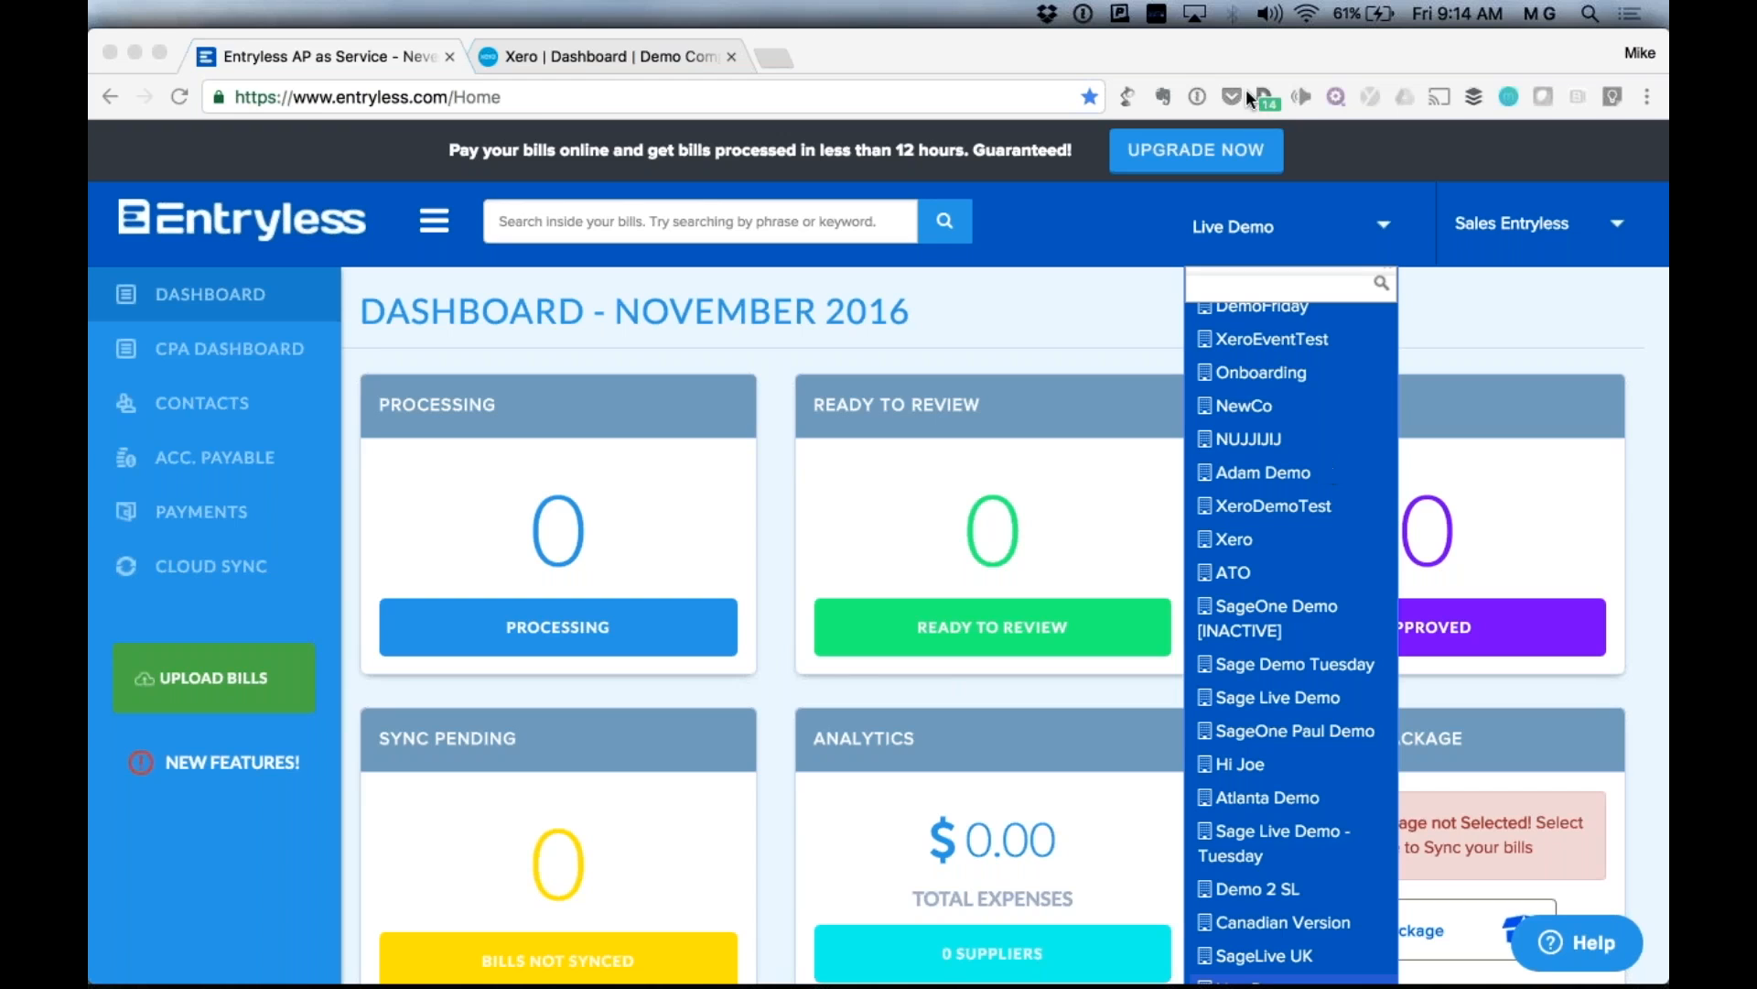
Close the company accounts list and look over the empty November 2016 Live Demo dashboard.
click(1049, 297)
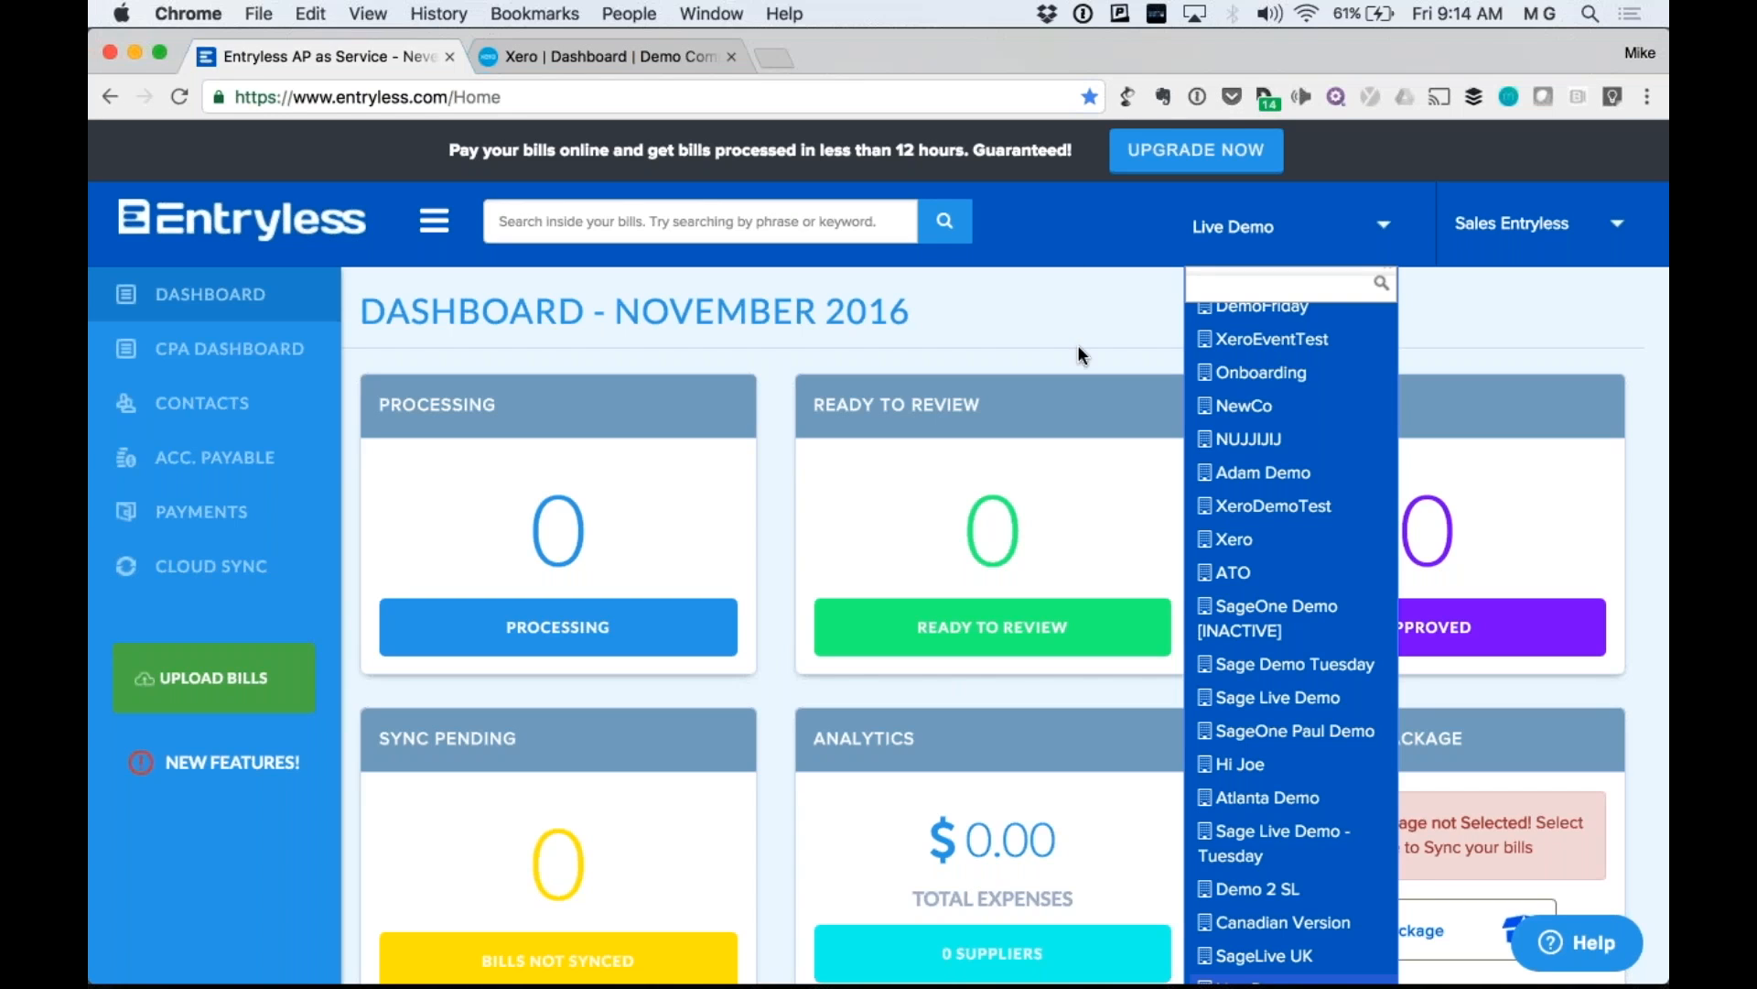
double_click(1319, 192)
double_click(1267, 220)
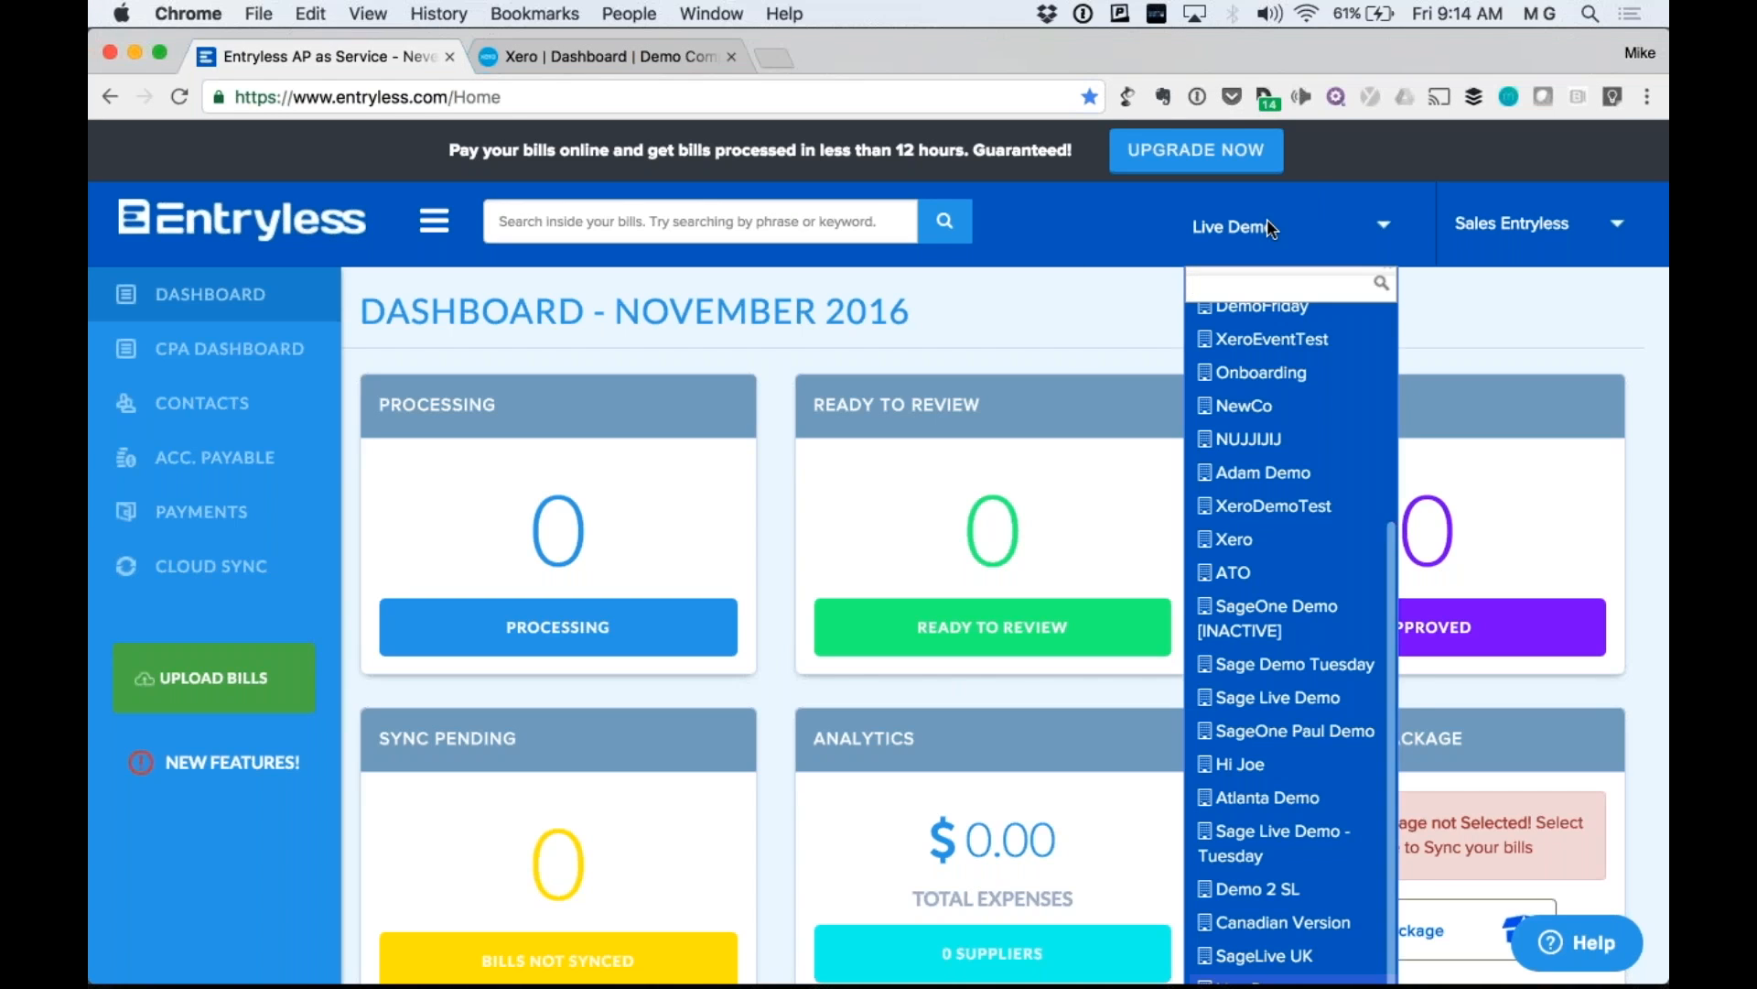
click(1077, 320)
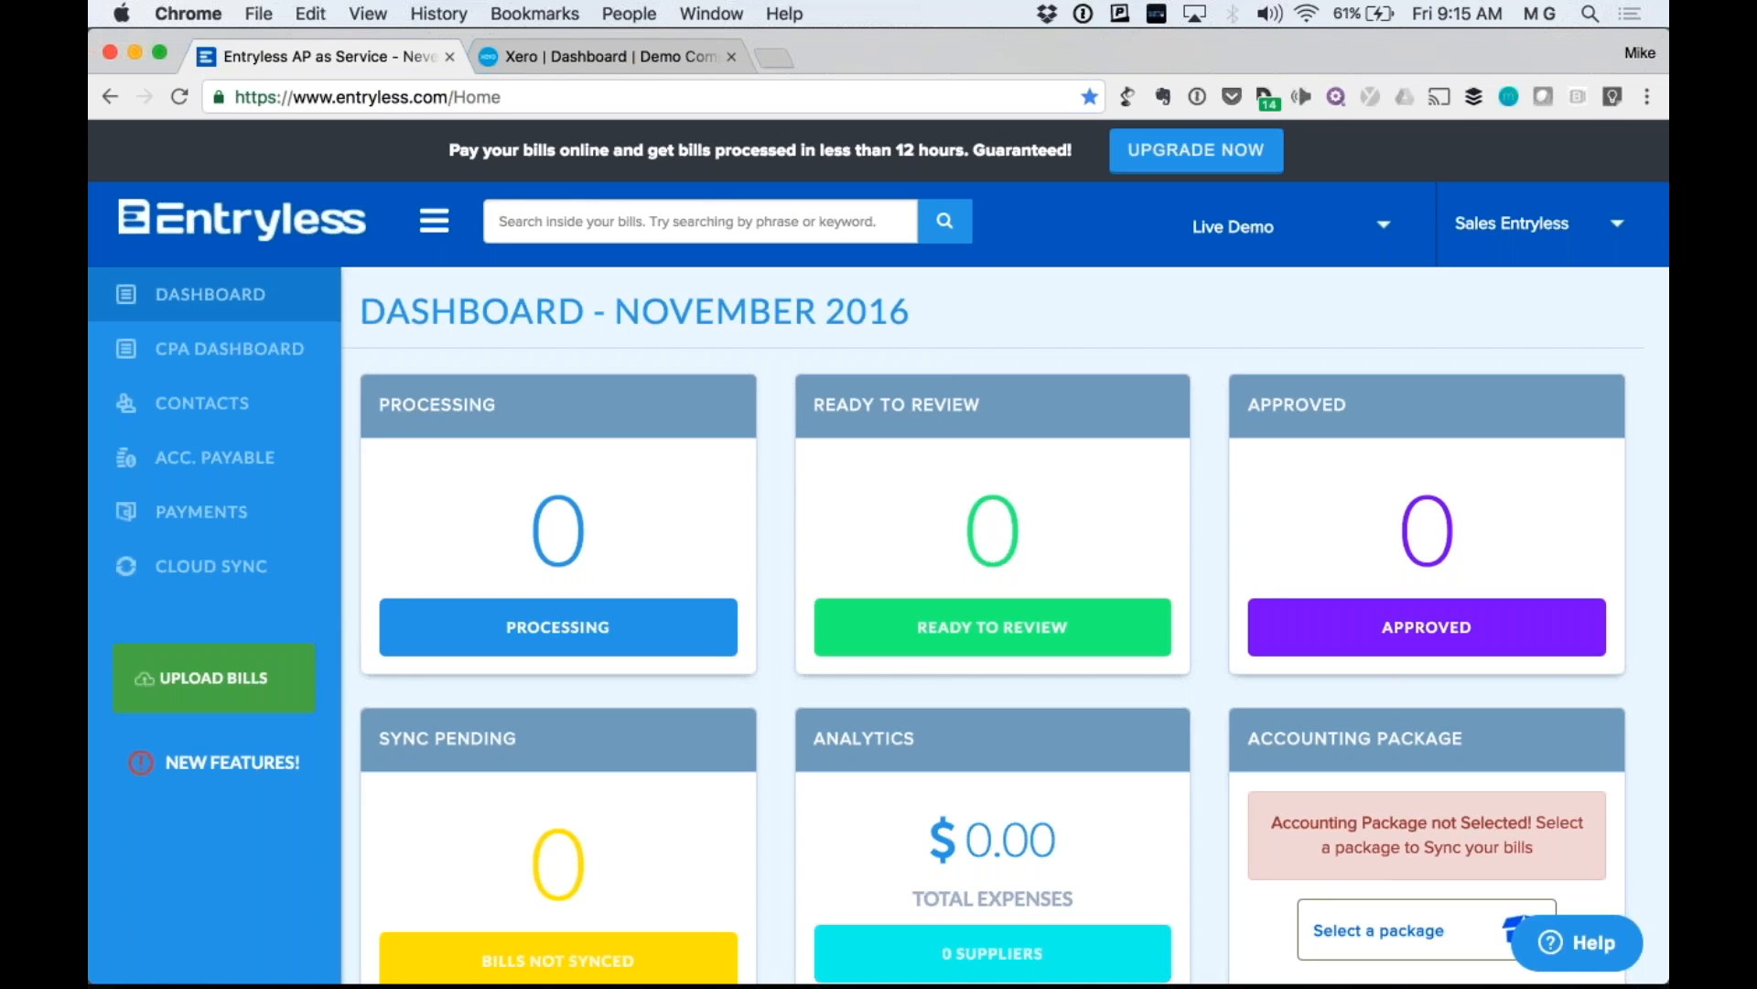
scroll(878, 582, down, 2)
scroll(879, 582, up, 2)
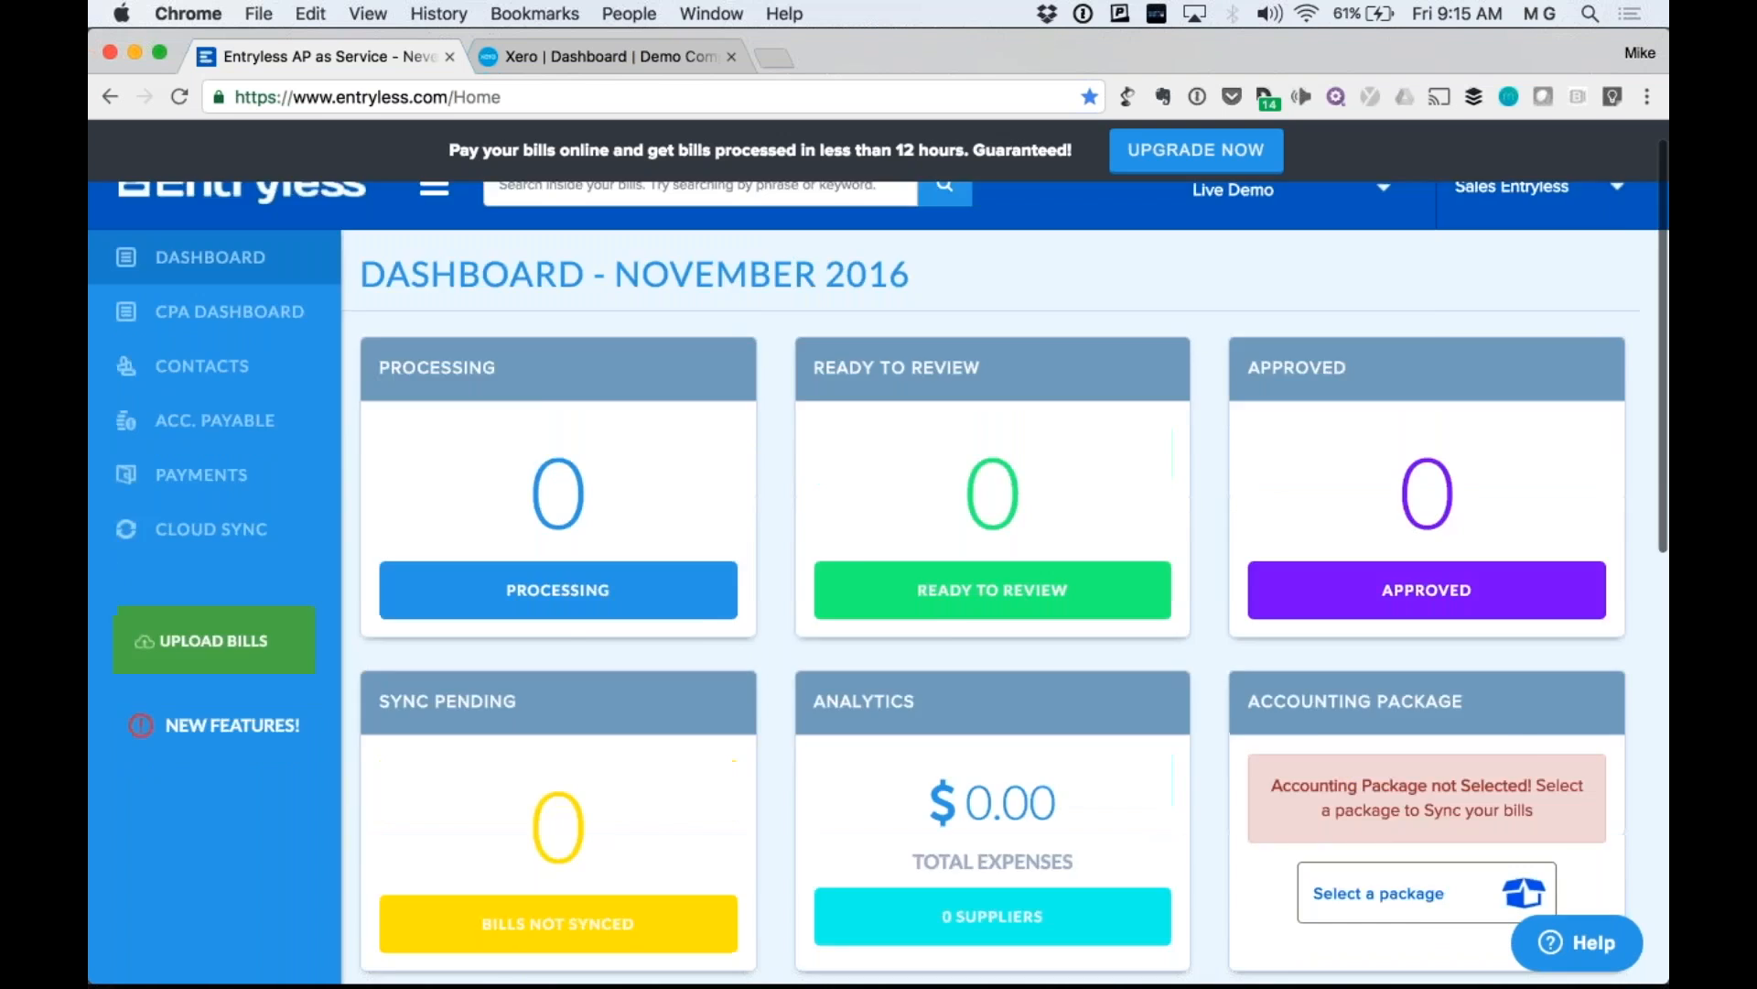
scroll(879, 582, down, 2)
scroll(879, 582, up, 3)
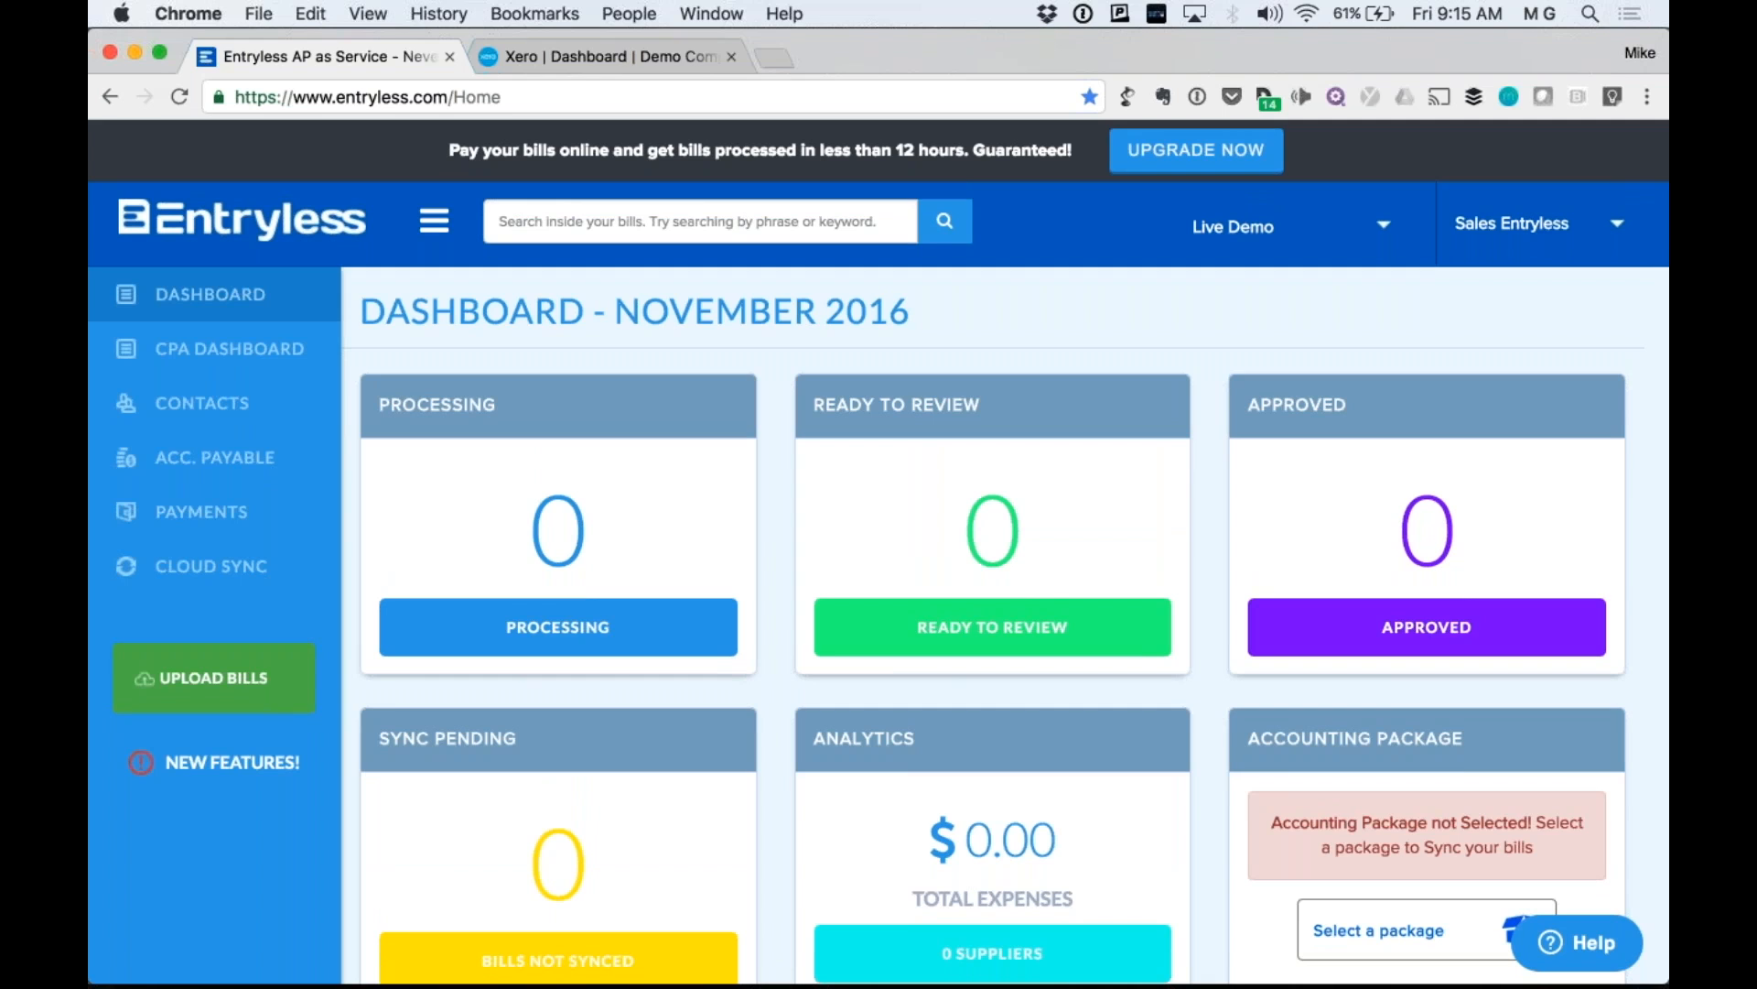
scroll(879, 582, down, 1)
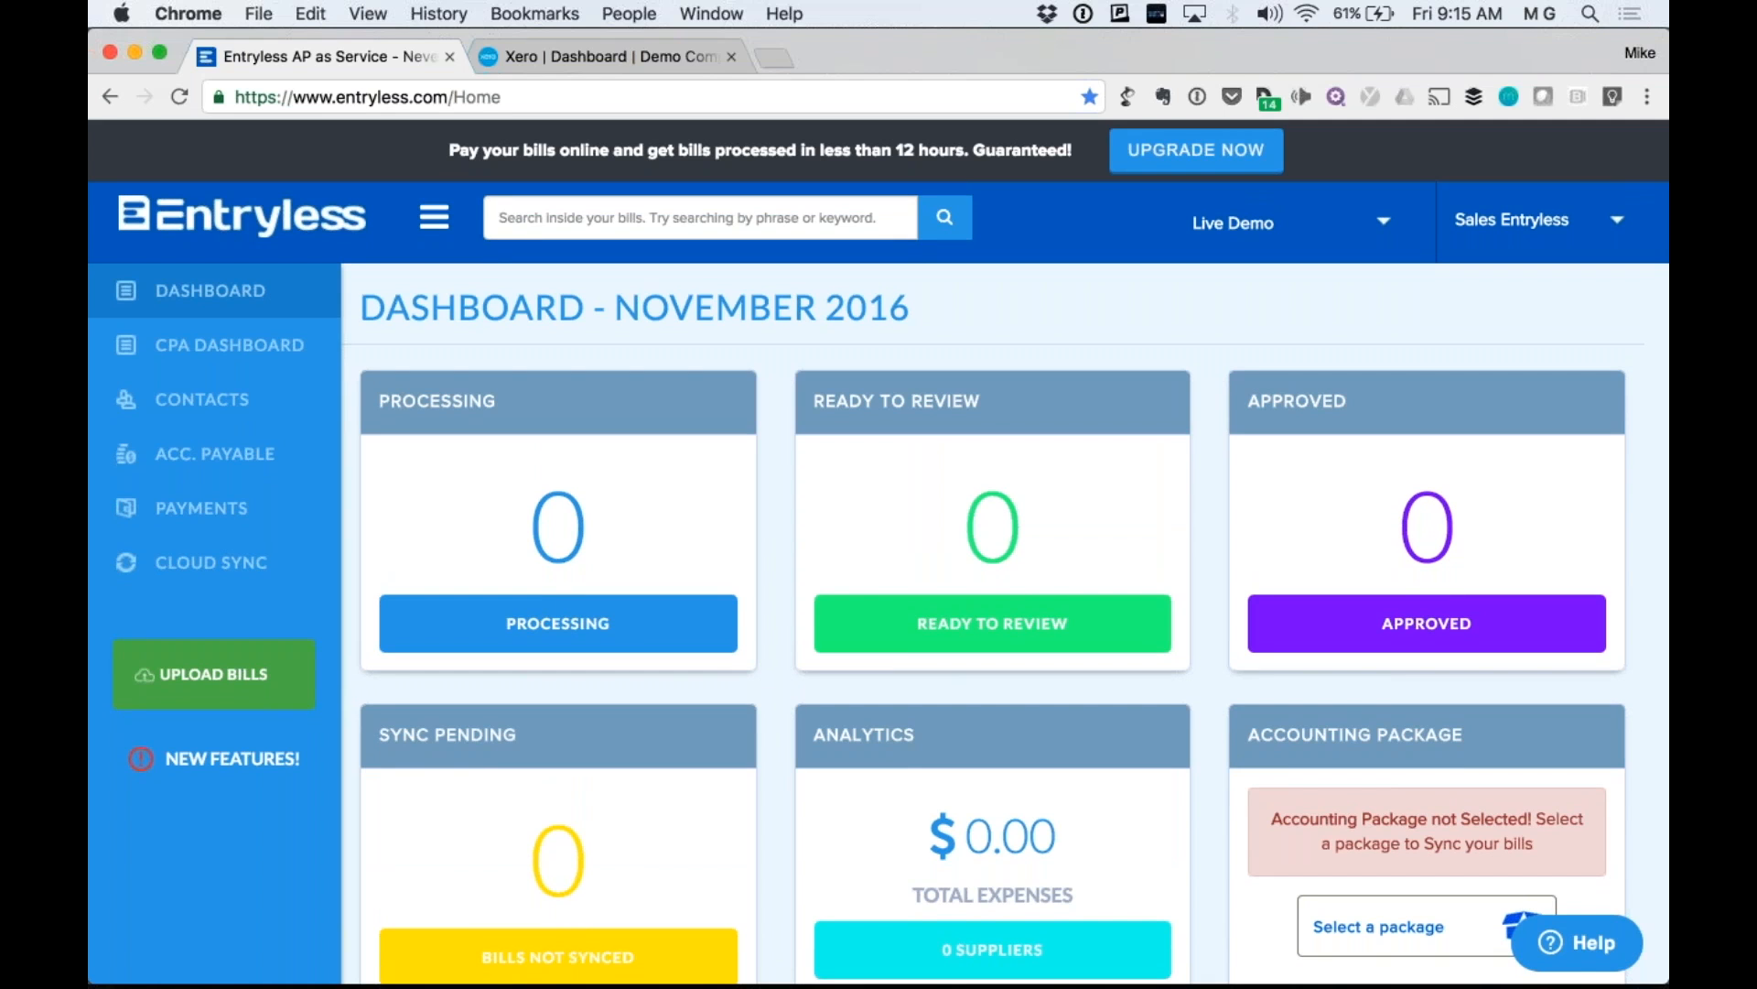
scroll(1394, 884, down, 1)
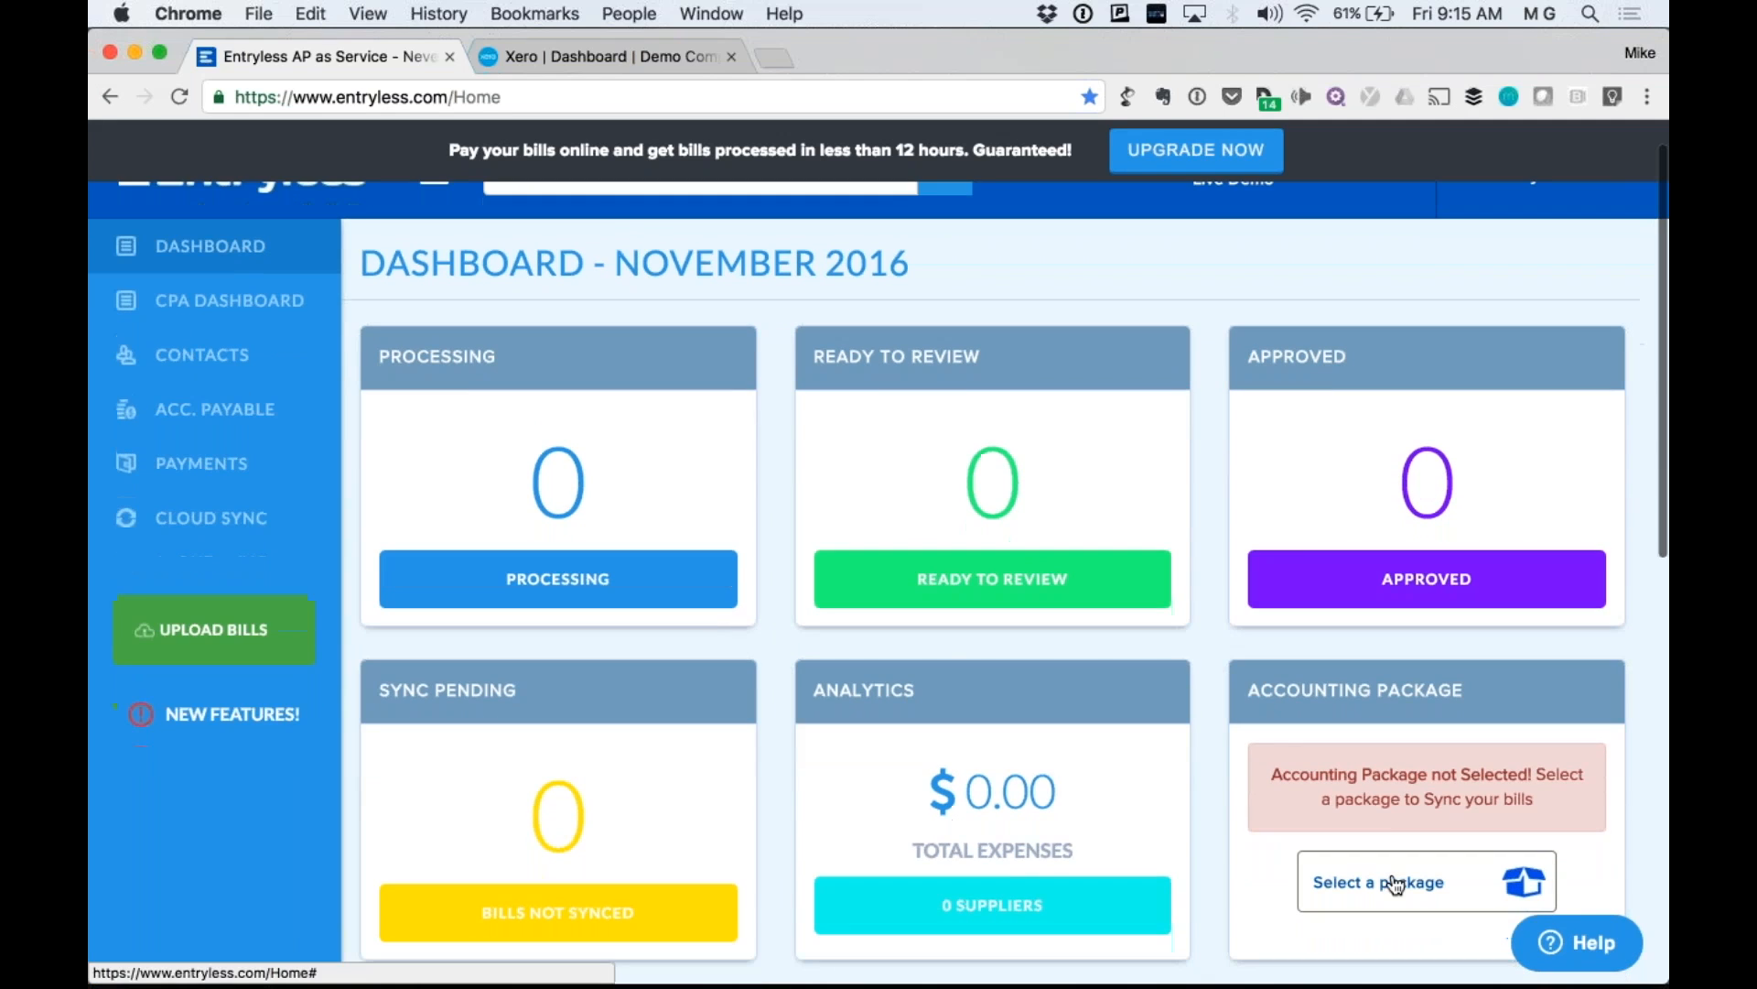
Pick XERO as the accounting package and confirm the switch in the Package Alert.
click(1395, 884)
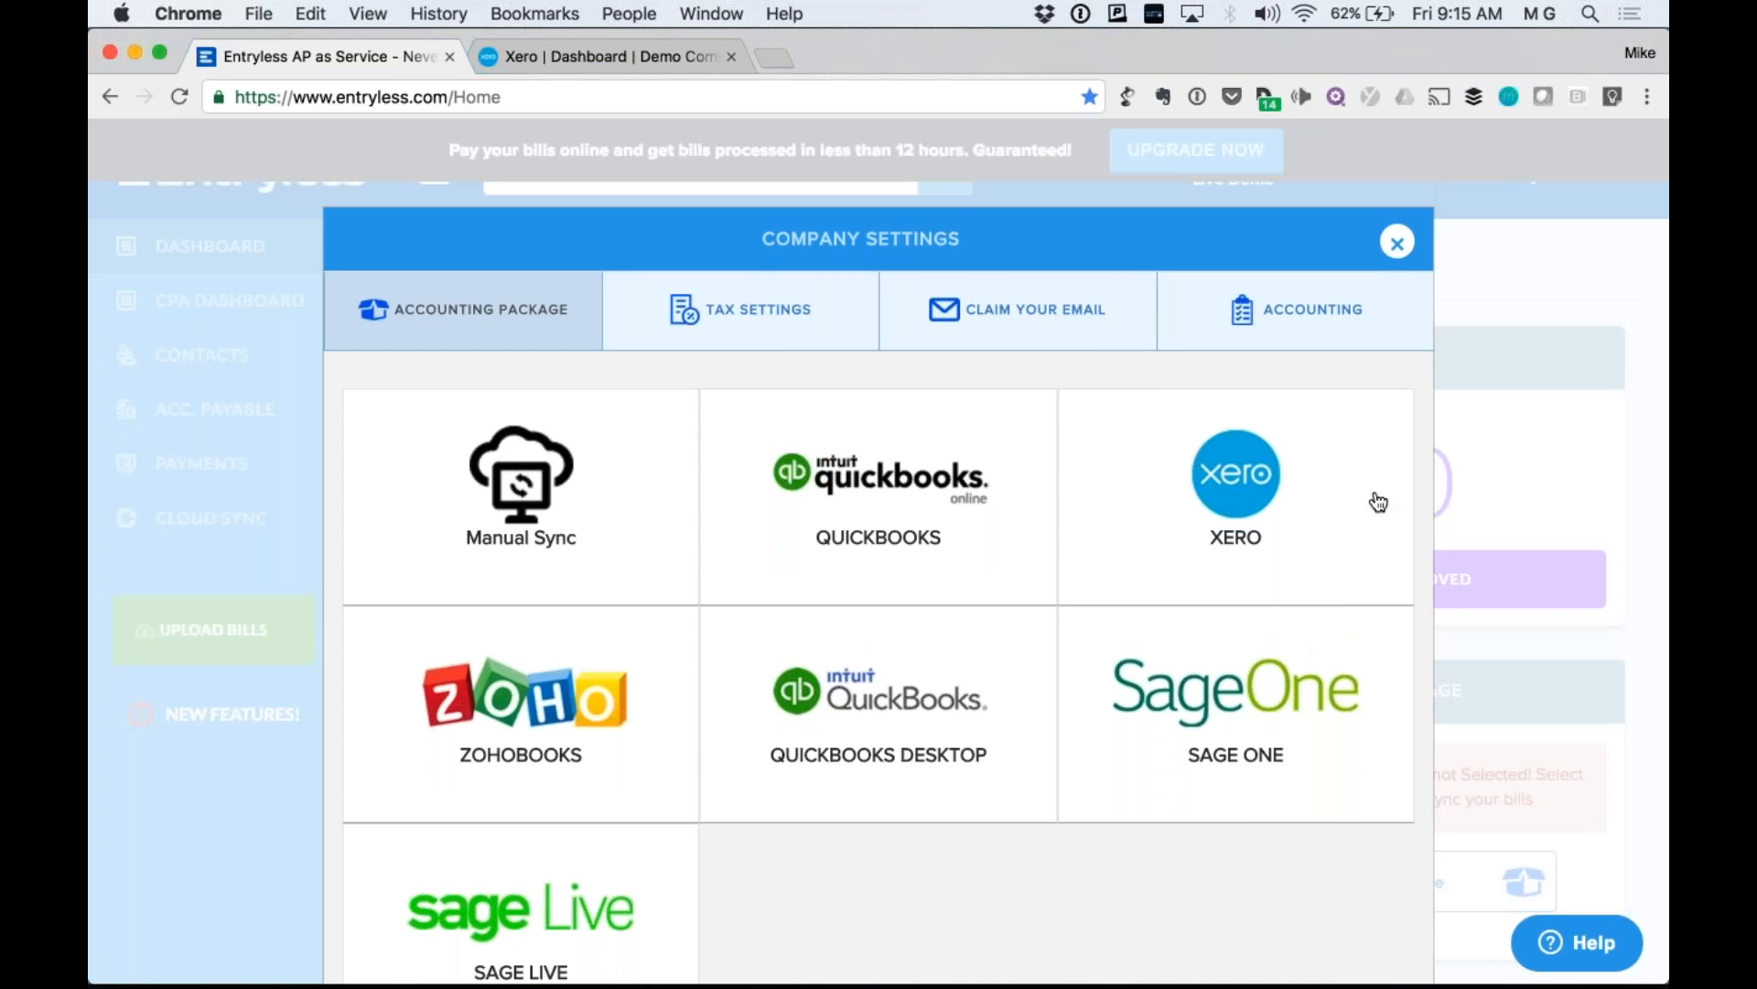
scroll(1378, 501, down, 1)
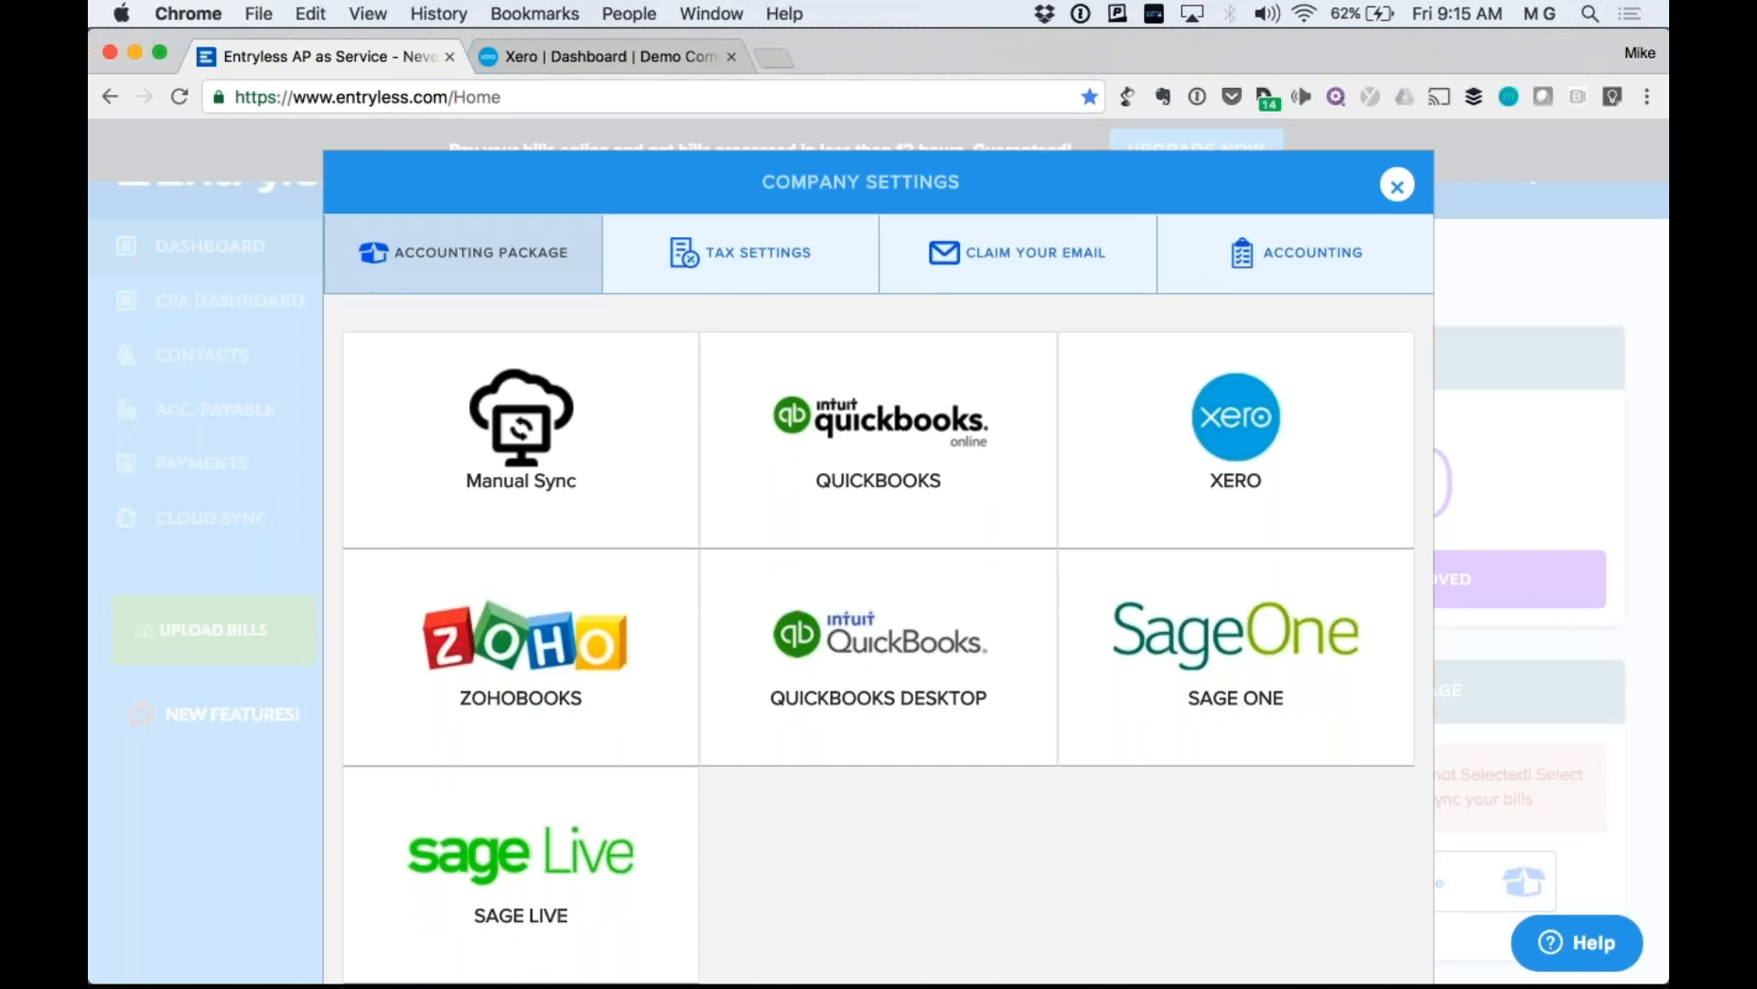
click(1235, 440)
click(1171, 472)
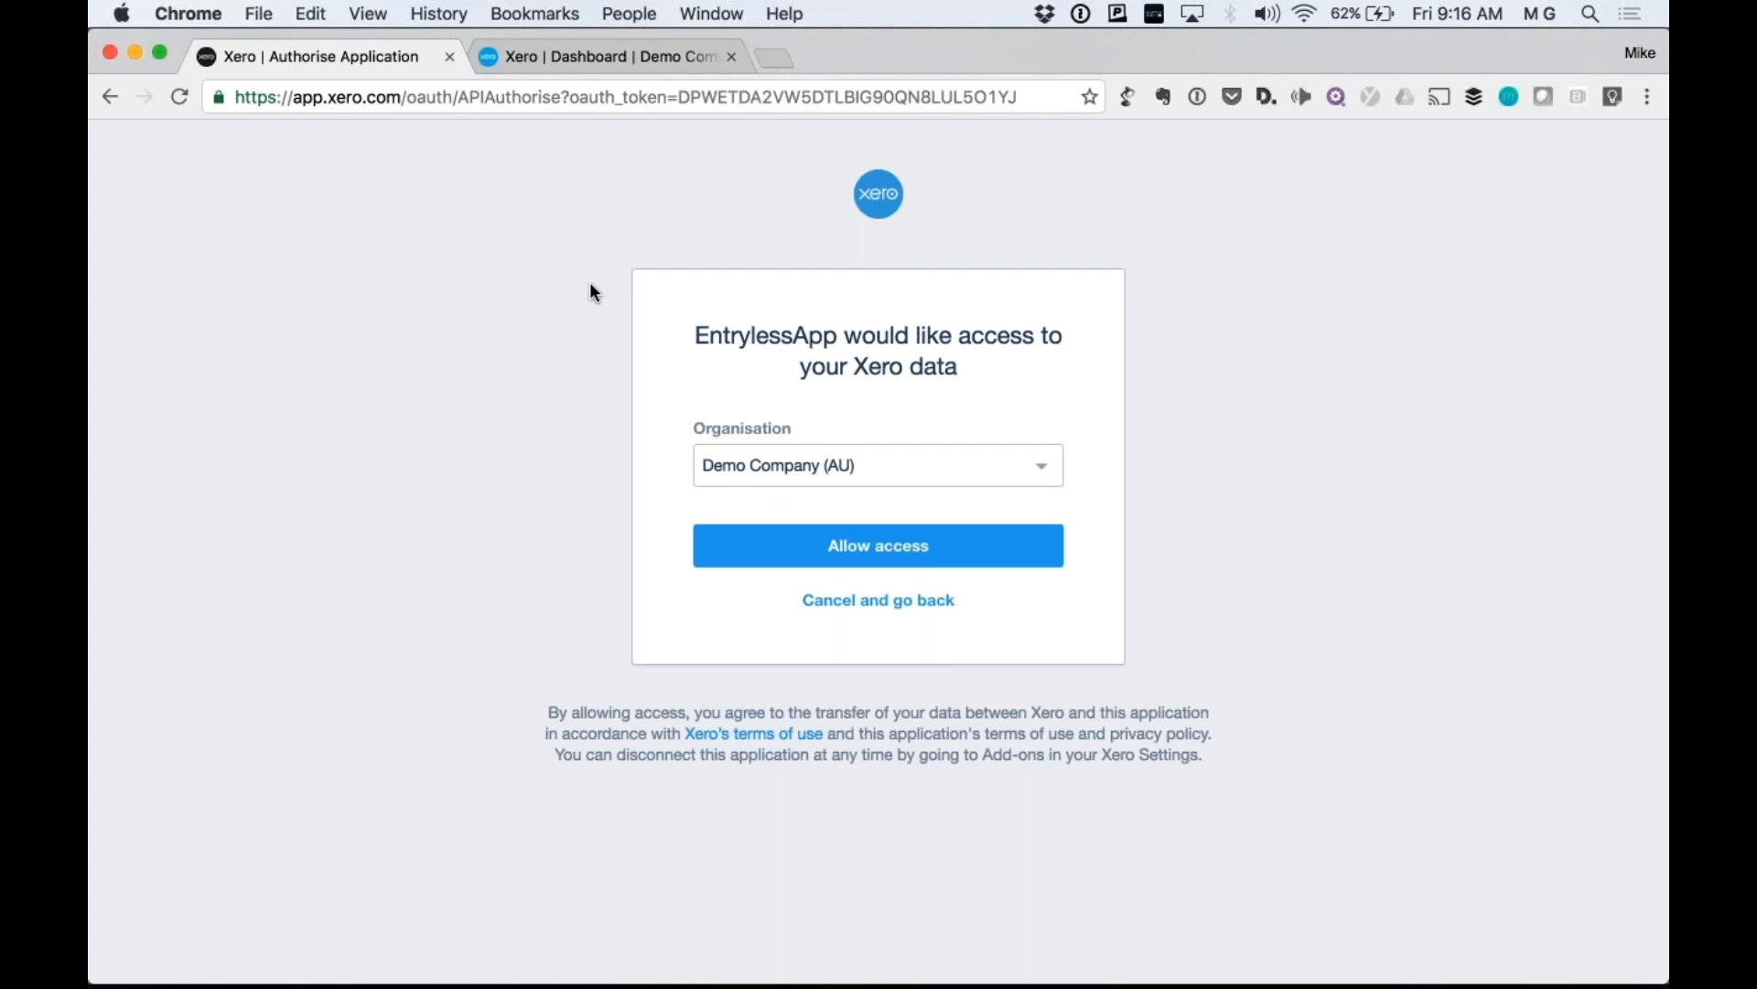
Check the Xero dashboard for Demo Company, then return to the EntrylessApp authorisation page.
double_click(352, 95)
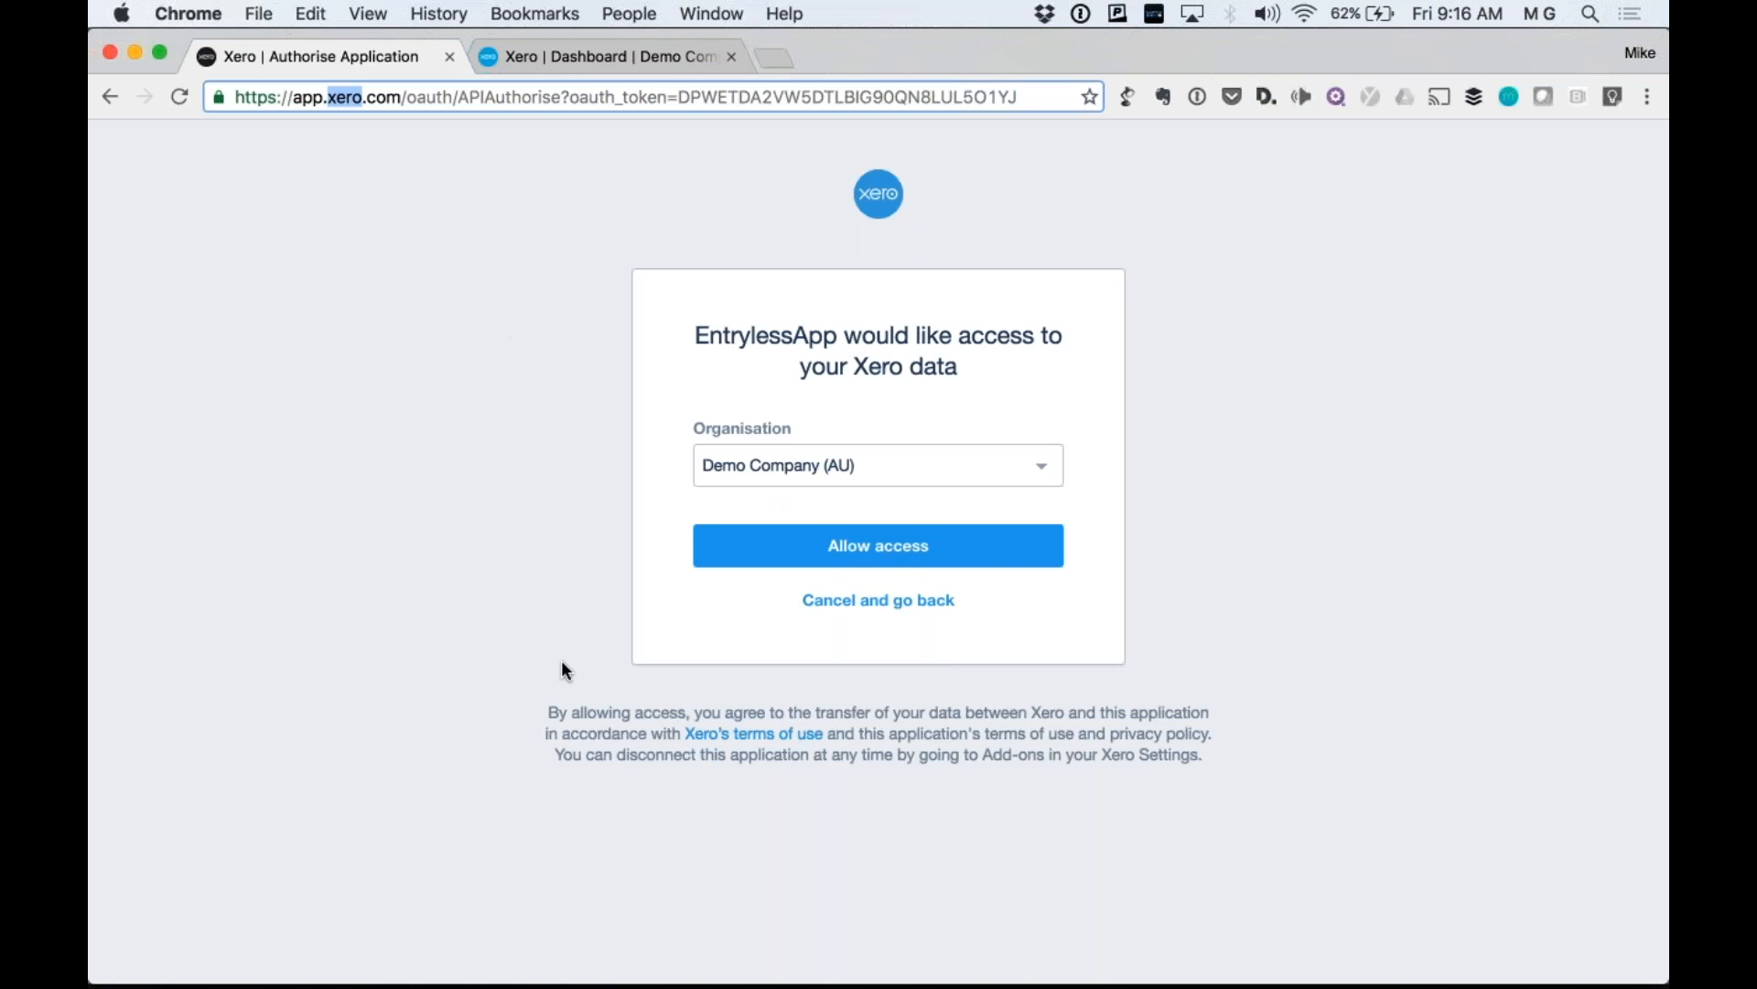
click(556, 606)
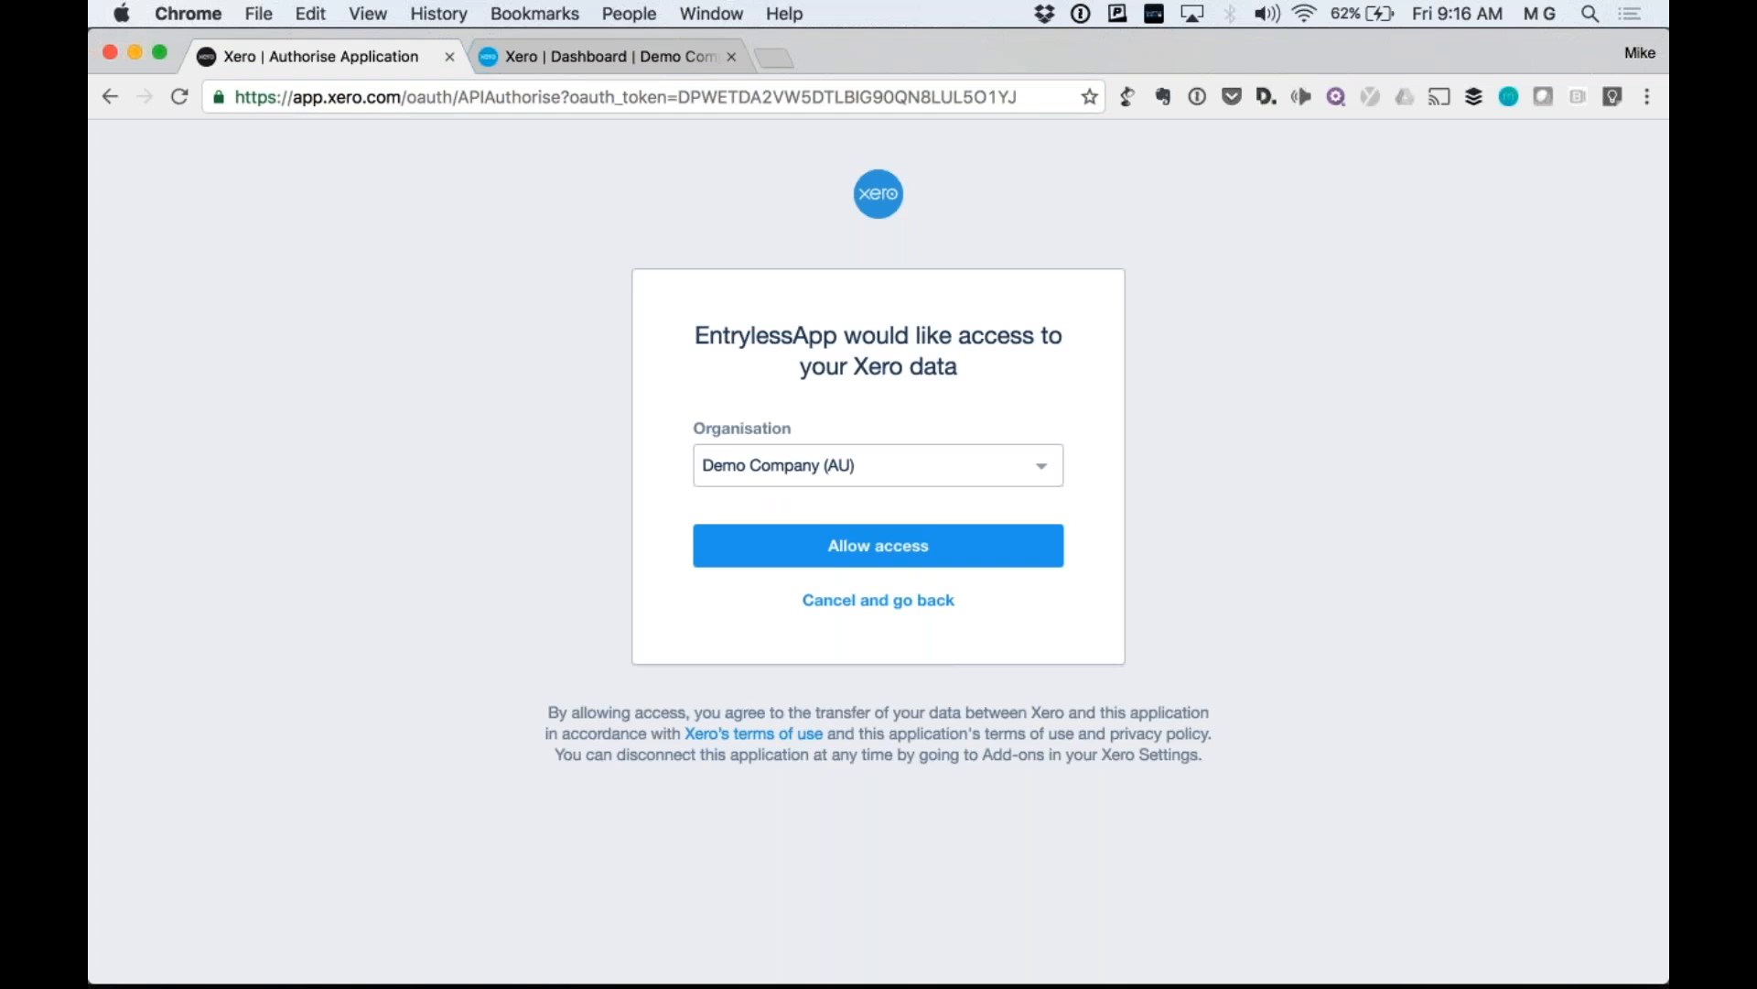
click(588, 56)
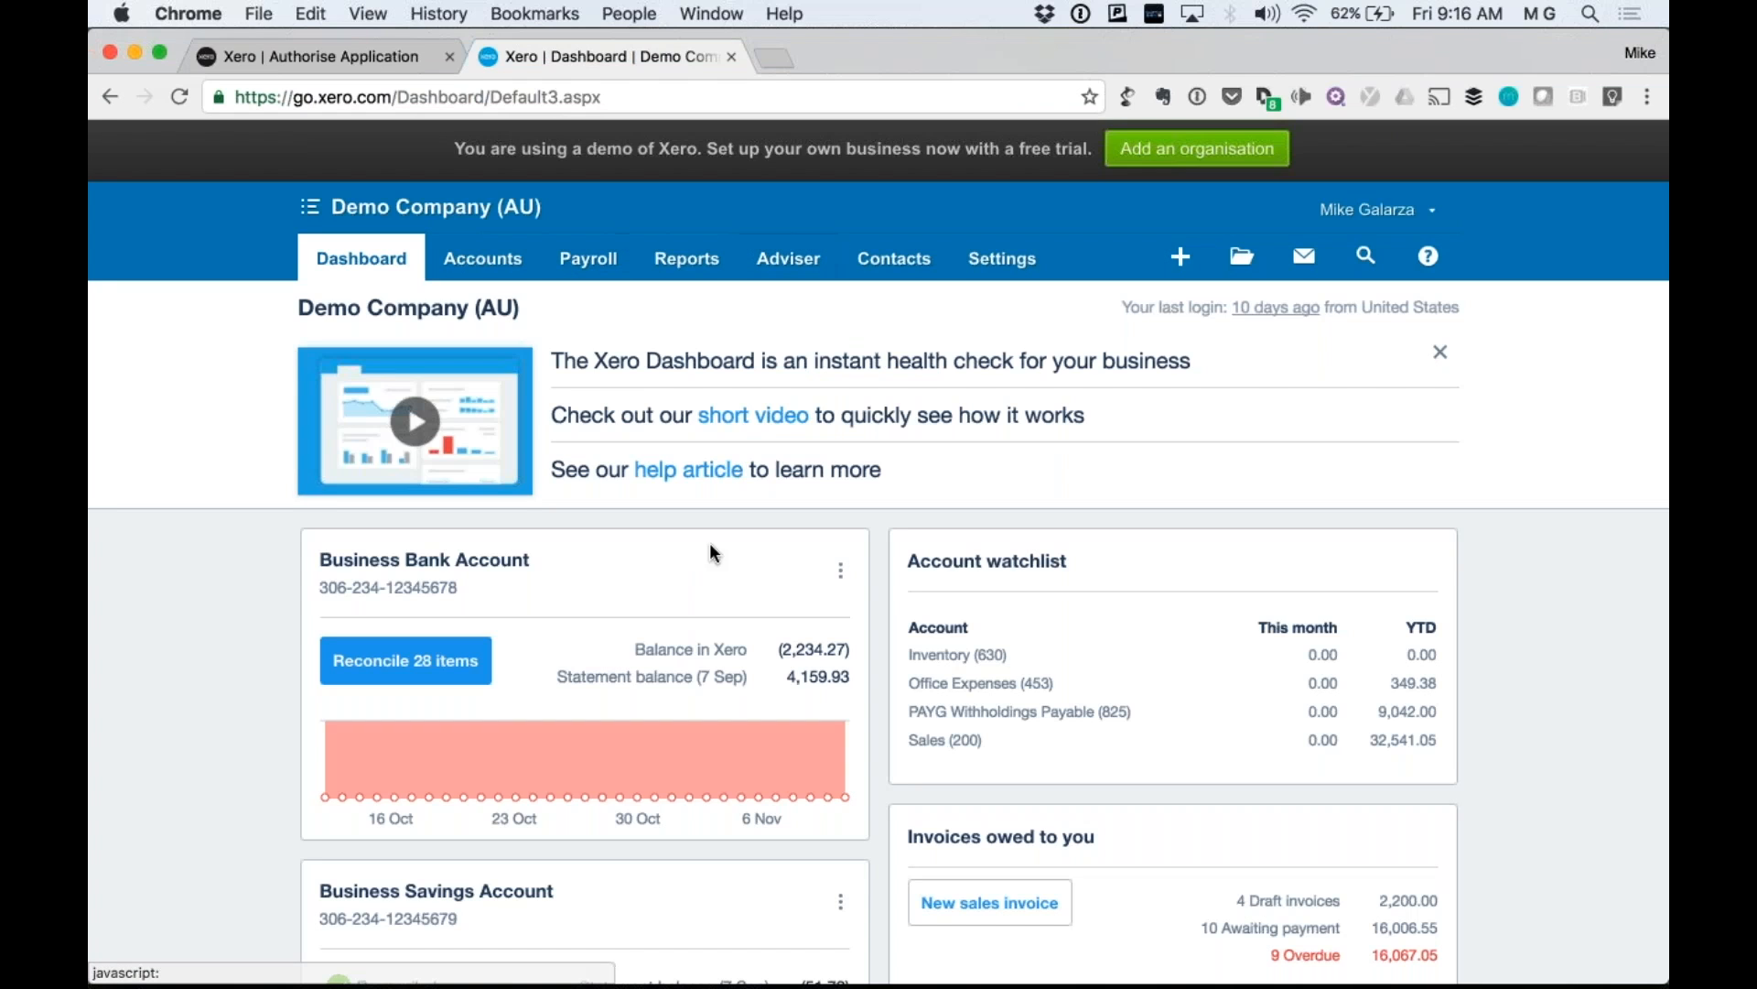
mouse_move(802, 778)
scroll(801, 779, down, 2)
scroll(803, 783, up, 2)
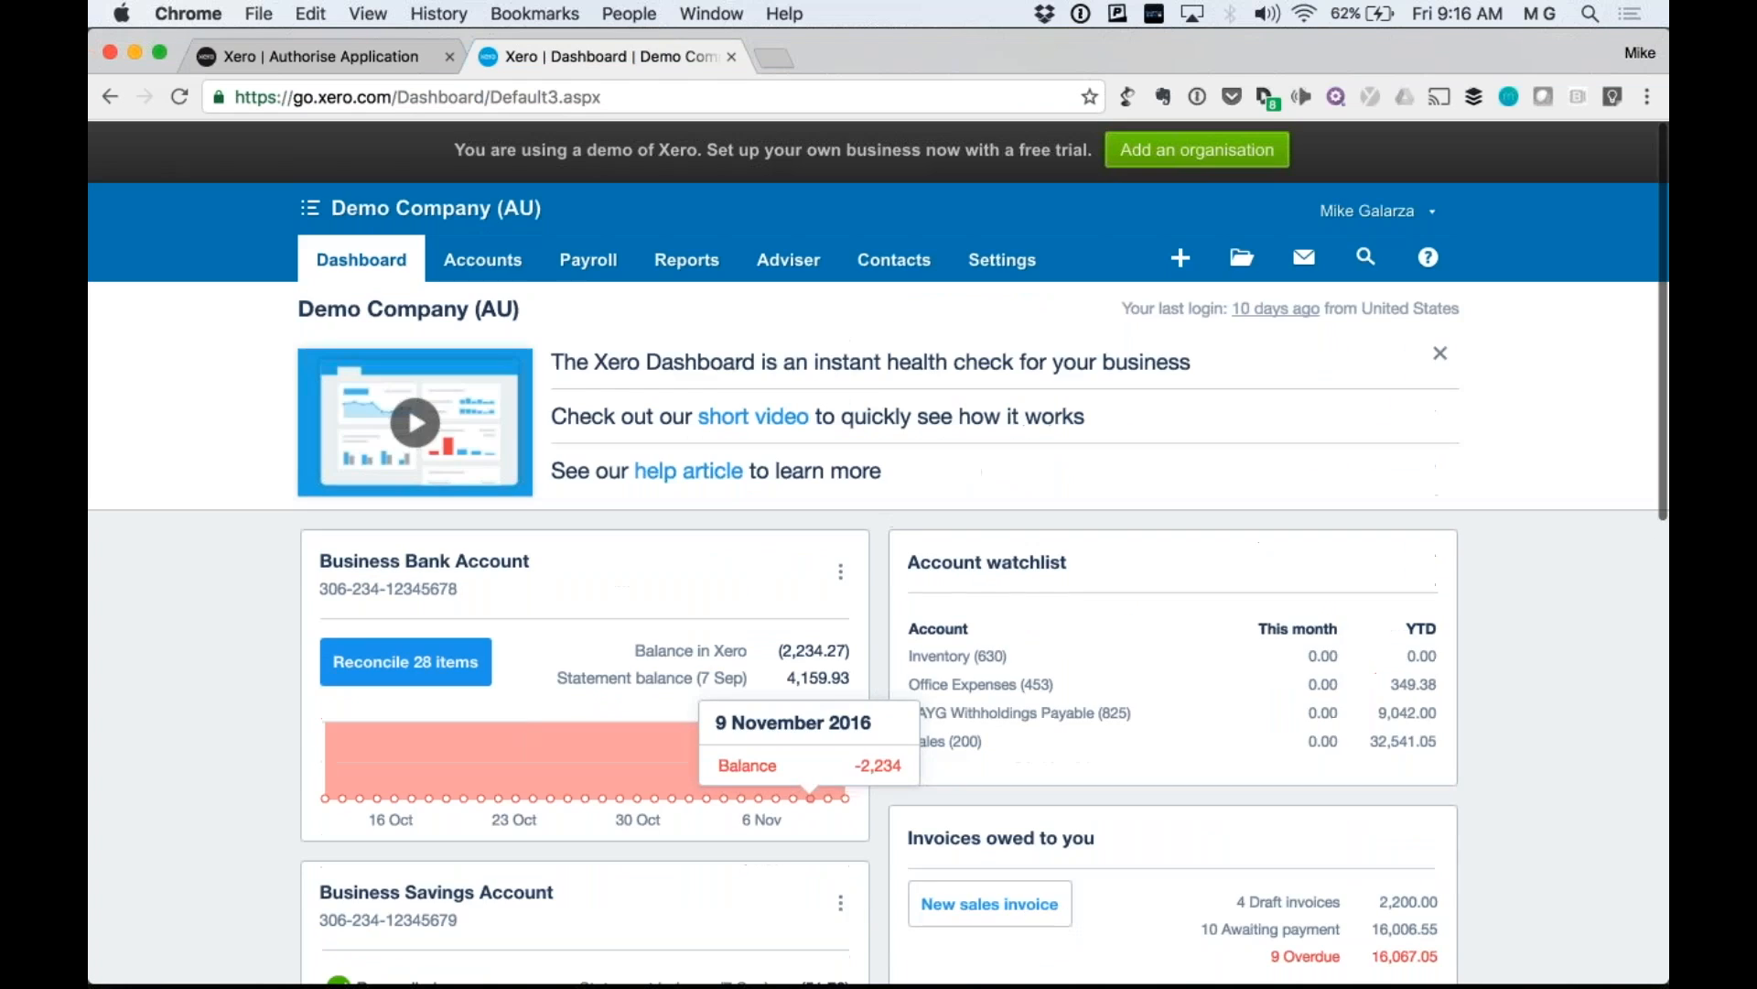
click(364, 61)
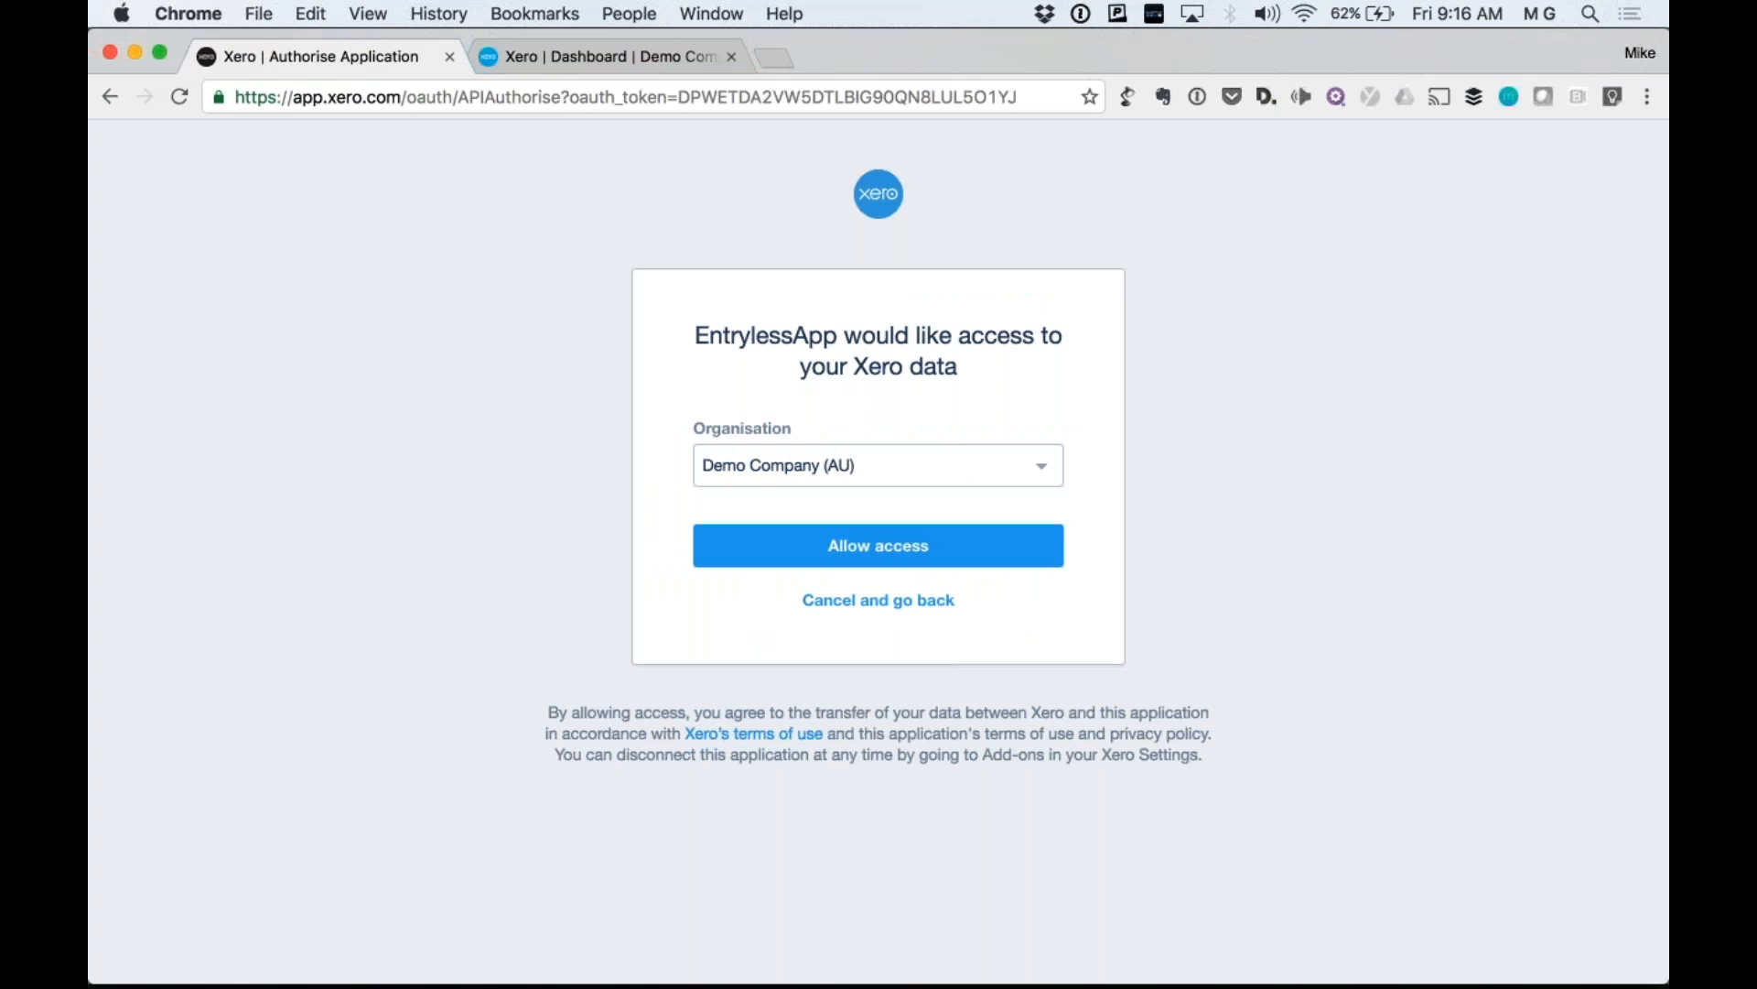
Keep Demo Company (AU) as the organisation and allow EntrylessApp access.
click(877, 465)
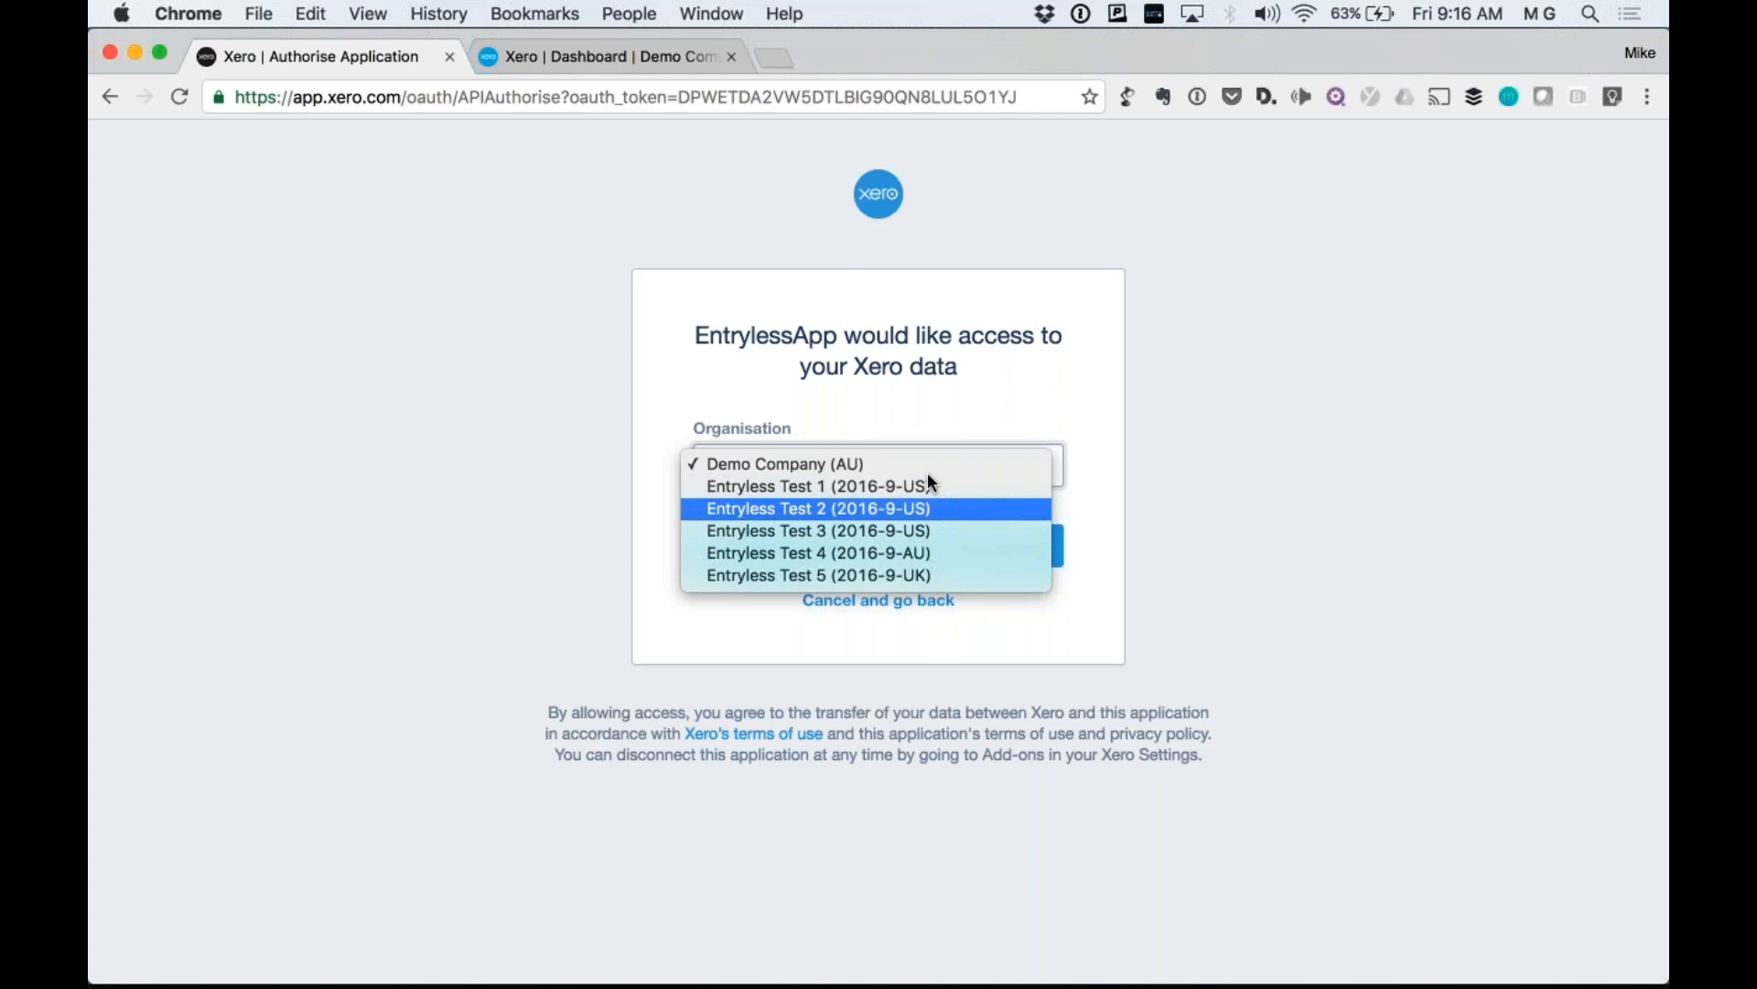
click(842, 463)
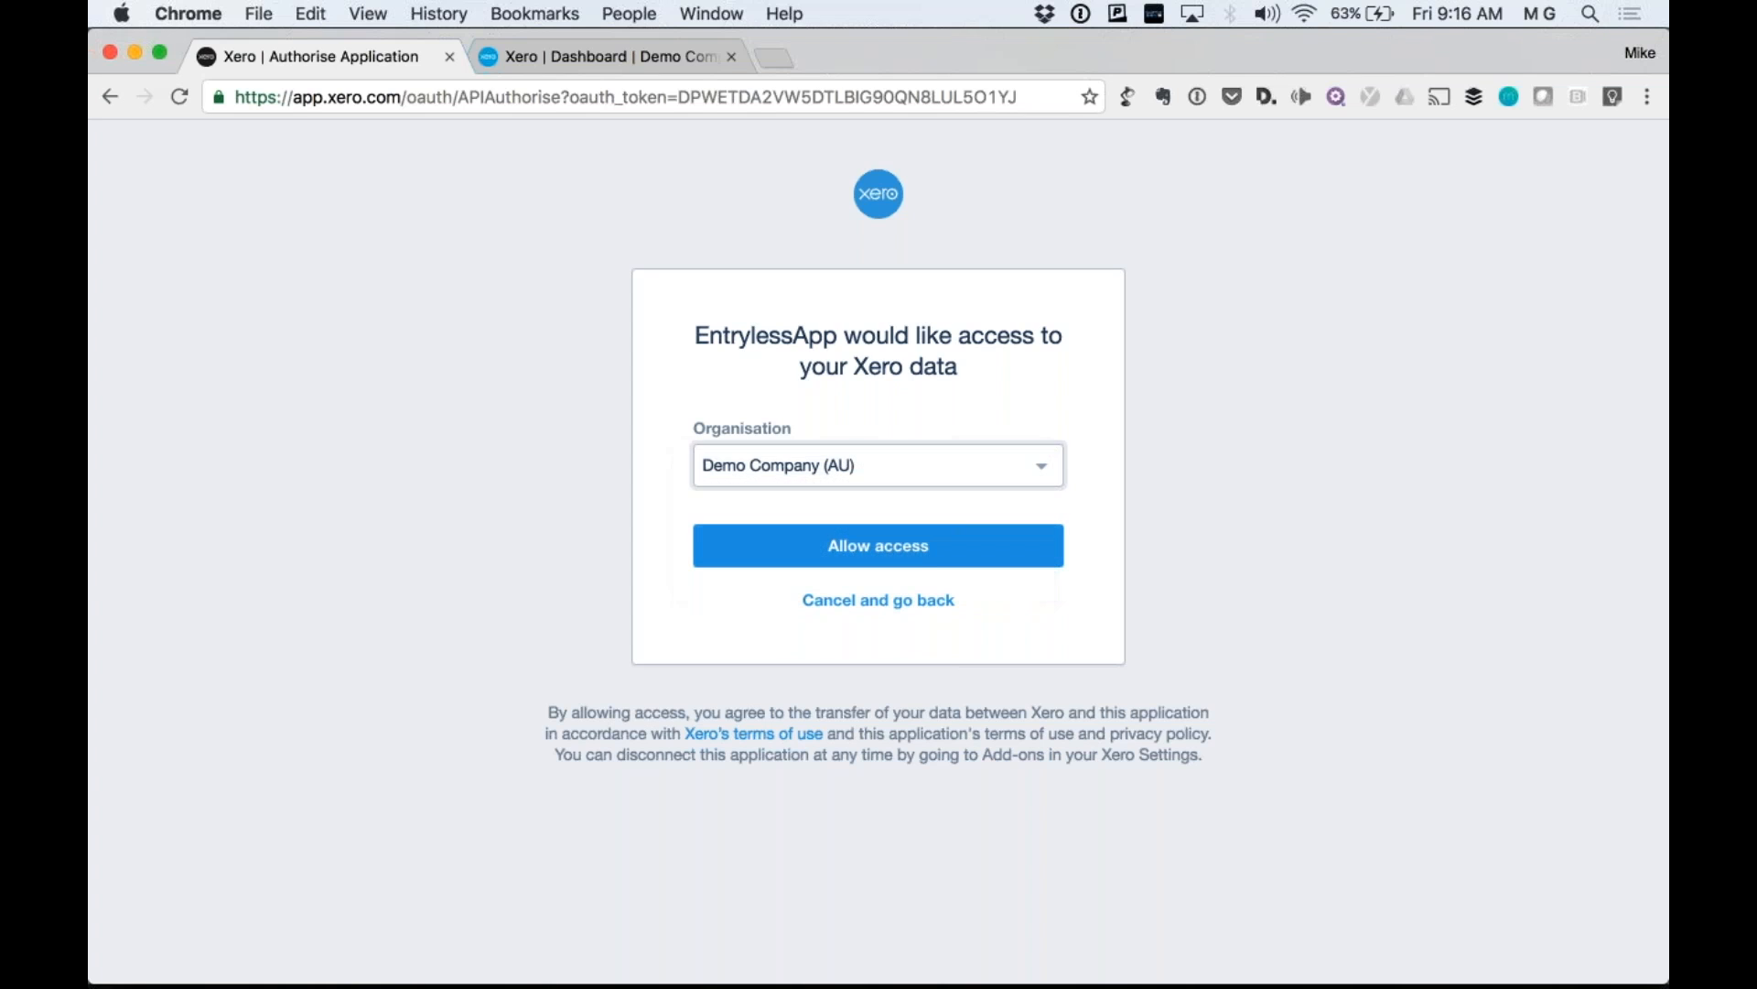
click(930, 552)
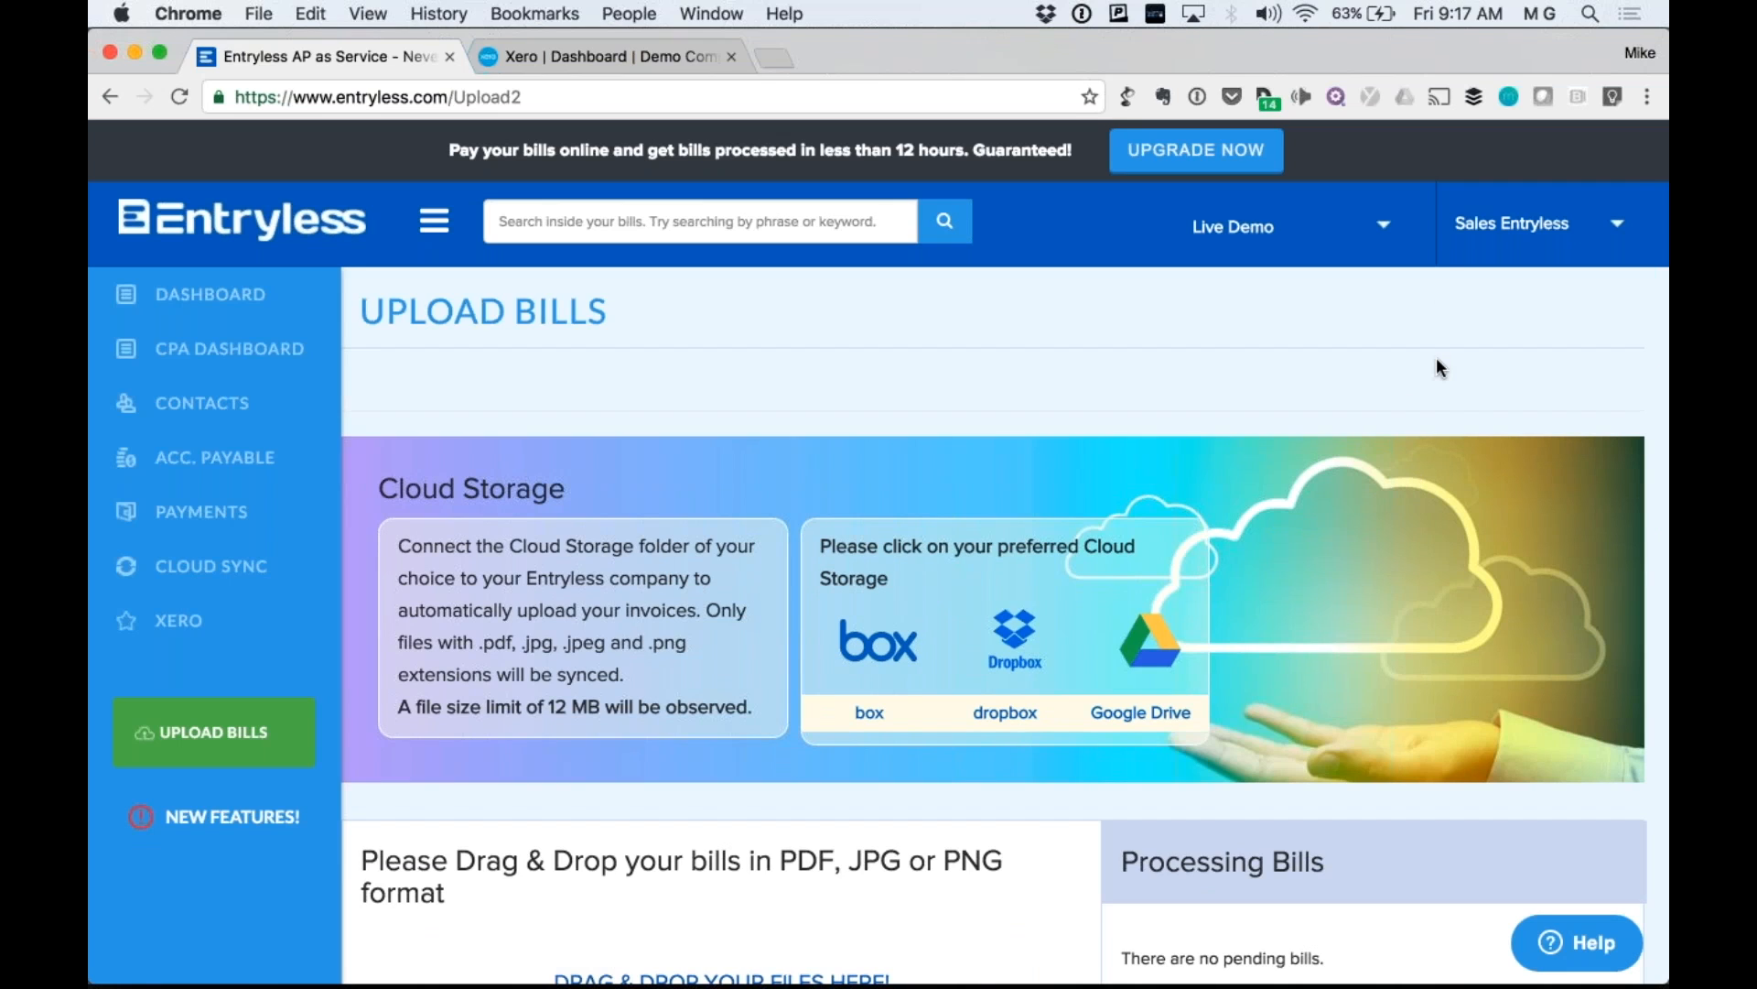
Open Company Settings and view the Xero accounting data synced into Entryless.
click(1519, 243)
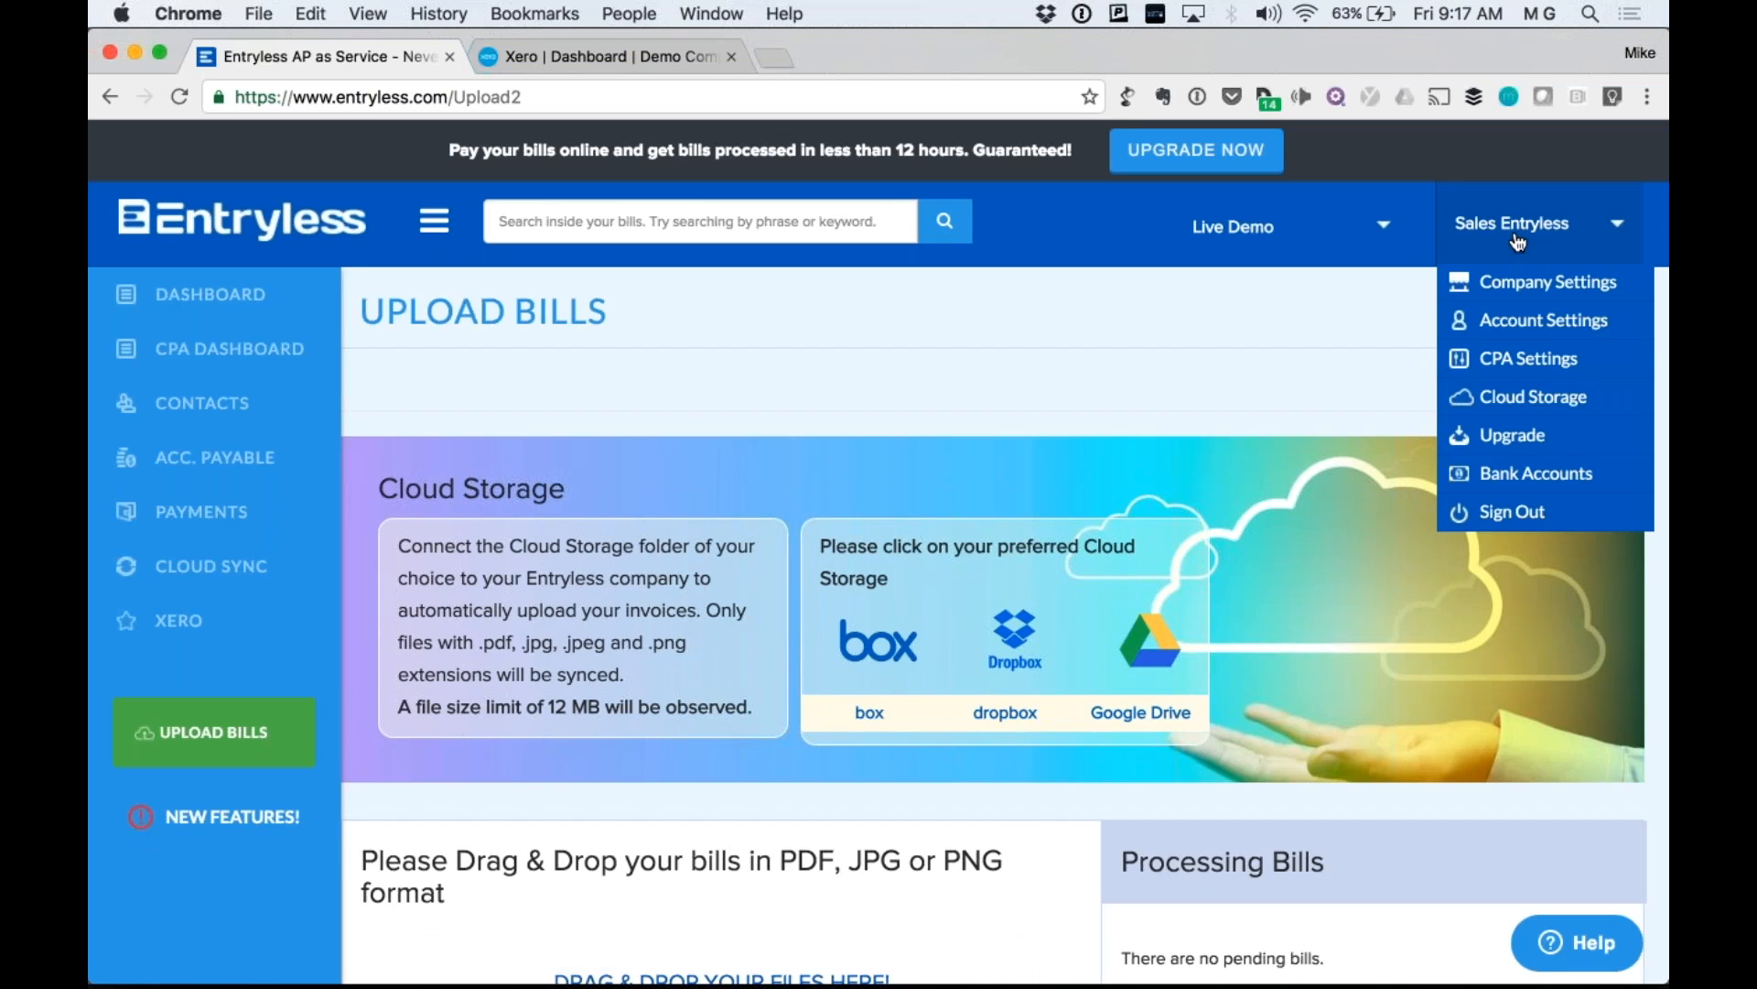
click(1532, 287)
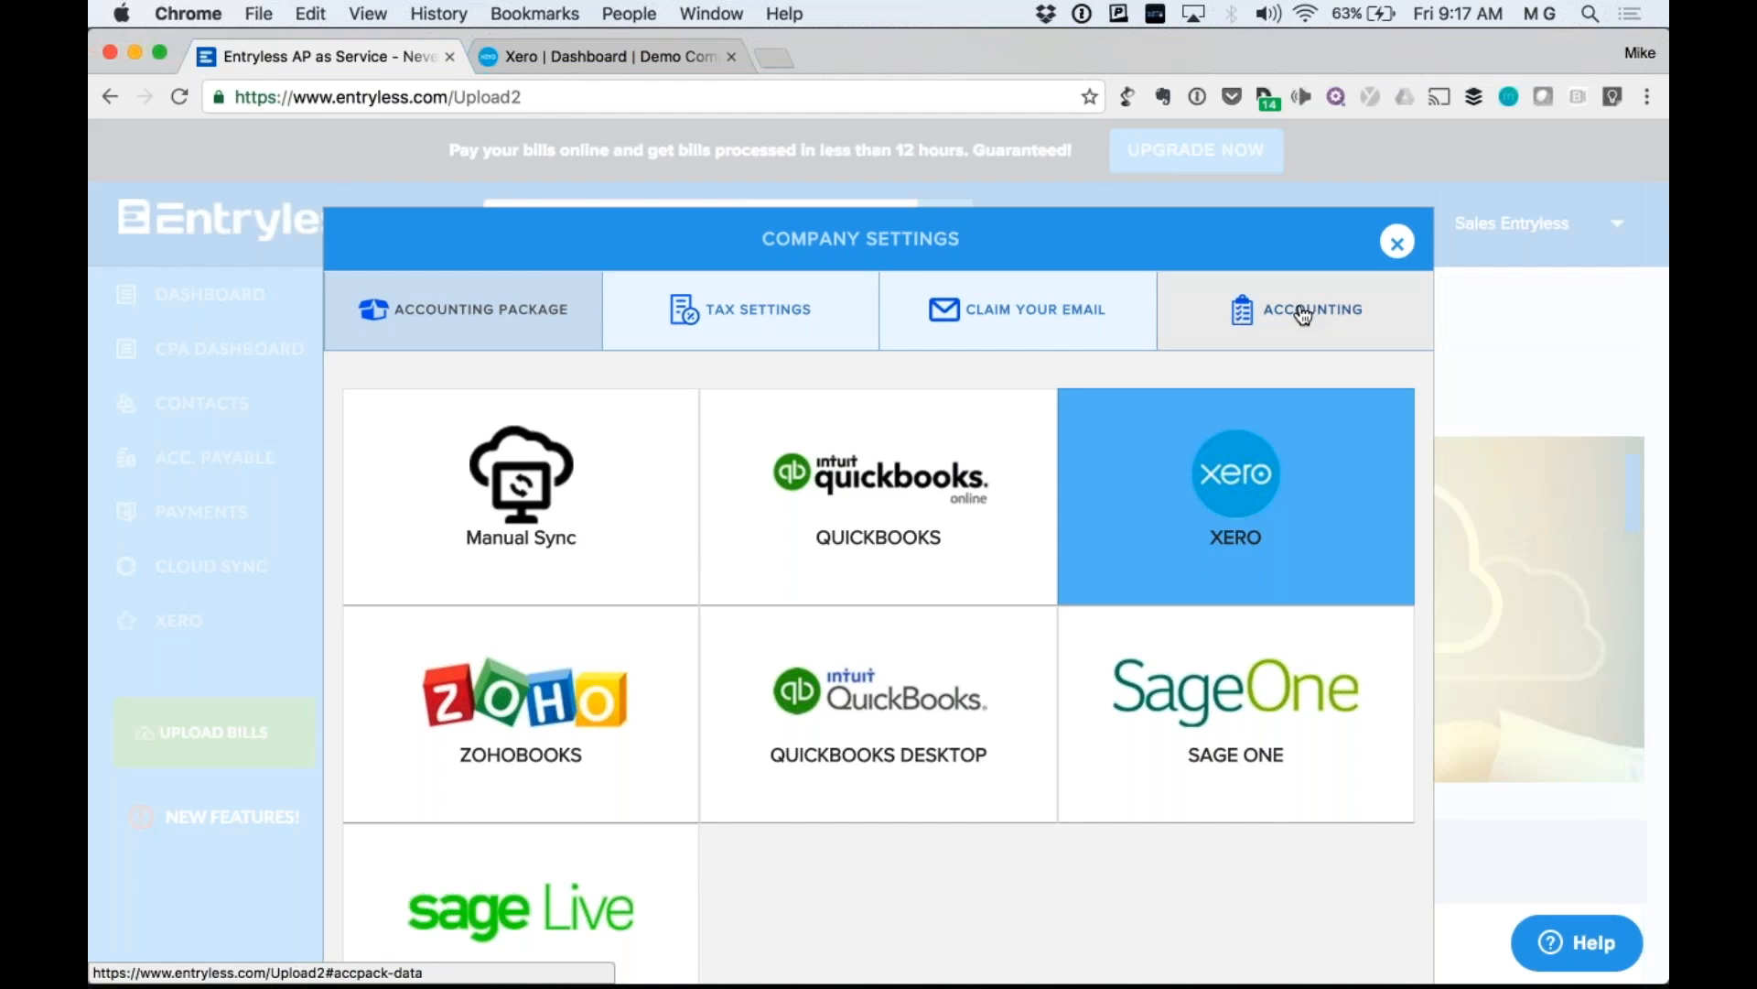
click(1303, 315)
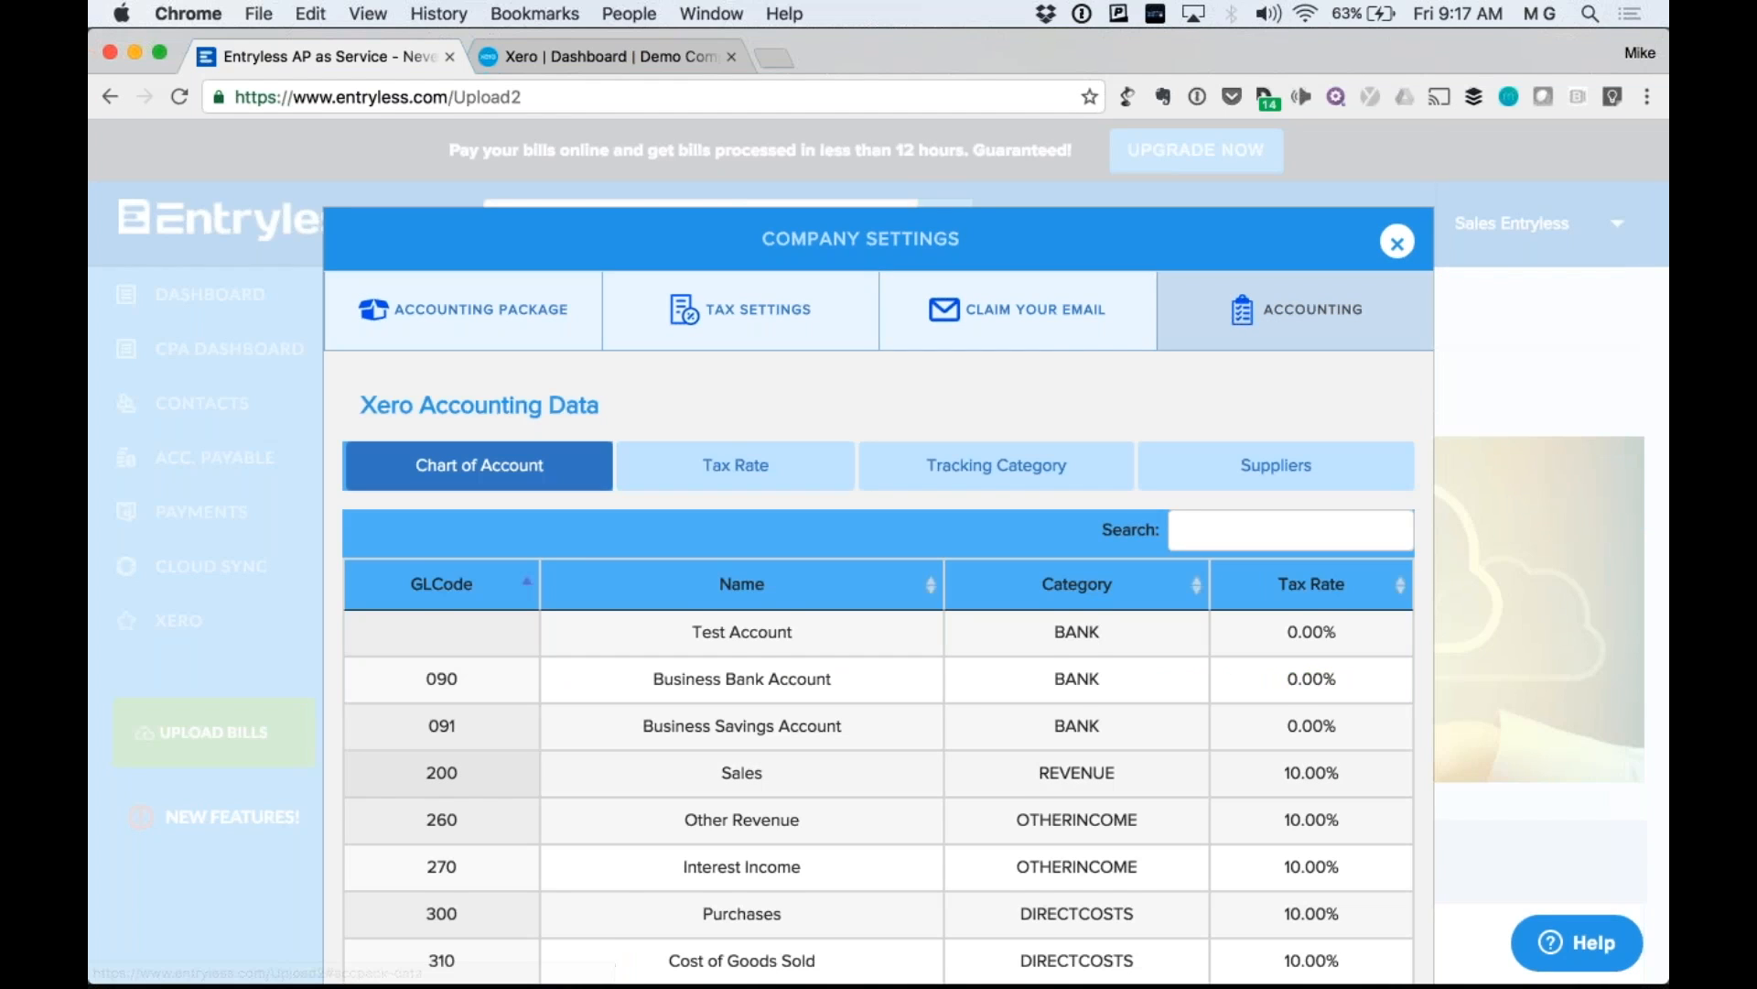
scroll(1303, 316, down, 1)
scroll(878, 550, down, 3)
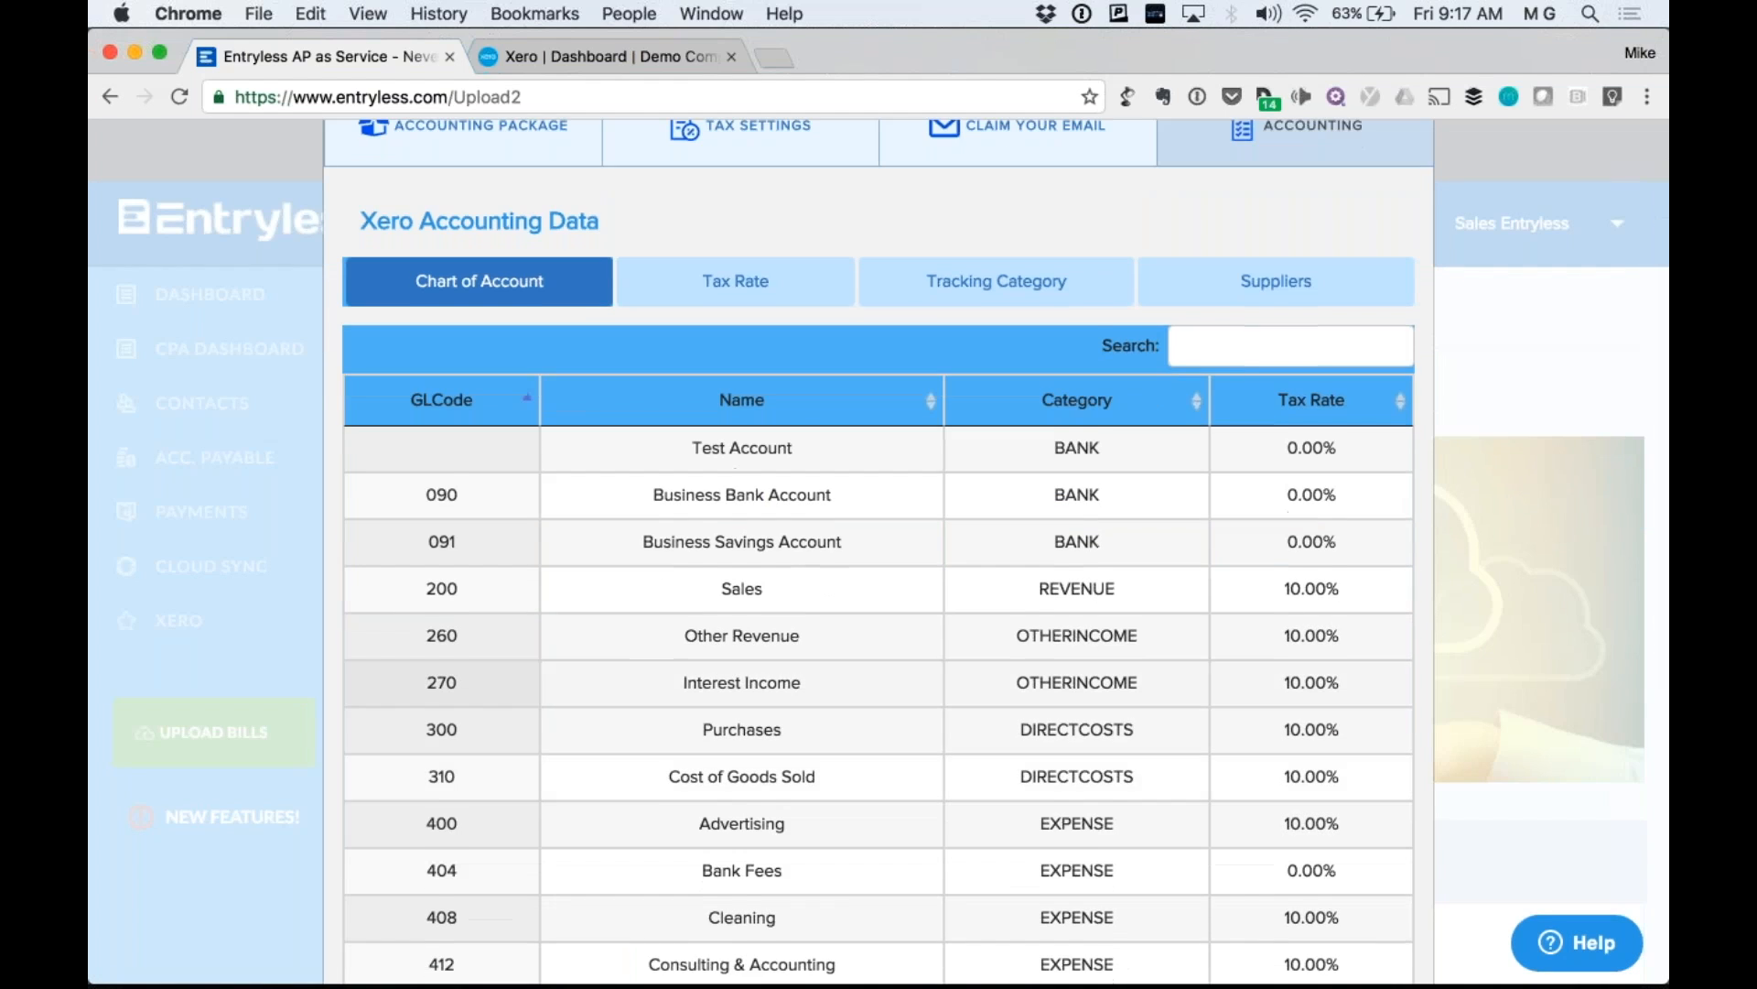
scroll(879, 549, down, 2)
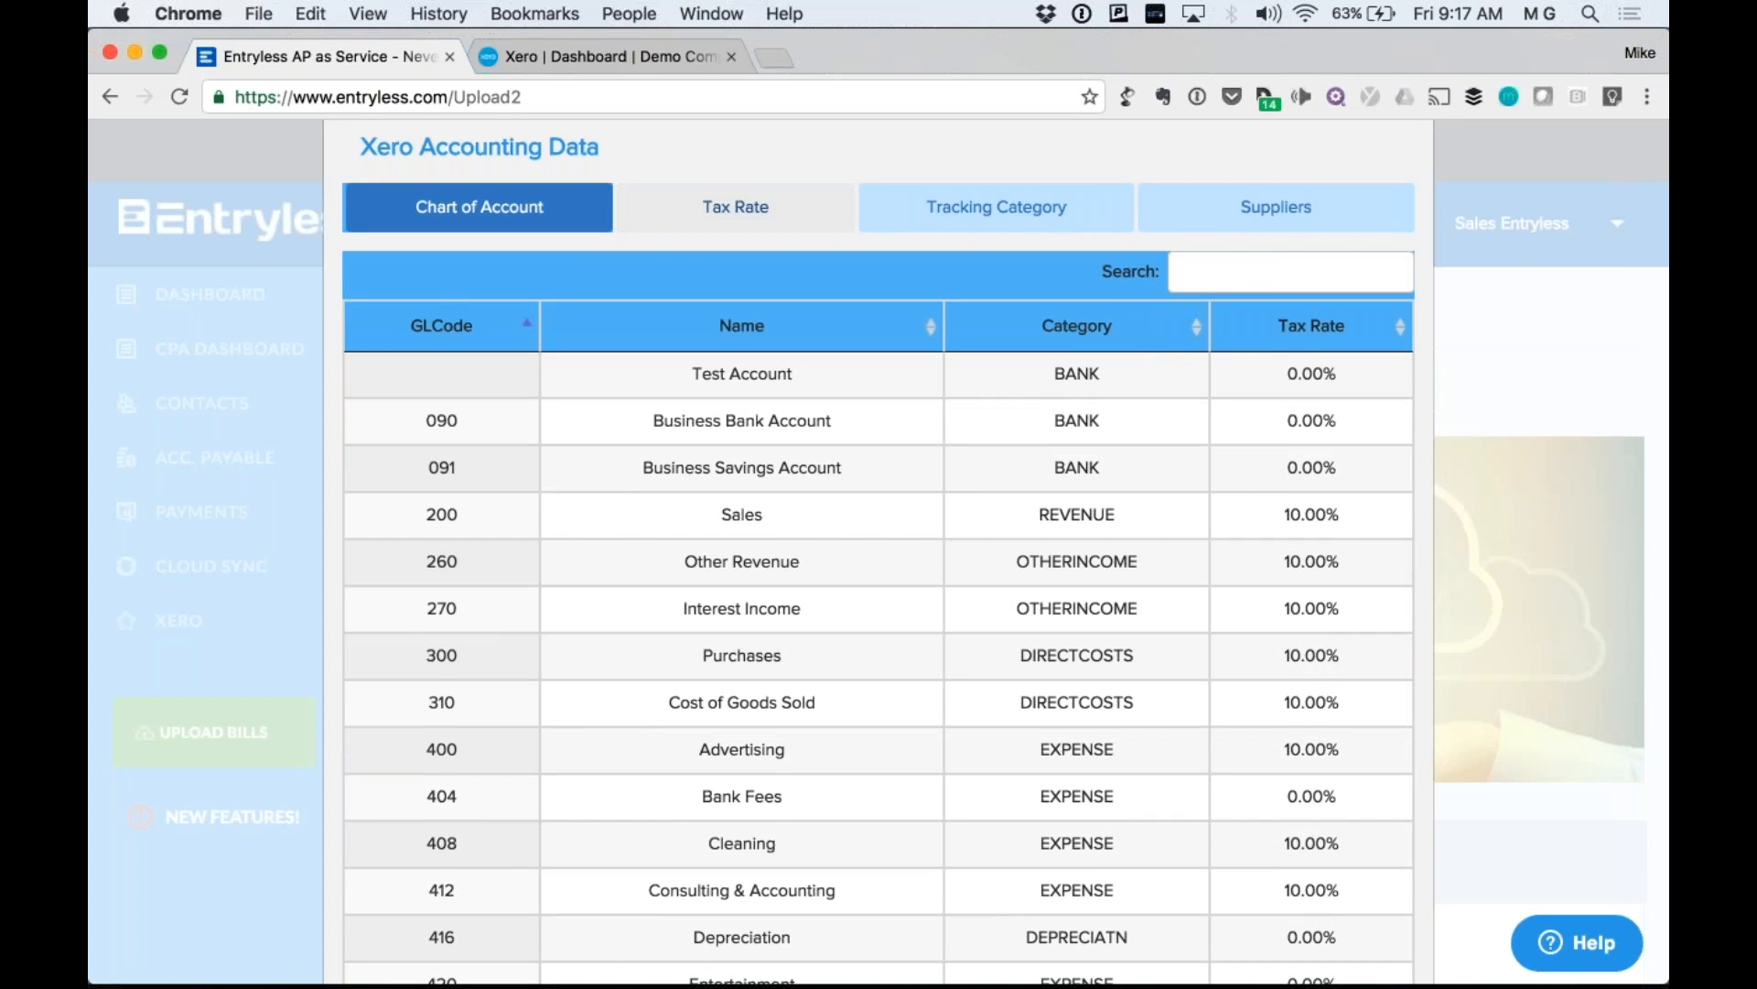
Review the synced Xero tax rates and the four region tracking categories.
click(753, 207)
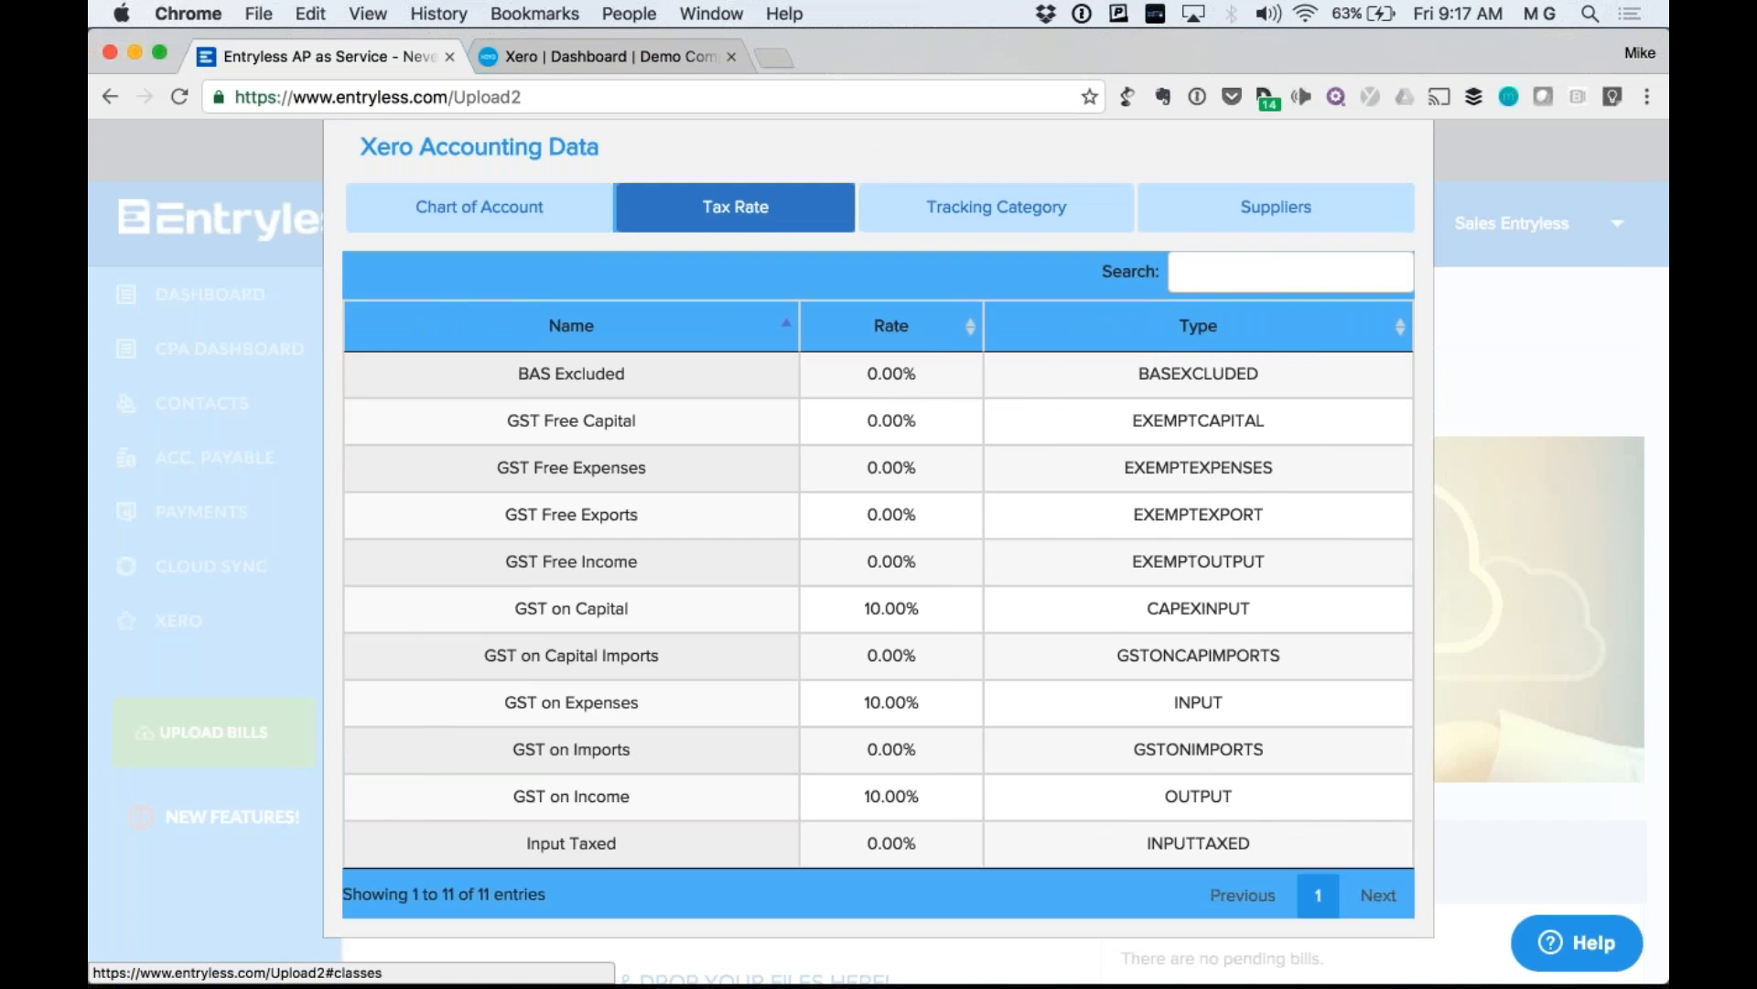
scroll(879, 549, down, 1)
scroll(1040, 441, up, 1)
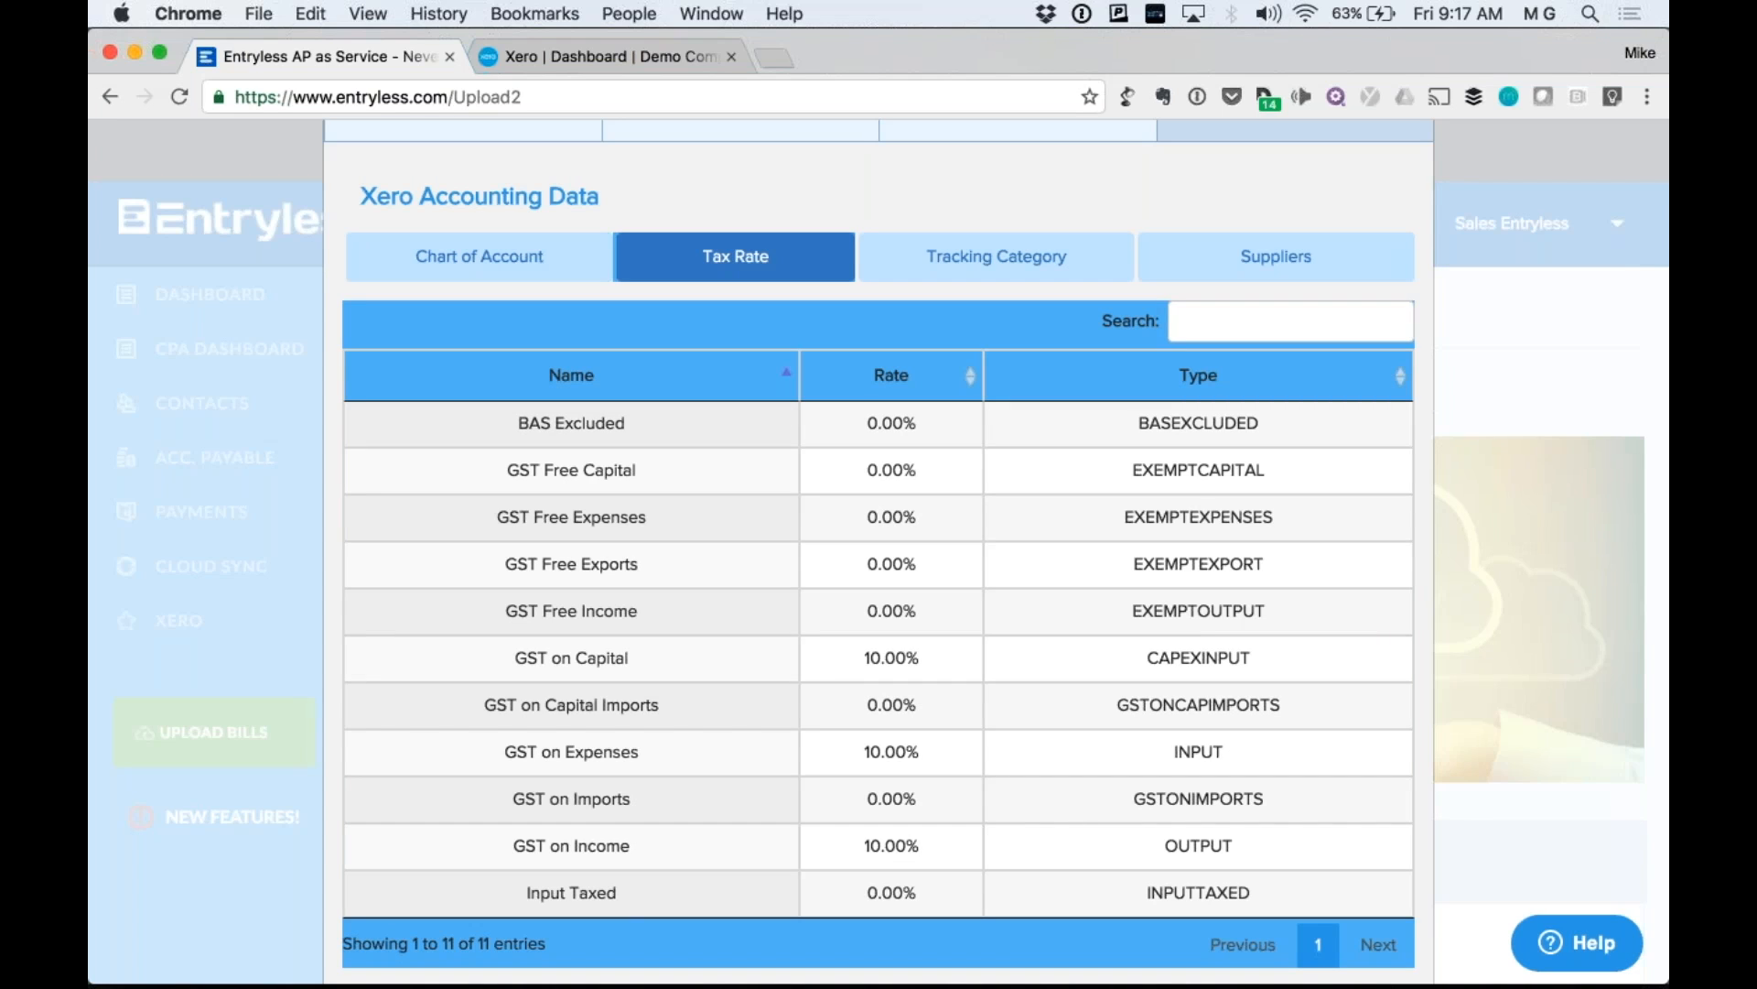
click(996, 257)
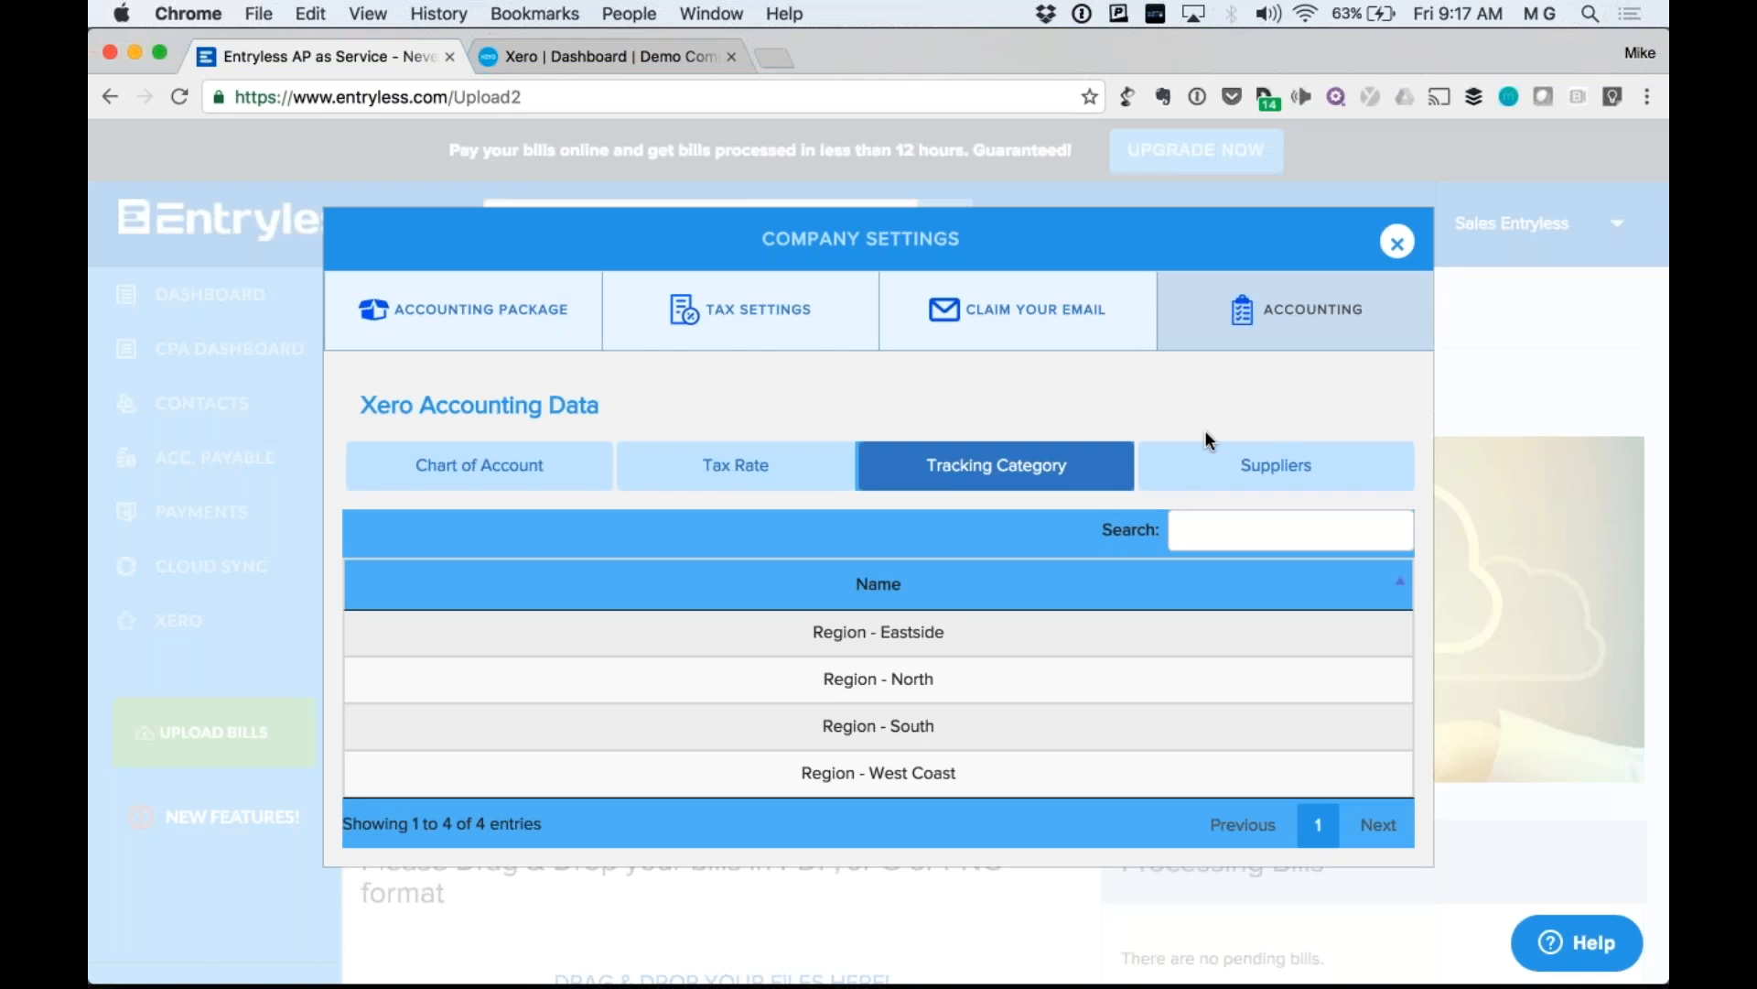
Page through the 82 synced suppliers to entries 81–82, then close the settings.
click(1227, 462)
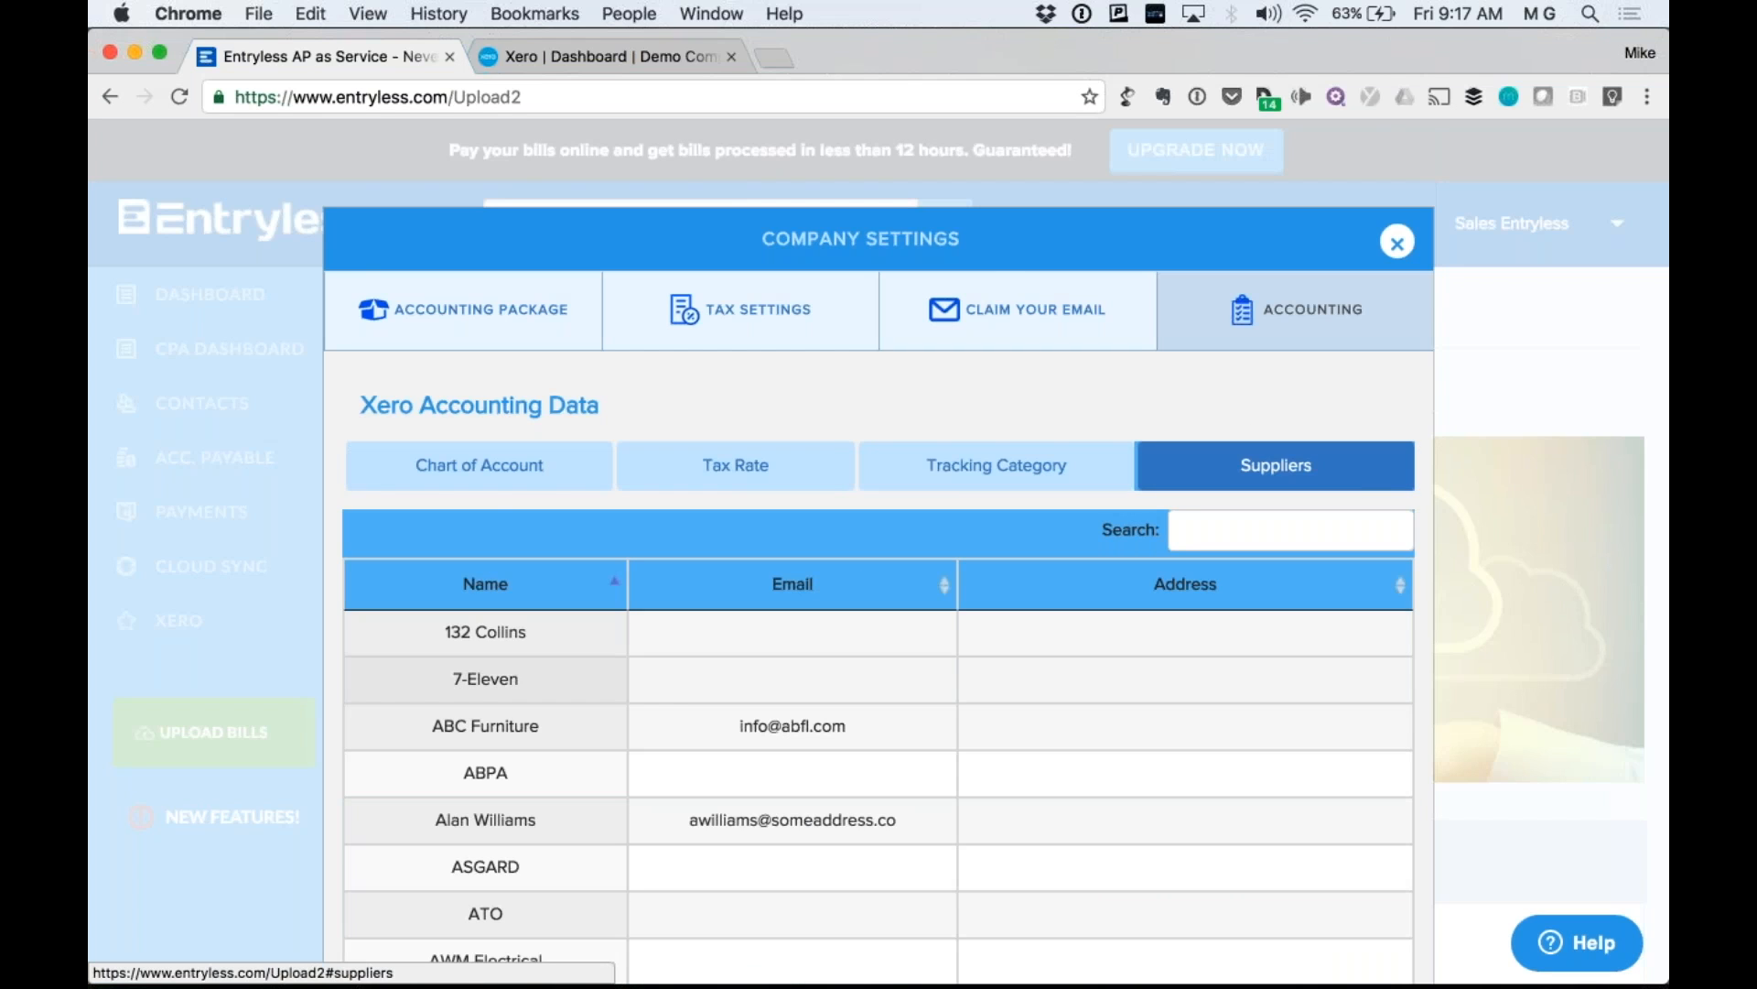
scroll(1227, 462, down, 3)
scroll(1226, 463, down, 5)
scroll(1266, 865, down, 5)
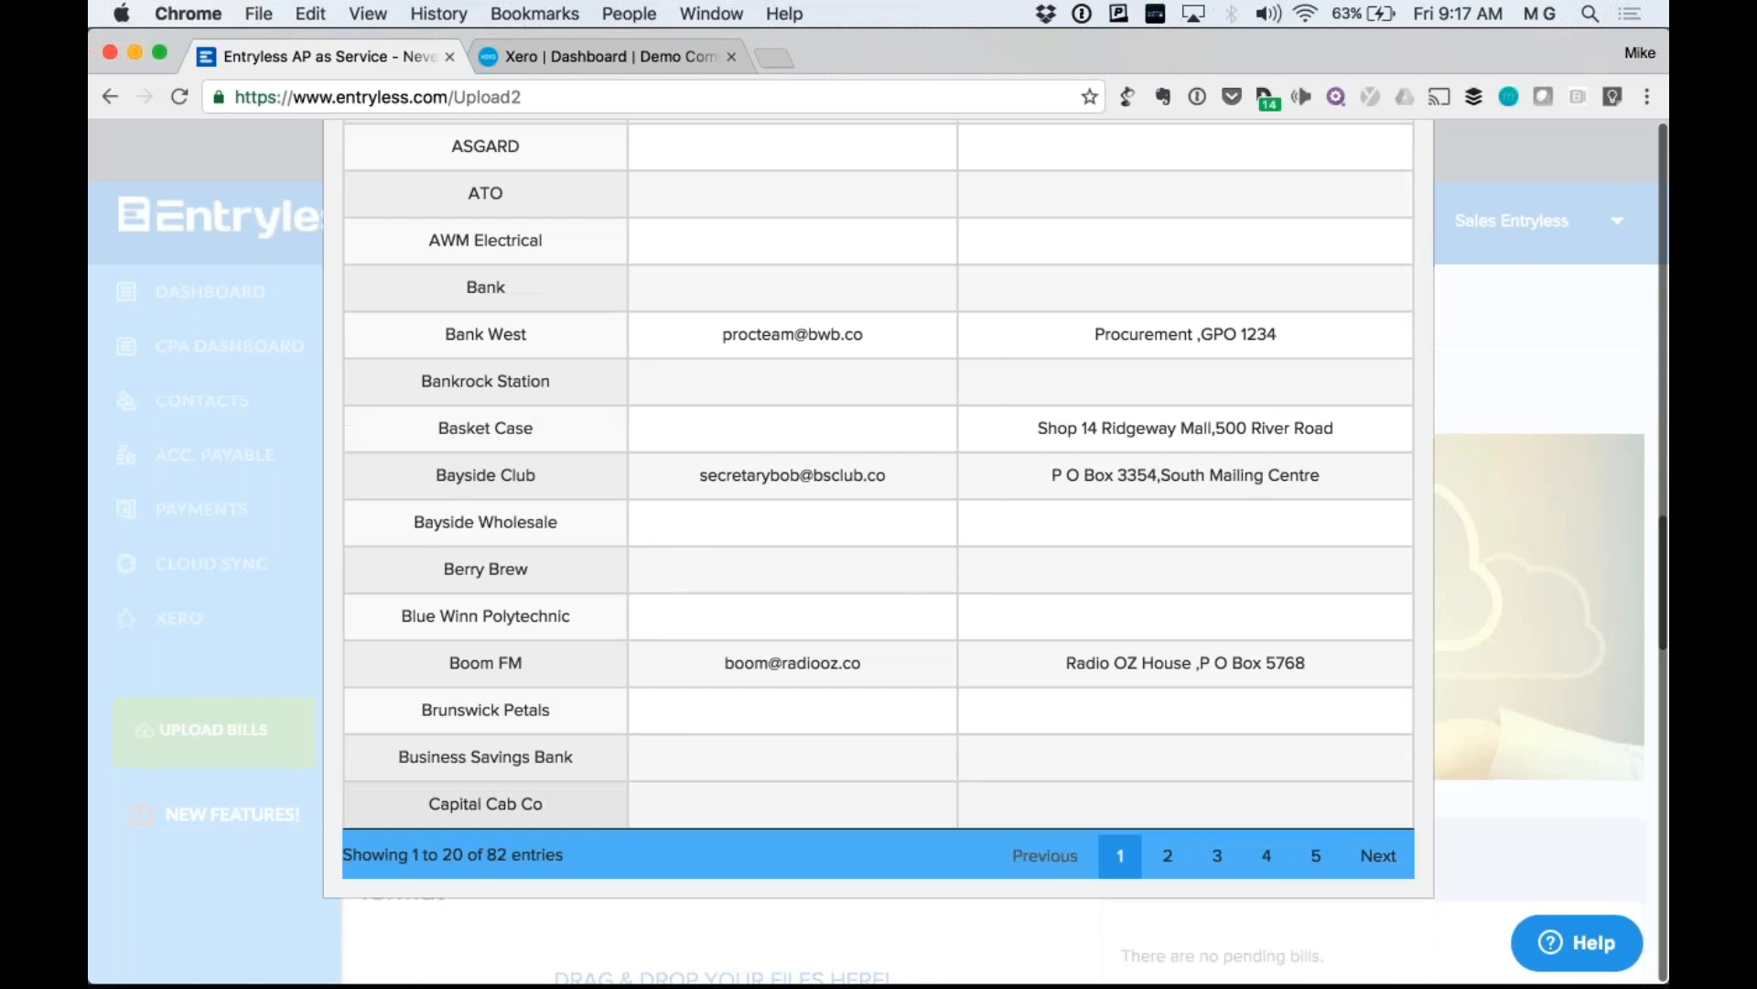
click(1266, 865)
click(1316, 860)
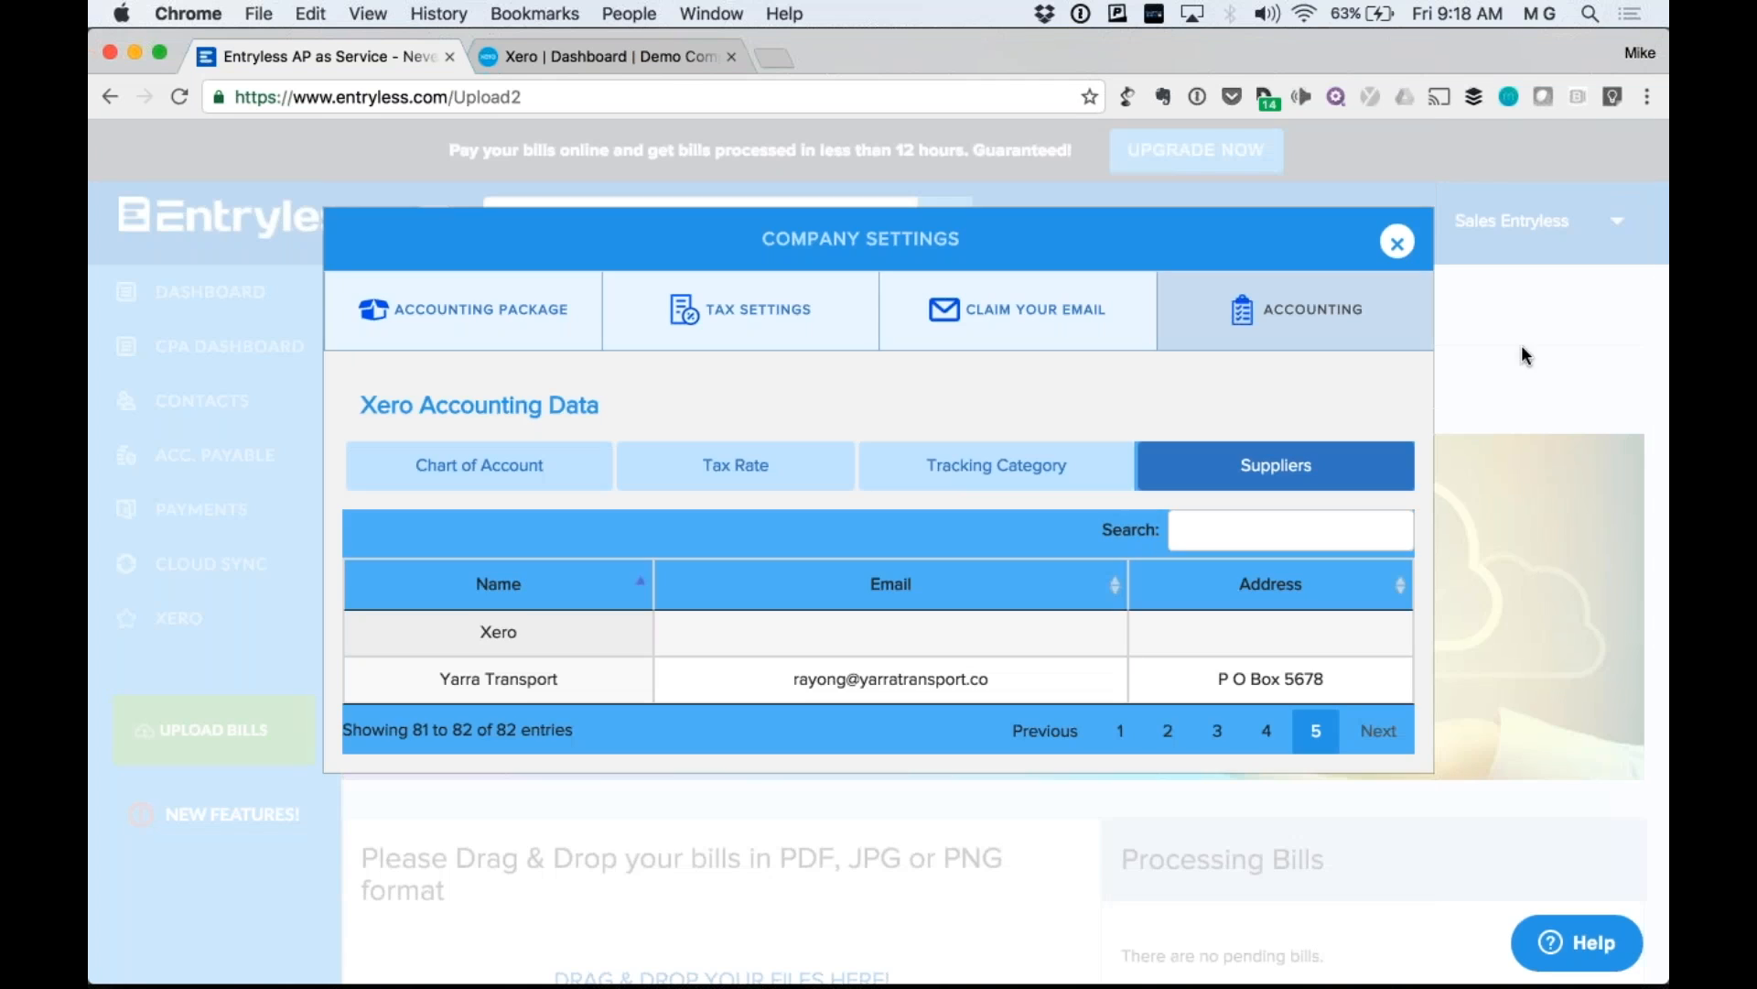
click(1533, 293)
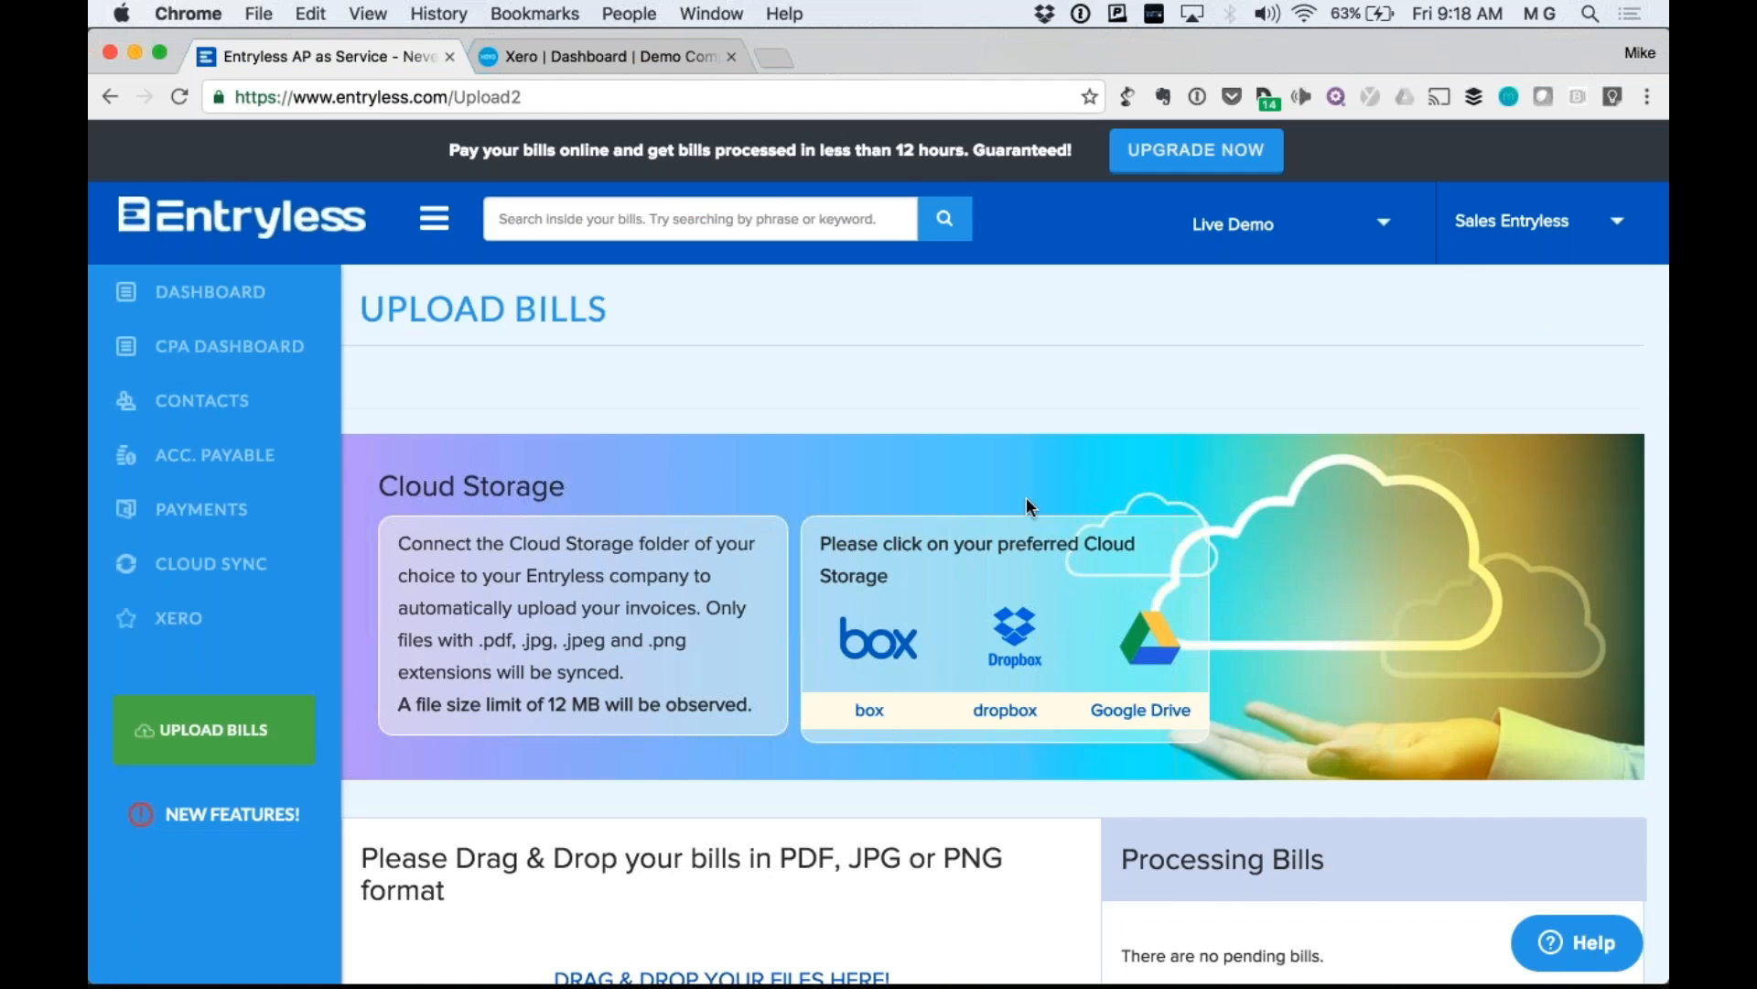
scroll(1027, 501, down, 4)
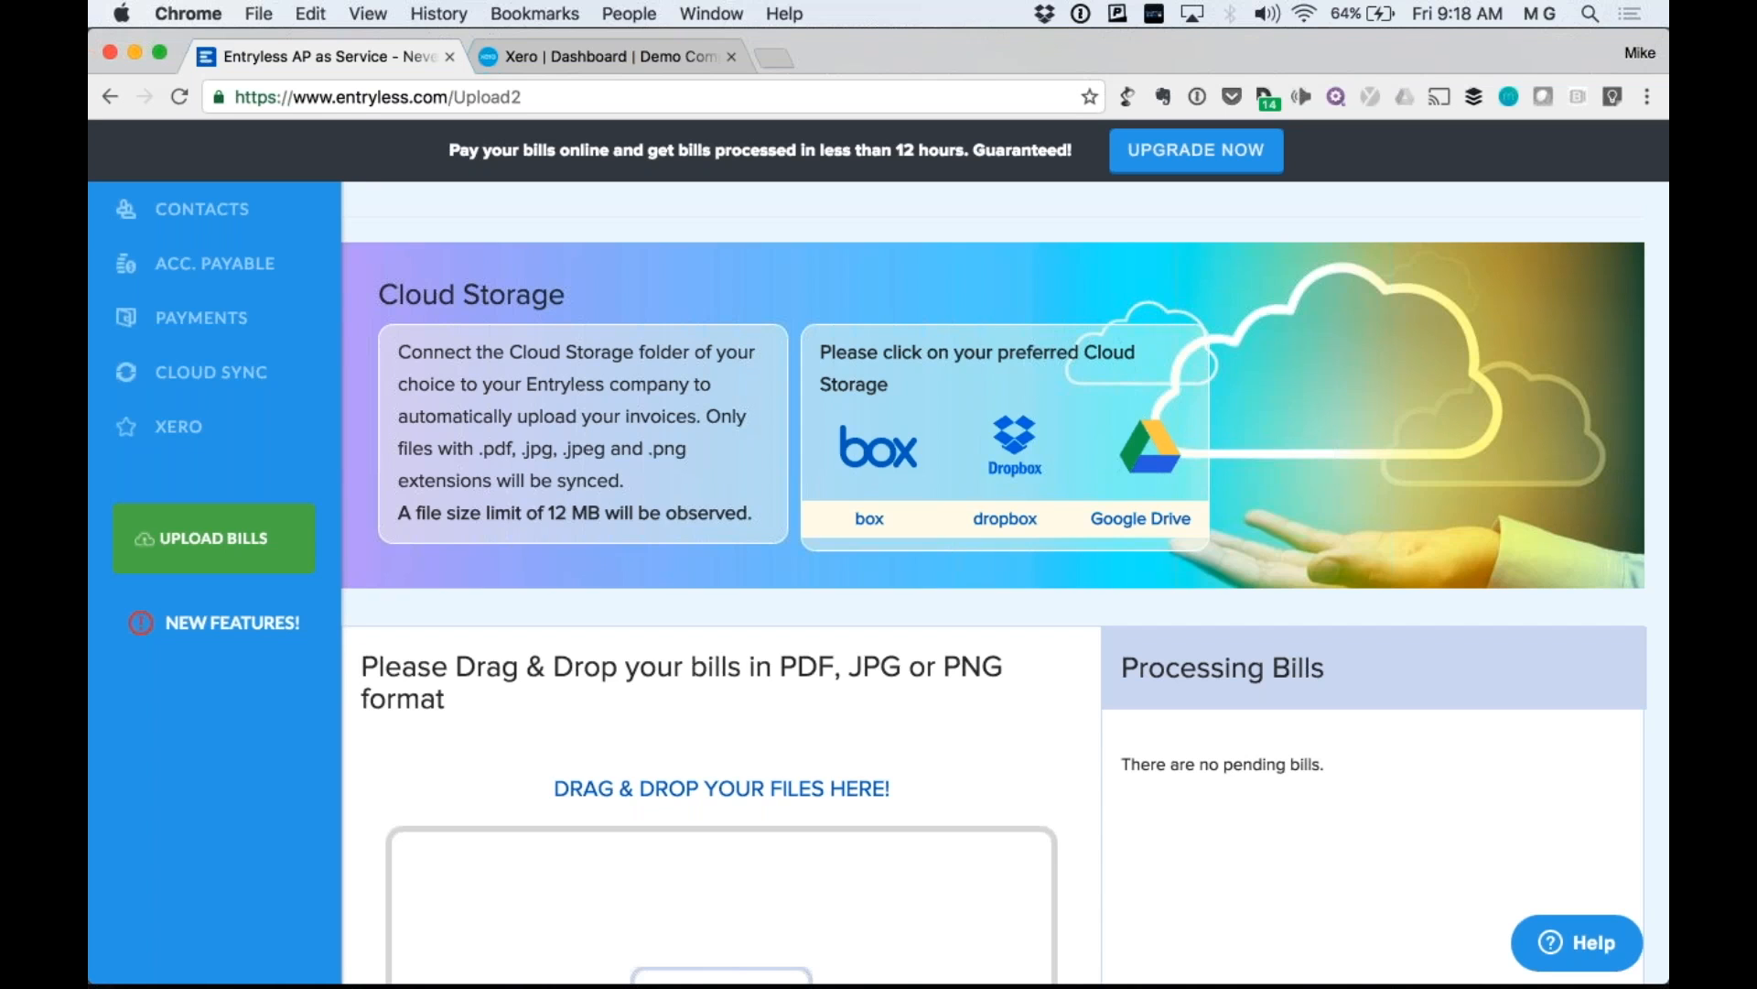
scroll(1003, 582, up, 1)
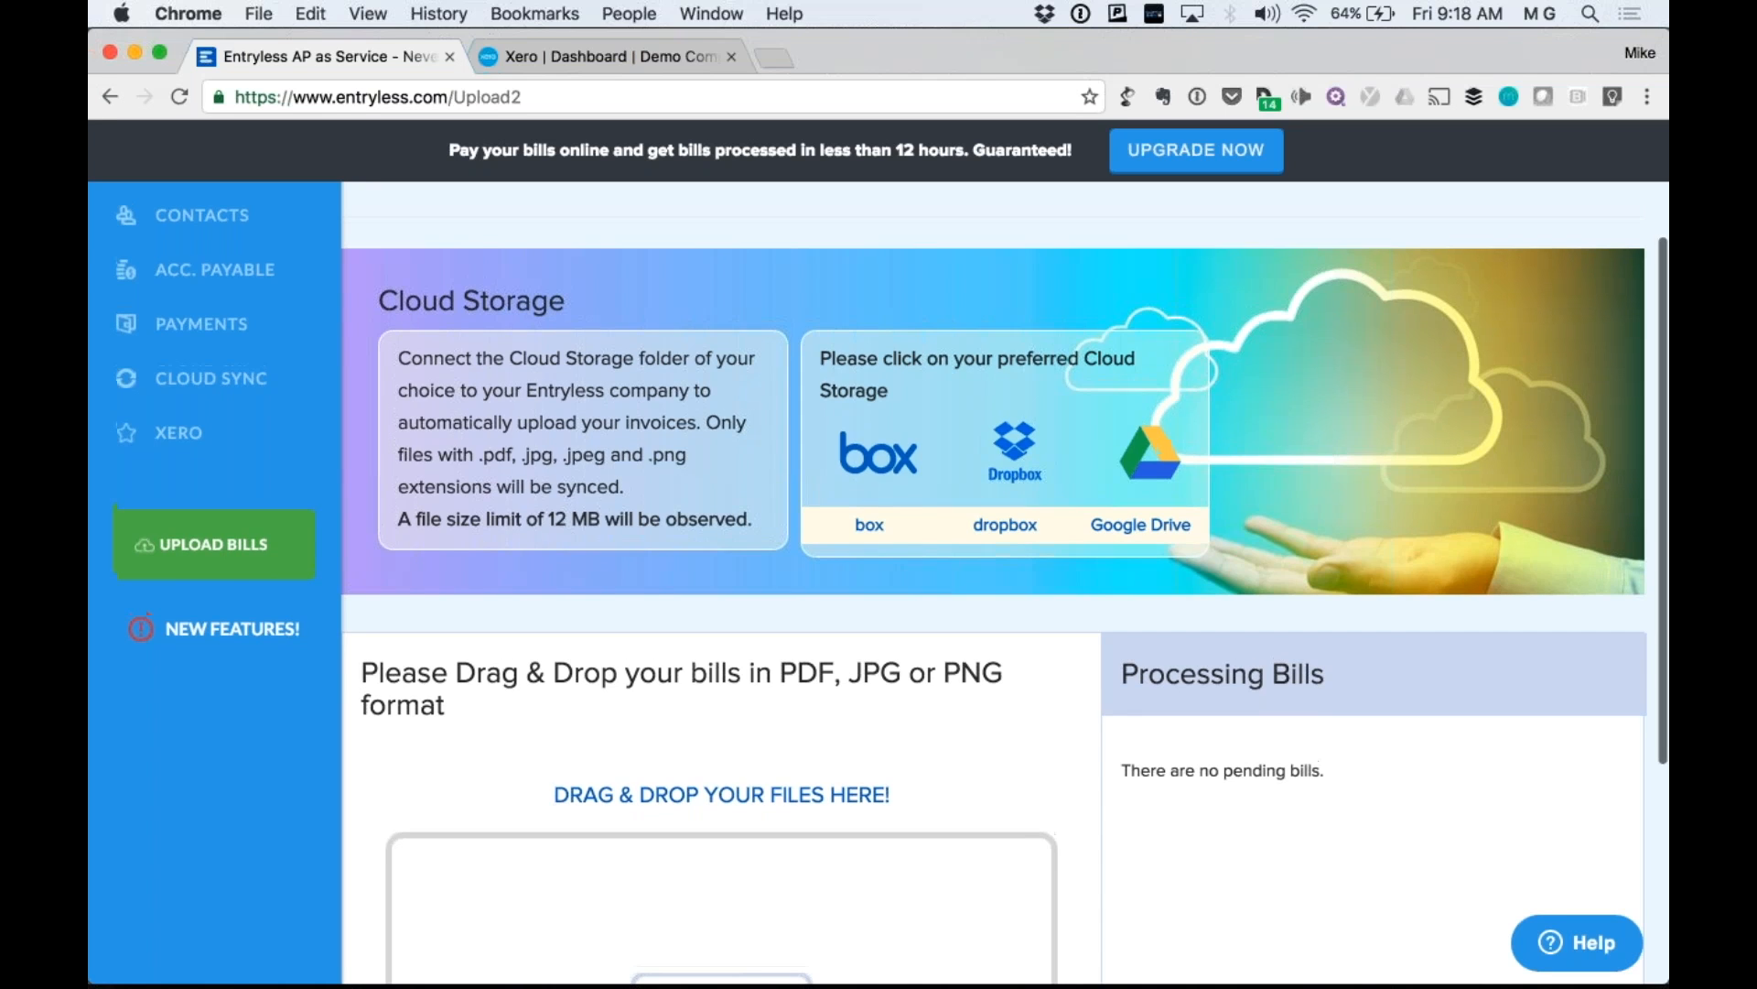
scroll(1134, 388, up, 5)
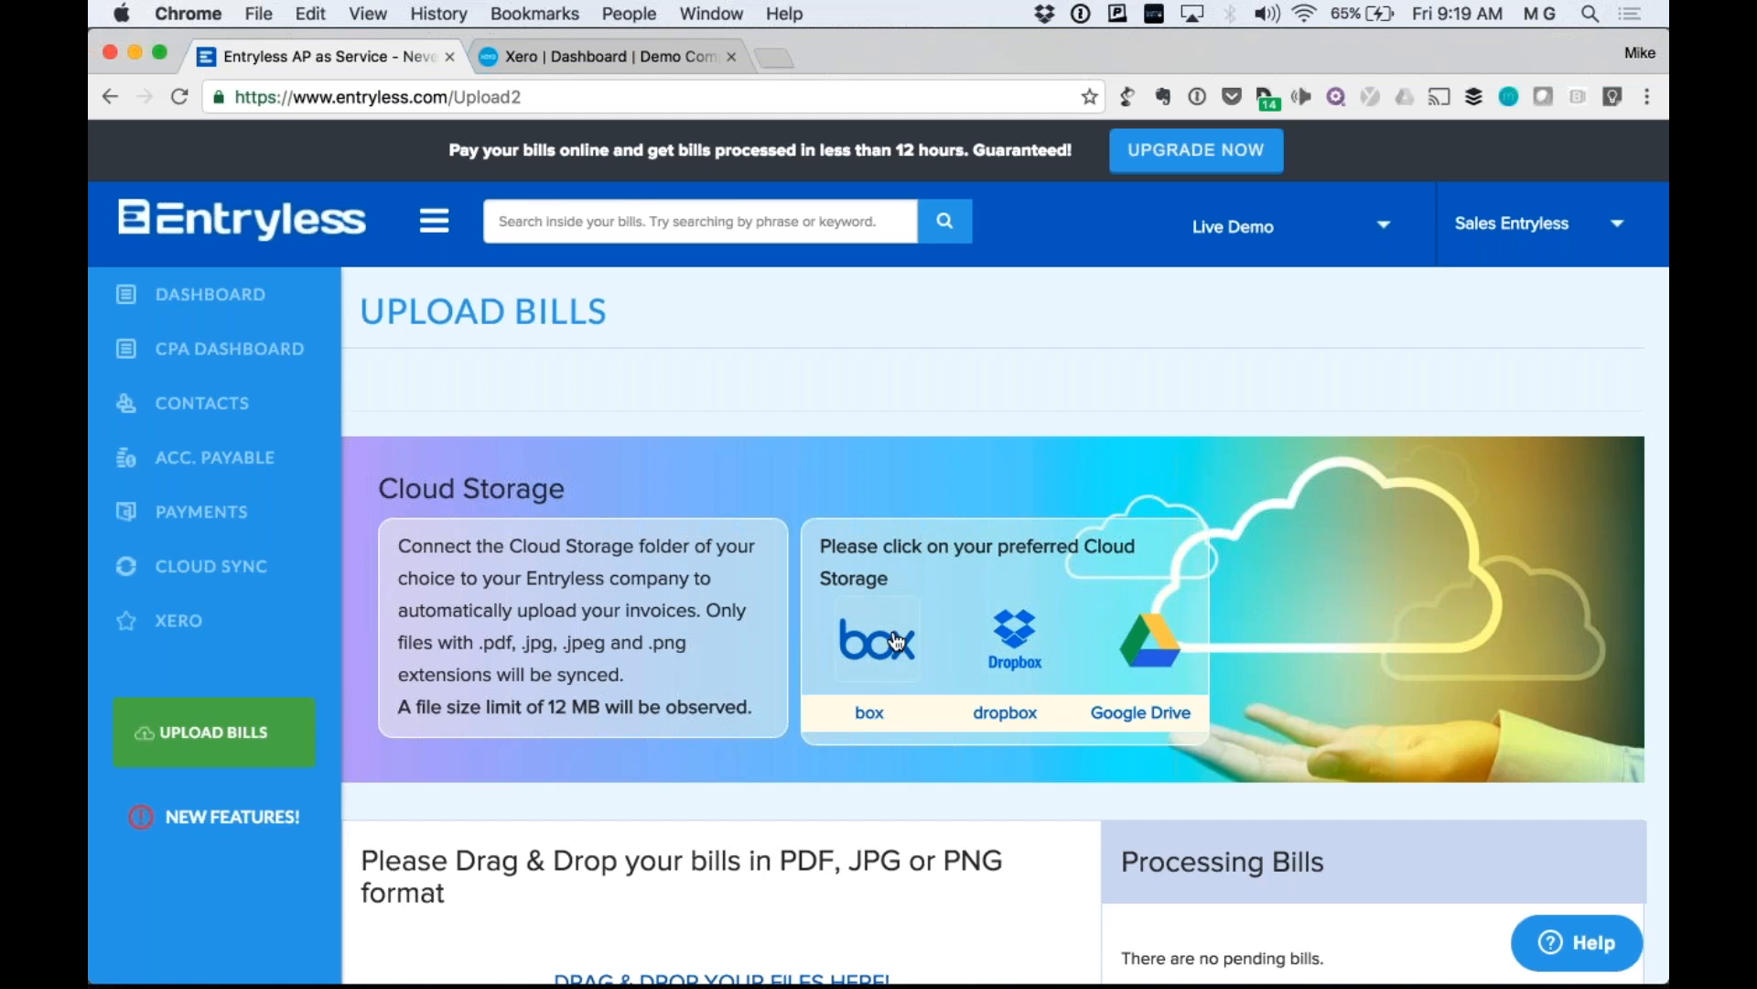
scroll(1140, 633, down, 1)
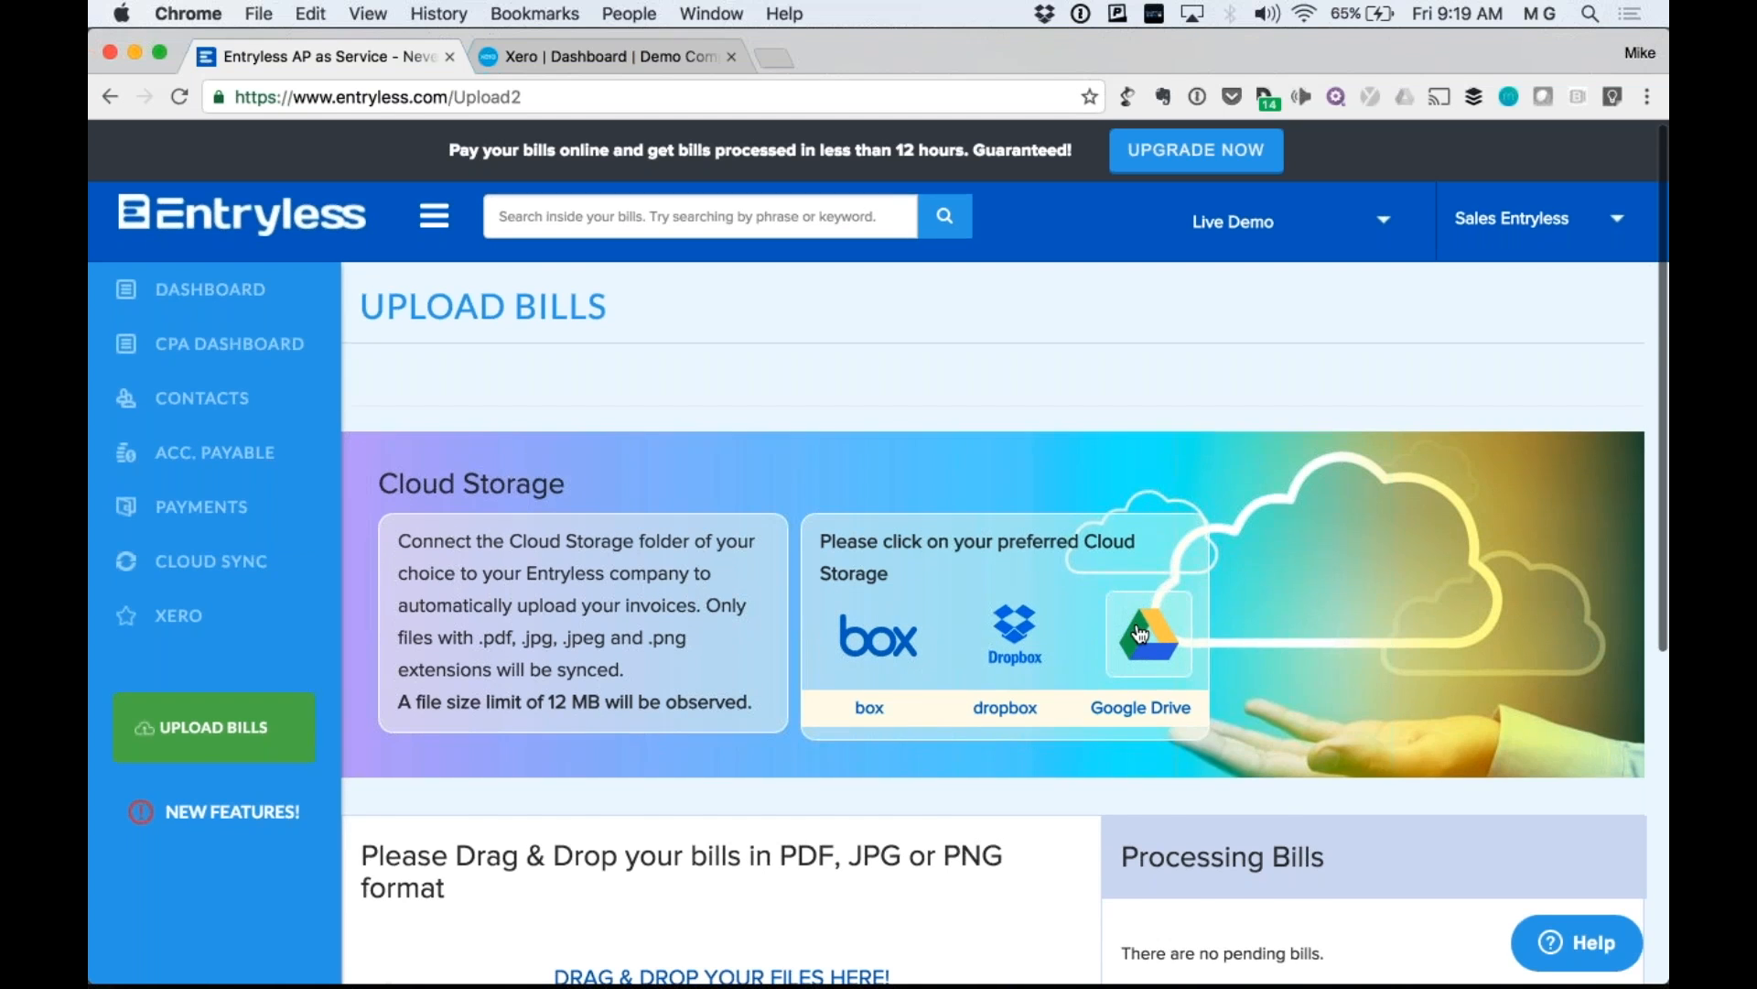
scroll(1139, 633, down, 3)
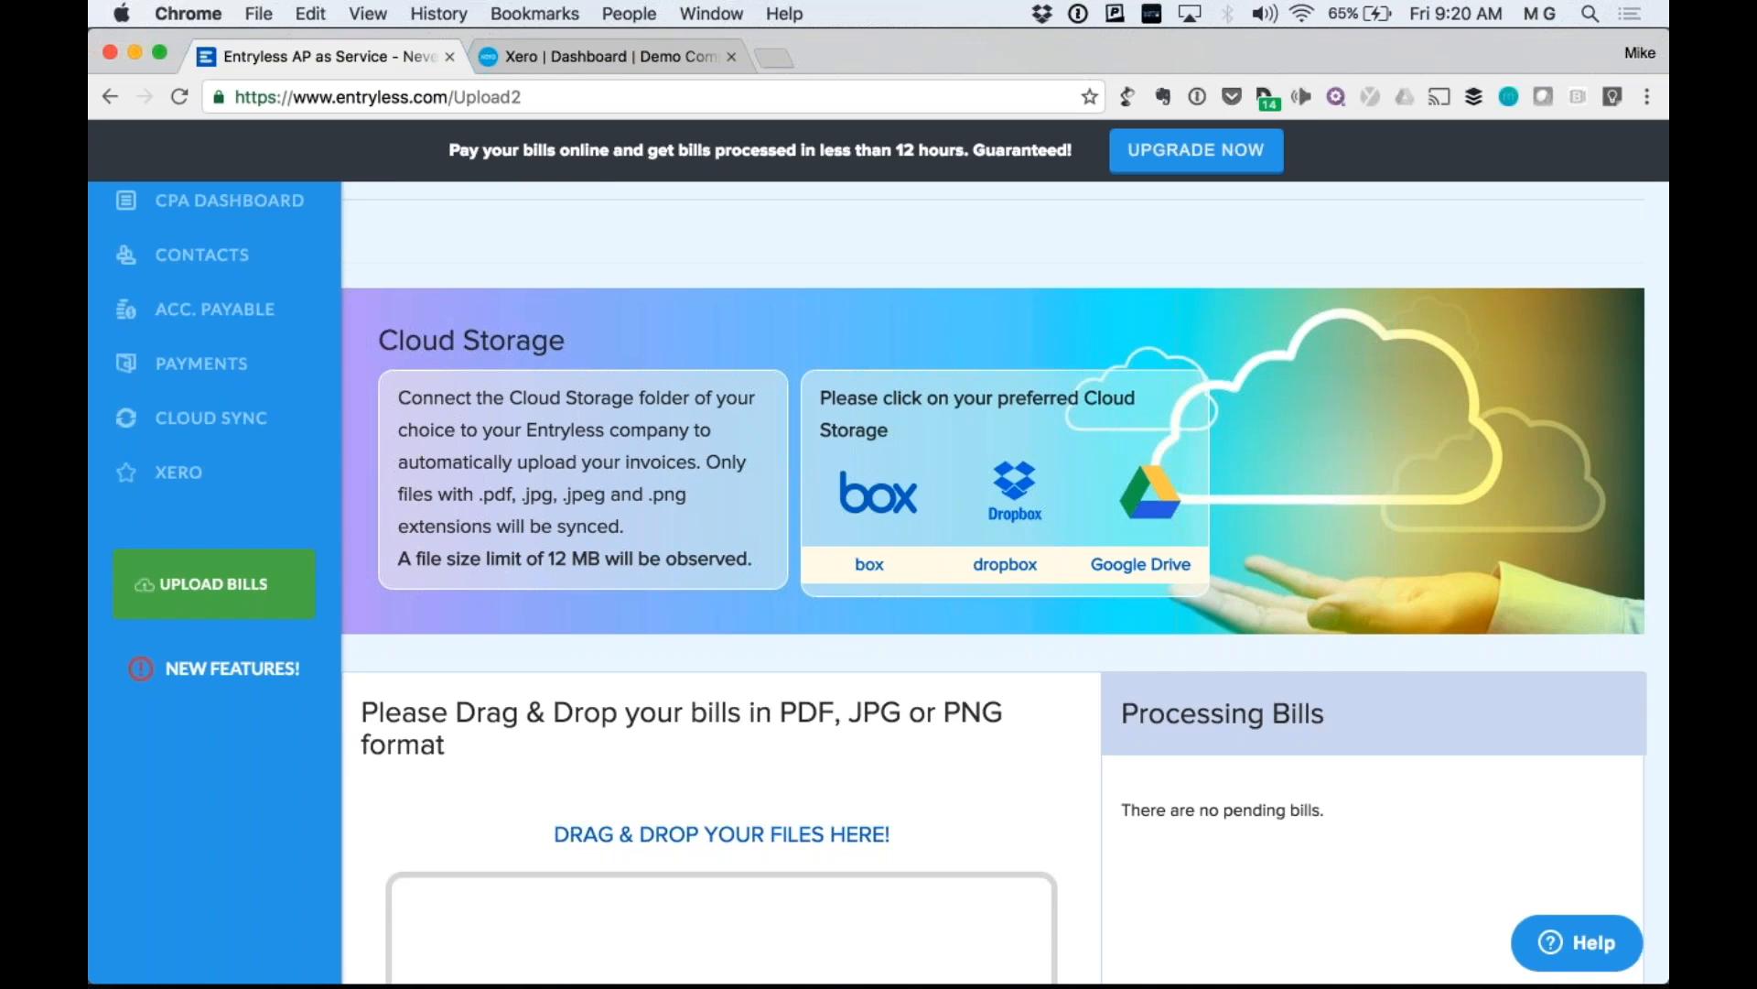
scroll(993, 582, down, 1)
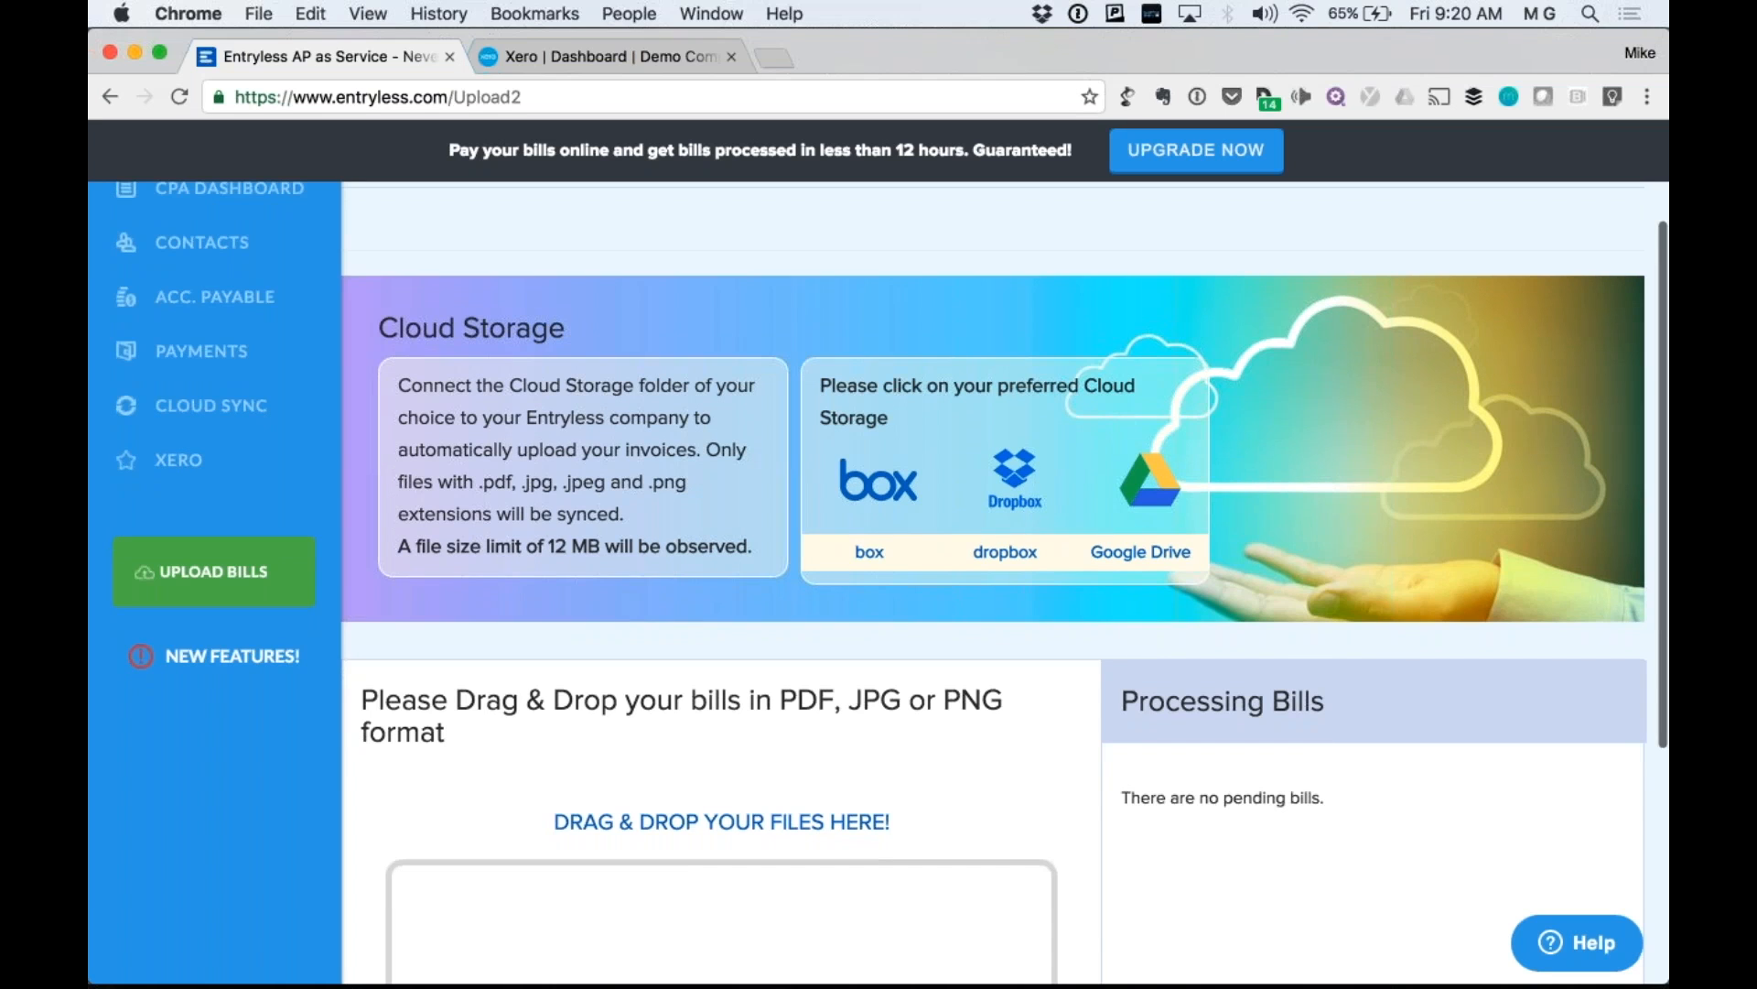
scroll(1005, 582, down, 5)
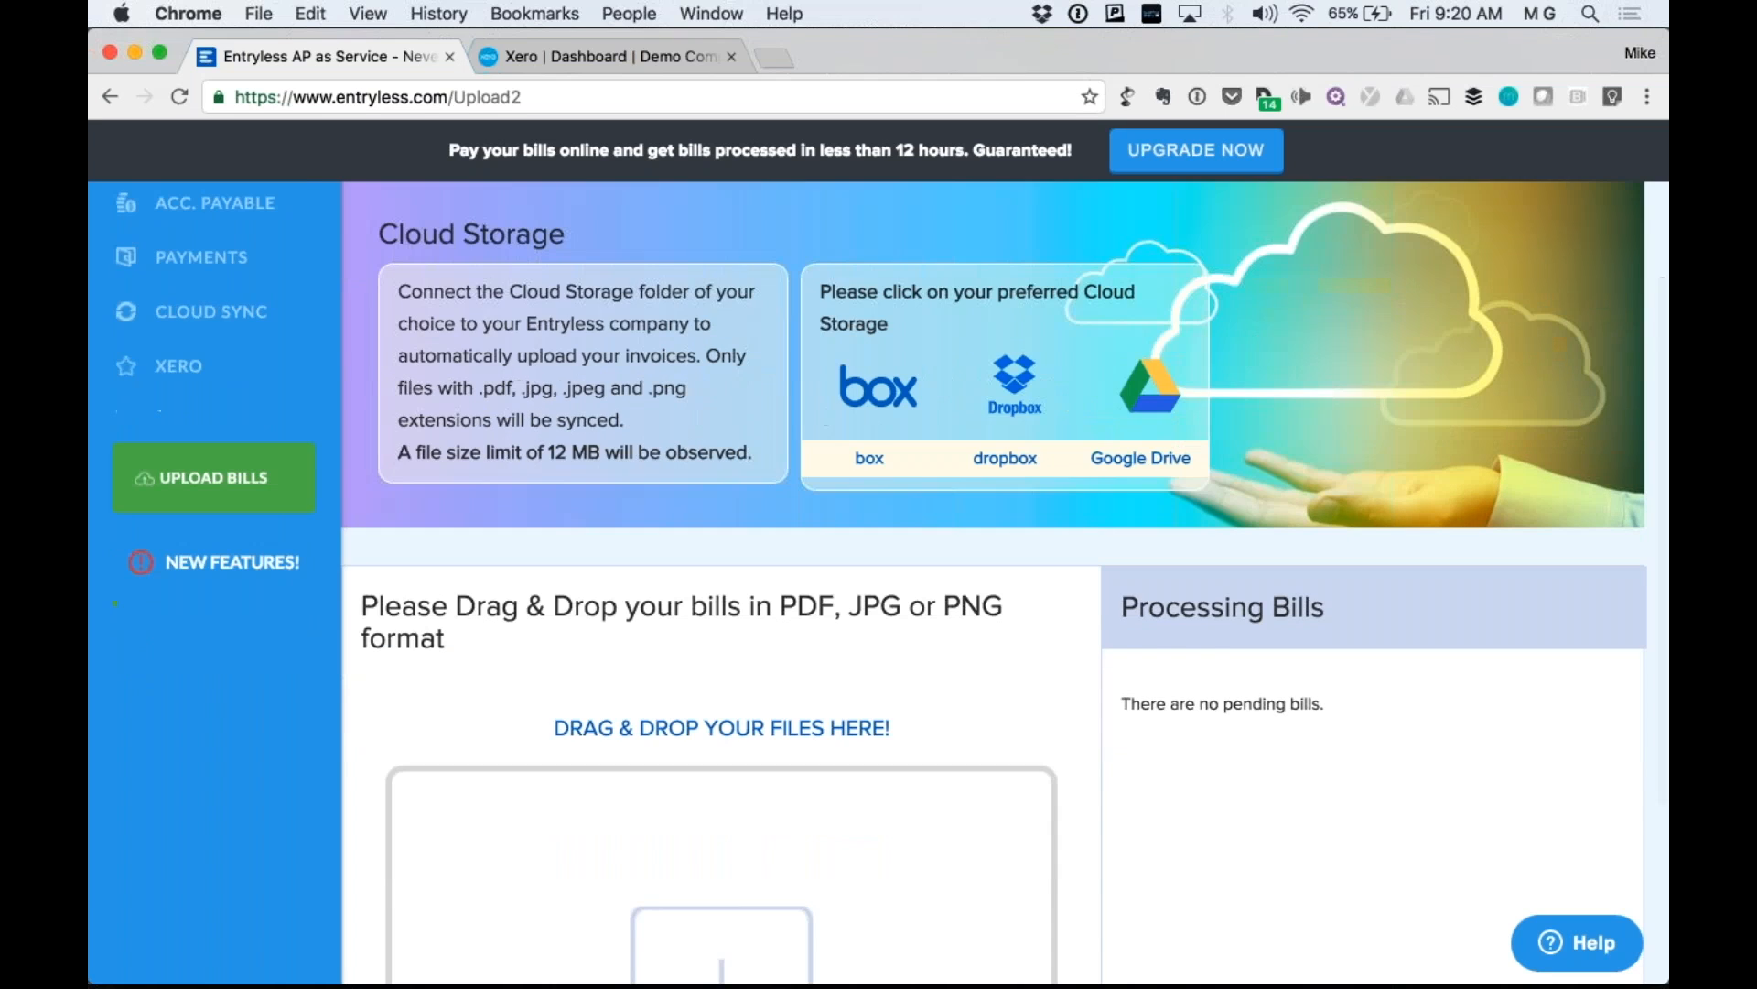
scroll(993, 582, down, 2)
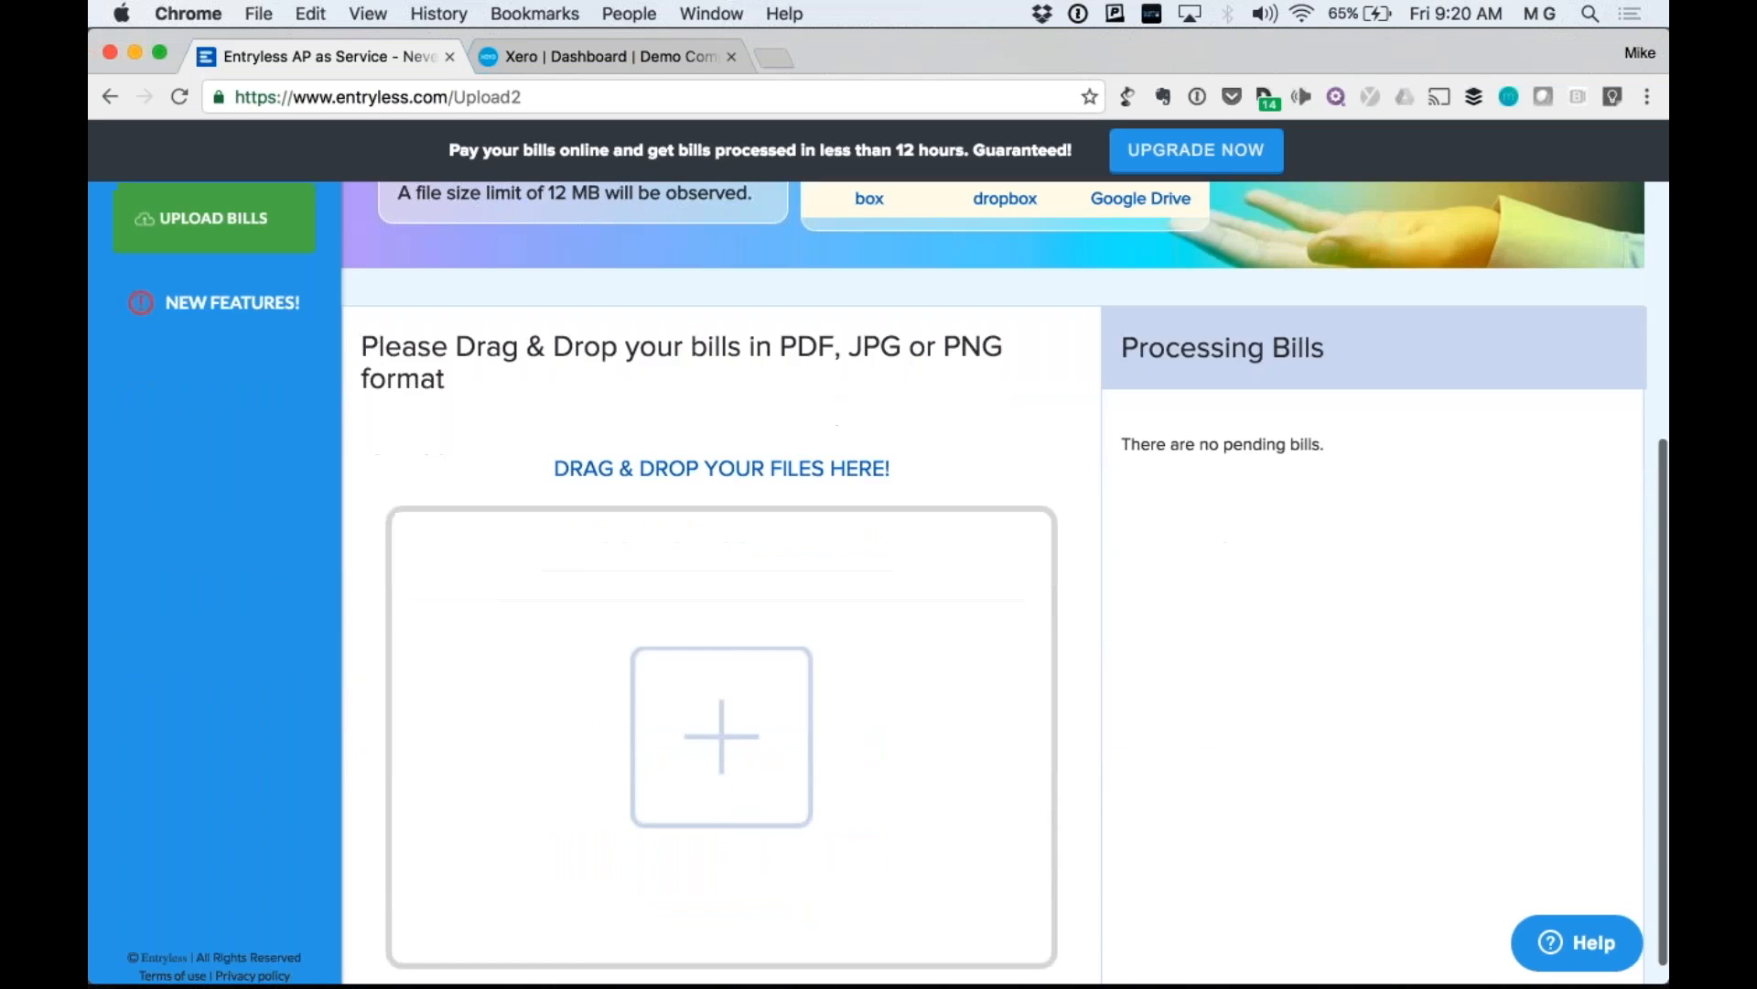
scroll(541, 628, up, 8)
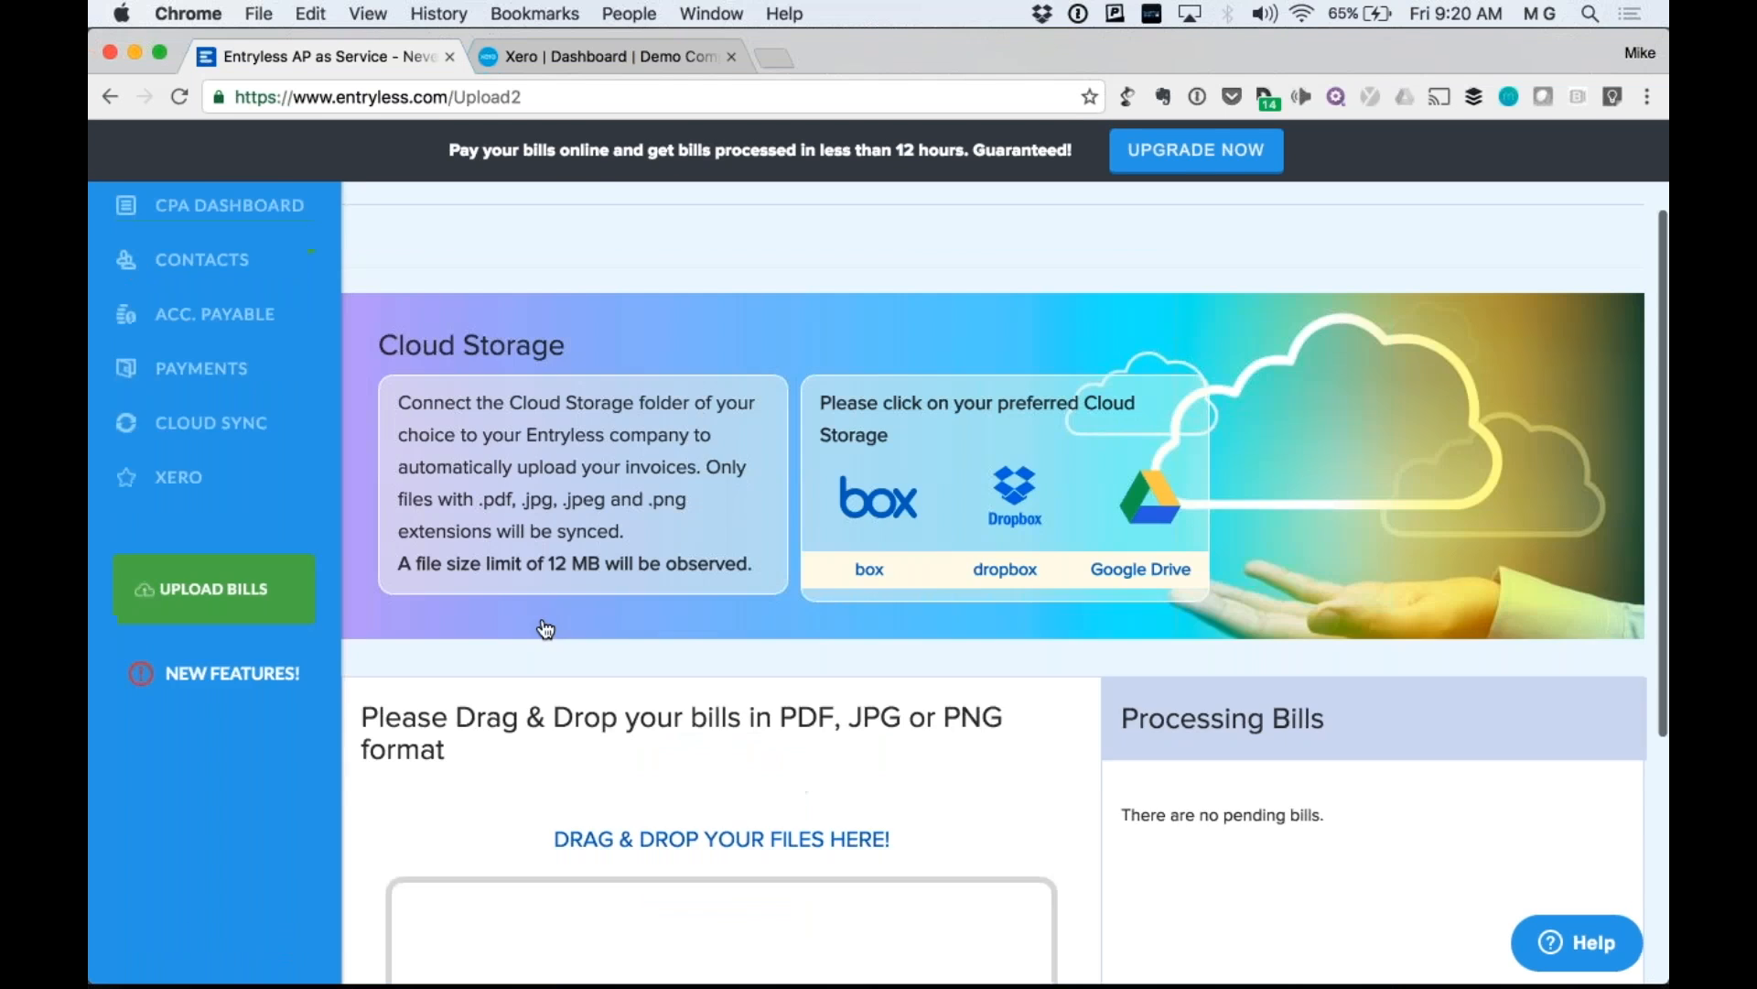
scroll(729, 706, down, 10)
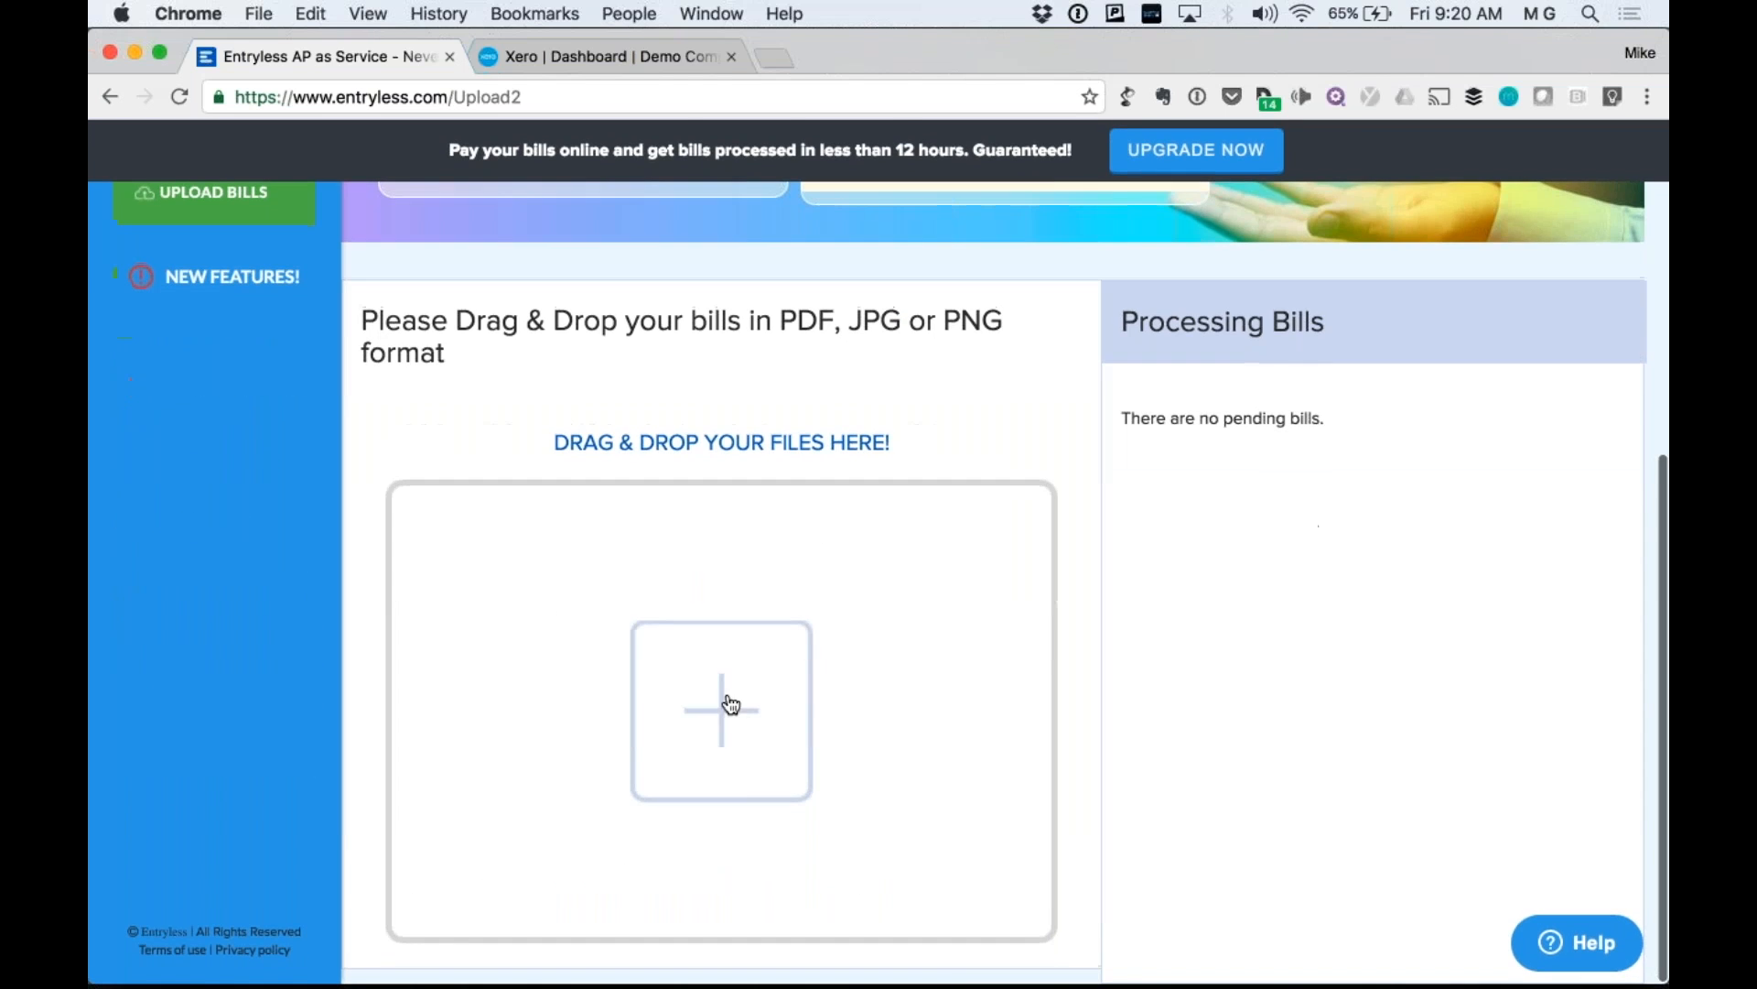
mouse_move(275, 970)
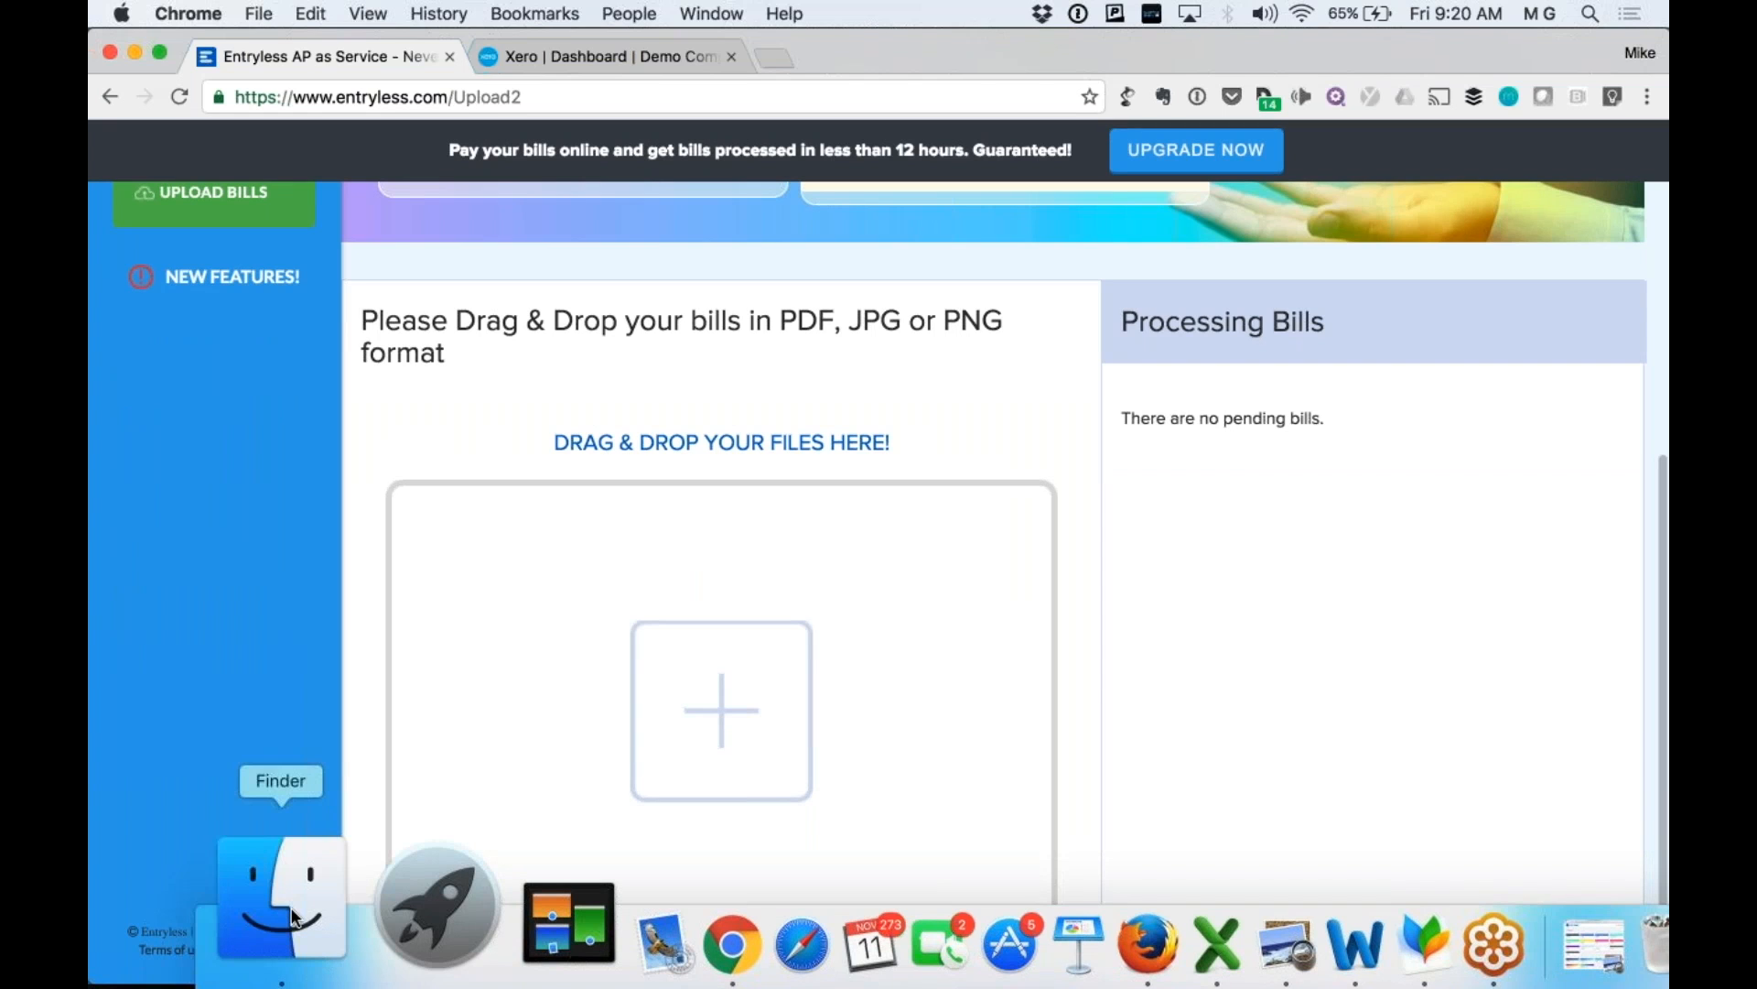
Drag the seven selected bill example PDFs from Finder into the Entryless drop zone.
click(293, 915)
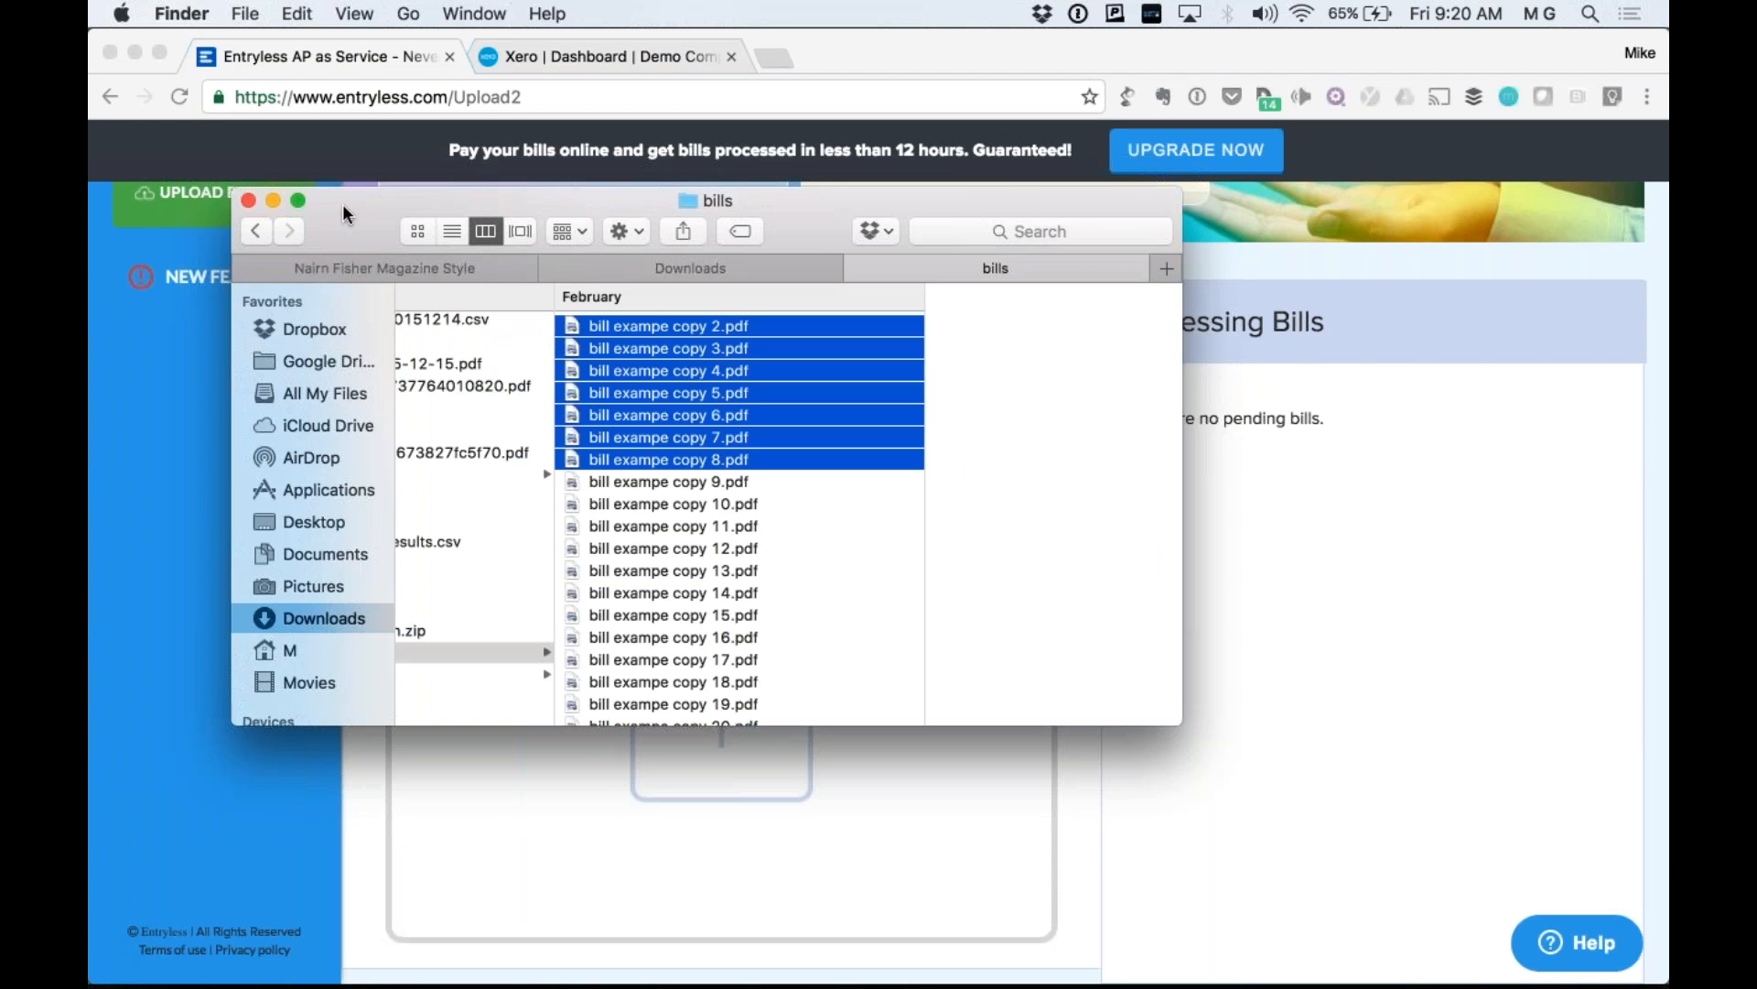
drag(353, 216, 984, 55)
drag(1332, 223, 752, 738)
Select all six PDFs in the Bills for demo folder and upload them too.
scroll(1305, 386, left, 2)
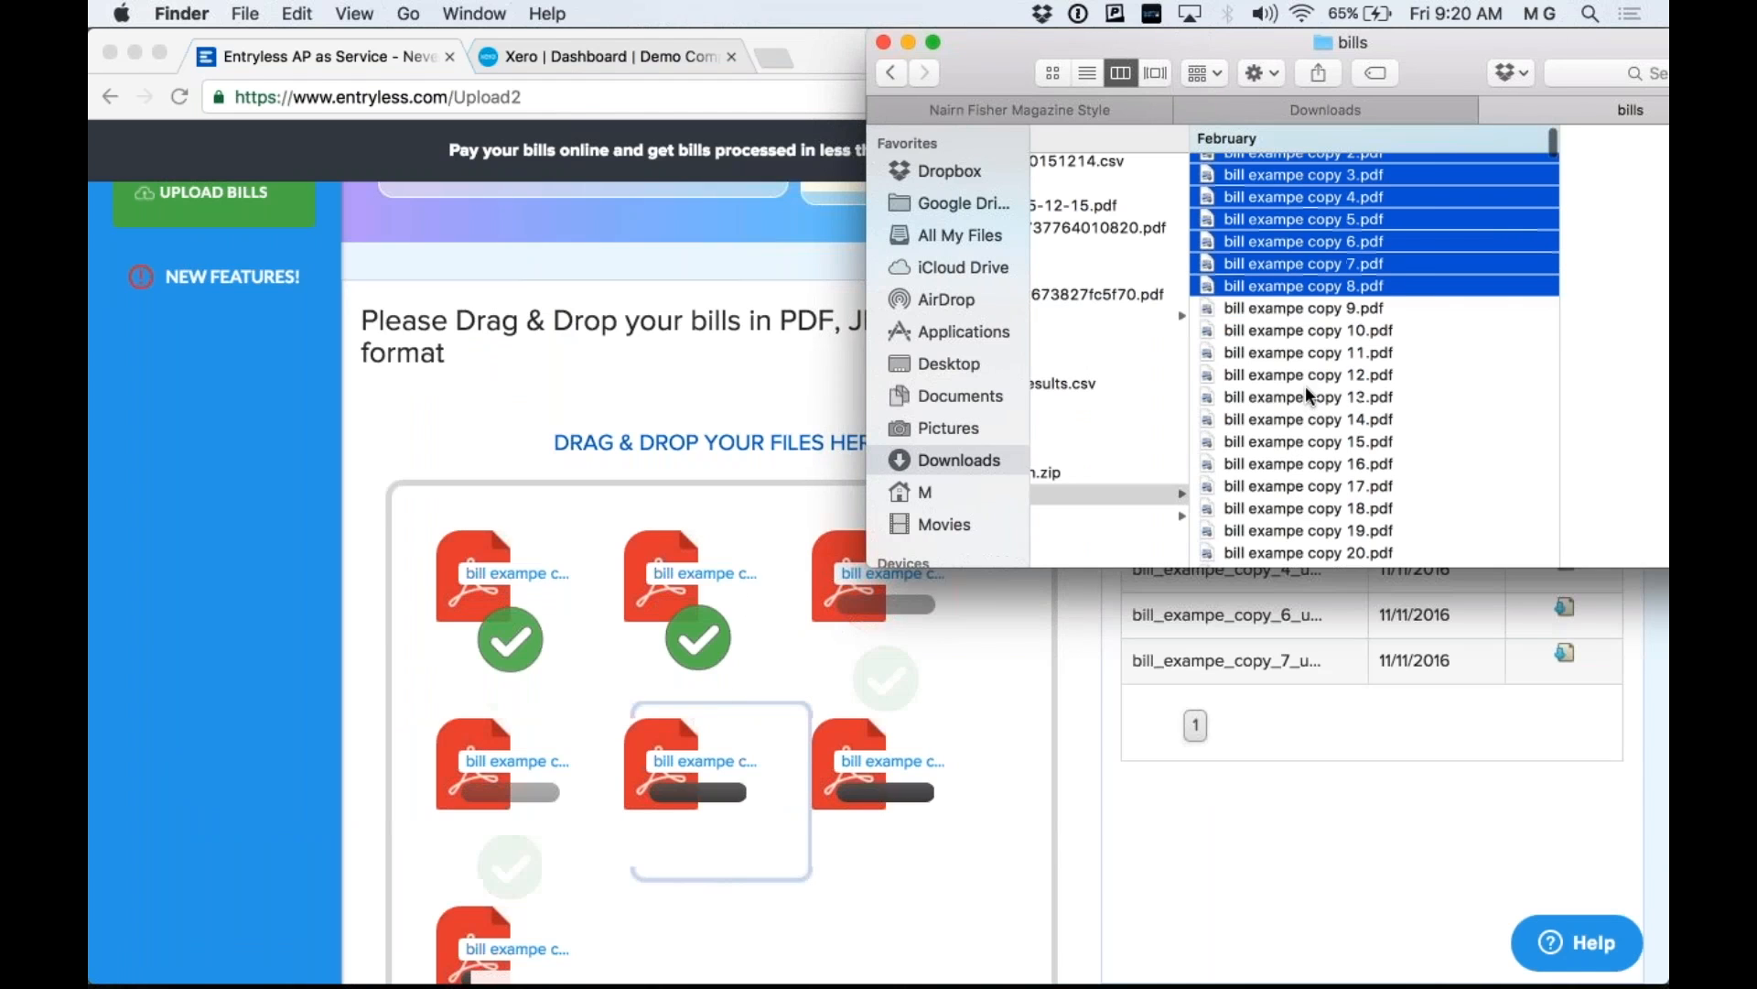
scroll(1168, 425, left, 2)
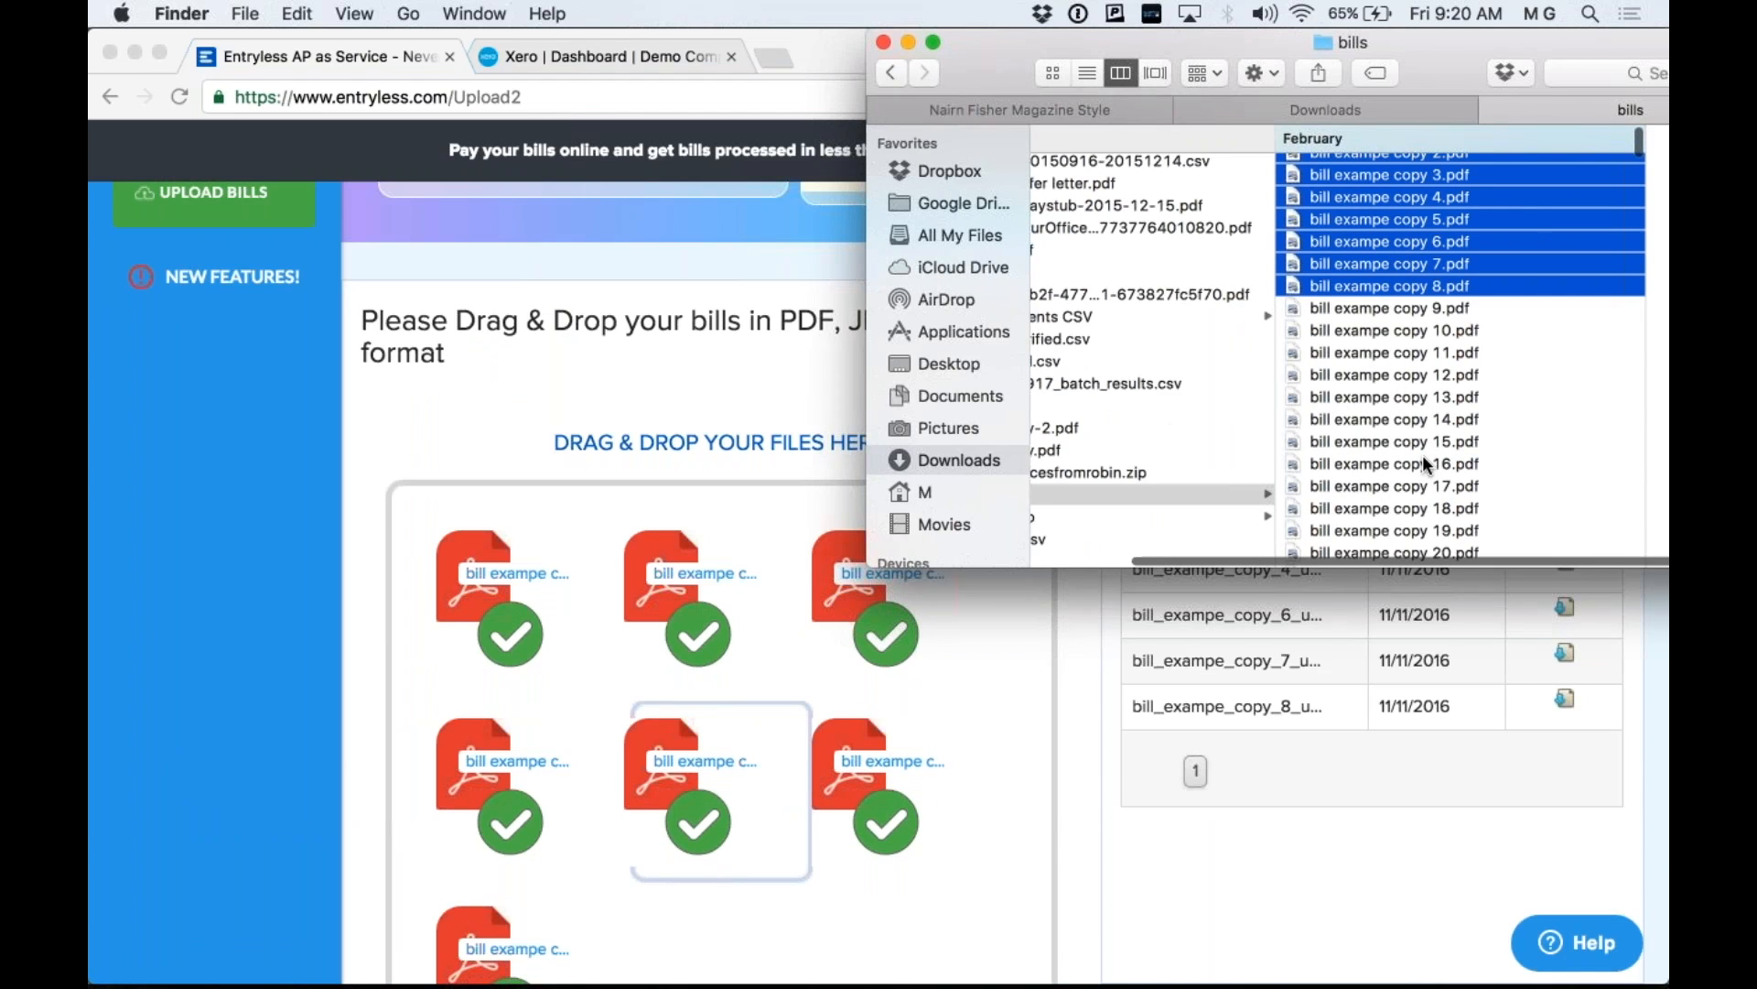
scroll(1422, 458, left, 3)
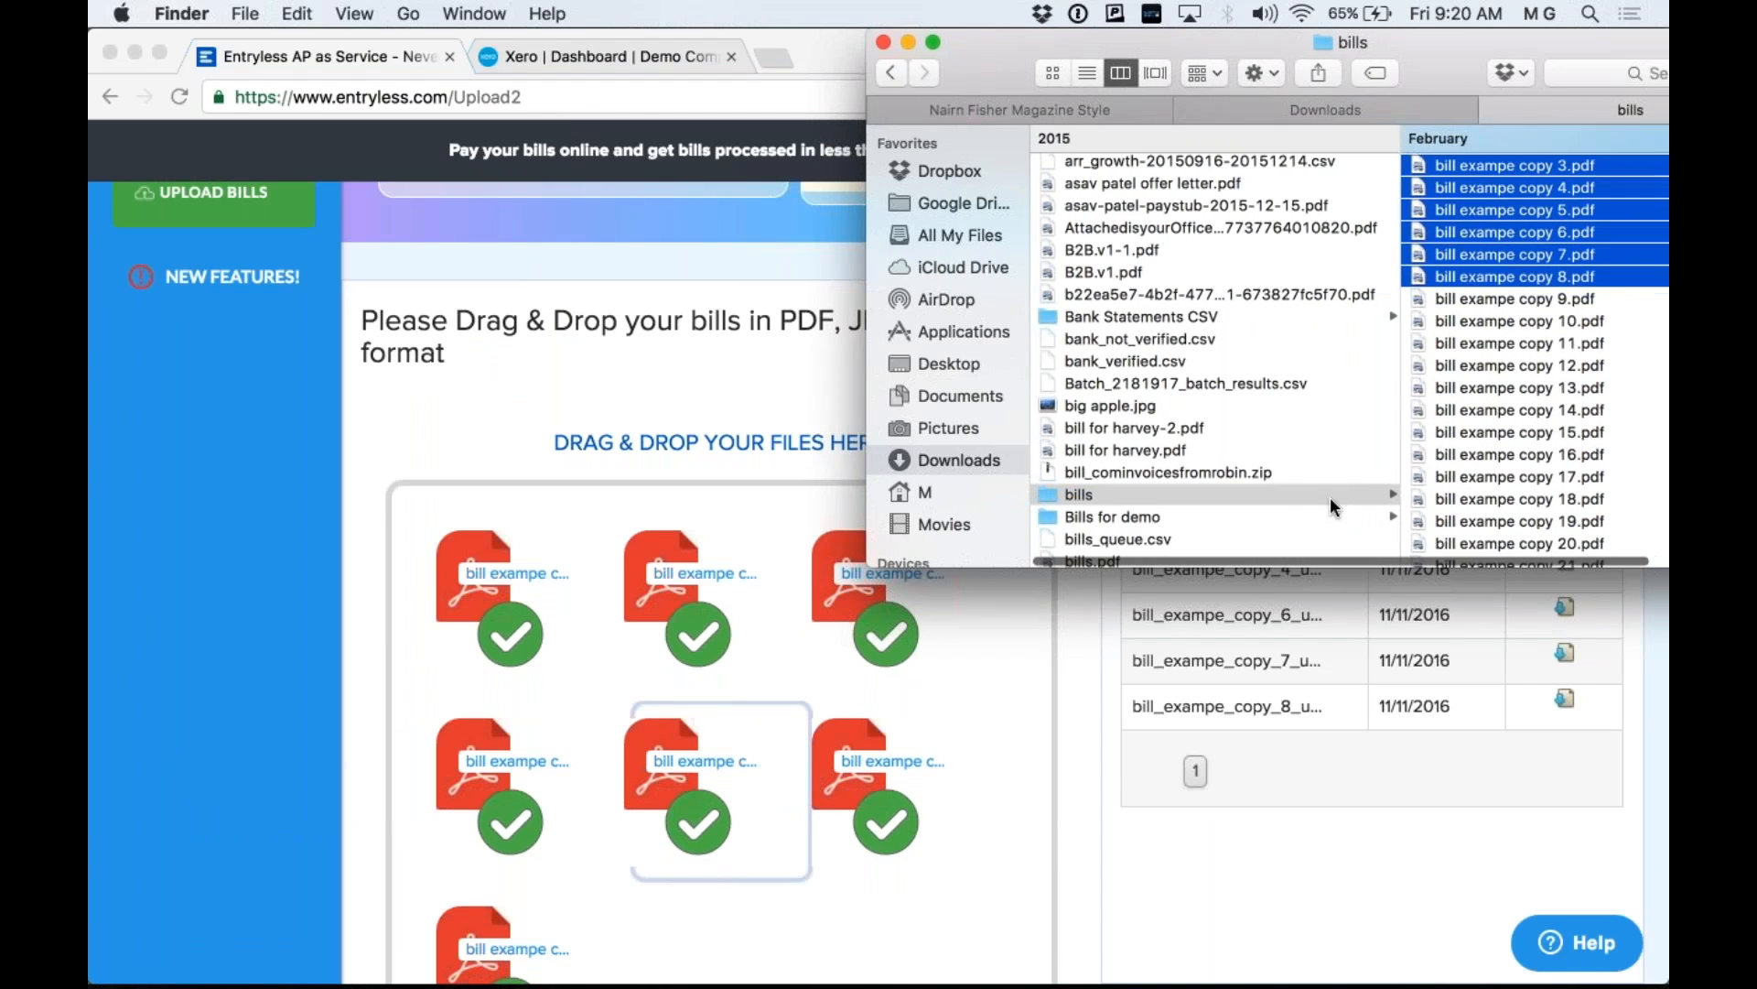
click(1301, 519)
click(1464, 192)
click(1371, 168)
shift+click(1291, 279)
drag(1291, 279, 824, 787)
Finish the six-bill drop and check the thirteen completed uploads and five Processing Bills.
click(1060, 778)
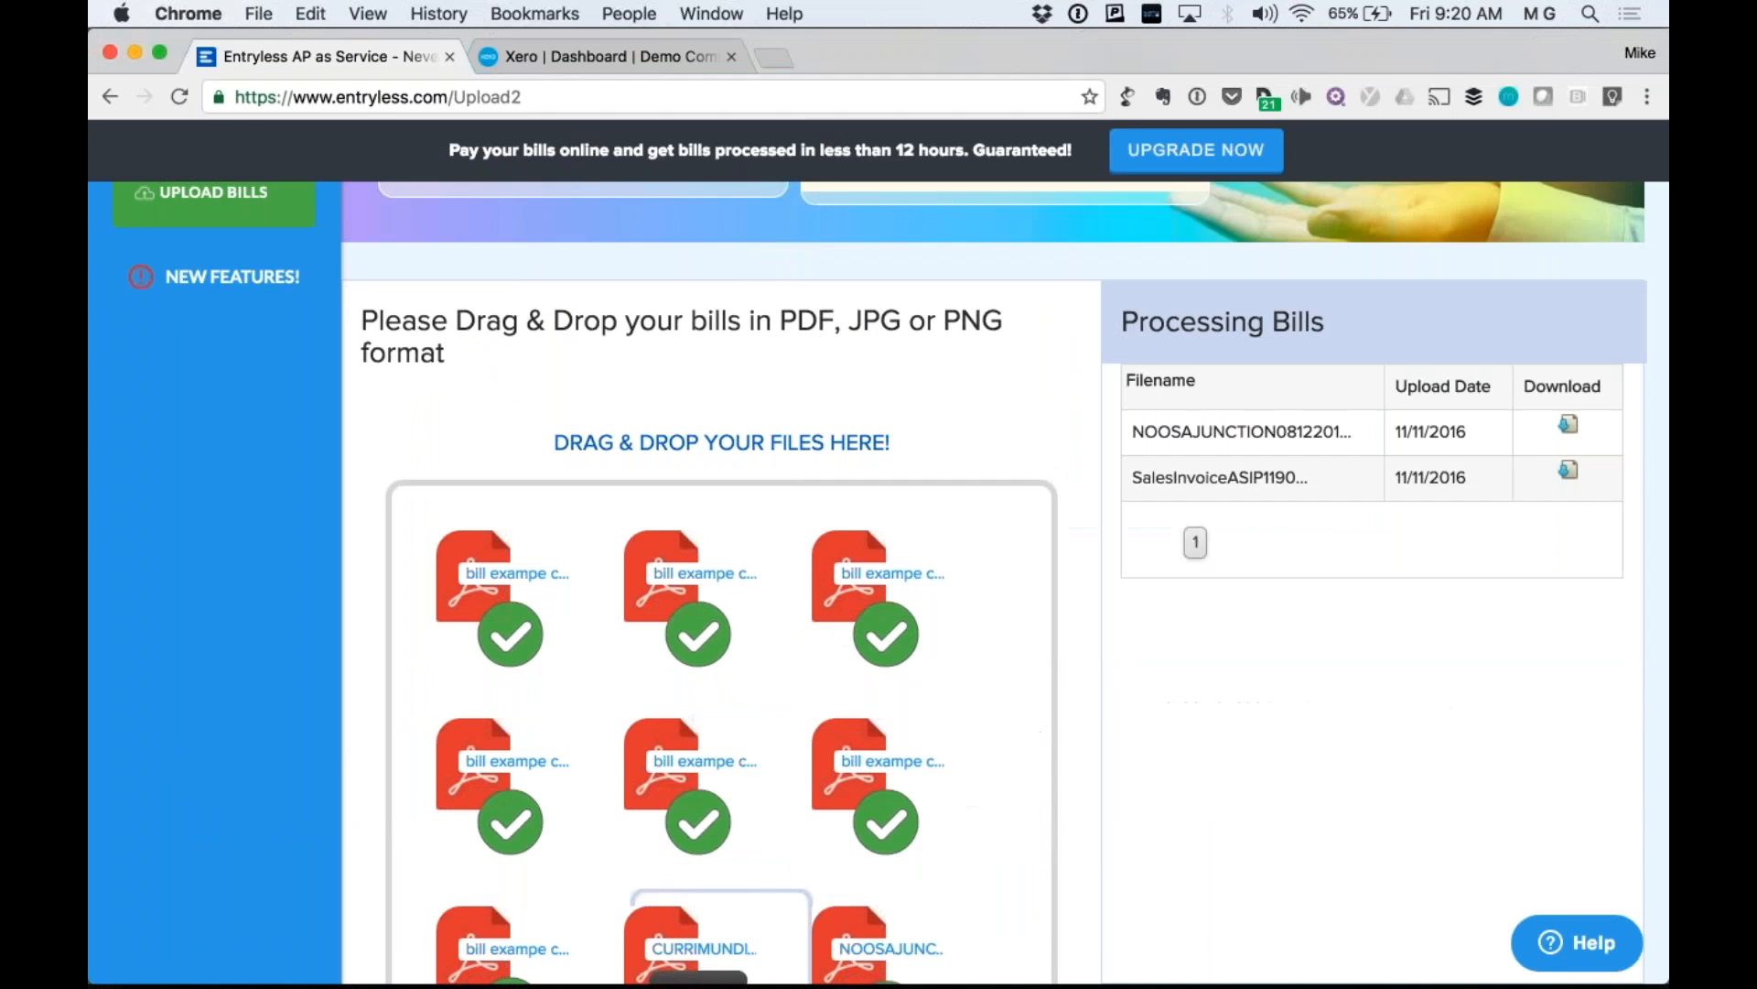
scroll(1060, 778, down, 1)
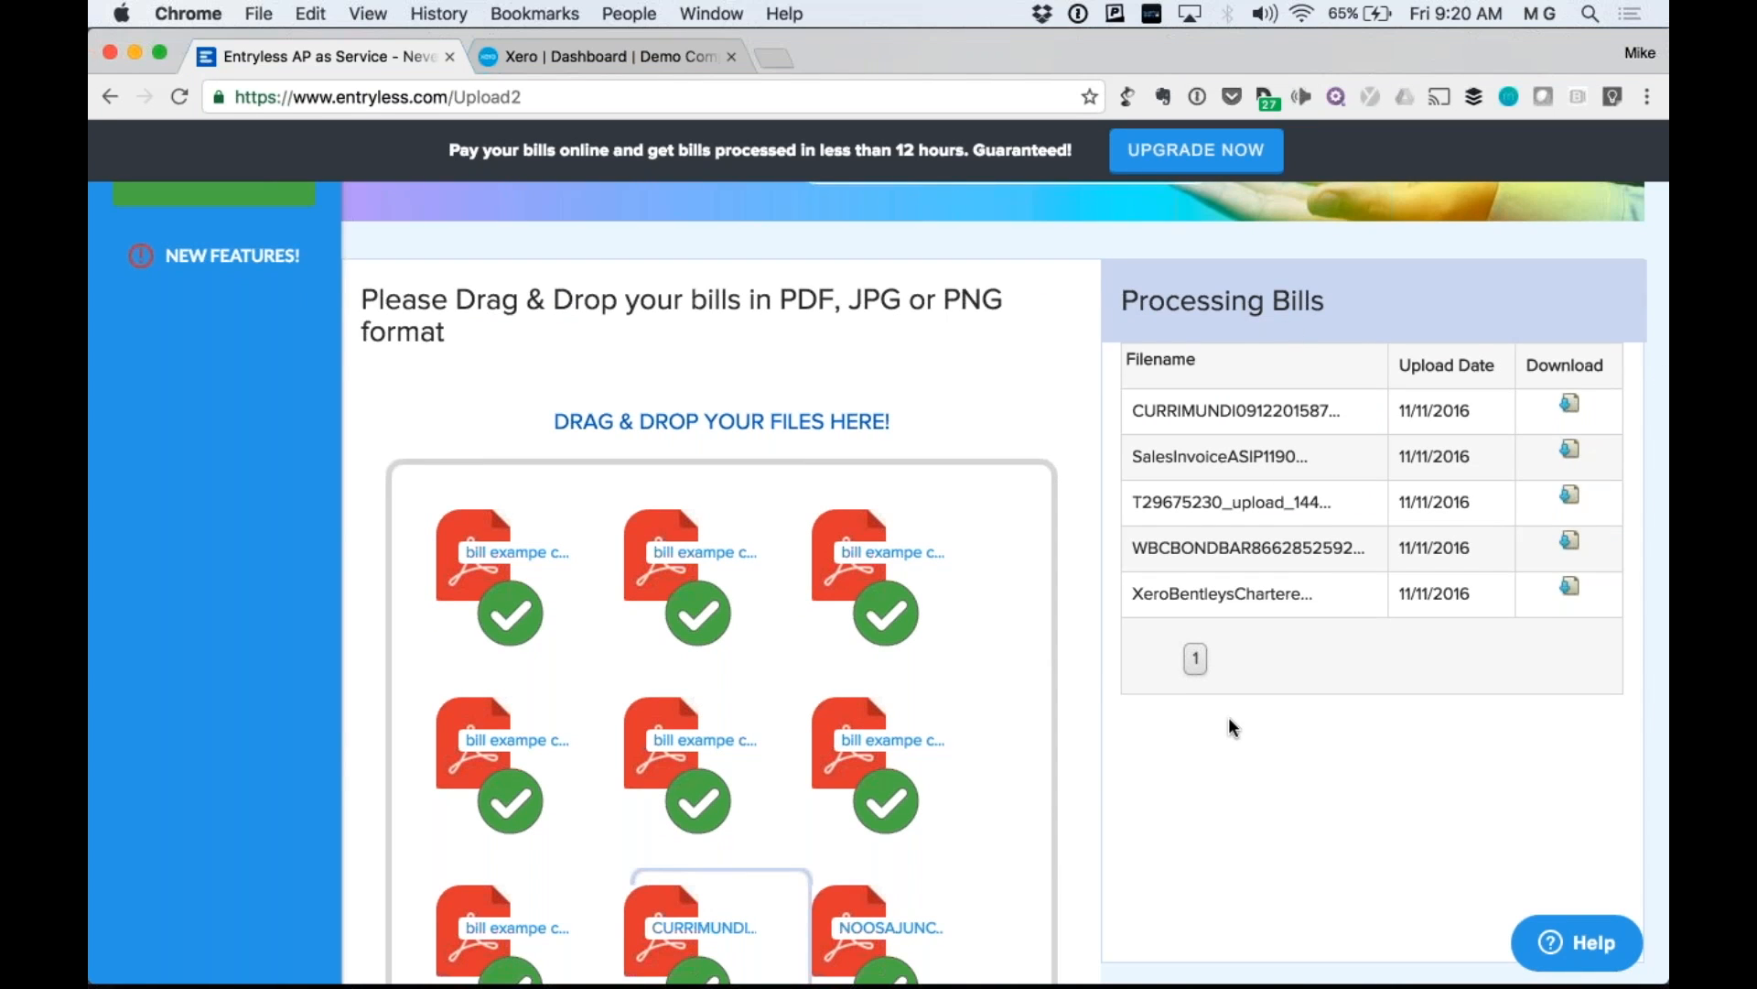
scroll(1229, 726, down, 1)
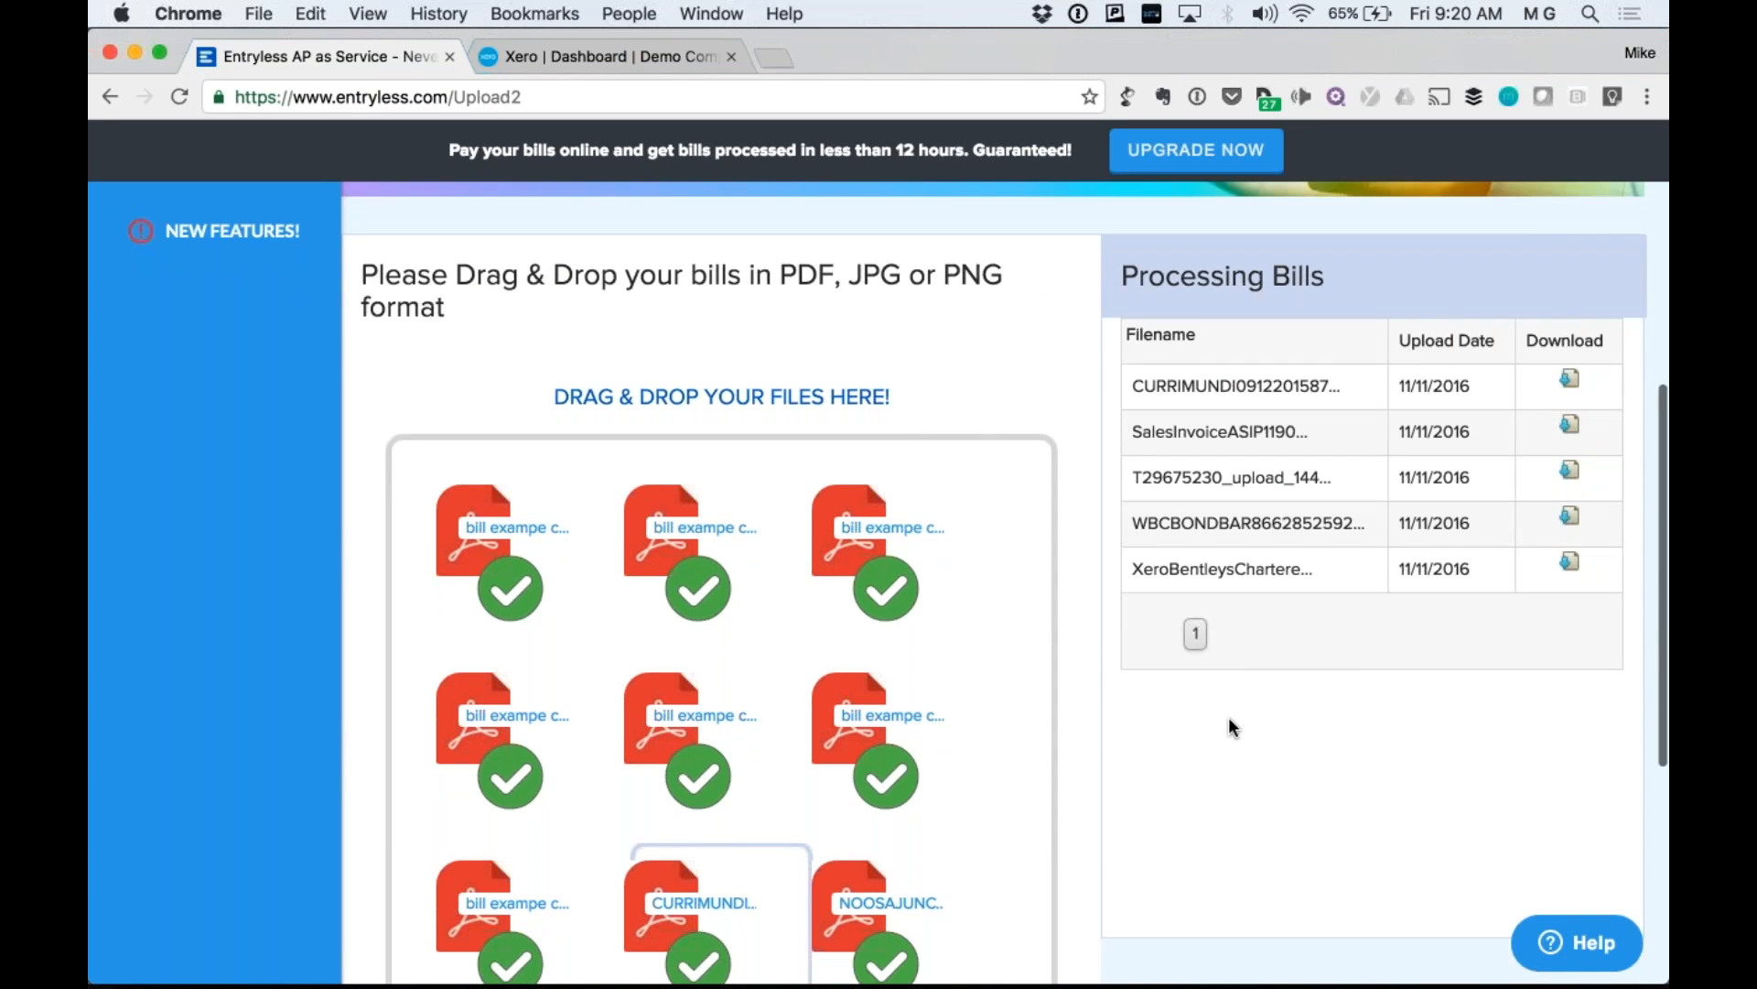
scroll(1229, 717, down, 5)
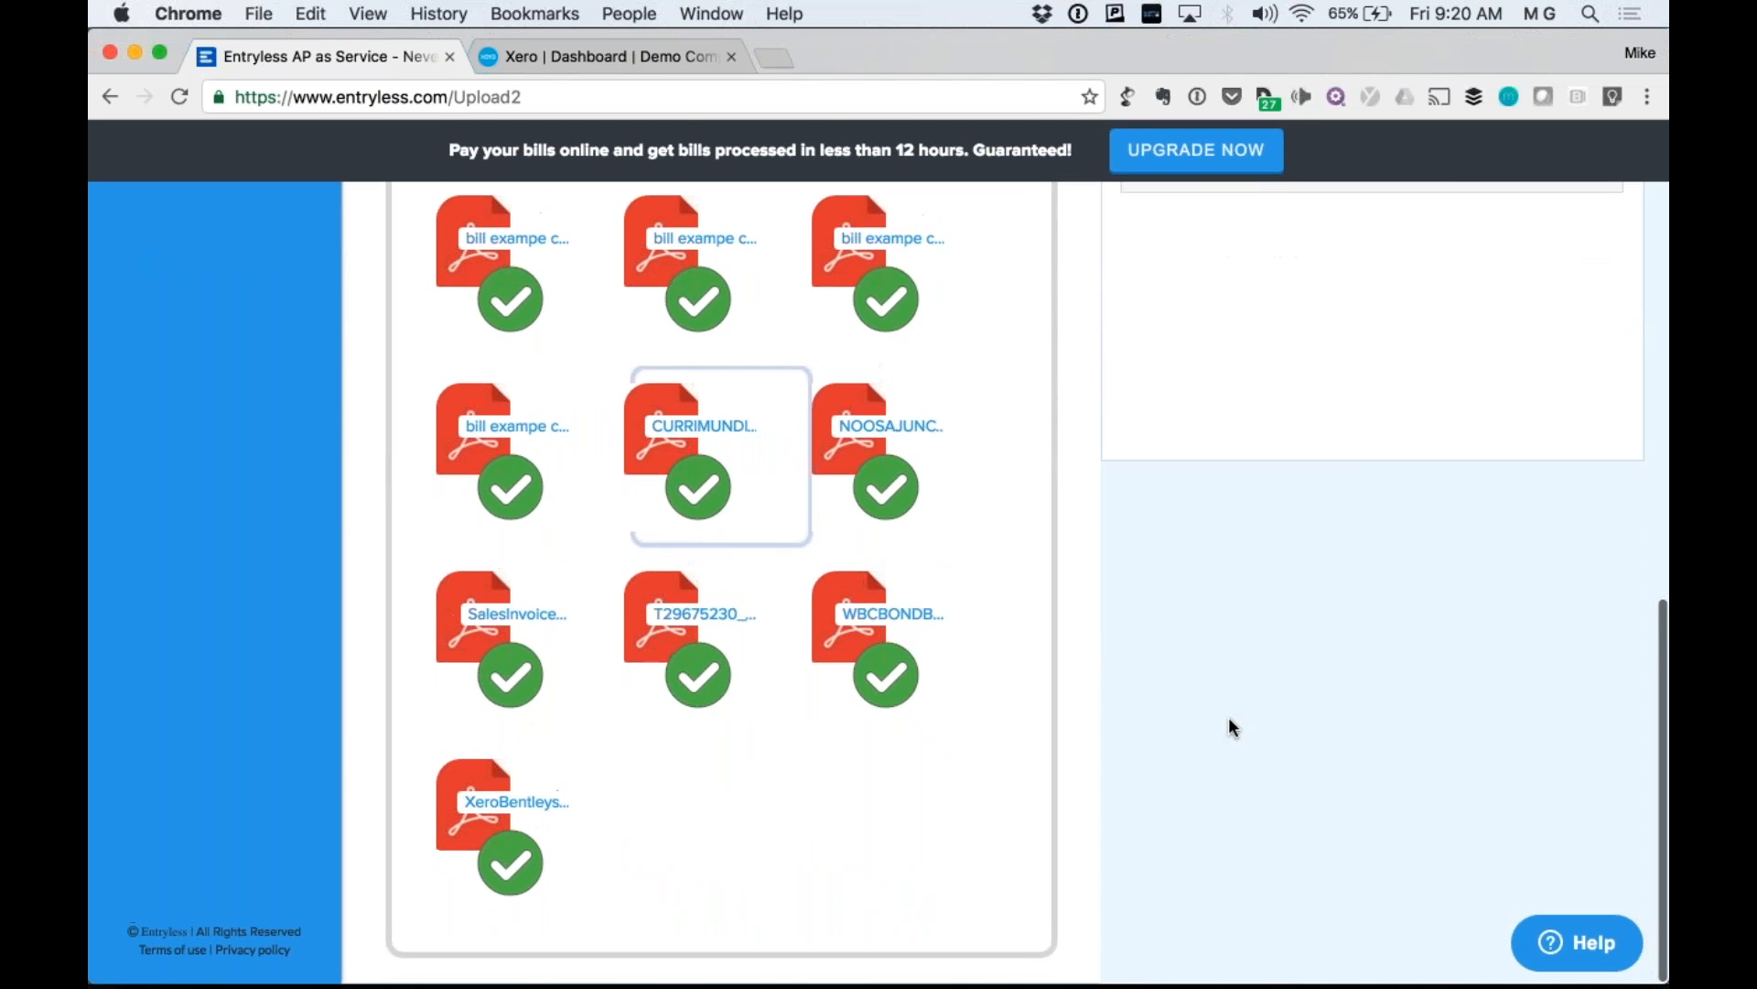
scroll(1229, 716, up, 4)
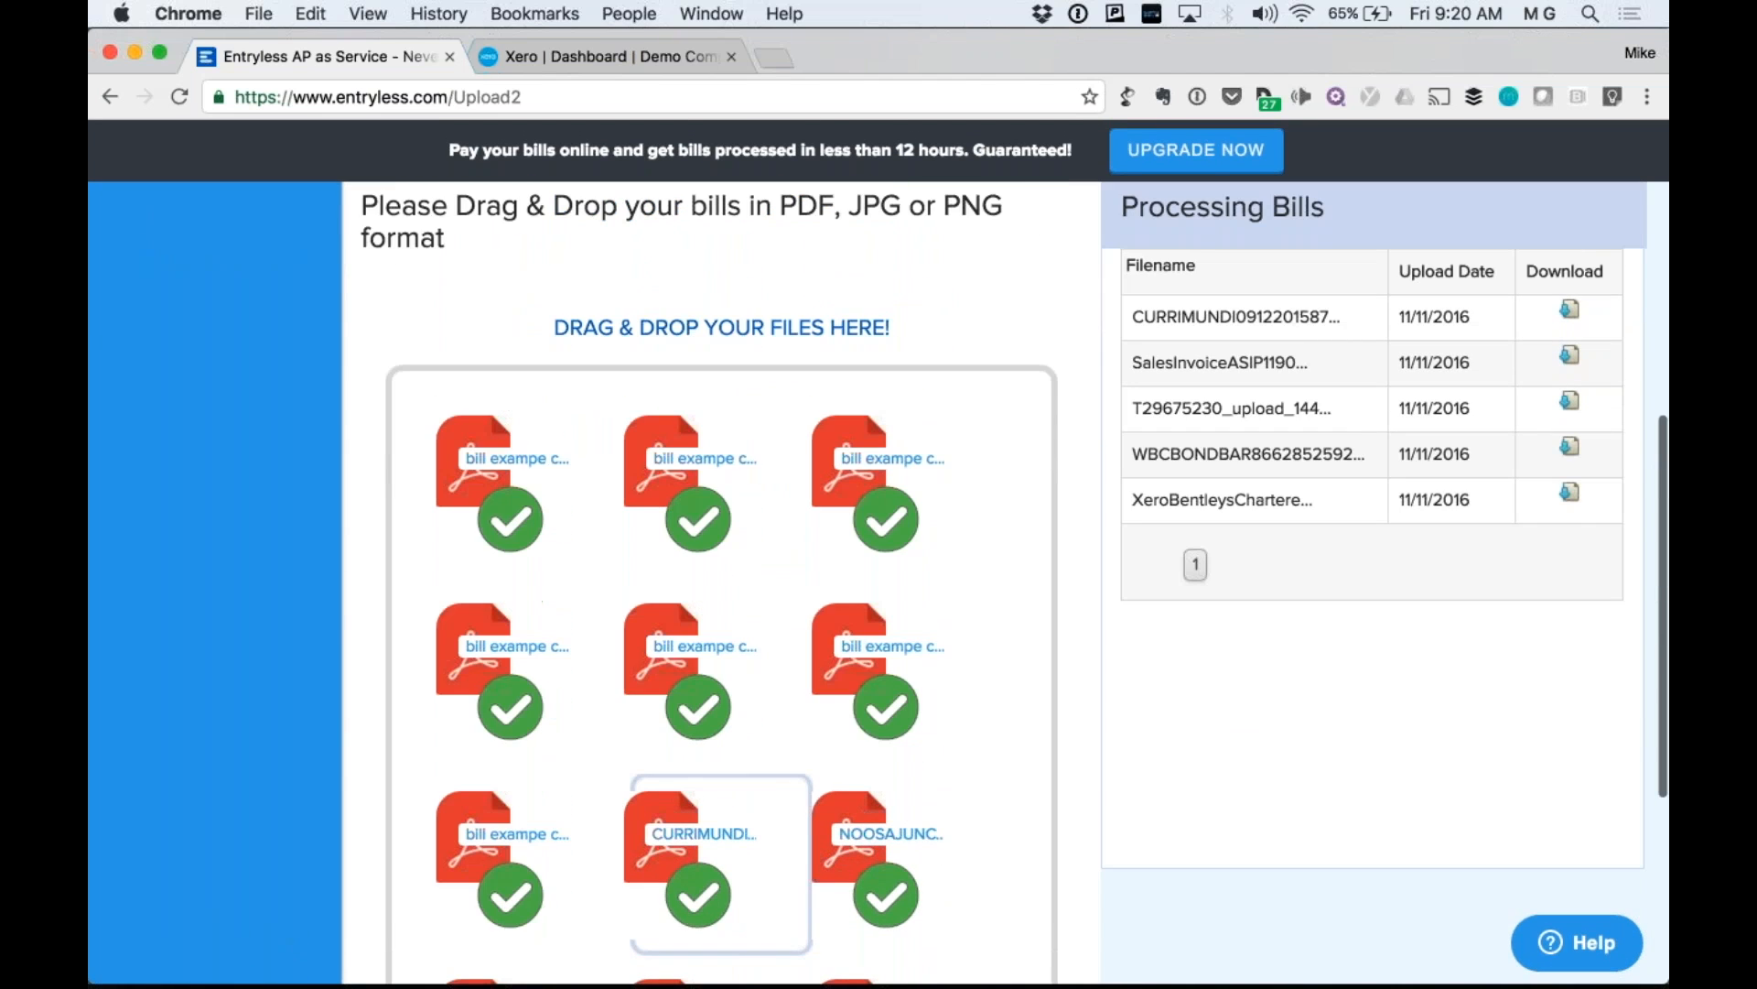
scroll(1003, 583, up, 4)
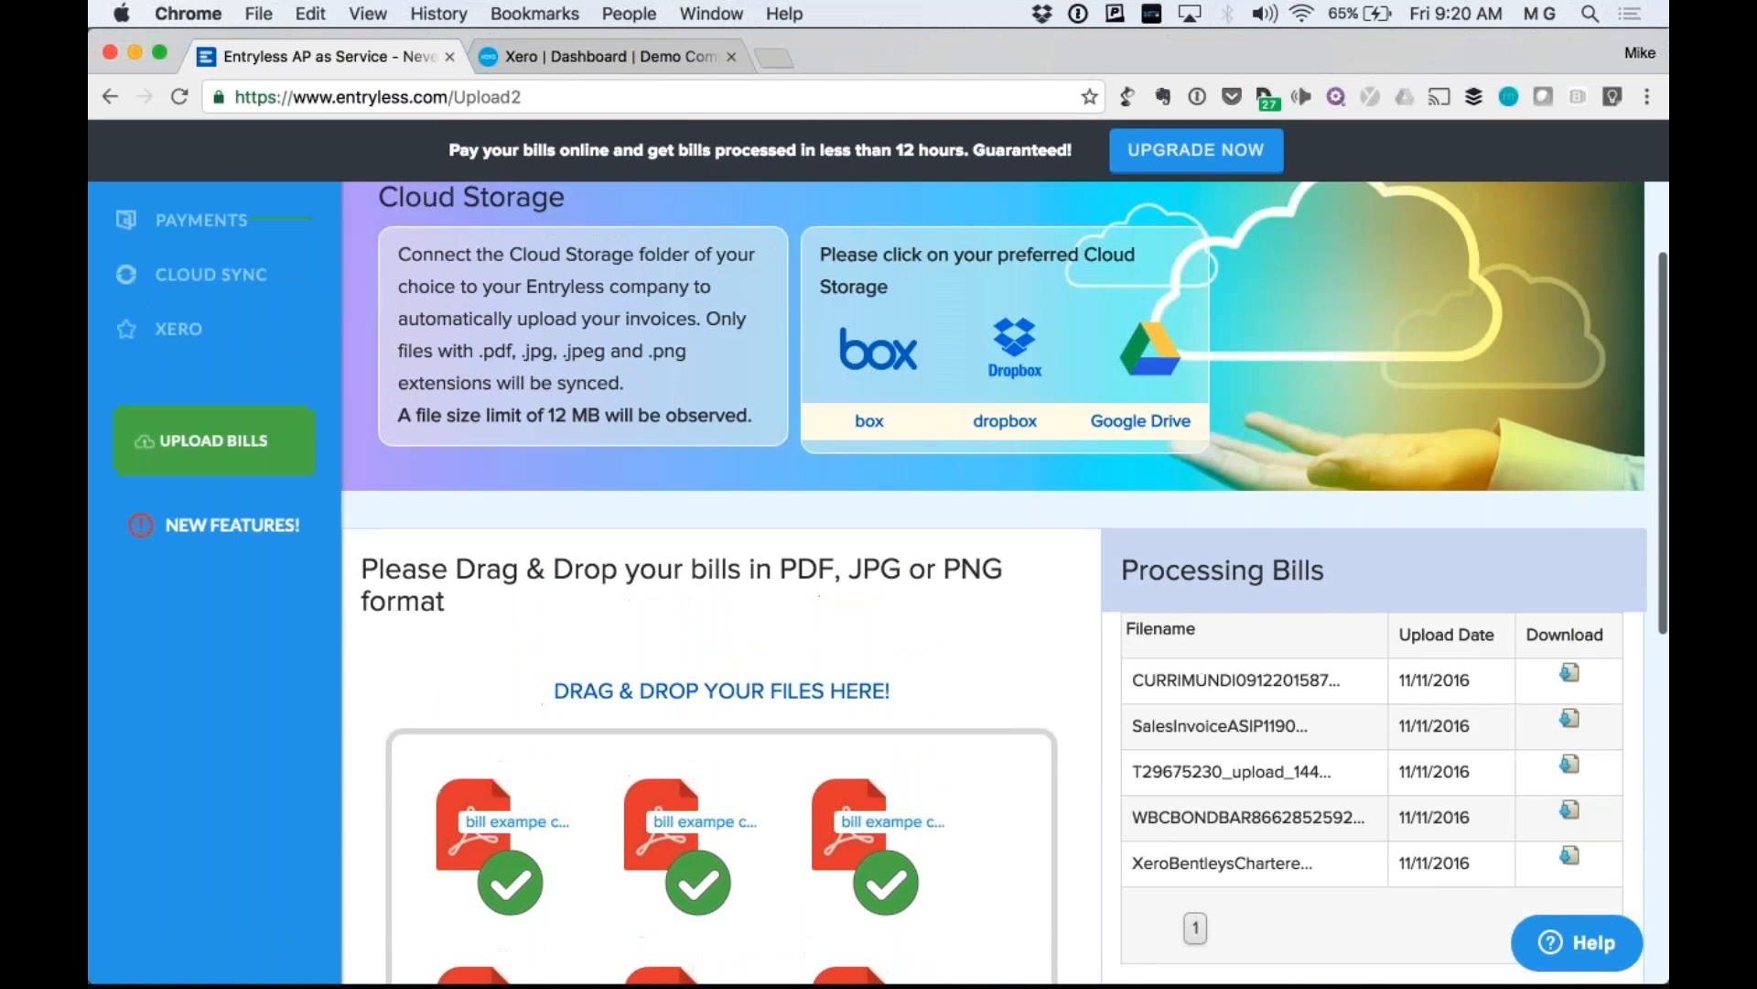
scroll(1003, 583, up, 4)
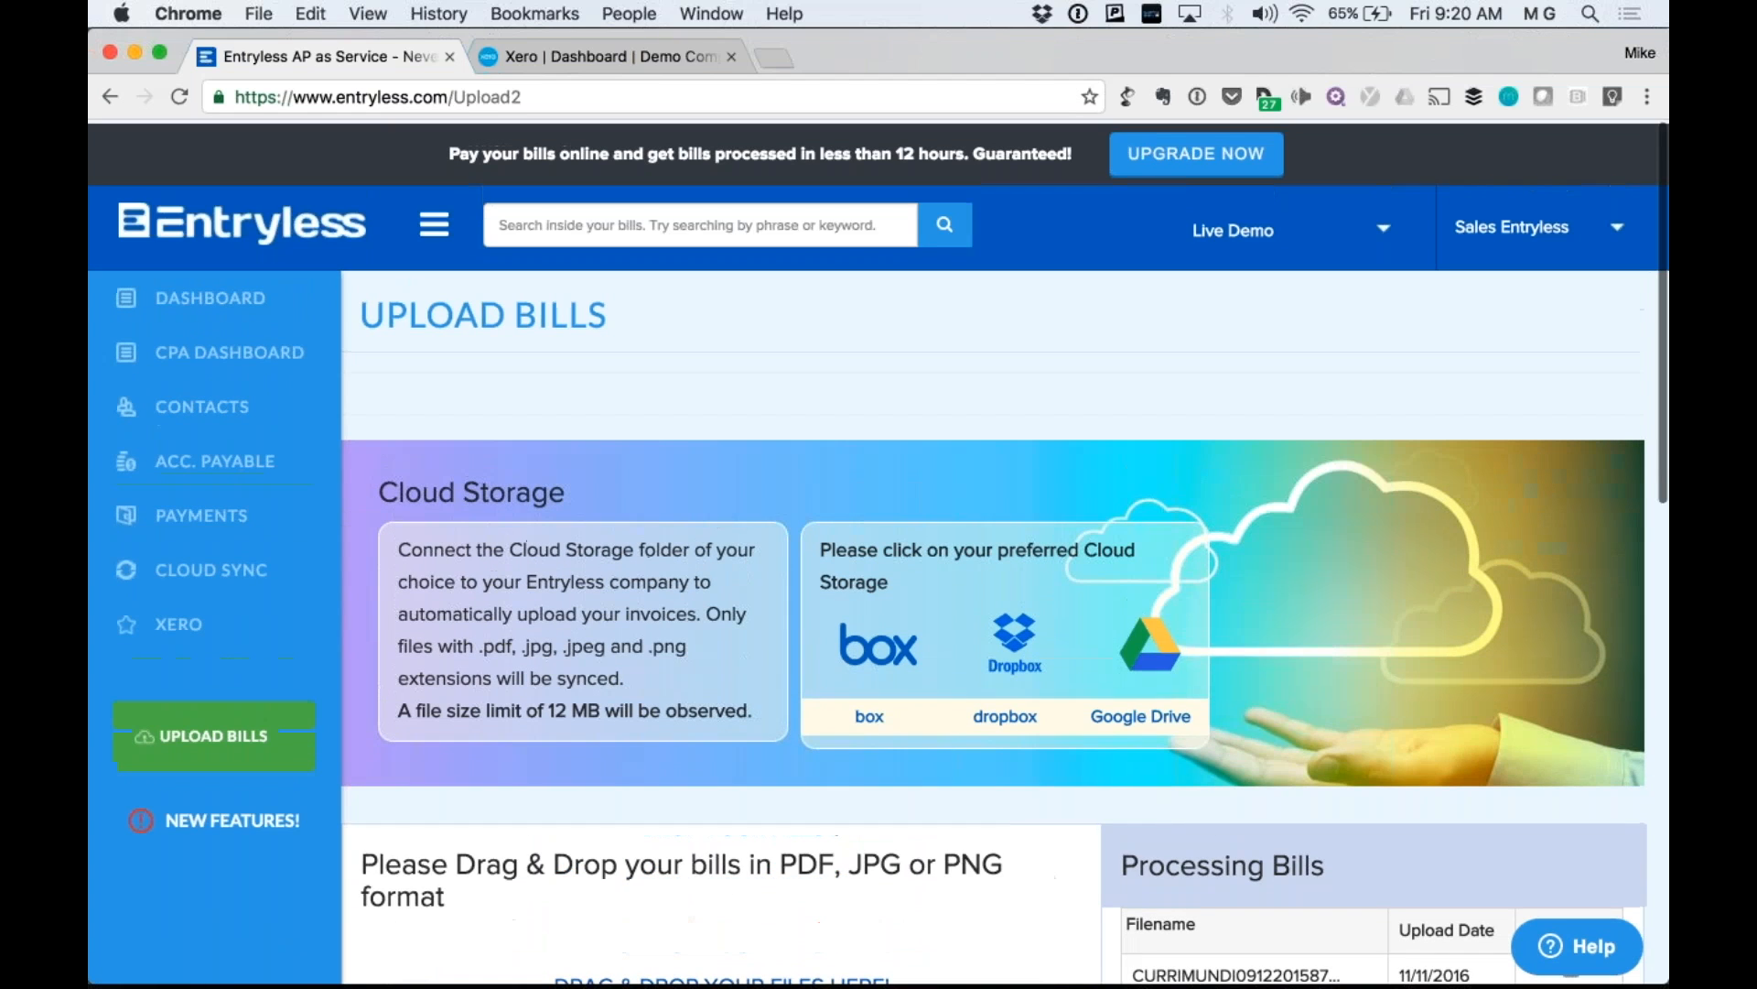
mouse_move(1508, 250)
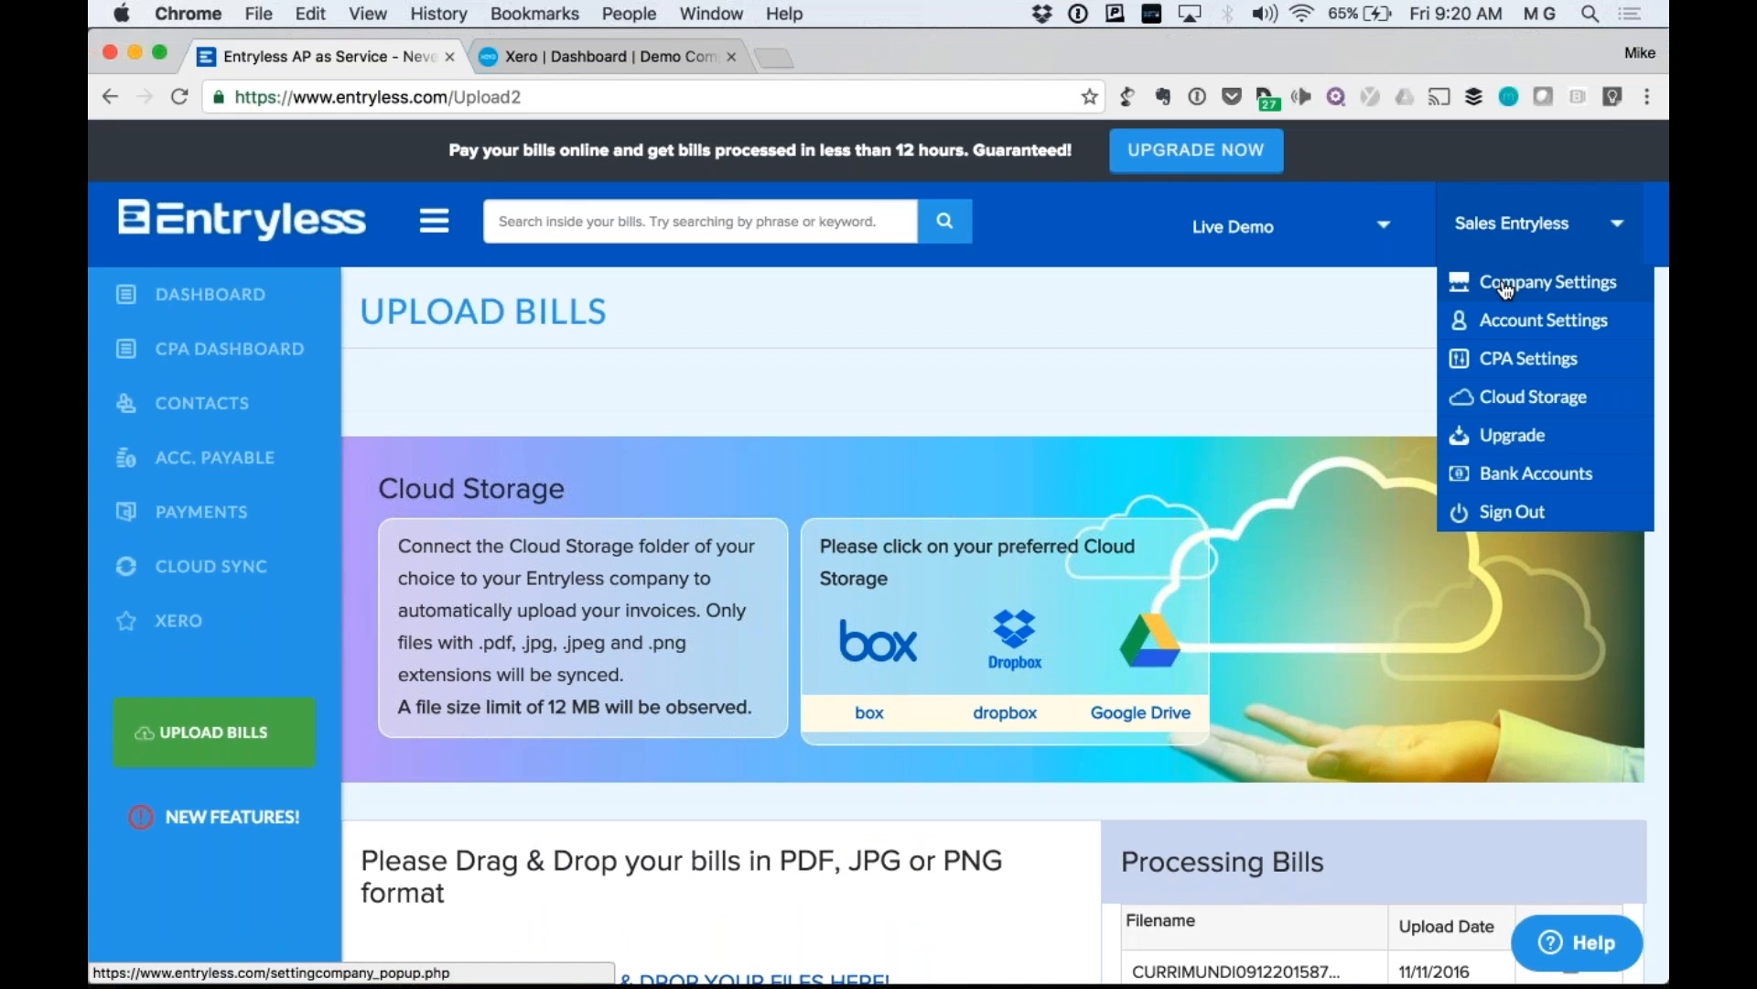
Claim a bill-receiving email named 'dunkindonuts-sf' in Company Settings and select the generated address.
click(1507, 285)
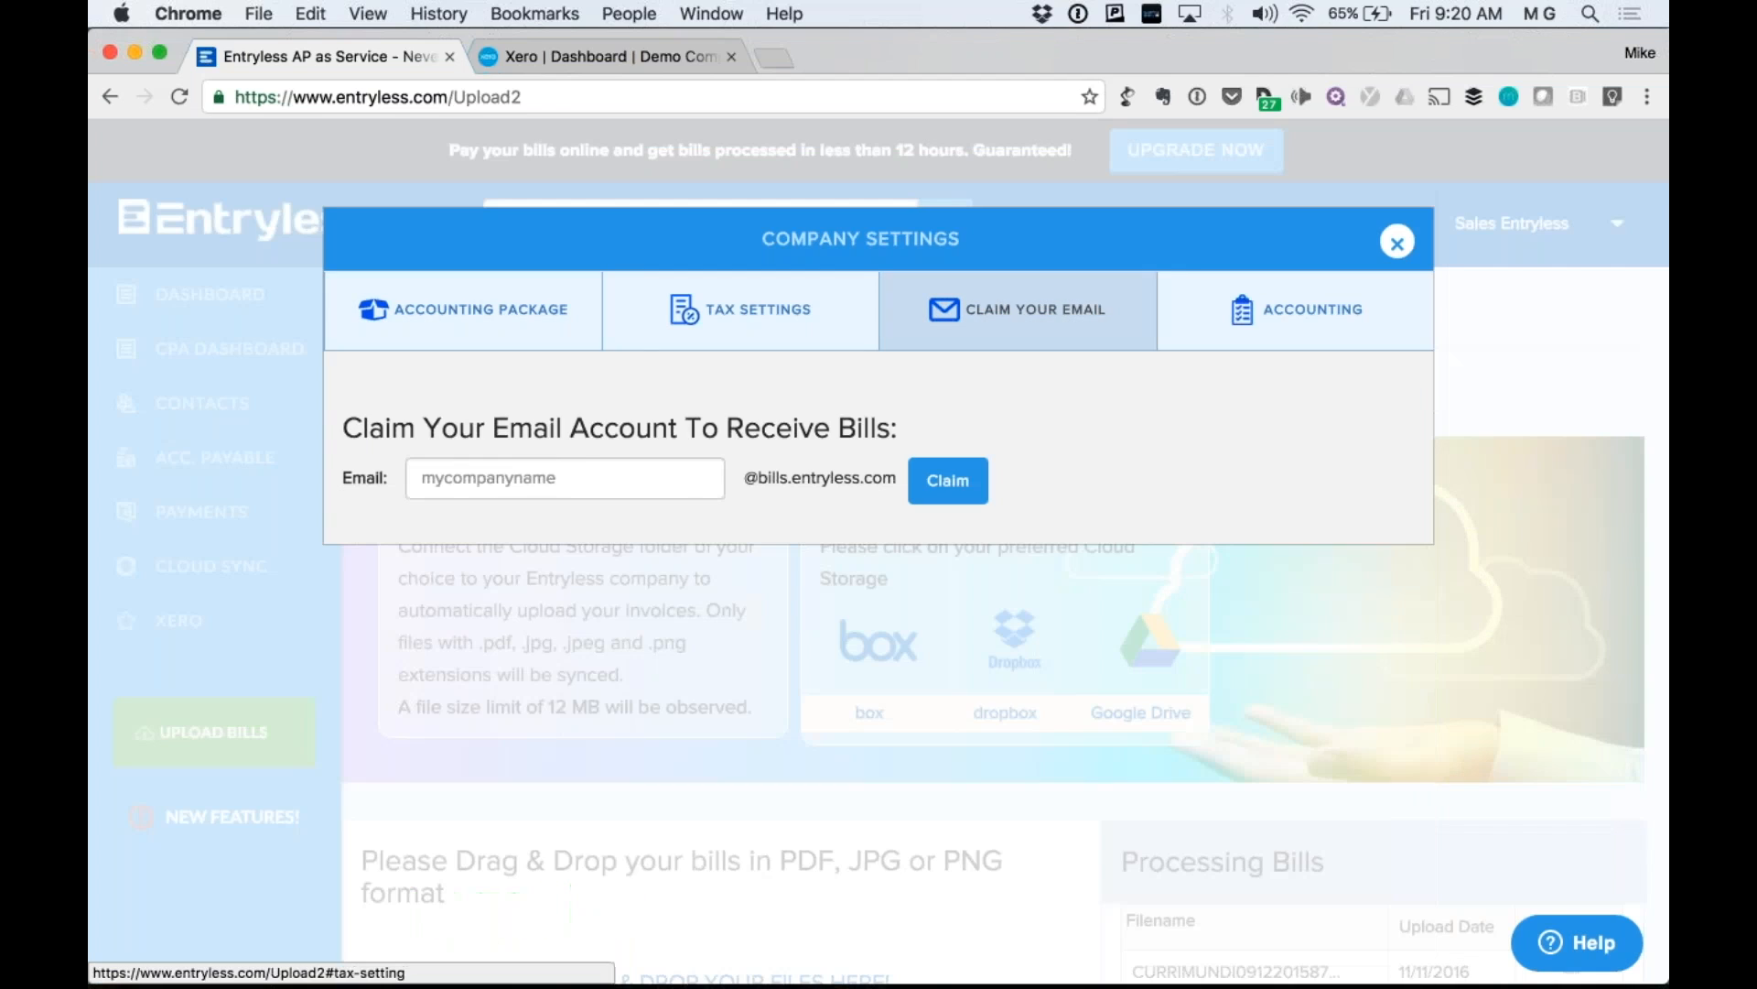
click(581, 473)
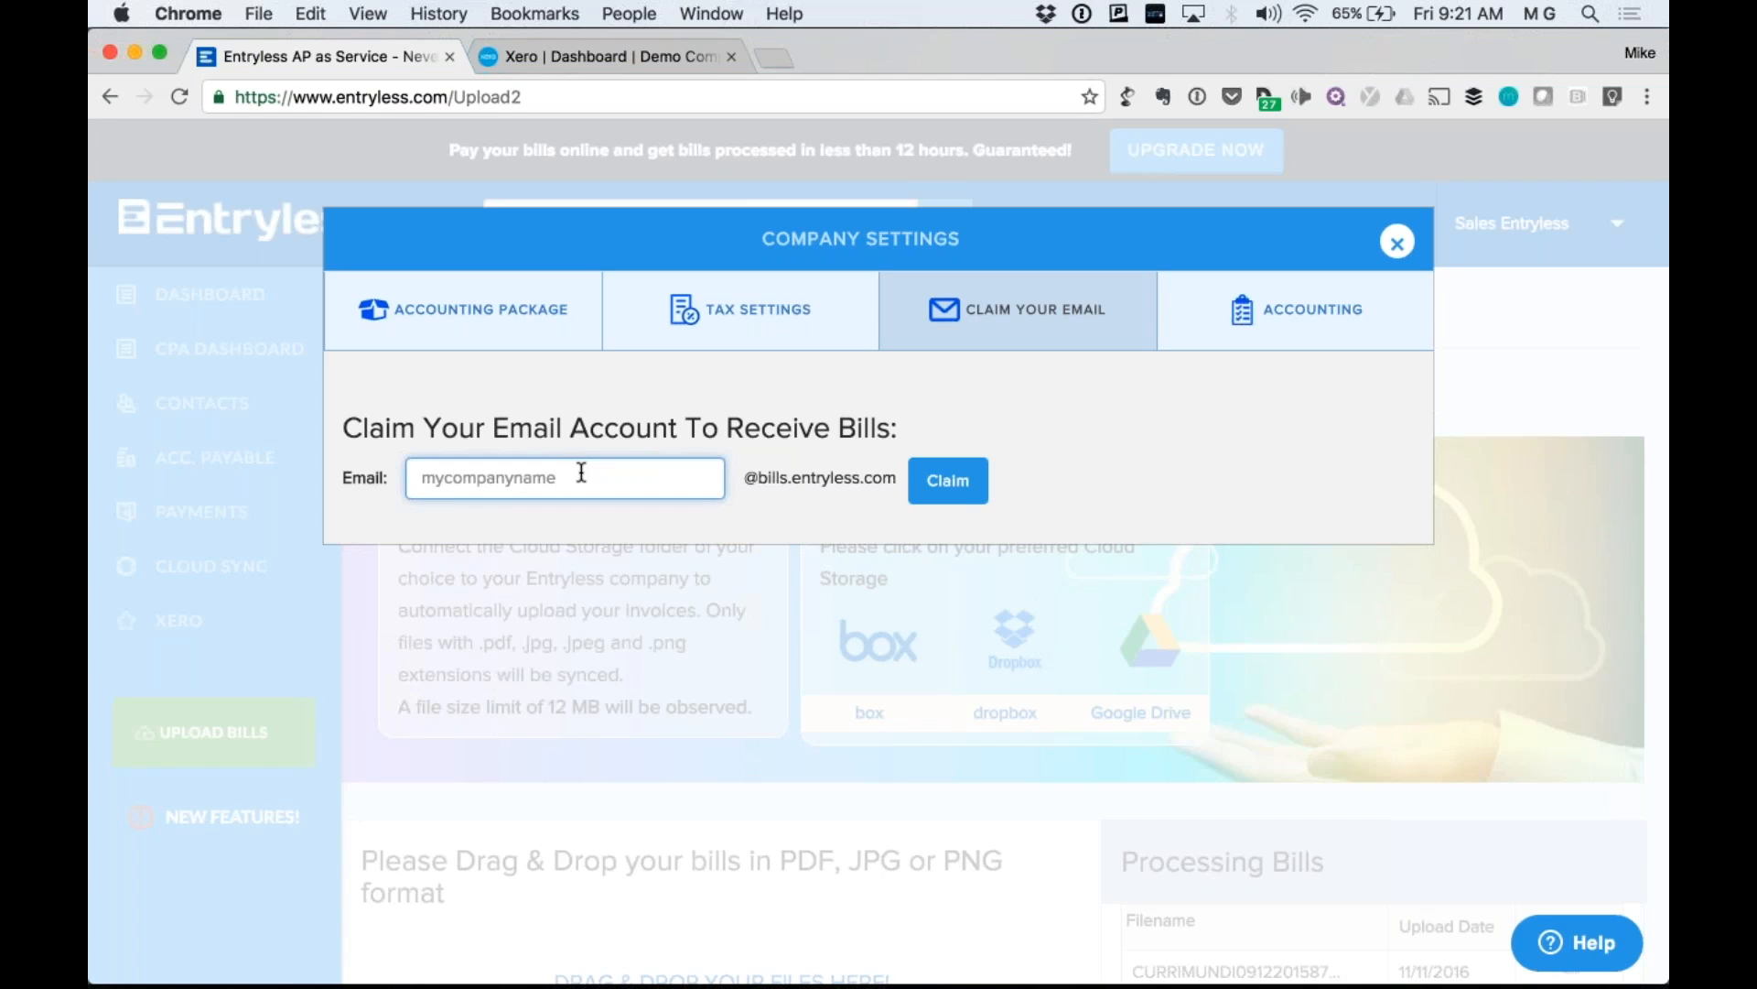
text(subw)
key(BackSpace)
key(BackSpace)
key(BackSpace)
key(BackSpace)
text(dunkindonuts-sf)
click(947, 479)
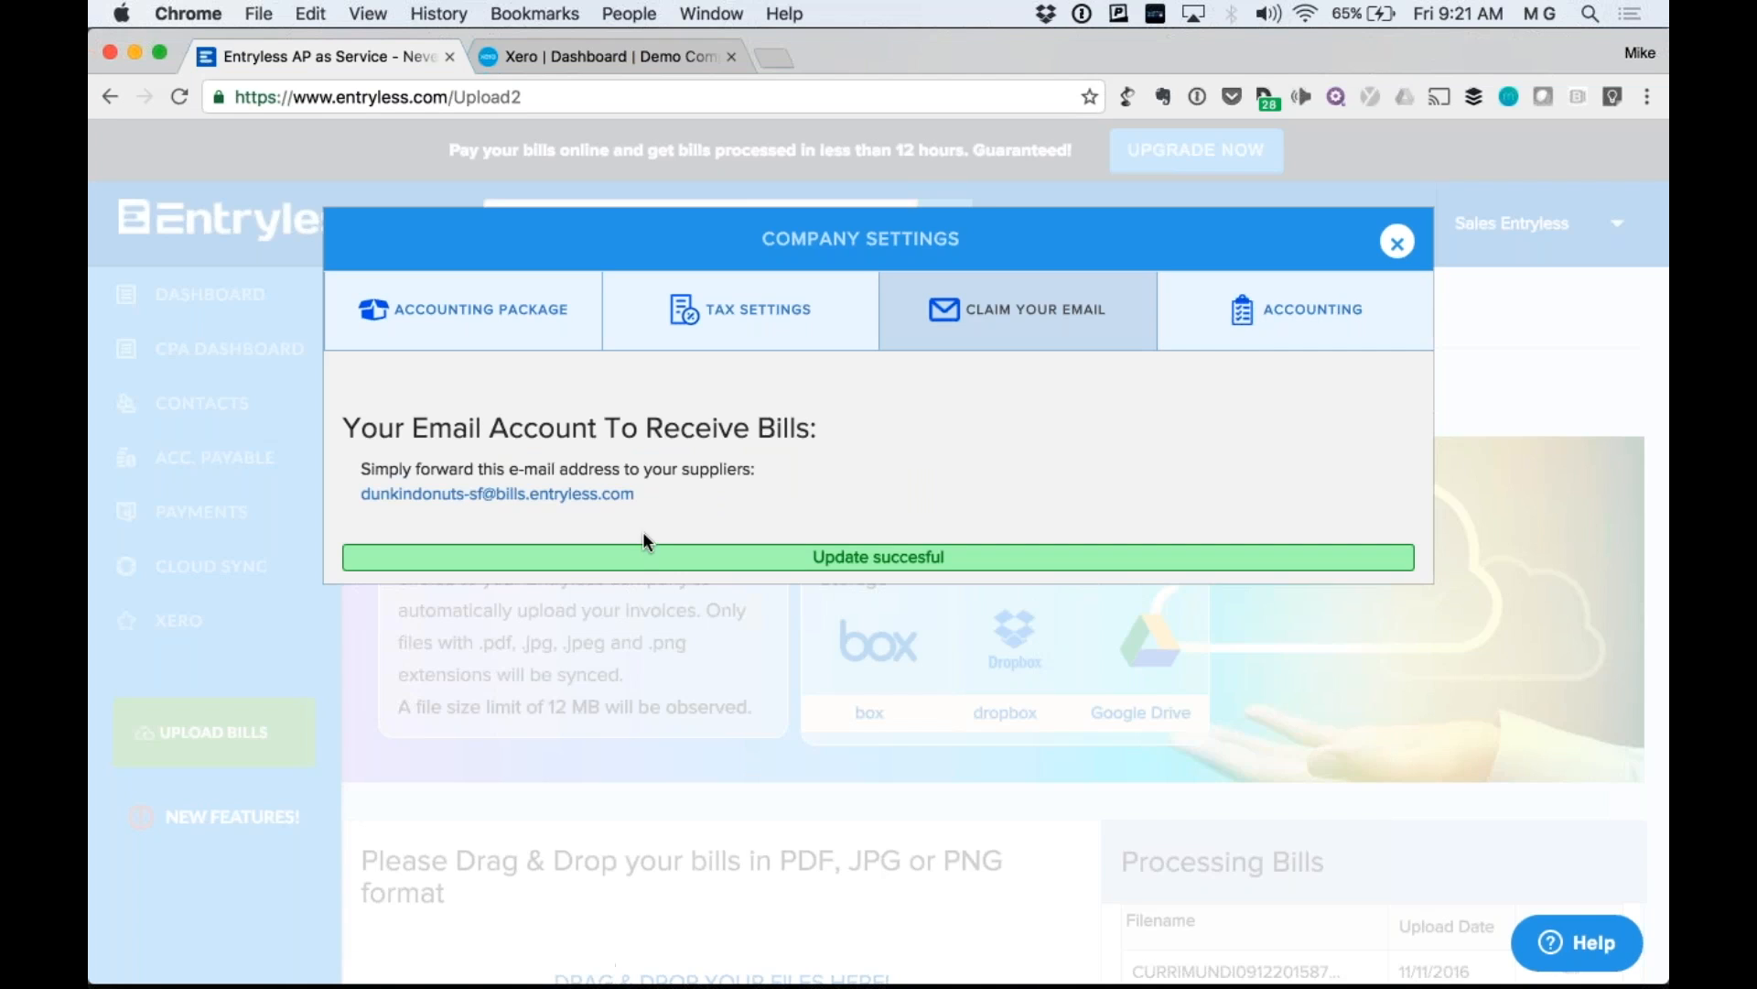
drag(653, 503, 355, 495)
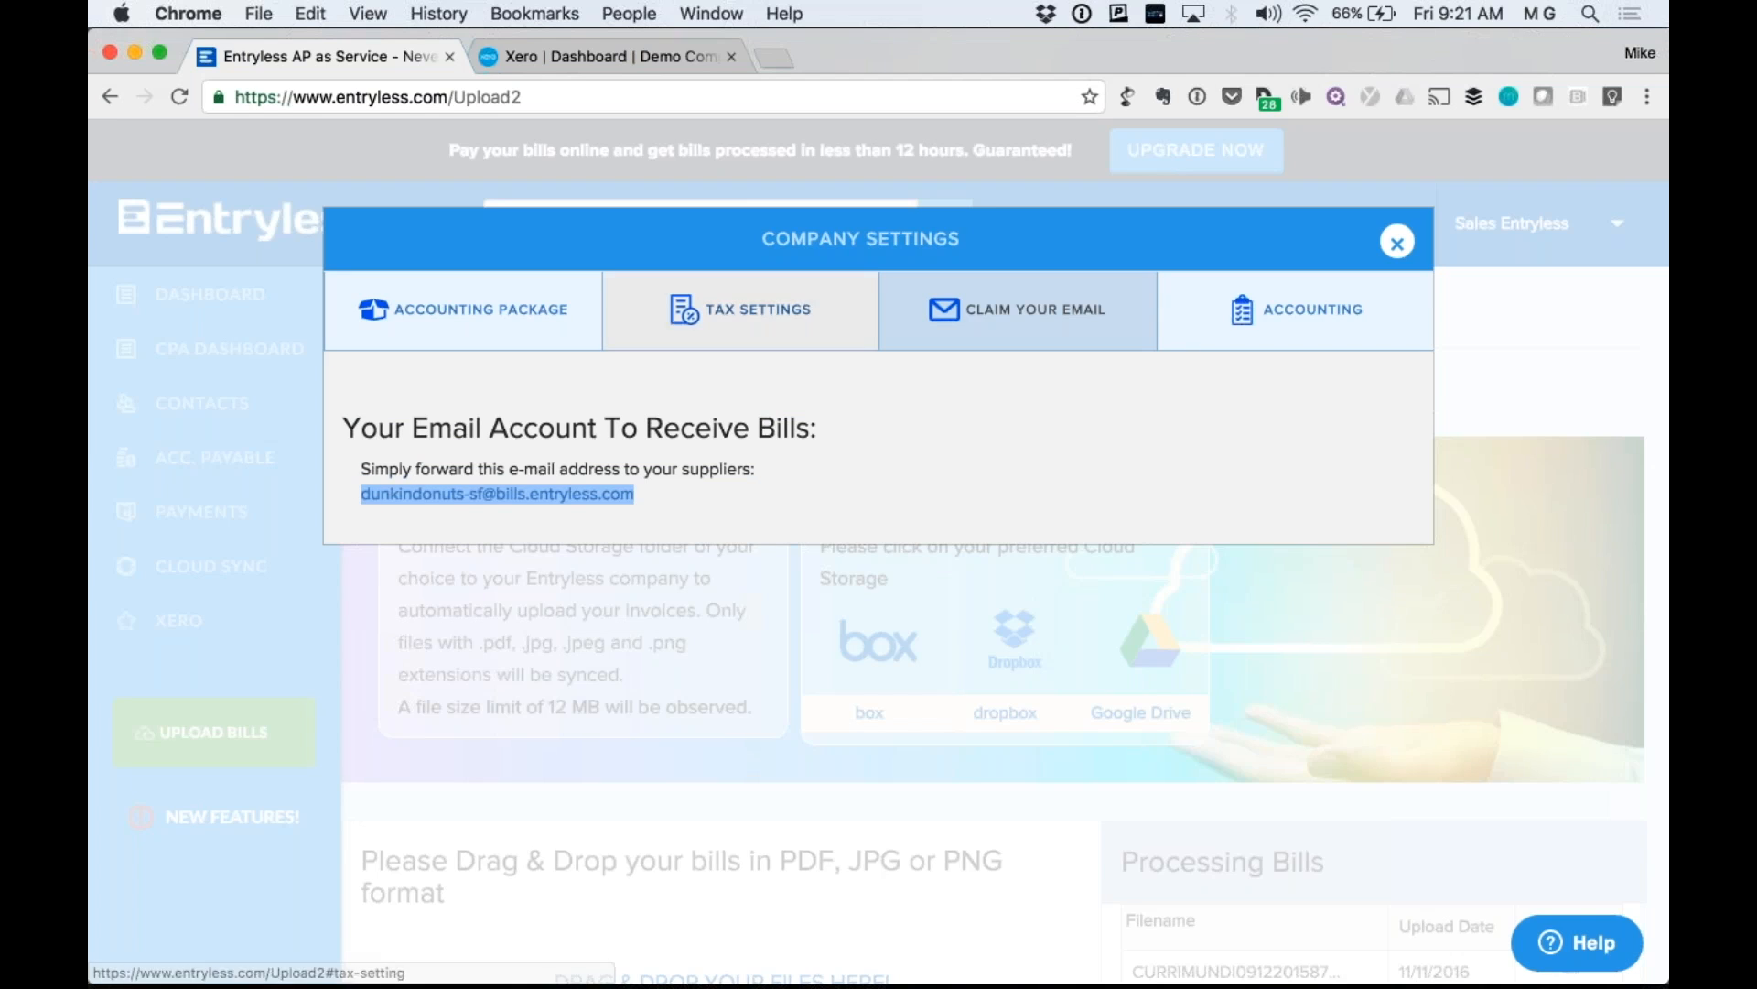
Close Company Settings, scroll the Upload Bills page, and bring up the ACC. PAYABLE options.
click(1397, 242)
scroll(1054, 467, down, 1)
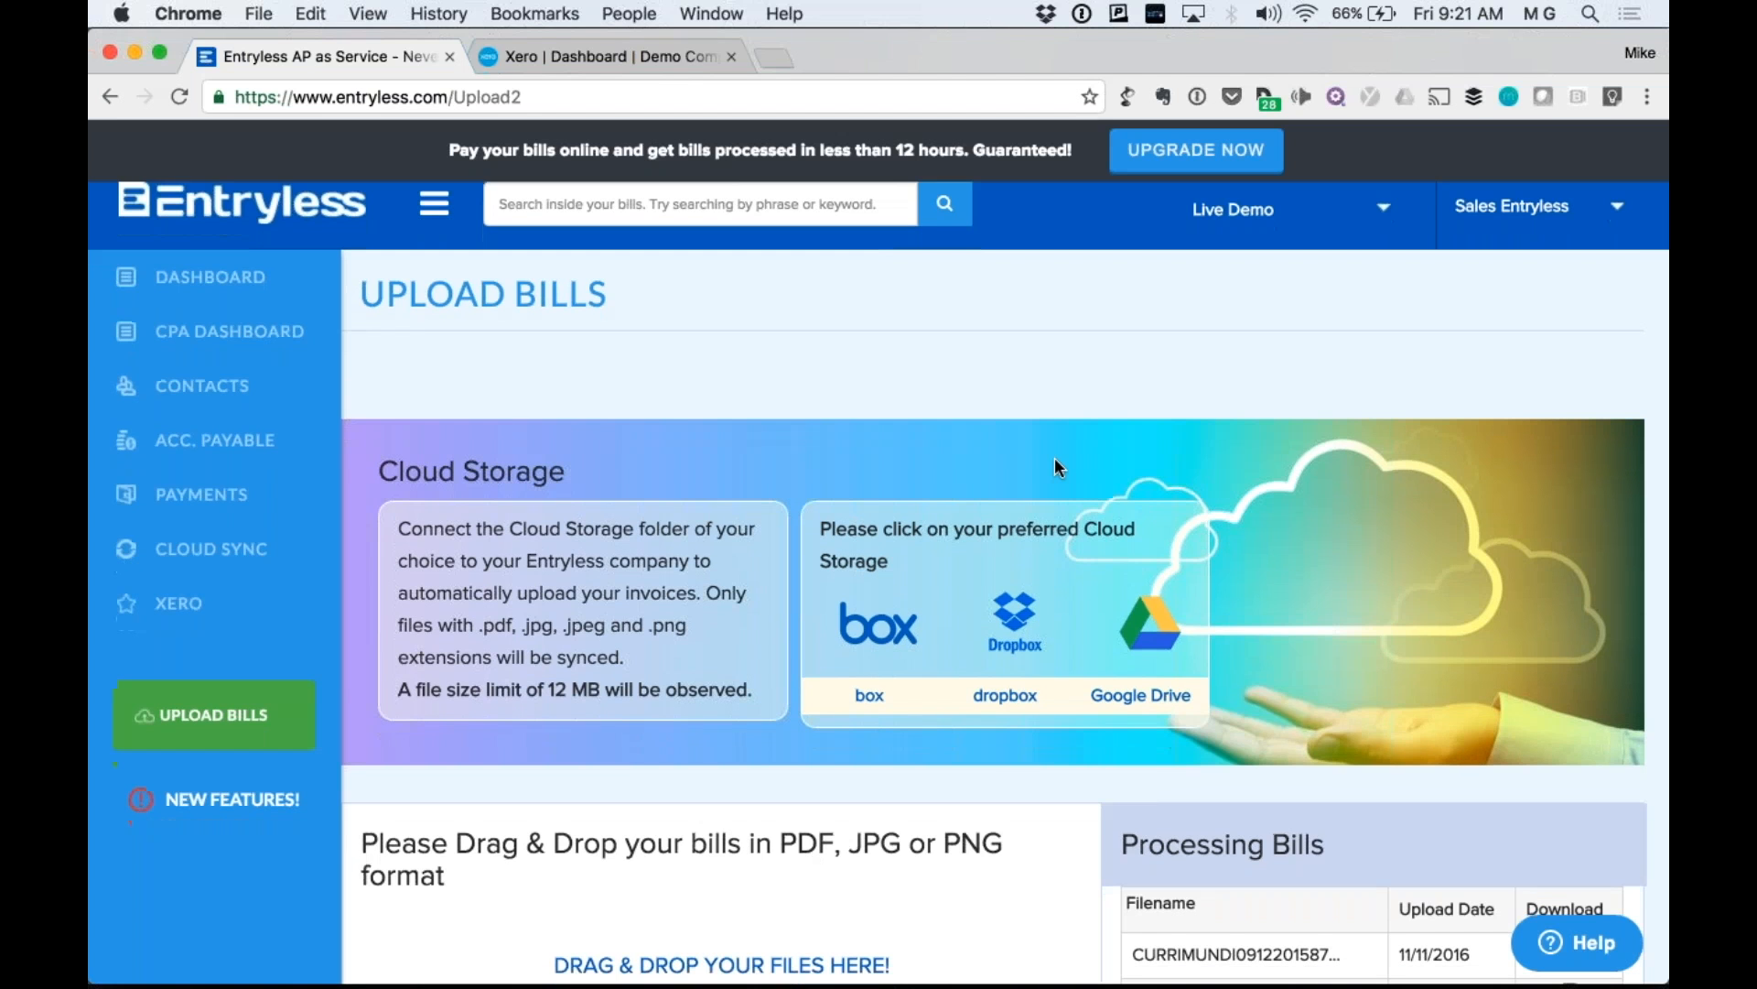
scroll(1054, 458, down, 5)
scroll(881, 590, up, 5)
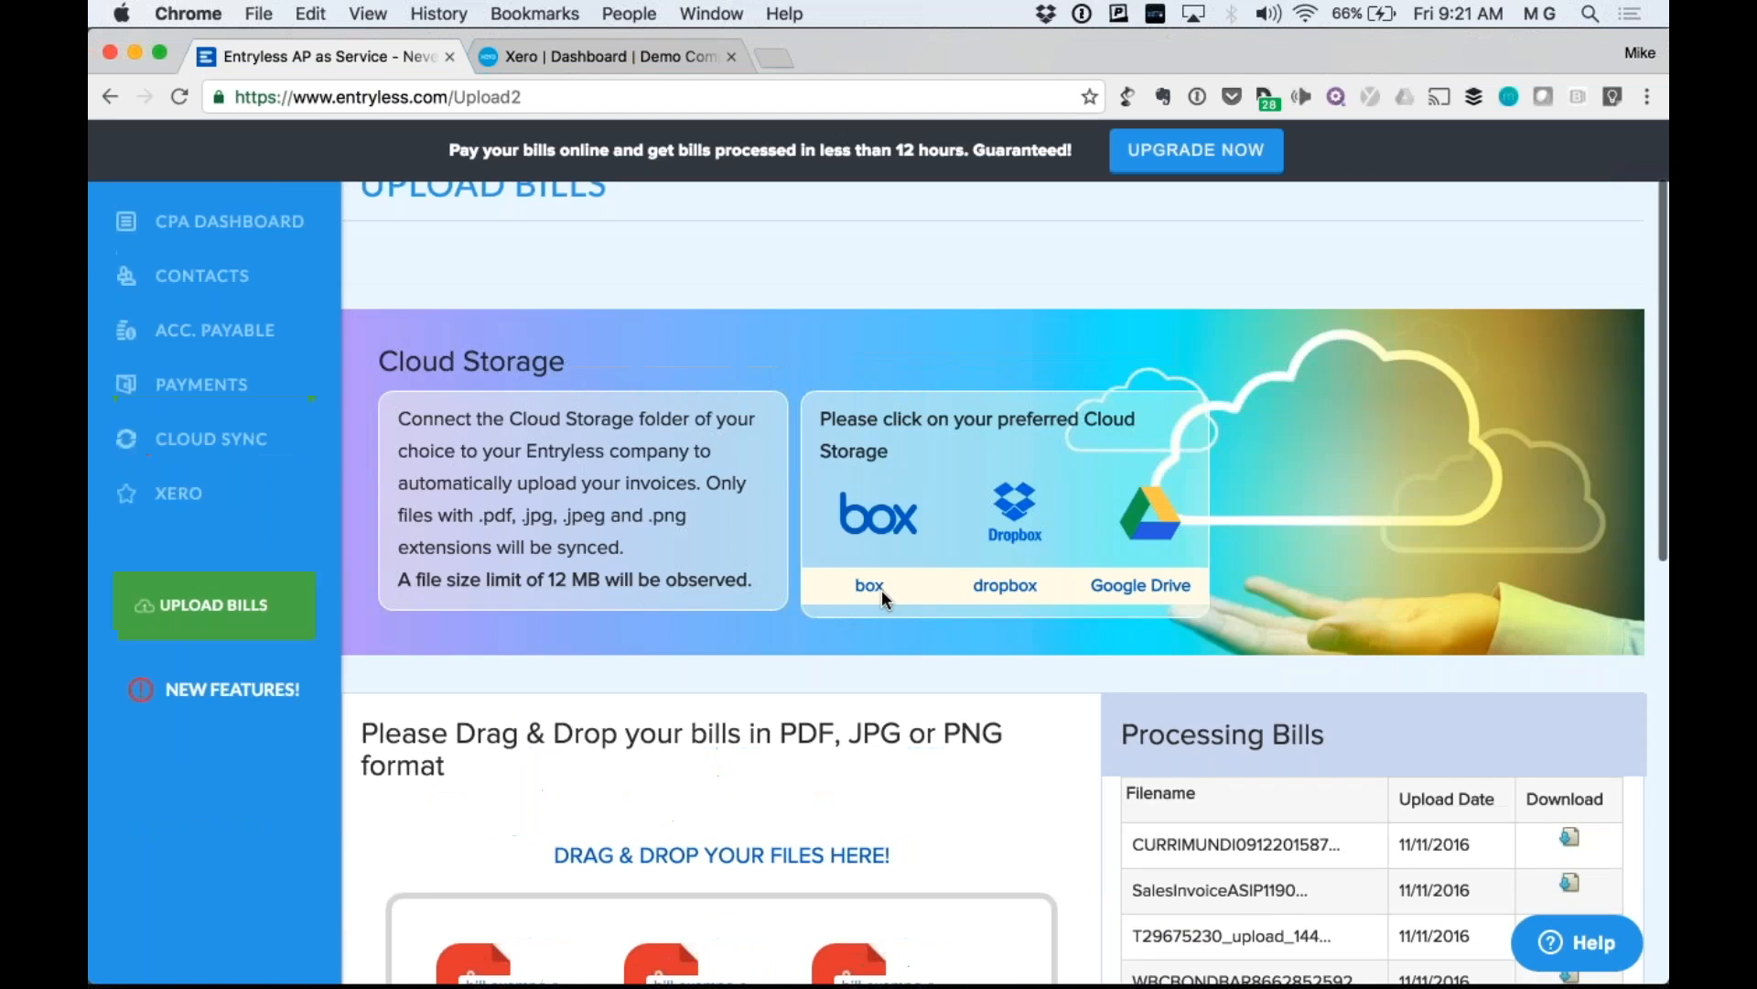
mouse_move(272, 458)
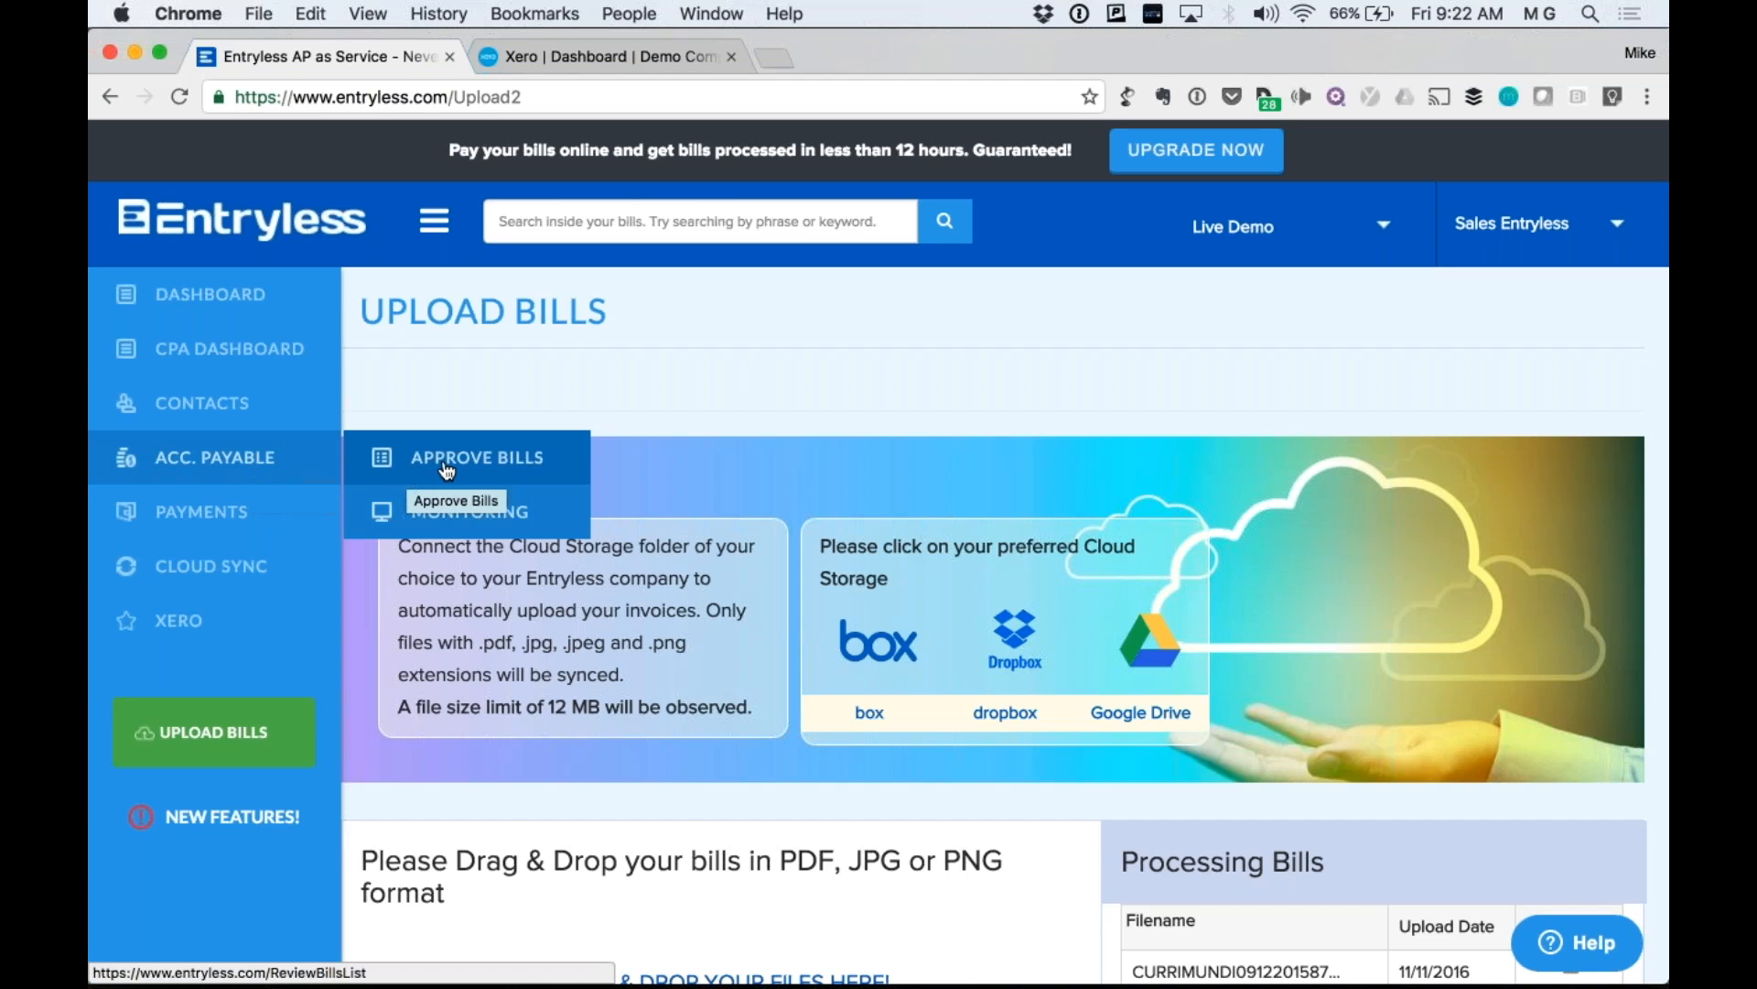
Open Approve Bills and scroll through the ten extracted bills' suppliers, dates and amounts.
click(531, 458)
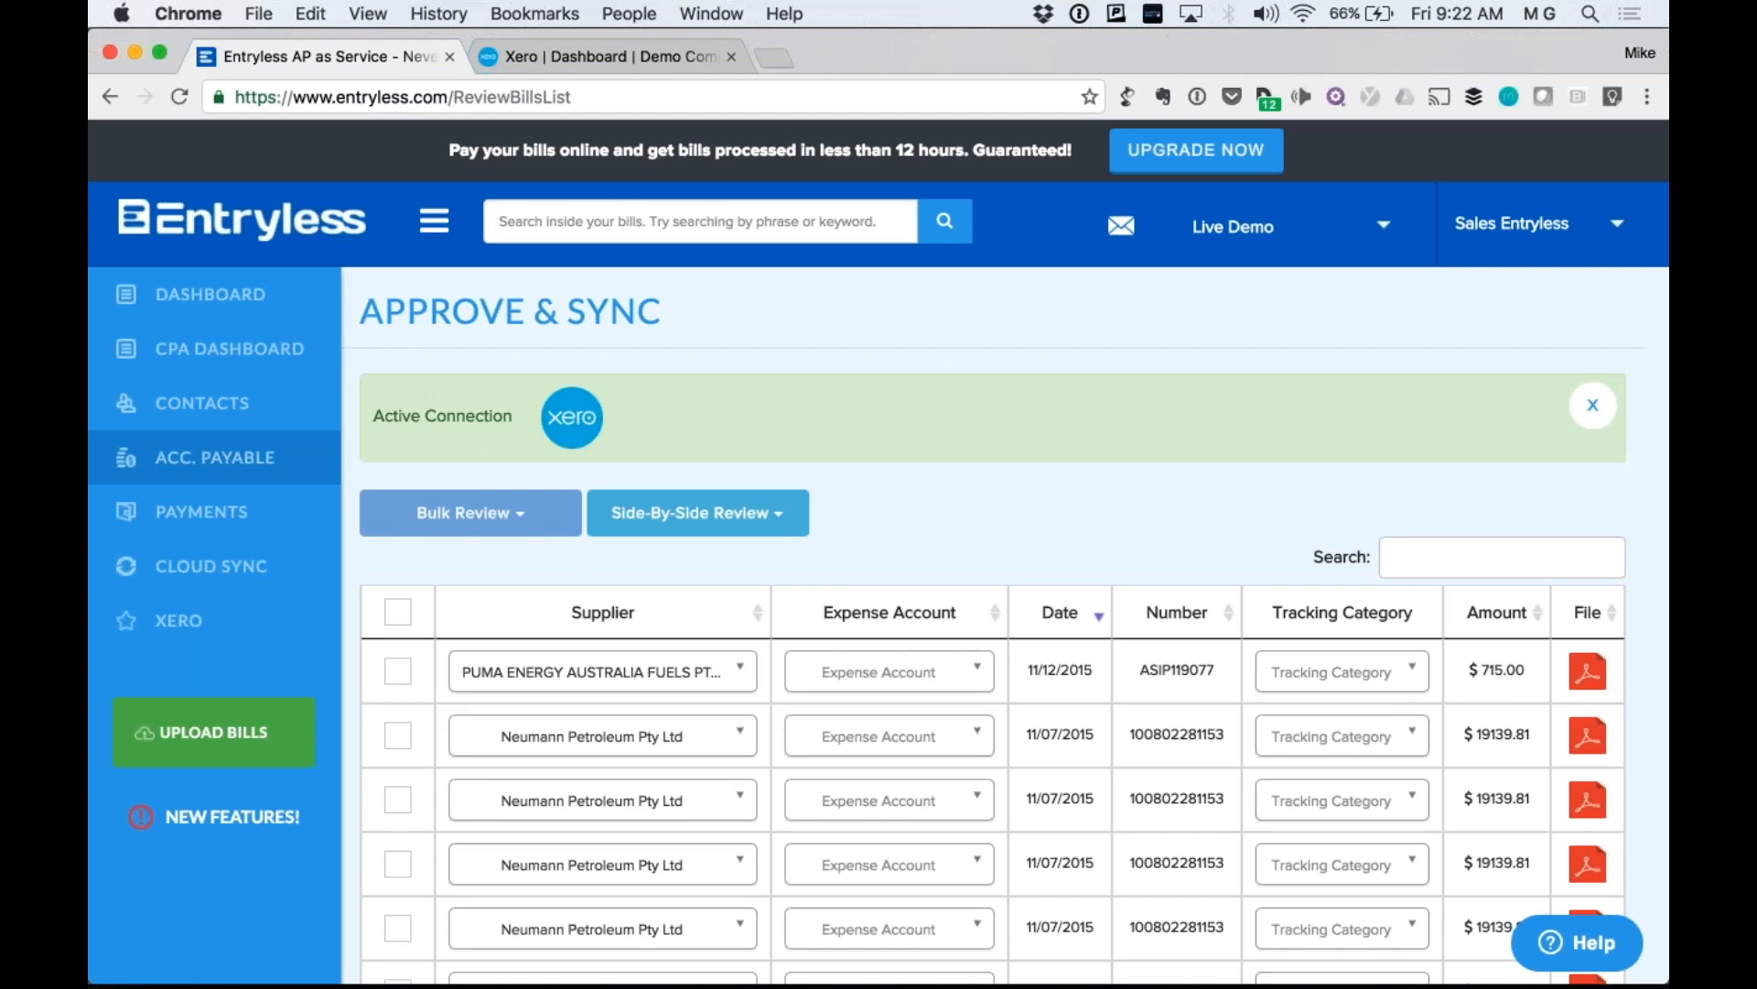
scroll(1035, 362, down, 1)
scroll(1035, 364, down, 10)
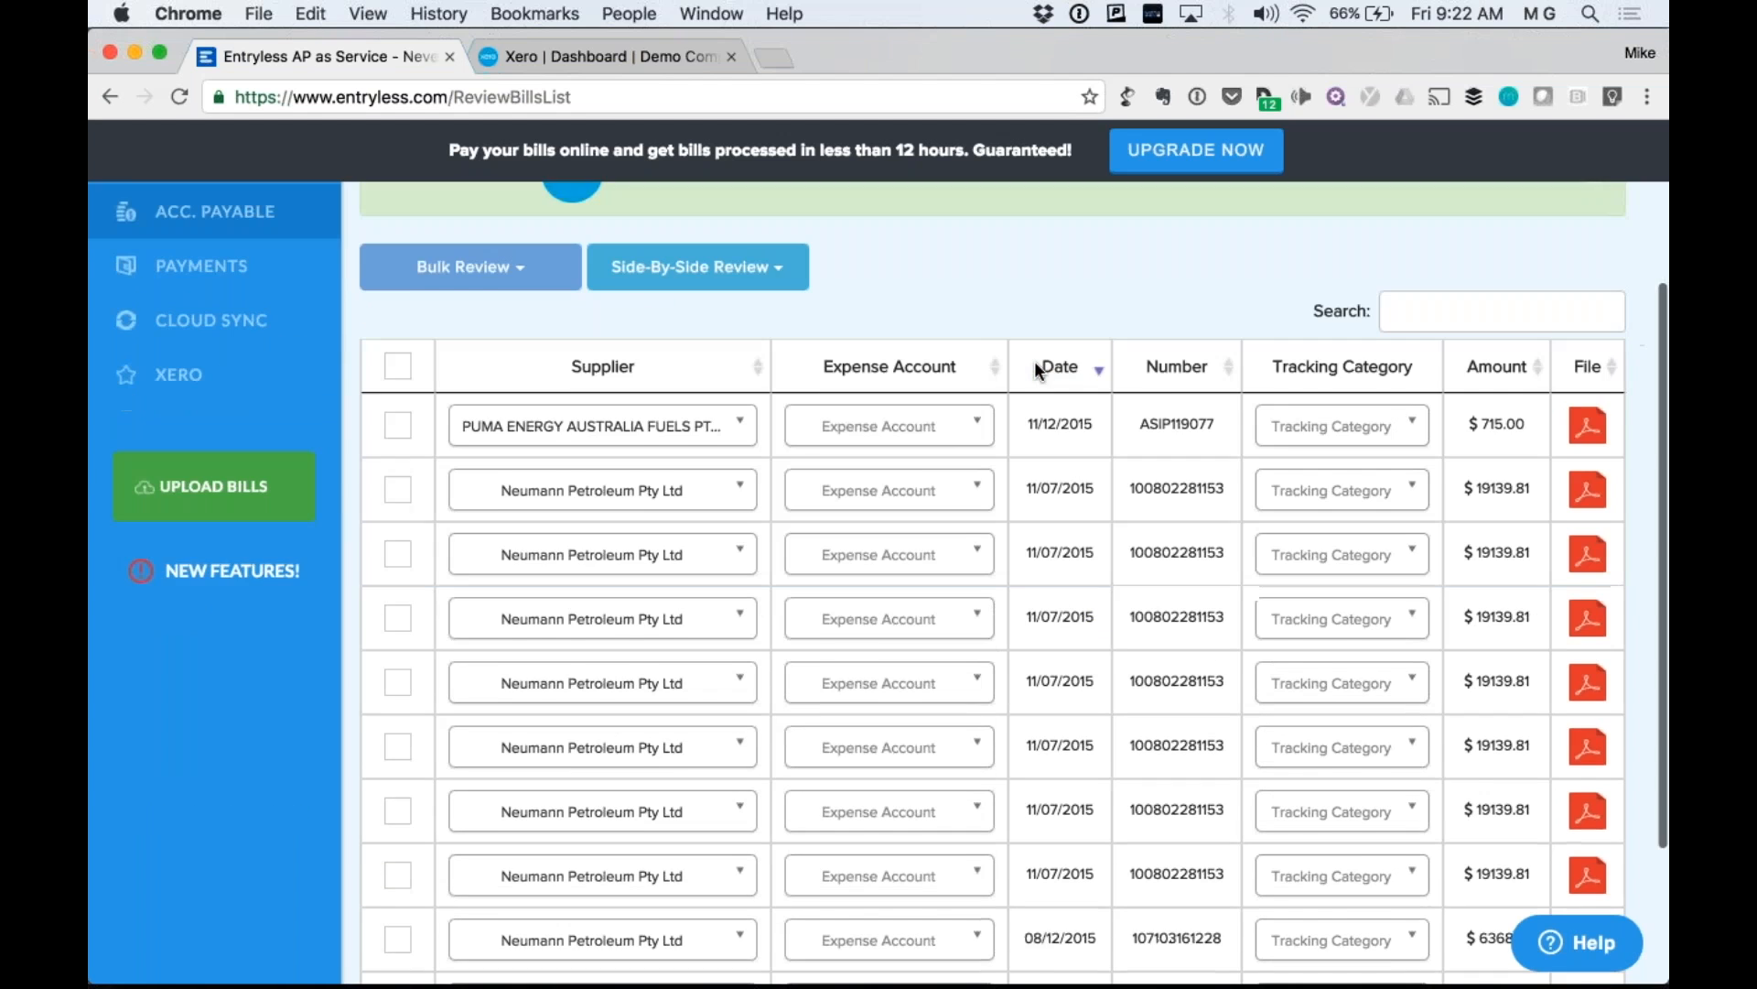
scroll(1035, 364, up, 10)
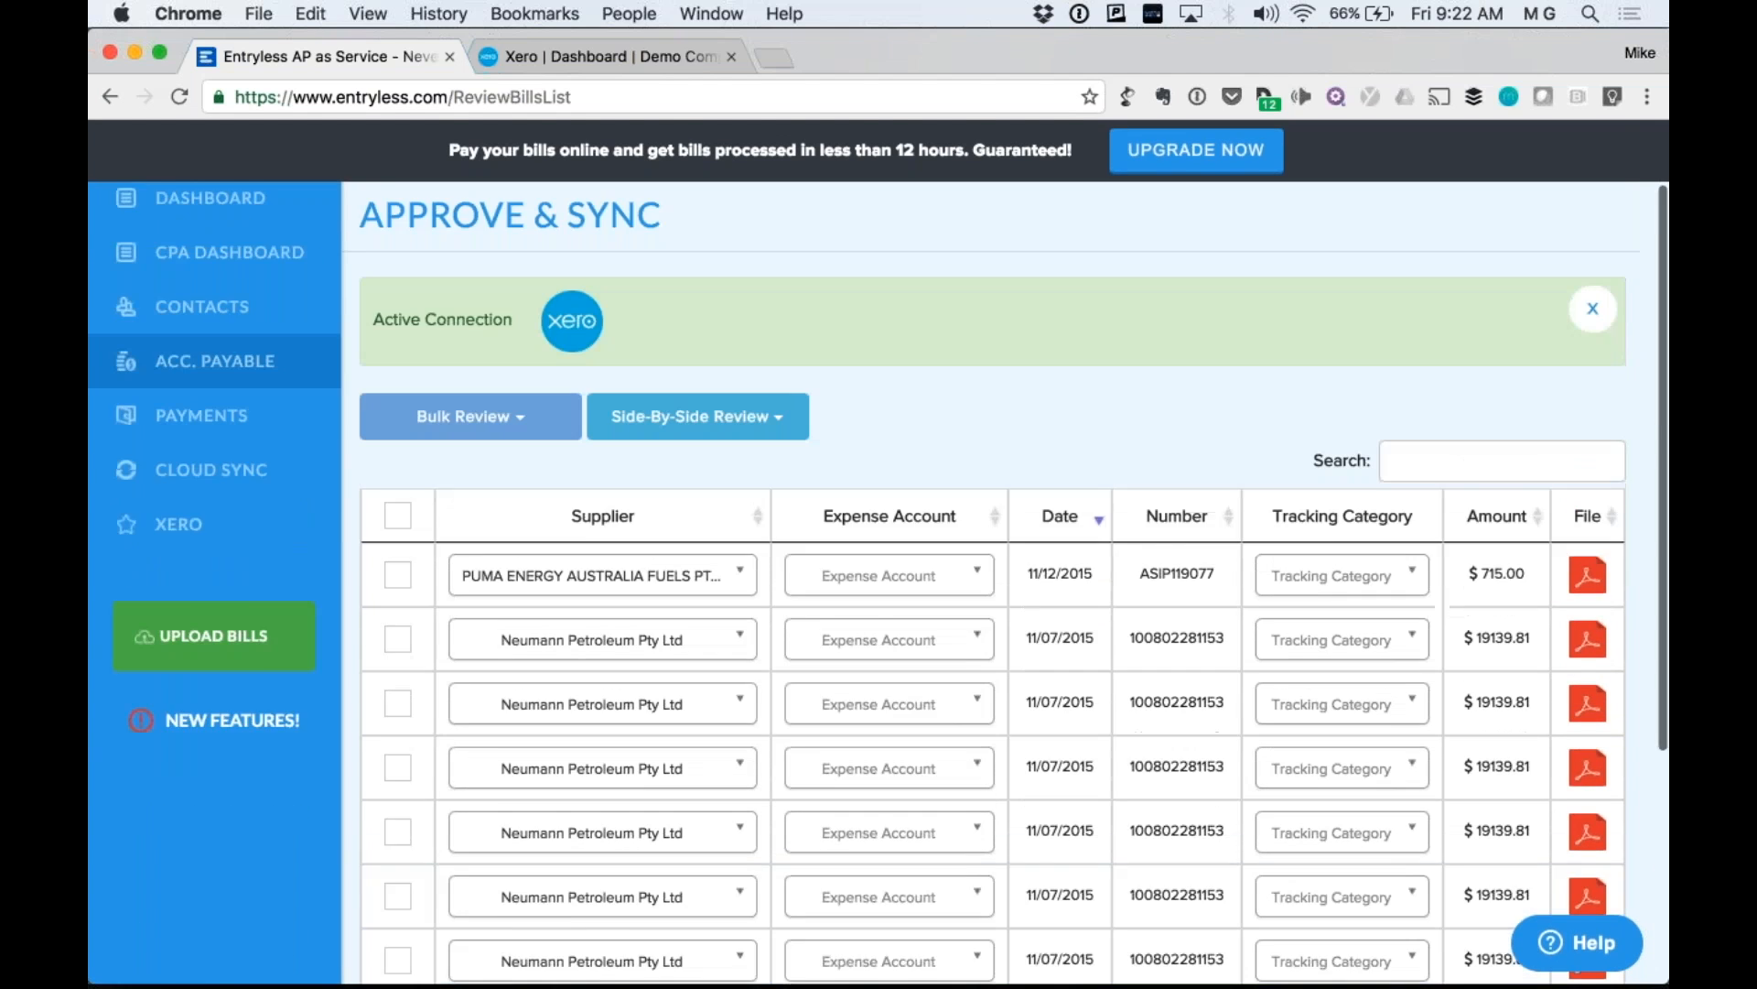
scroll(1053, 551, down, 10)
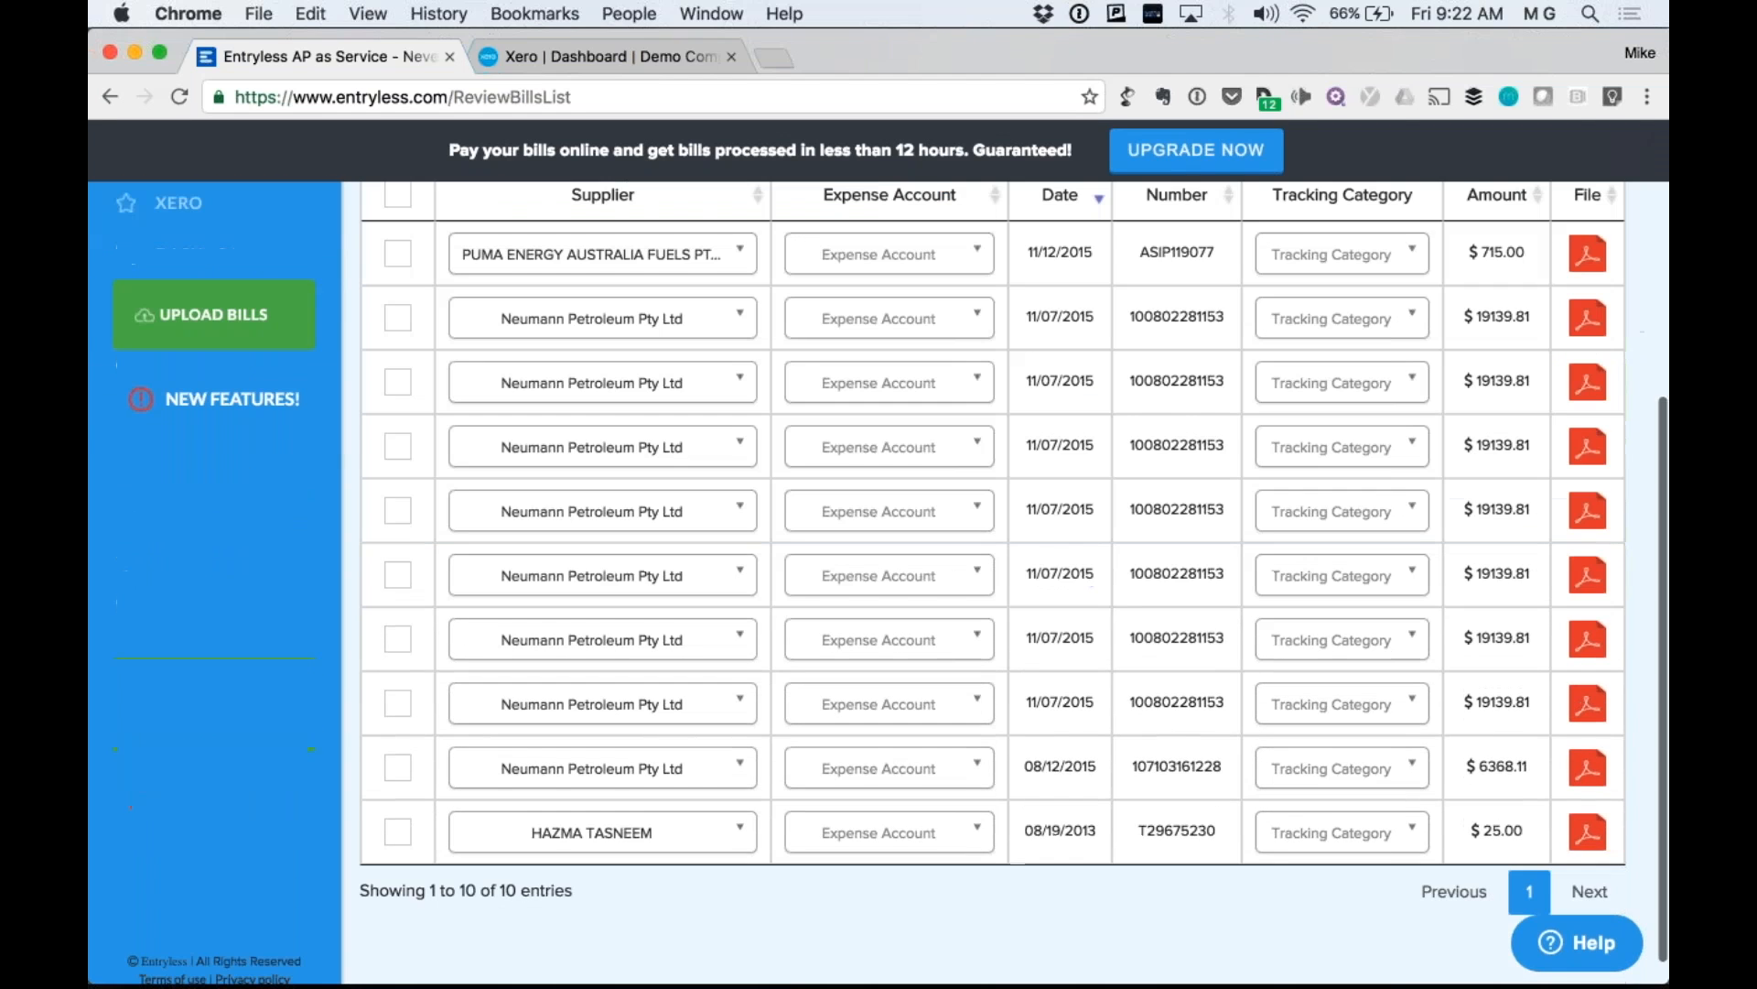
scroll(563, 455, up, 8)
scroll(562, 455, down, 5)
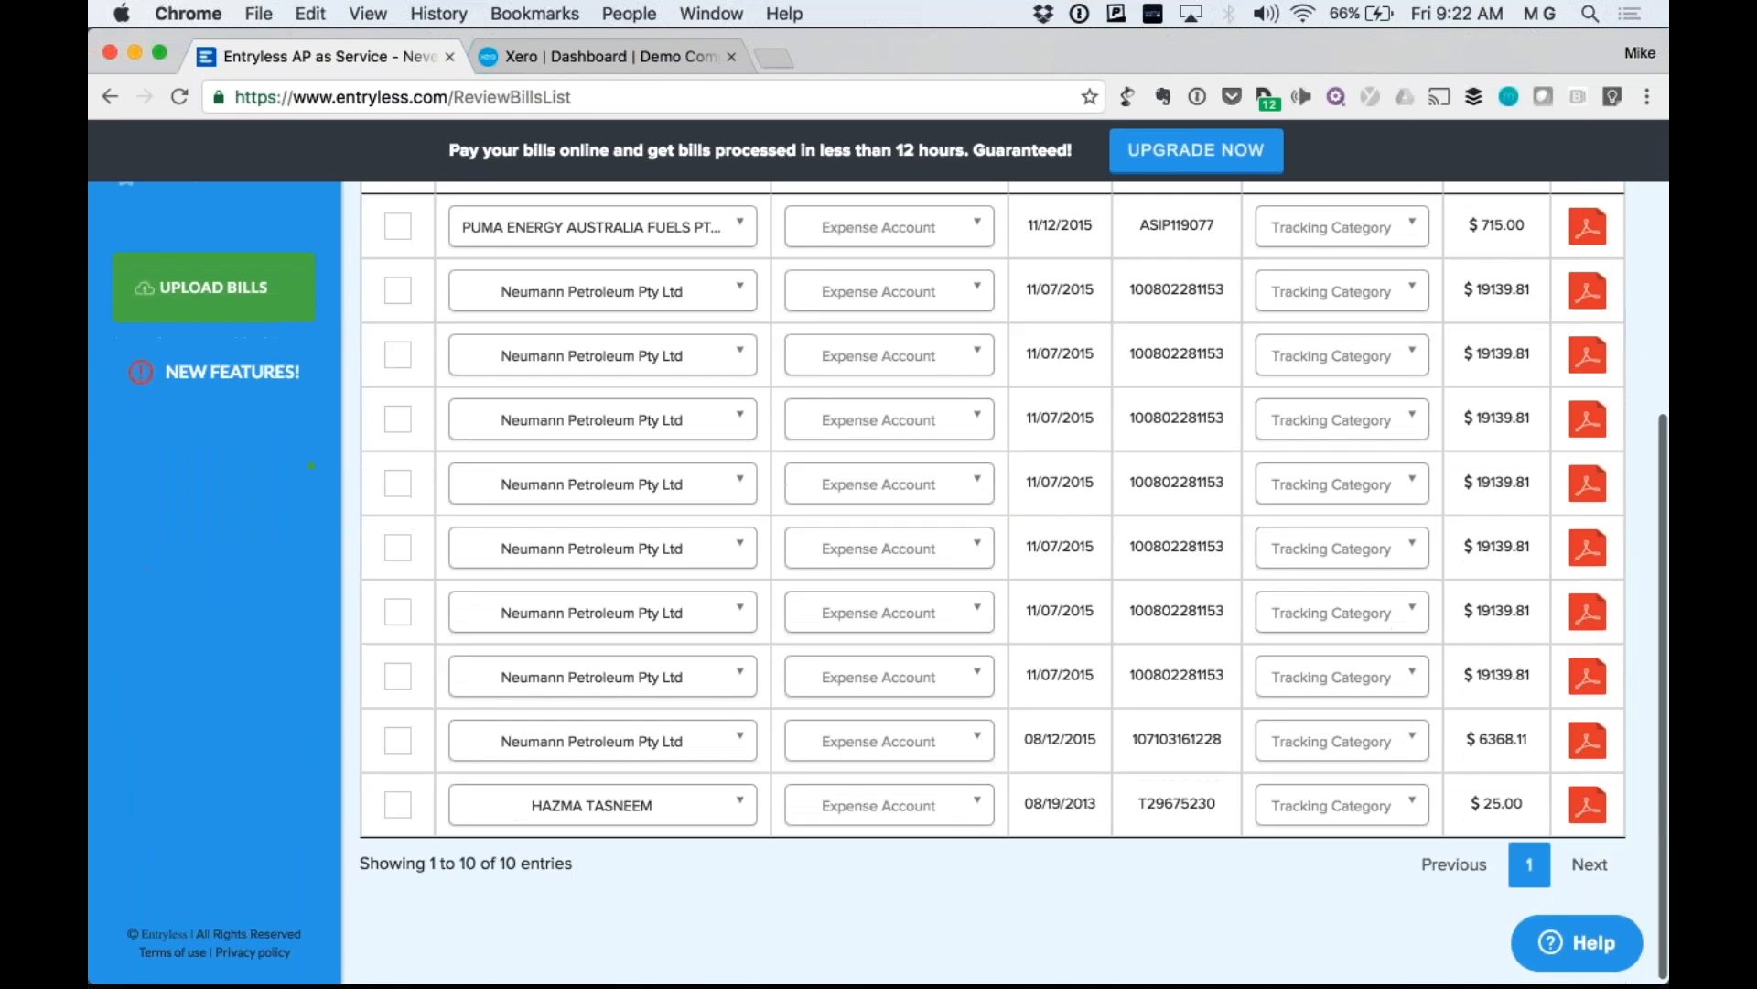
scroll(993, 585, up, 5)
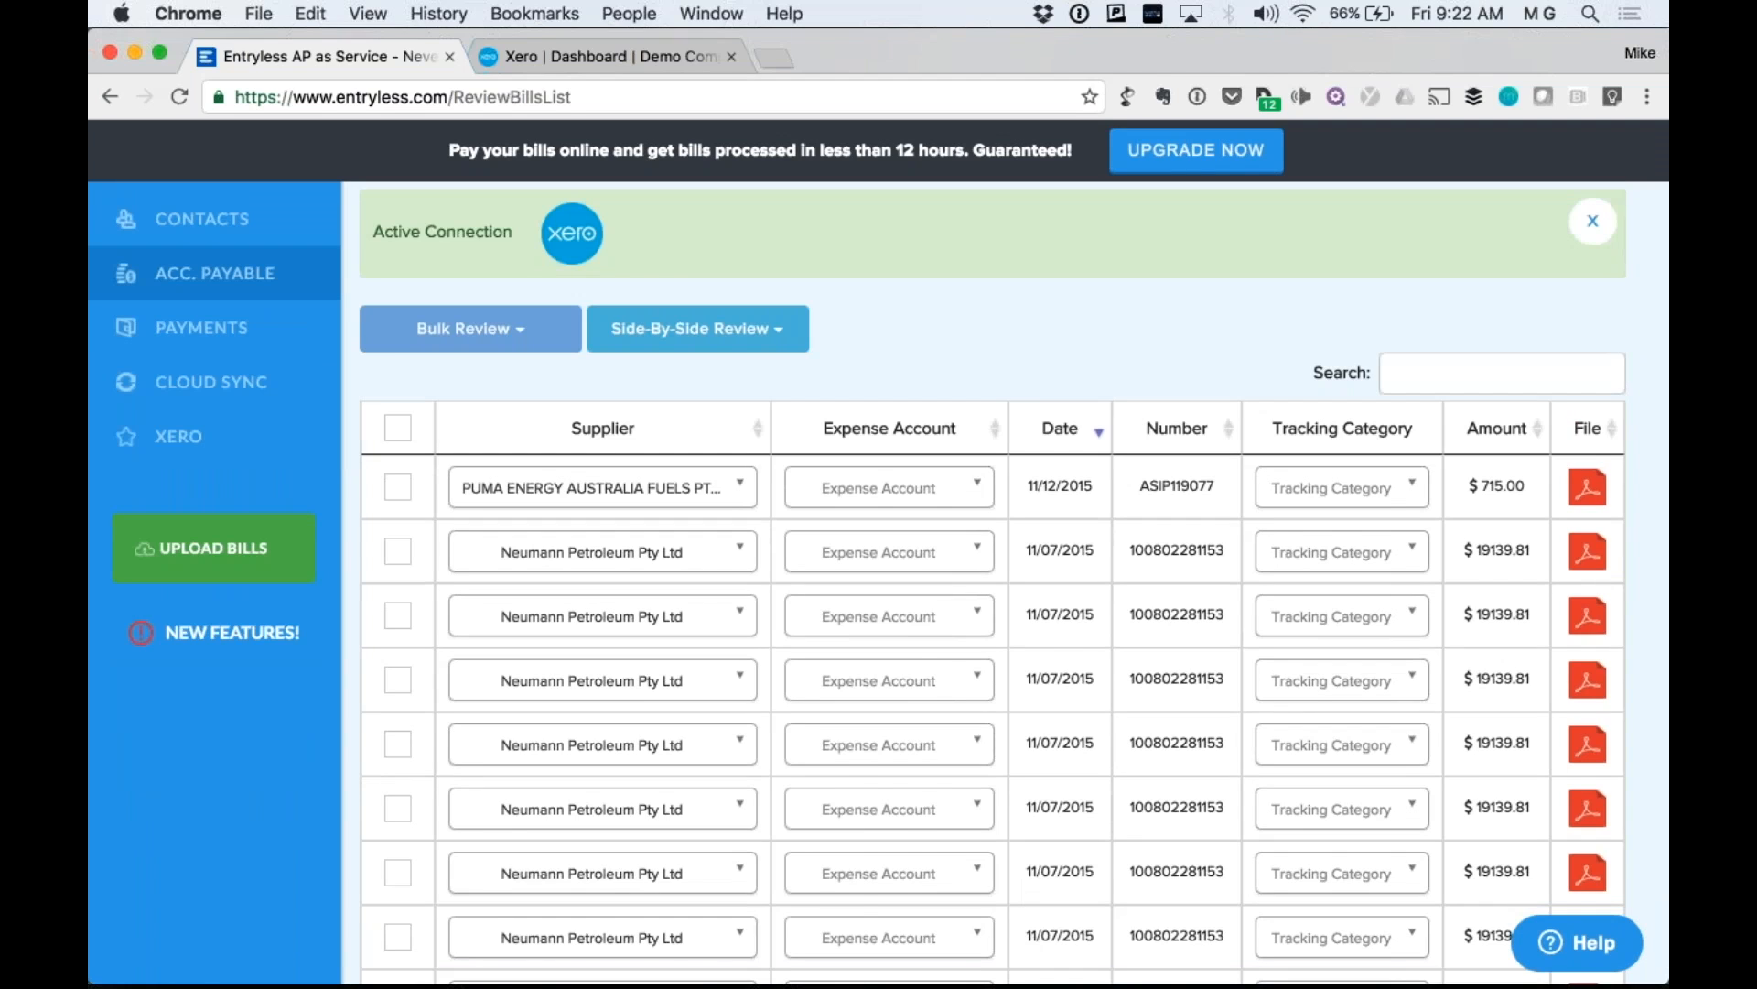
Code the second bill's expense account to 425 - Freight & Courier.
click(806, 560)
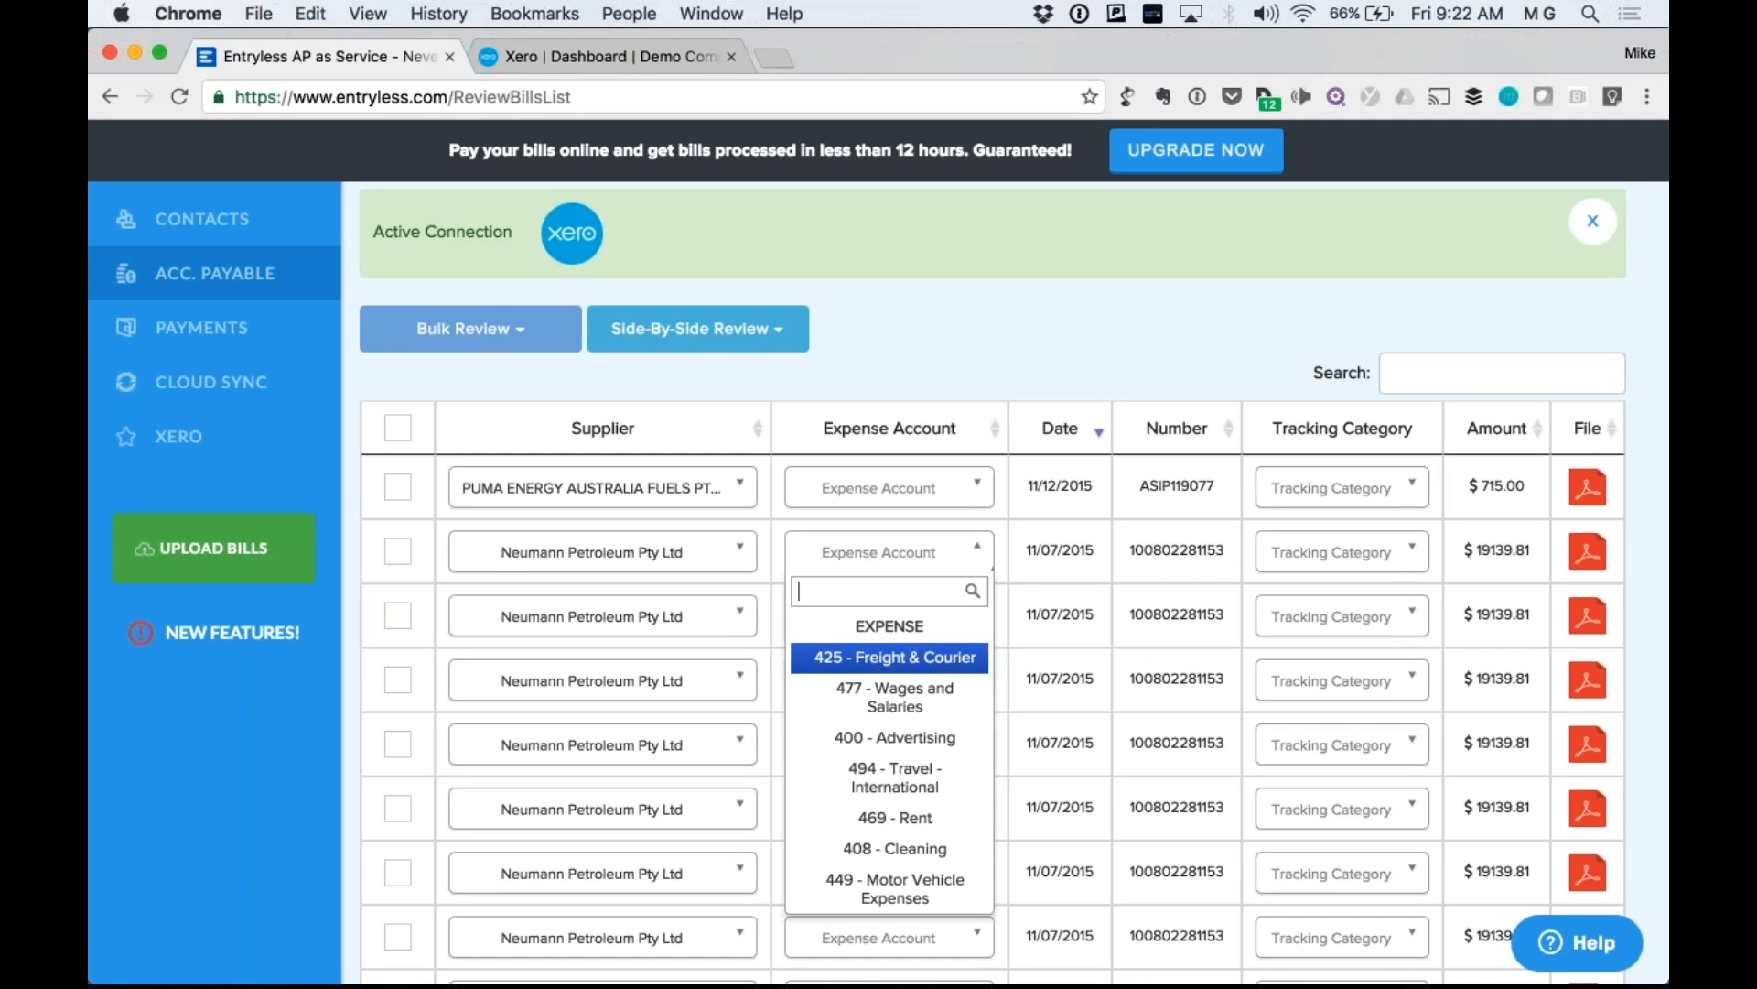
click(890, 657)
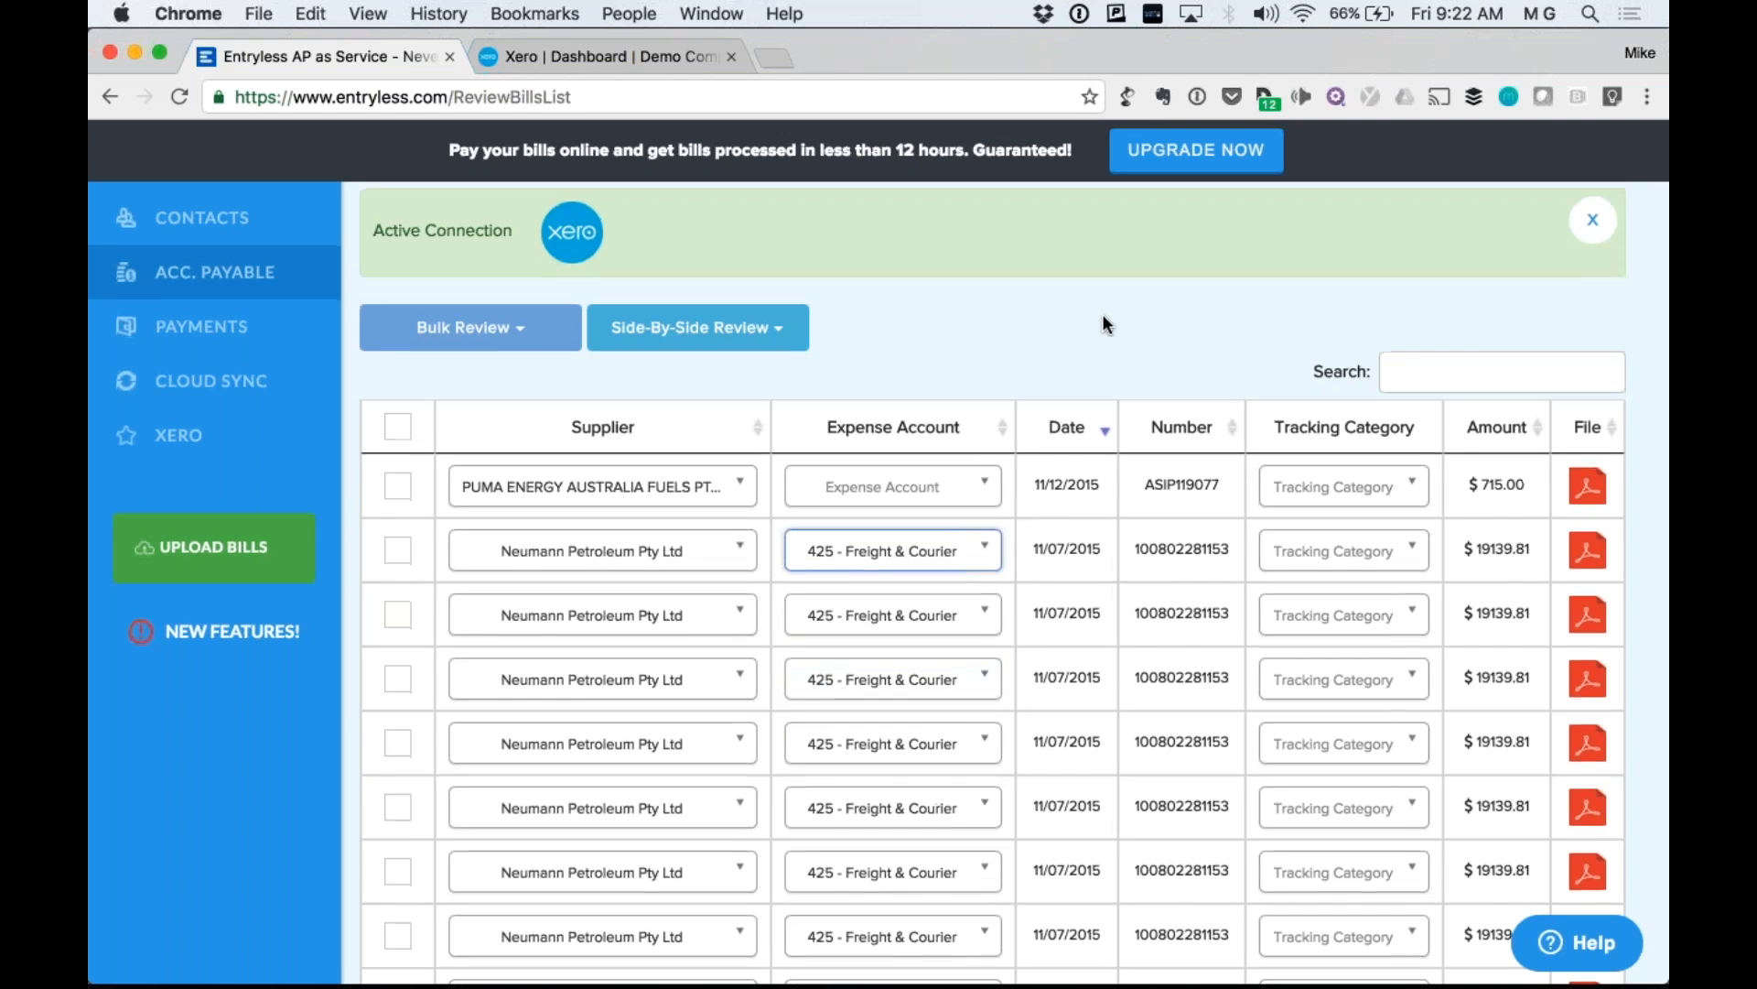
scroll(1106, 323, down, 1)
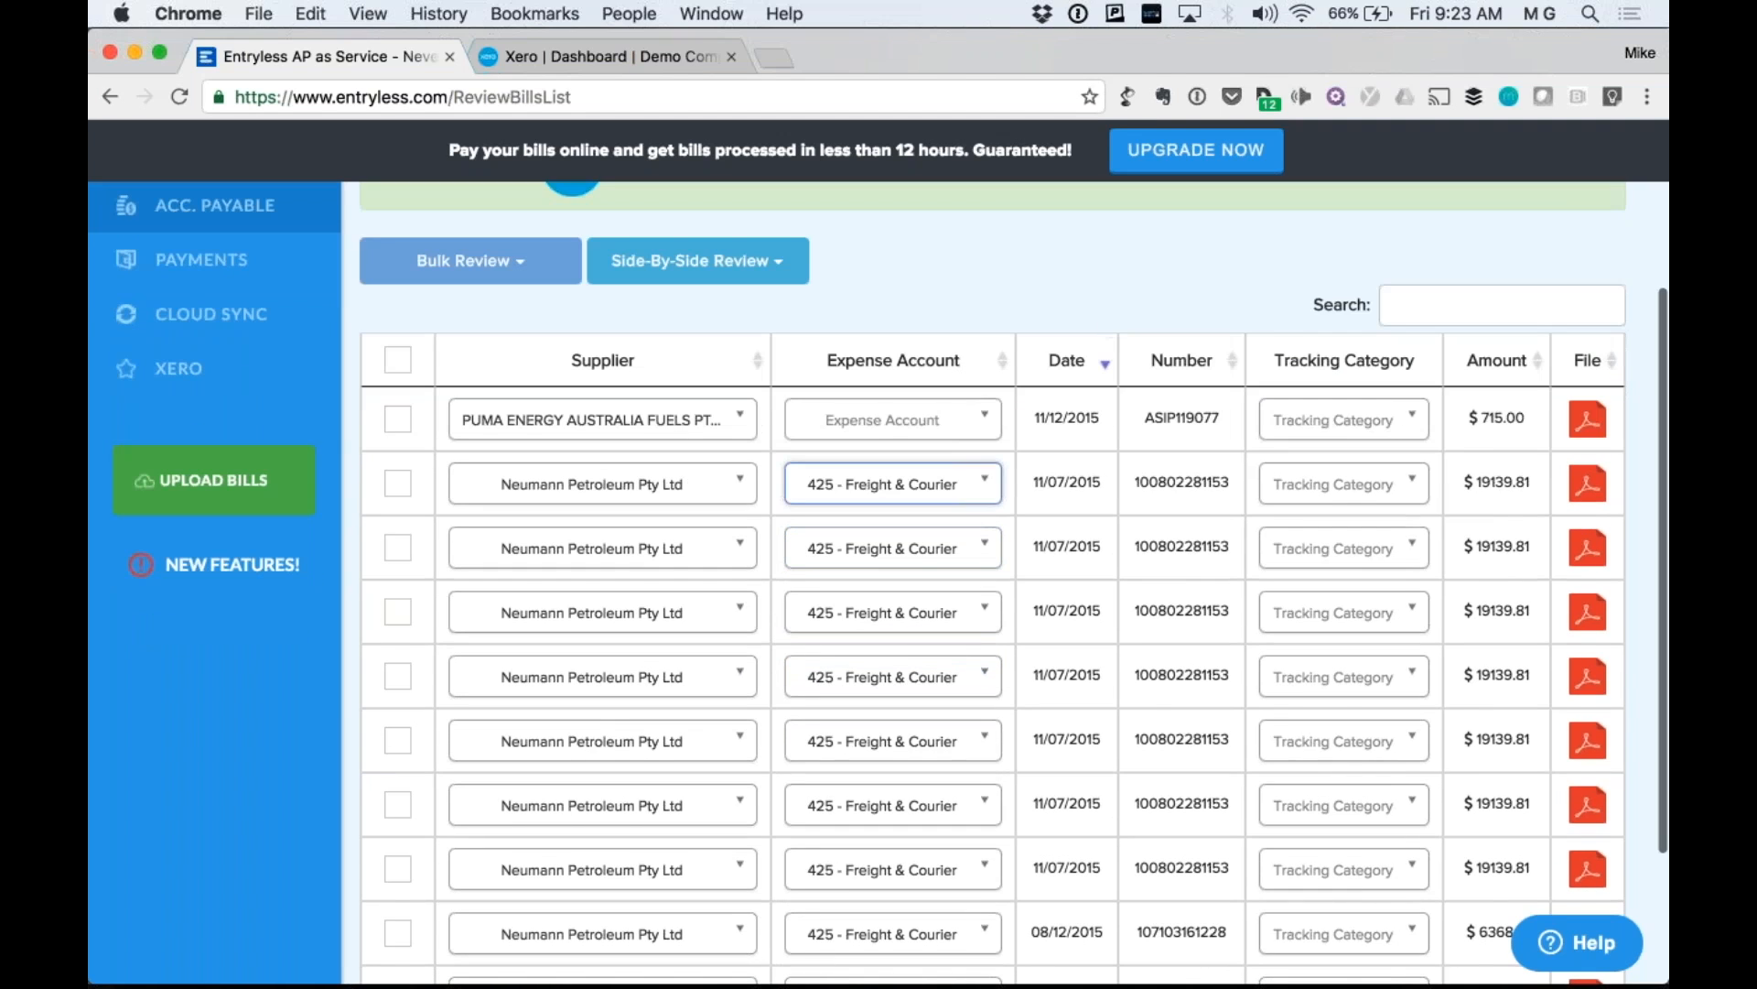
Tag bills two, three and four with tracking categories North, South and West Coast.
click(1394, 481)
key(Down)
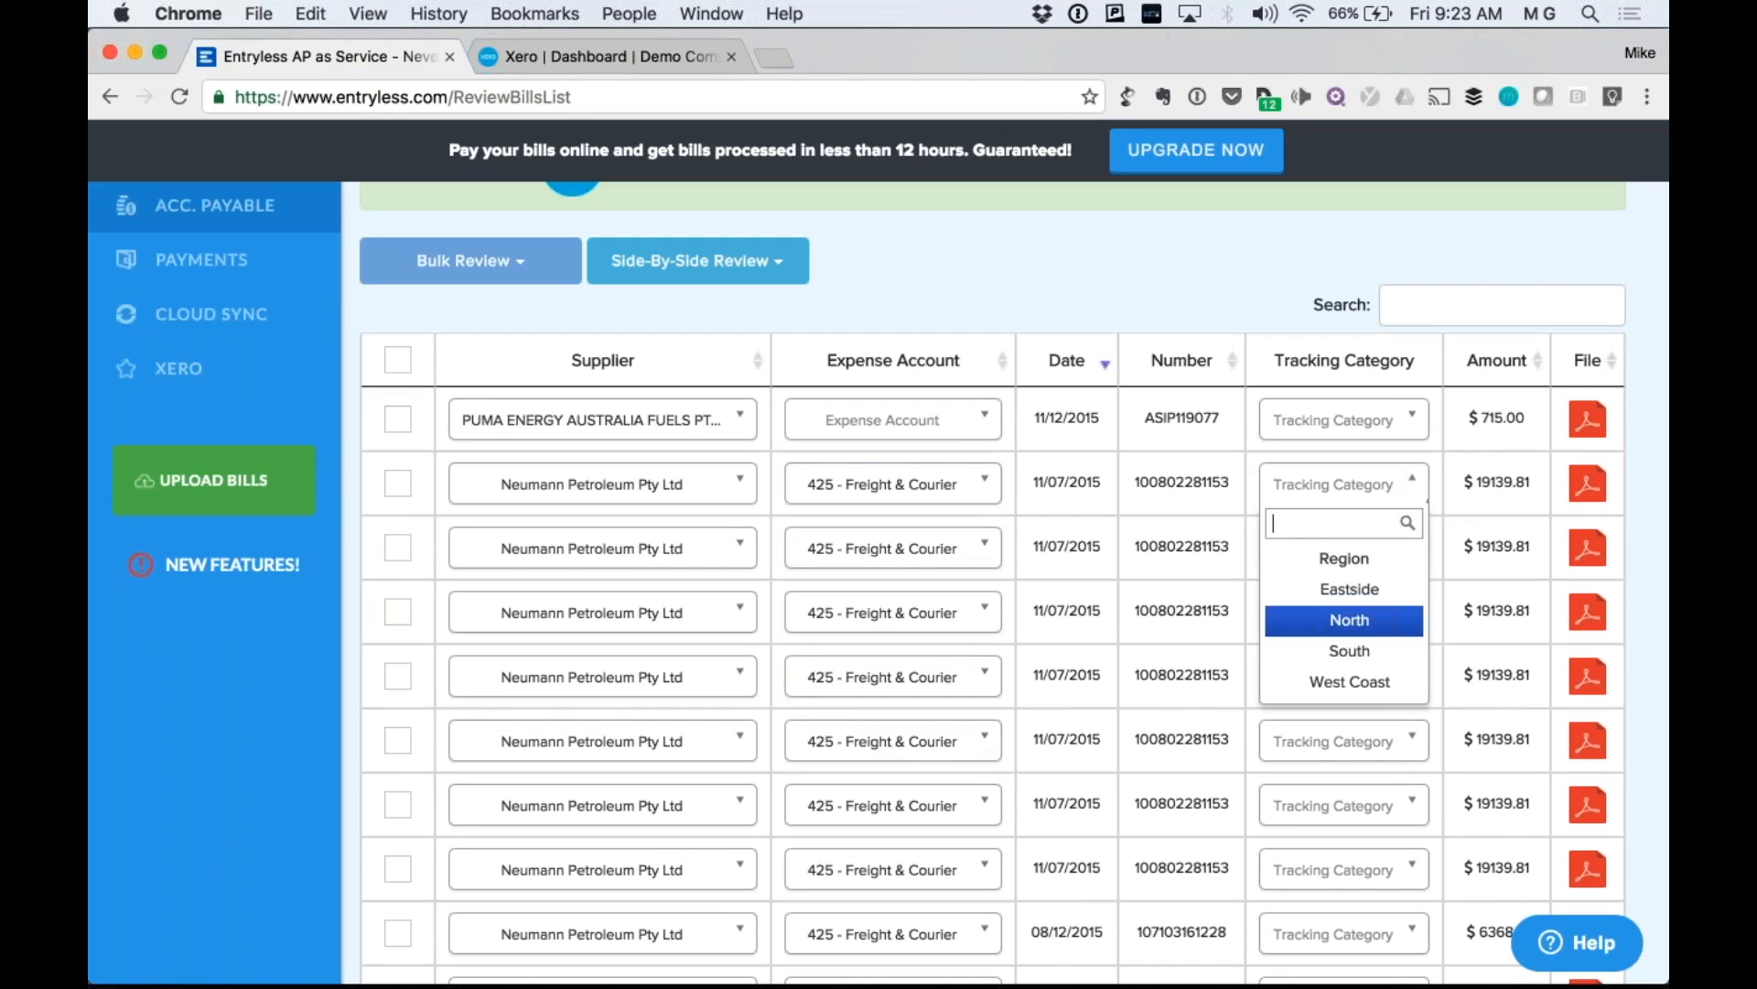
key(Return)
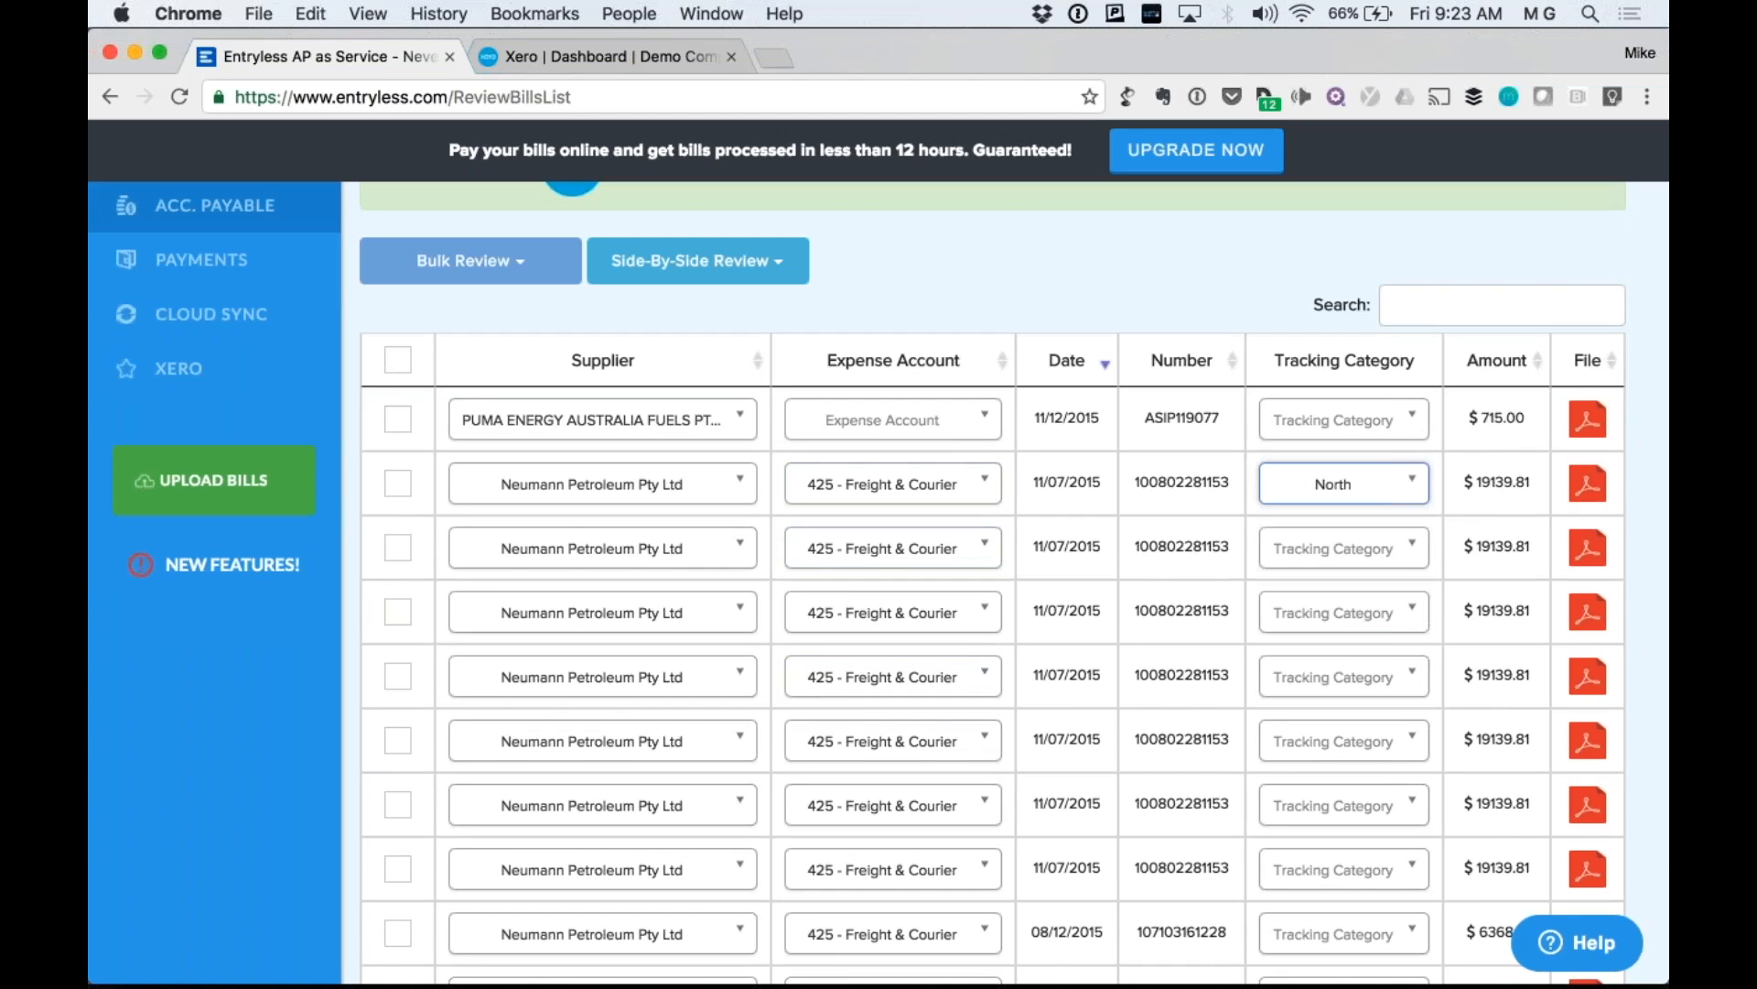
scroll(993, 585, down, 1)
scroll(1007, 586, down, 1)
click(1344, 441)
click(1382, 609)
click(1396, 498)
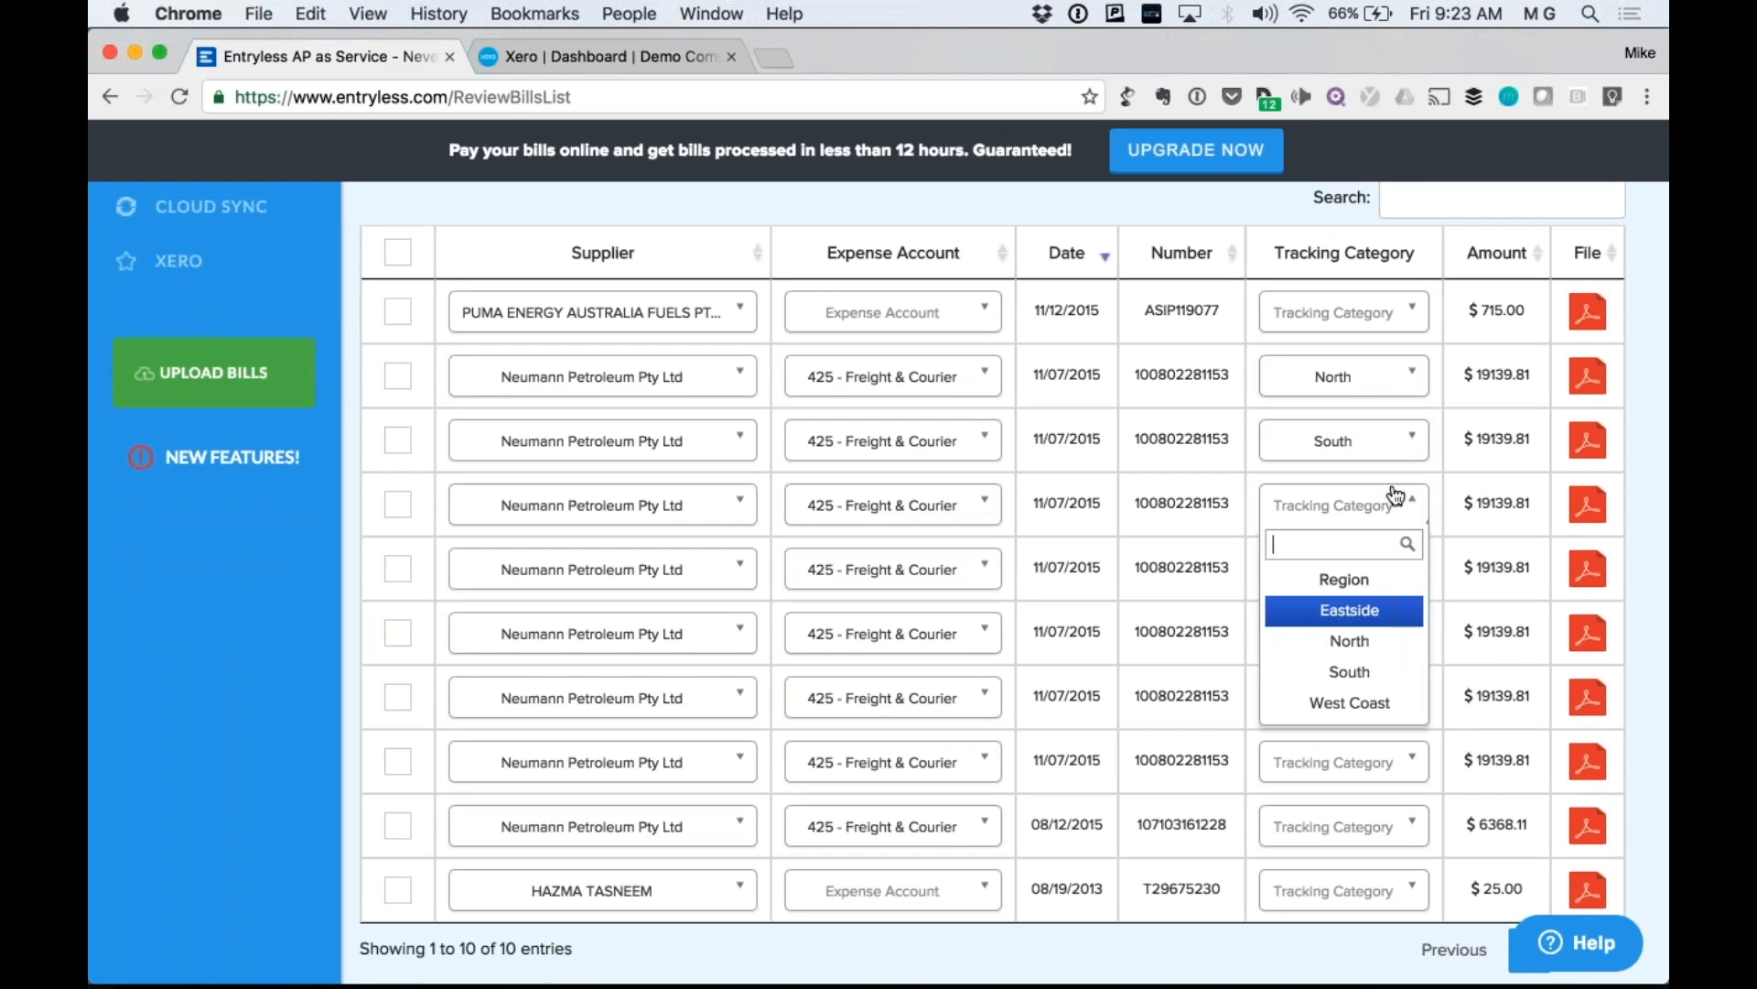
click(1364, 703)
scroll(893, 583, up, 1)
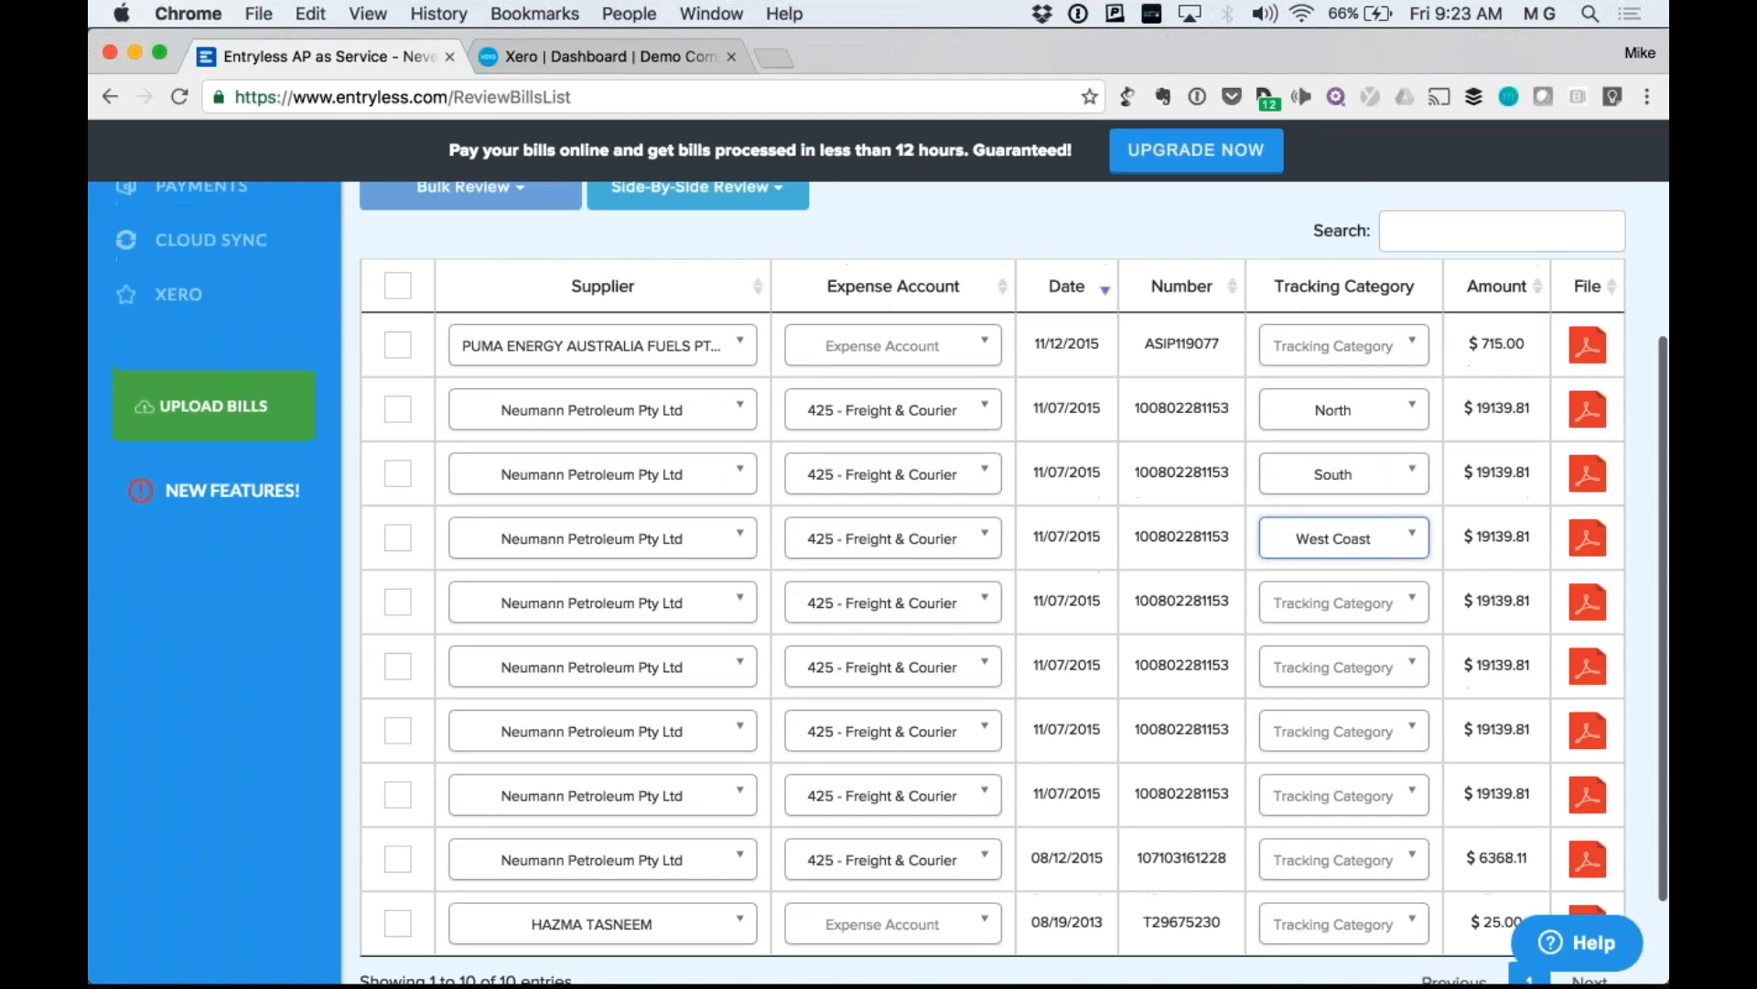
scroll(892, 583, up, 1)
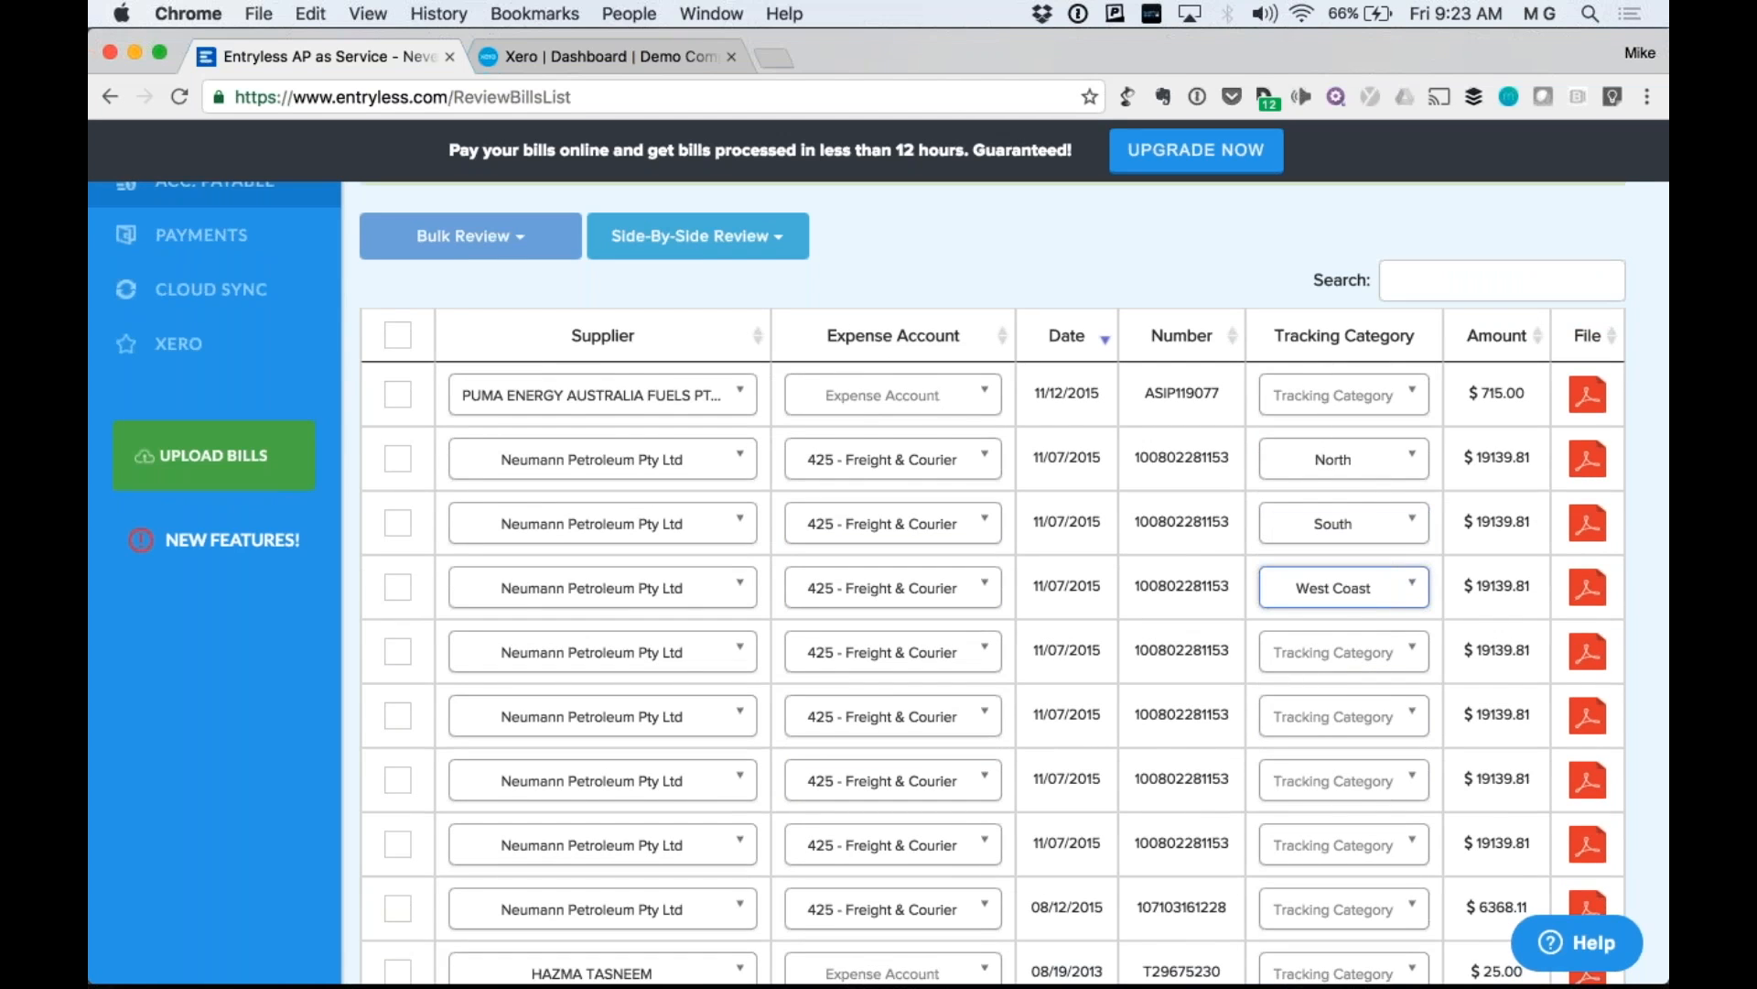
click(1587, 458)
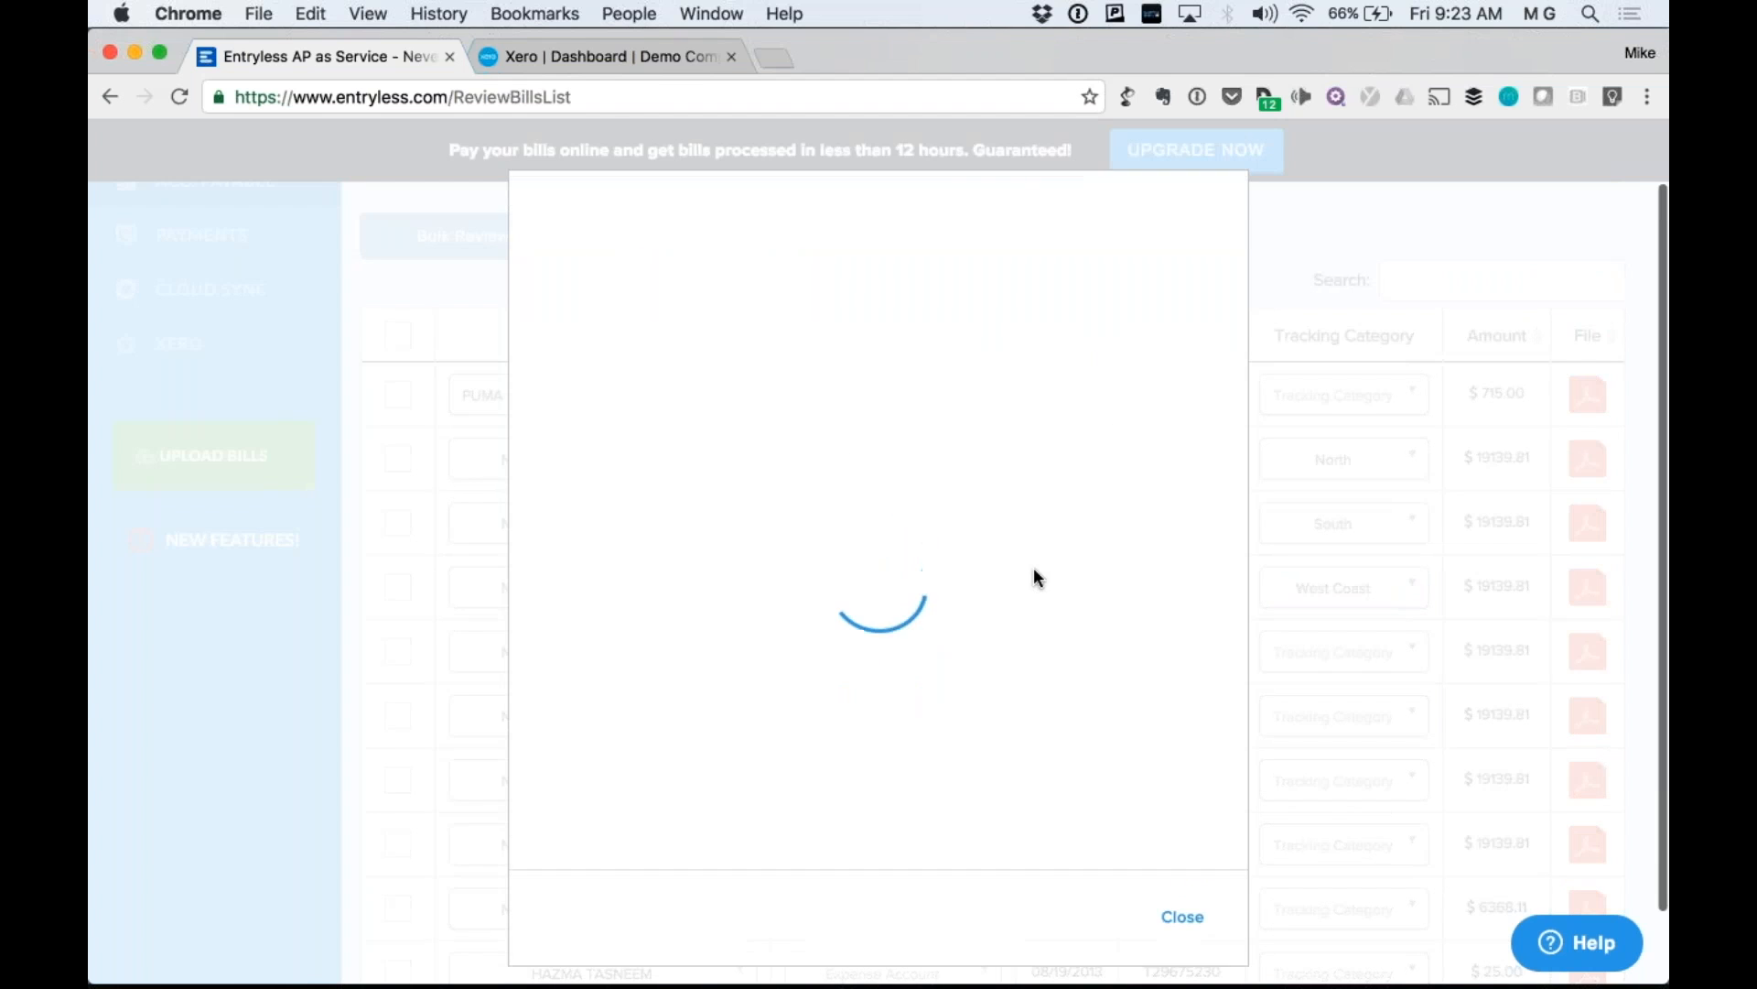
scroll(1035, 568, down, 5)
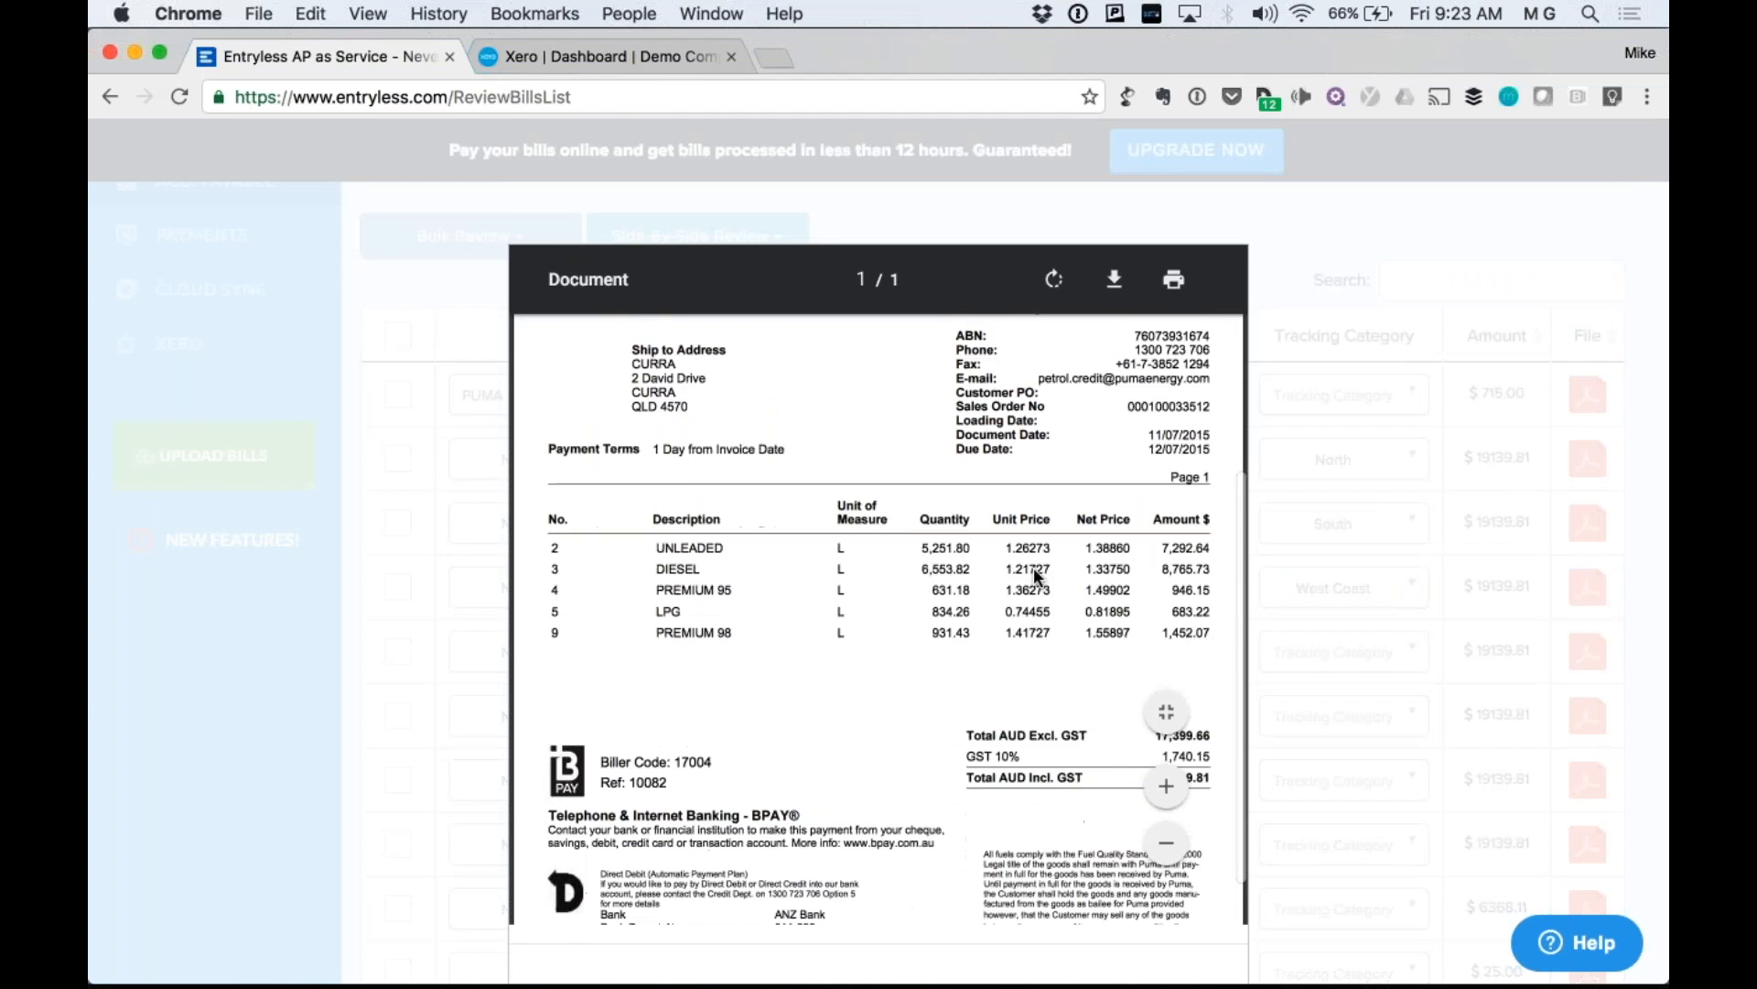
scroll(1035, 573, down, 1)
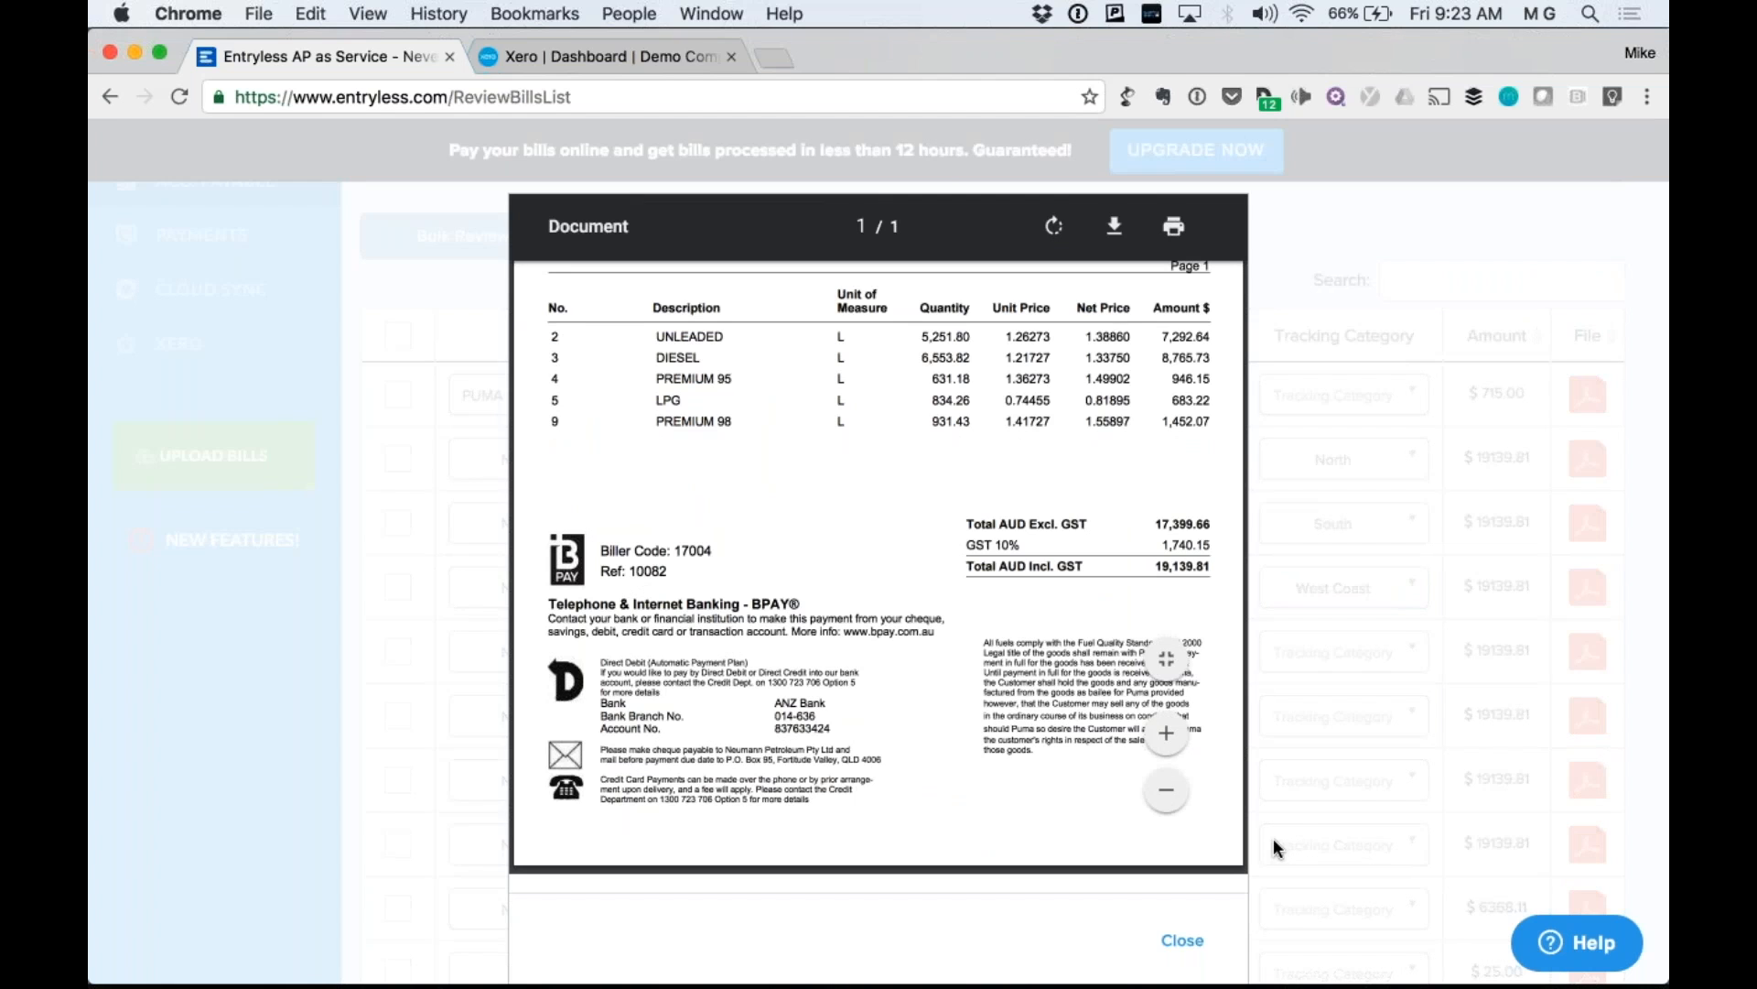
click(1182, 940)
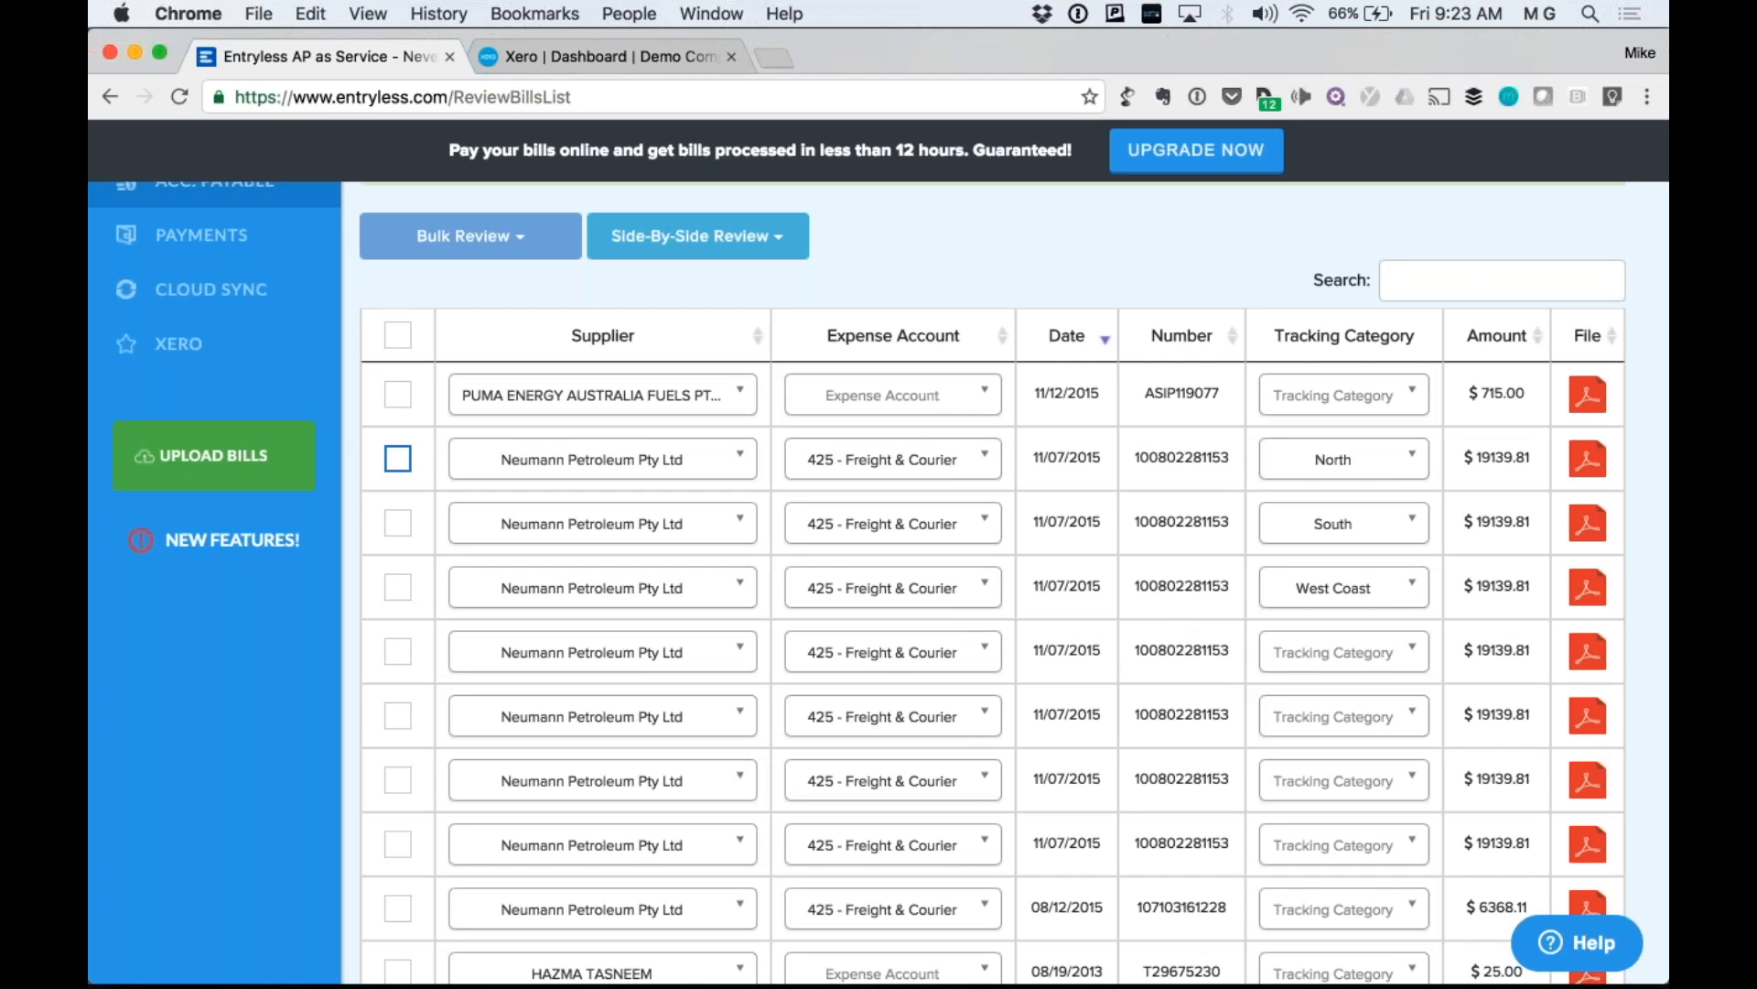
Tick the North-tagged Neumann Petroleum bill and run Bulk Review > Approve and Sync.
click(397, 459)
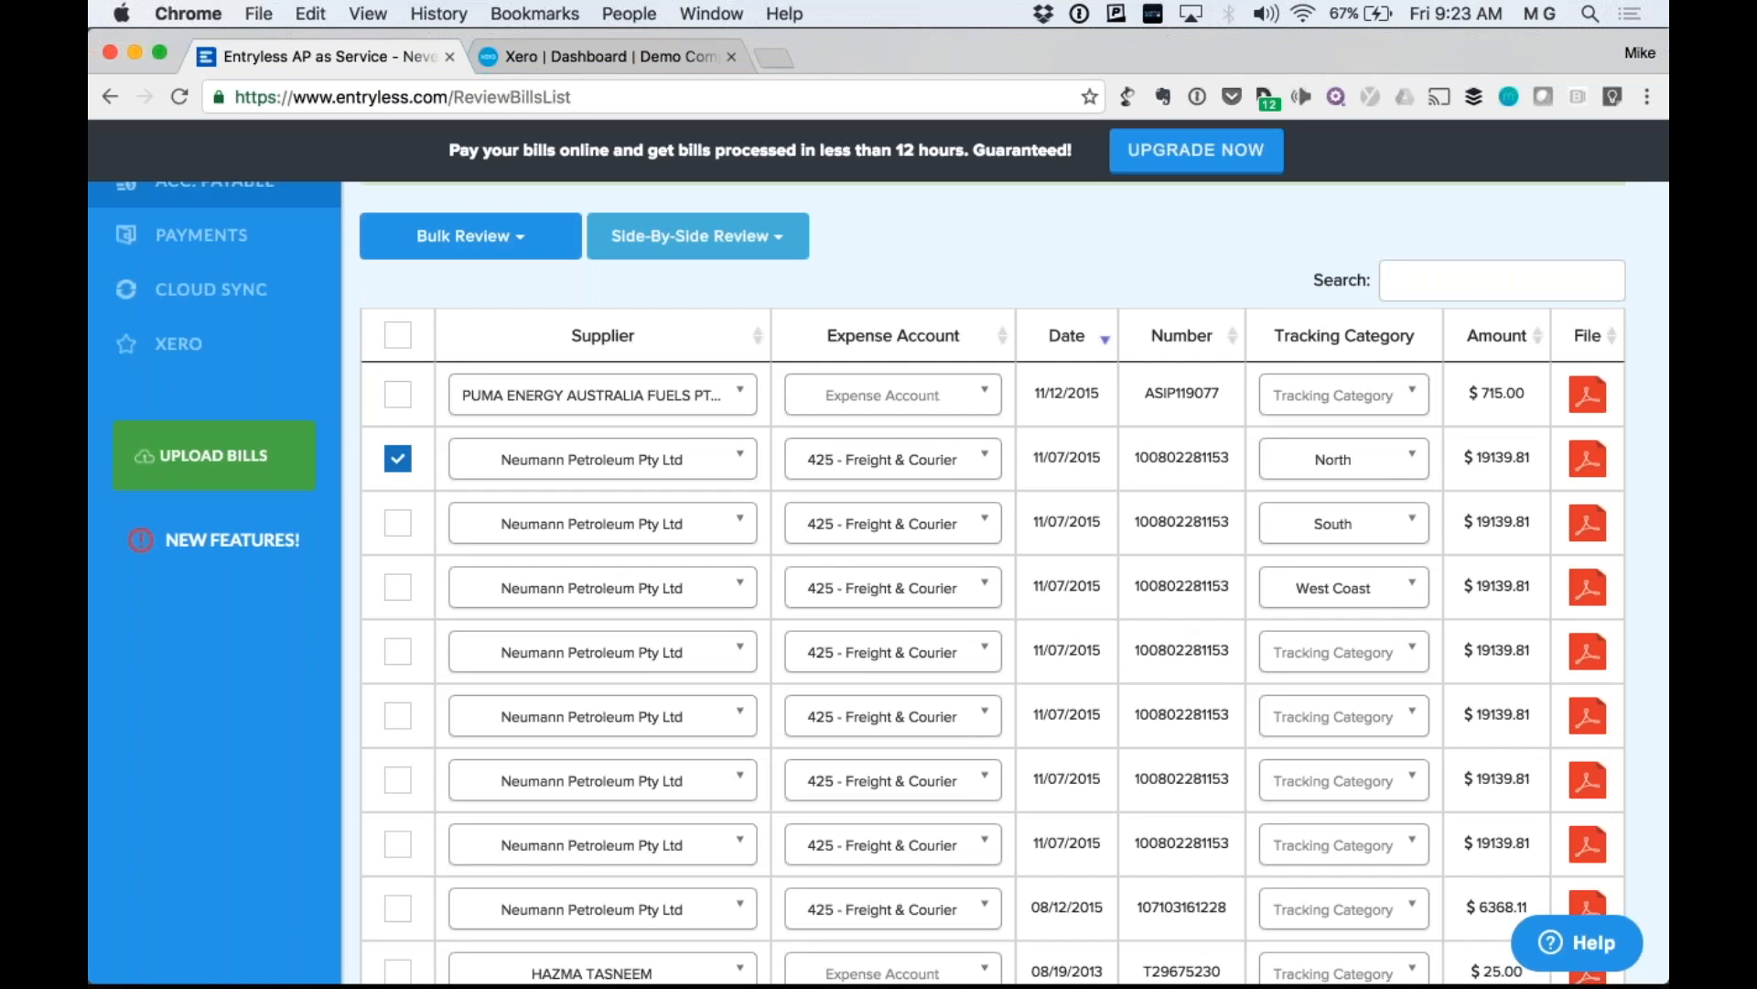
scroll(1005, 583, up, 2)
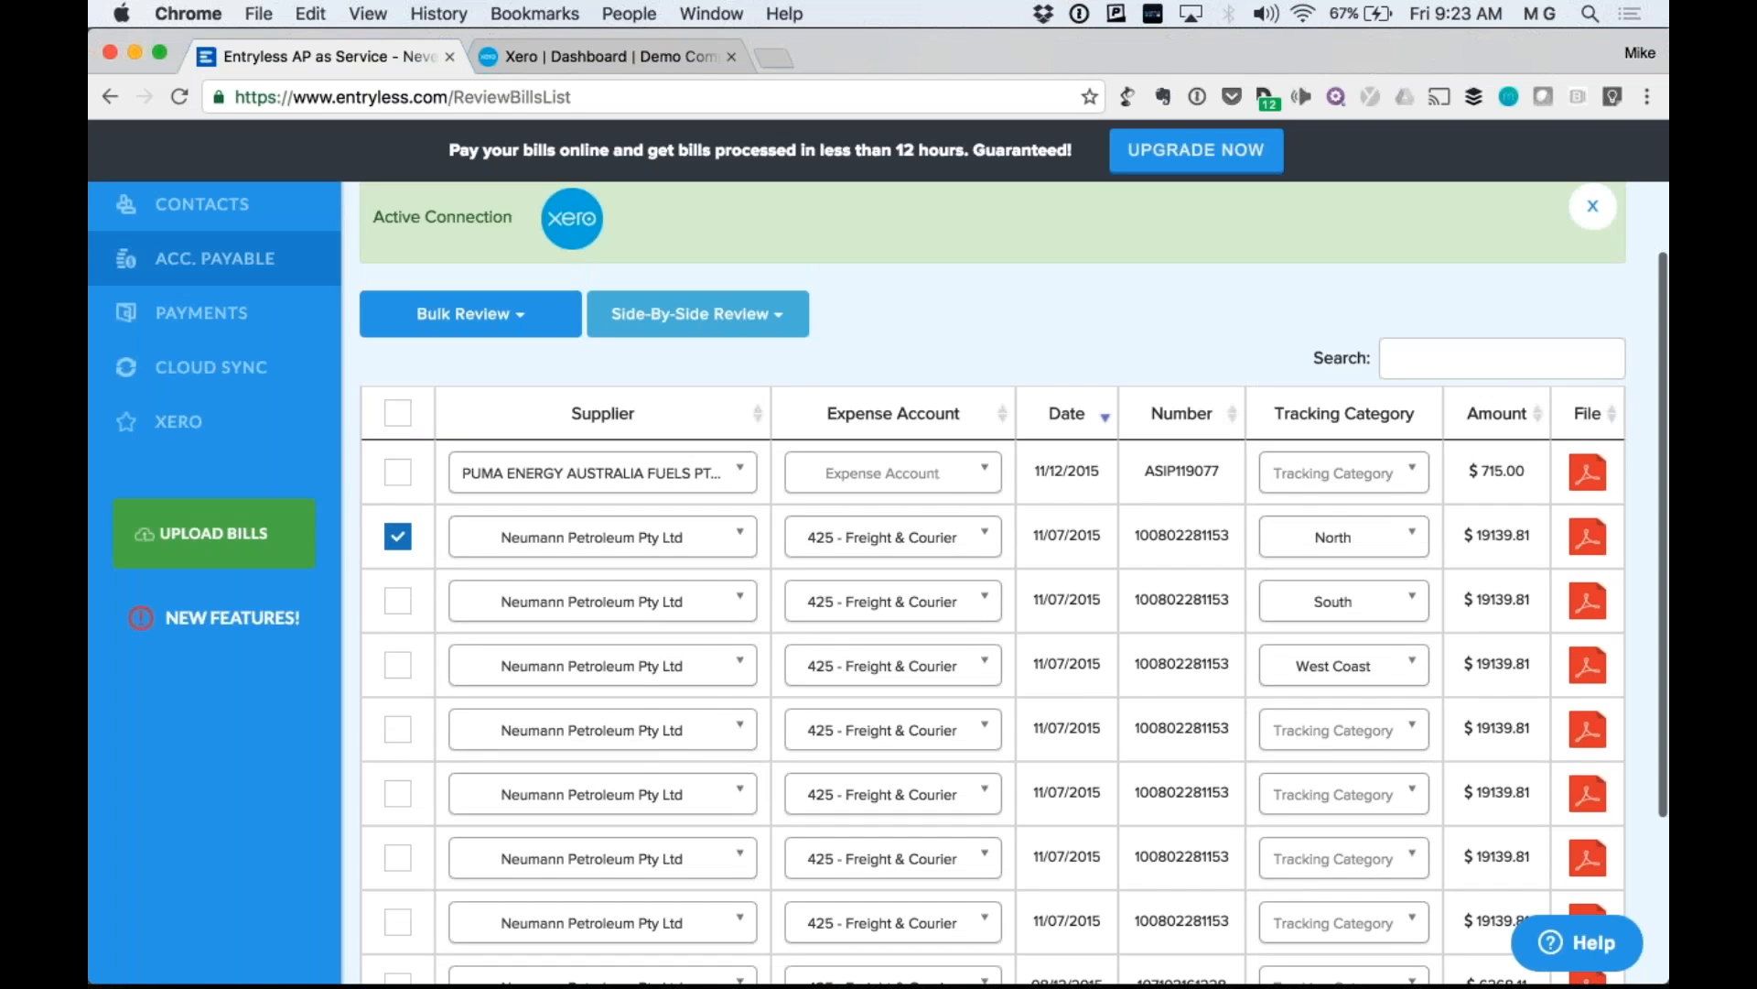
click(470, 314)
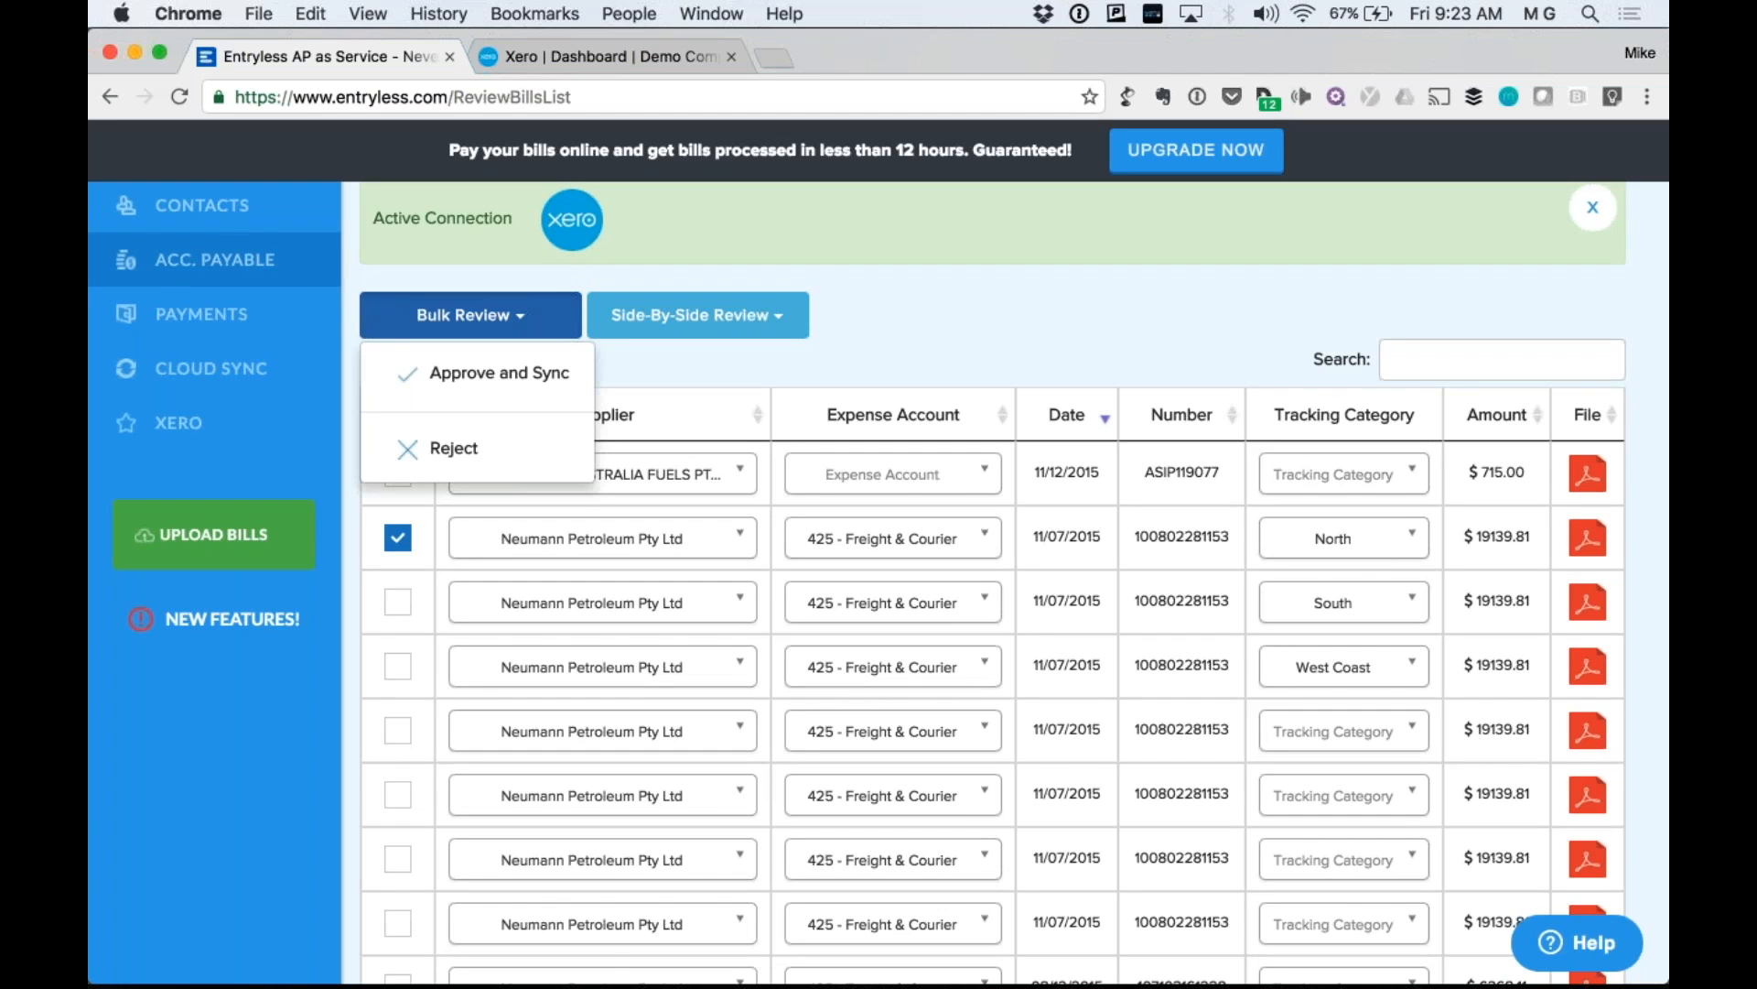
click(518, 375)
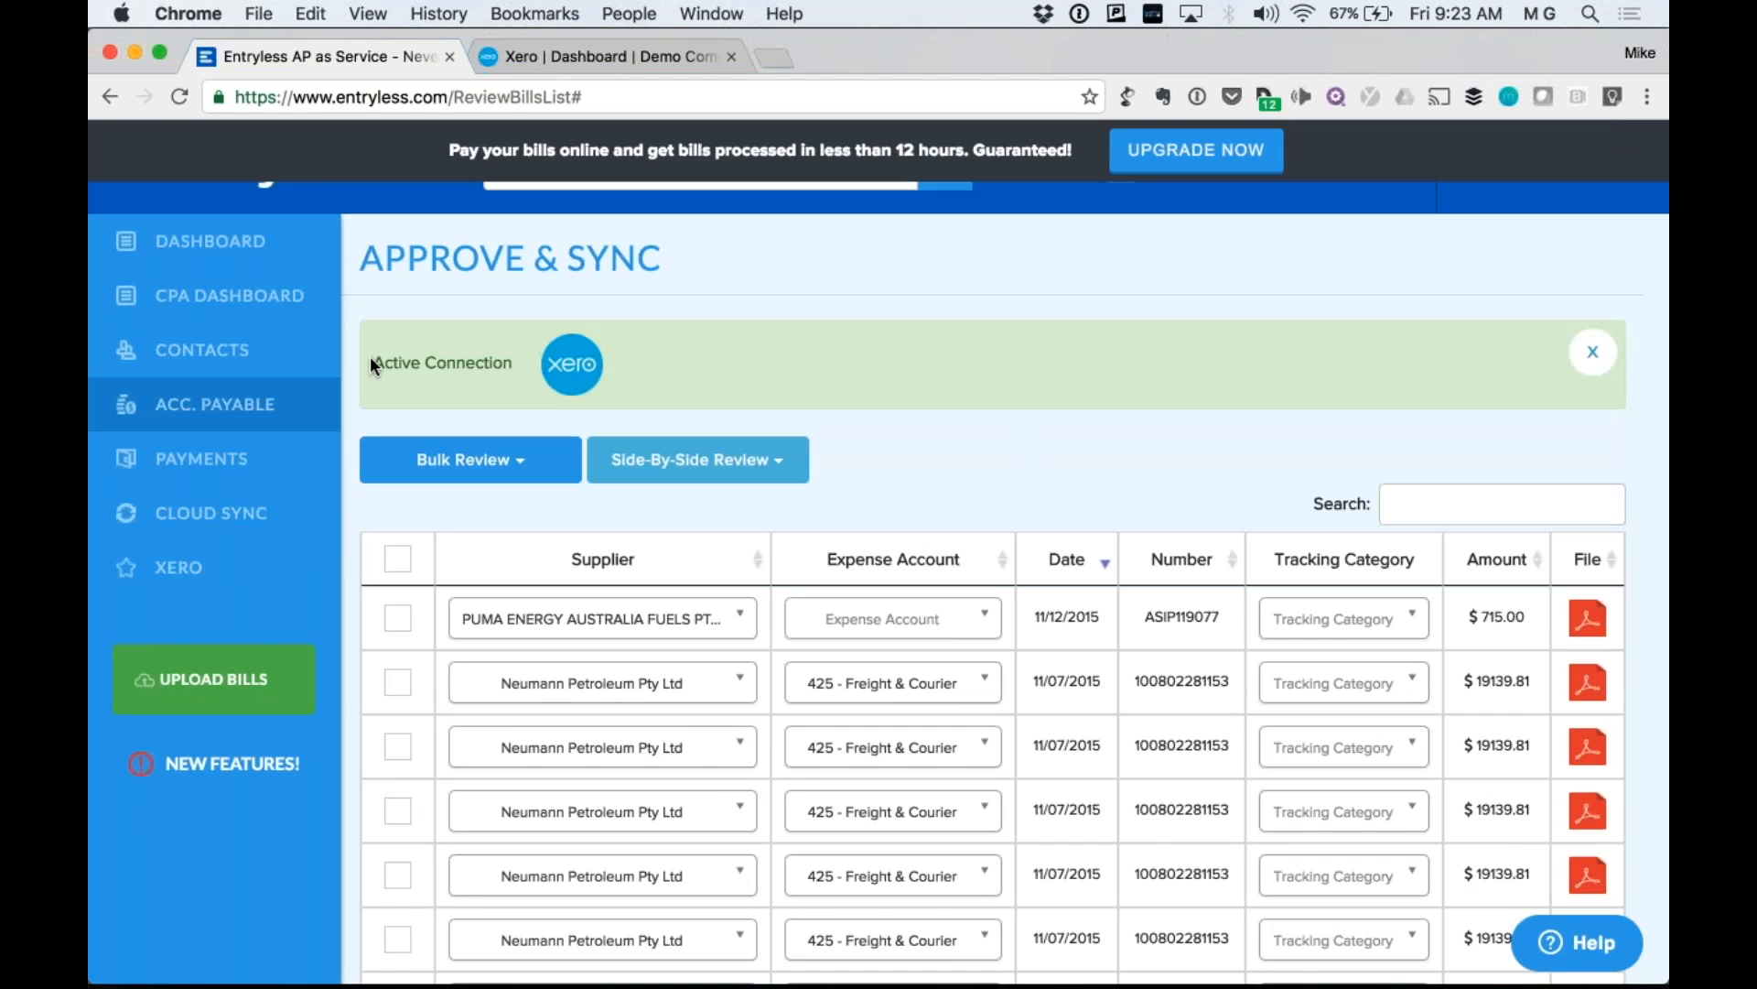
Dismiss the green Xero Active Connection banner.
drag(370, 355, 855, 352)
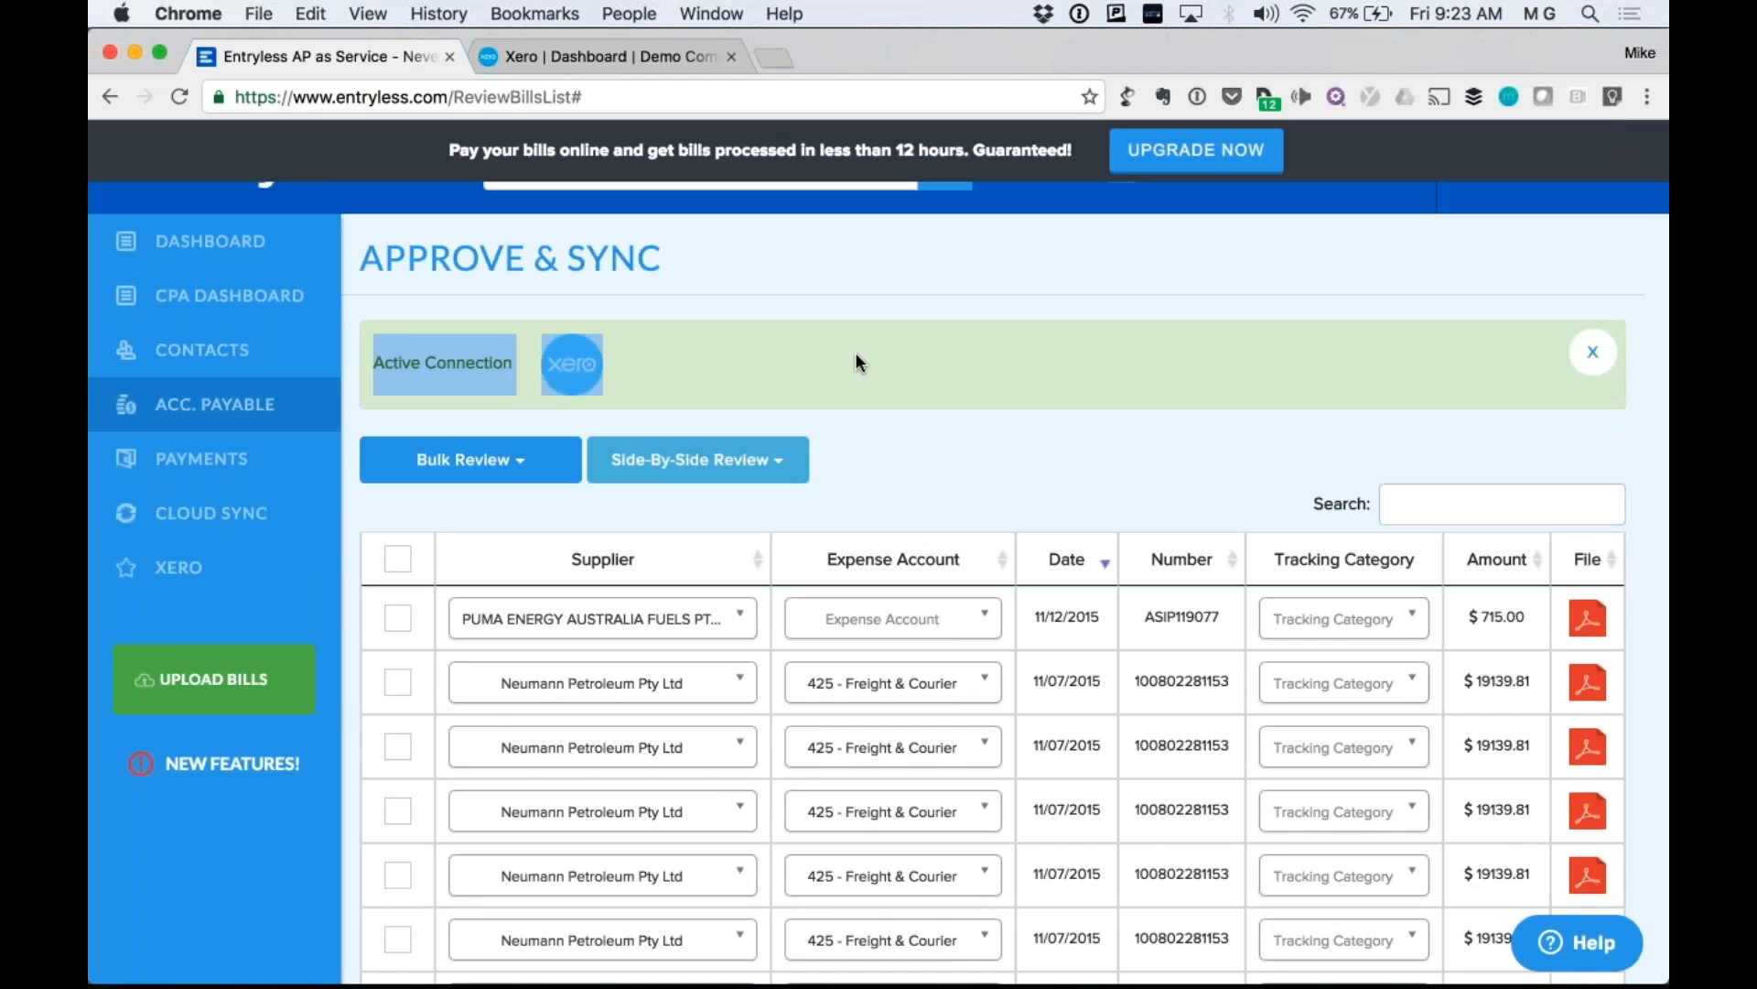
click(1029, 359)
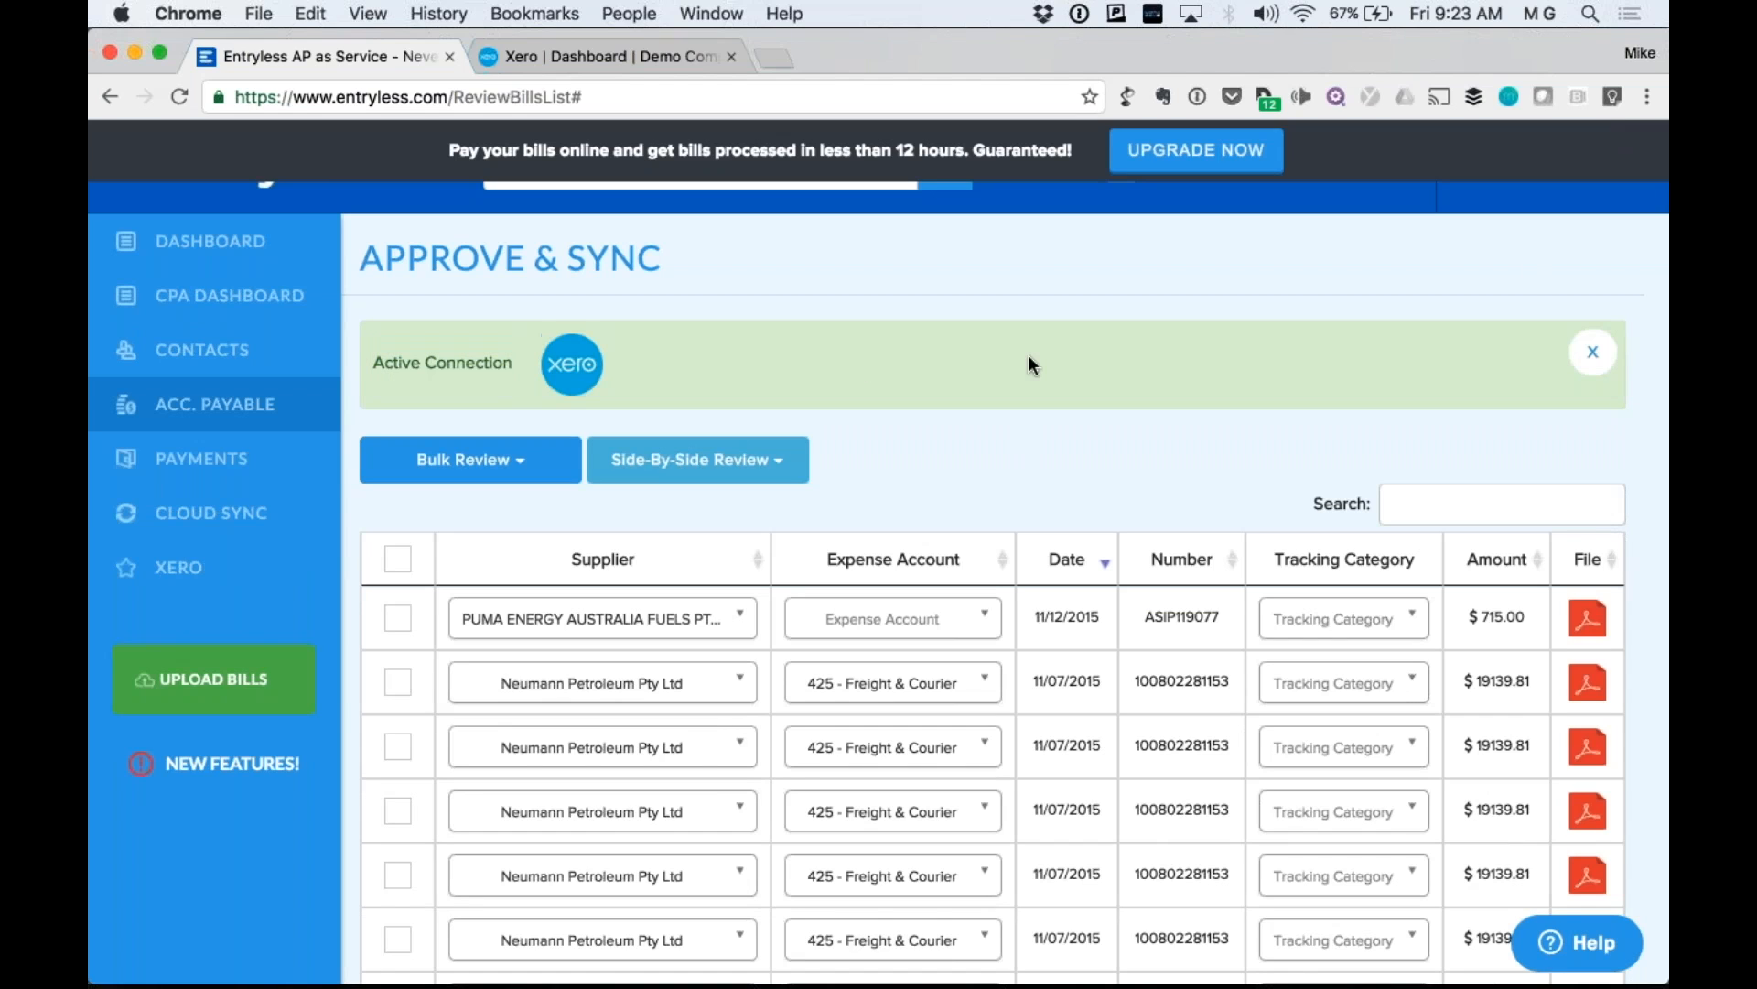
click(1594, 363)
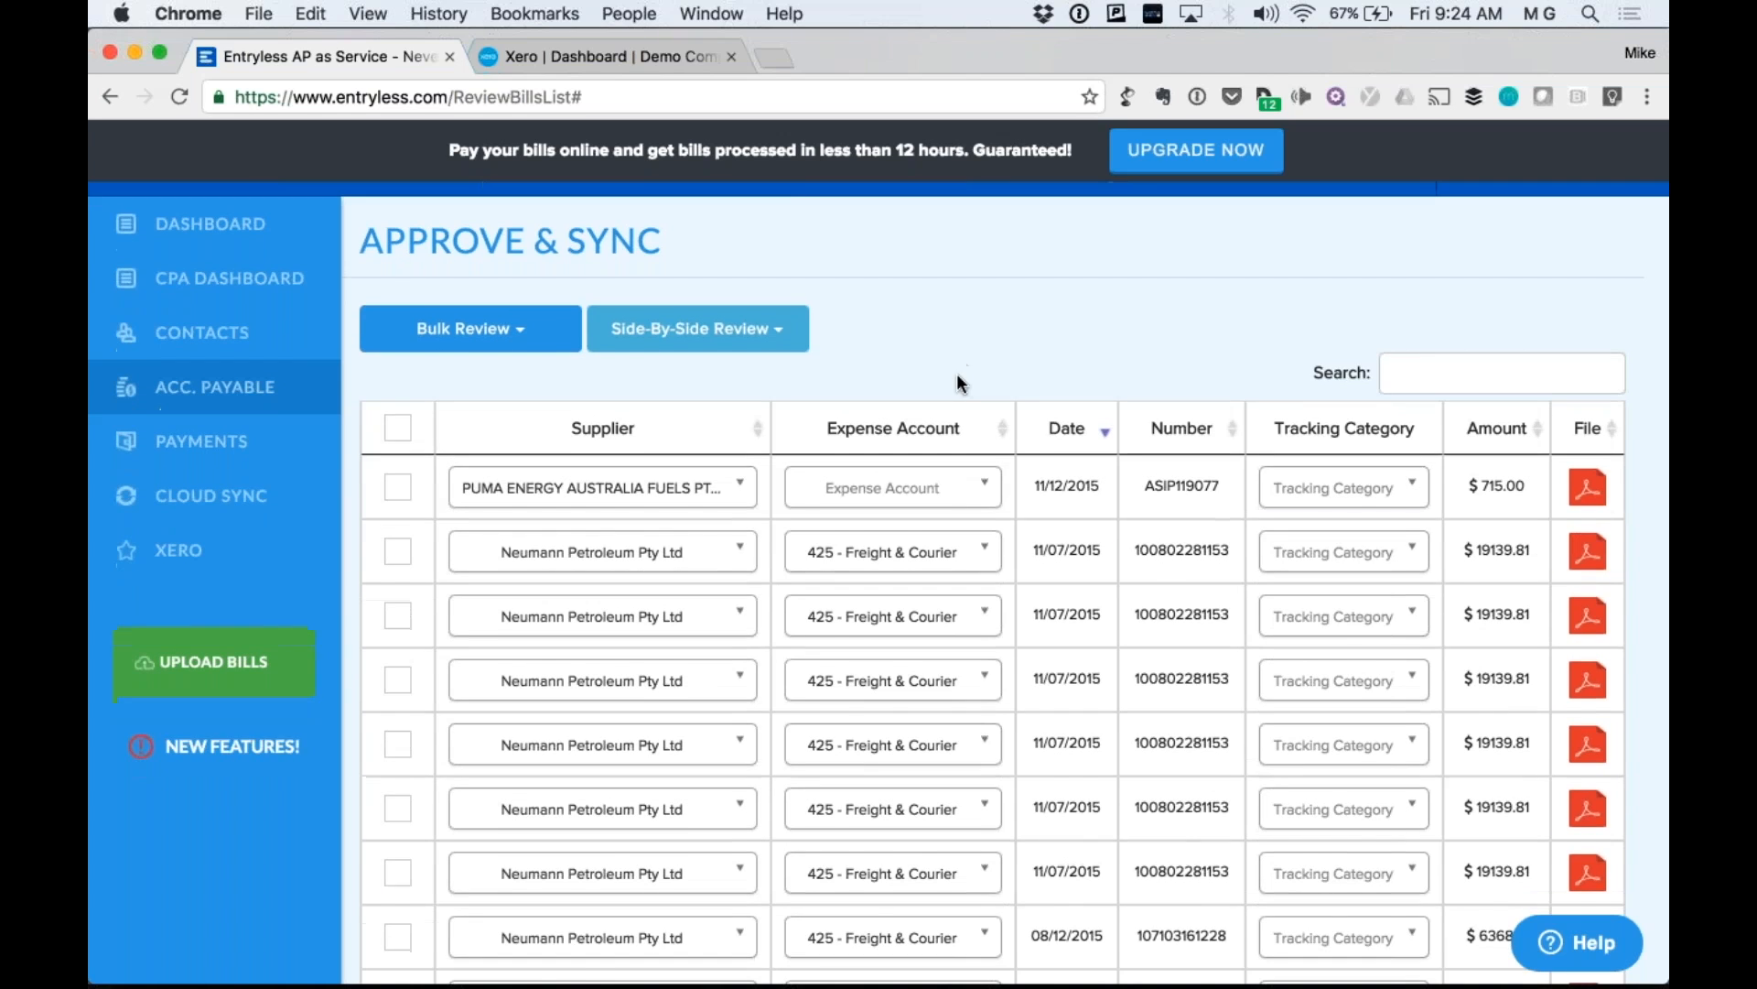
scroll(961, 383, down, 1)
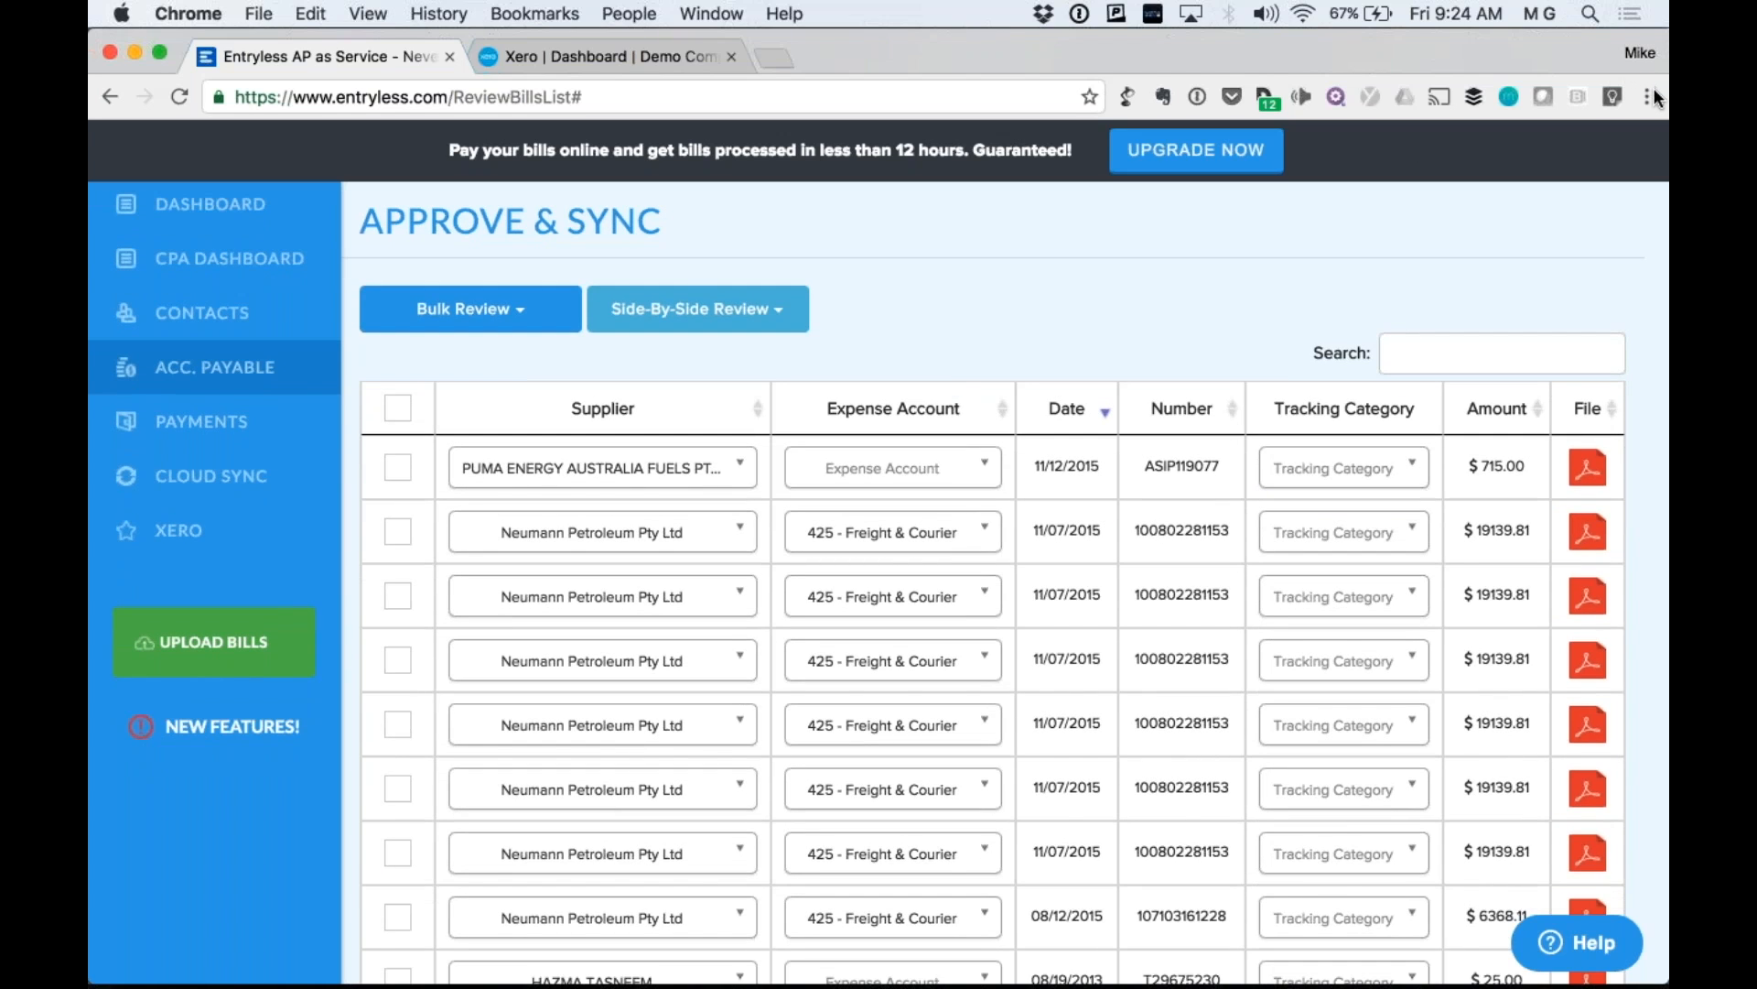
key(super+Tab)
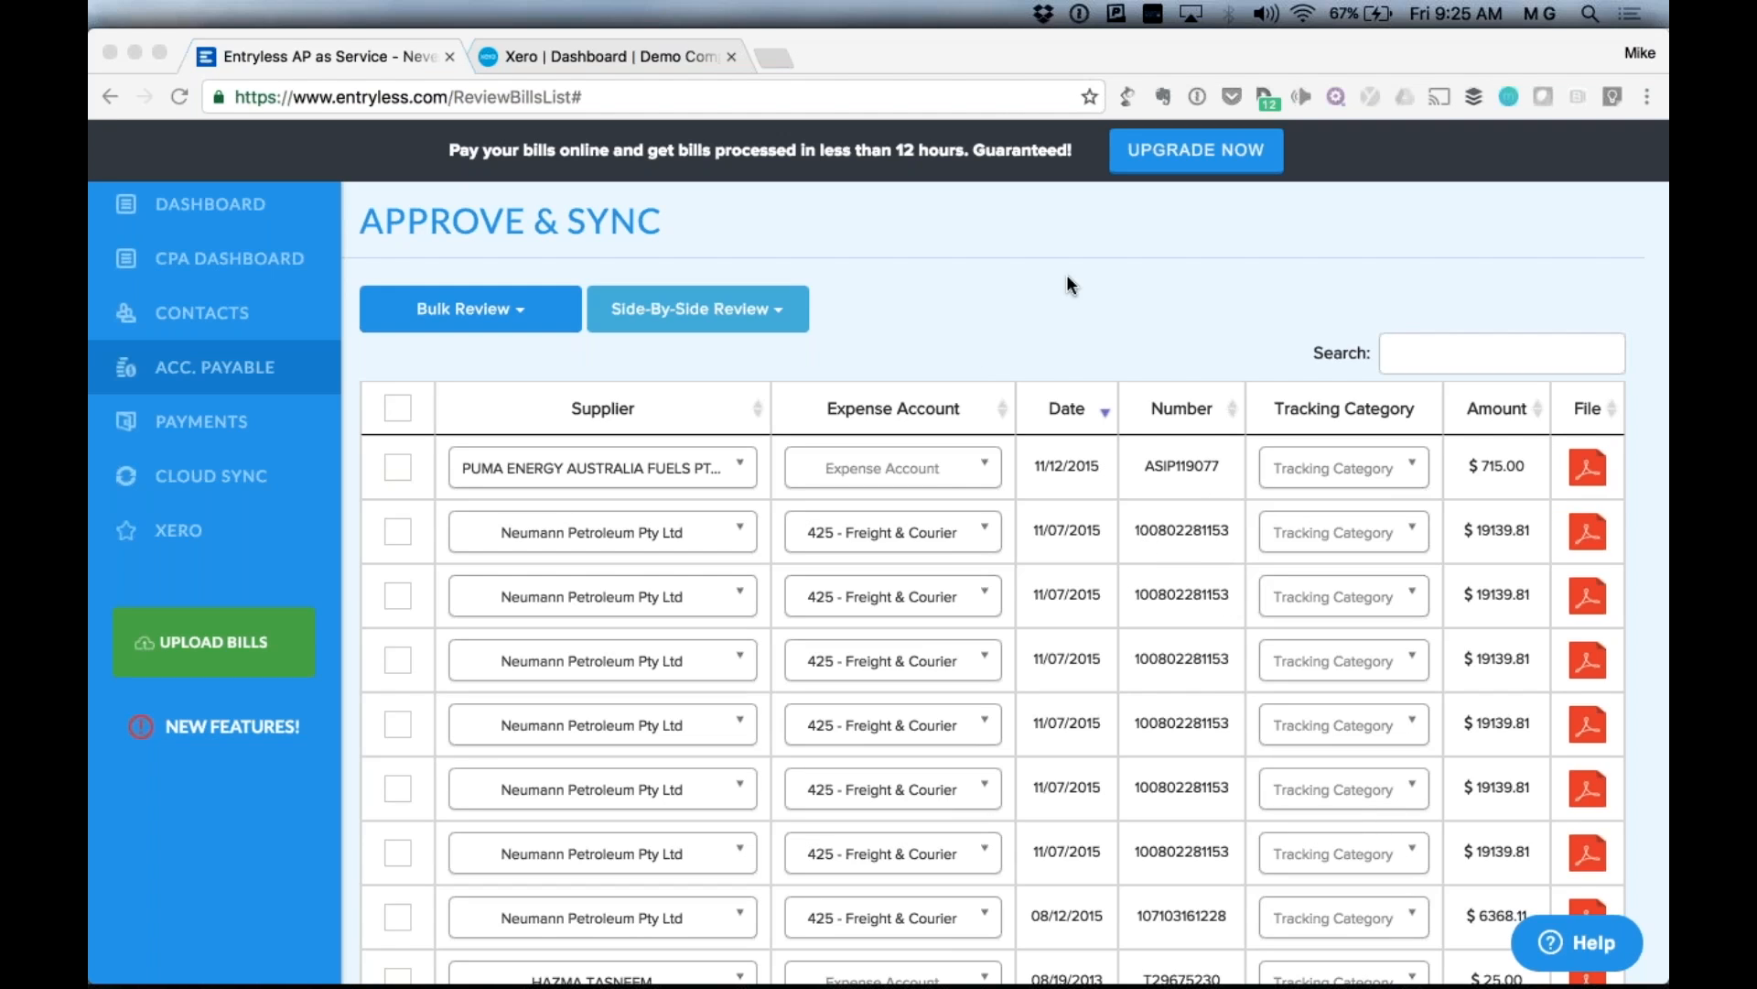
scroll(1087, 468, down, 1)
scroll(1088, 469, up, 2)
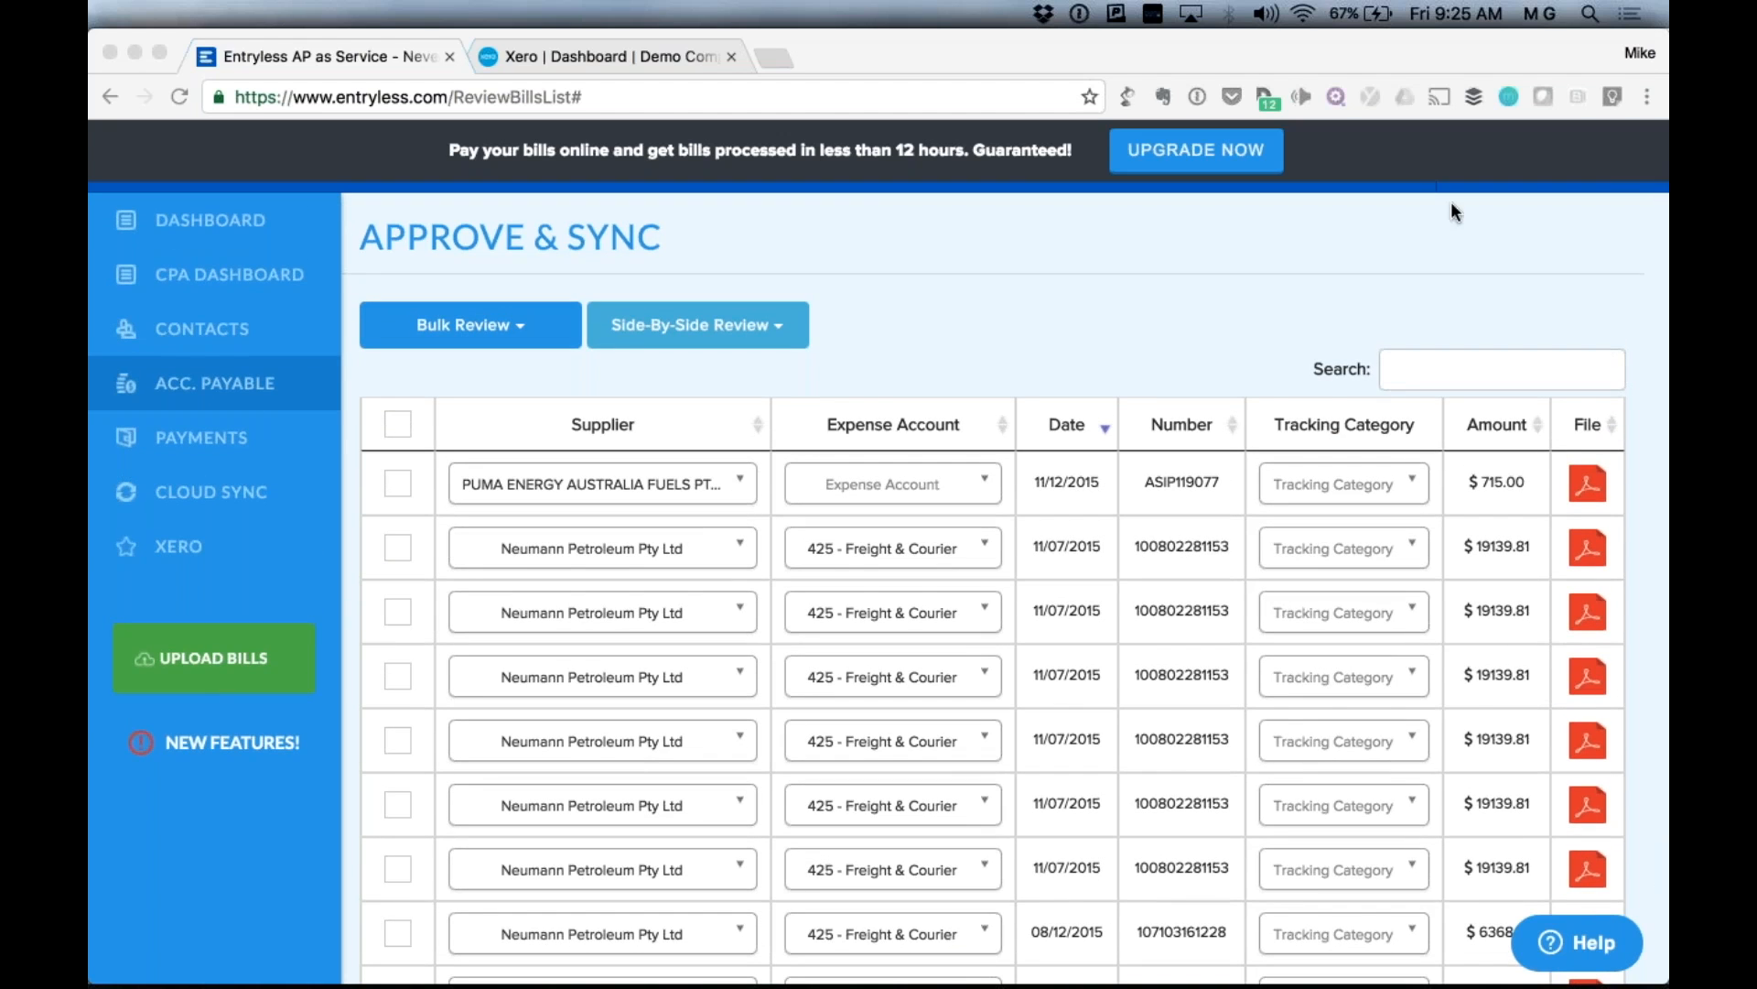
Tick the PUMA ENERGY bill ASIP119077 and open only it via Side-By-Side Review > Selected.
click(397, 482)
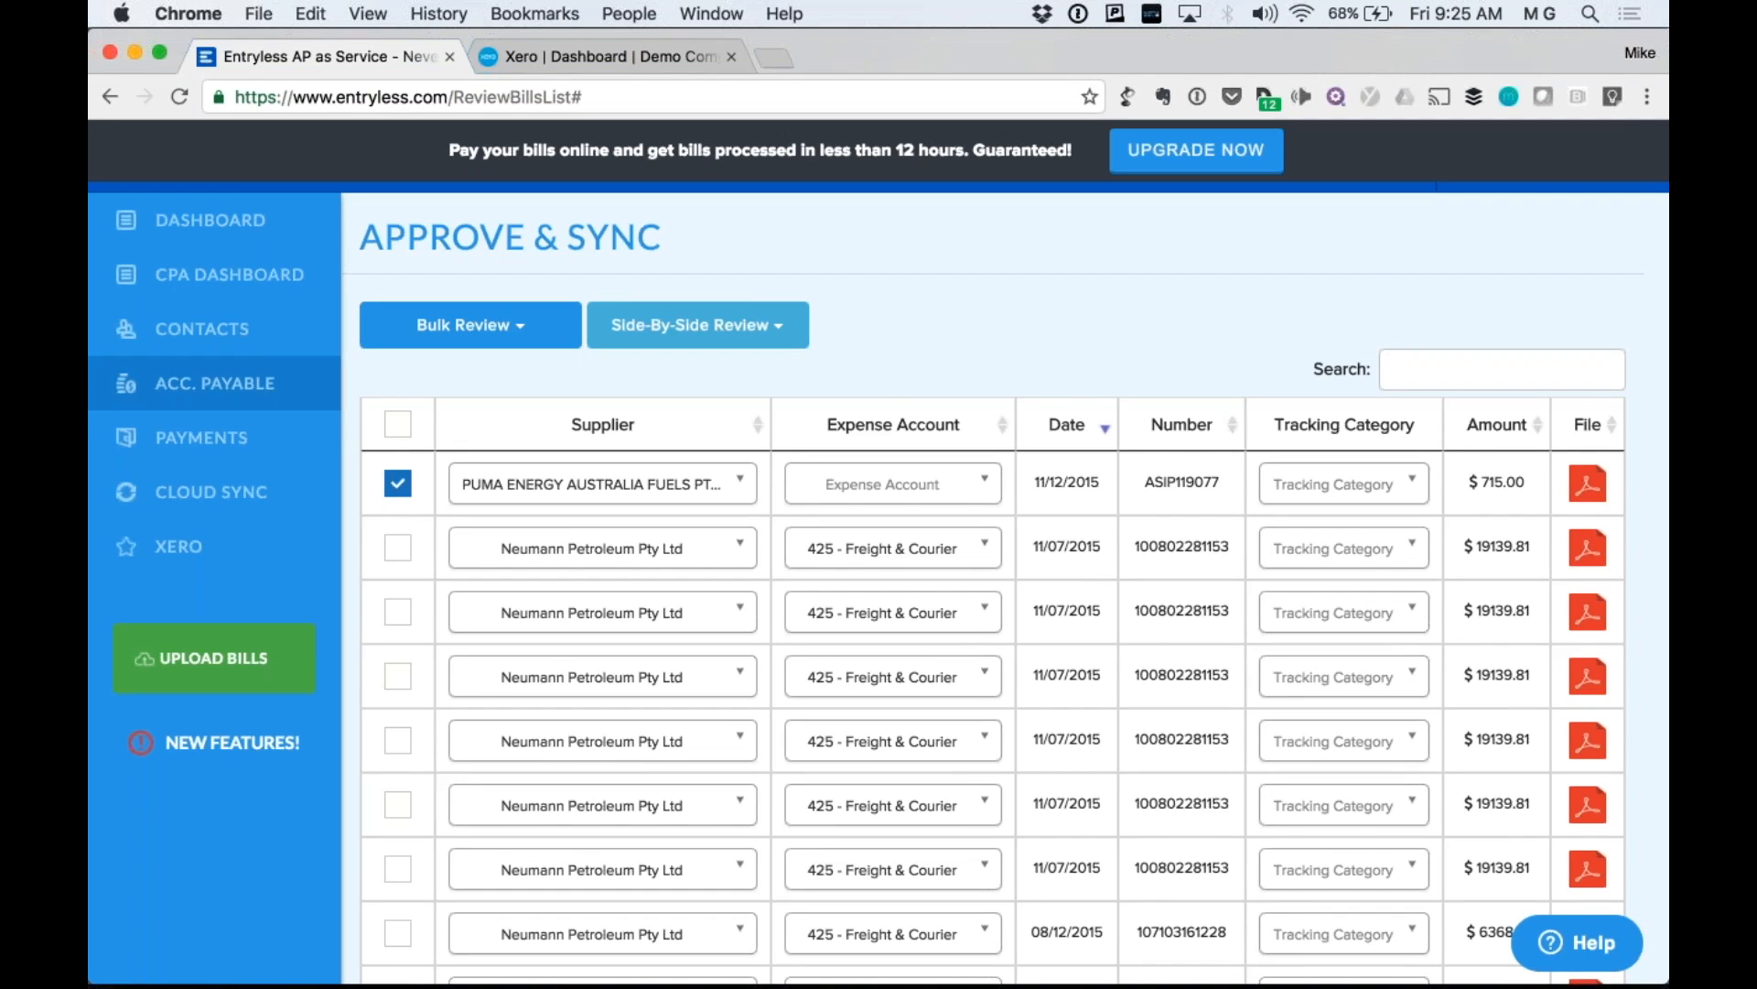
click(737, 334)
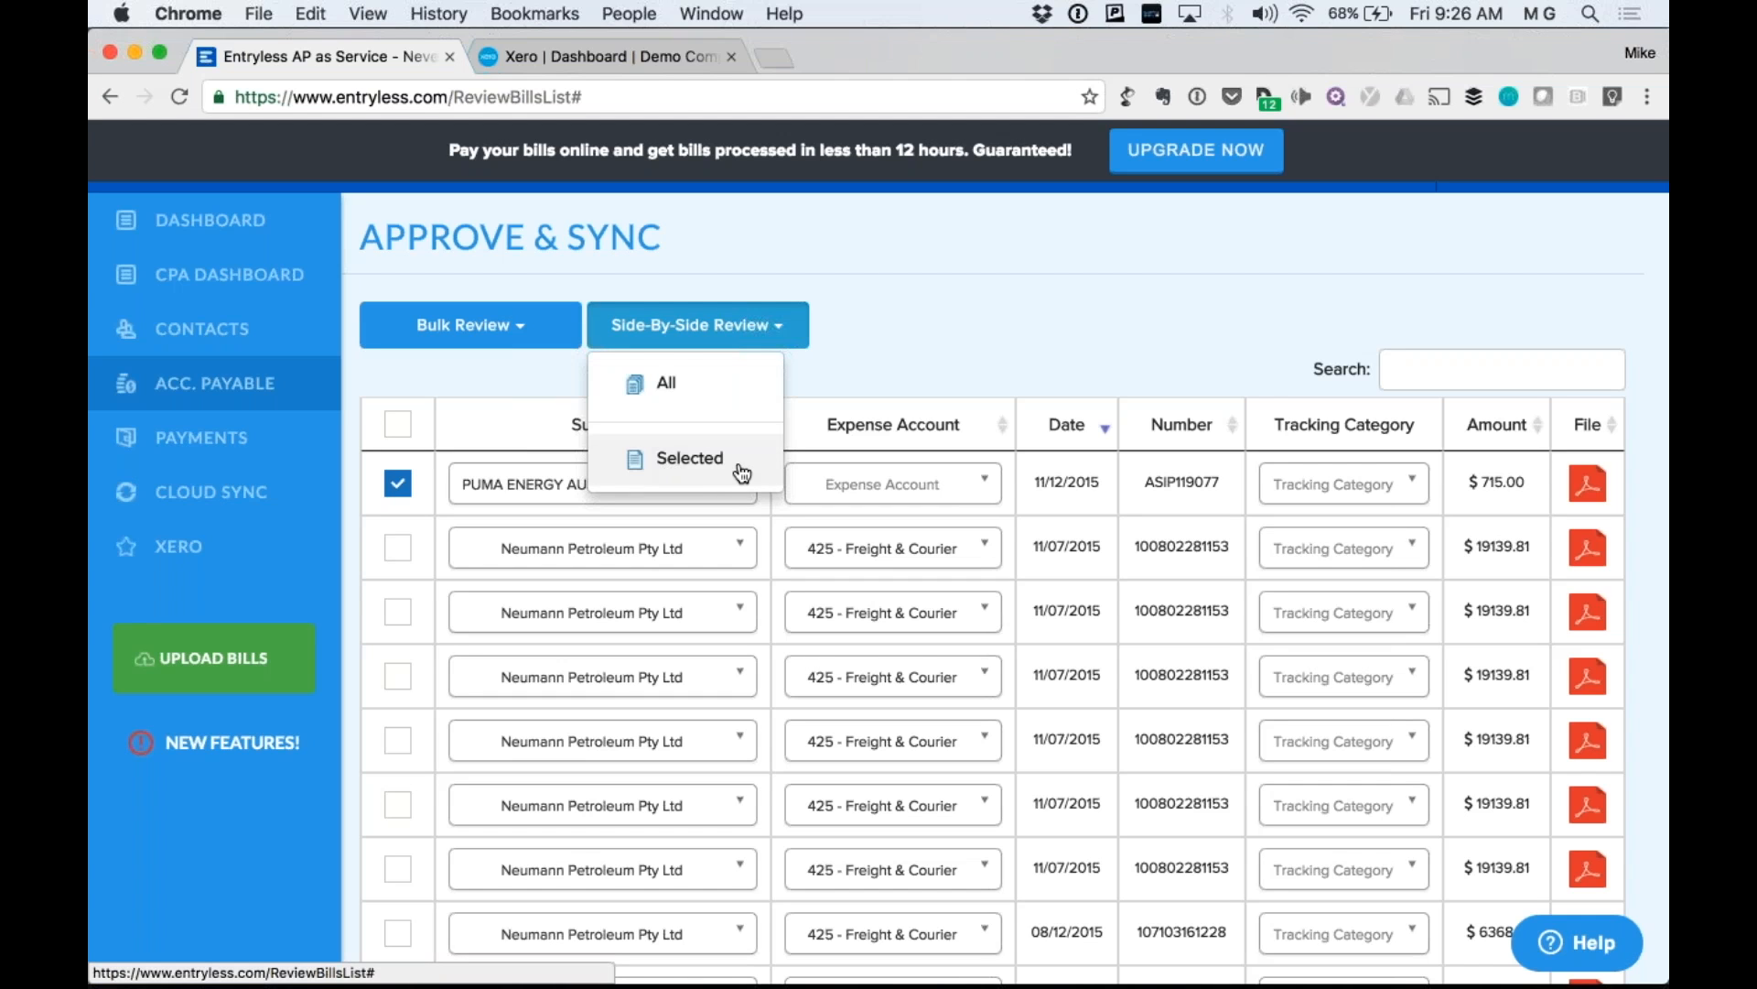
click(937, 355)
scroll(937, 355, down, 3)
scroll(937, 457, up, 5)
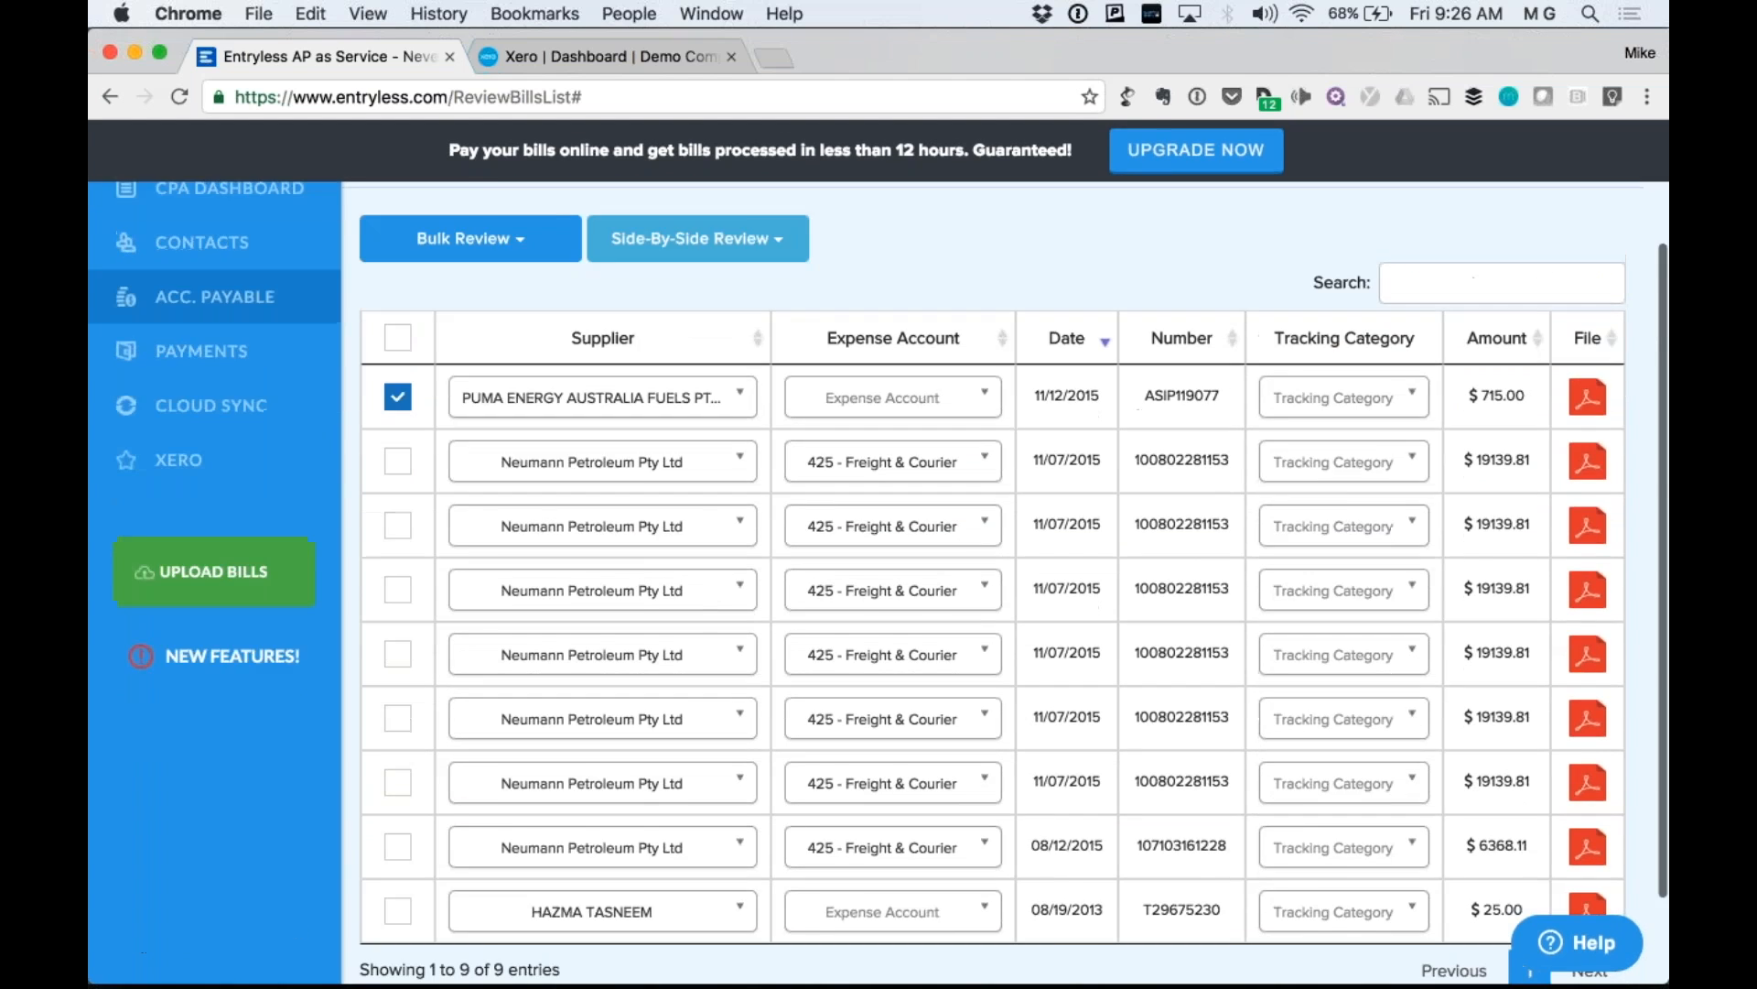
click(698, 399)
click(765, 515)
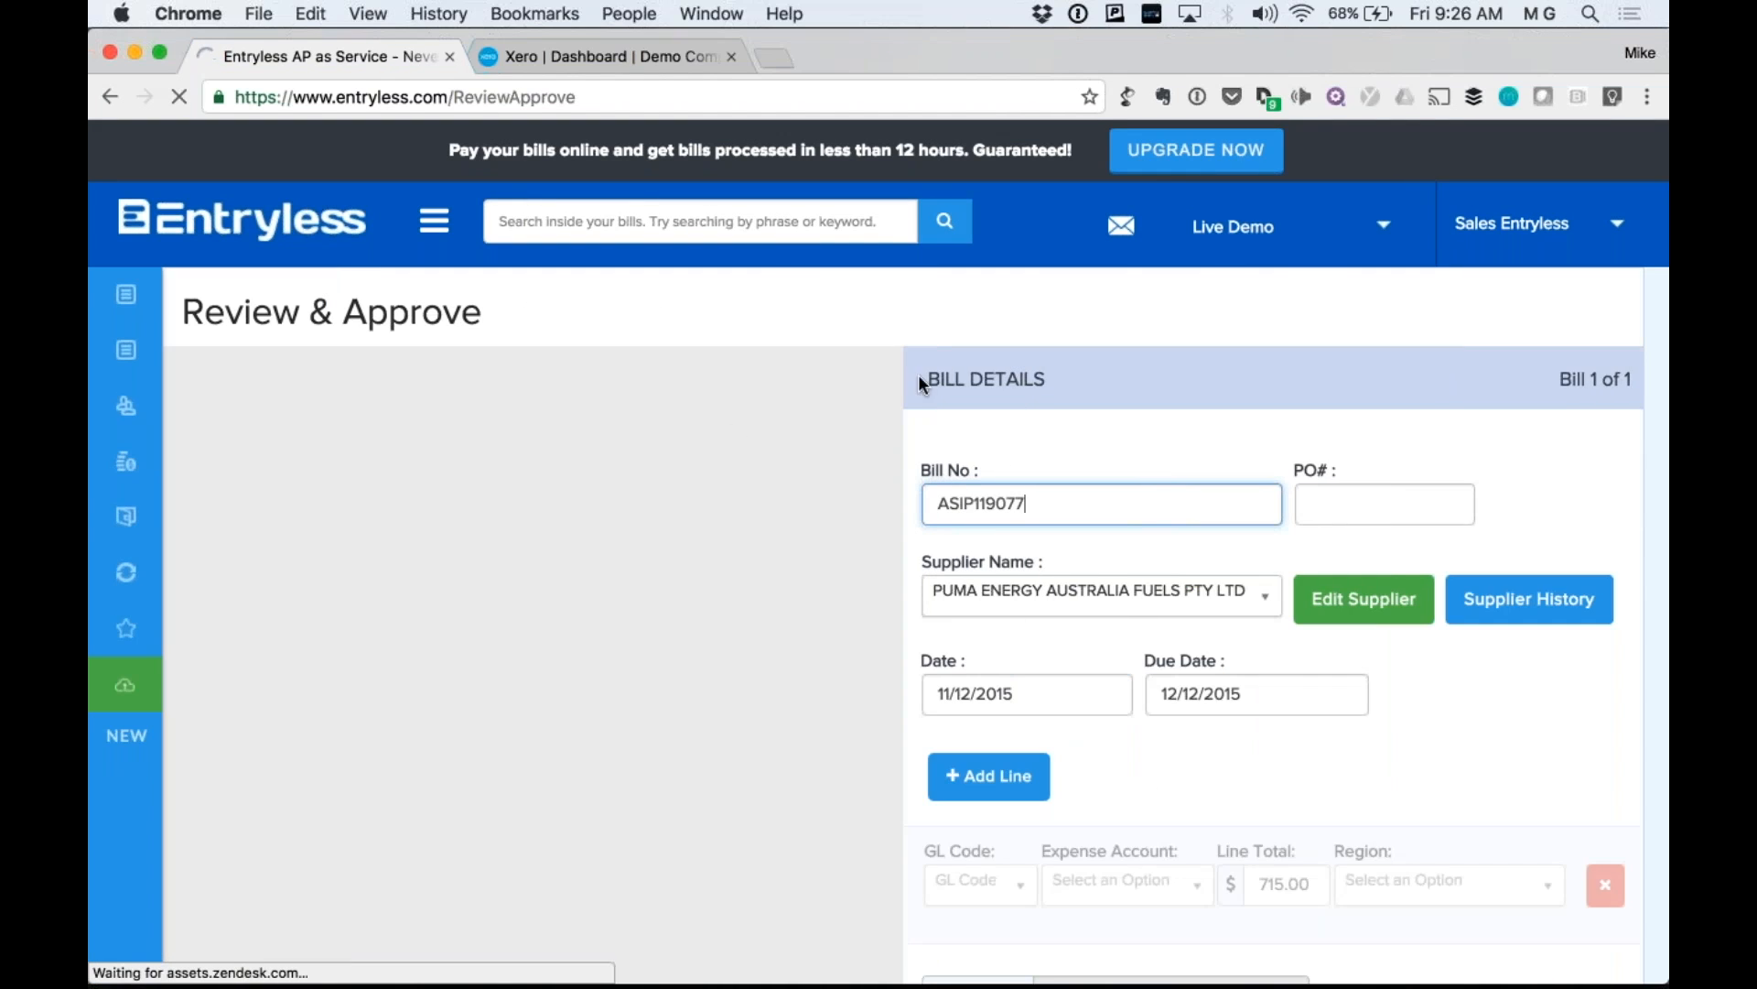
scroll(663, 653, down, 5)
scroll(663, 654, up, 2)
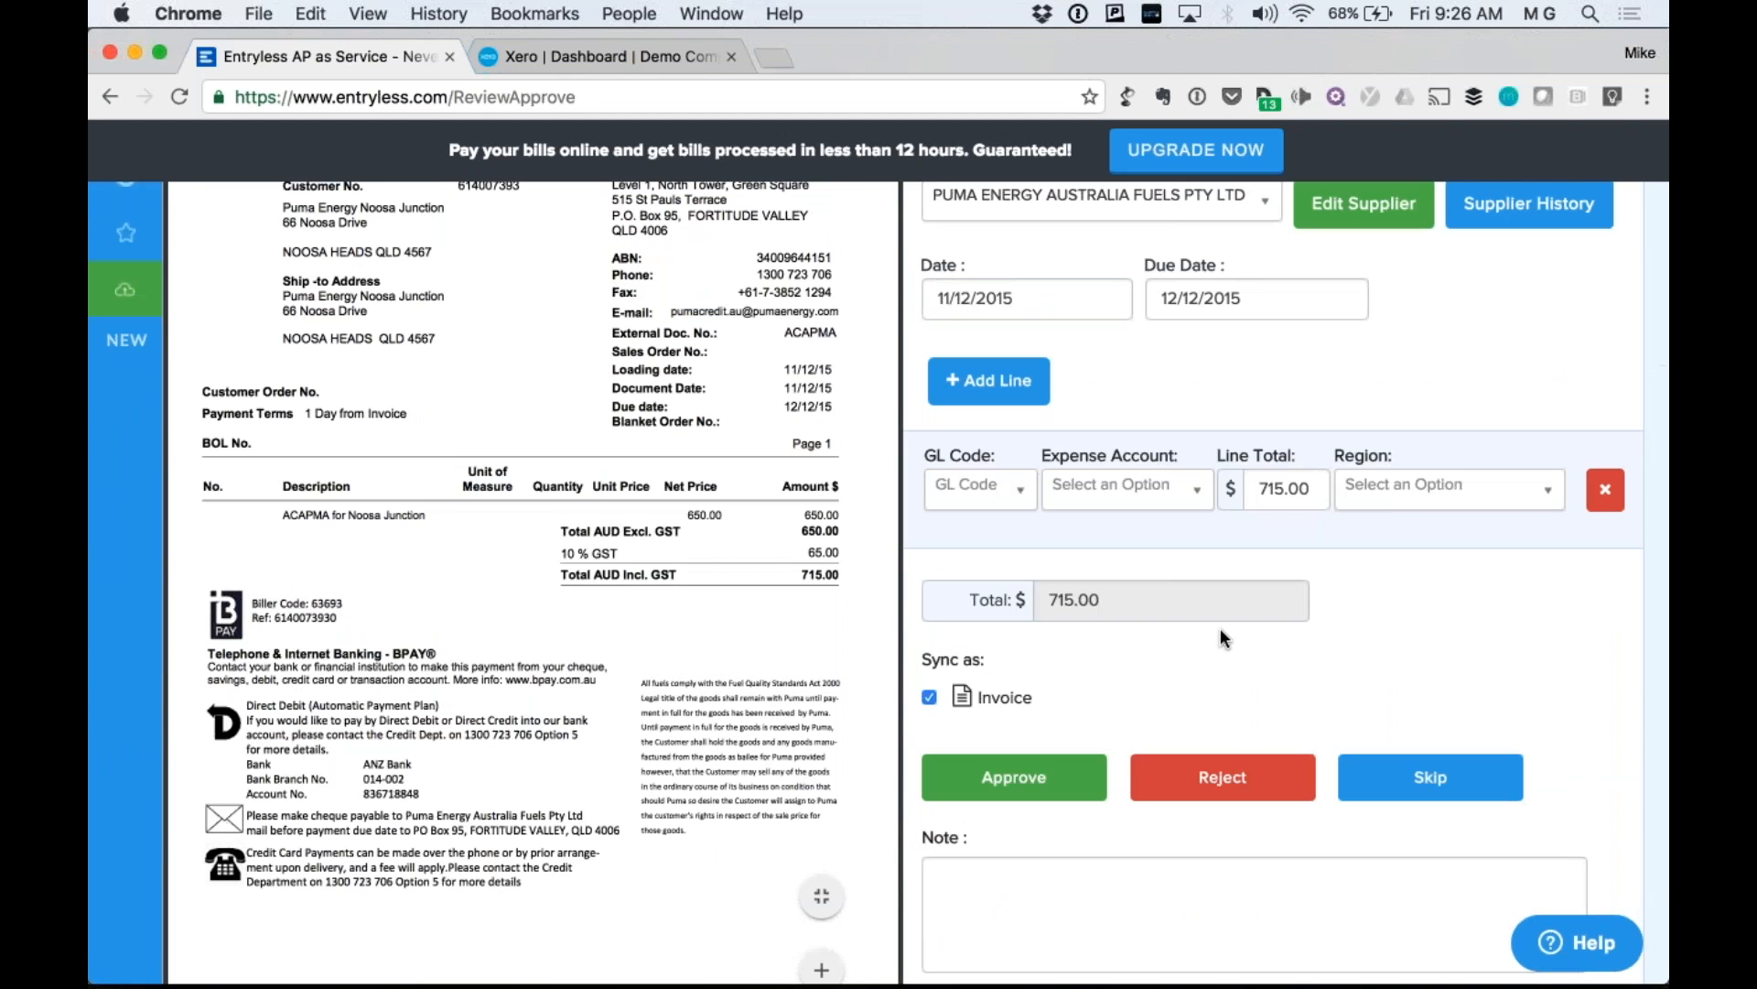
scroll(1221, 629, up, 3)
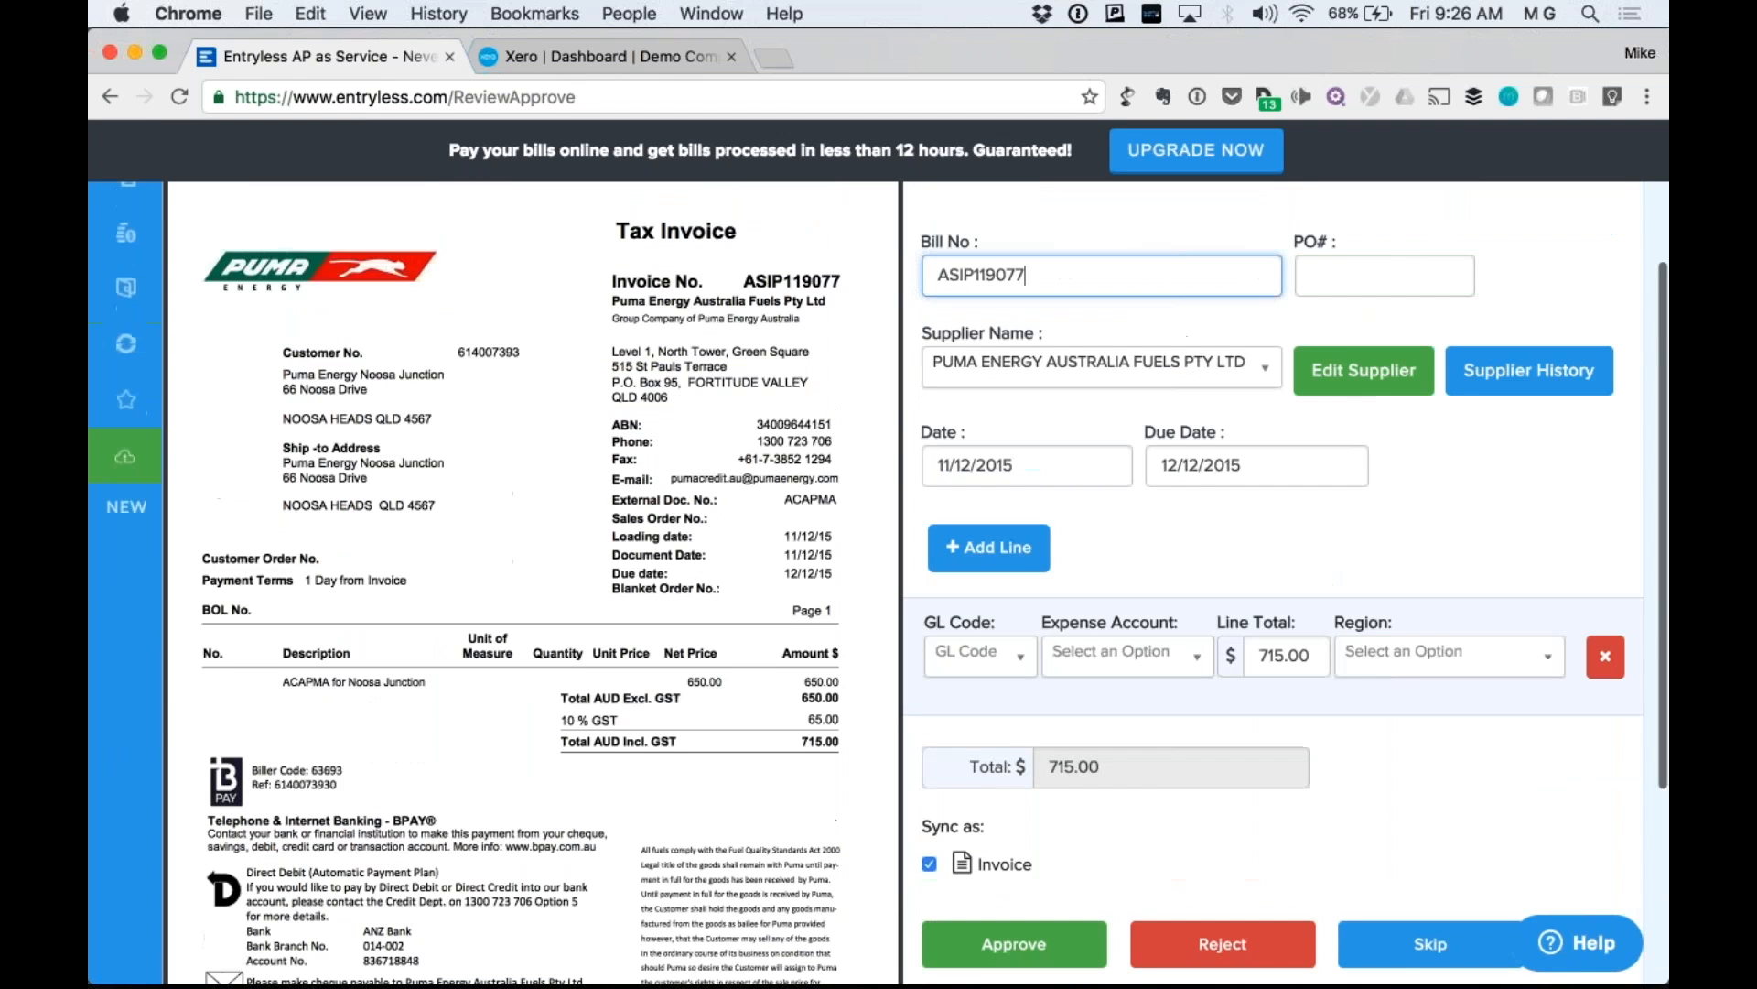
scroll(903, 583, up, 2)
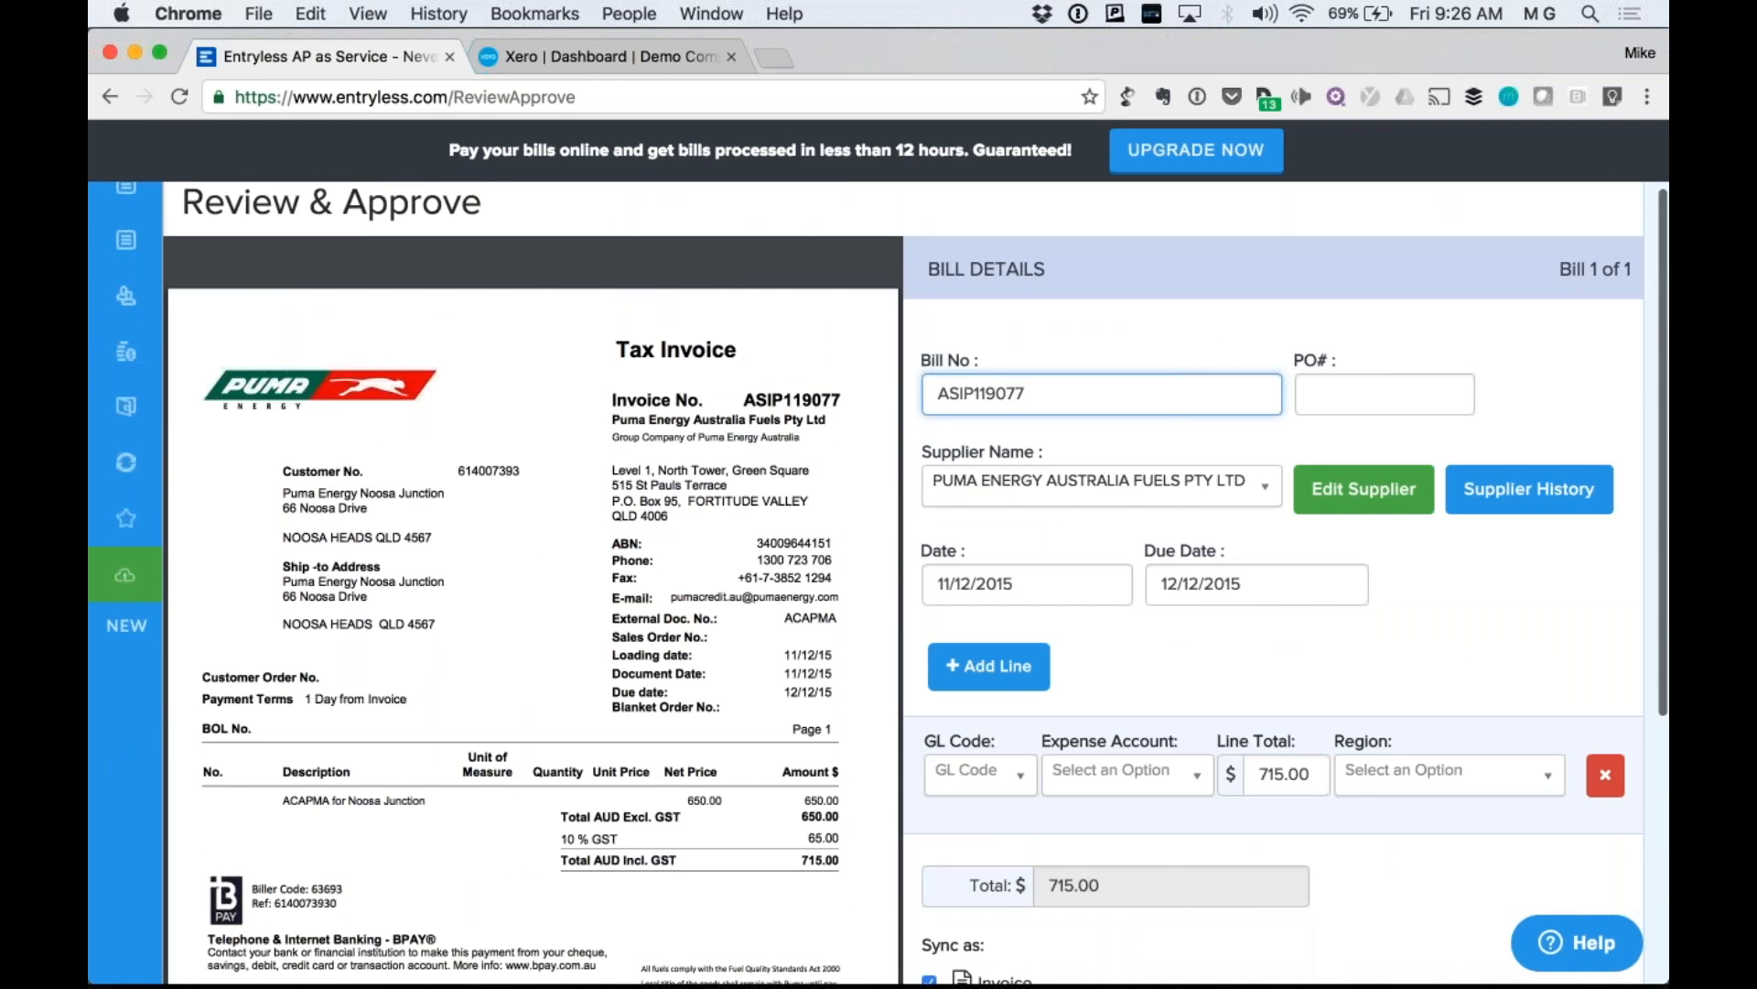
scroll(1197, 696, down, 4)
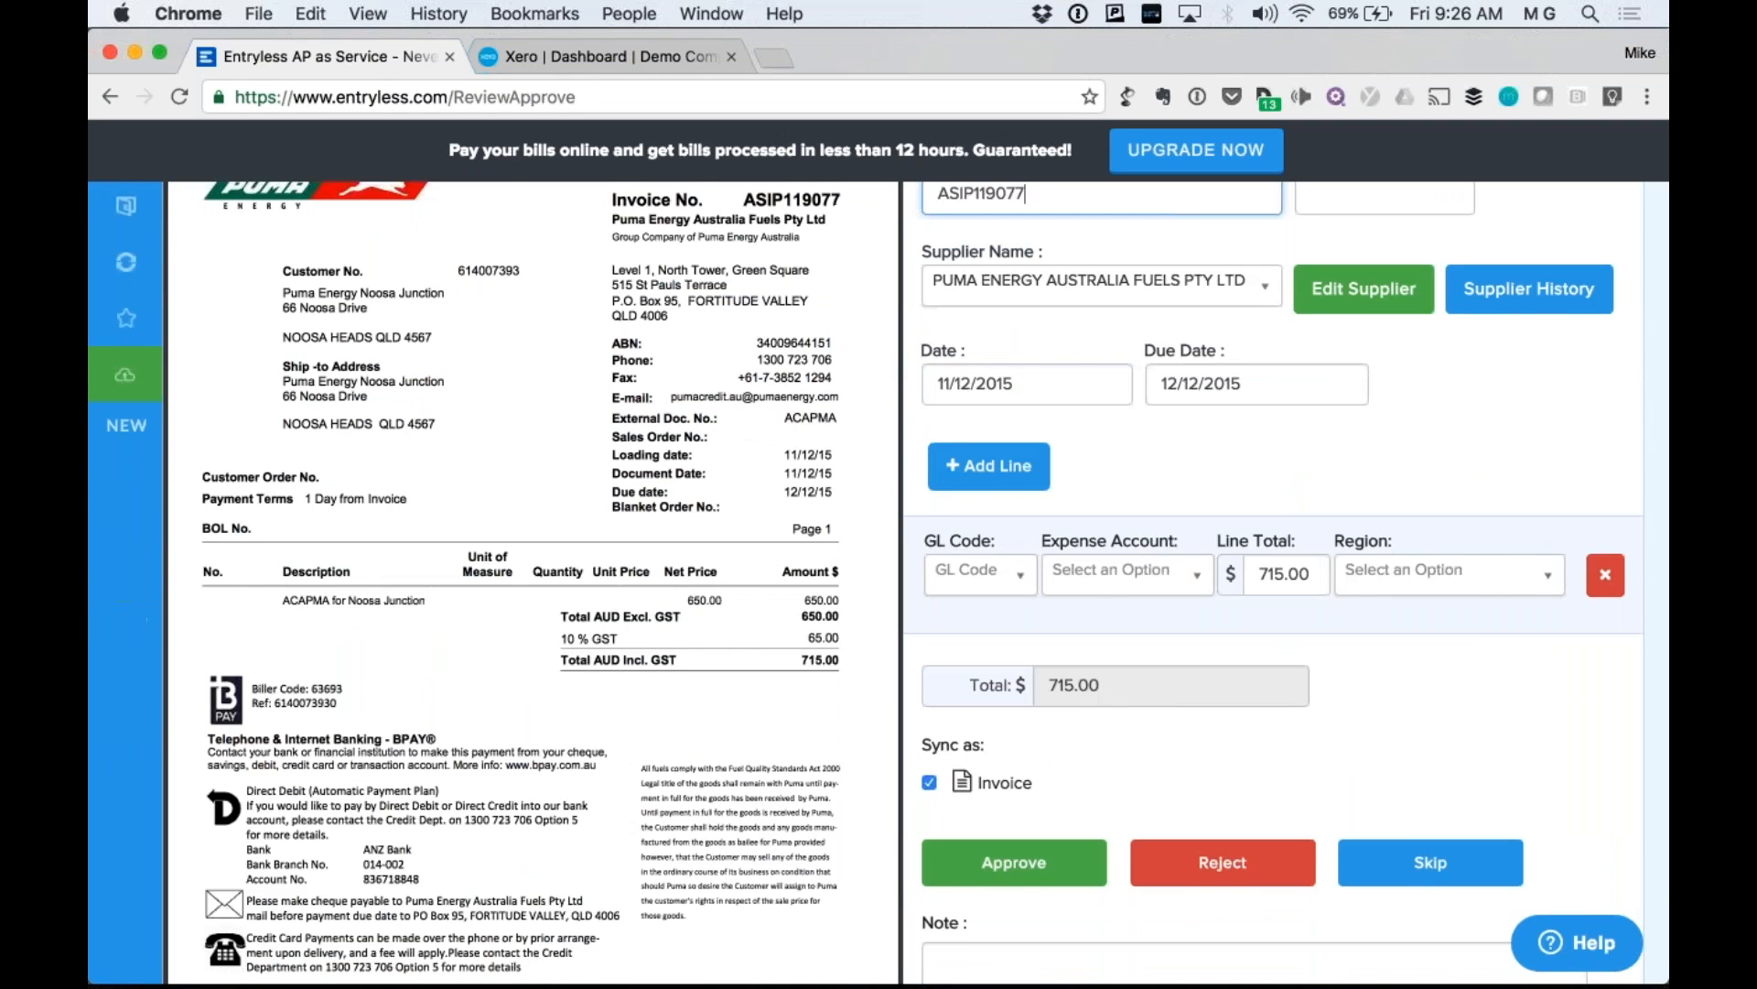
scroll(1199, 697, down, 1)
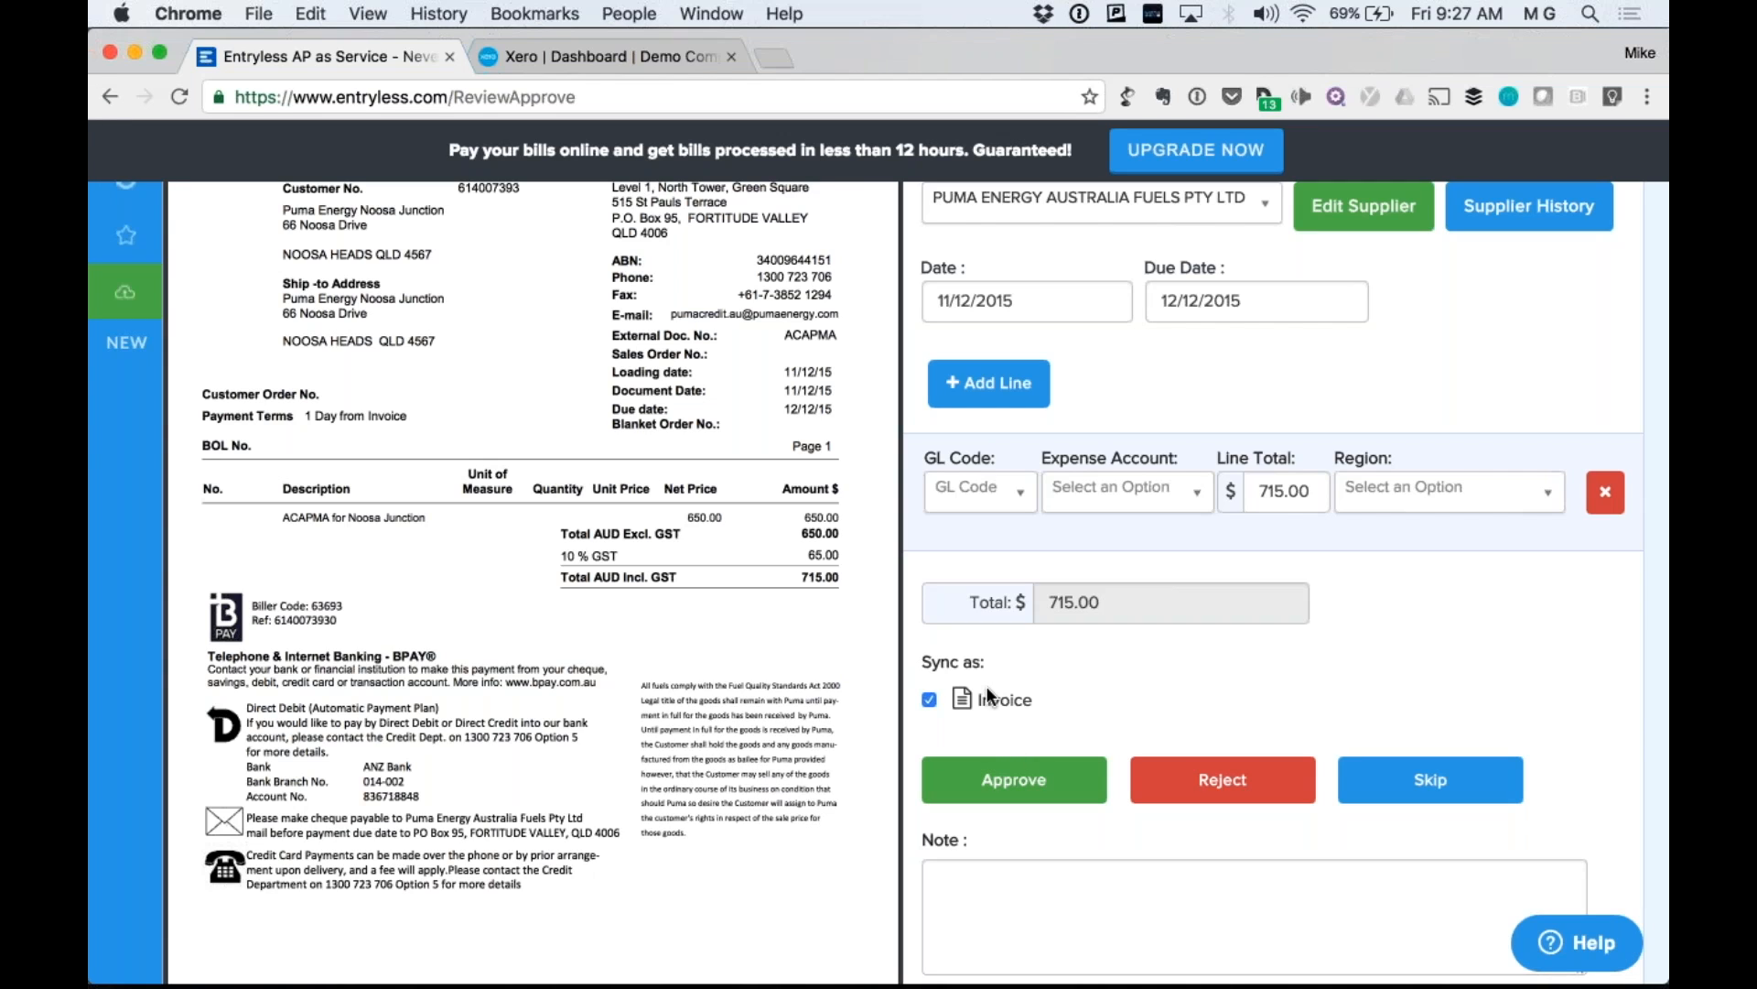
Code the bill line to 400 Advertising with region North.
scroll(1179, 694, down, 1)
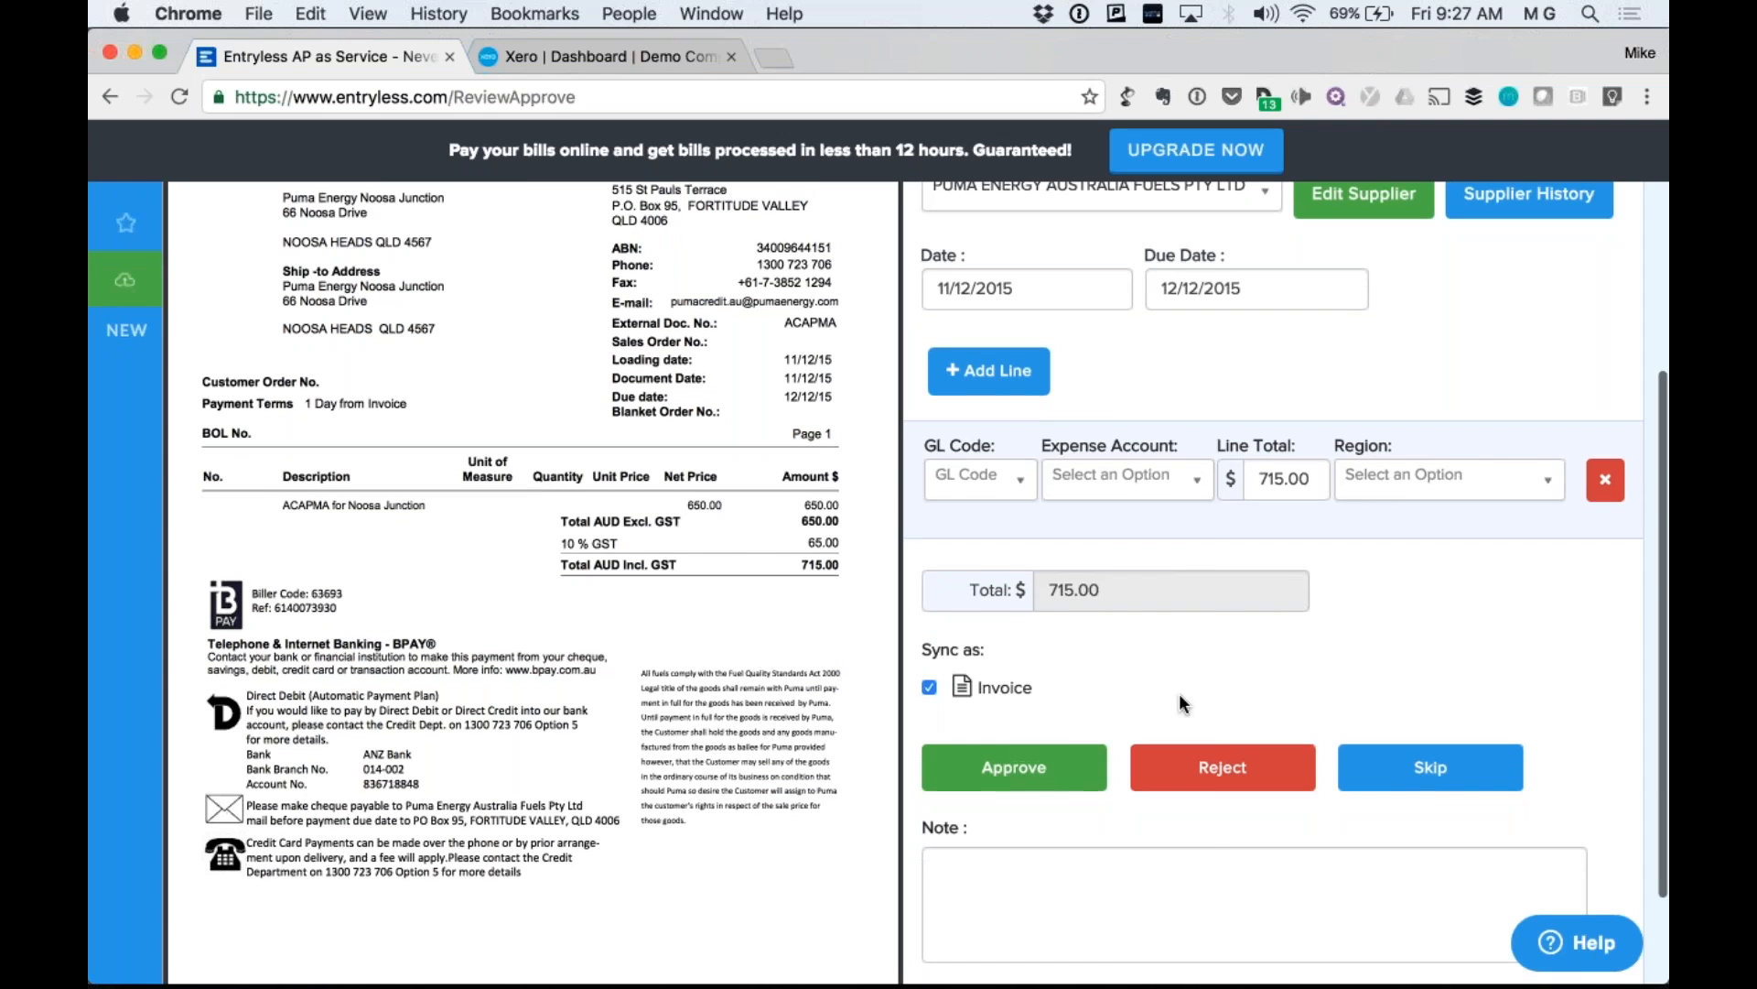
click(1129, 480)
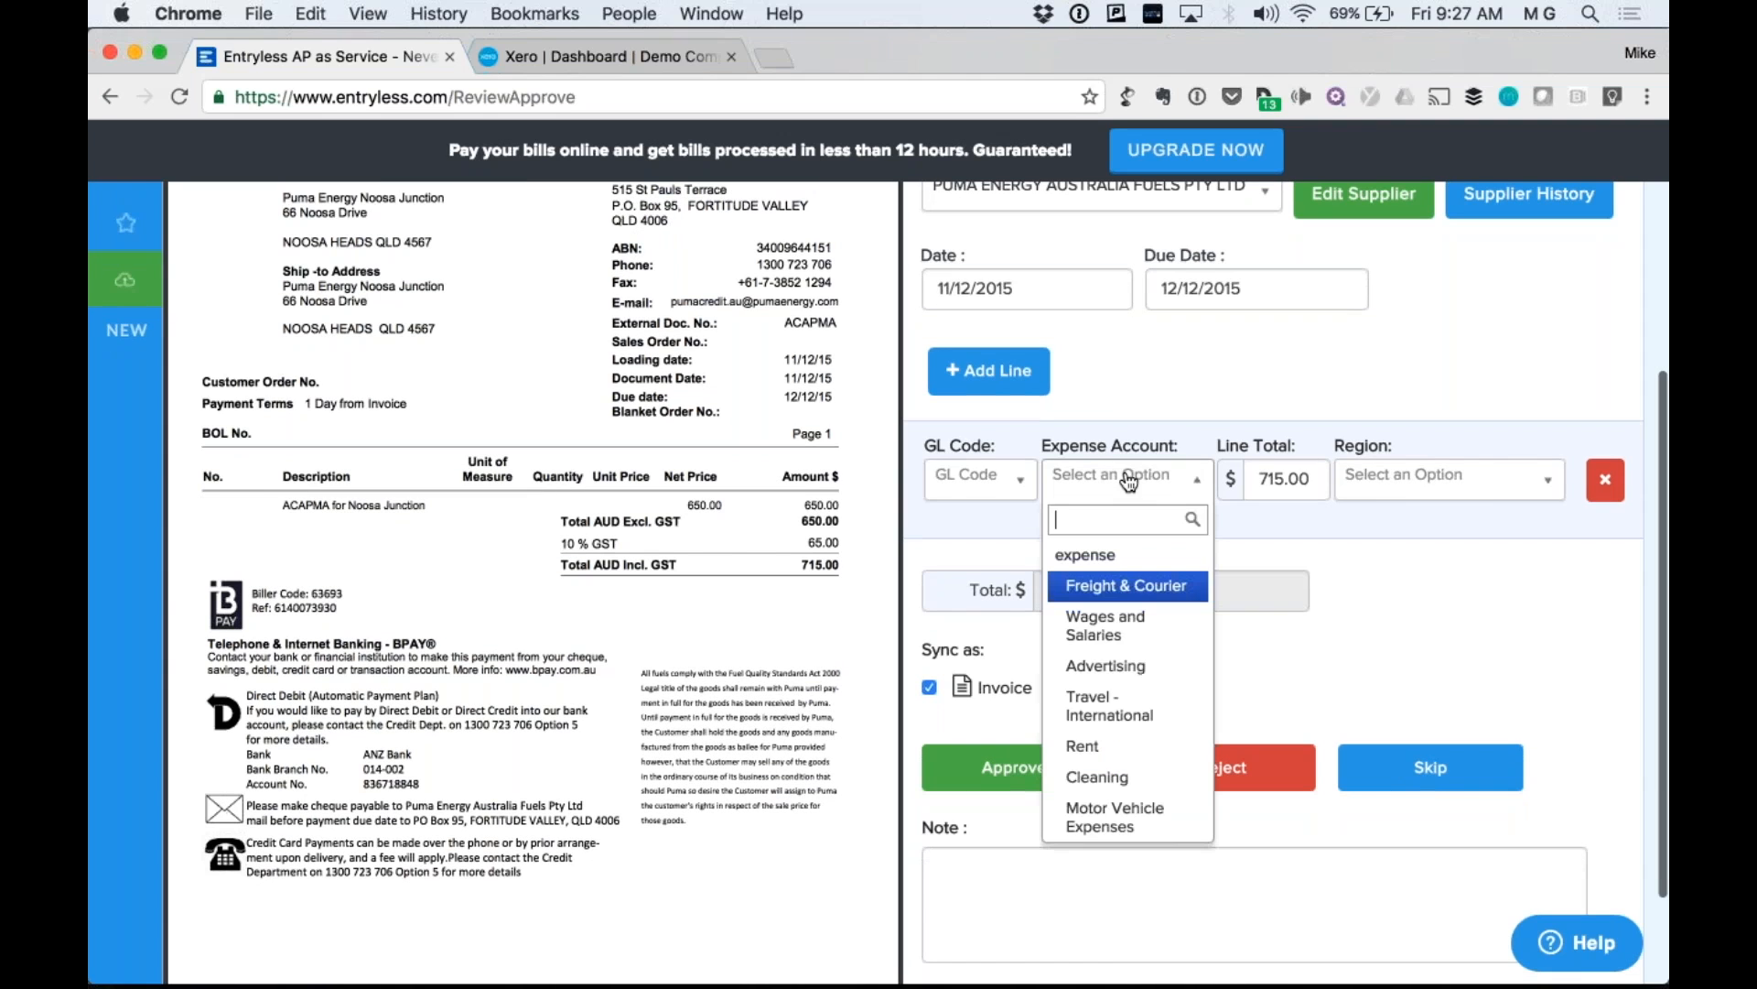
click(1155, 666)
click(1439, 493)
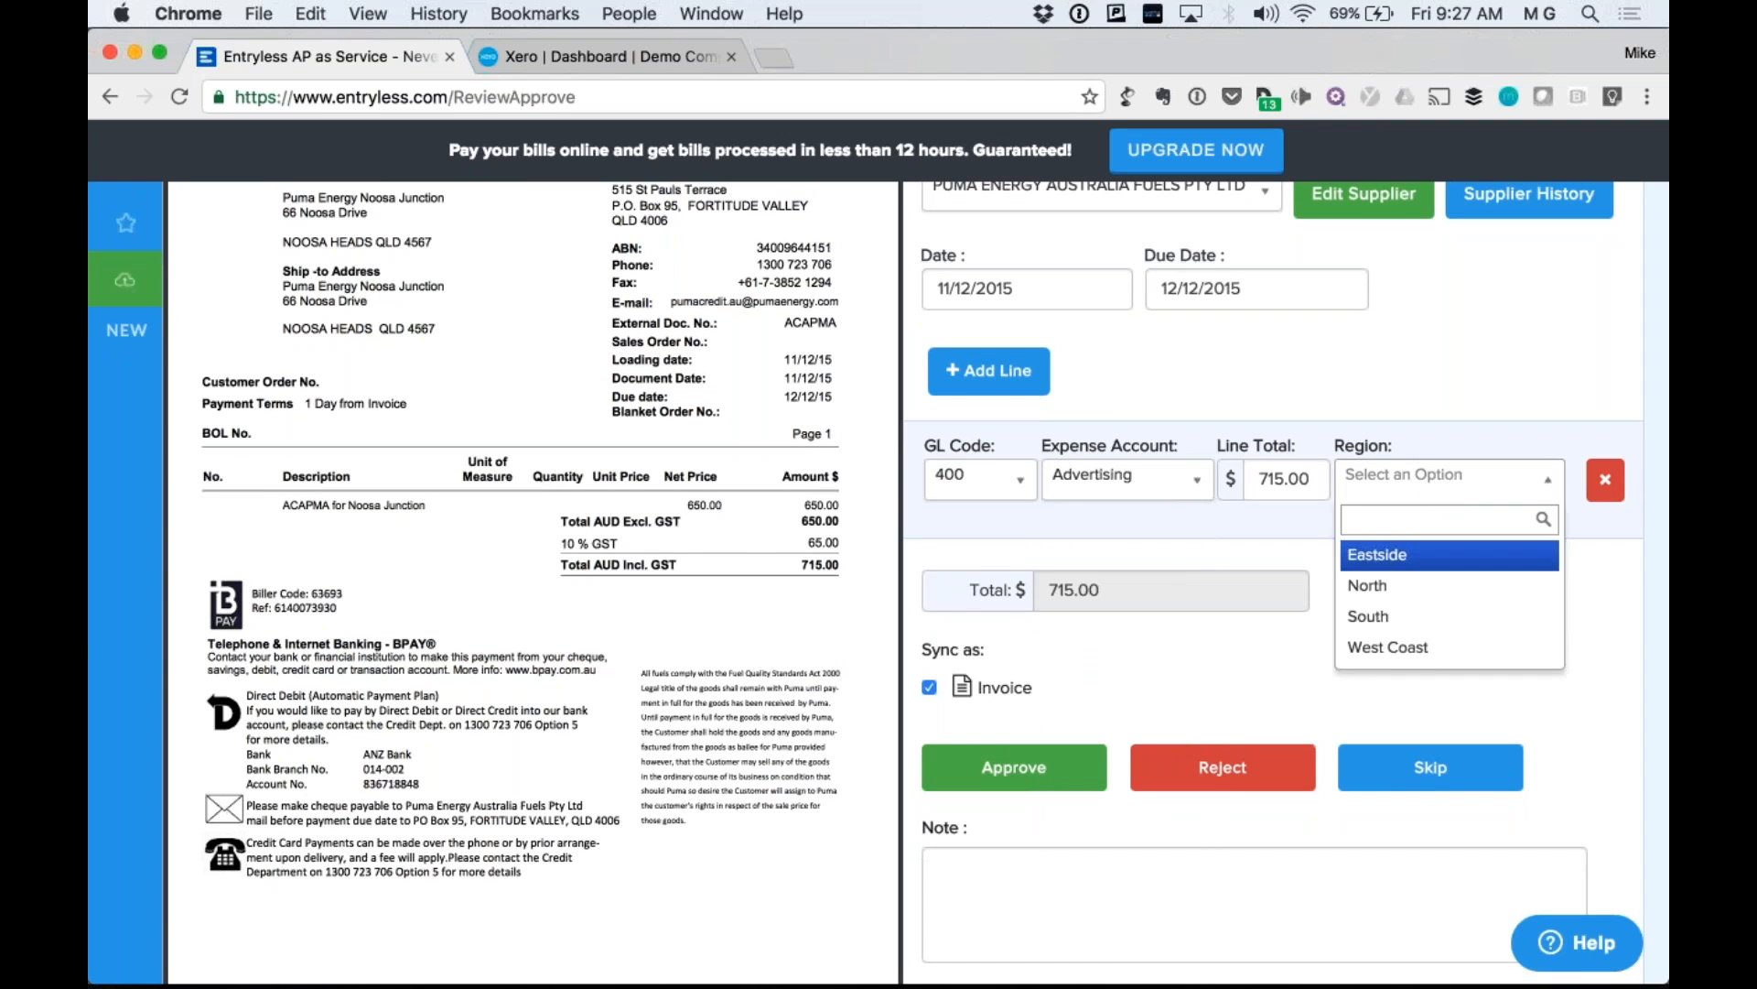
click(1424, 584)
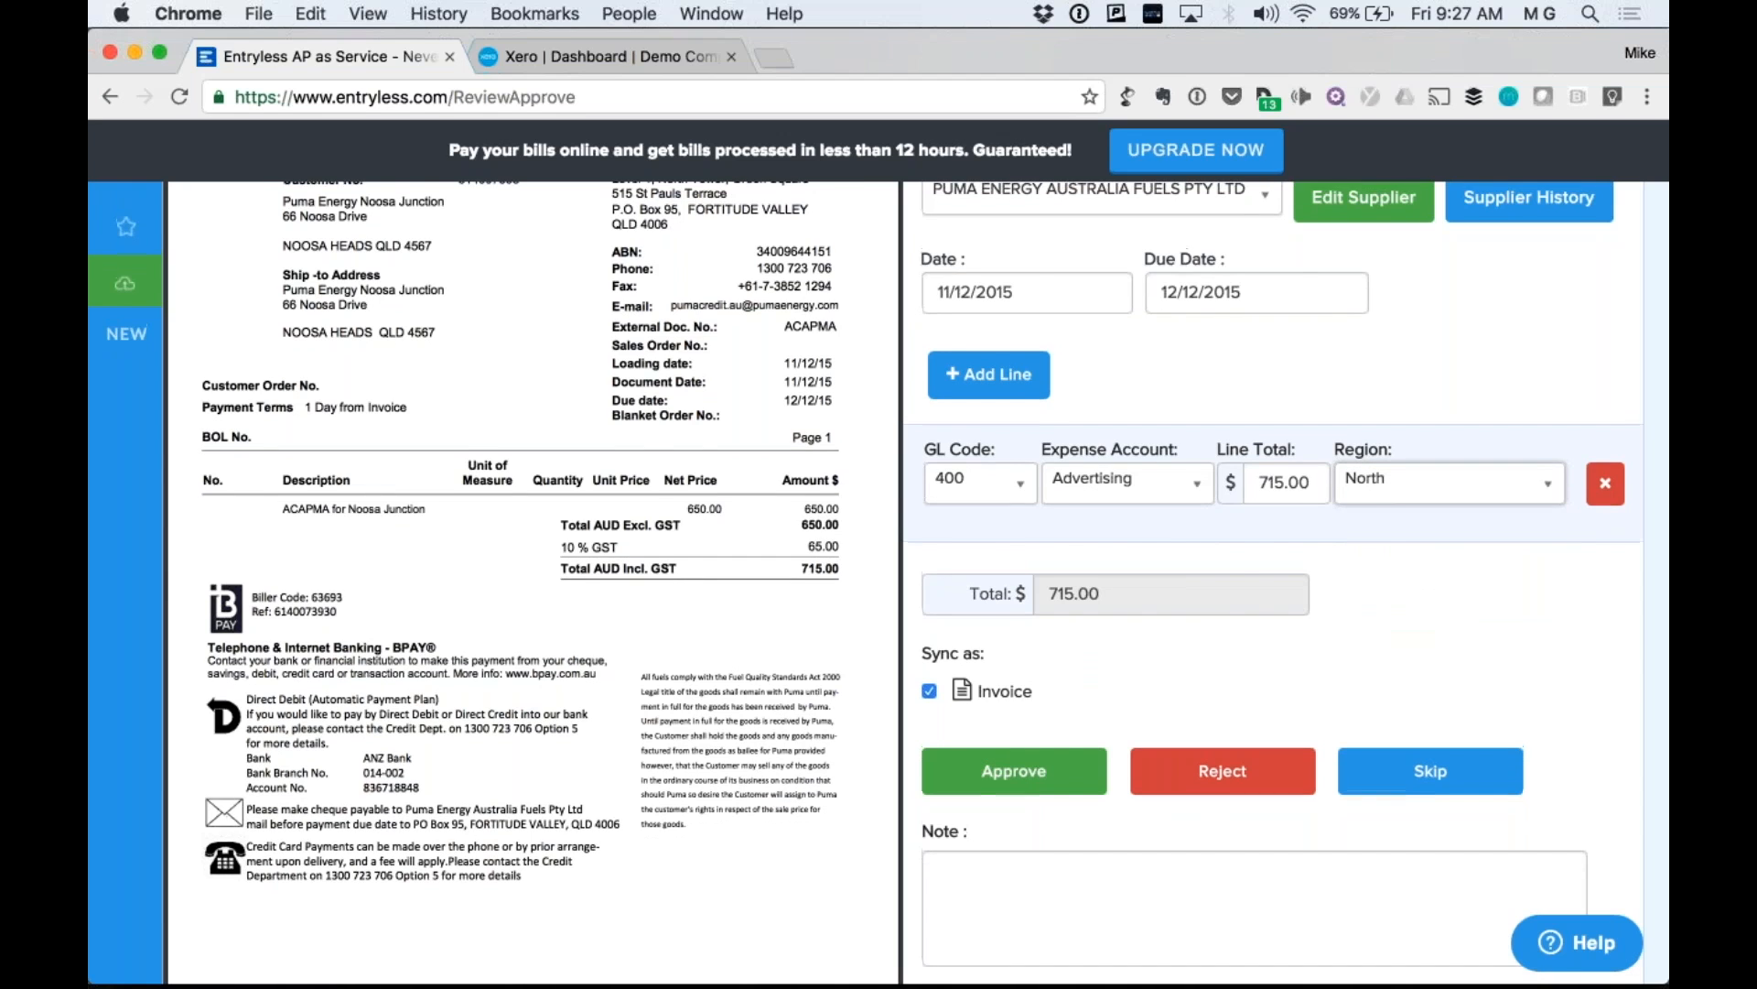
Add the note 'LIVE DEMO' to the bill, then add another expense line.
scroll(1055, 860, up, 2)
scroll(1055, 861, down, 3)
click(1054, 861)
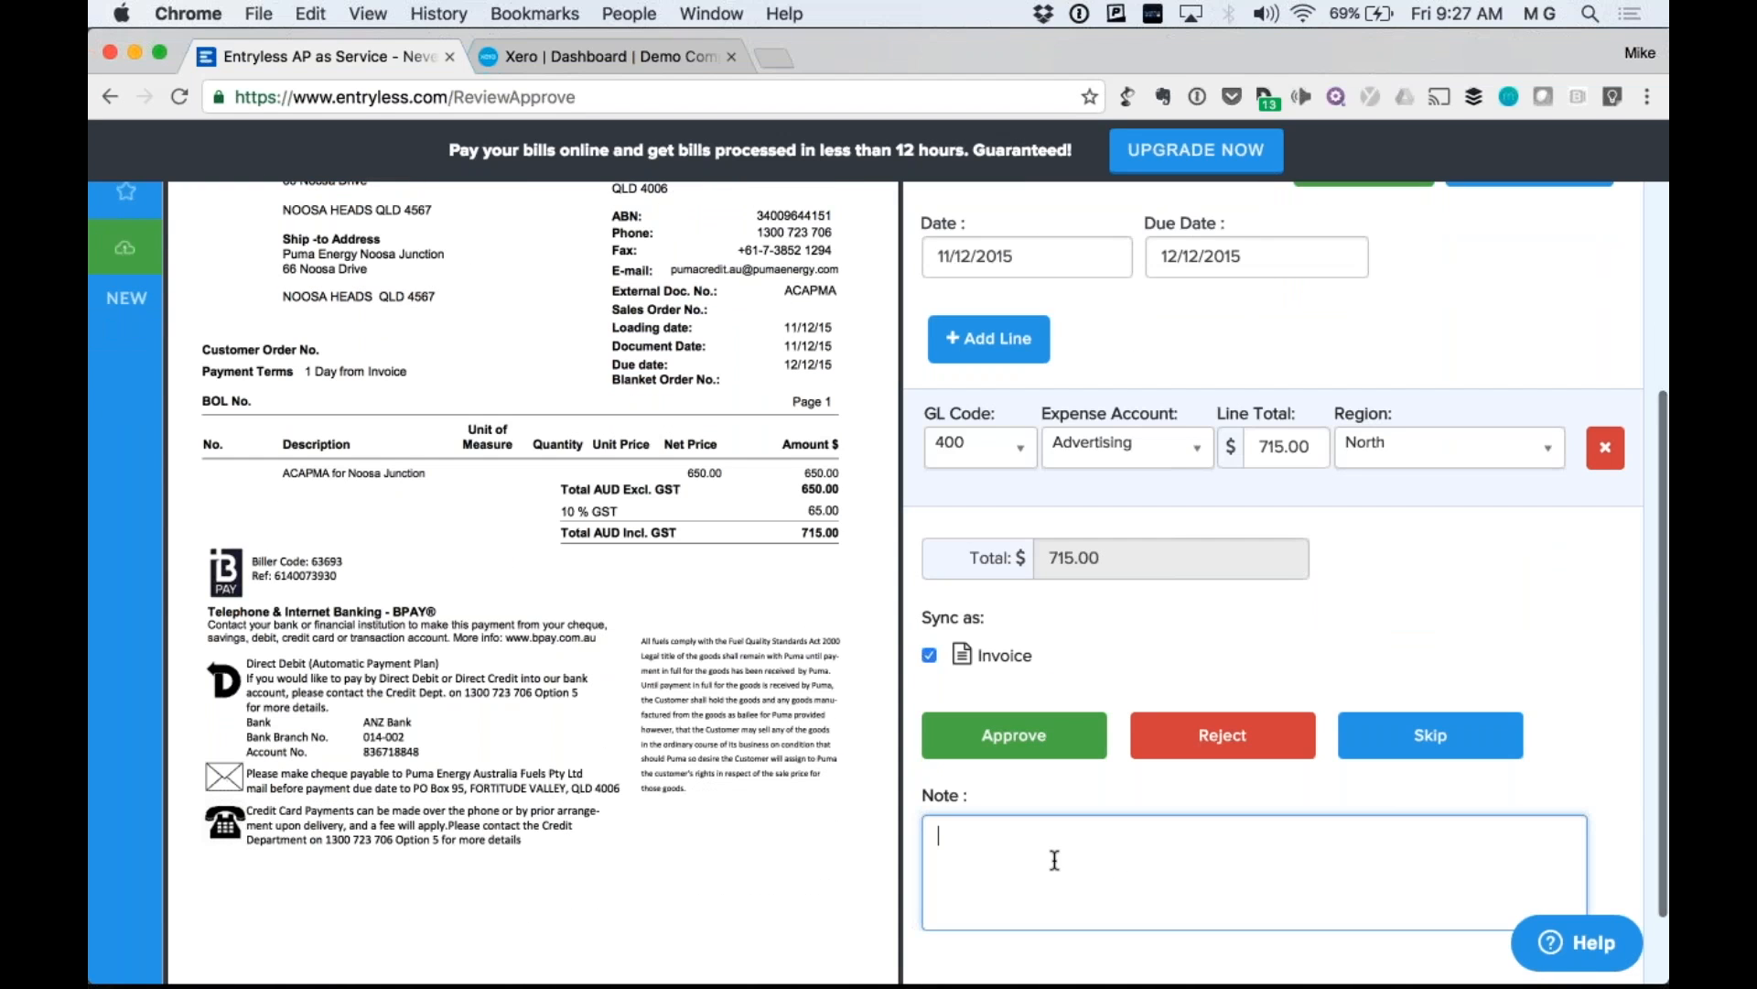
text(LIVE DEMO)
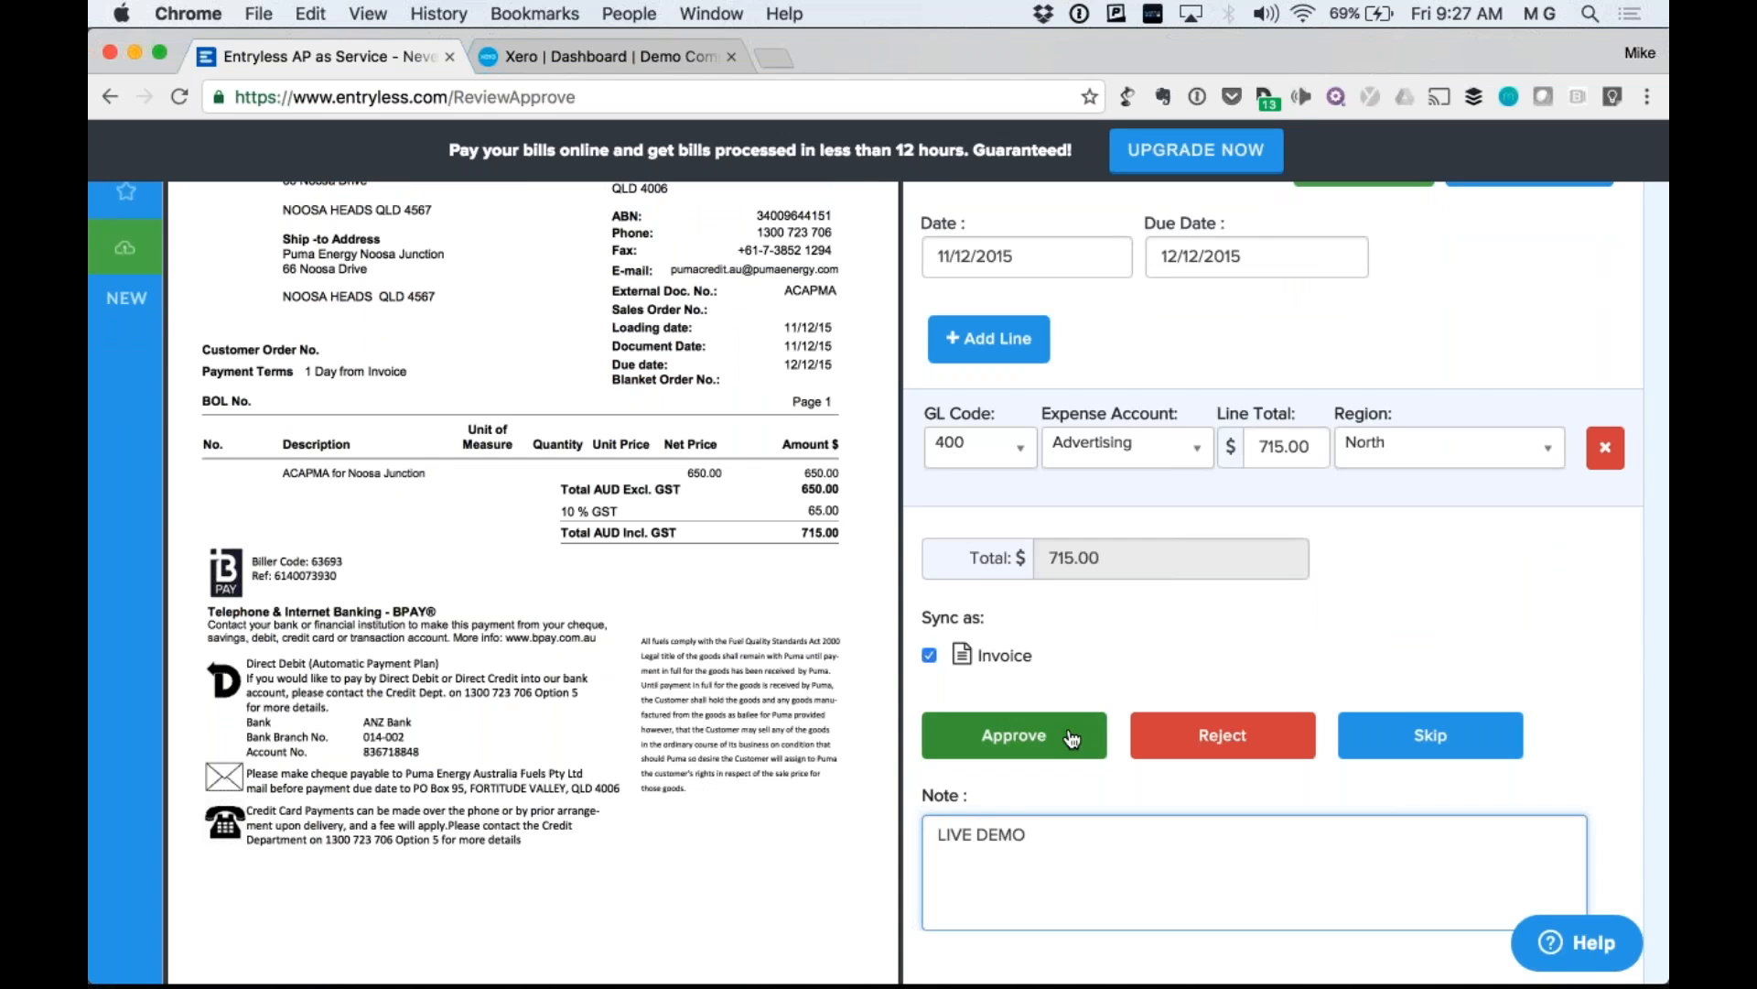
click(998, 353)
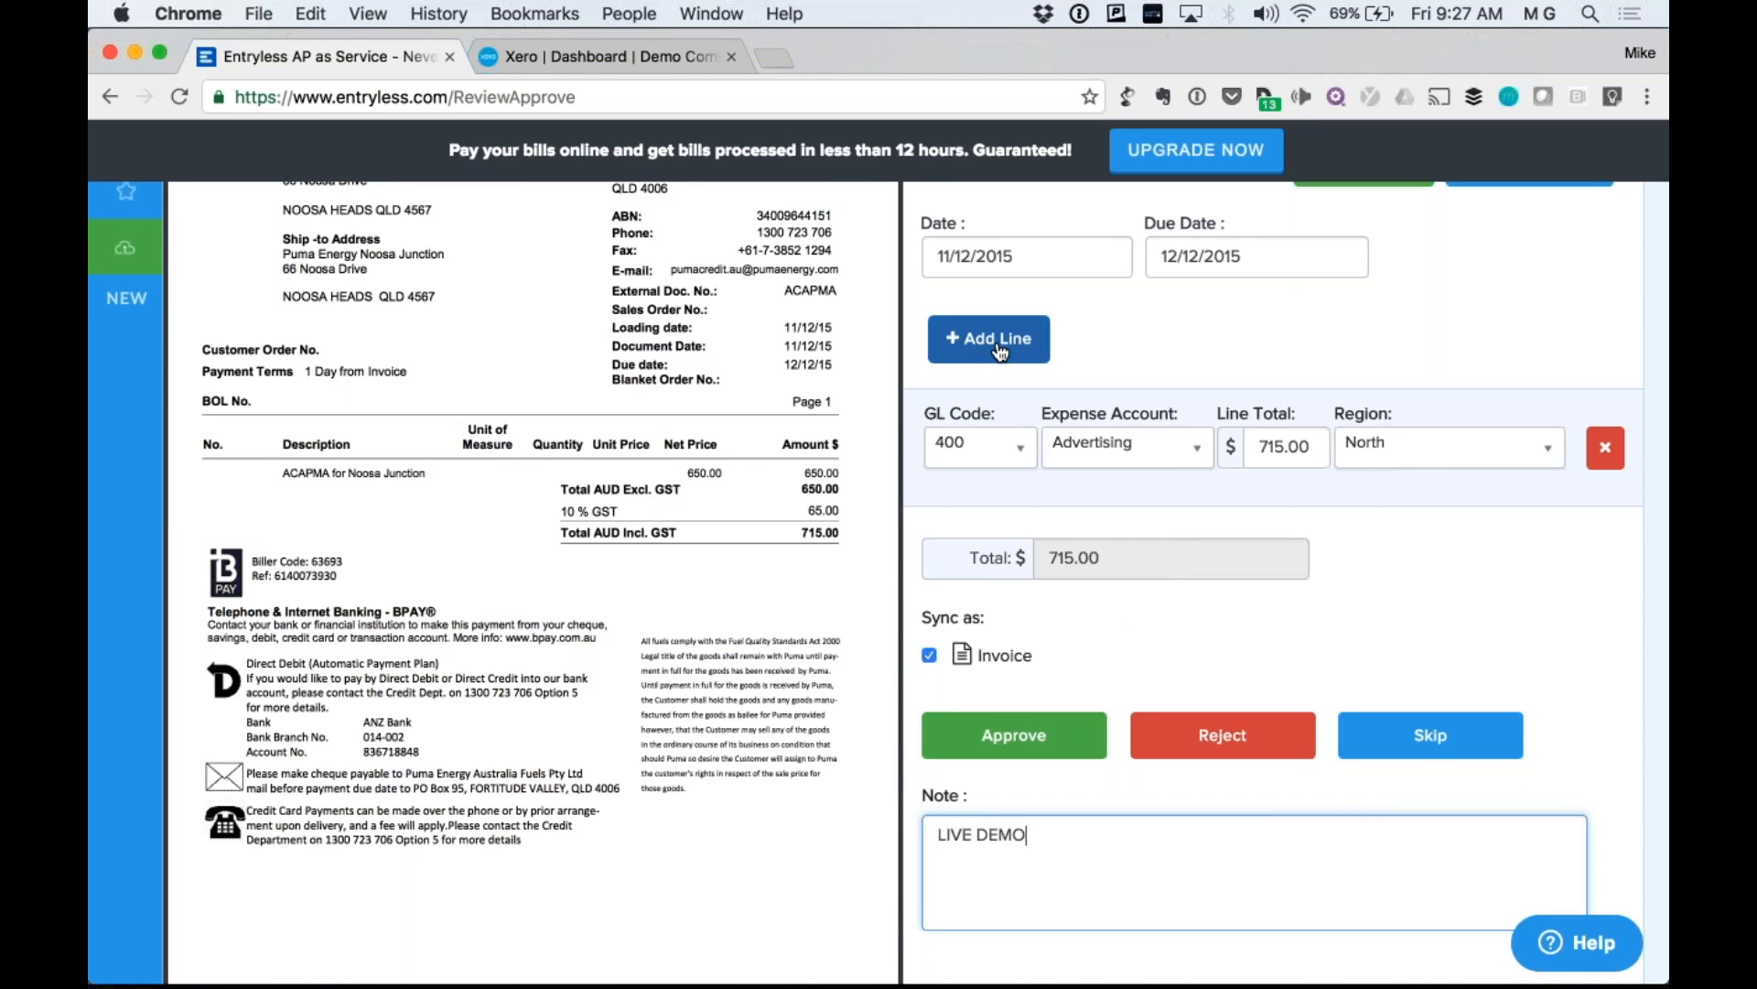
click(1001, 352)
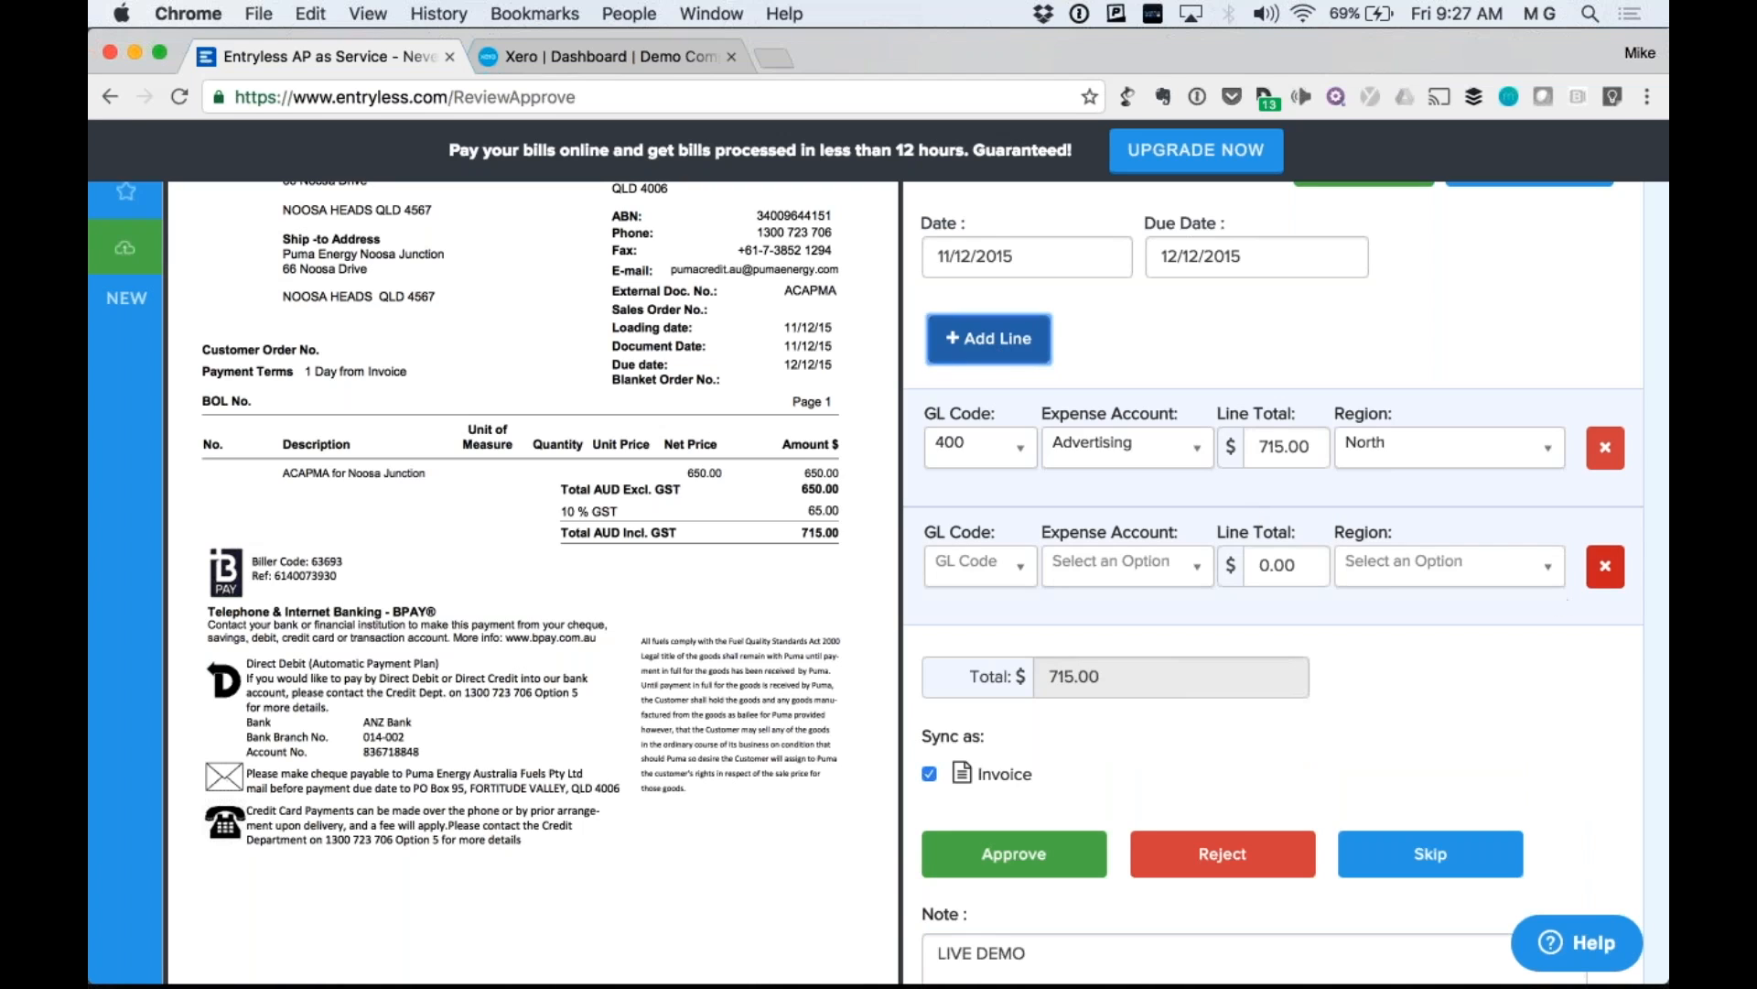
click(1605, 566)
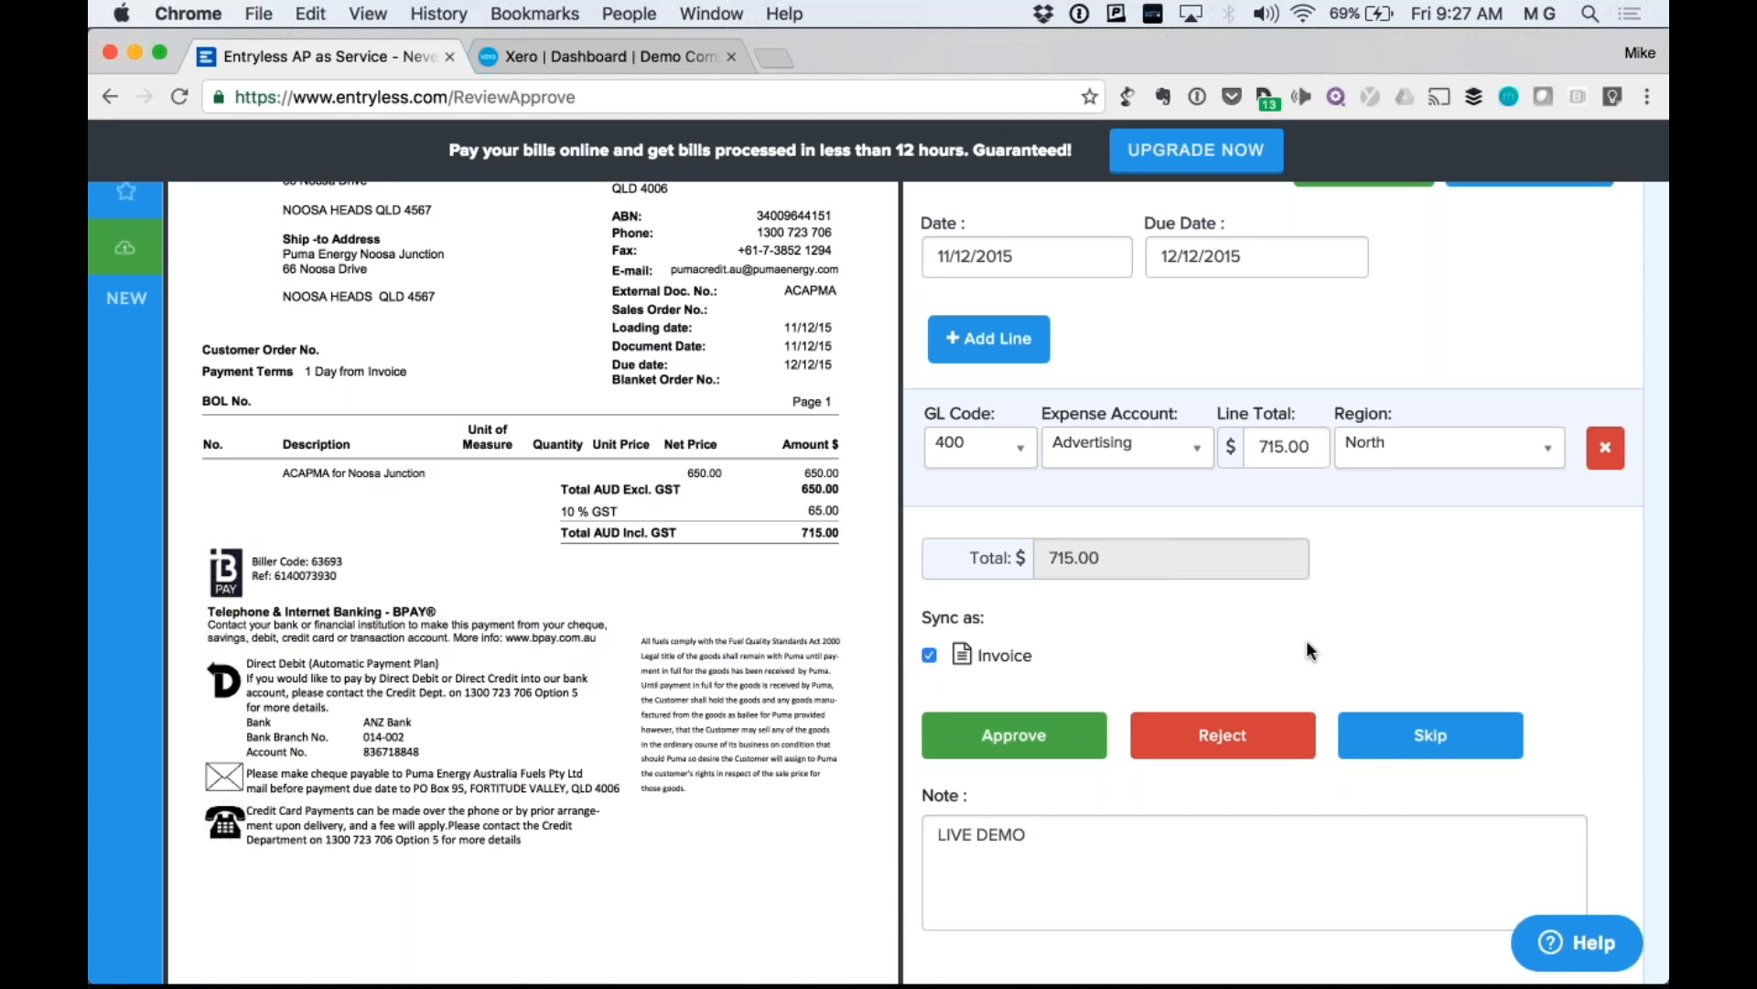
scroll(1307, 648, up, 1)
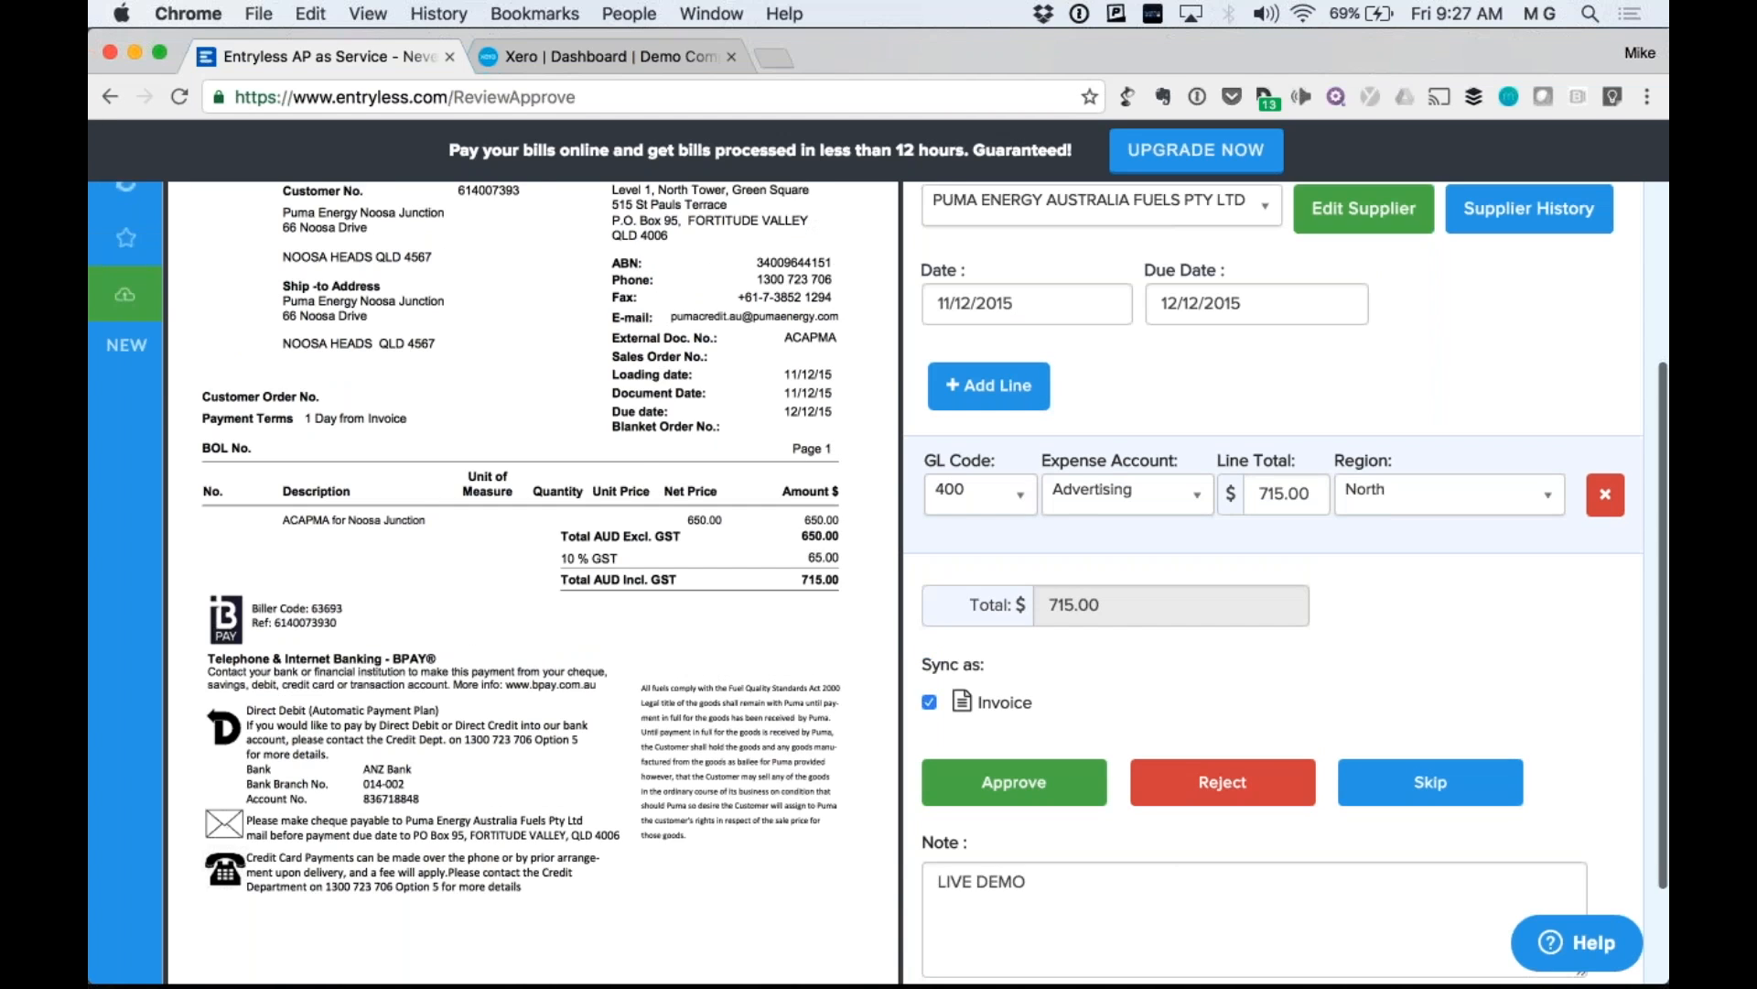
scroll(1307, 649, up, 5)
click(1102, 505)
text(-DEMO)
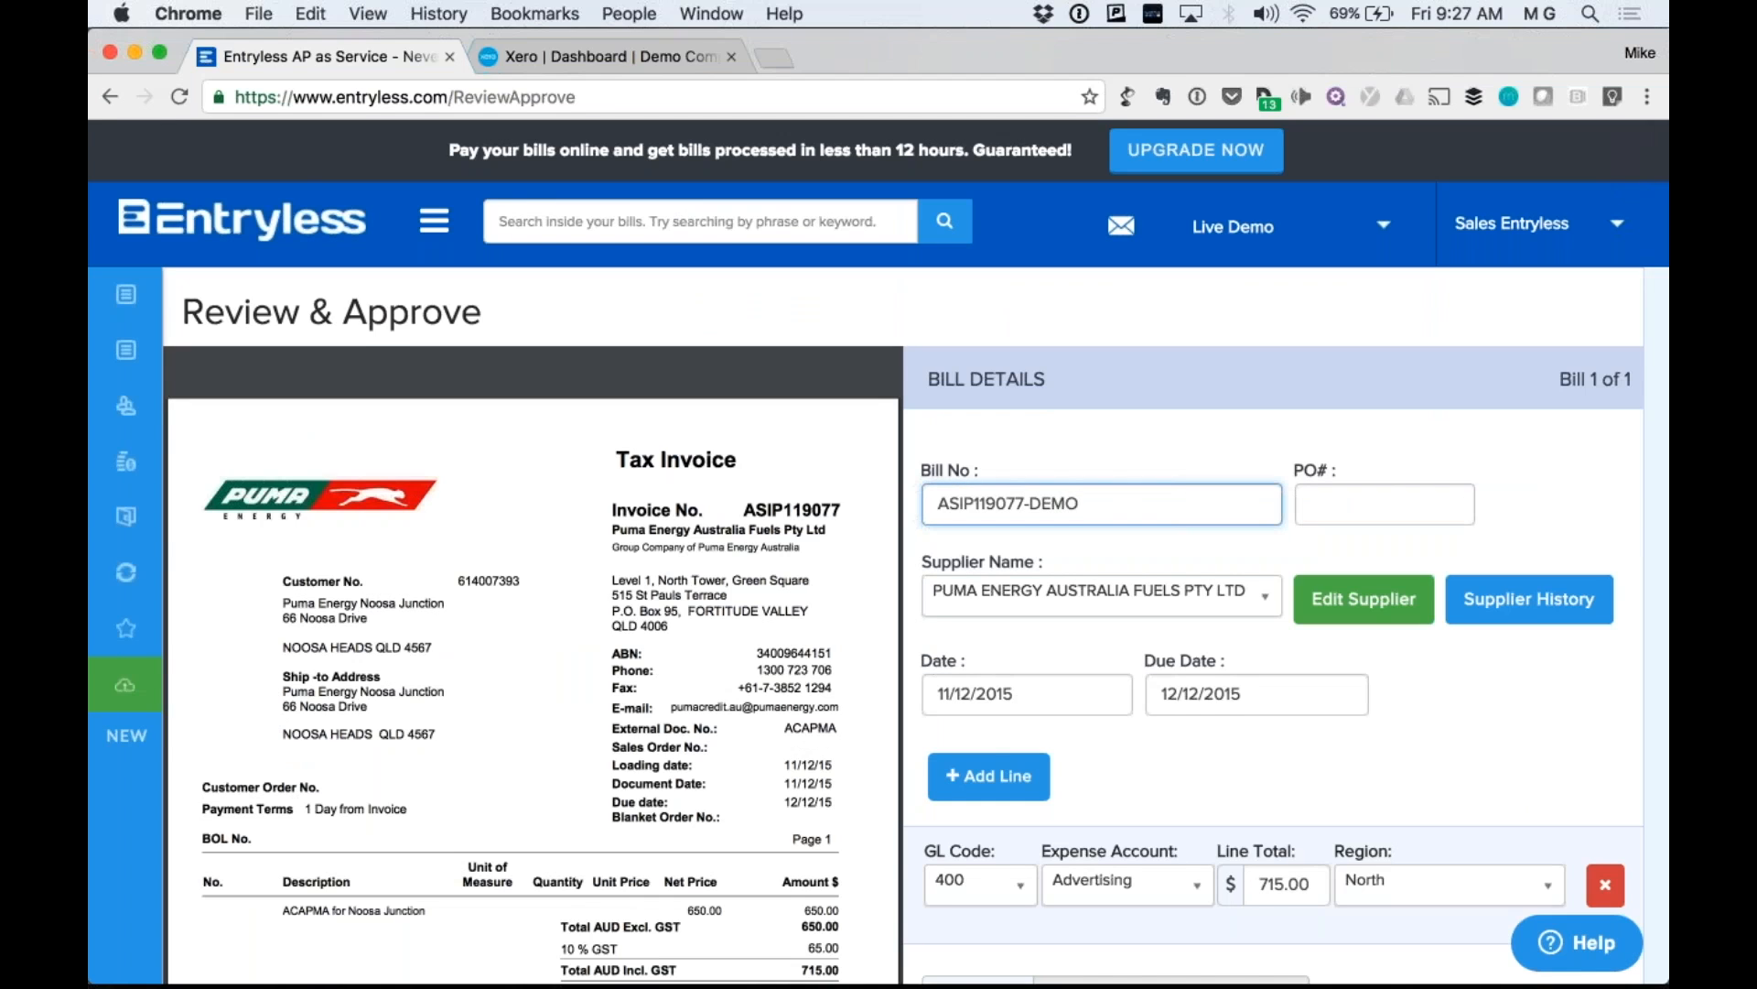
Approve bill ASIP119077-DEMO so it syncs to Xero, leaving 2 approved on the dashboard.
scroll(1014, 797, down, 8)
click(1014, 799)
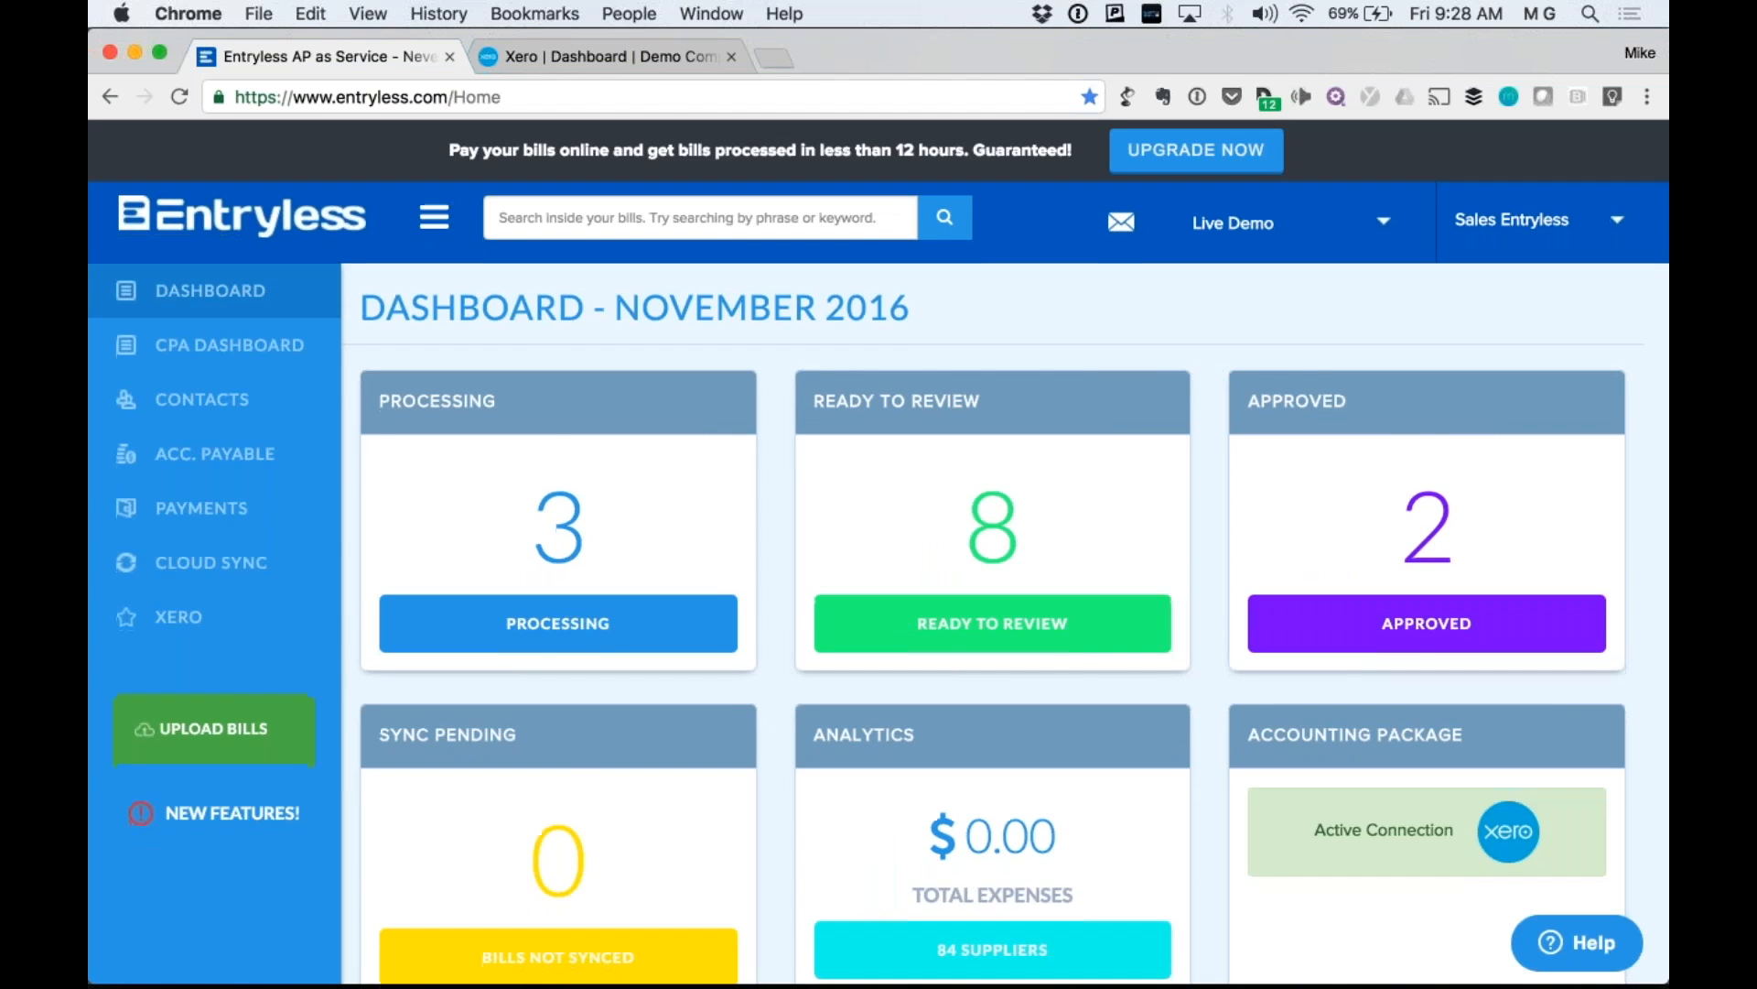
scroll(1218, 343, down, 3)
scroll(1217, 344, up, 2)
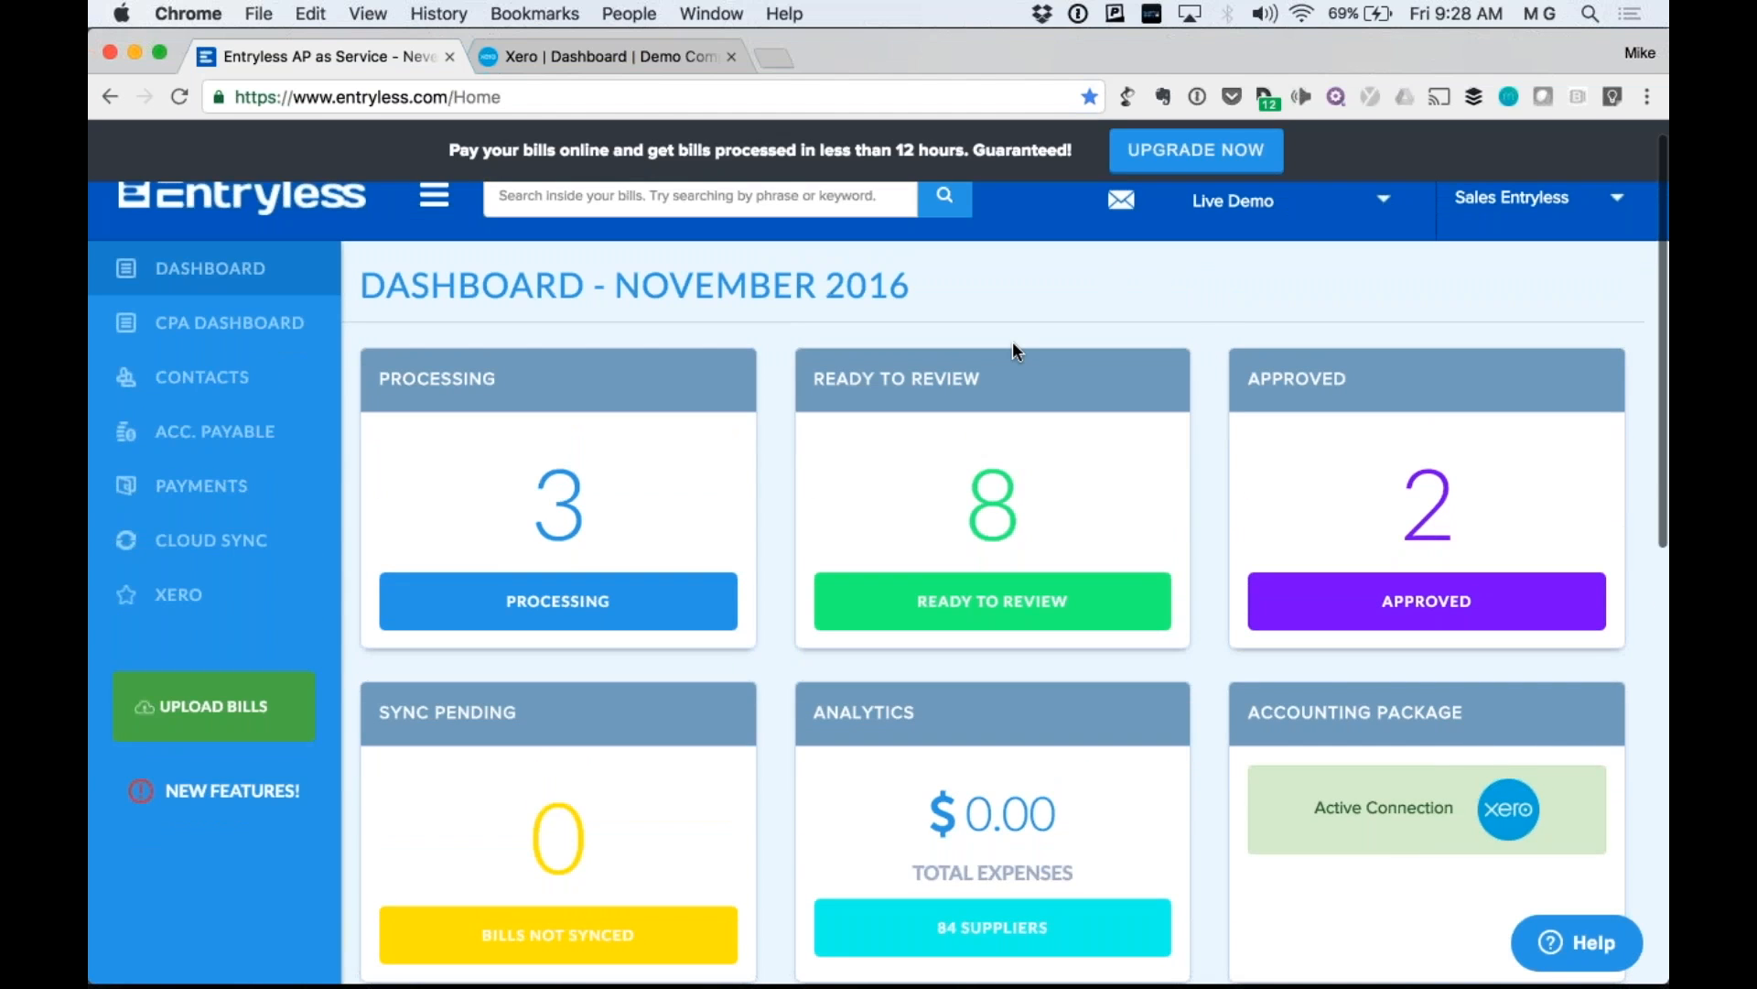
In Xero, open Purchases > Draft bills and scroll to the ASIP119077-DEMO row for 786.50.
click(570, 56)
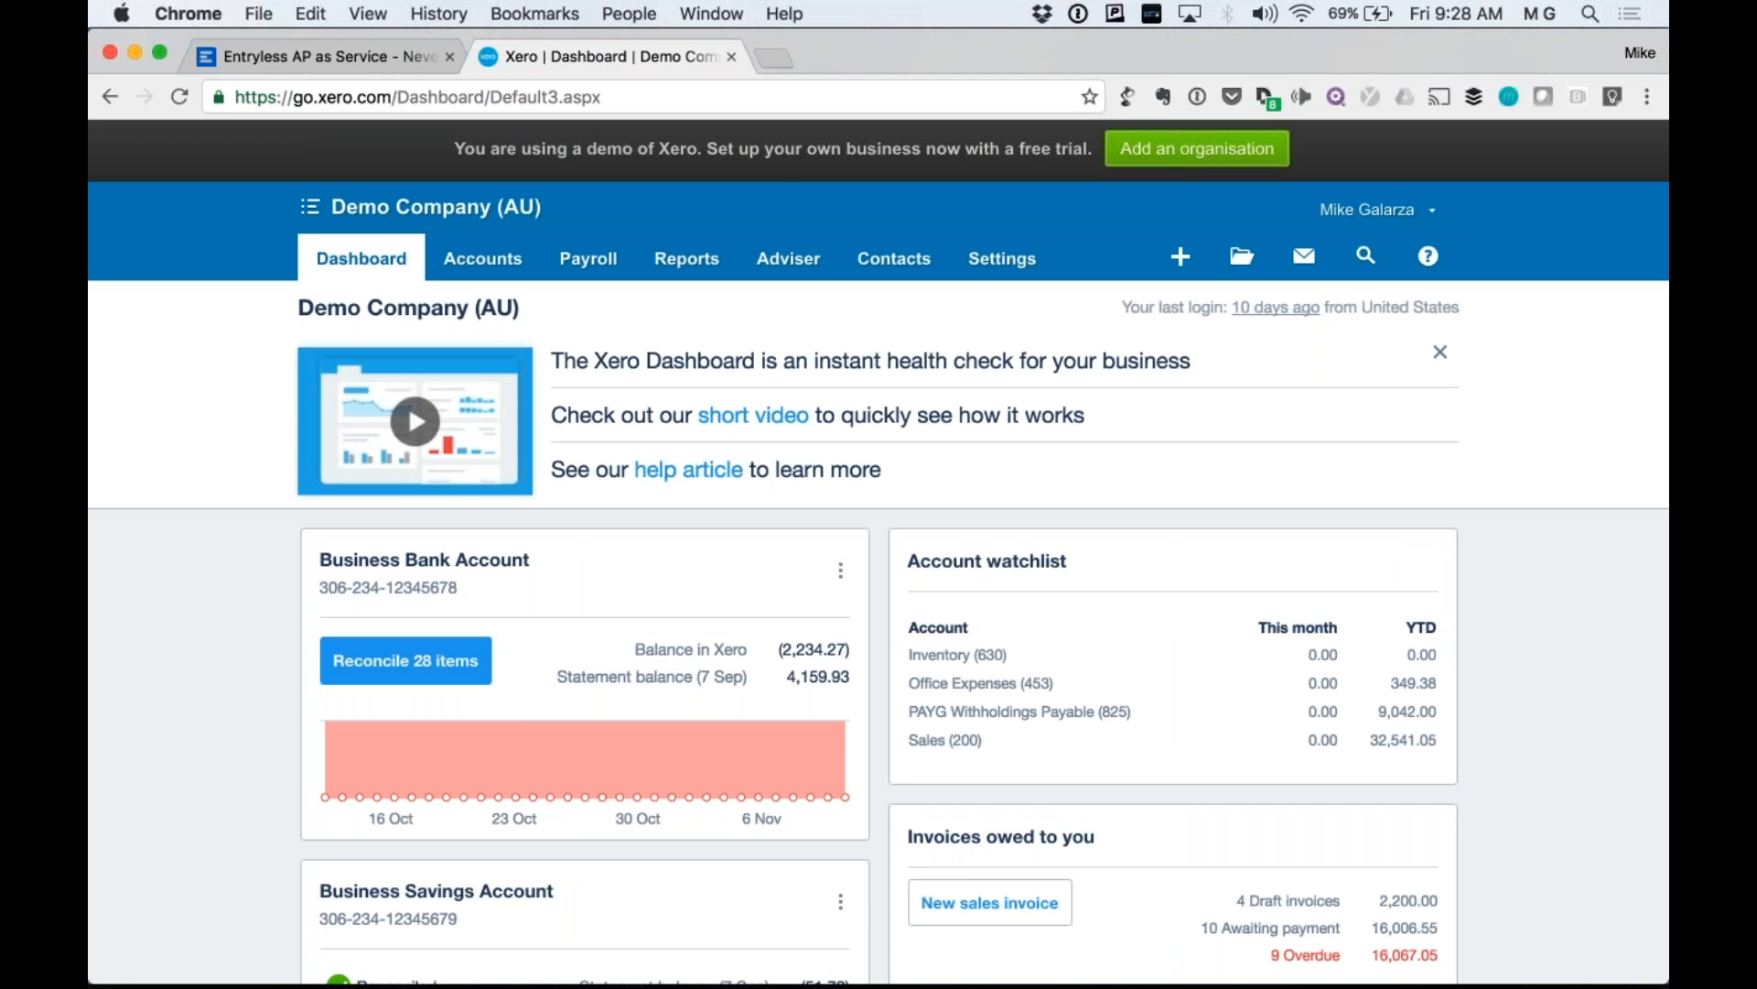
click(520, 263)
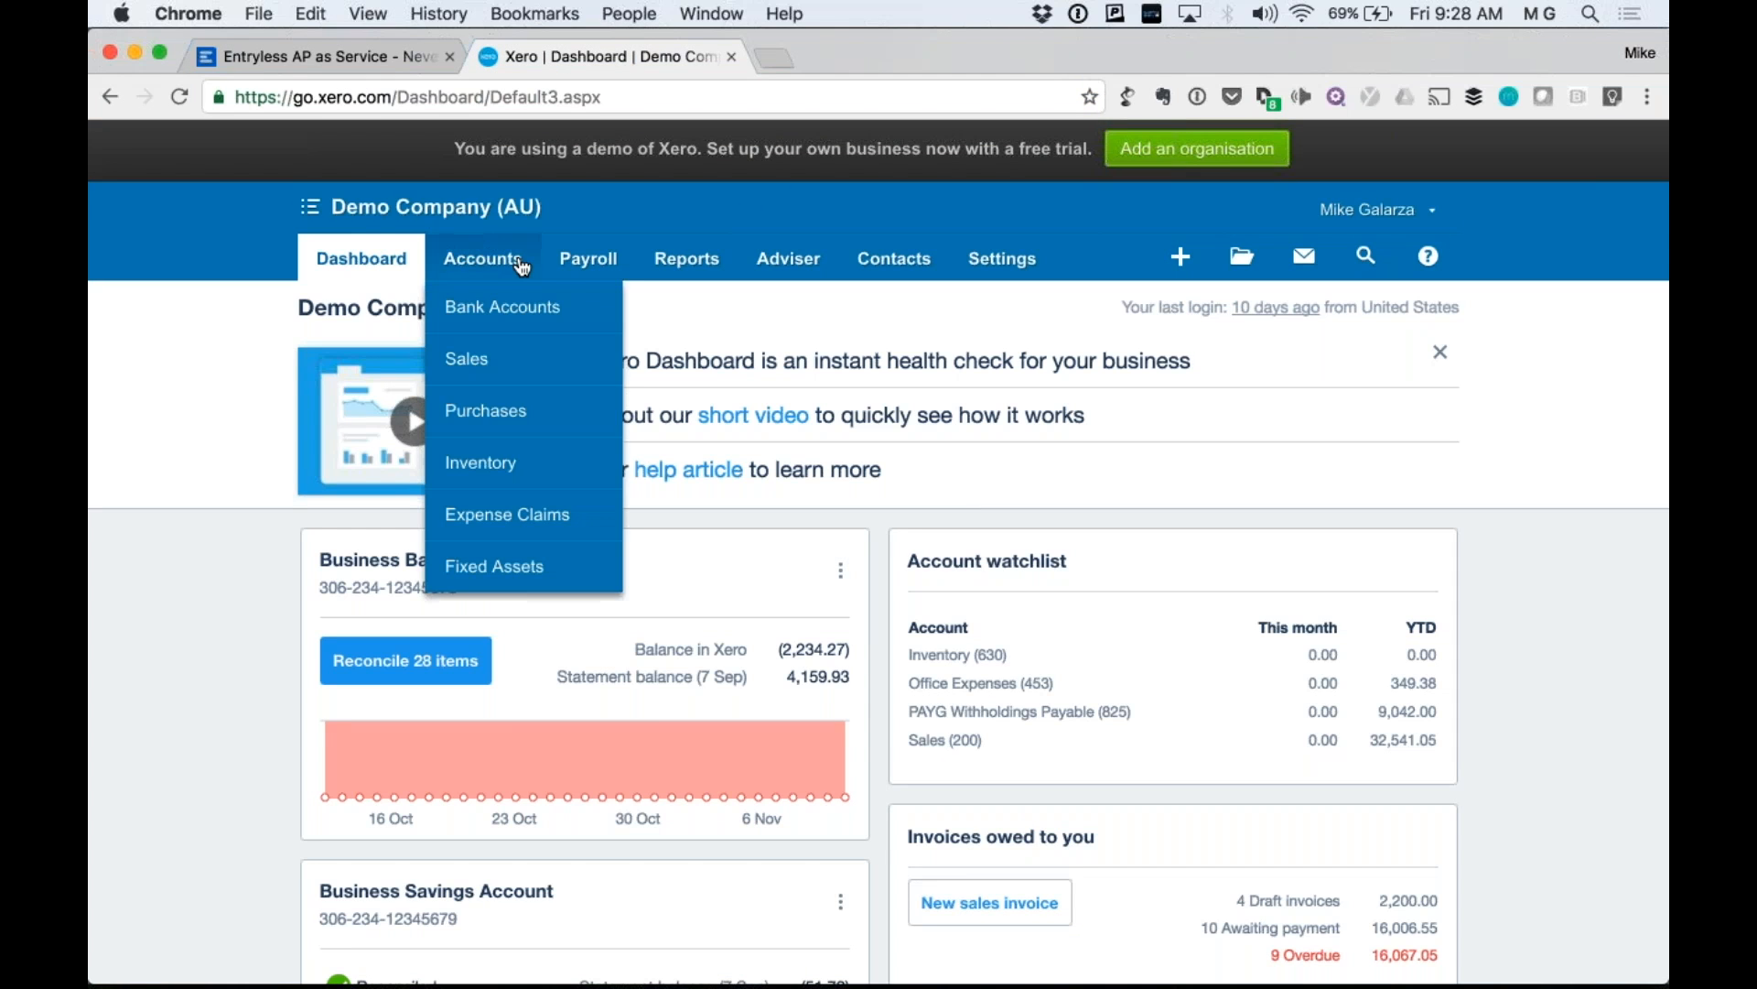
click(497, 421)
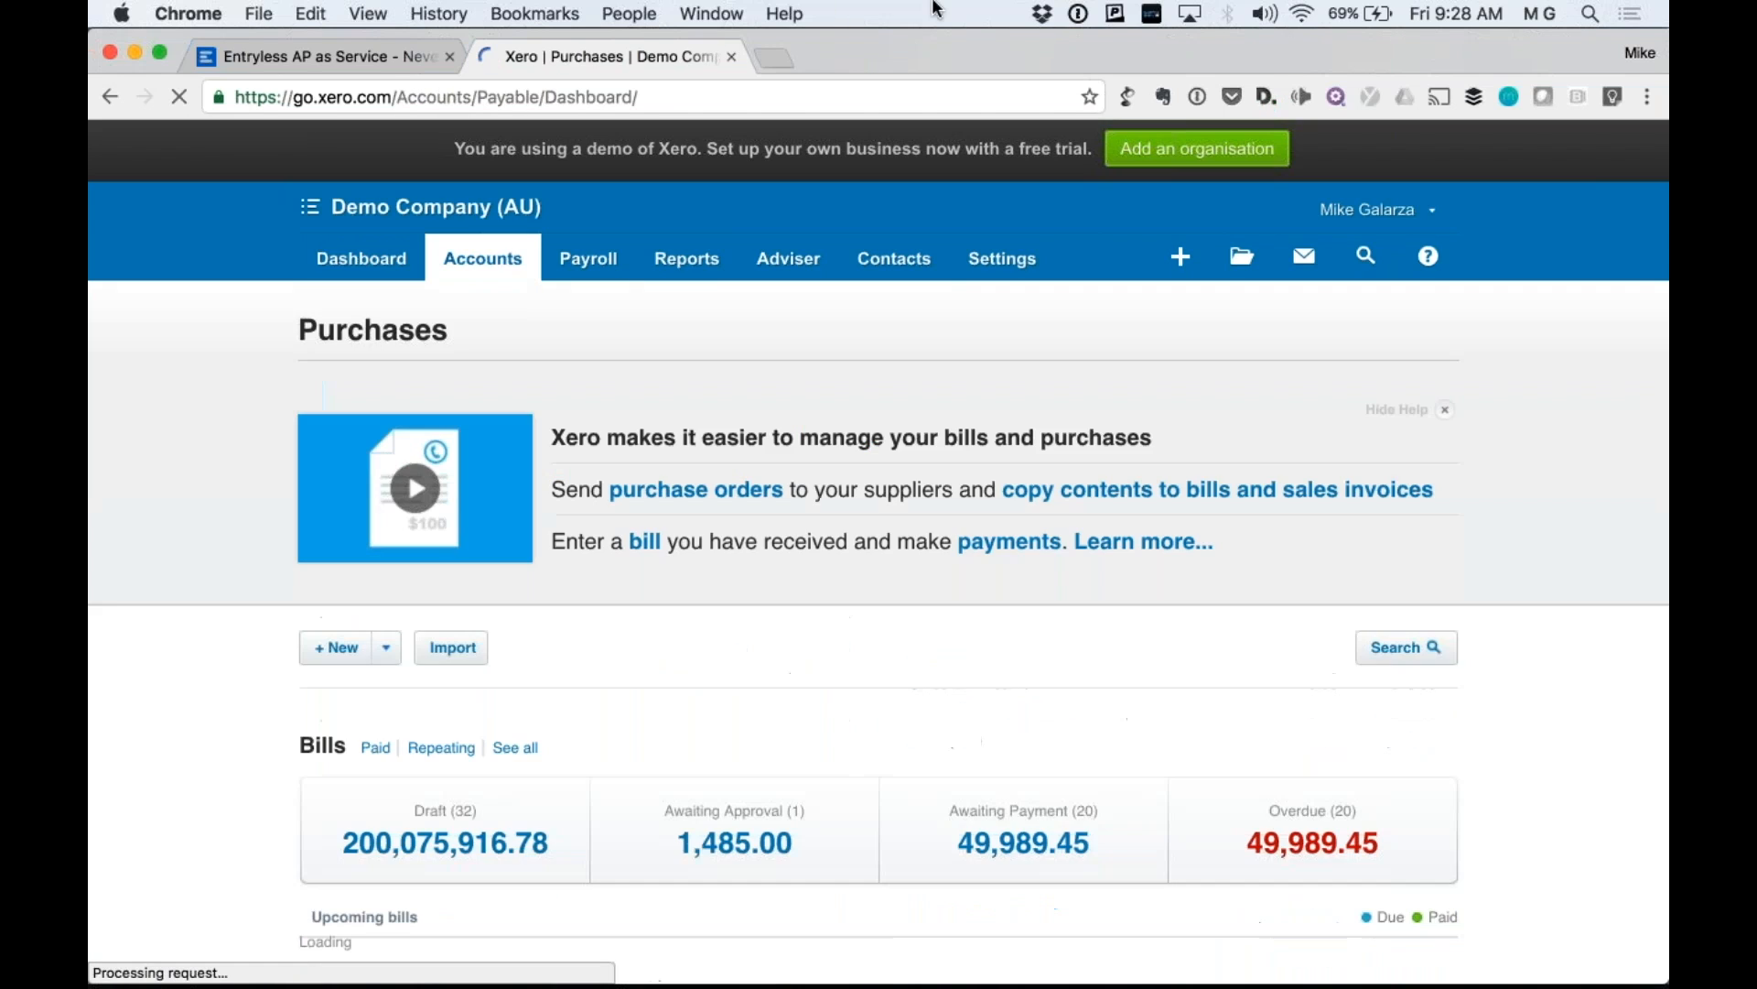
scroll(256, 688, down, 2)
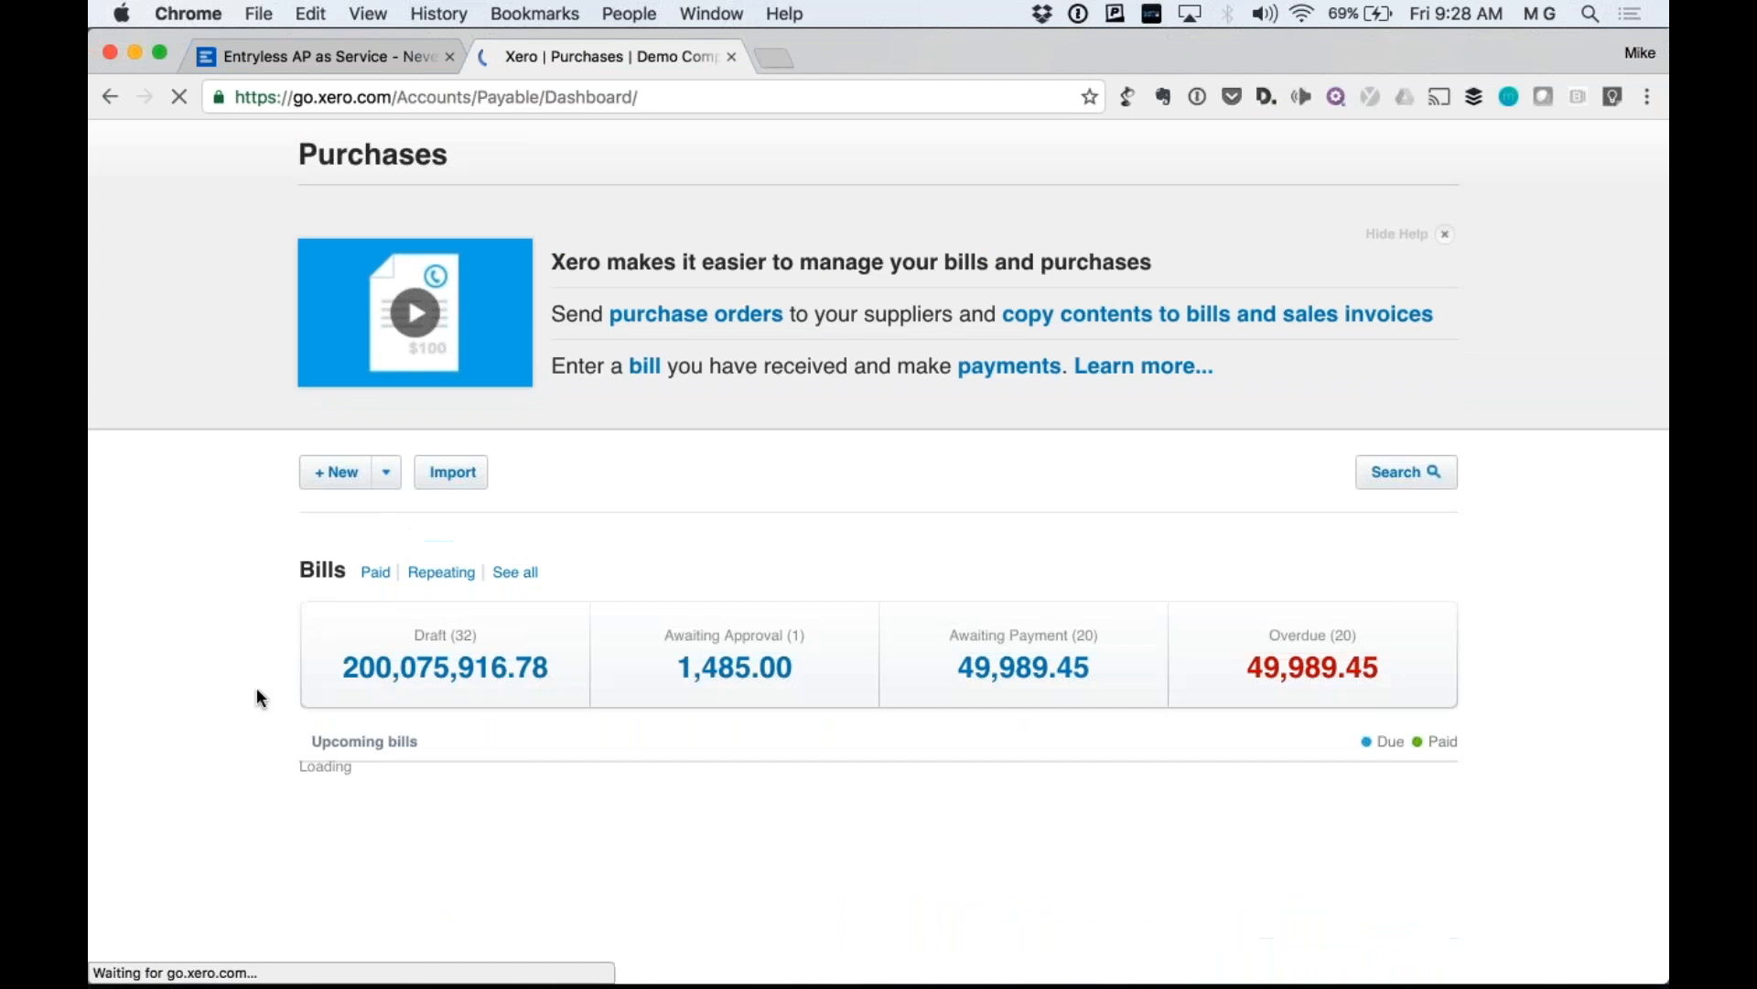
click(449, 661)
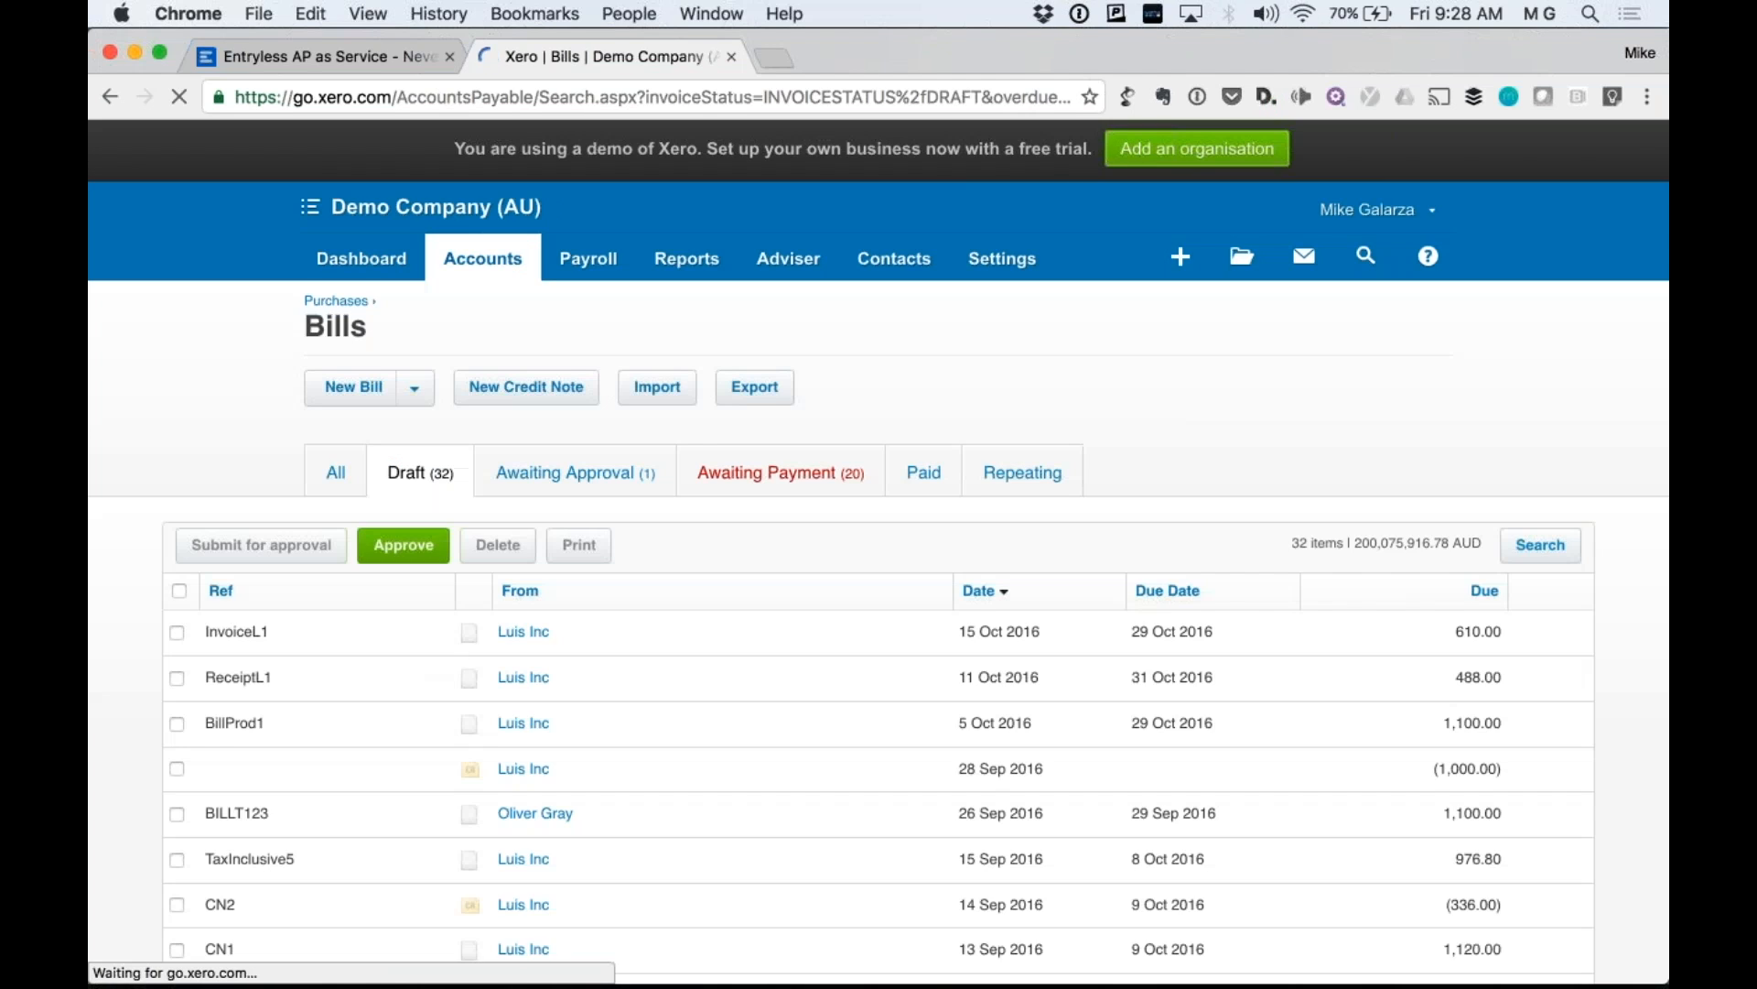
scroll(439, 678, down, 2)
scroll(432, 698, down, 8)
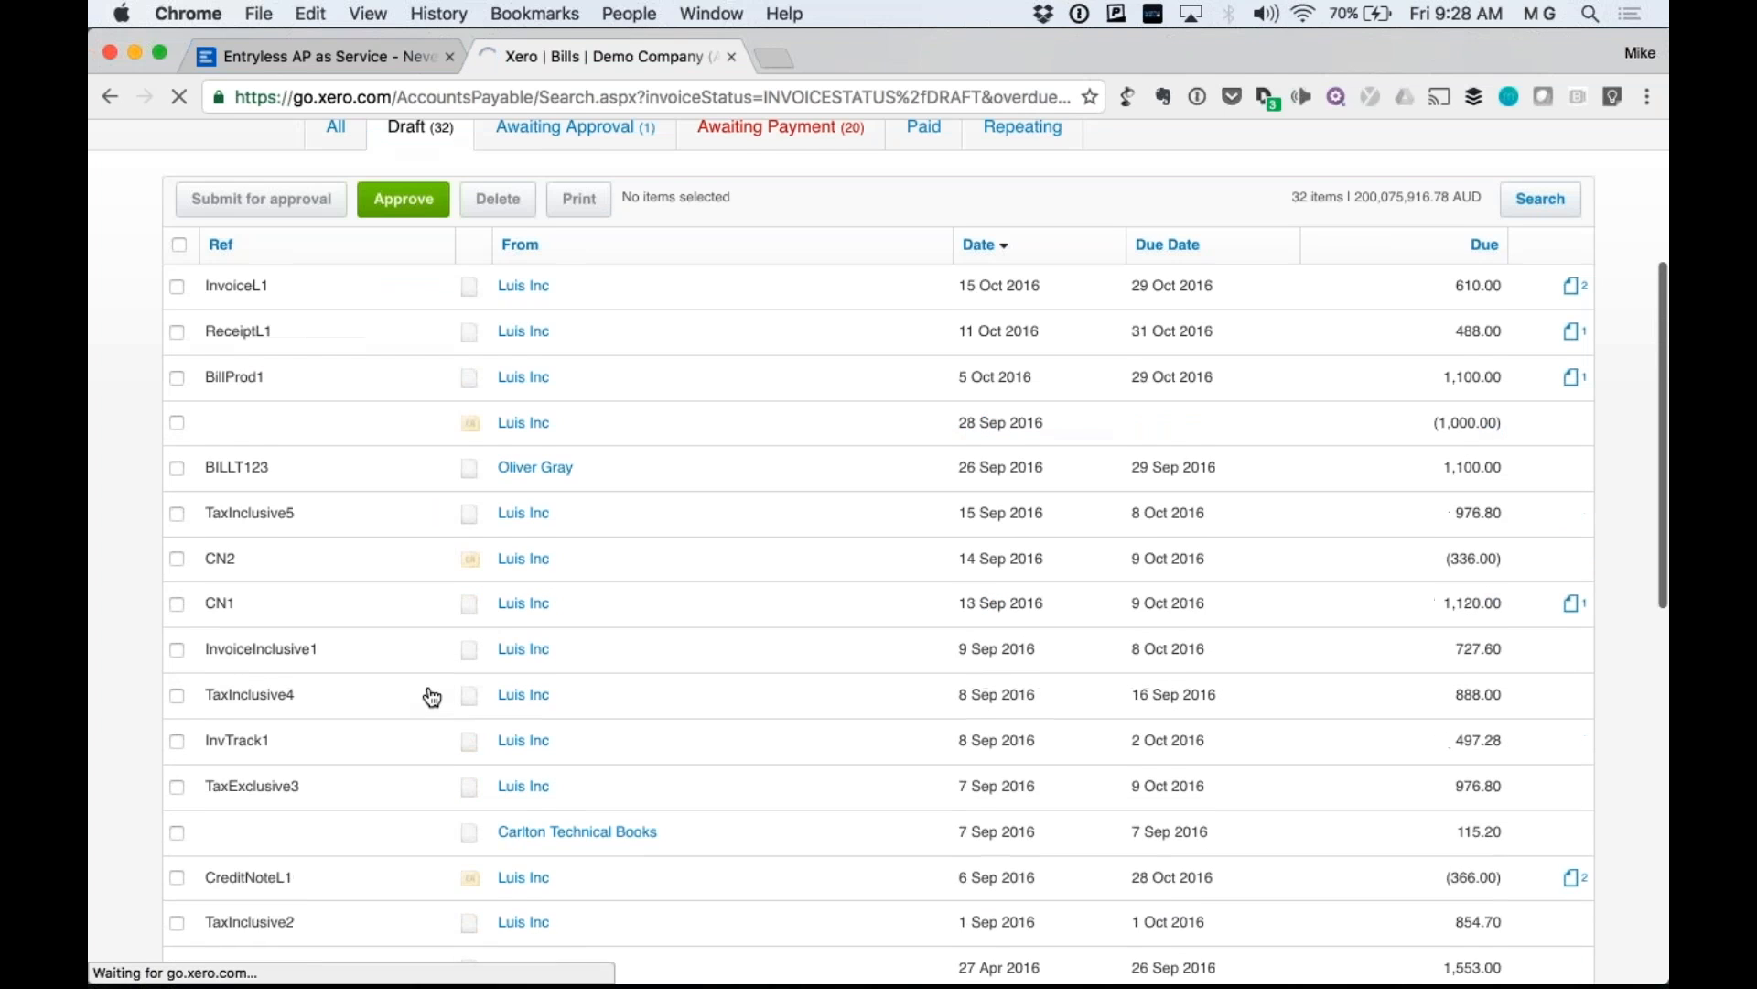
scroll(421, 774, down, 2)
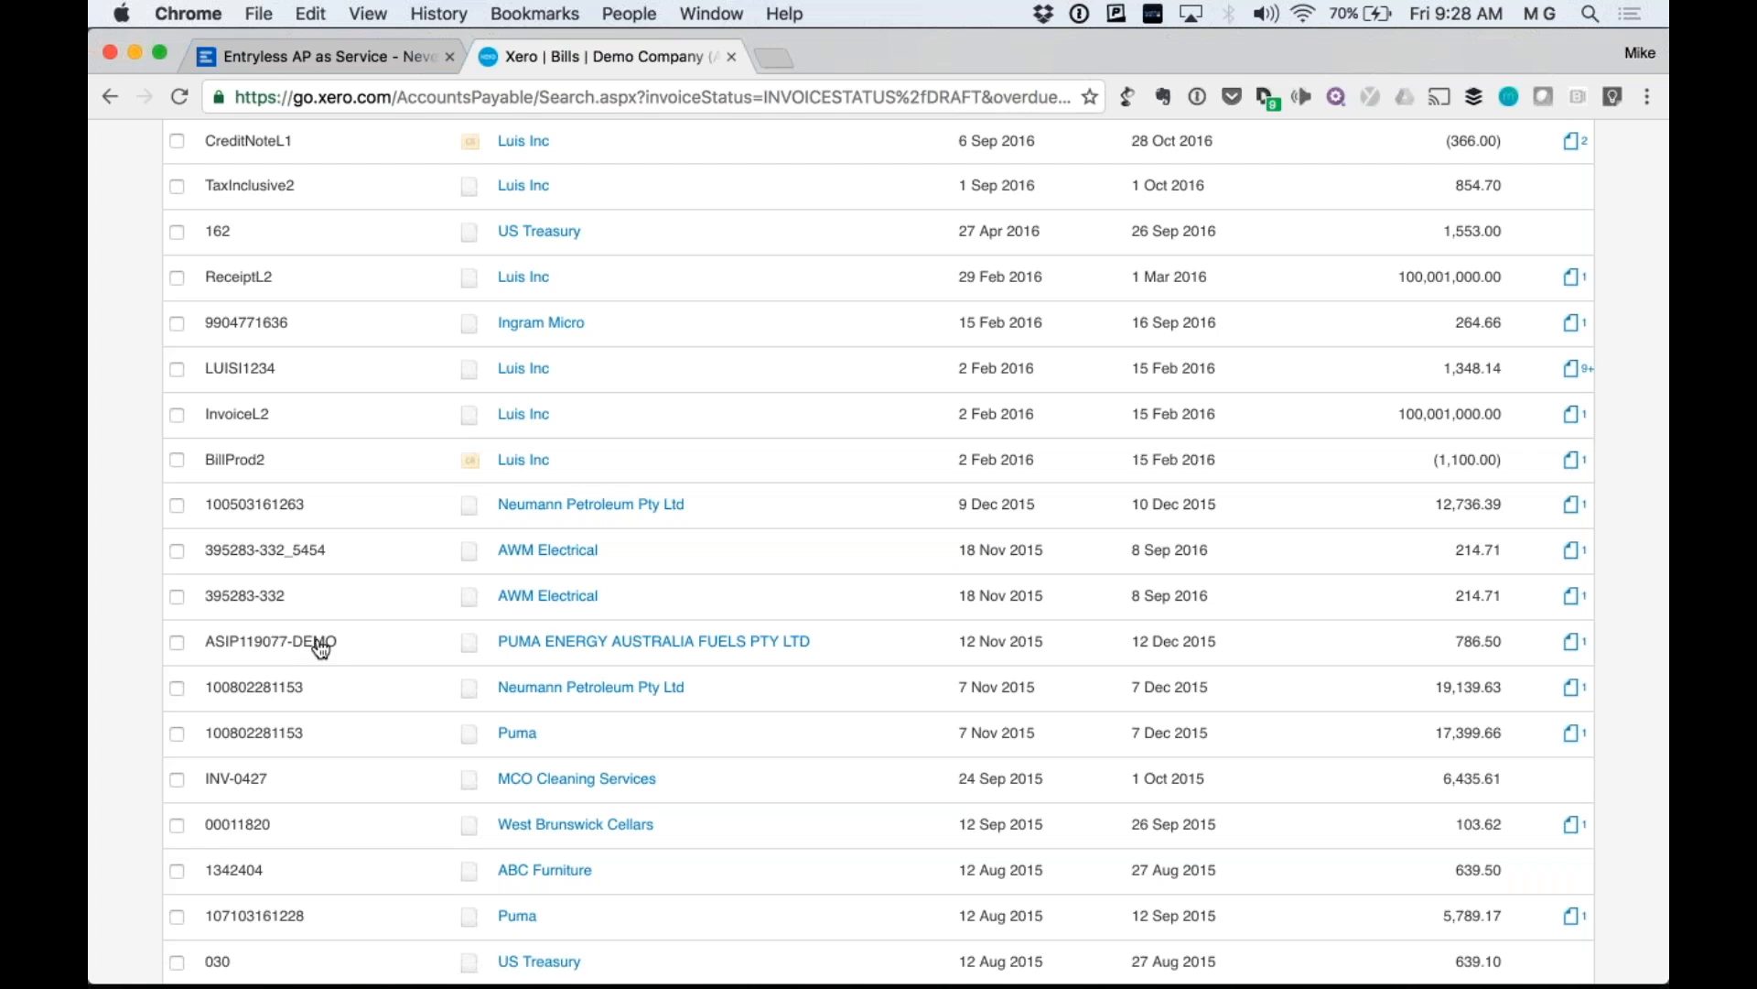
Open draft bill ASIP119077-DEMO in Xero for editing.
click(319, 644)
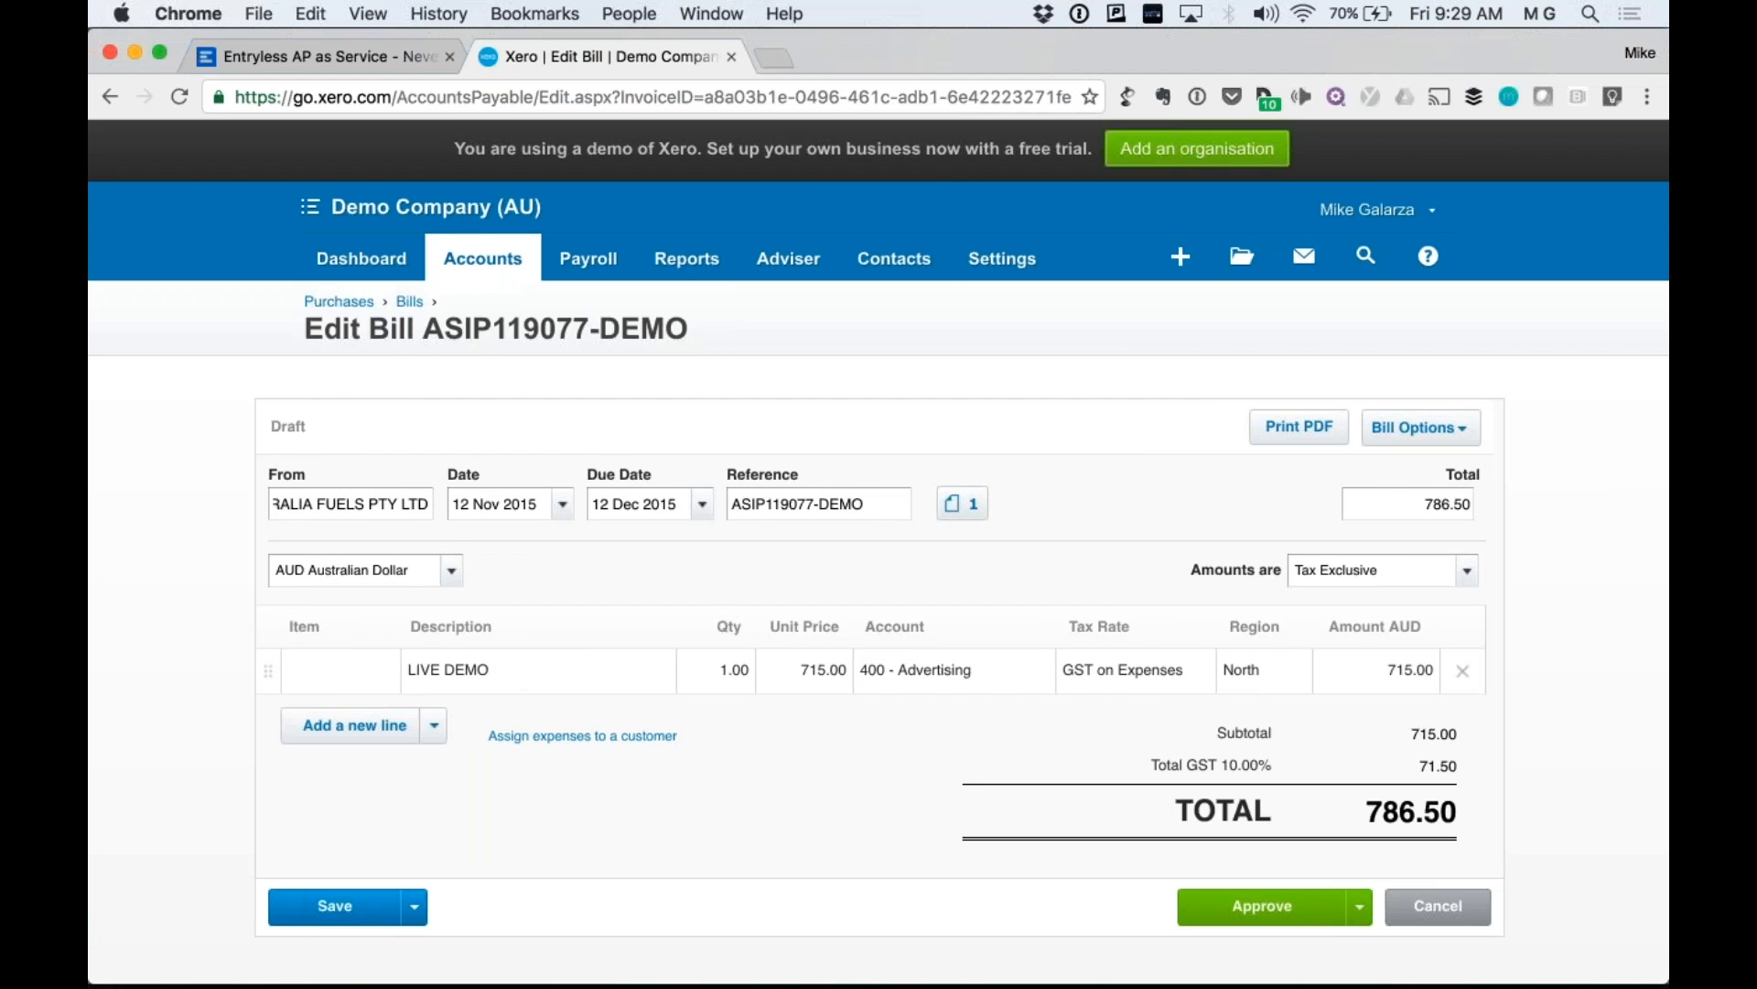
double_click(837, 509)
scroll(837, 509, down, 1)
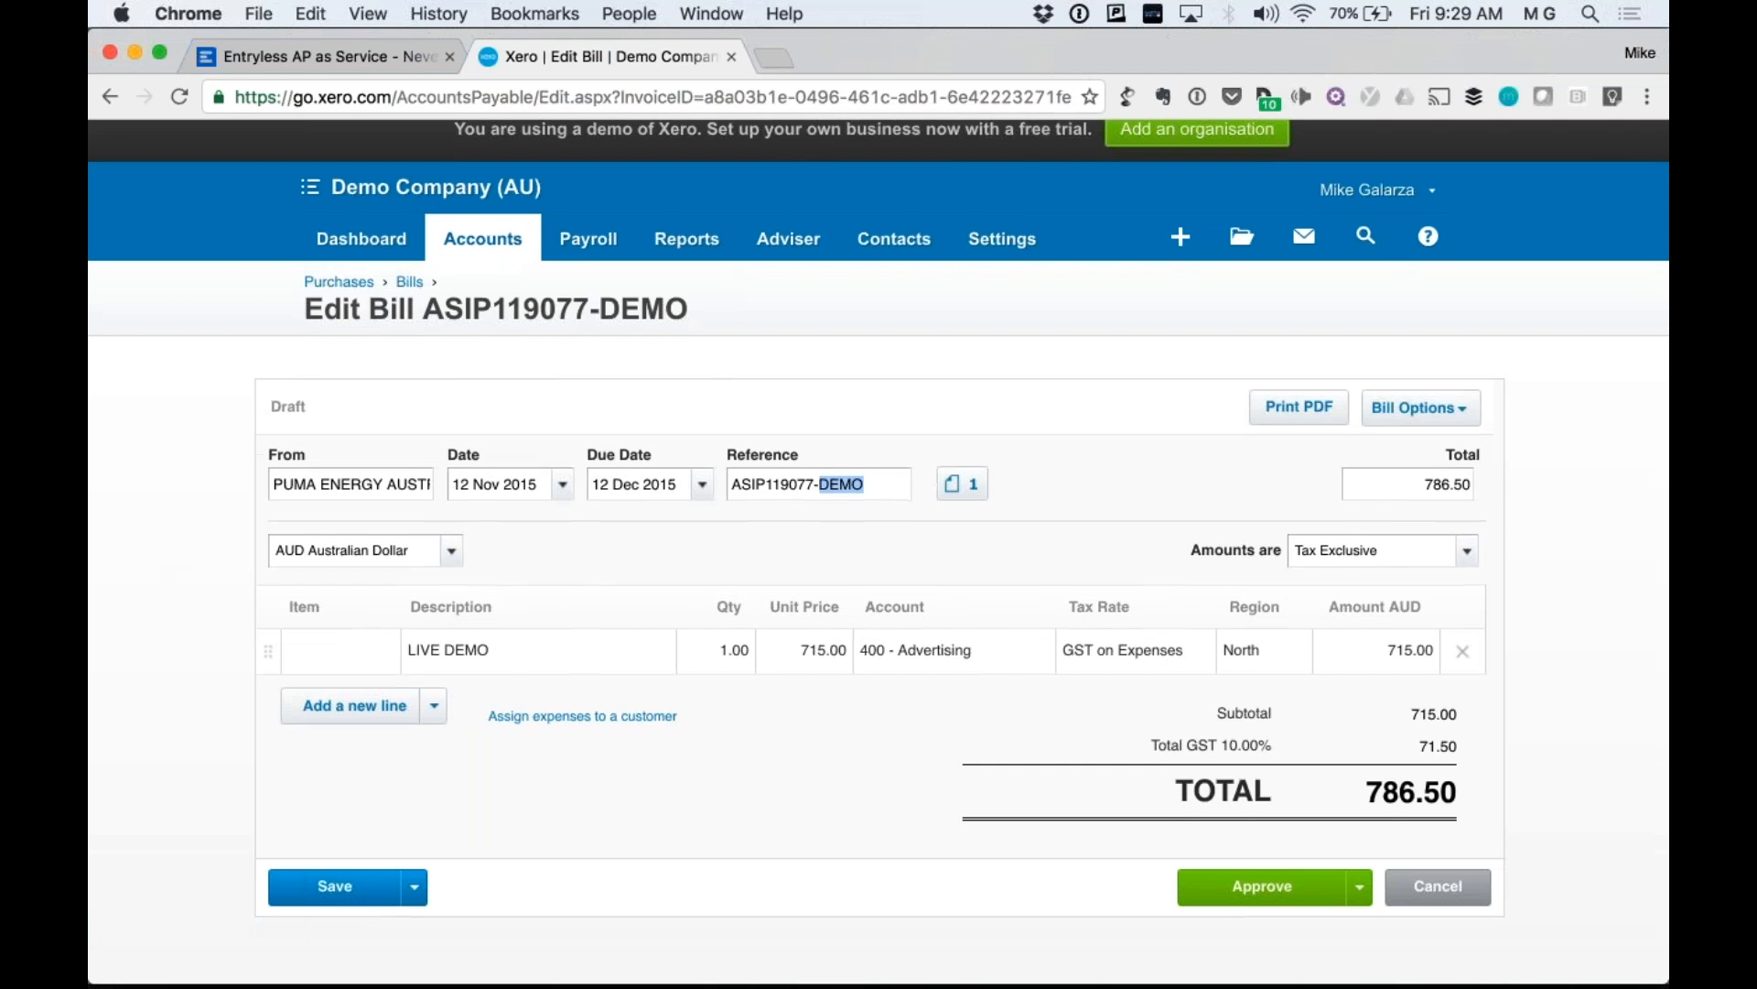
scroll(957, 714, down, 2)
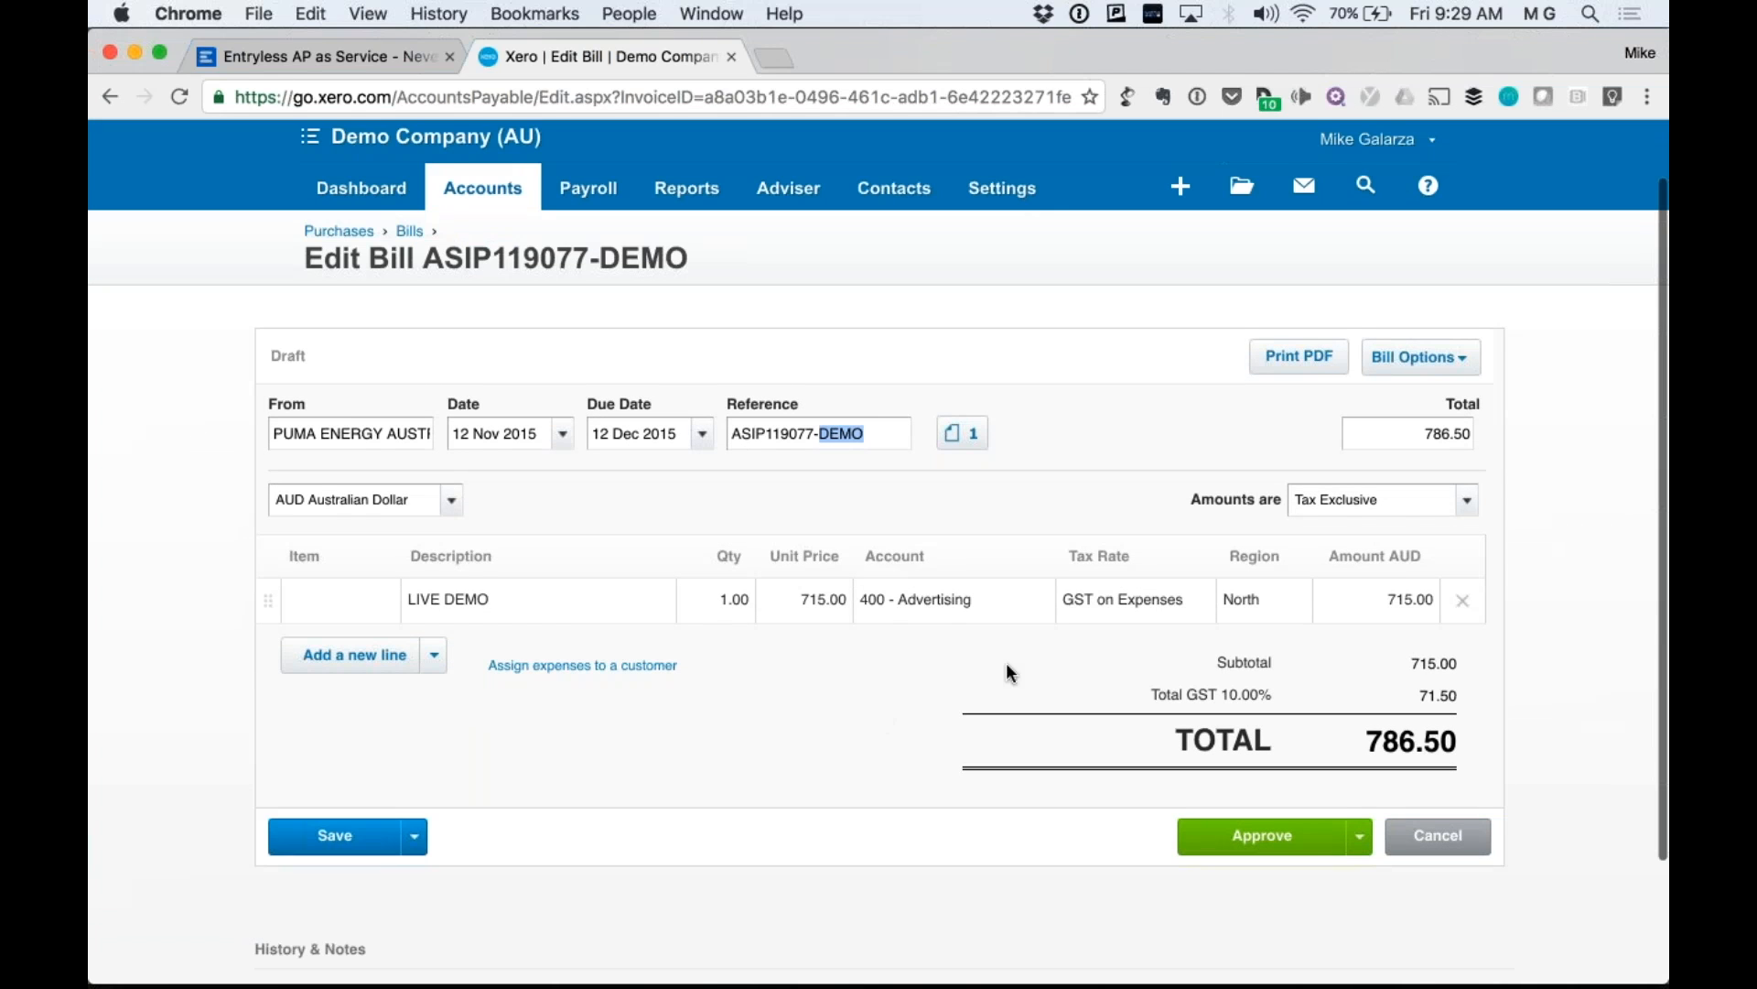
scroll(1007, 672, up, 2)
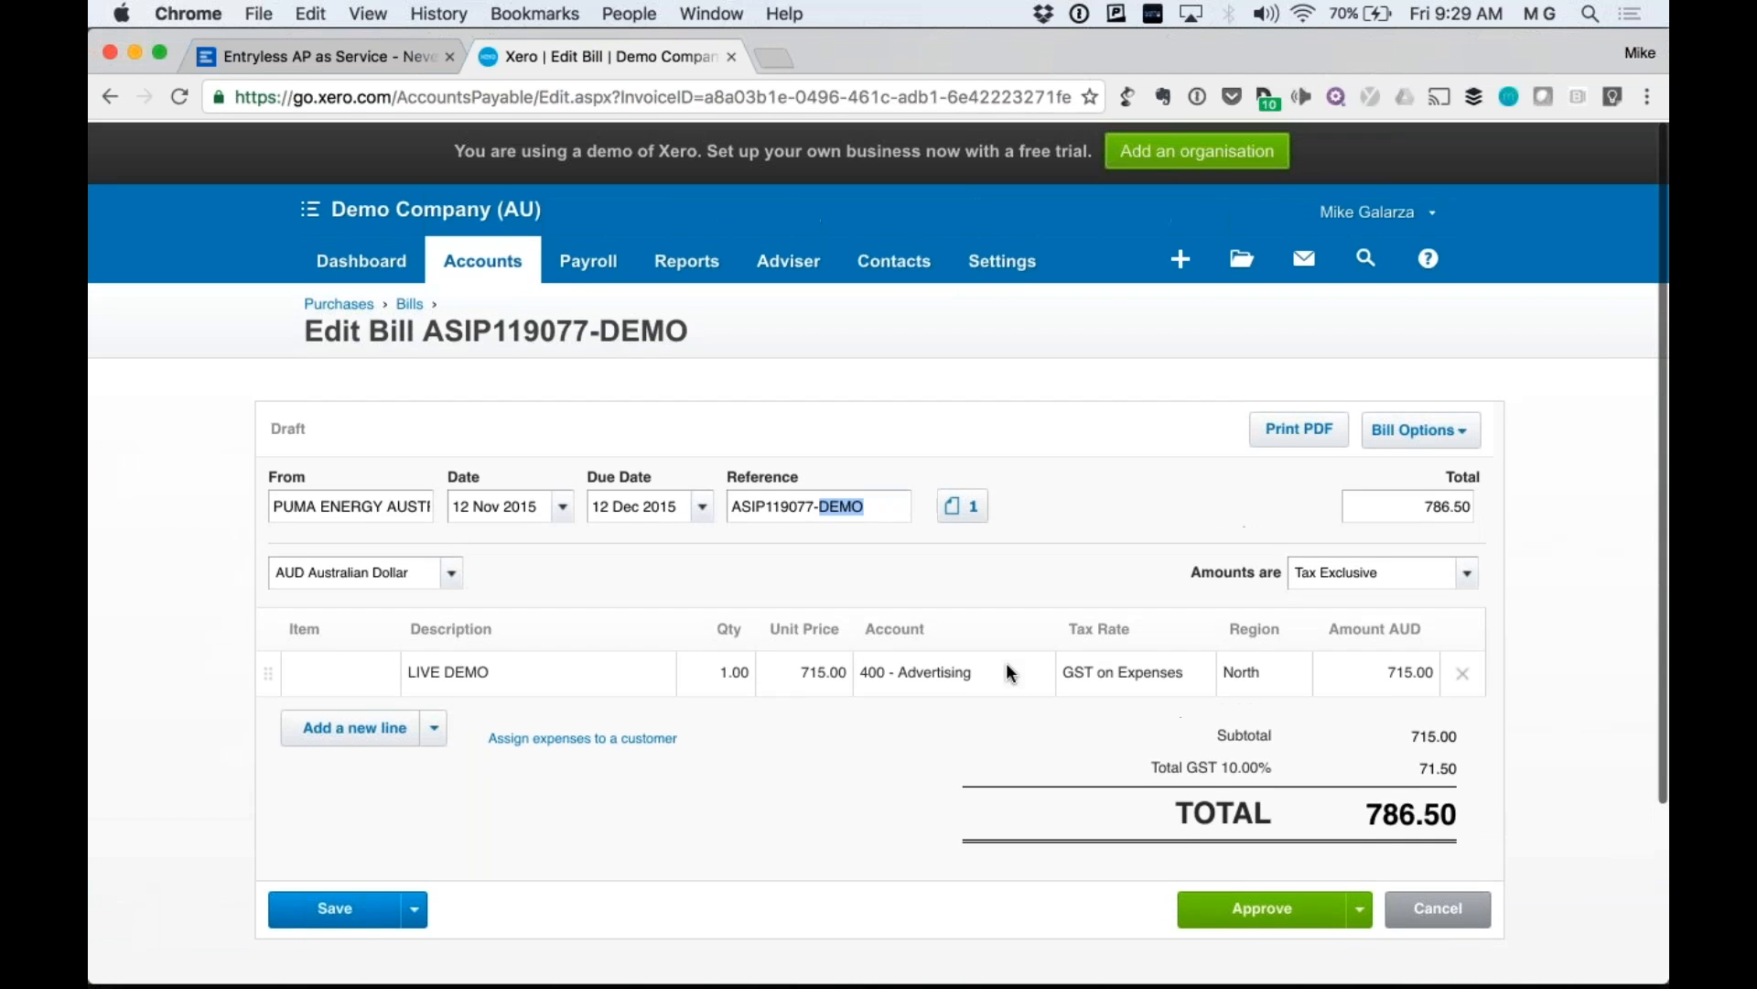
Preview the bill's attached invoice PDF, then return to the Entryless dashboard.
click(964, 507)
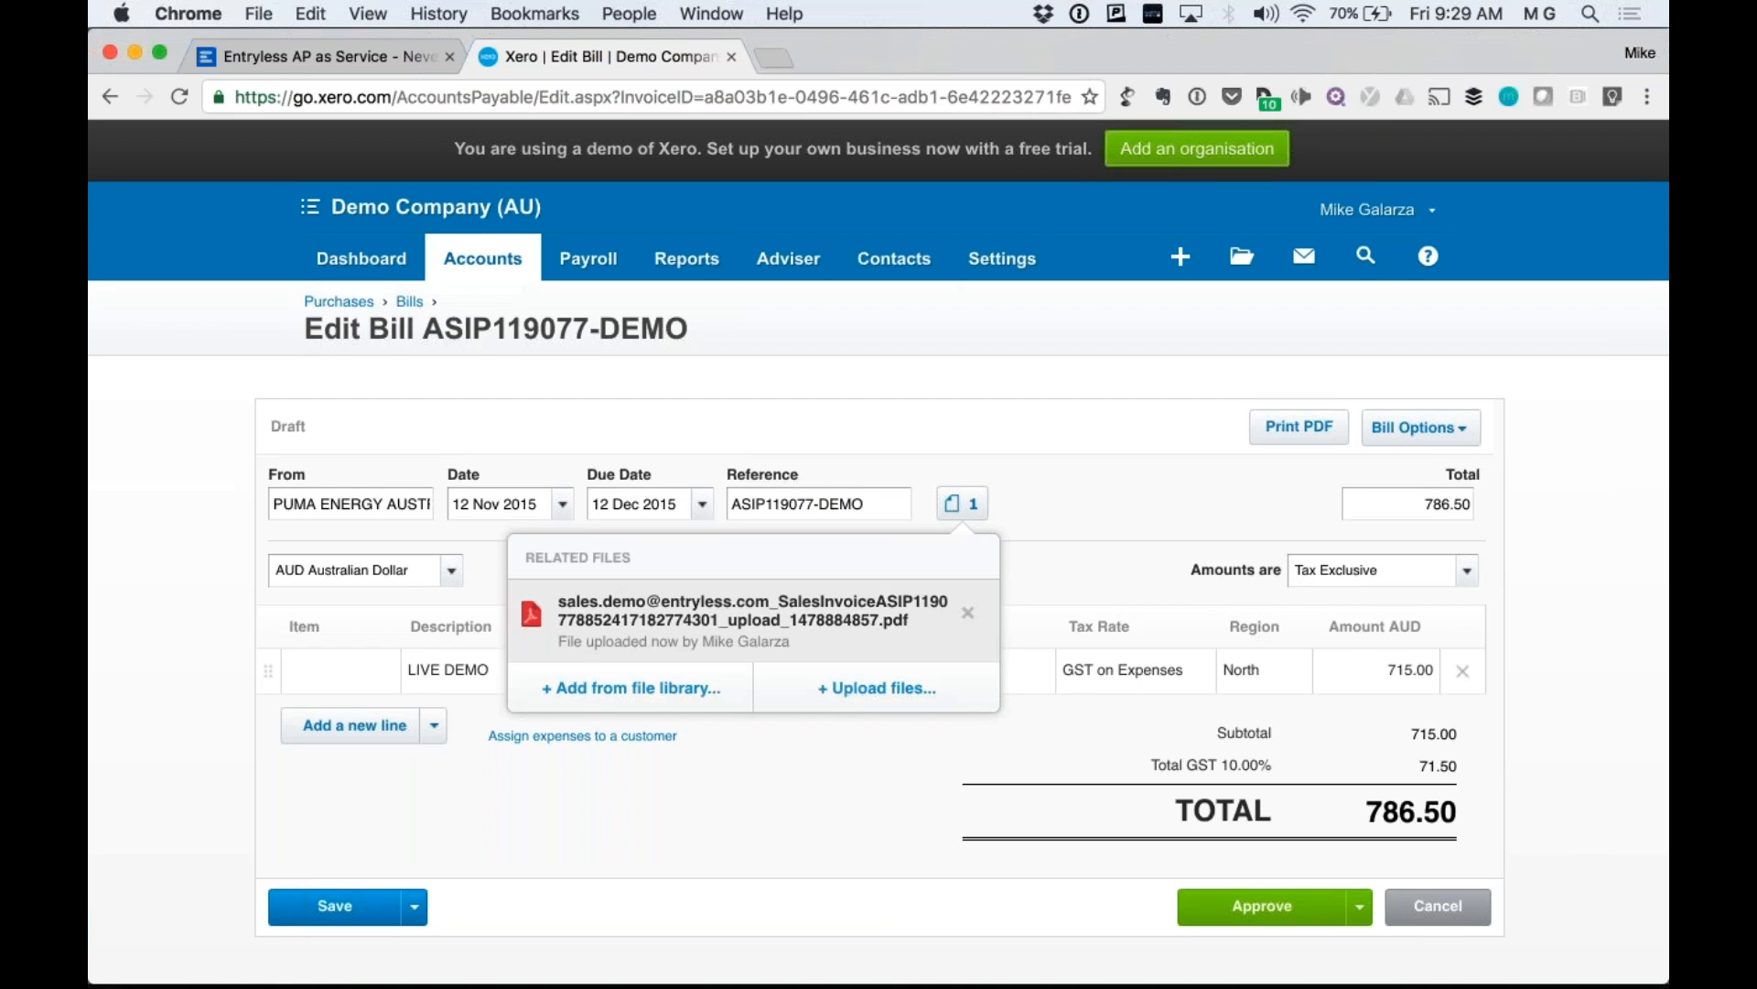
click(838, 628)
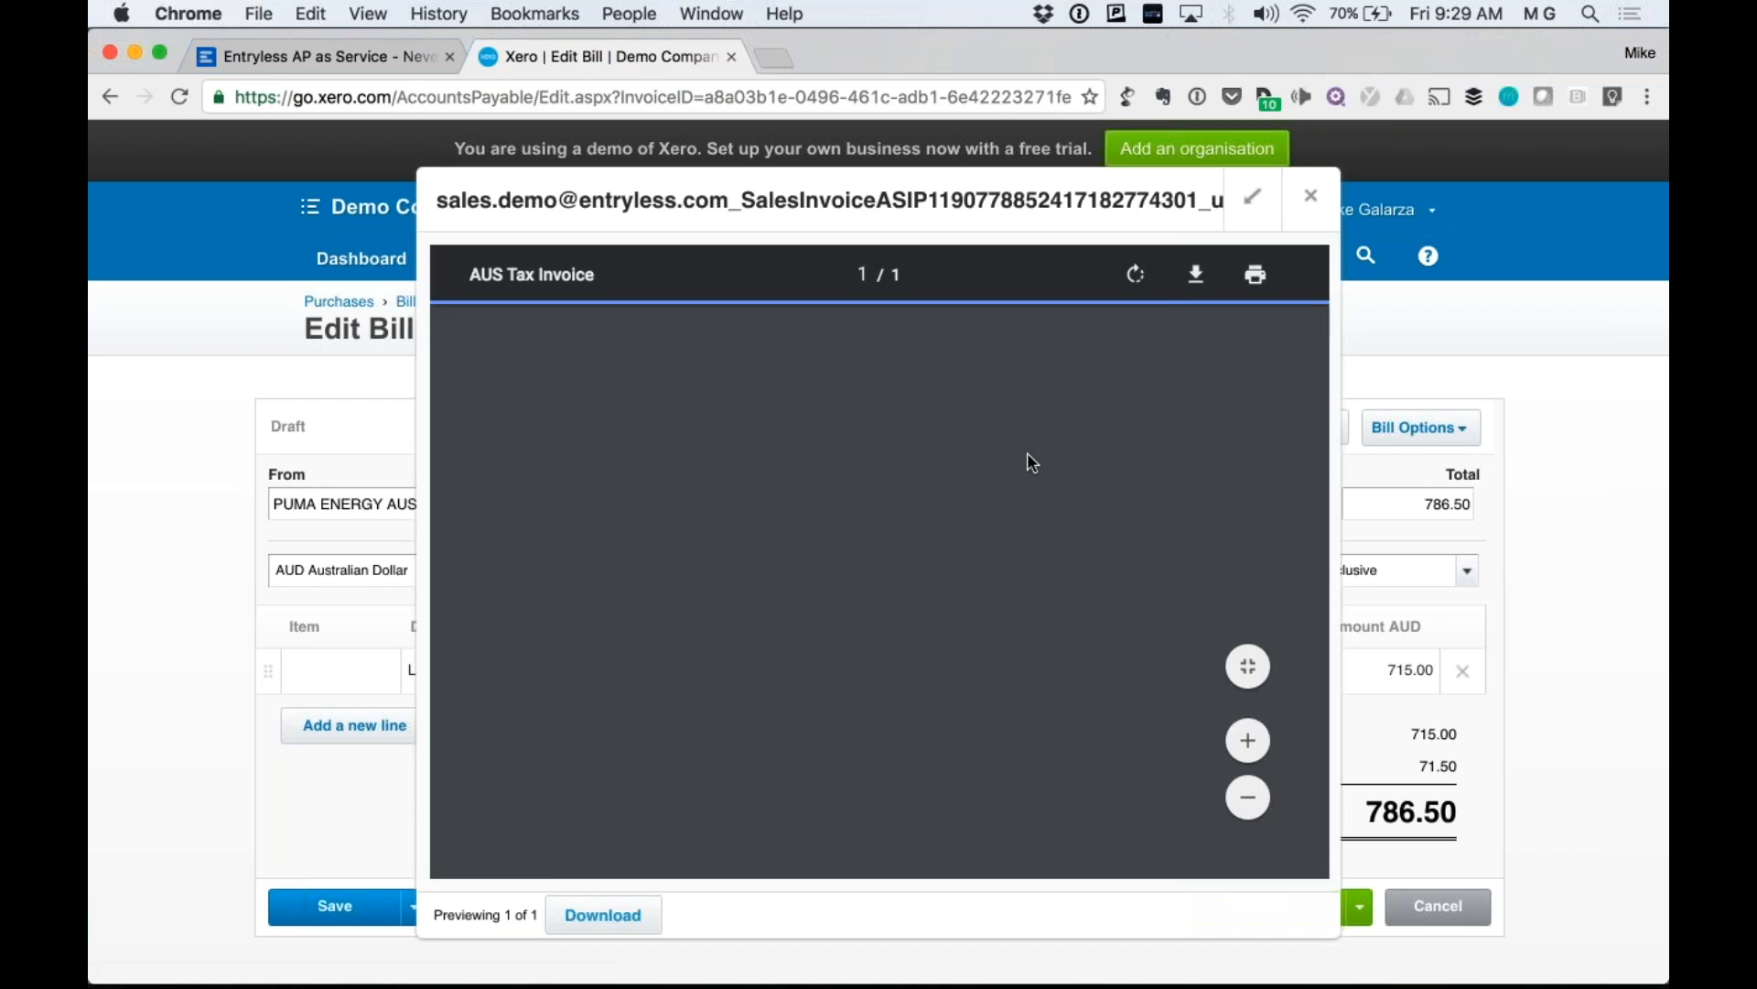
scroll(879, 595, down, 3)
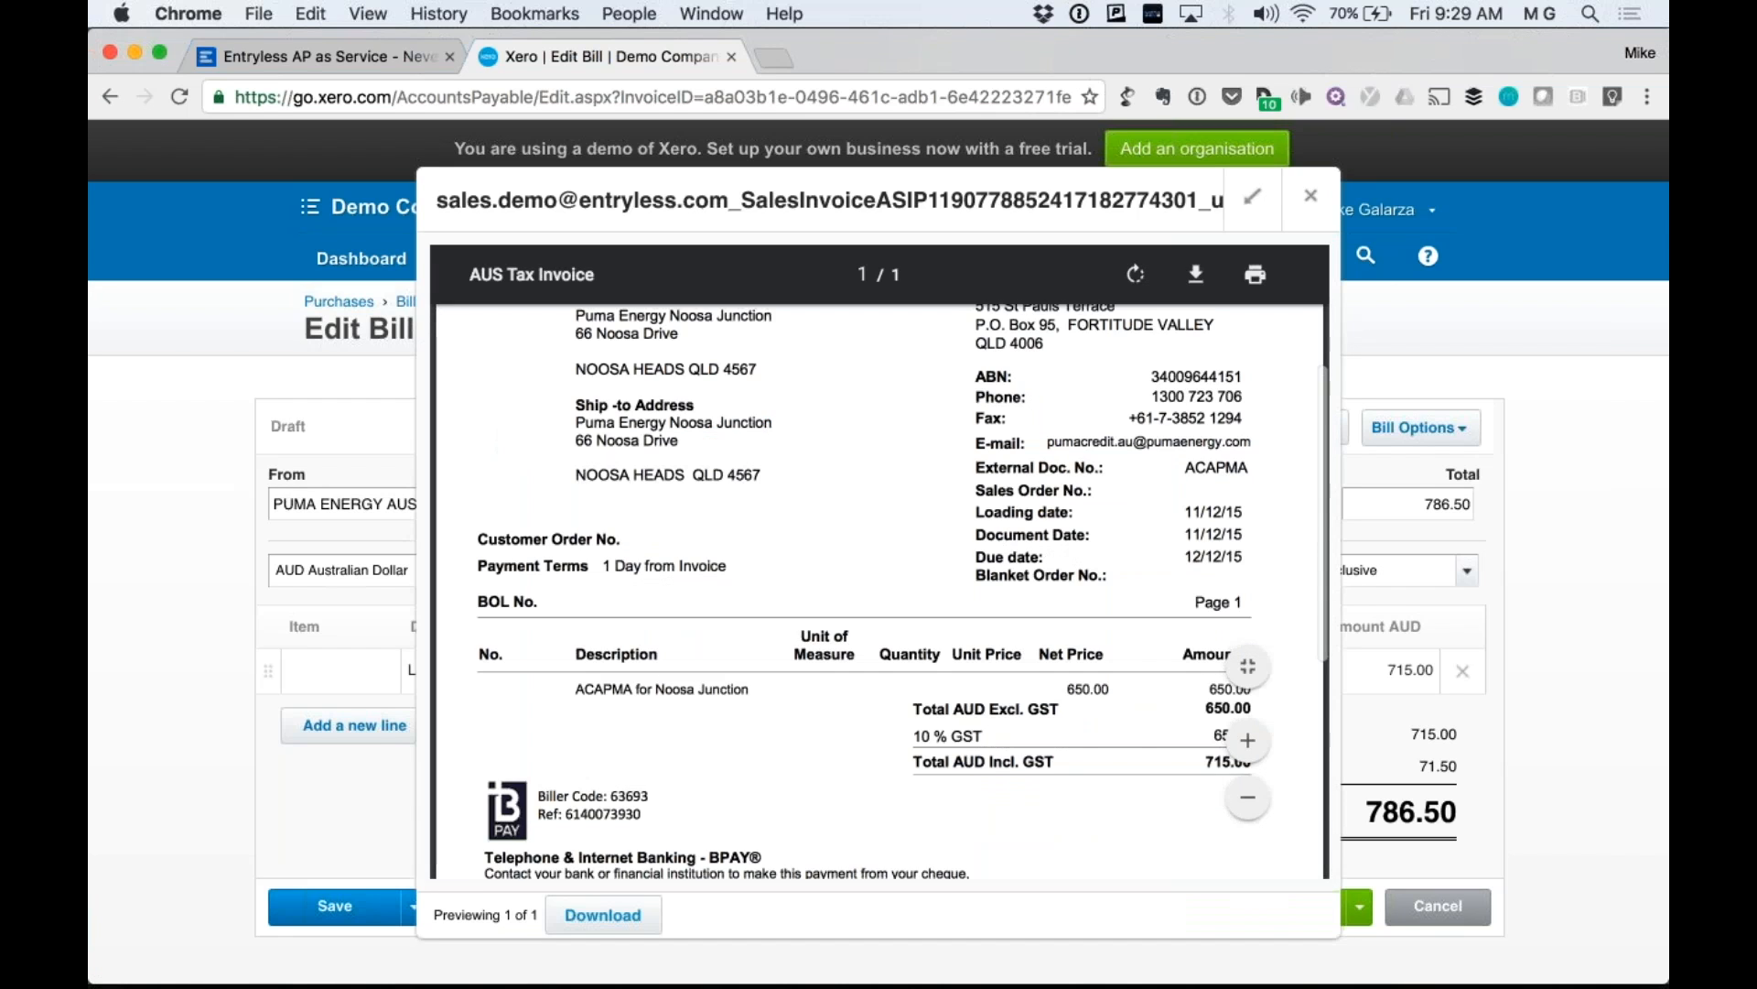
scroll(1082, 659, down, 4)
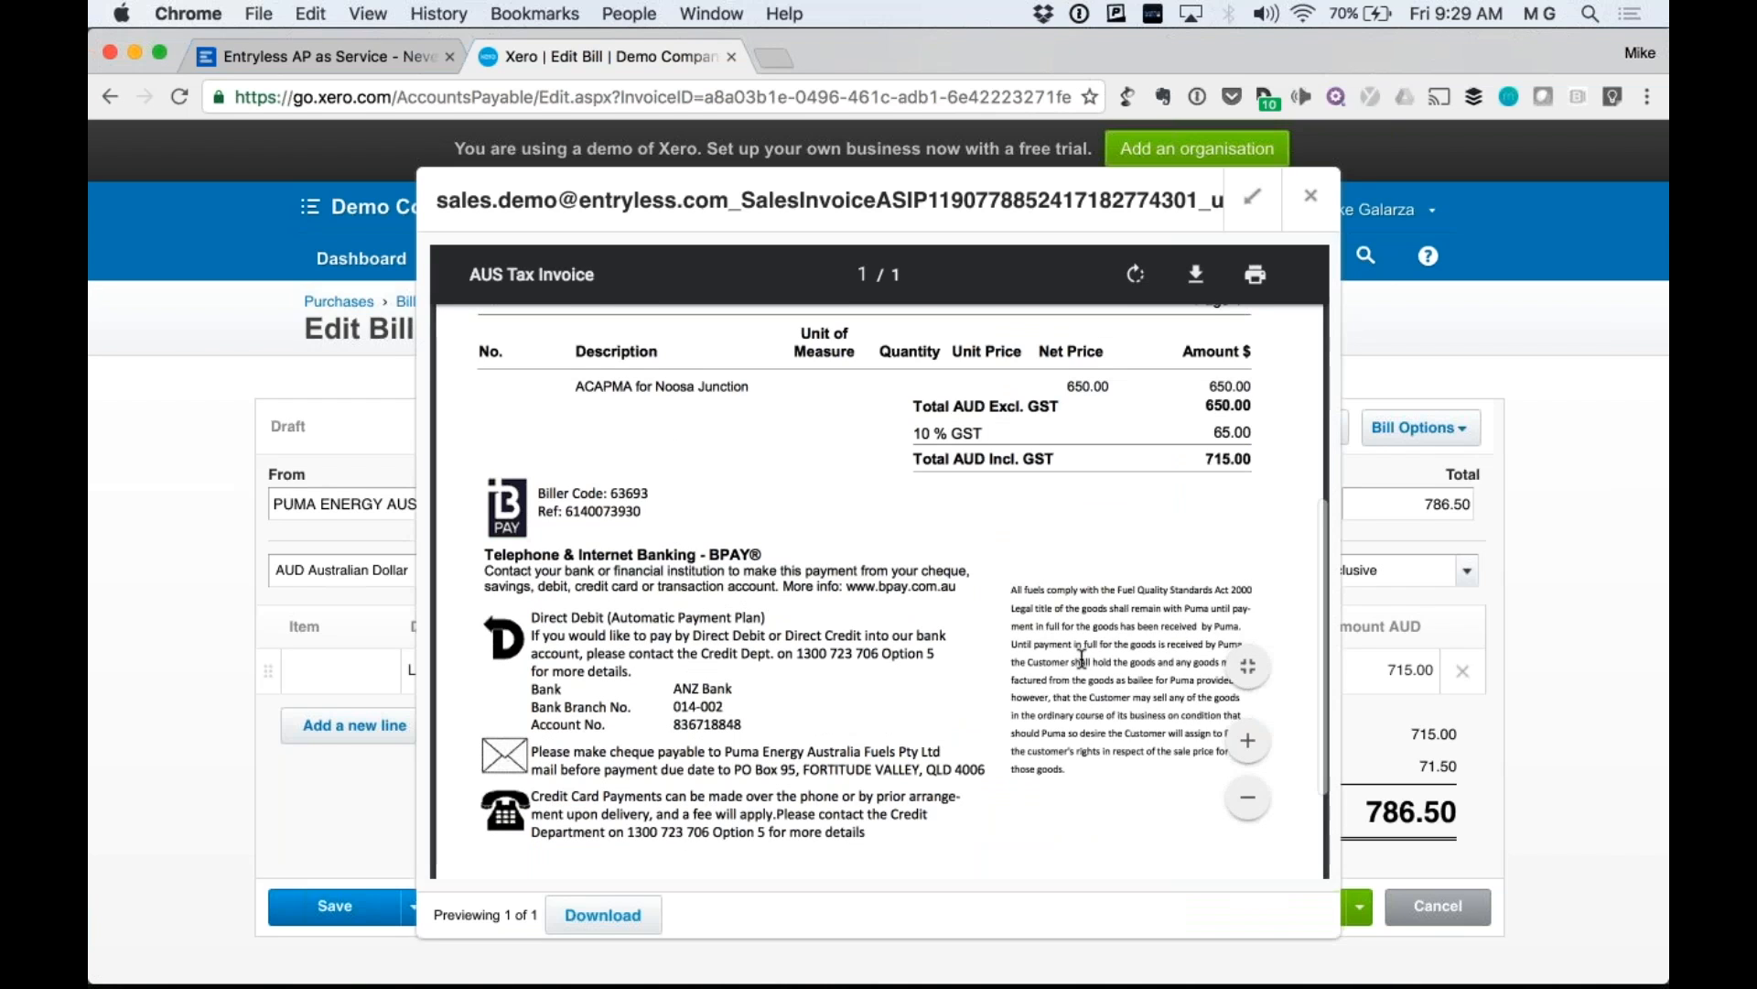
scroll(1082, 659, down, 5)
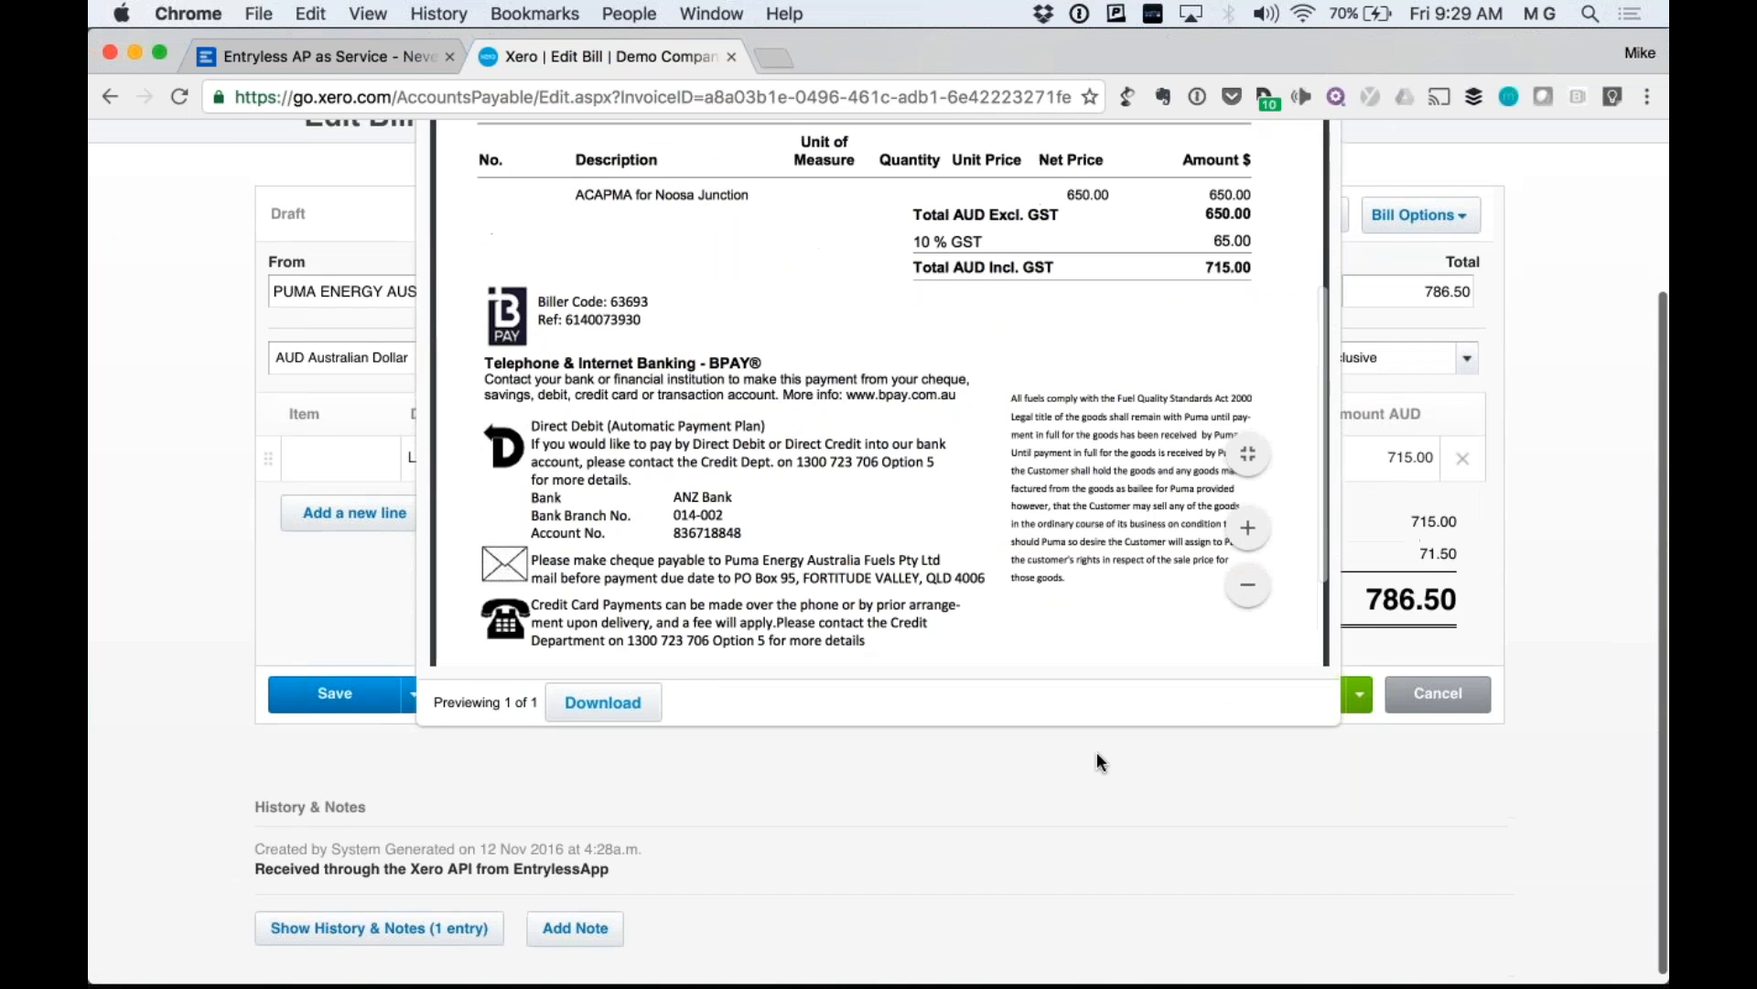
scroll(1377, 815, up, 5)
key(Escape)
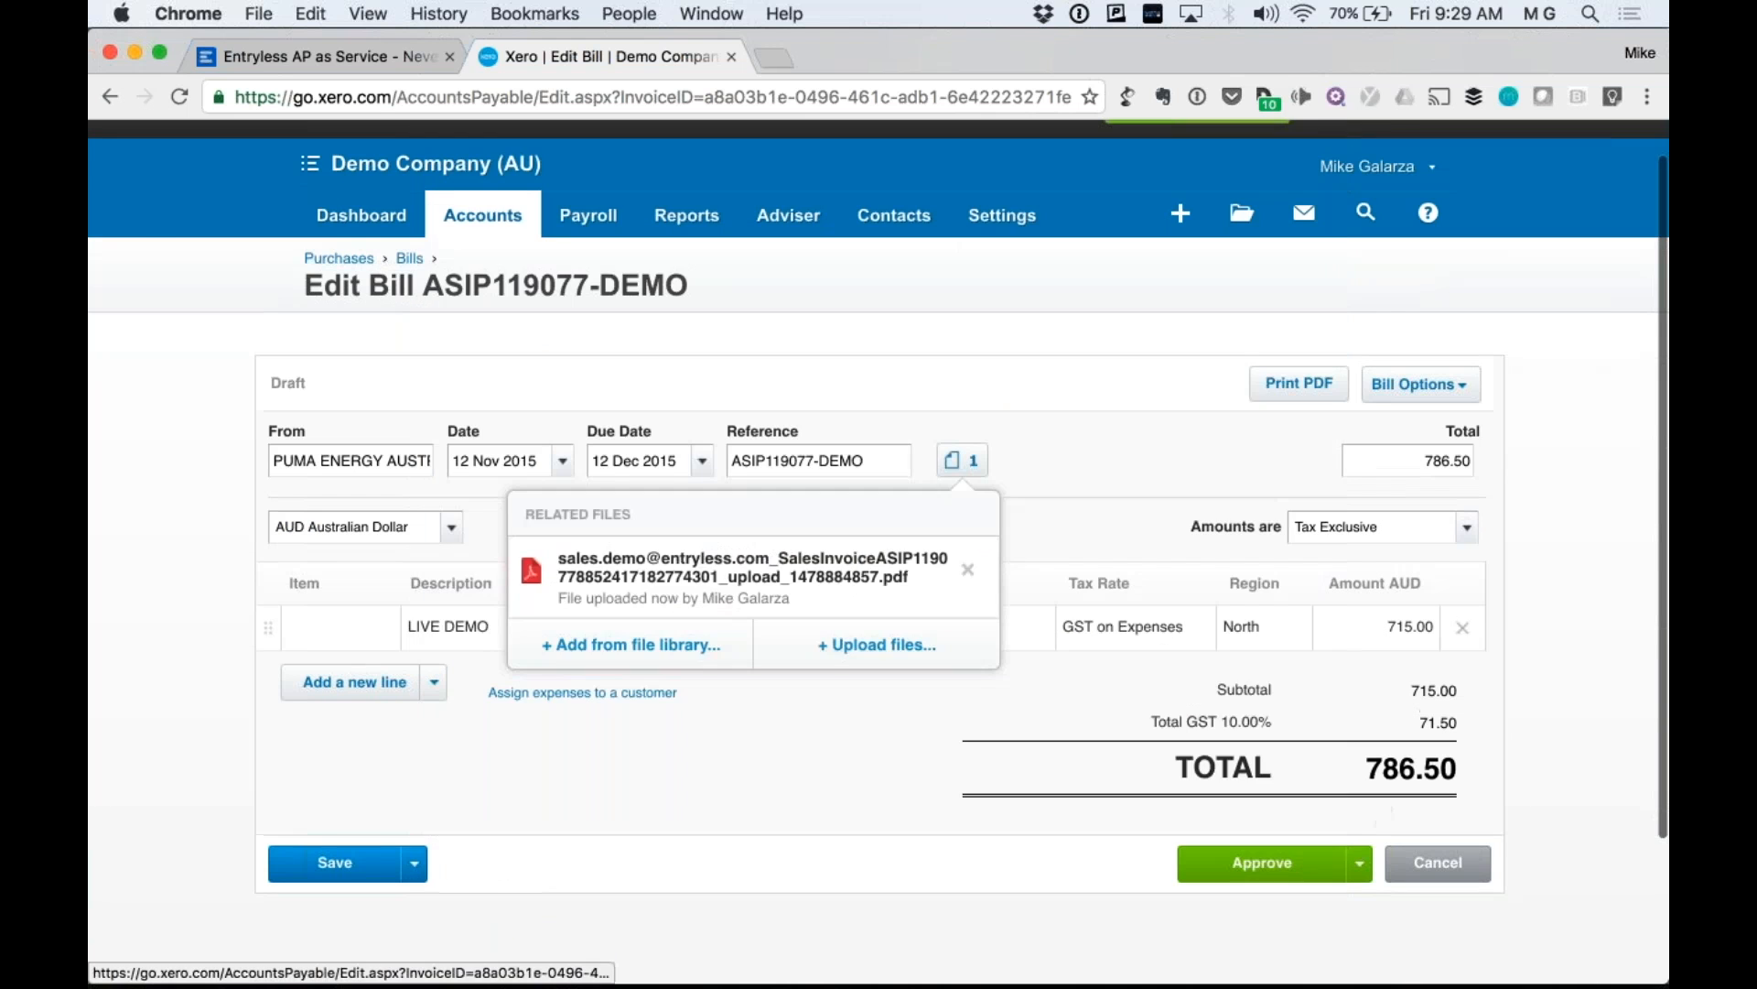
click(356, 66)
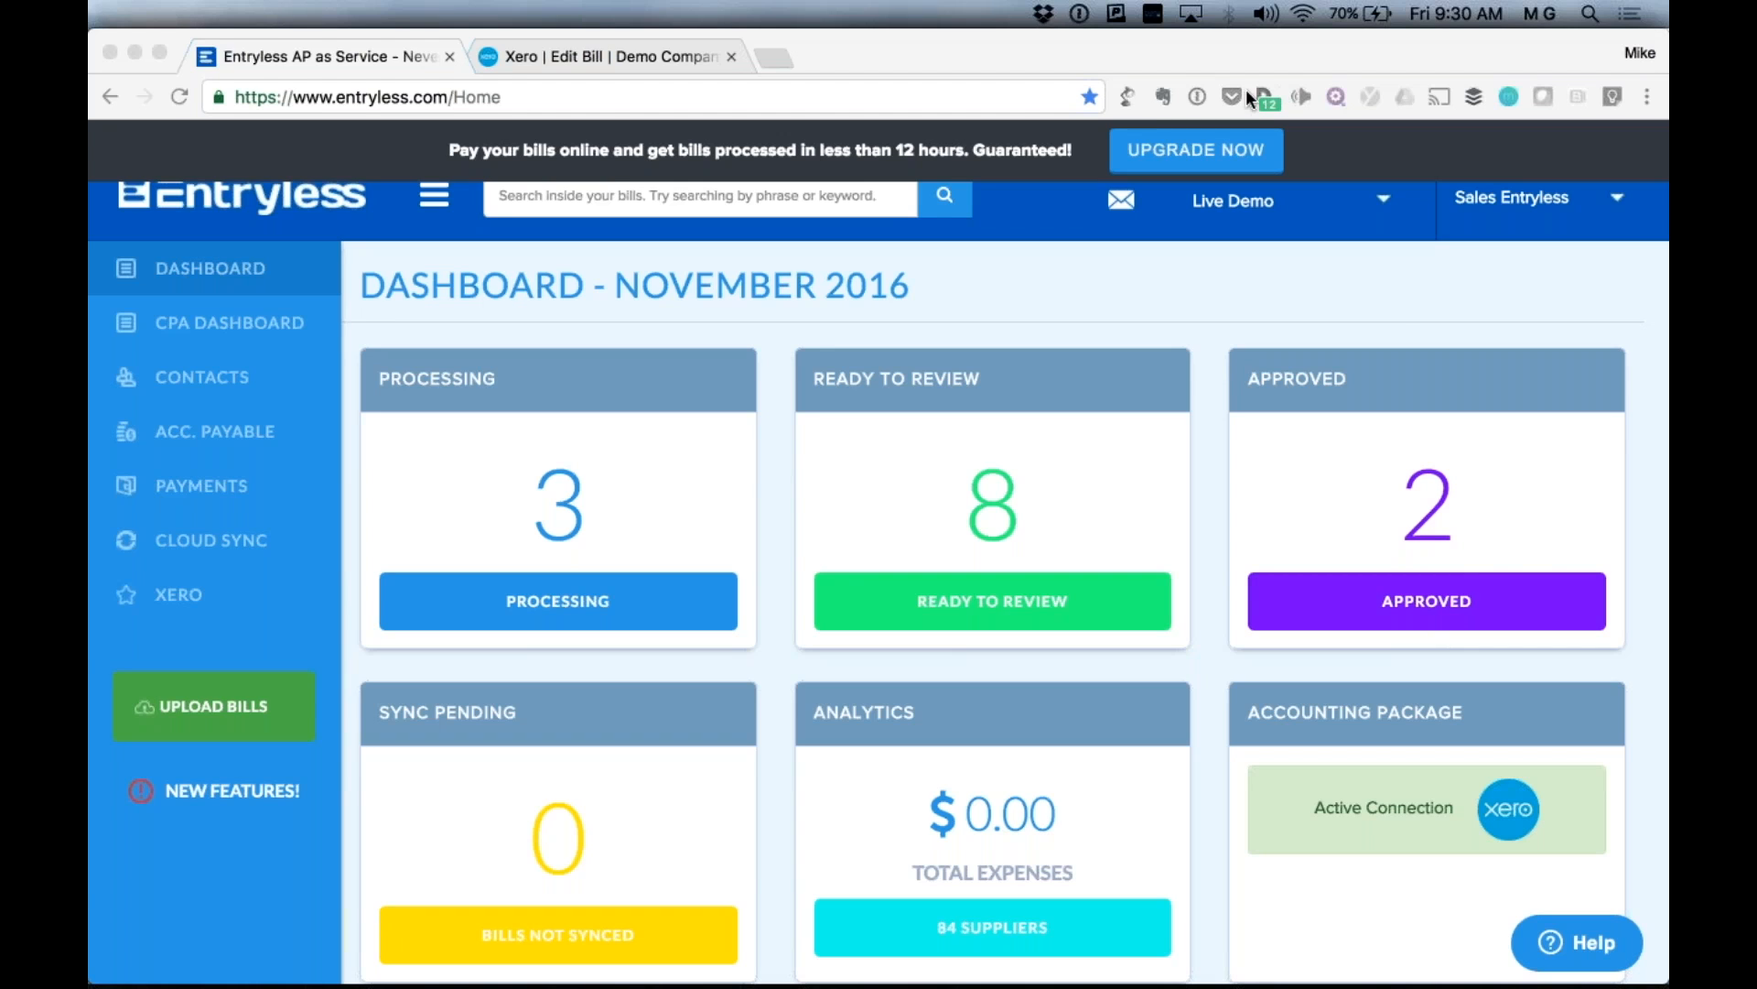
Change the company tax setting from Non-Tax to Tax under Company Settings > Tax Settings.
click(1393, 317)
scroll(1452, 283, up, 1)
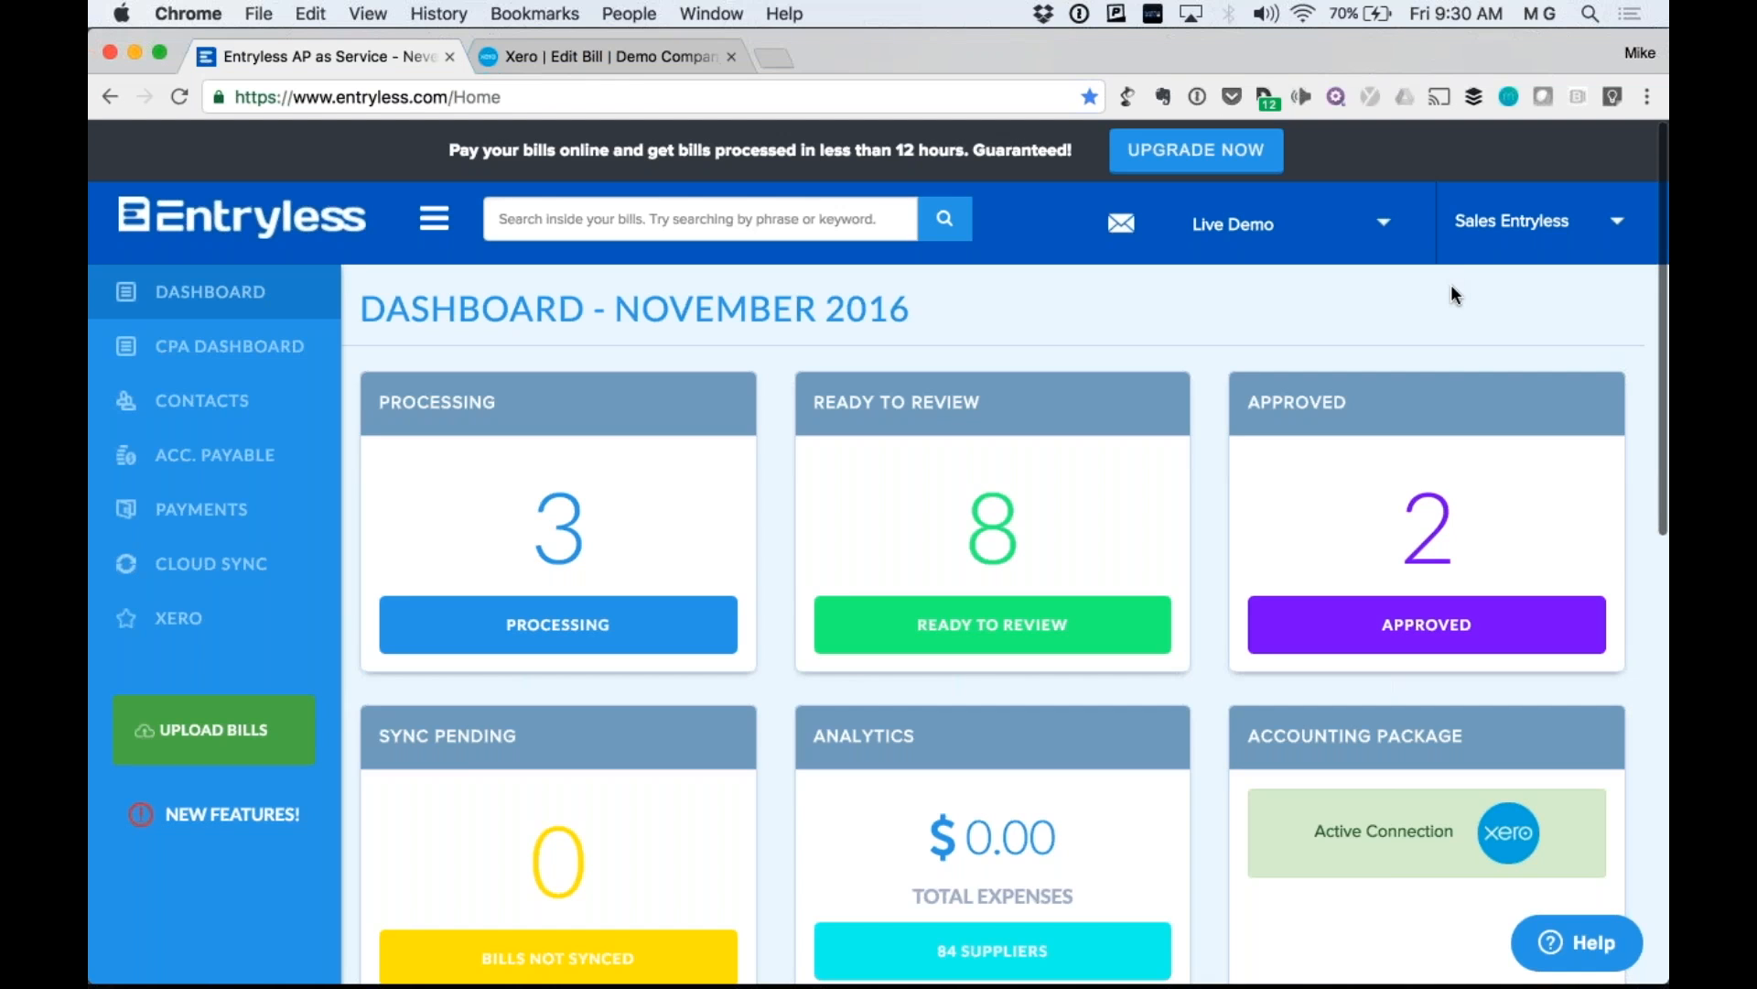
click(1519, 222)
click(1547, 281)
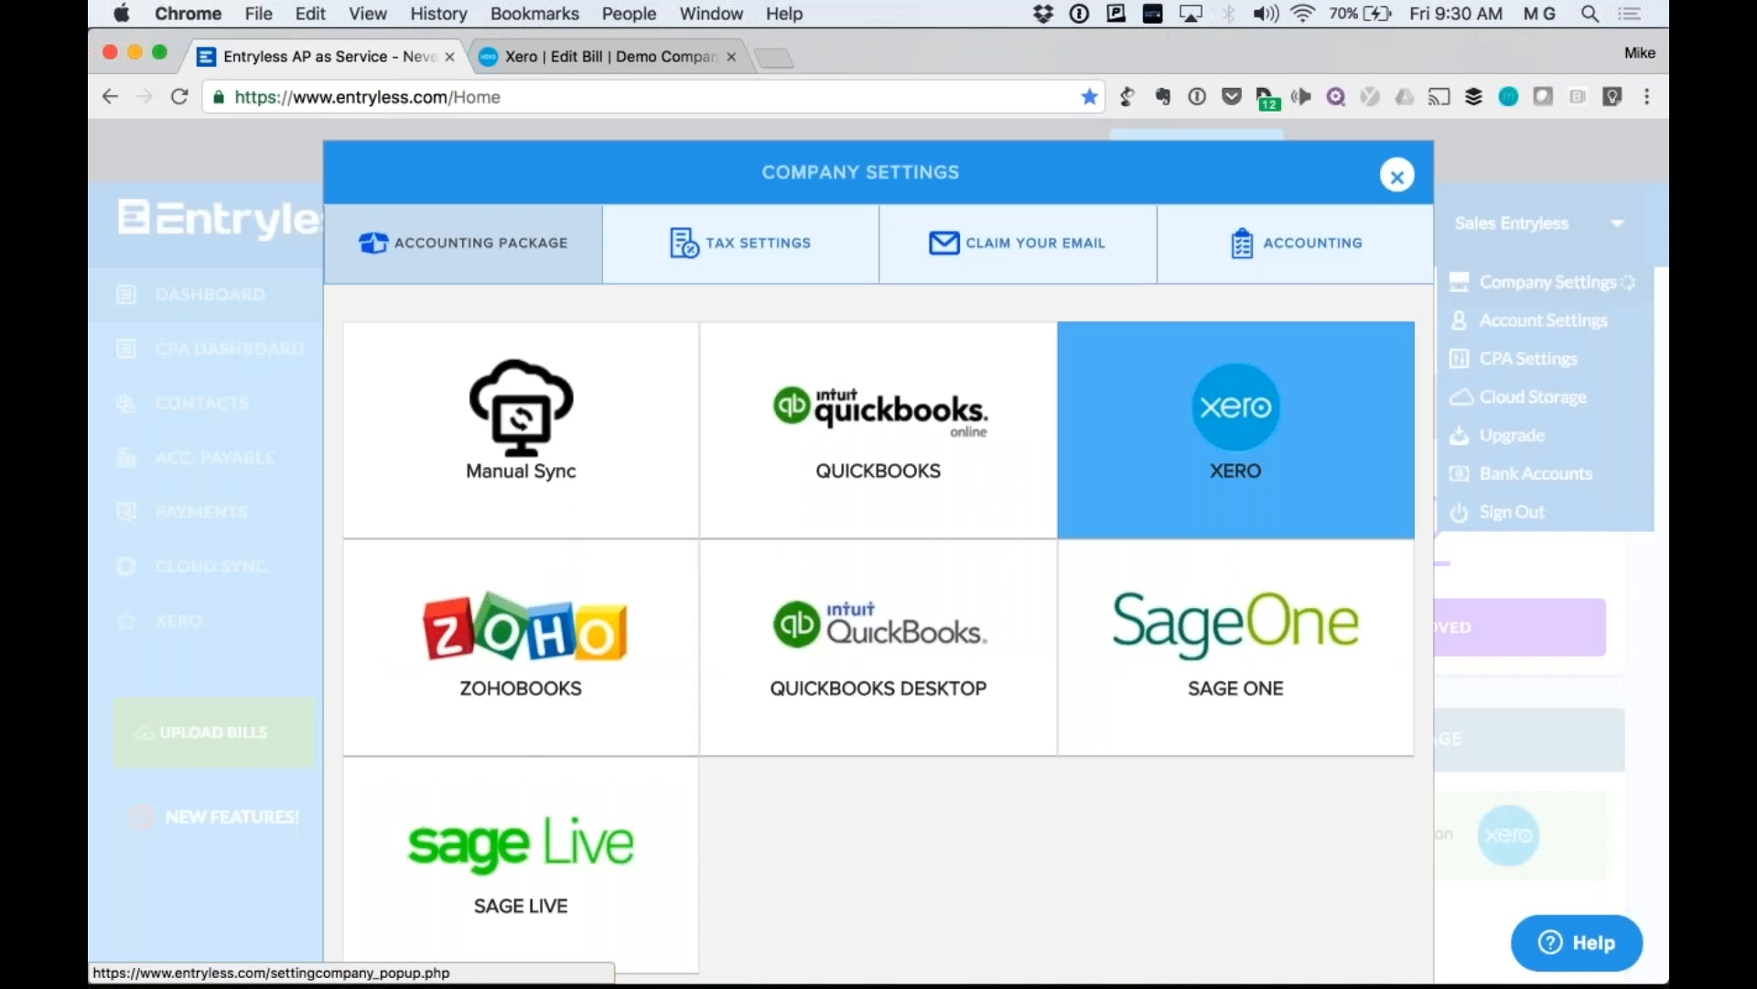
click(741, 310)
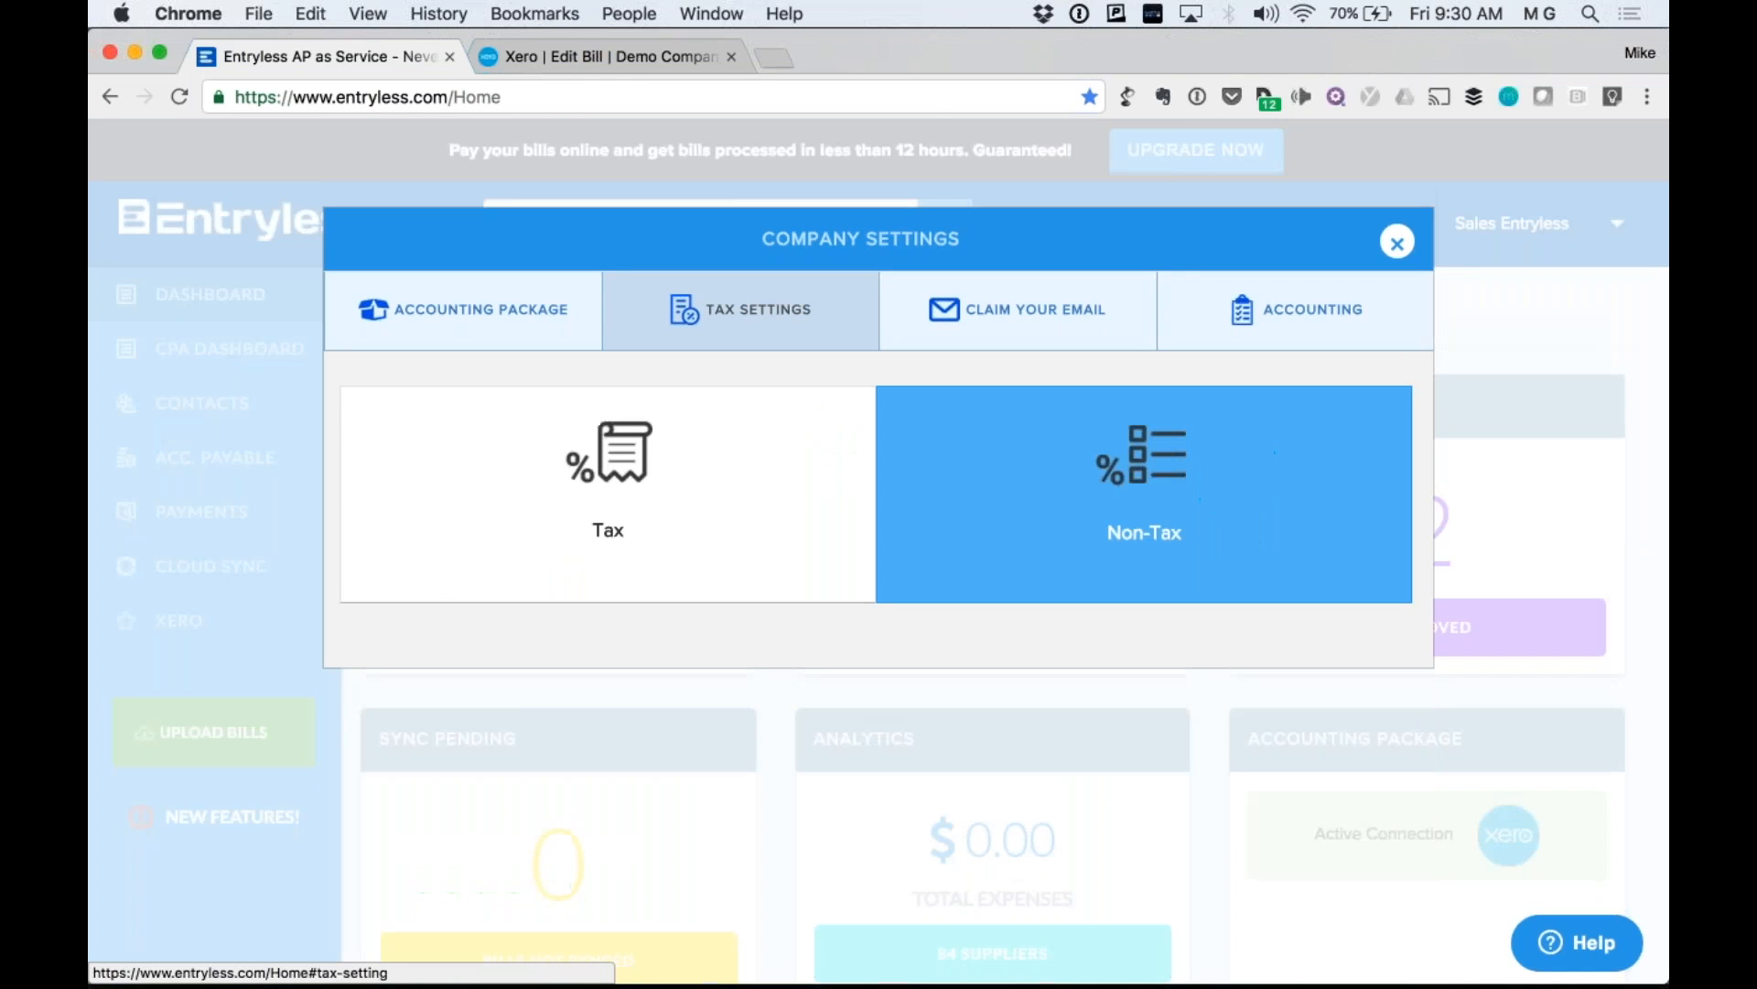
click(670, 523)
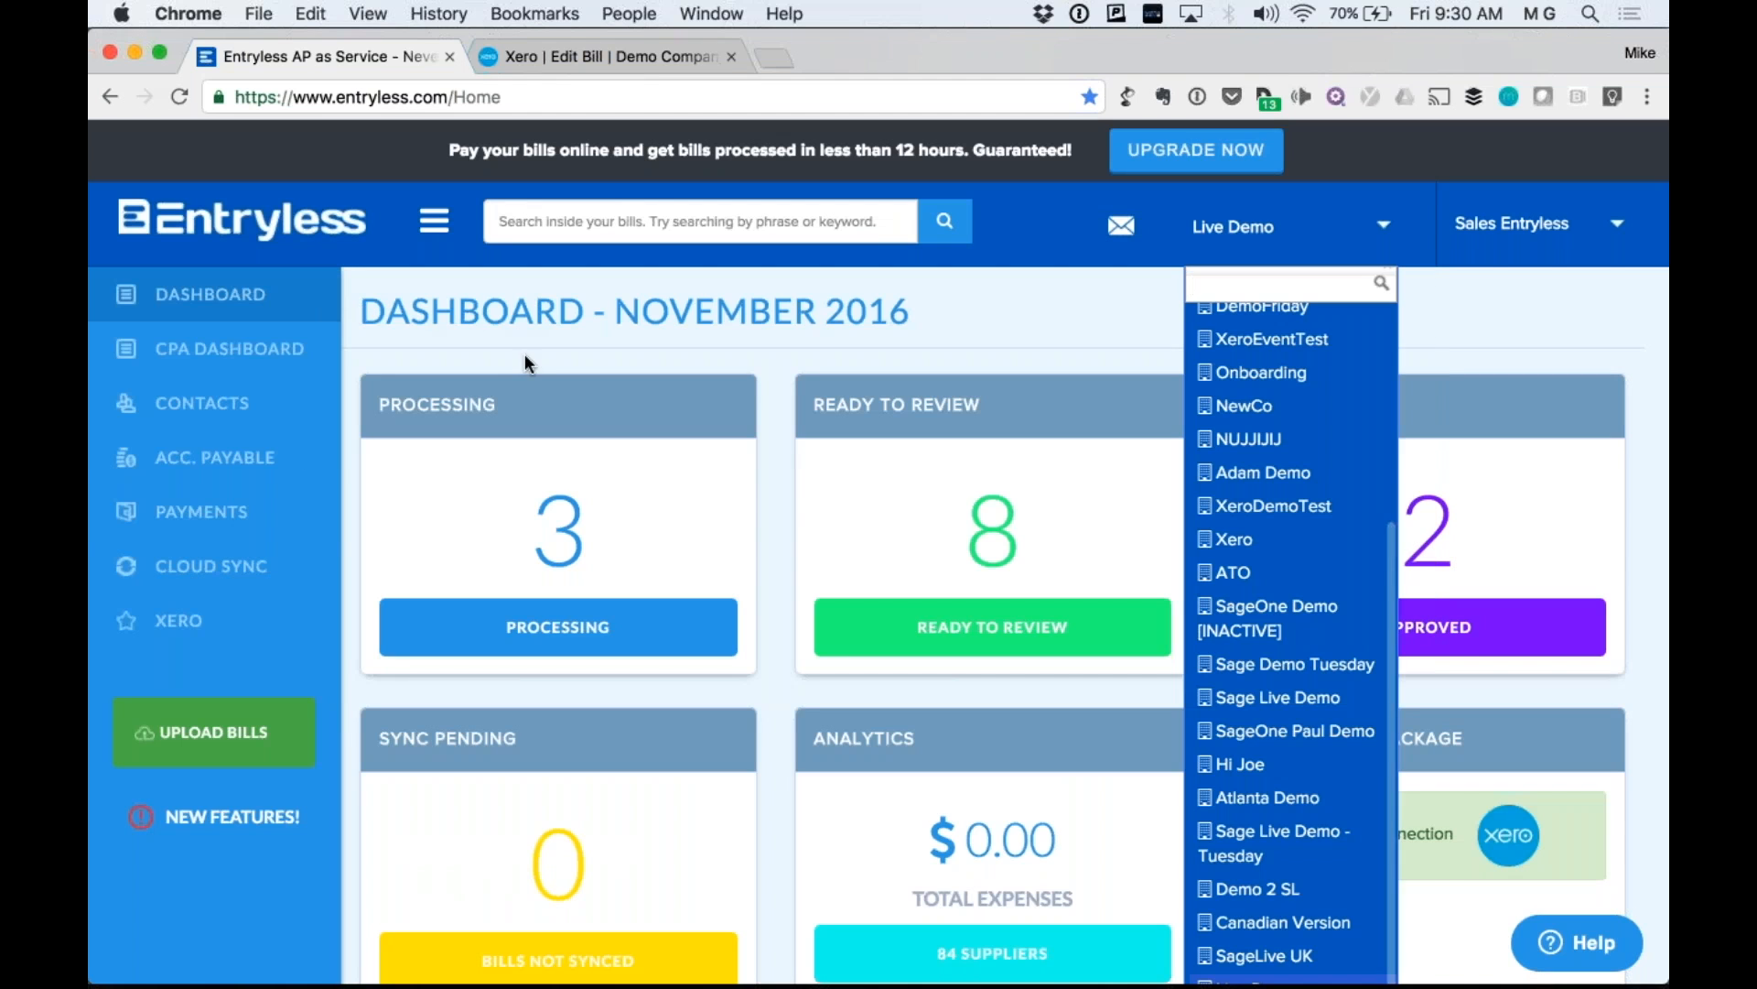
click(525, 354)
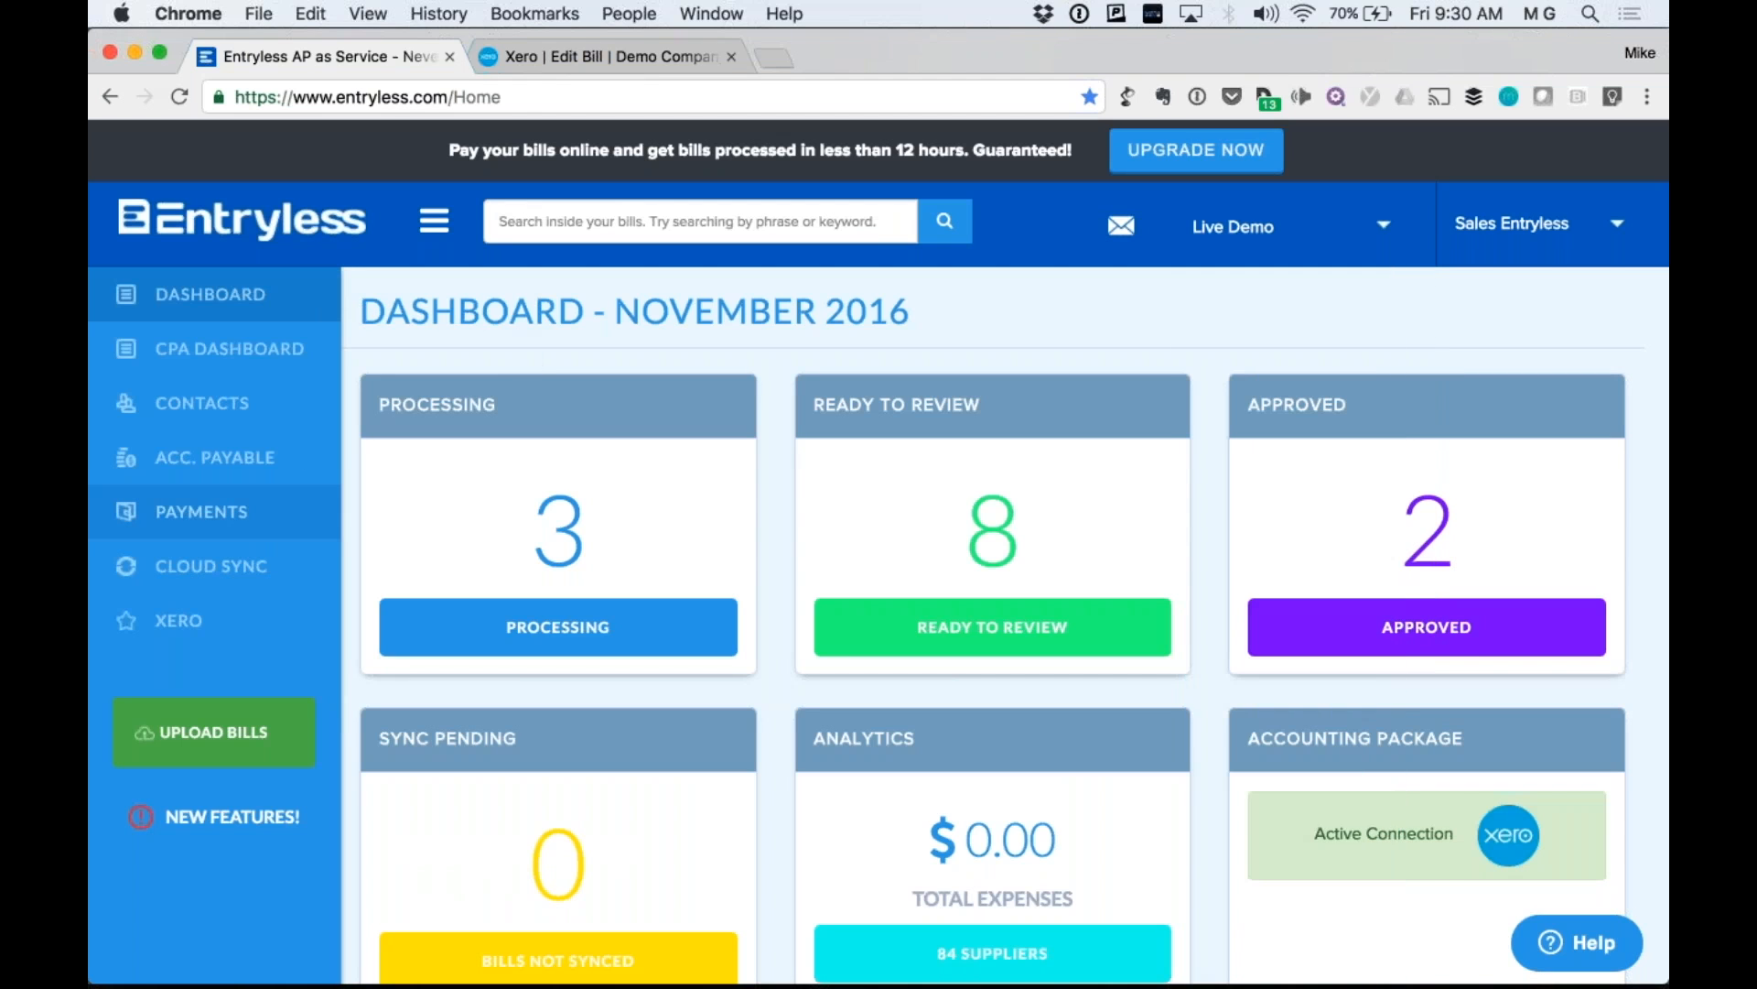
Open the Approve & Sync list and check the first bill's tax rate, GST on Expenses (10.00%).
mouse_move(225, 463)
click(502, 474)
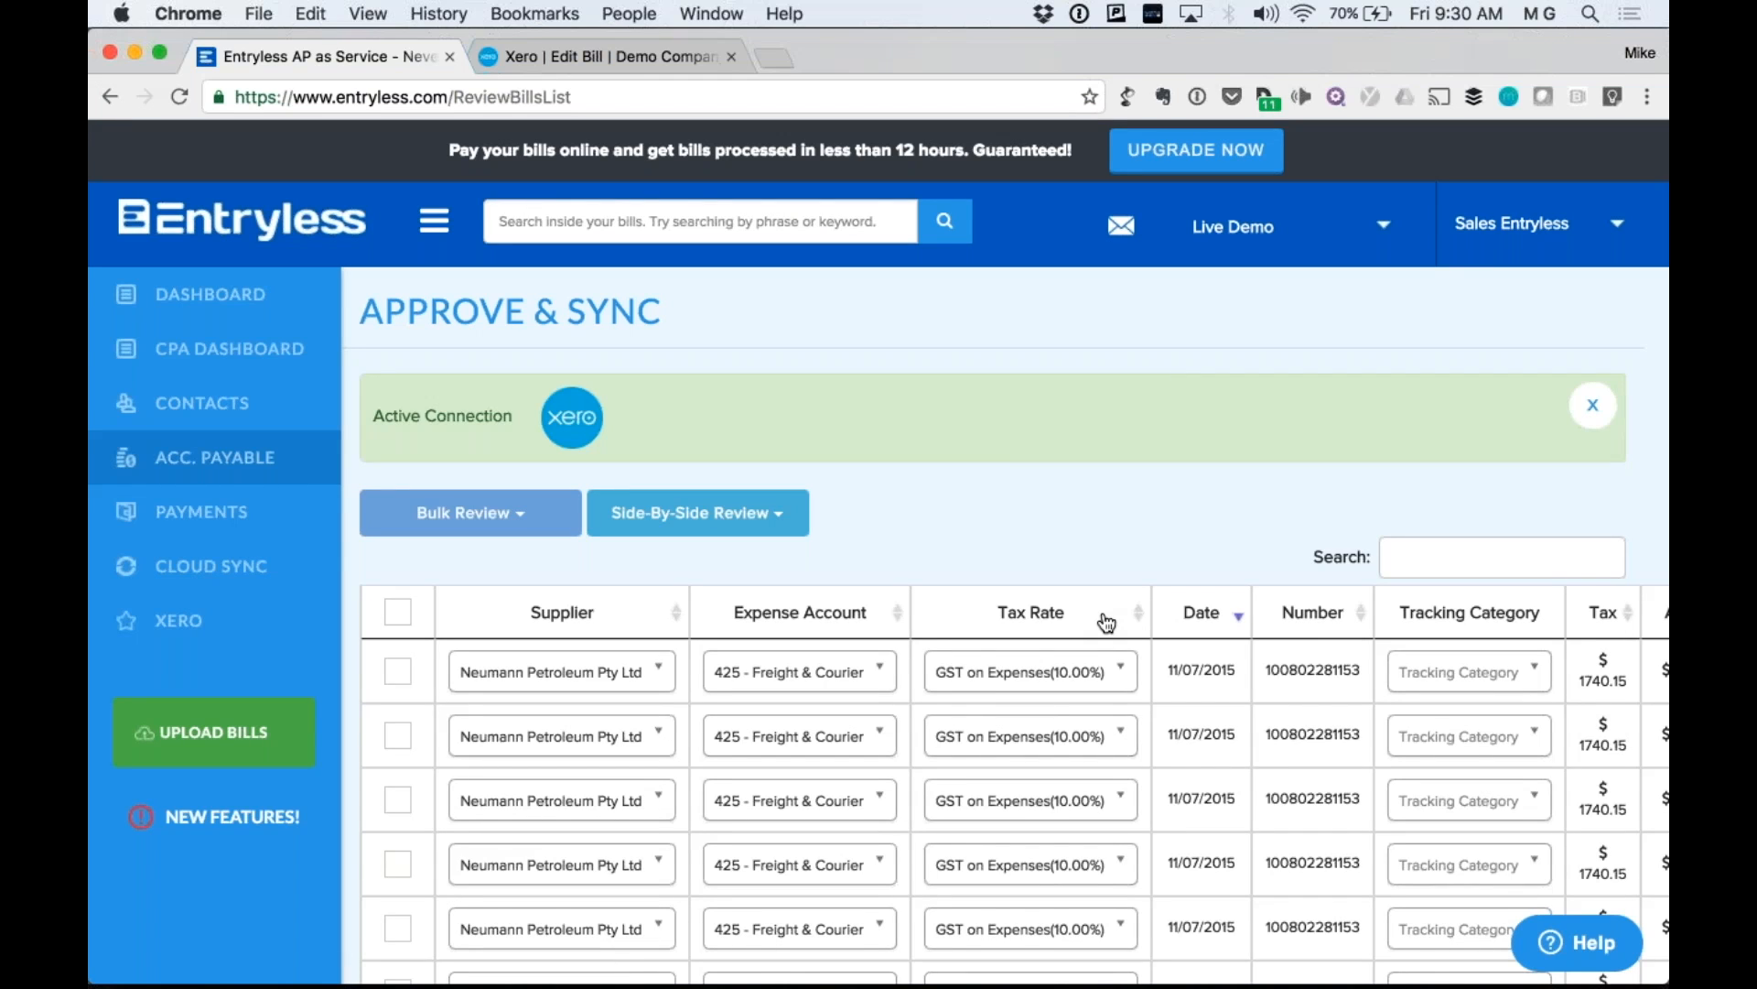
click(1036, 678)
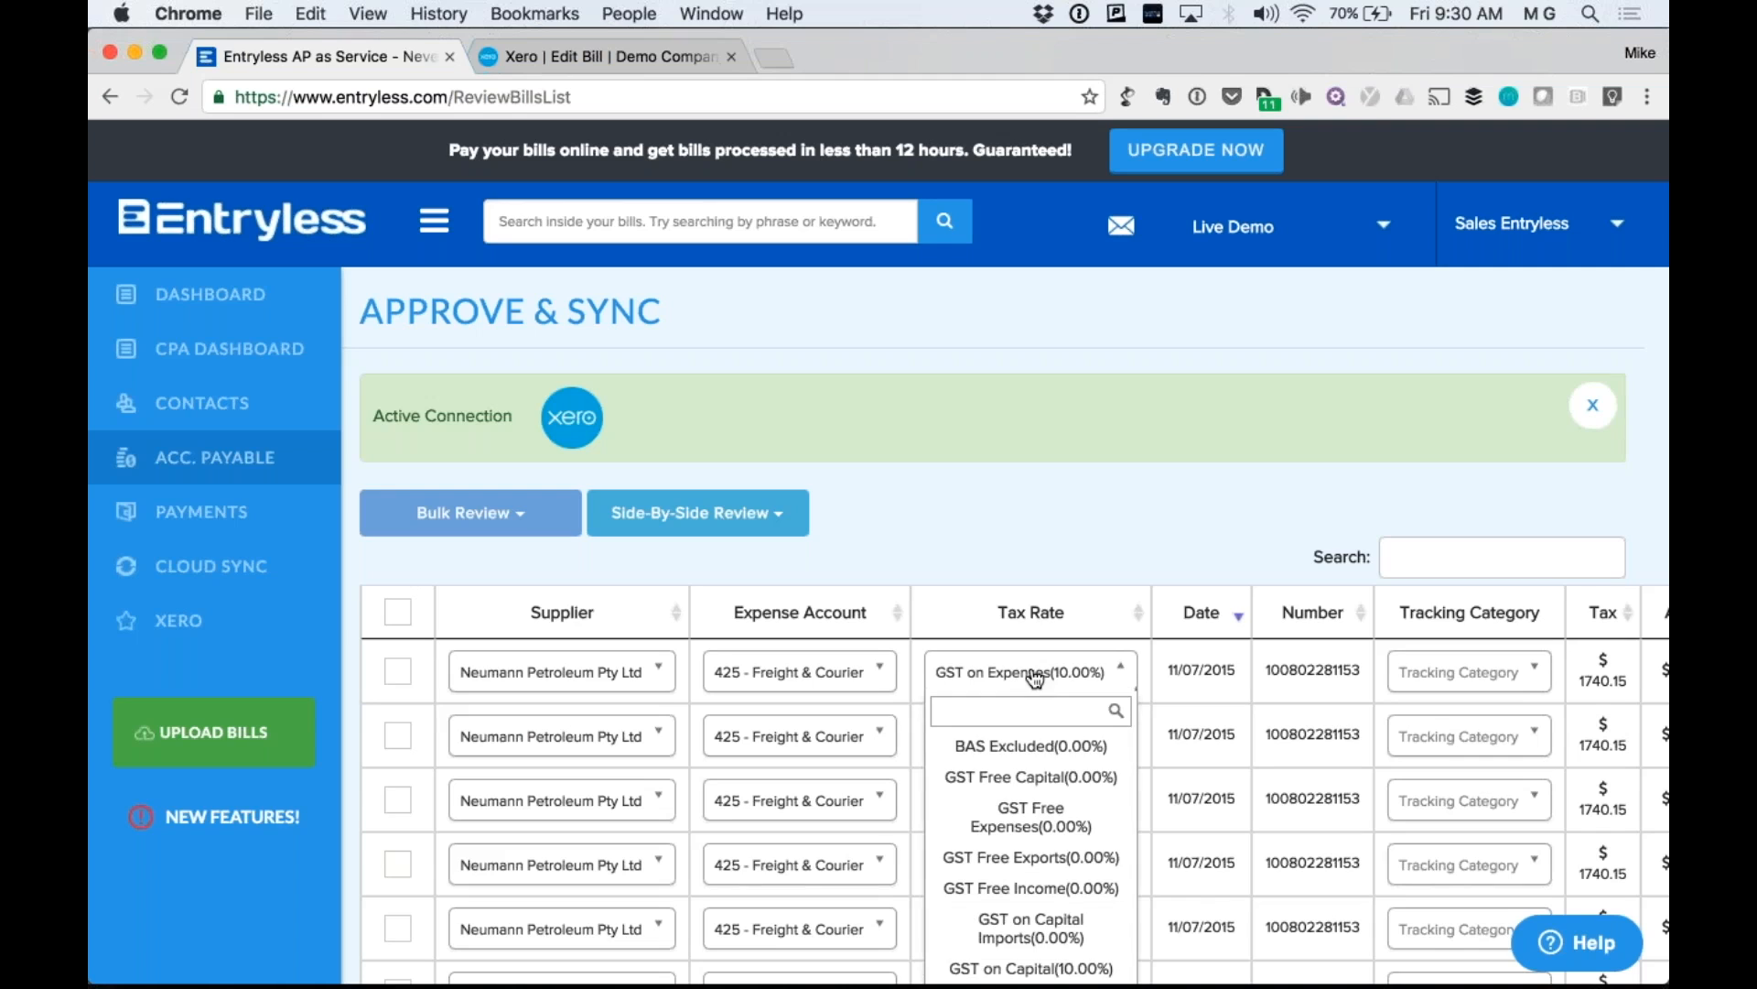
click(1074, 560)
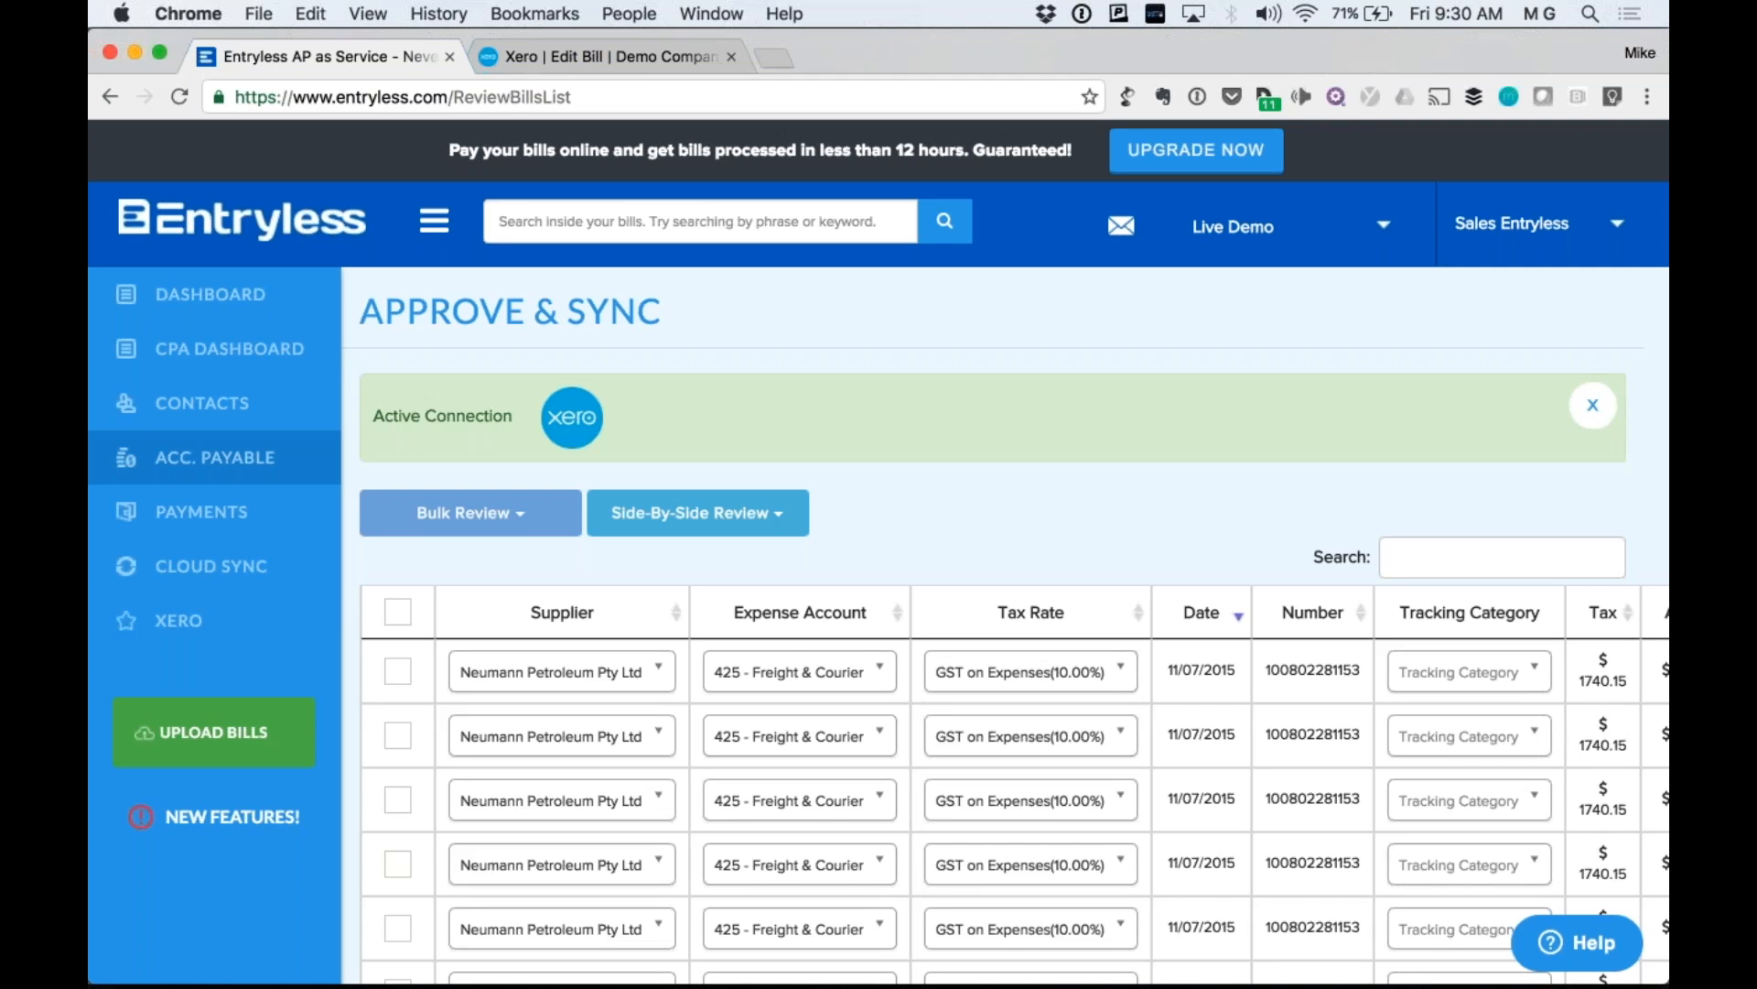
Tick the first Neumann Petroleum bill and choose Side-By-Side Review > Selected.
click(397, 671)
click(777, 513)
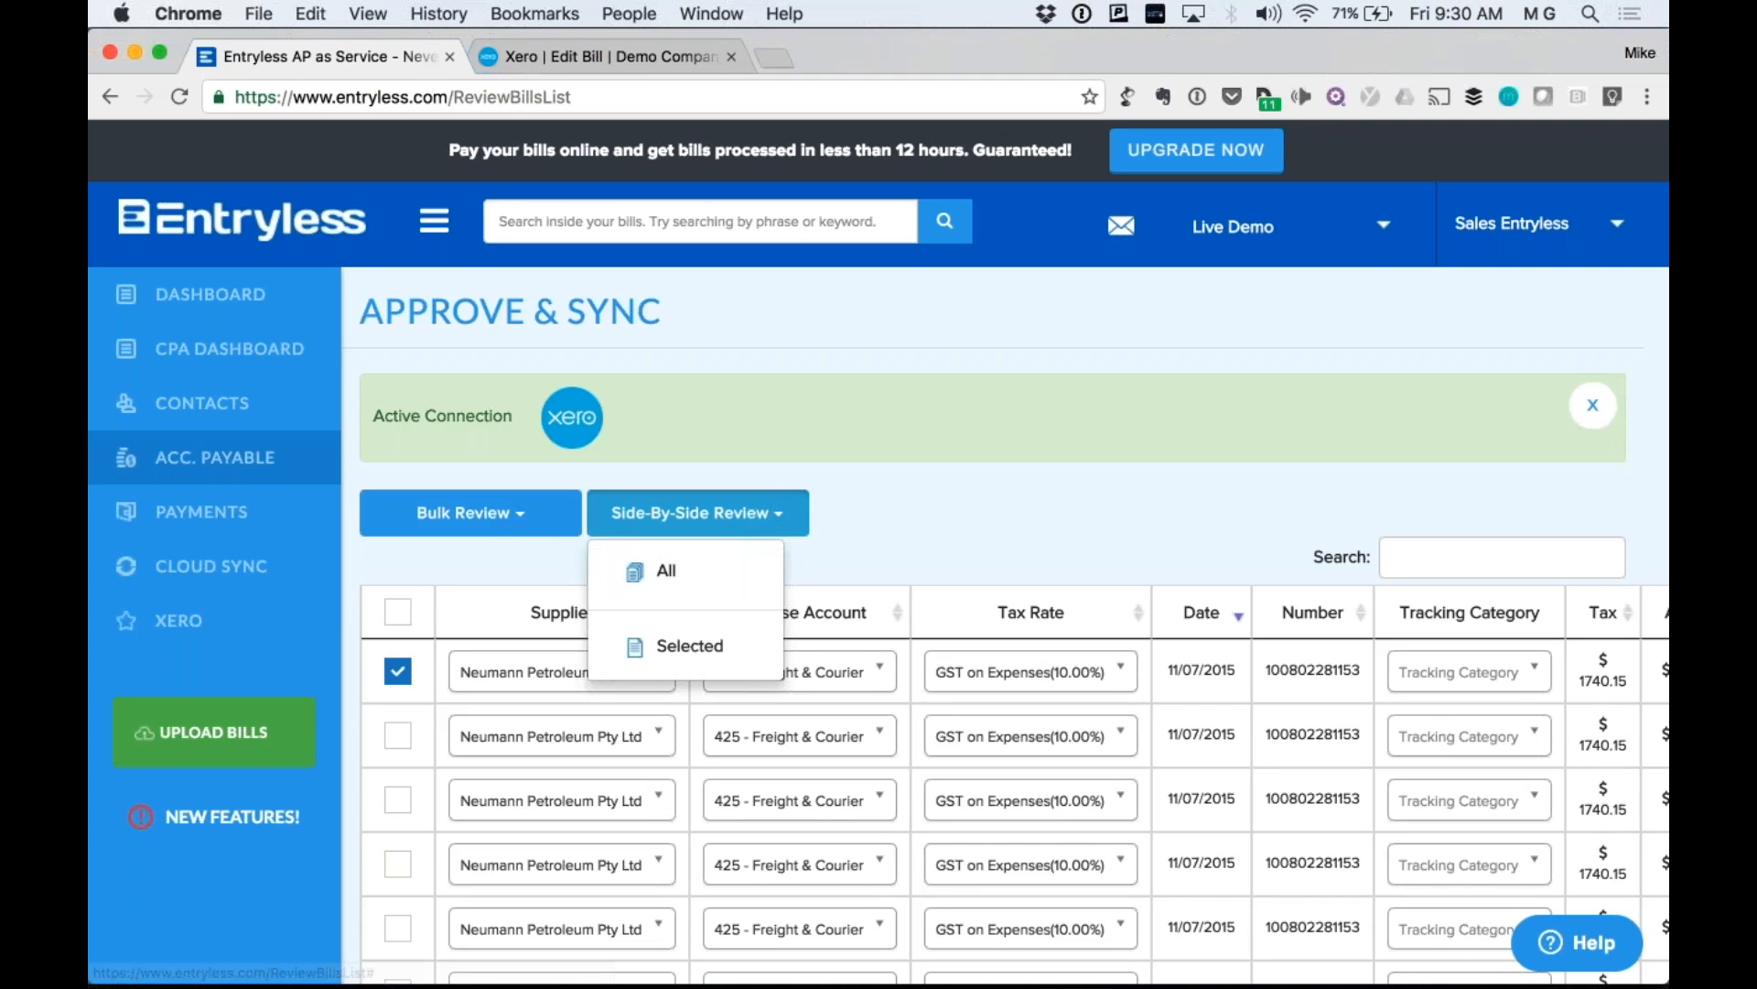
click(700, 650)
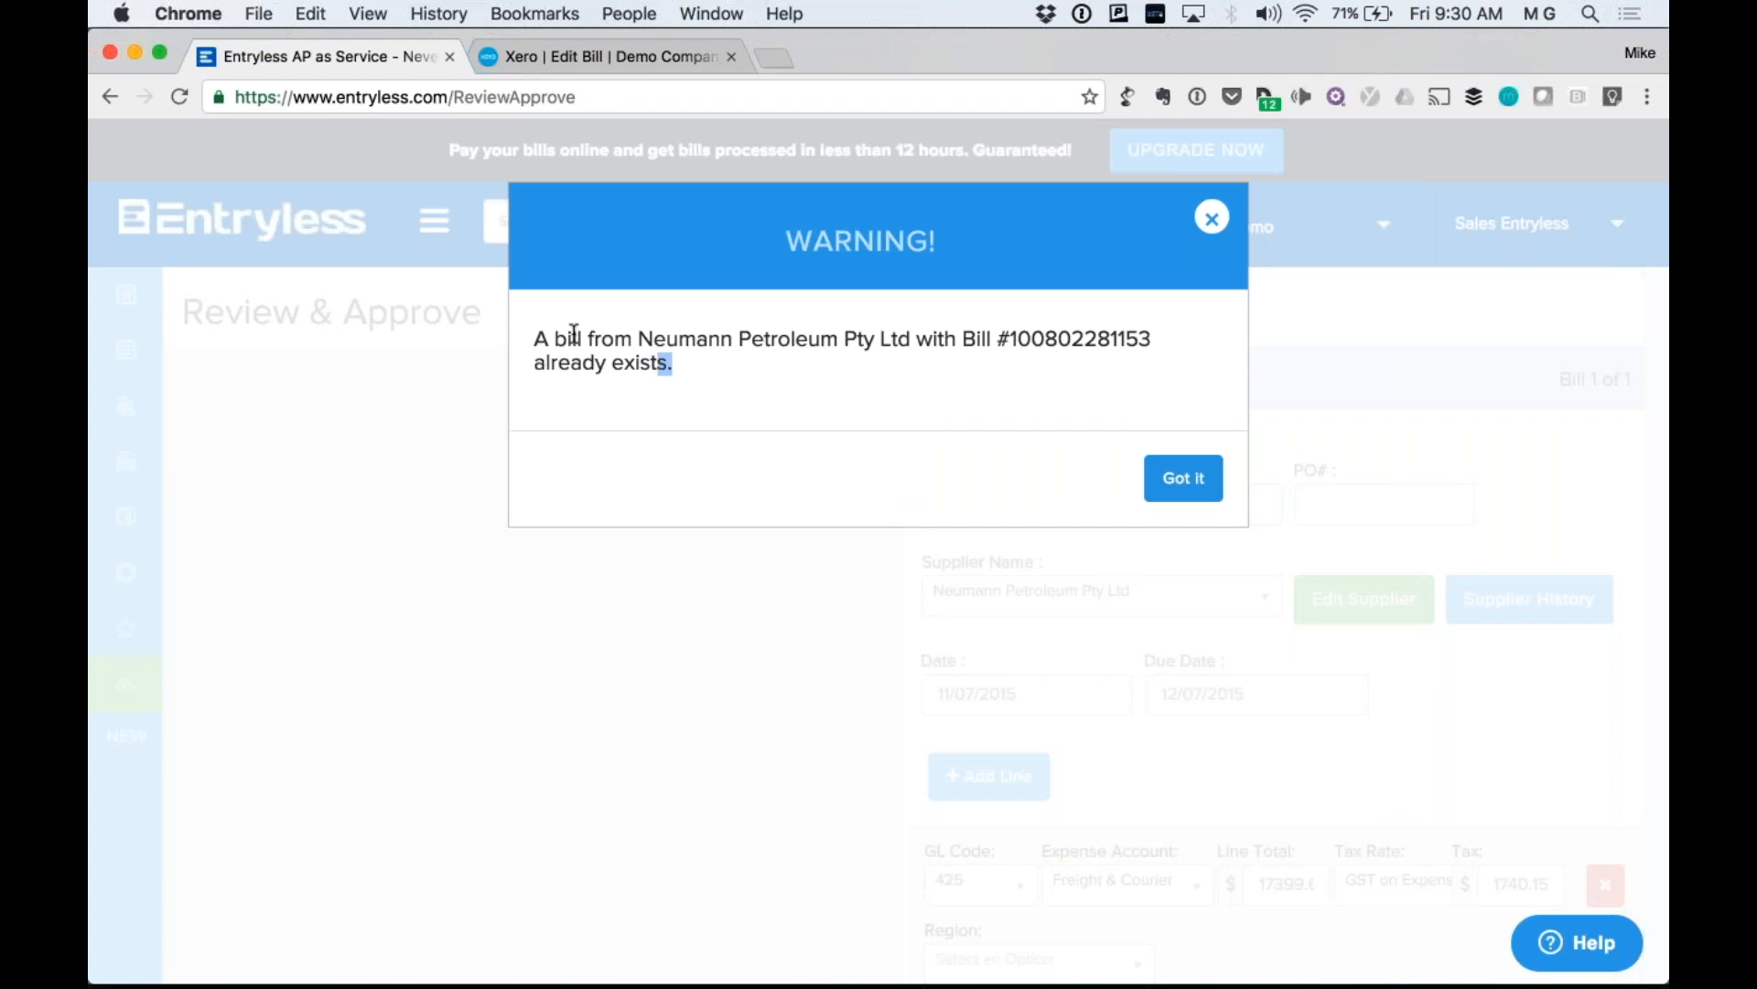
Dismiss the duplicate-bill warning on the Neumann Petroleum bill.
drag(669, 363, 741, 327)
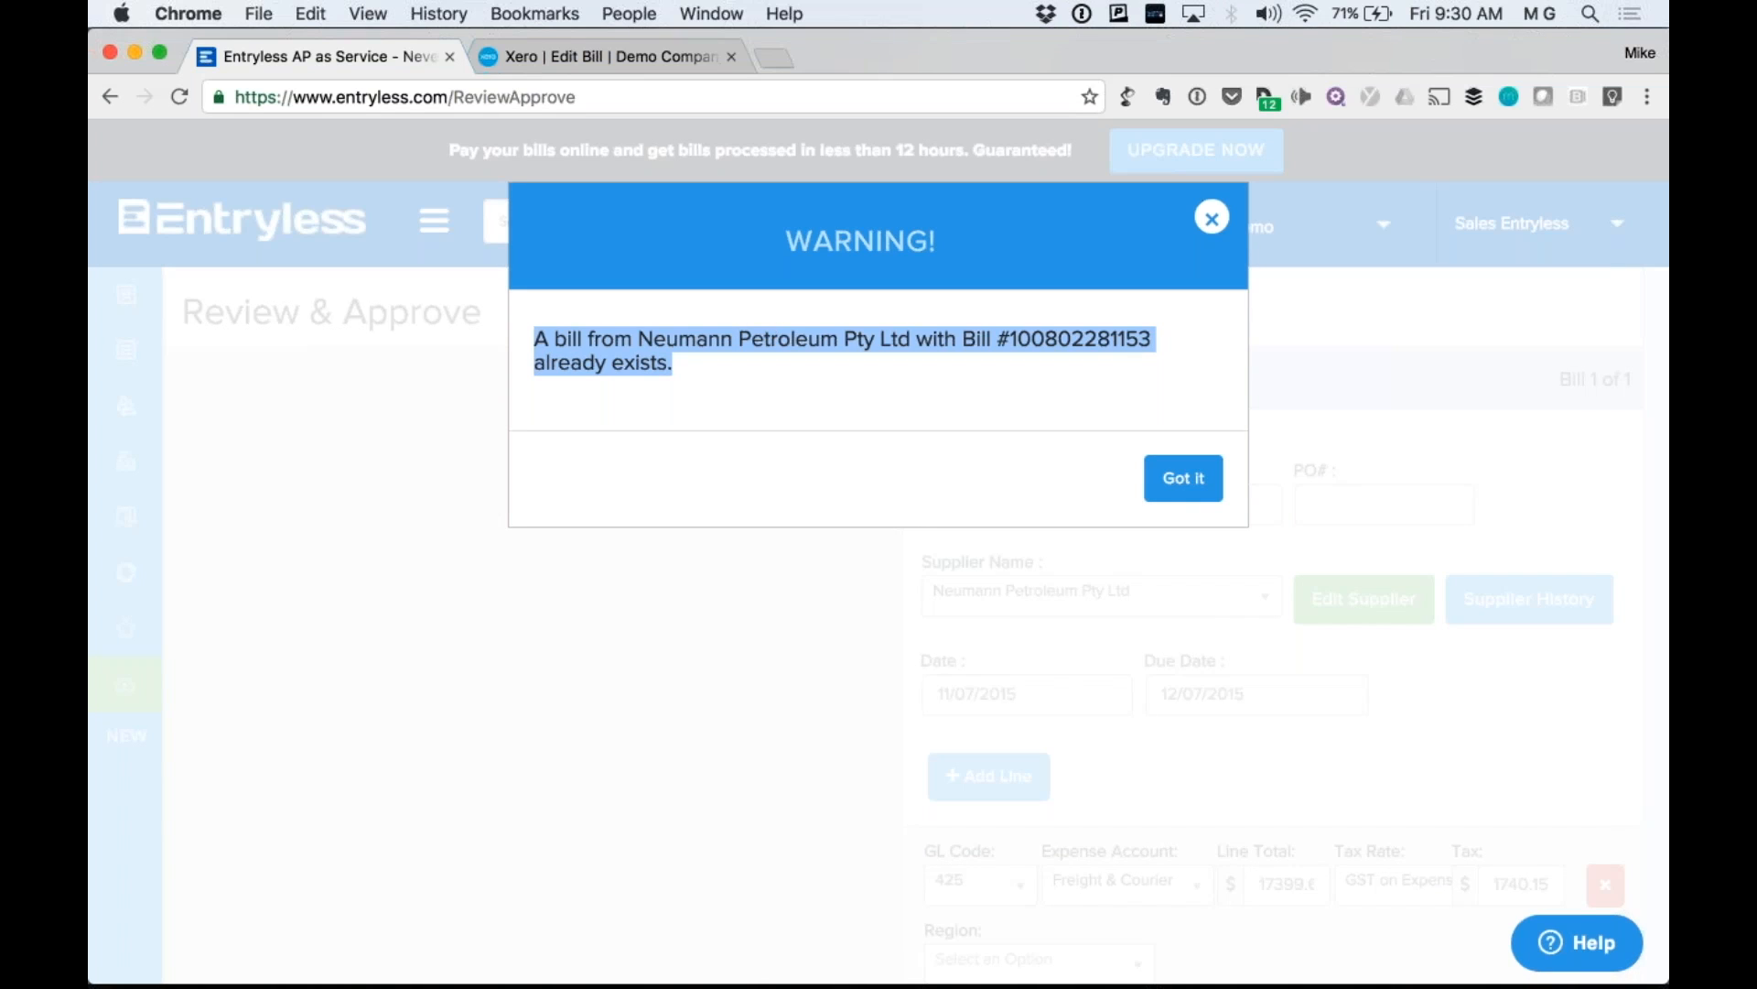
click(1212, 217)
click(1214, 221)
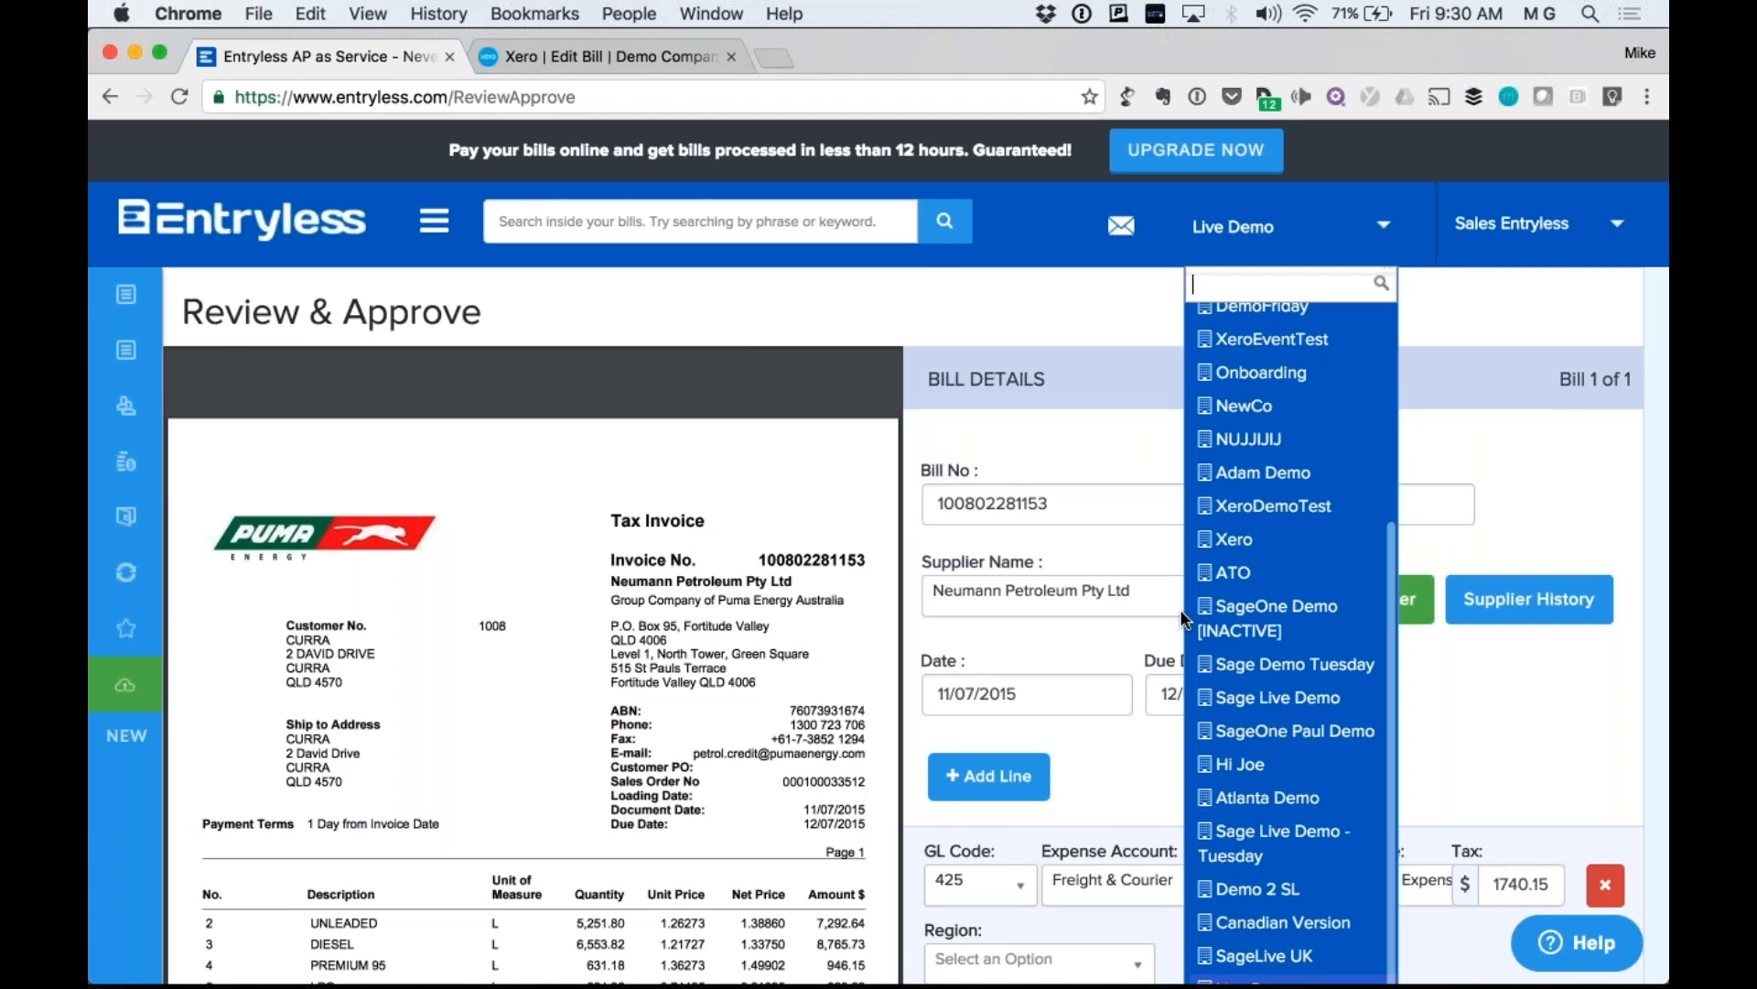
scroll(574, 702, down, 1)
scroll(574, 703, down, 5)
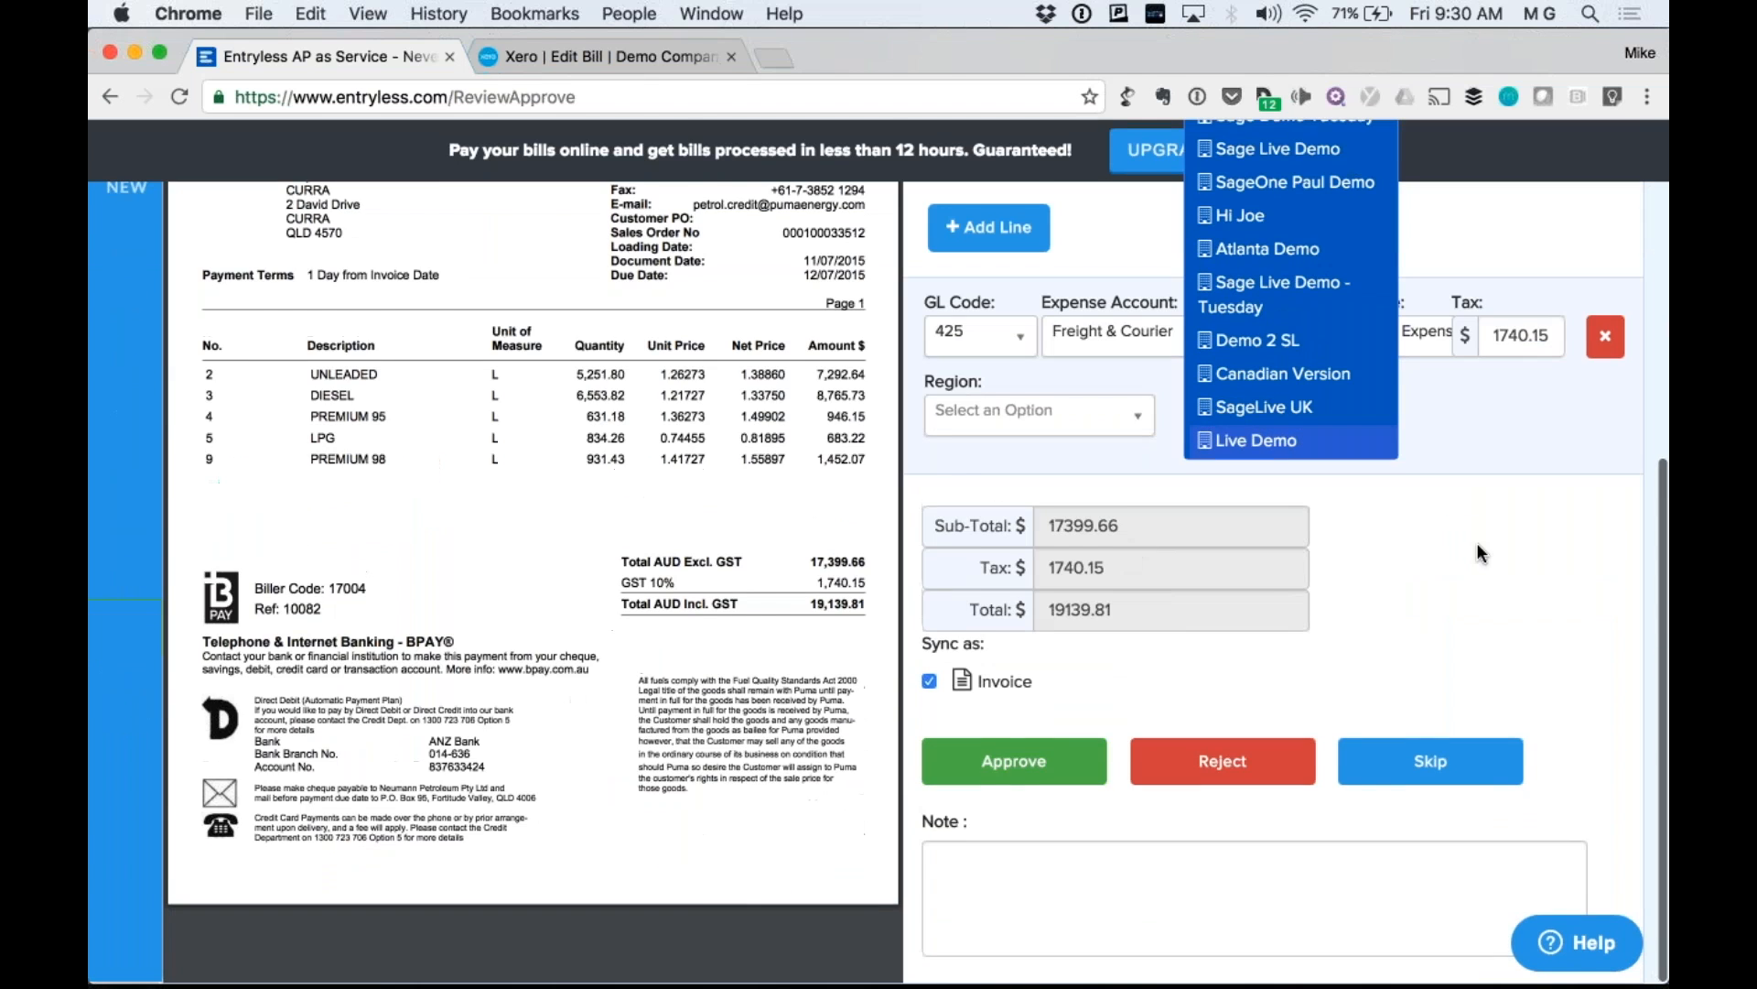
click(1475, 544)
scroll(1432, 700, up, 6)
scroll(1432, 703, down, 1)
scroll(1429, 696, down, 4)
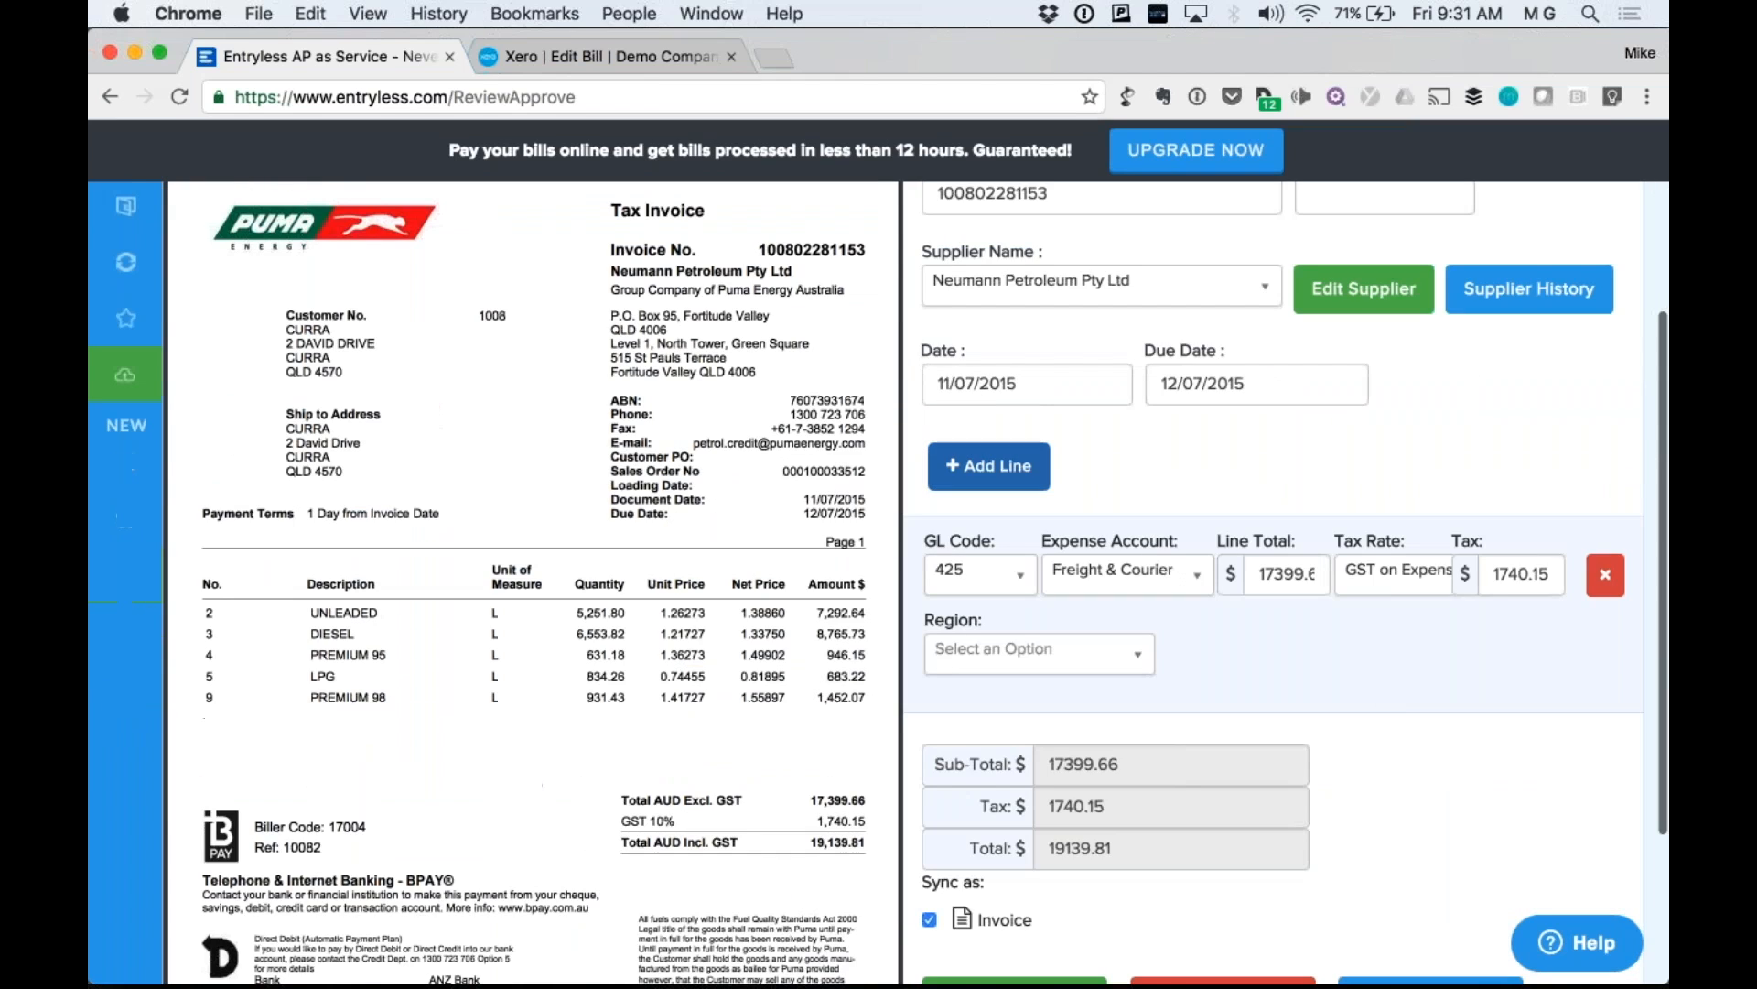
Add a second line, then delete it, keeping only 425 Freight & Courier (total 19139.81).
click(988, 467)
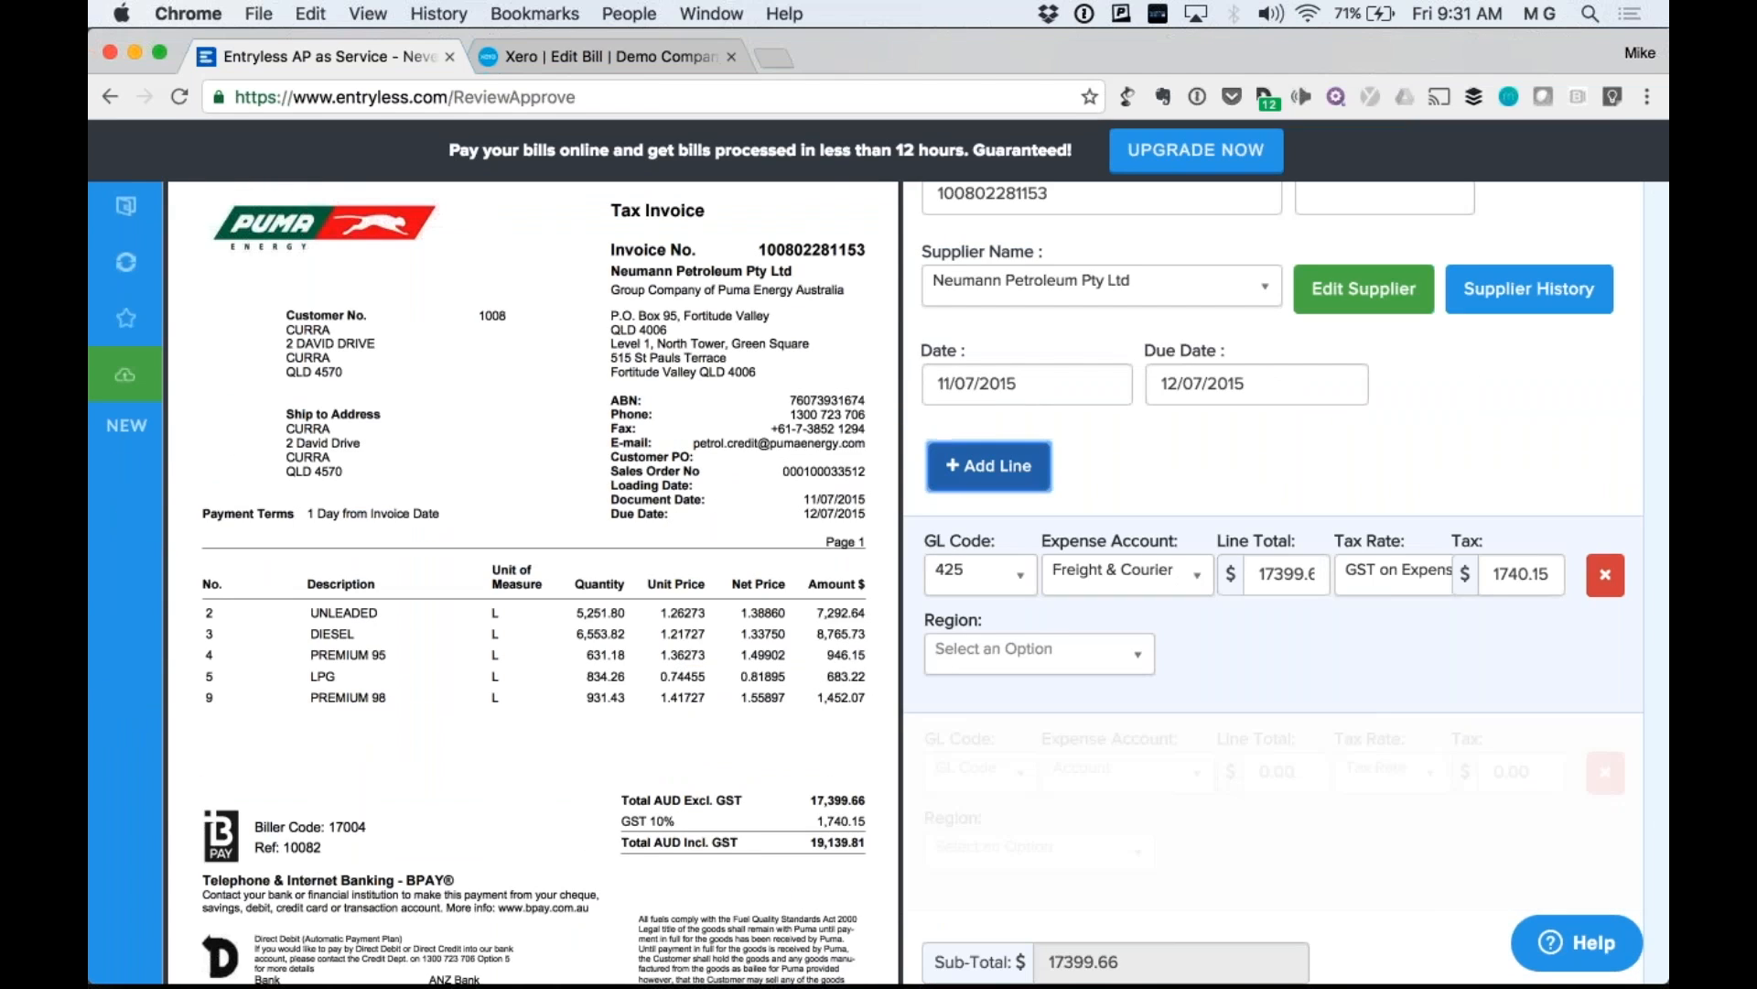
scroll(1448, 699, down, 2)
click(1448, 699)
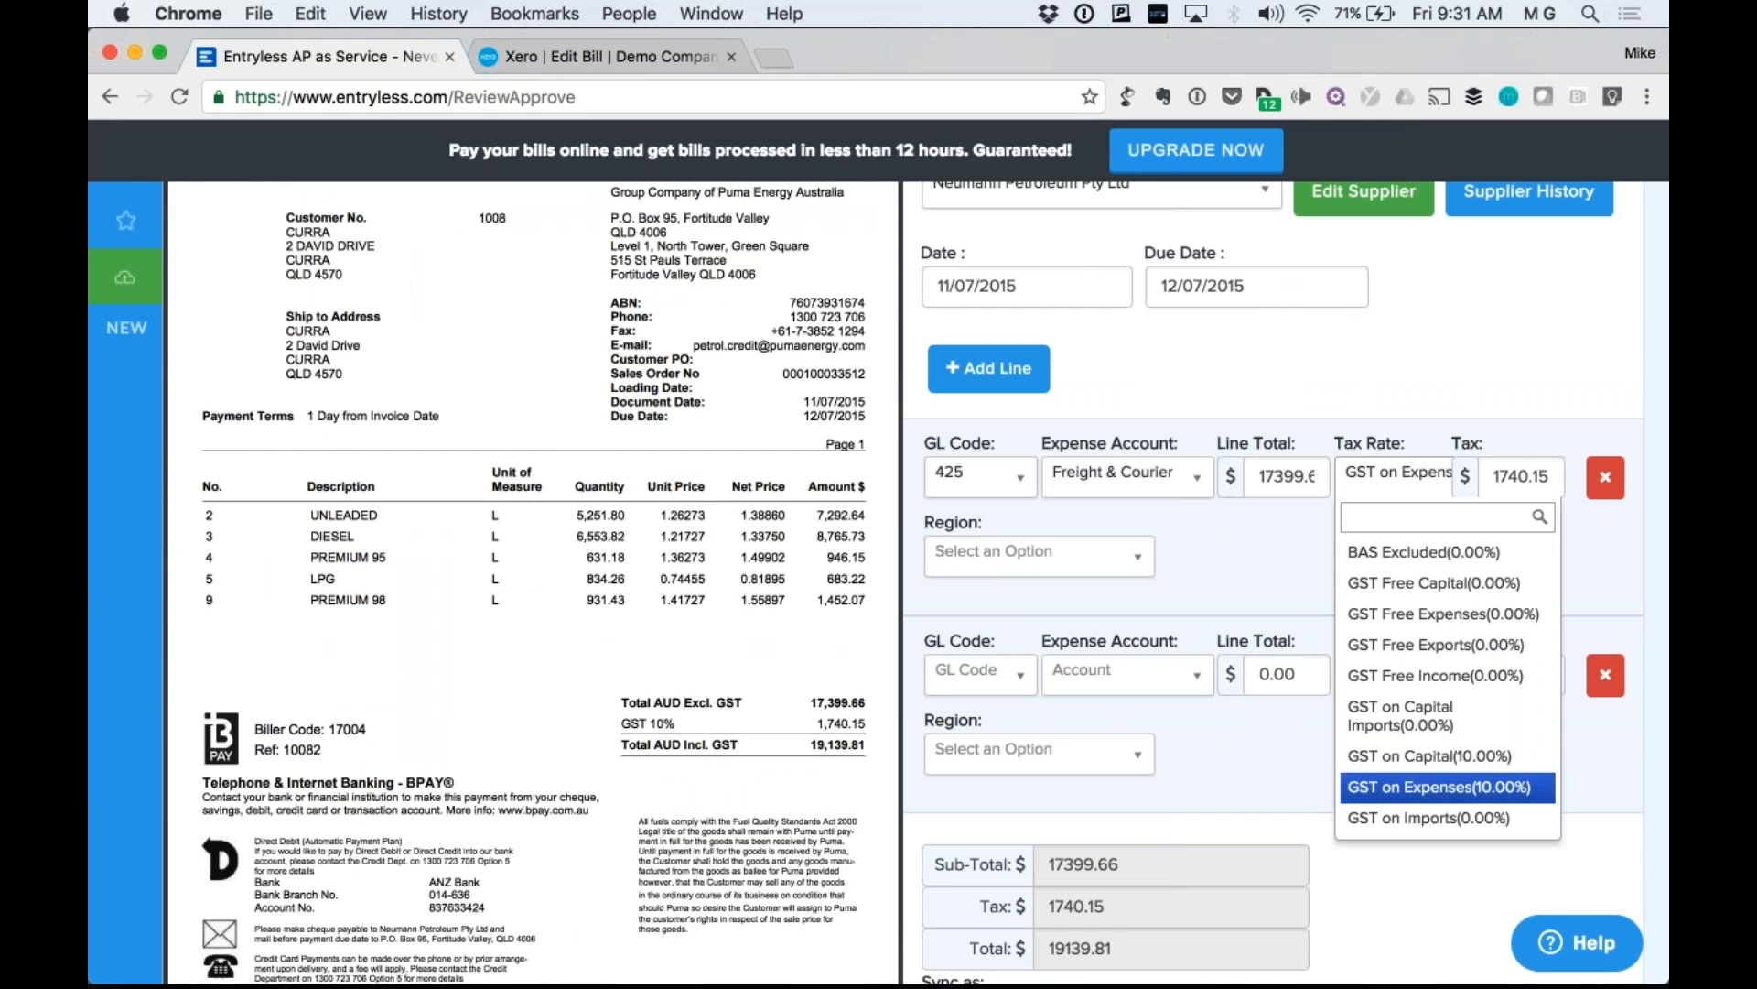
scroll(1402, 304, down, 1)
click(1403, 305)
scroll(1403, 305, down, 1)
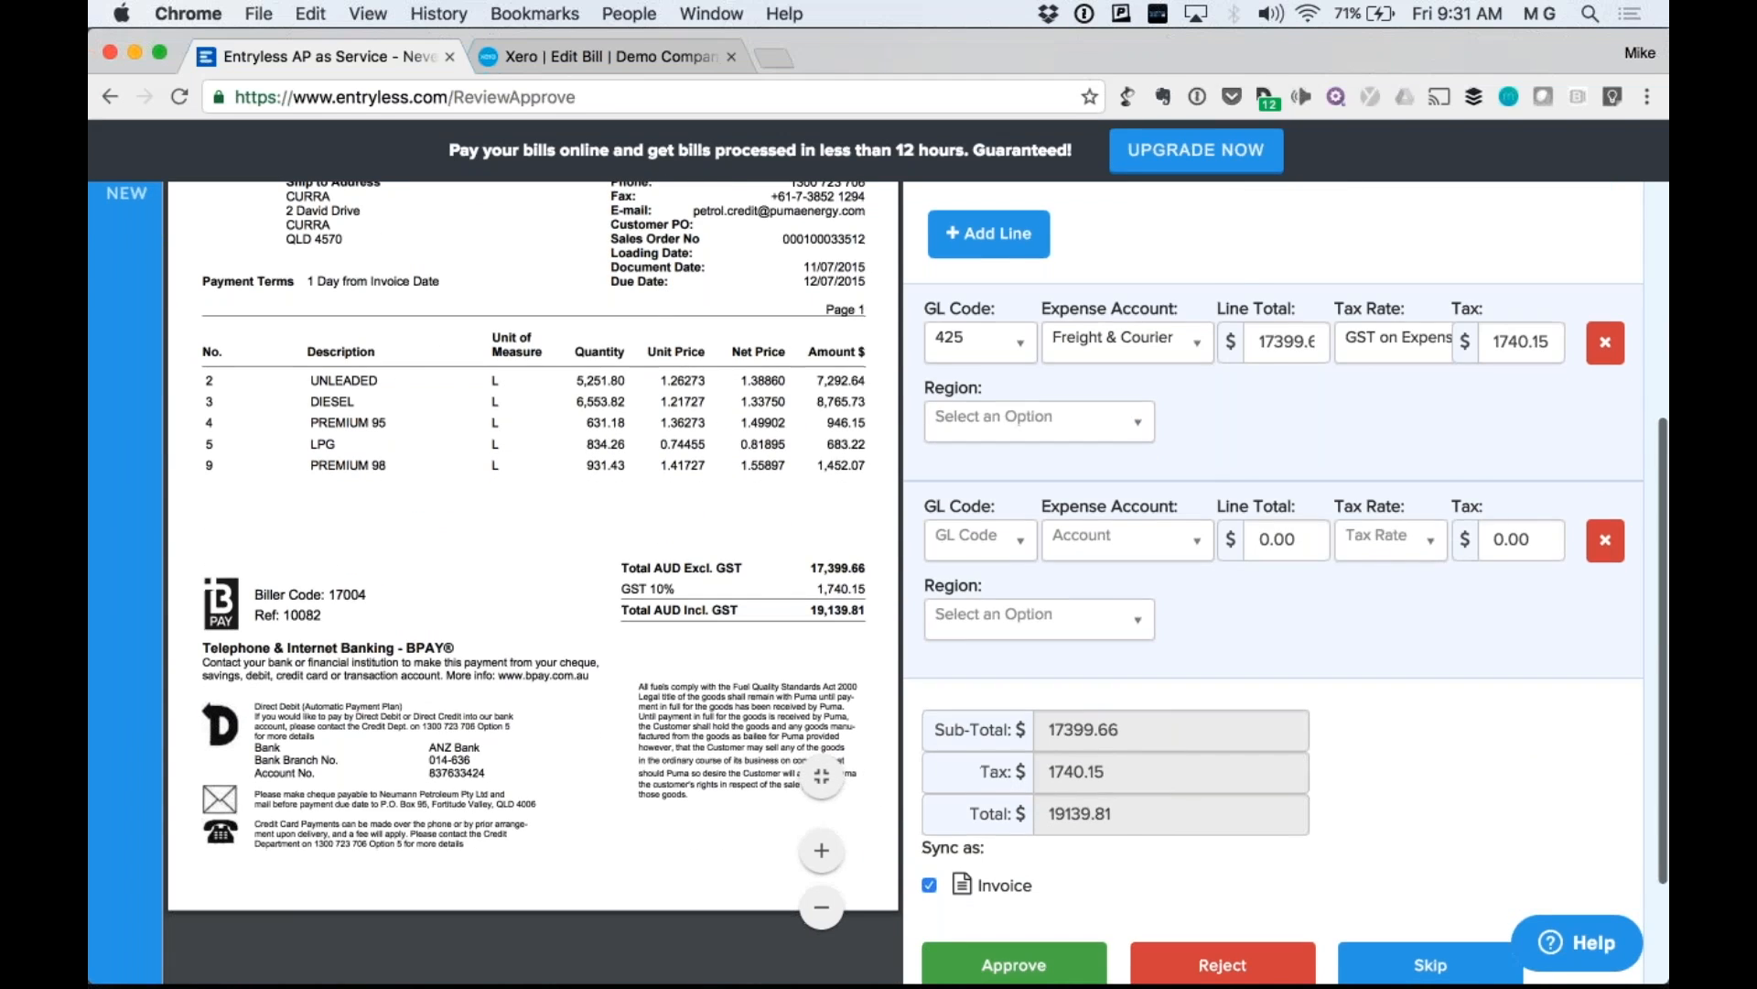
scroll(888, 583, down, 1)
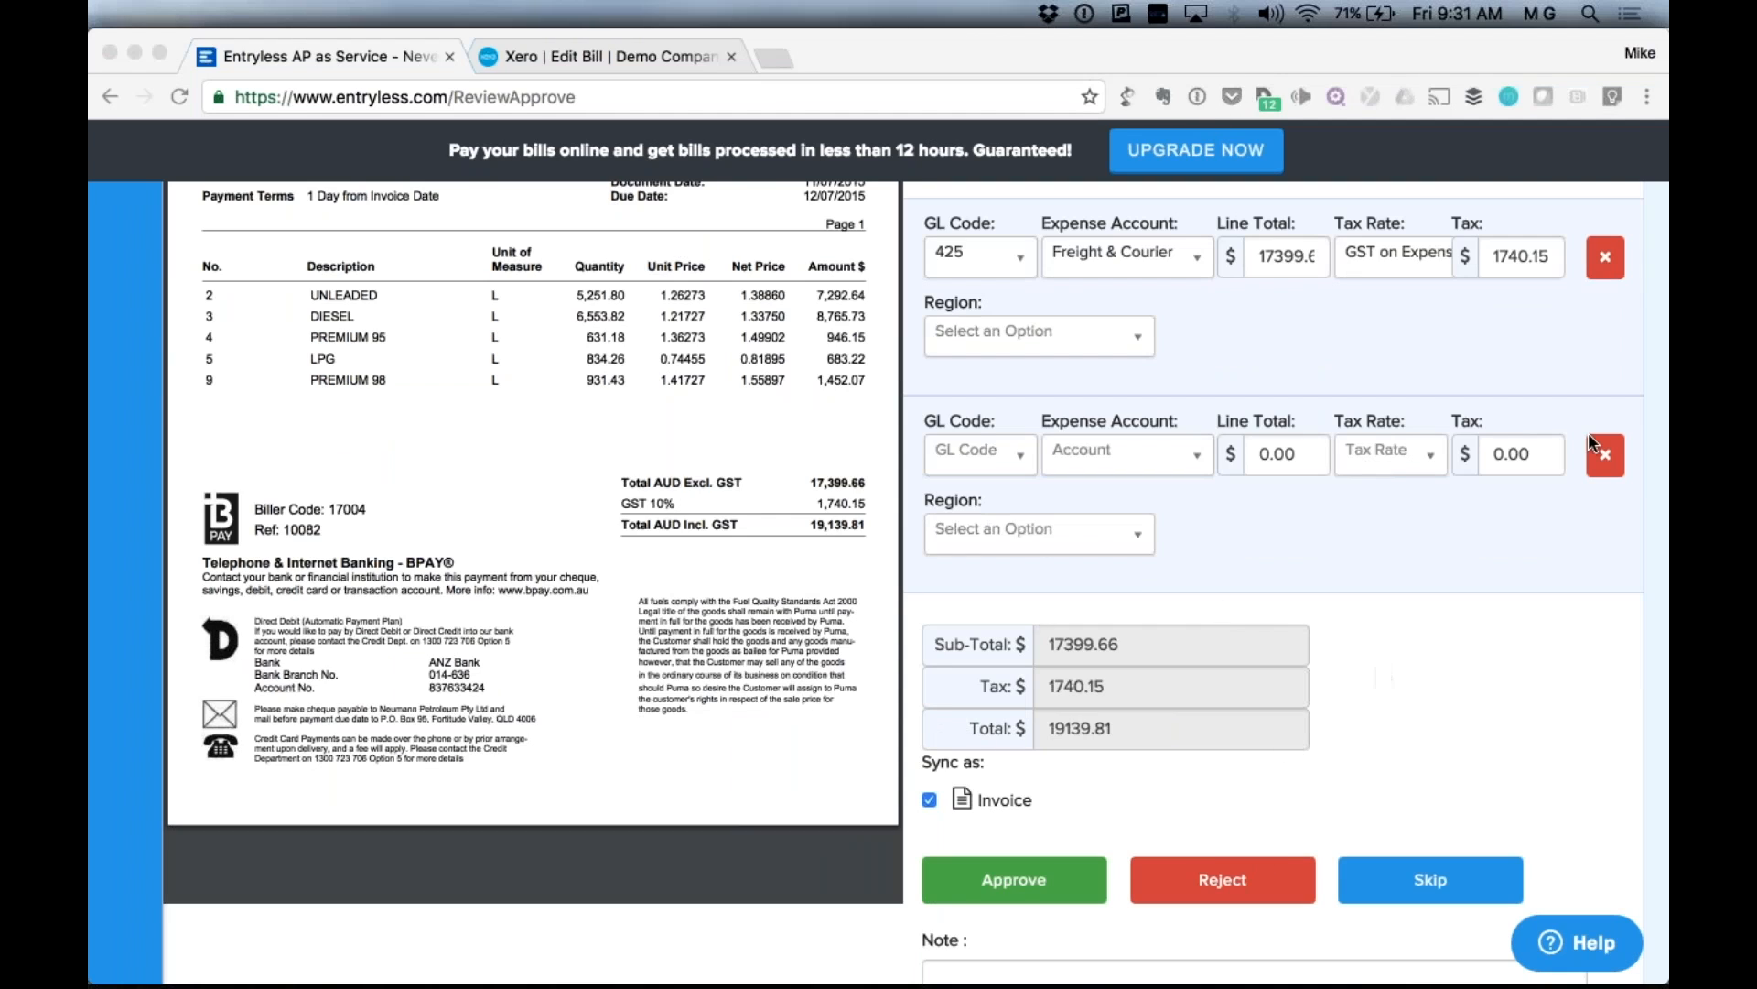
click(1608, 460)
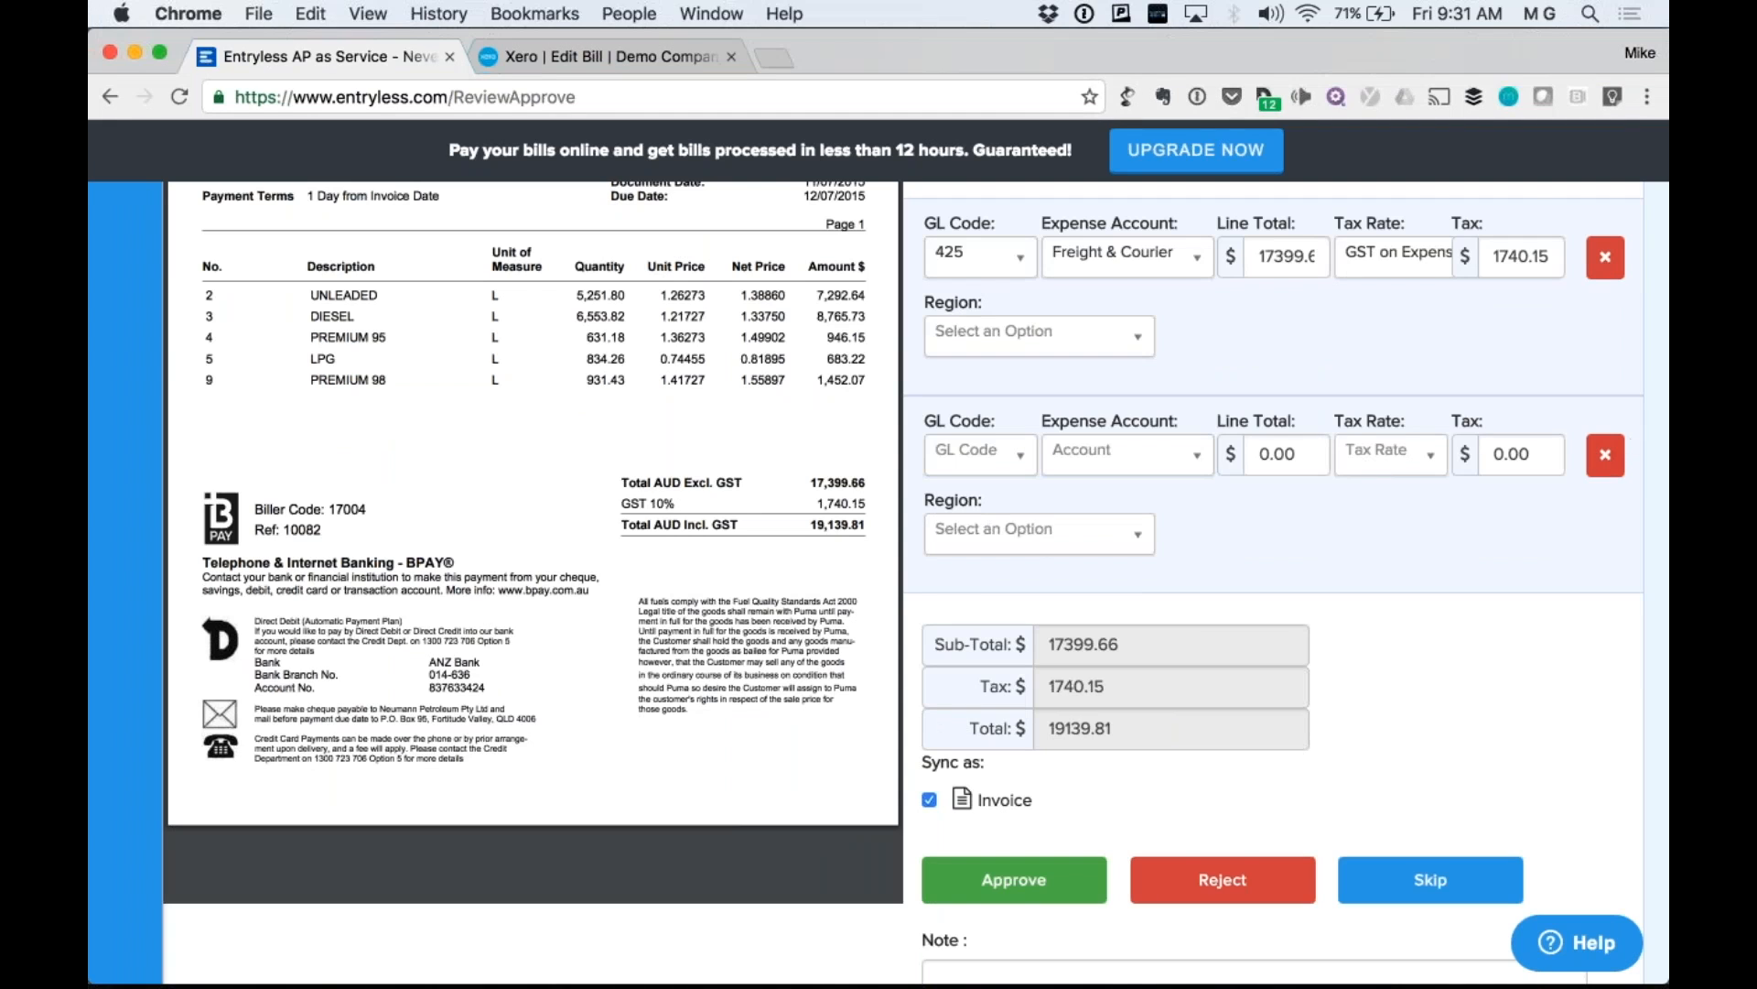
click(1622, 449)
scroll(1226, 641, up, 2)
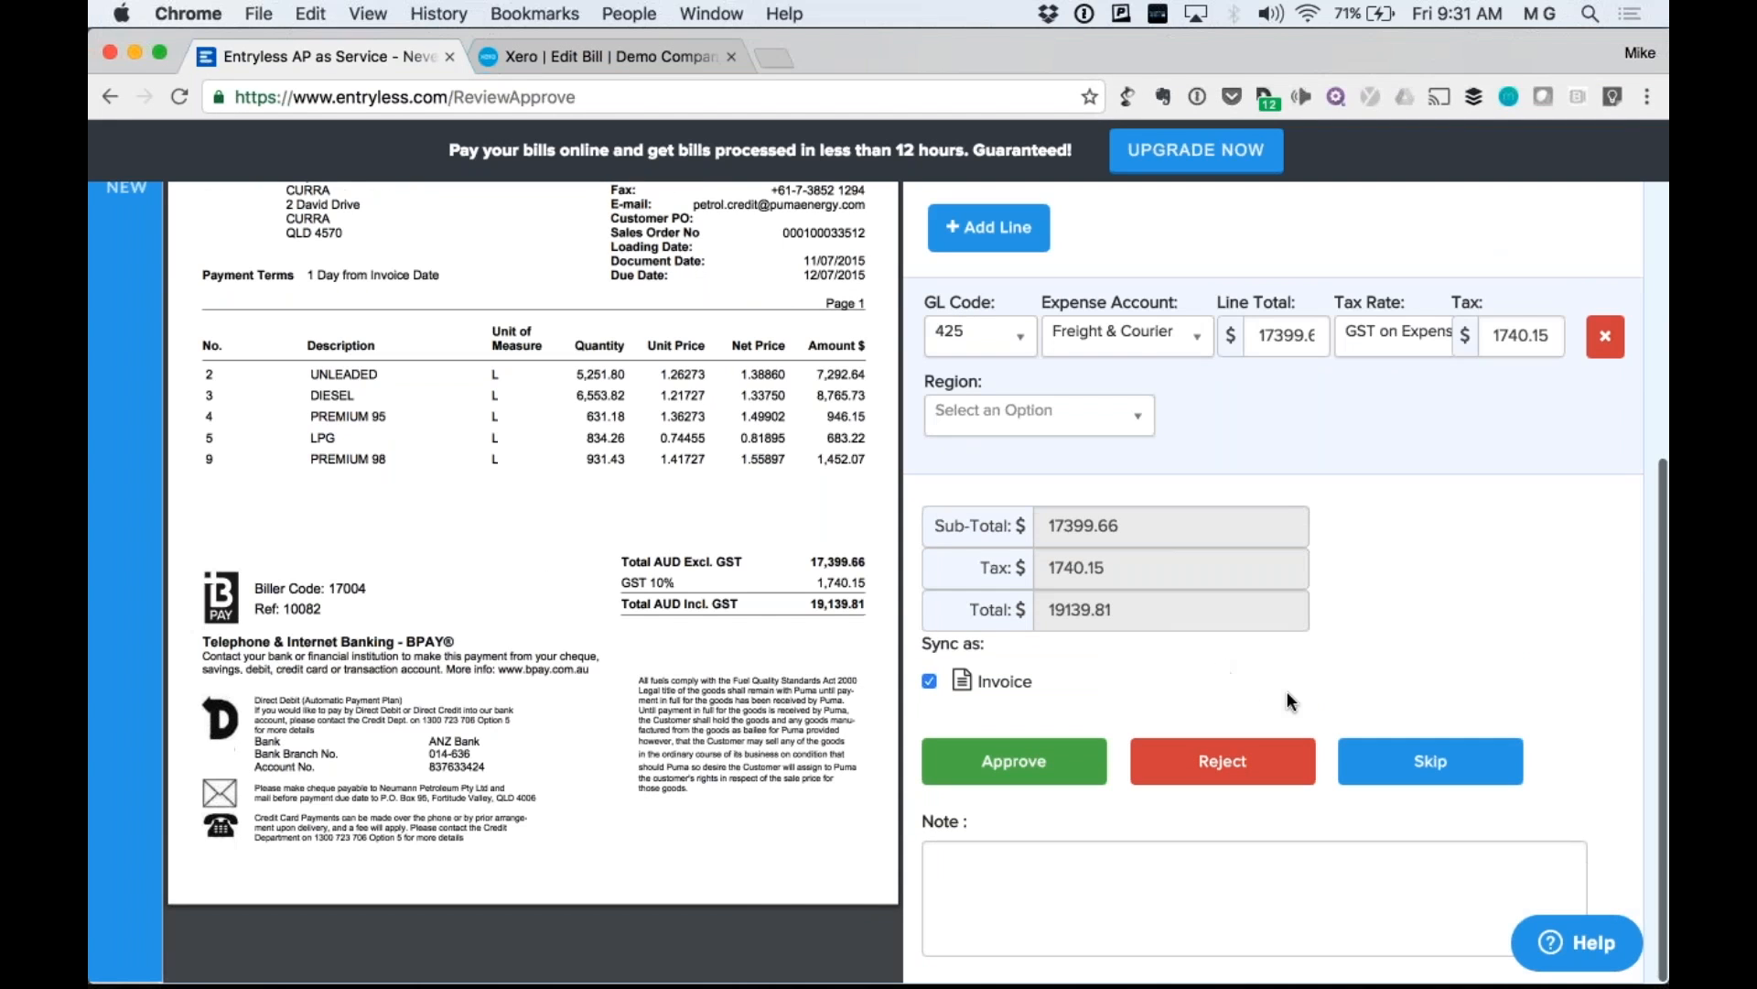
Reject the duplicate bill with "Don't send. Just reject" and return to Approve Bills.
click(1223, 763)
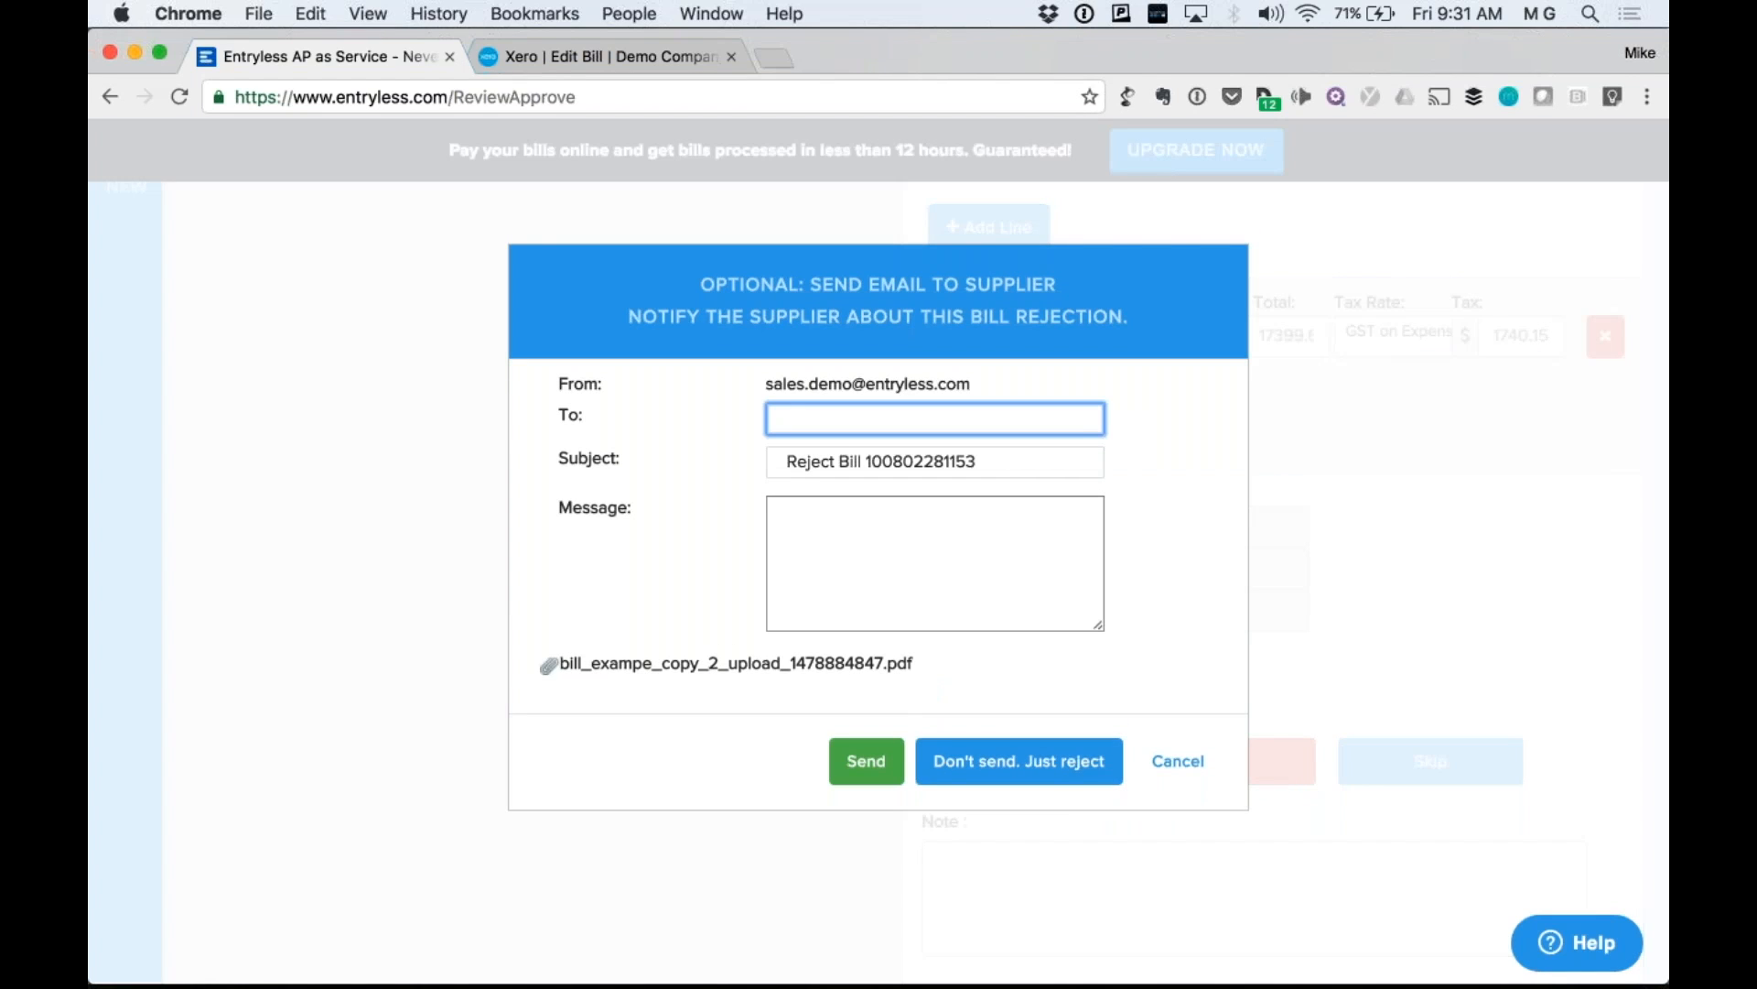
click(1037, 767)
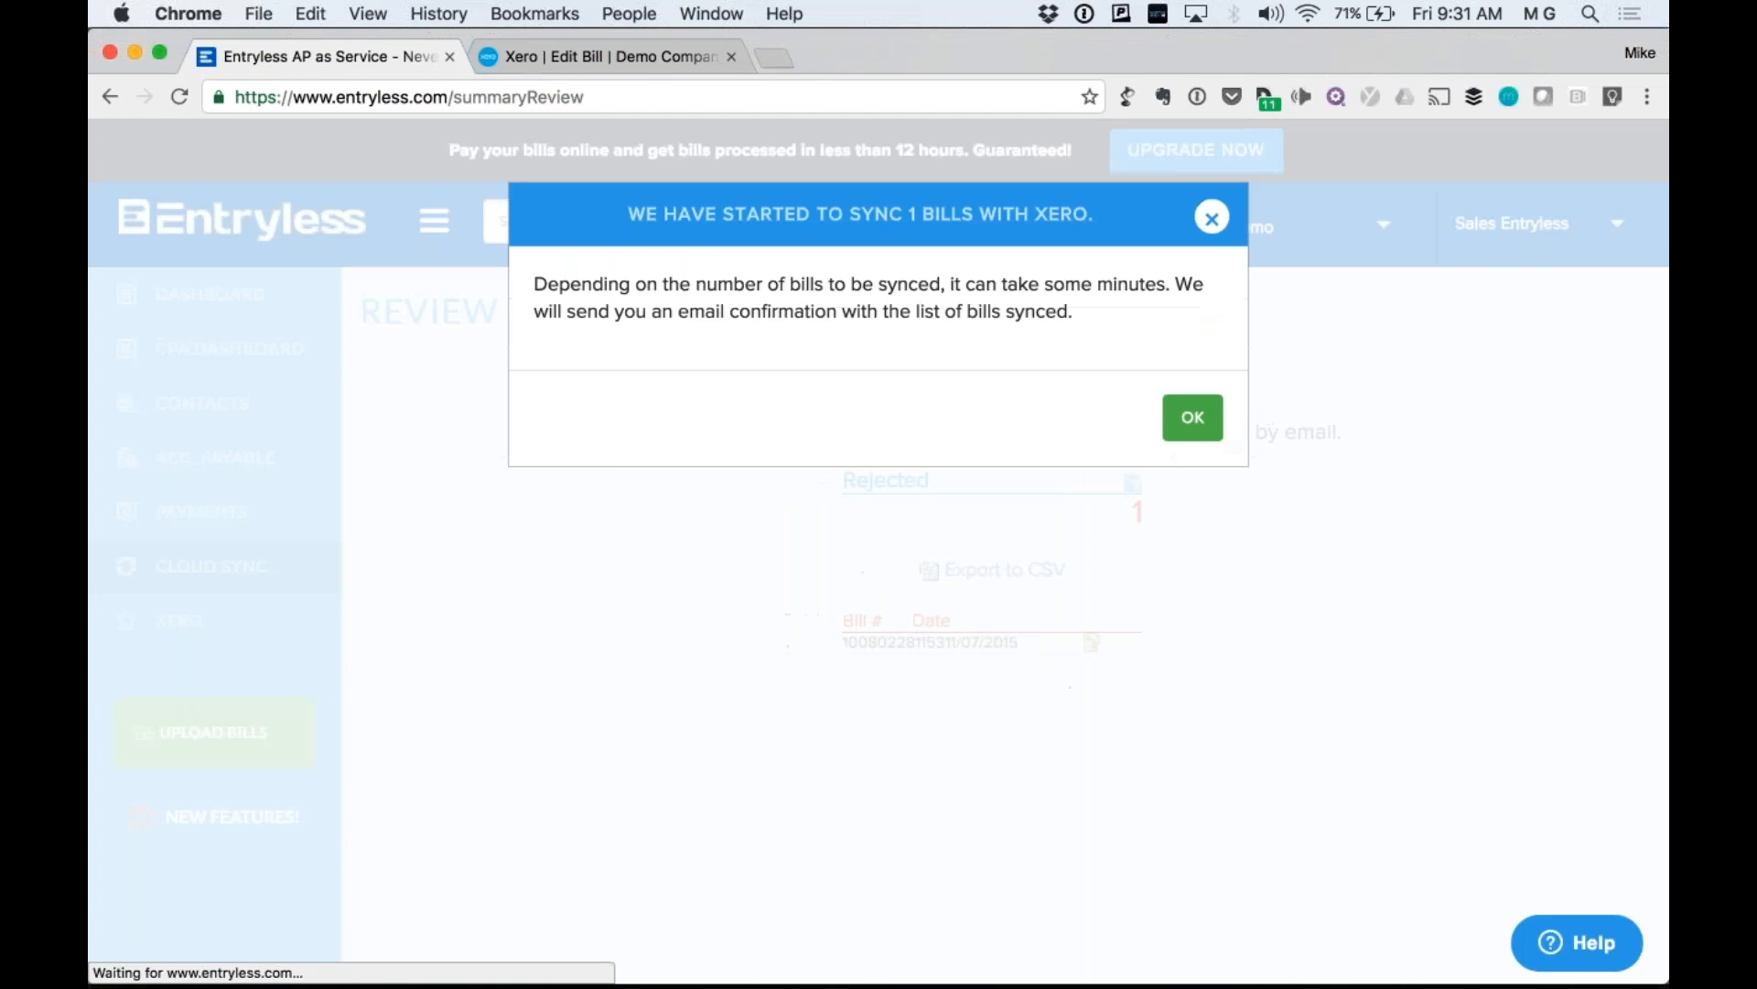
click(1190, 437)
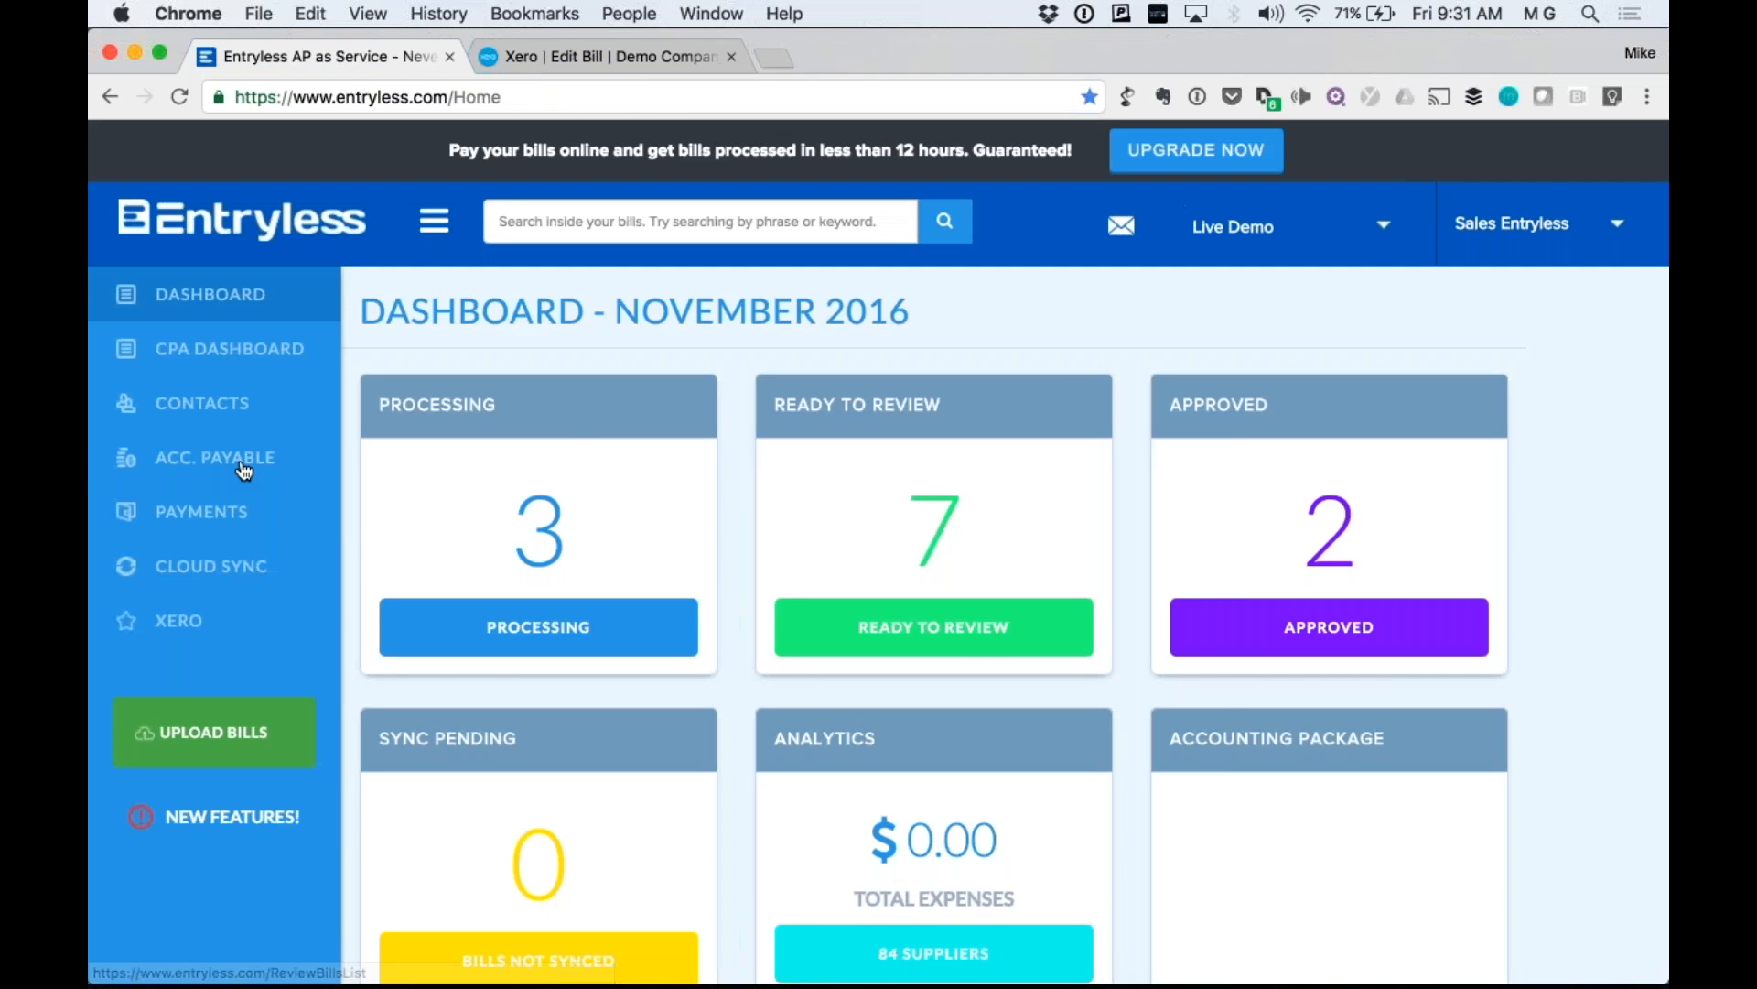
mouse_move(244, 470)
click(413, 455)
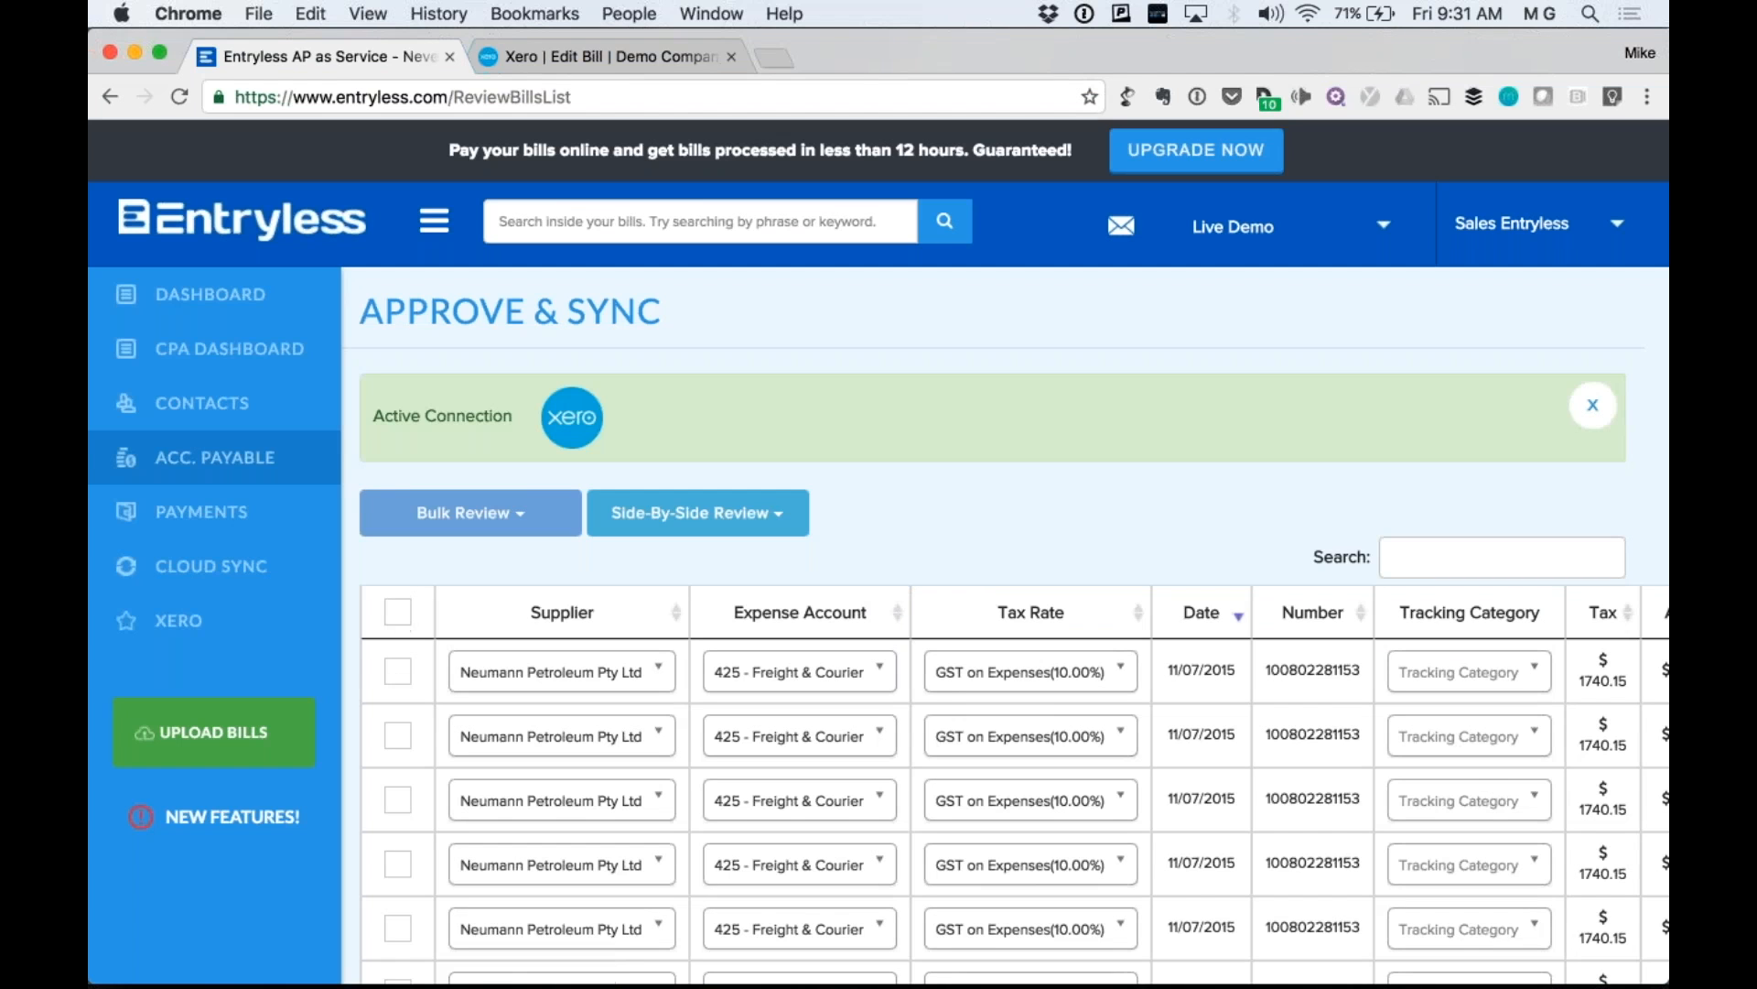
Tick the bills and apply Bulk Review > Reject to the six Neumann Petroleum bills, leaving the 25.00 one.
click(397, 612)
scroll(397, 611, down, 1)
scroll(397, 824, down, 3)
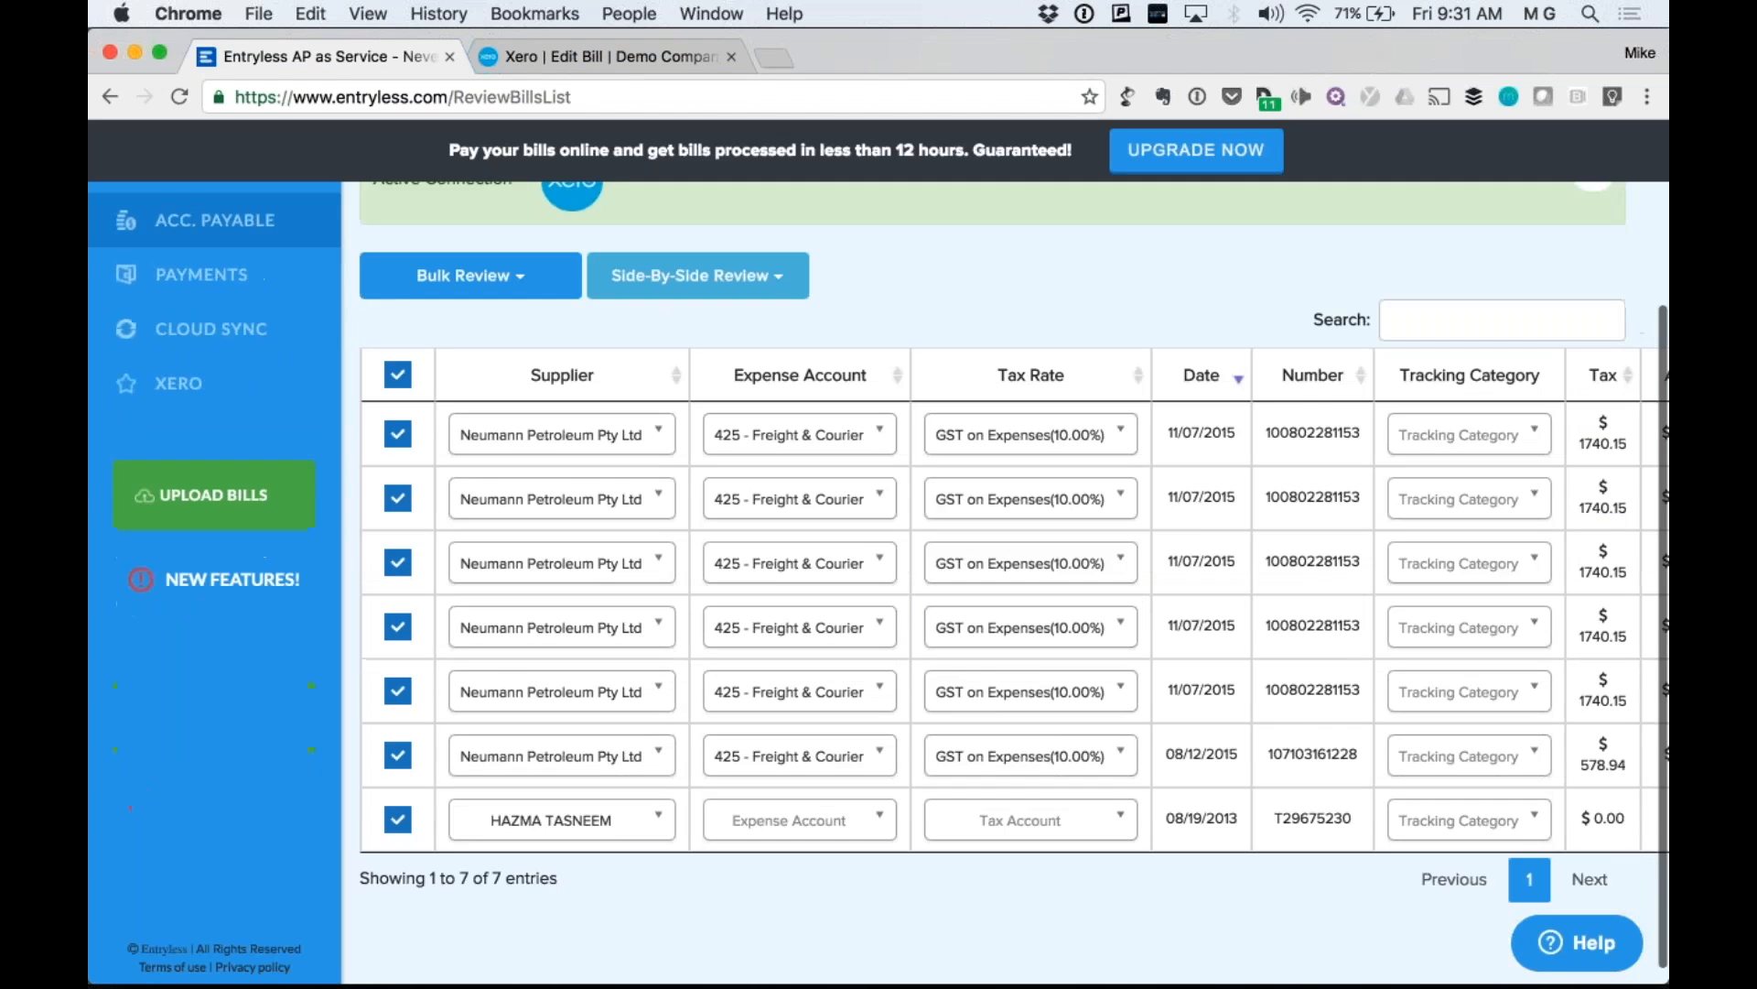
click(471, 361)
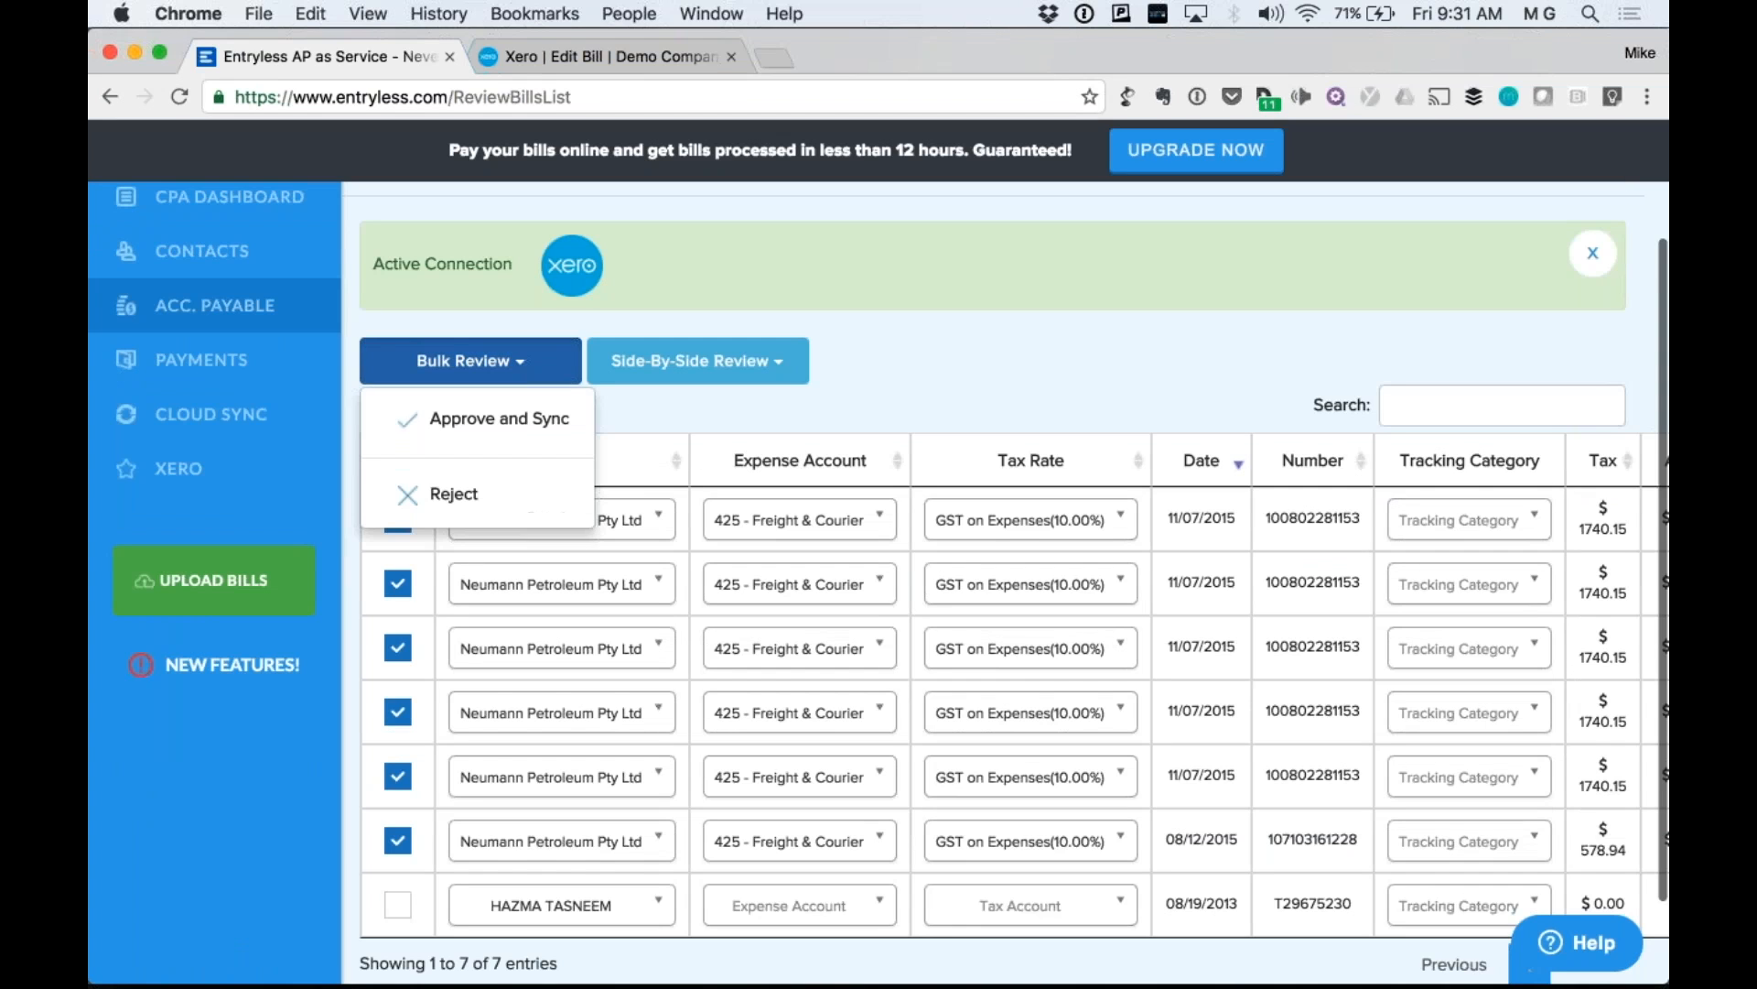
click(445, 495)
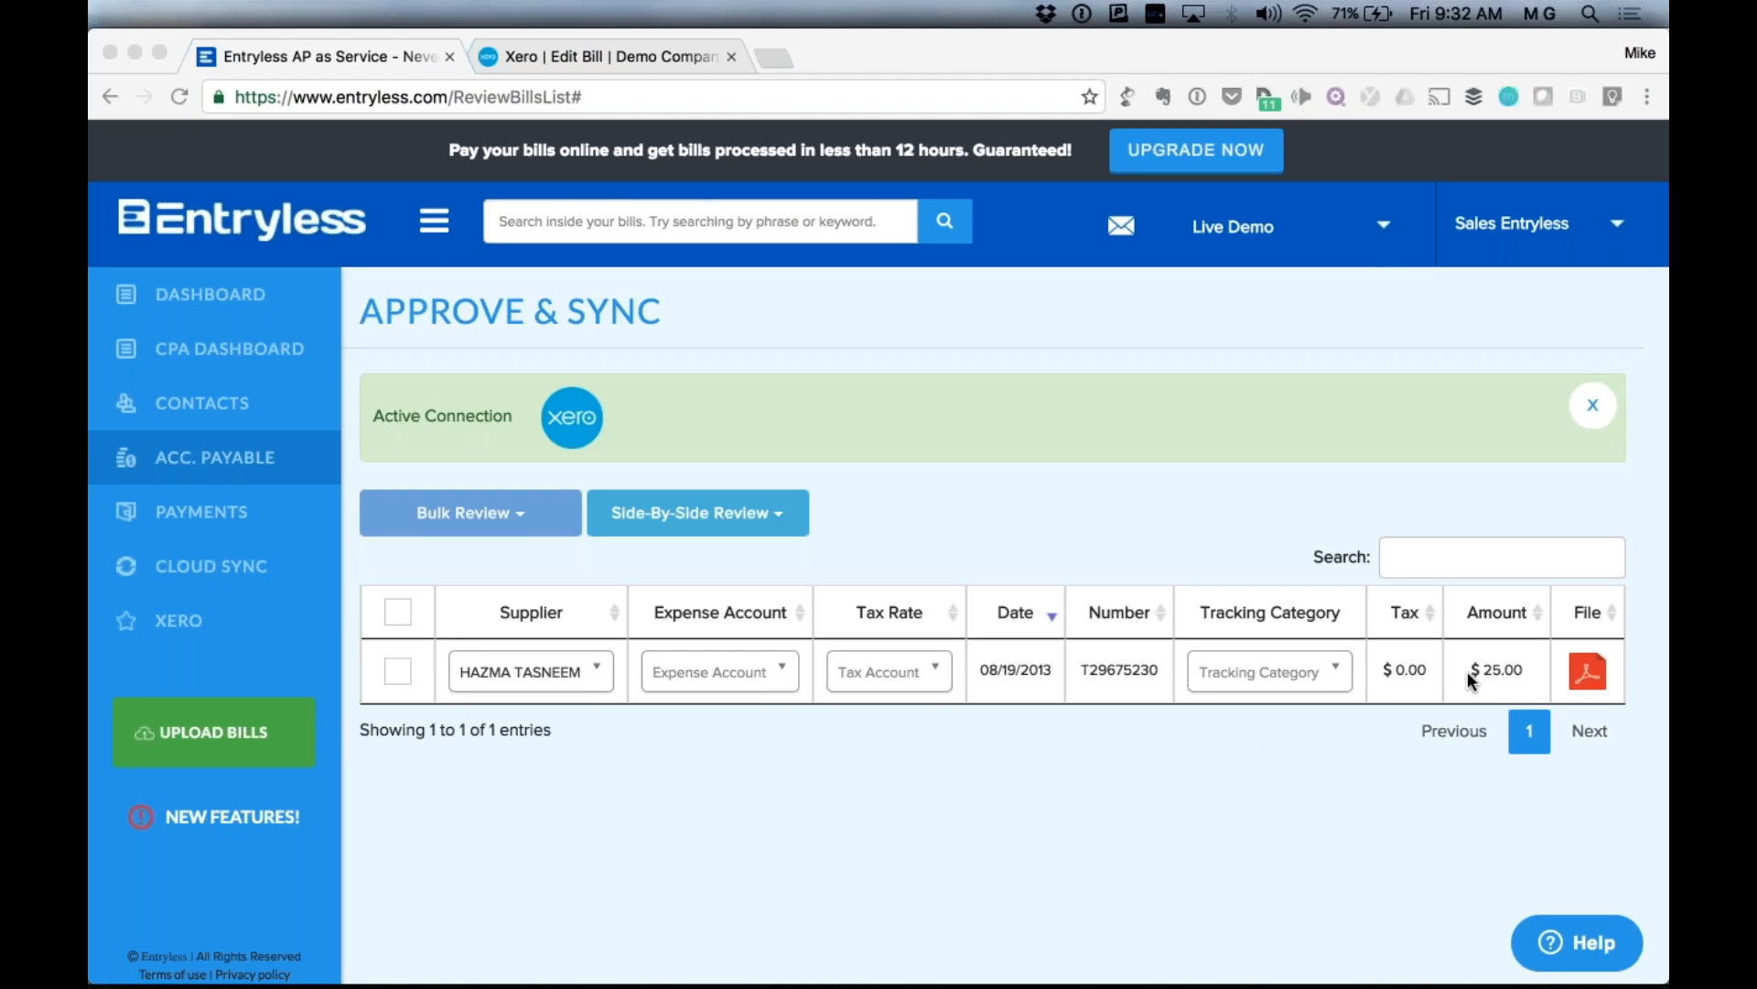
drag(1522, 670, 1484, 670)
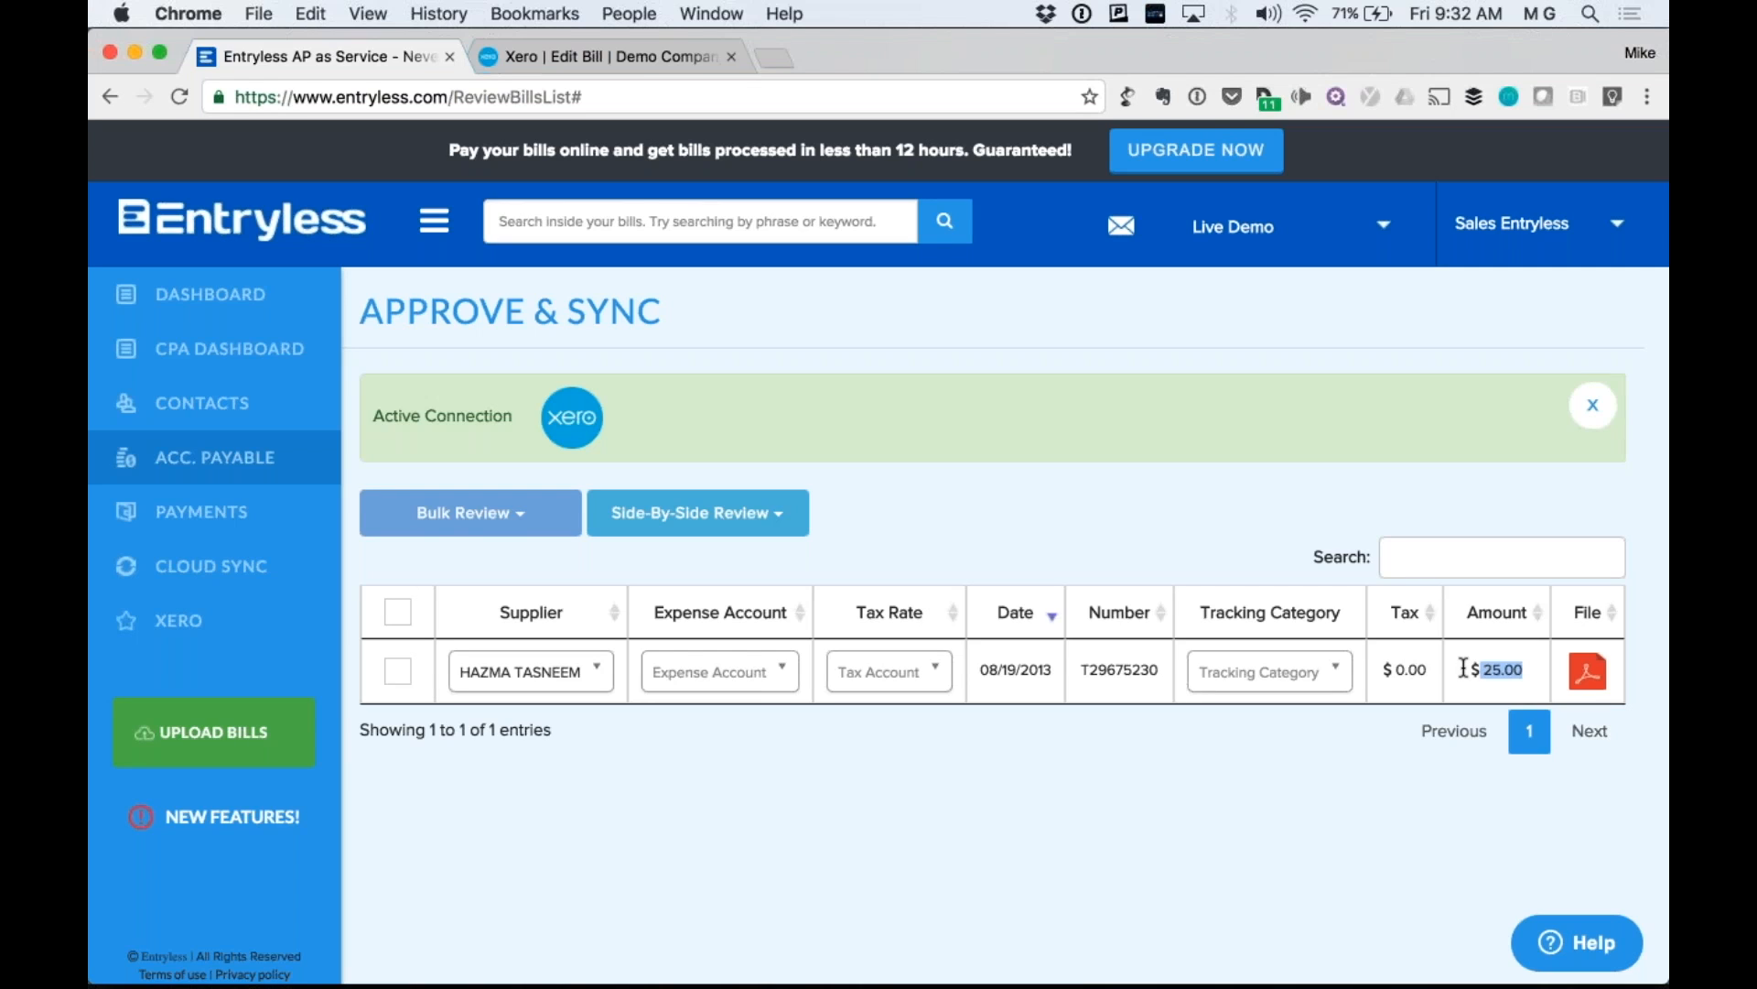
Tick the remaining bill and set its expense account to 425 - Freight & Courier.
click(398, 614)
click(719, 672)
click(723, 828)
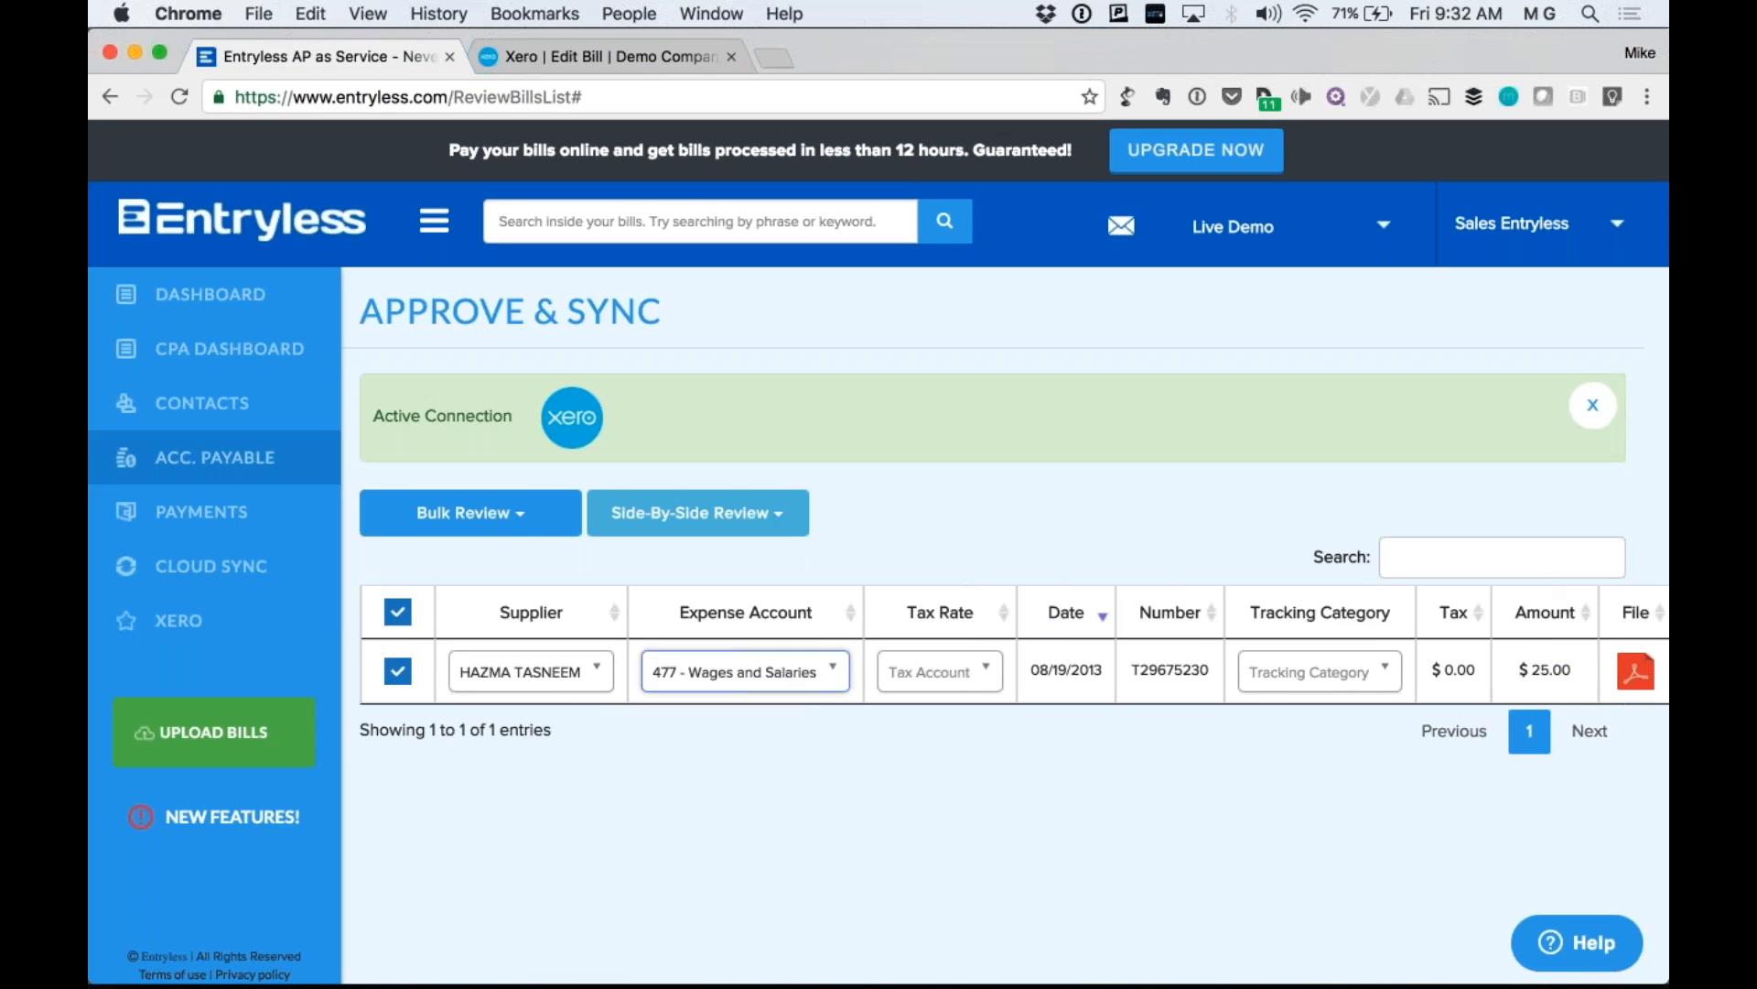
click(732, 672)
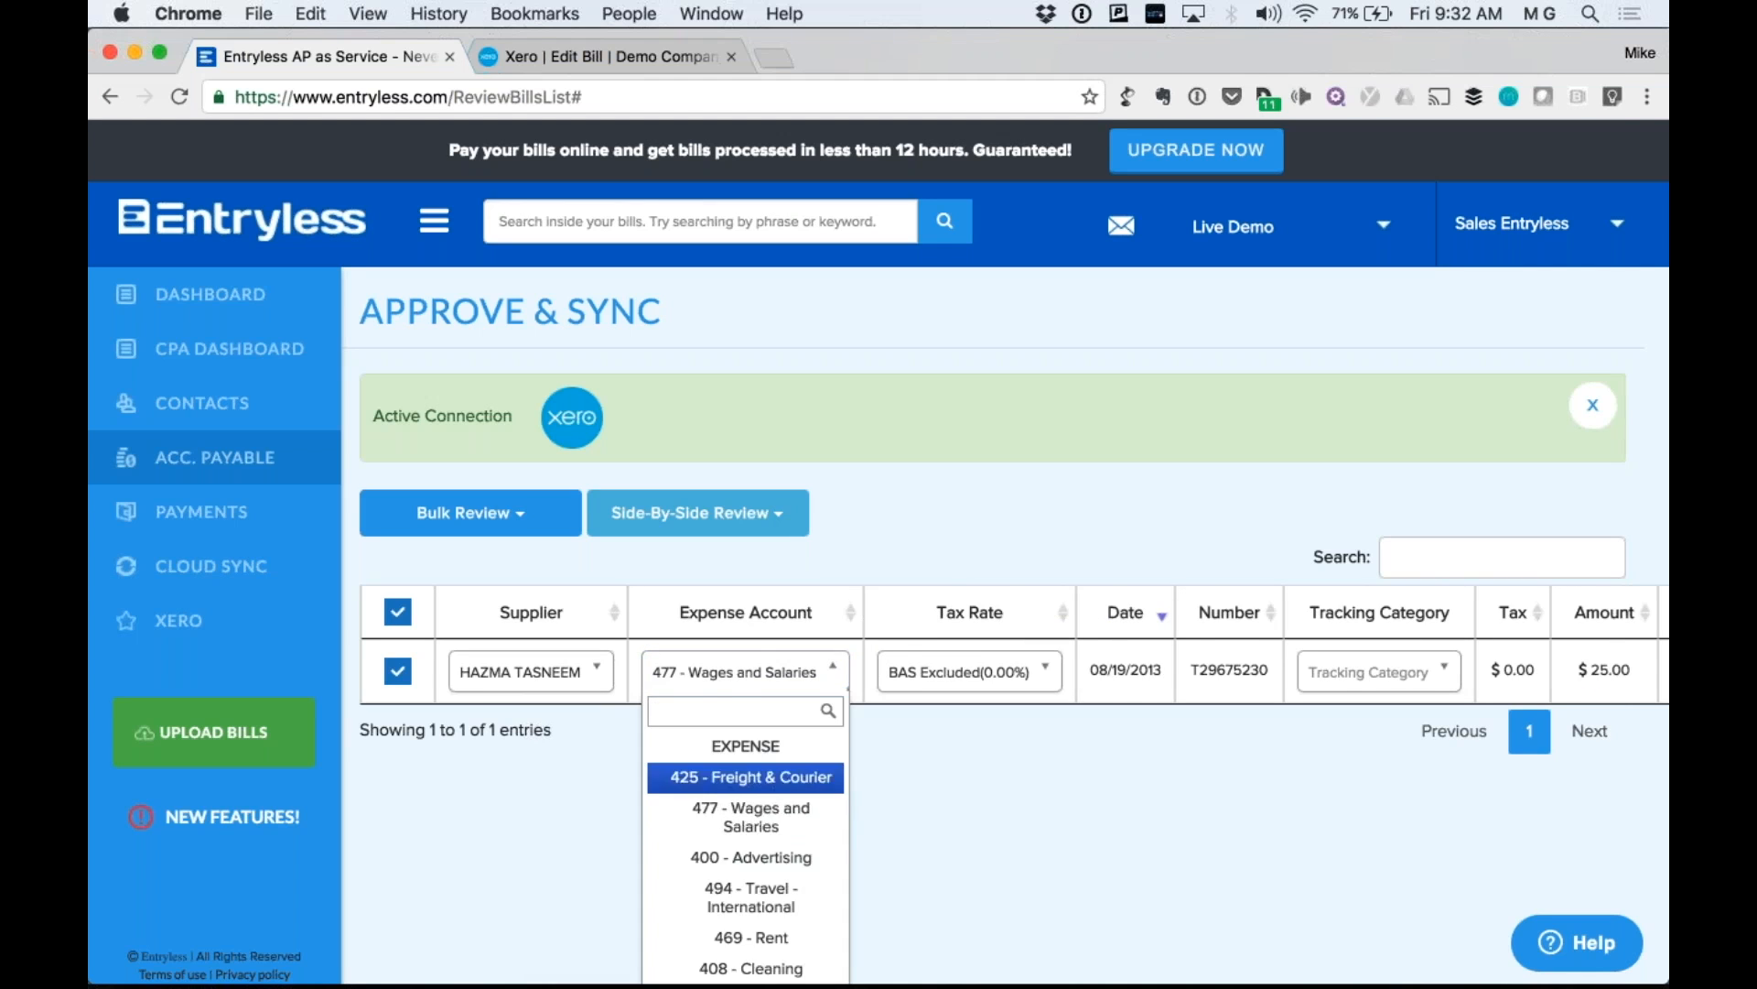
click(750, 776)
In side-by-side review, make the line total -25.00 and accept the tax recalculation to -2.50.
click(697, 513)
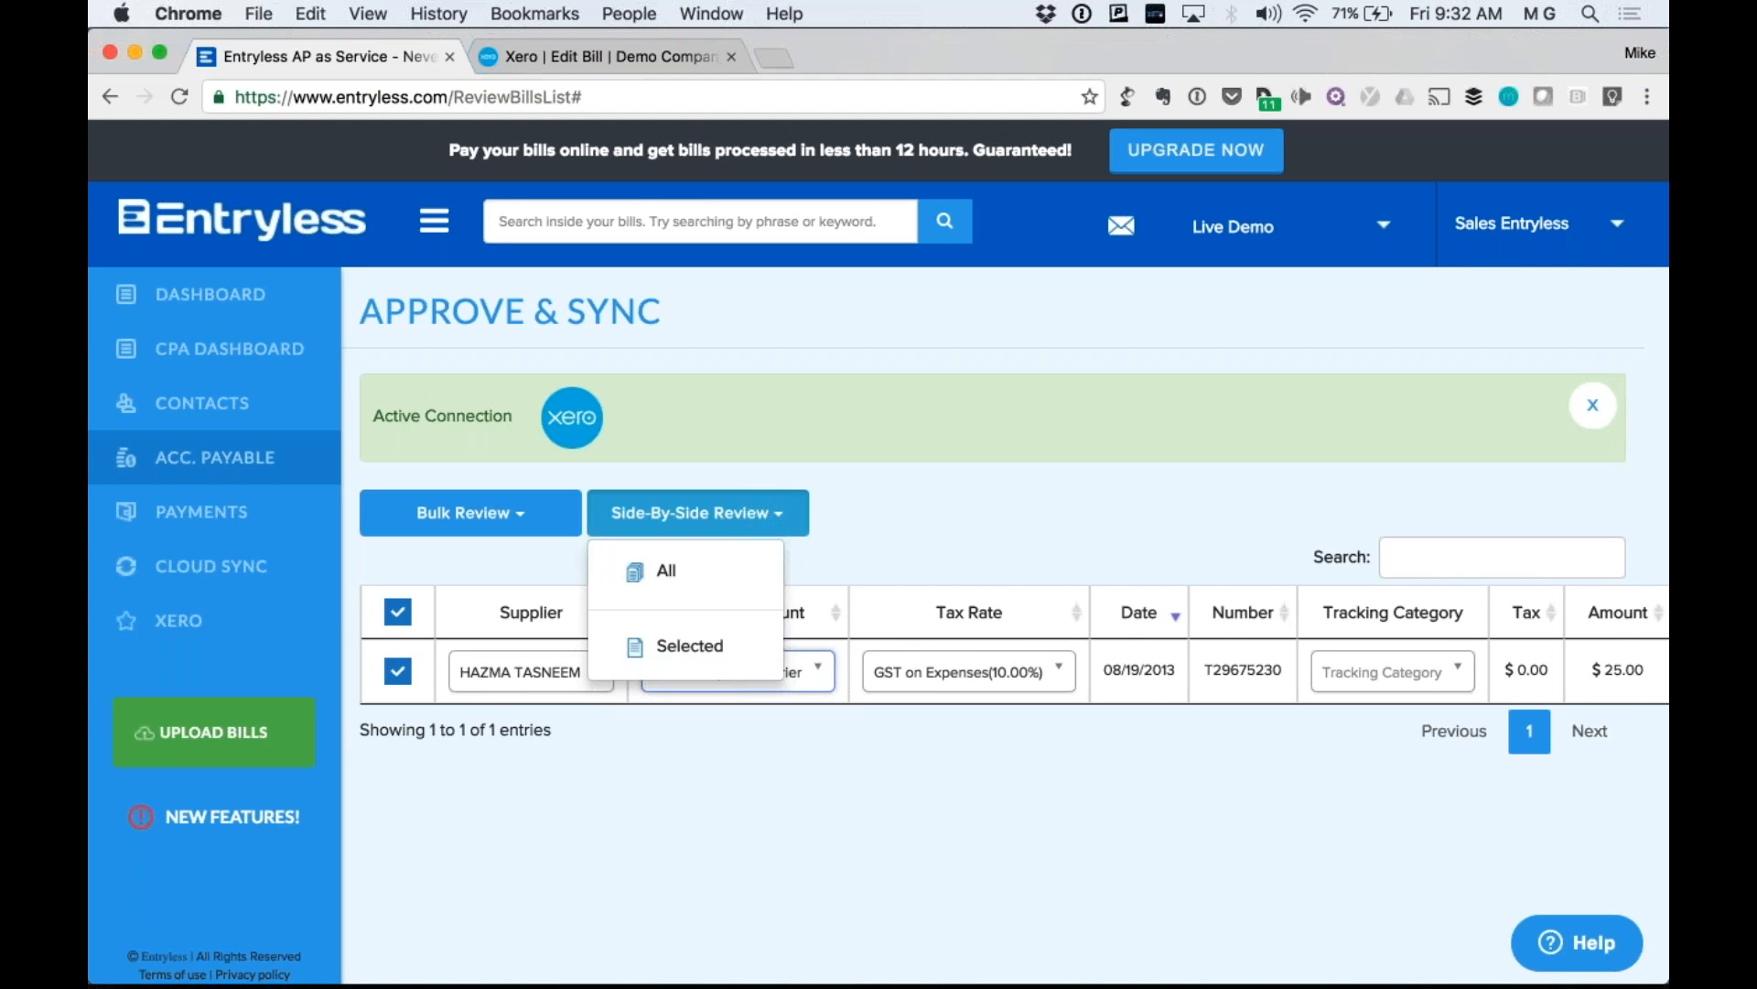
click(688, 643)
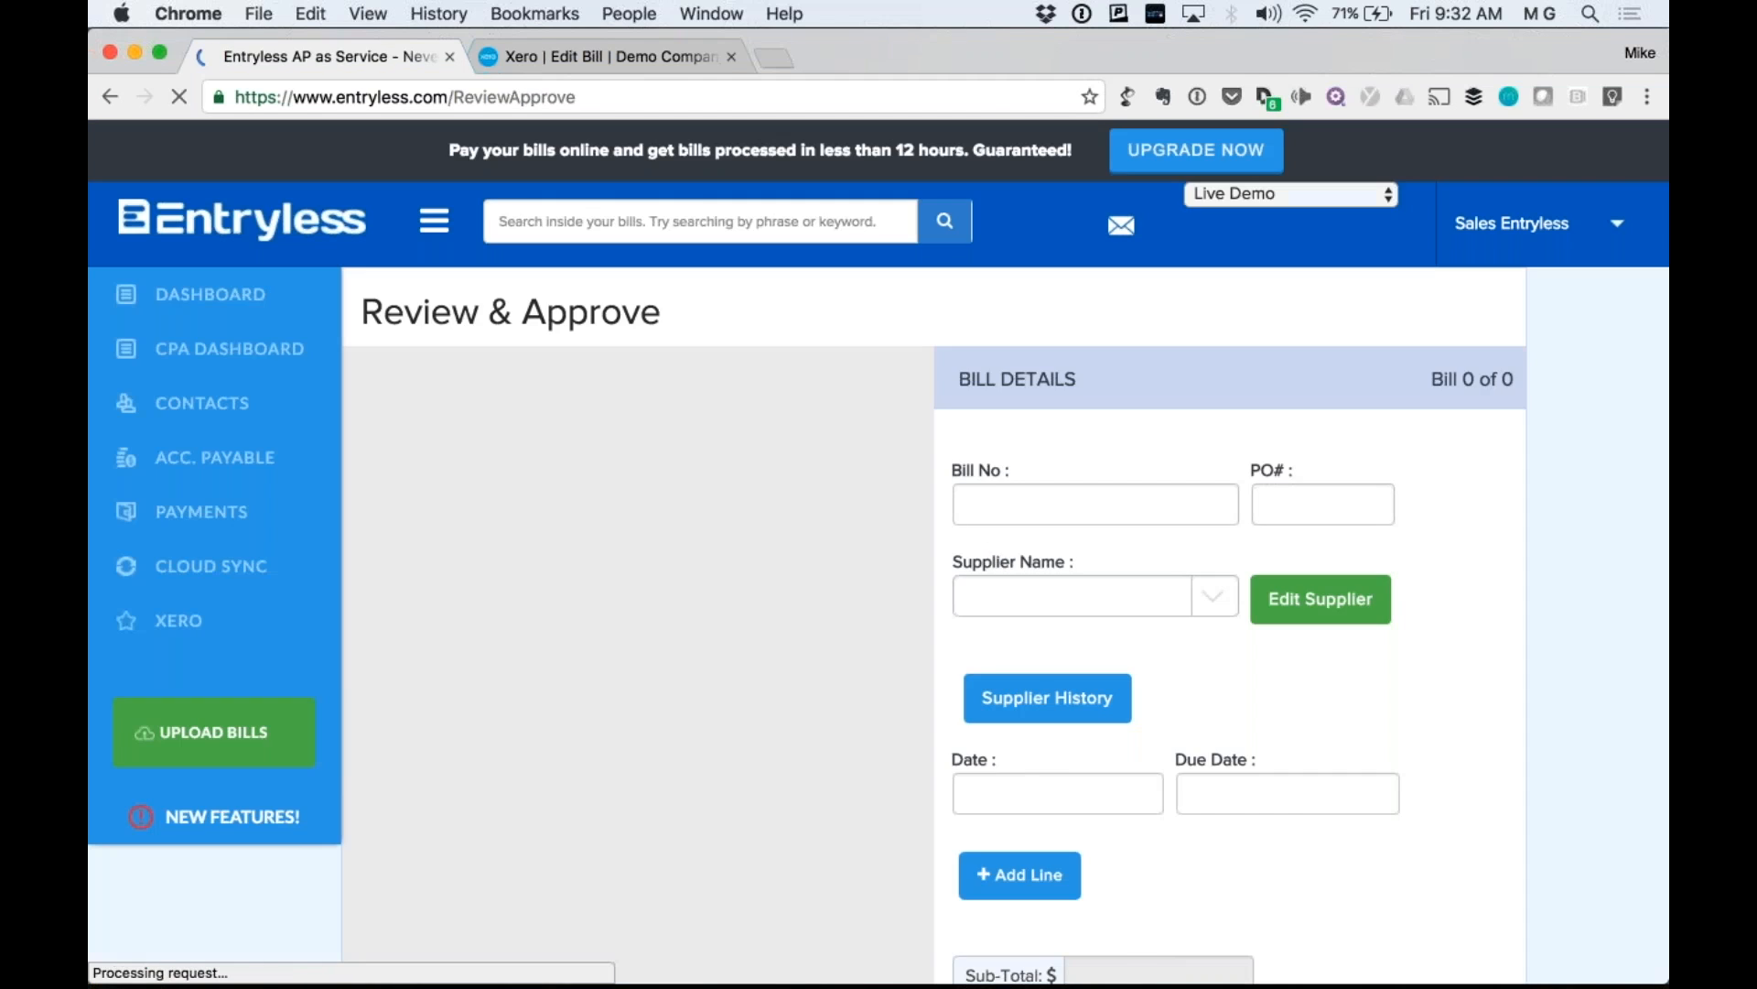
scroll(1030, 593, down, 3)
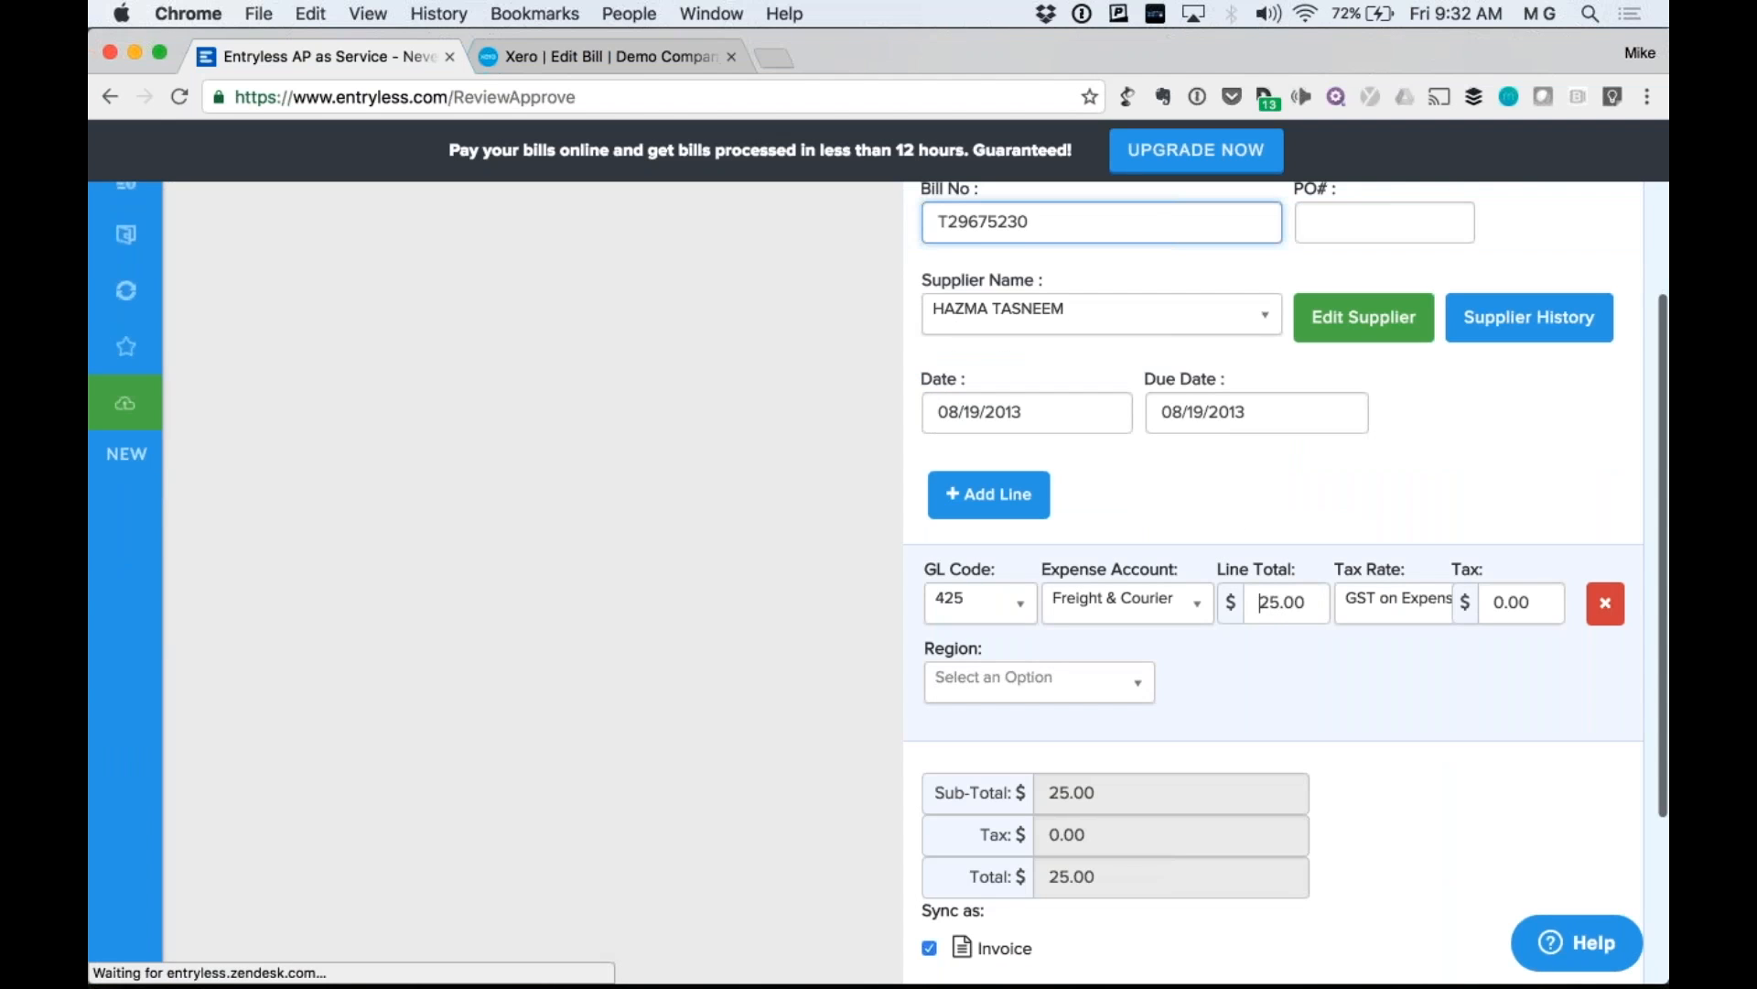
text(-)
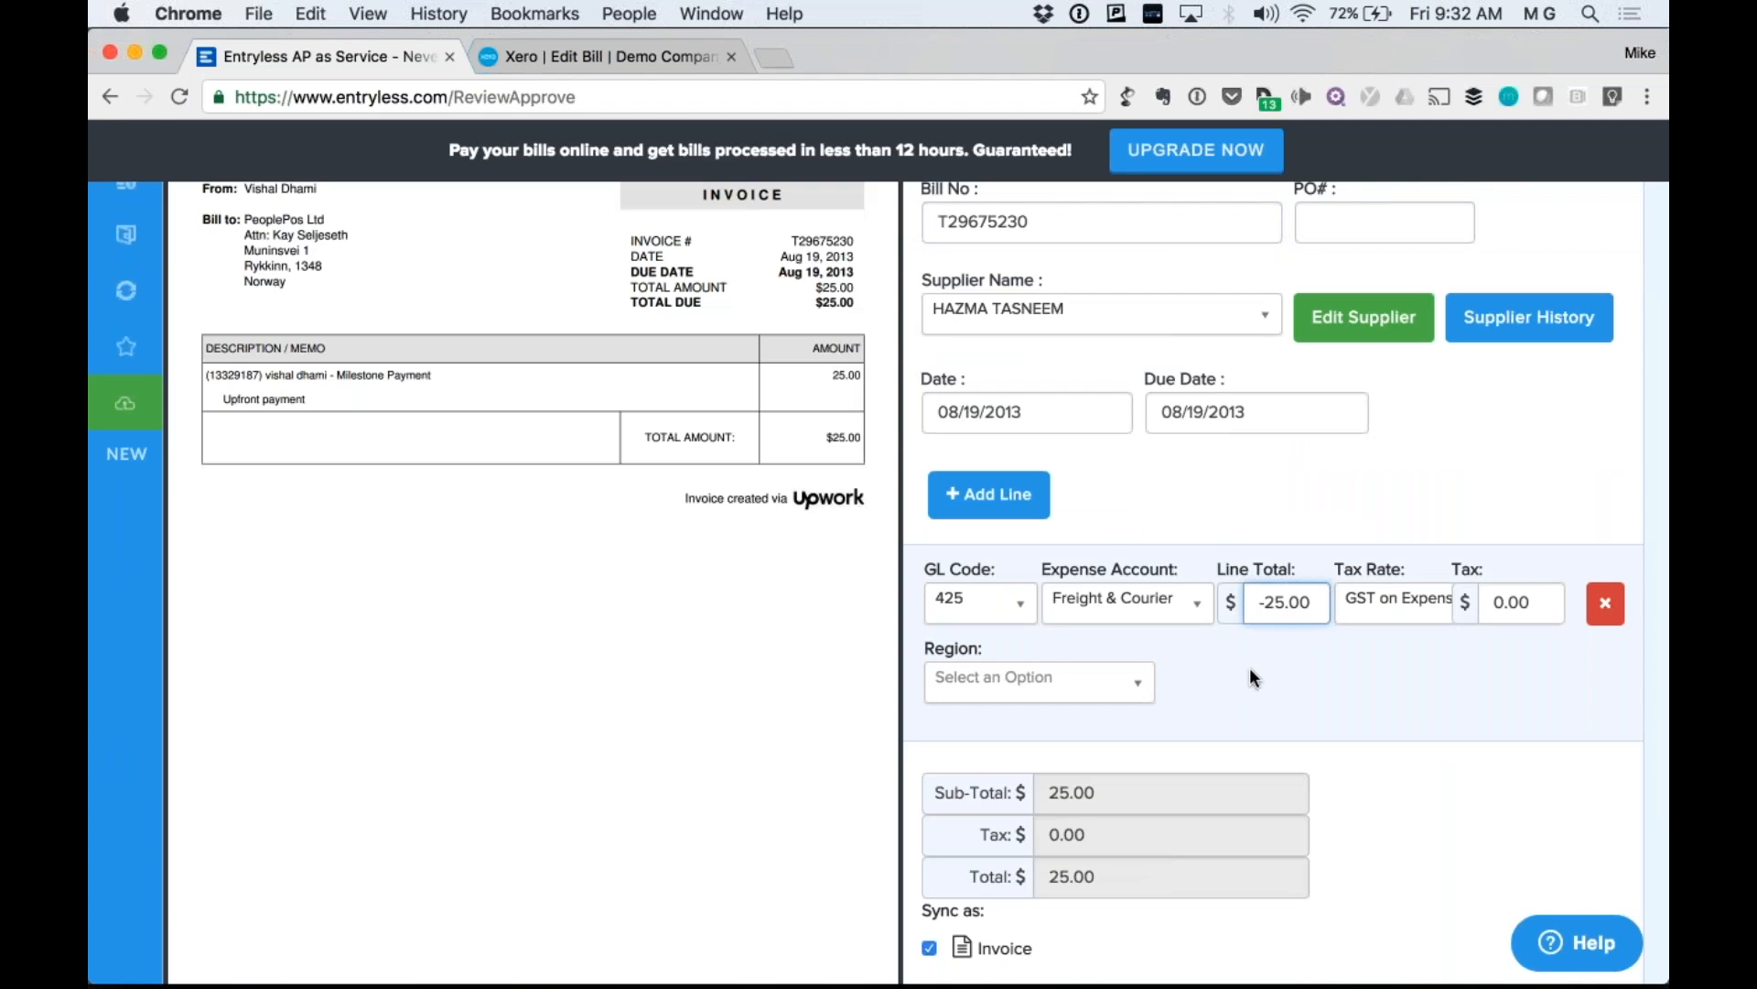
click(1250, 668)
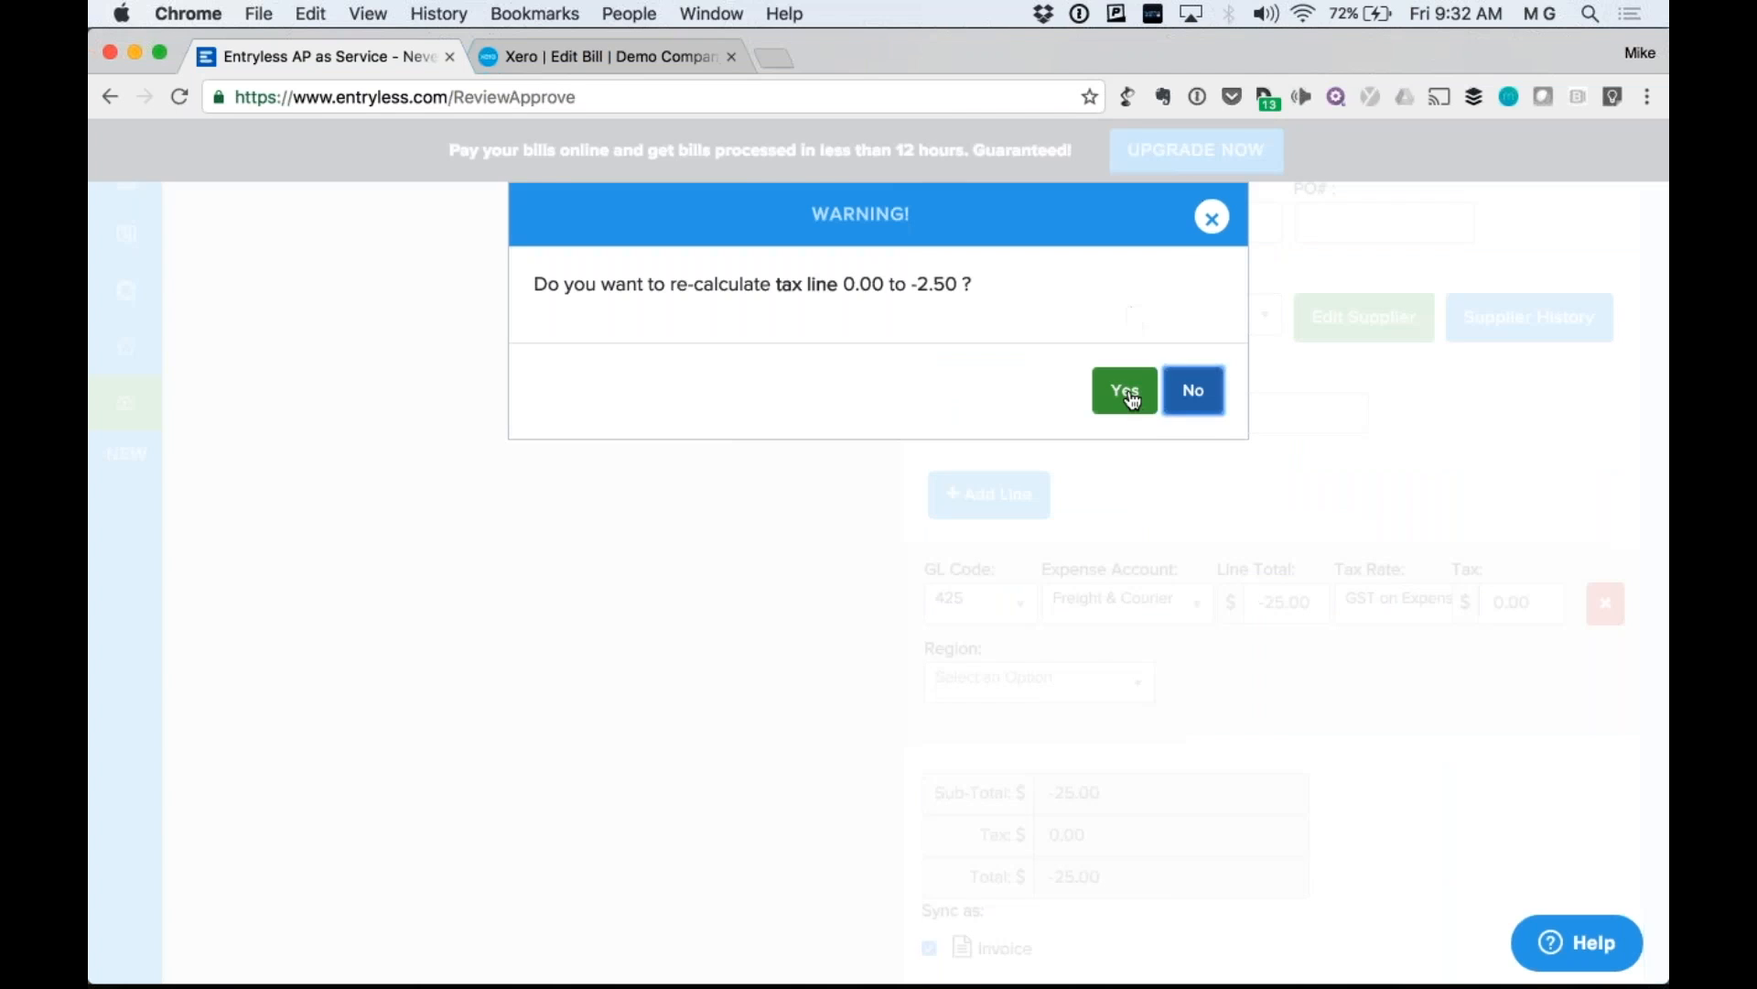
click(1130, 394)
scroll(1281, 586, down, 1)
scroll(1281, 585, up, 2)
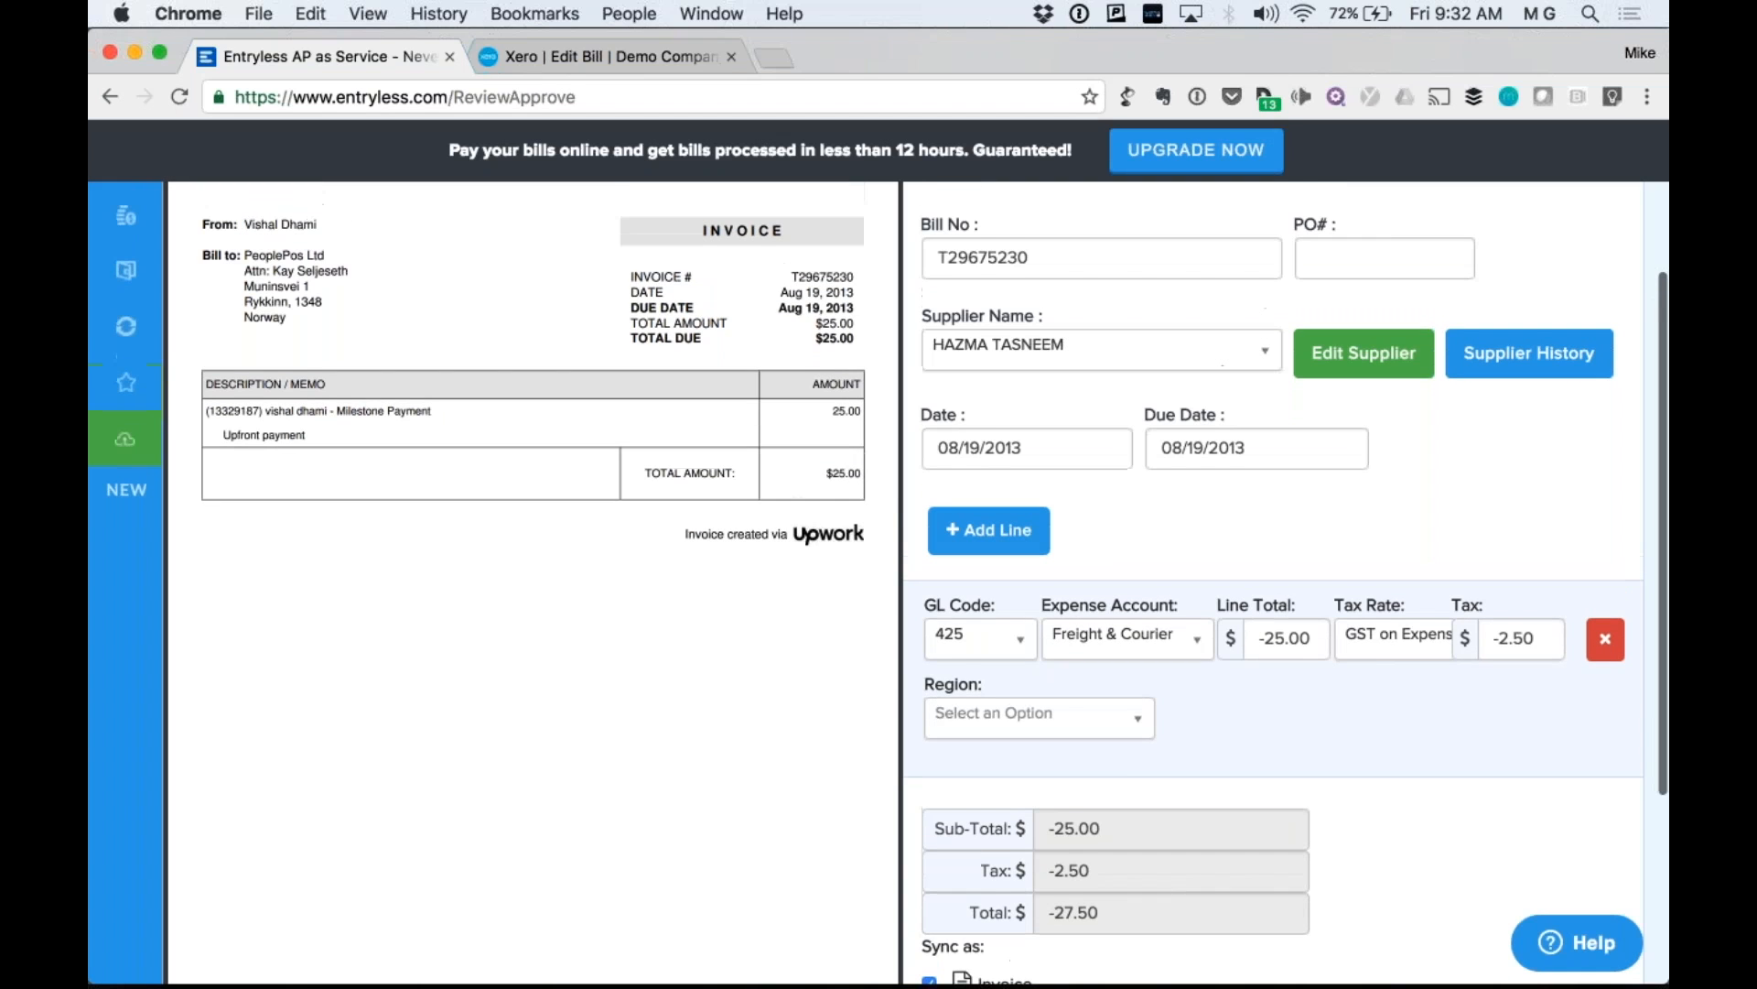
Rename the bill number to T29675230-DEMO, approve it and acknowledge the Xero sync.
click(1122, 261)
text(-DEMO)
scroll(1122, 261, down, 5)
click(1014, 832)
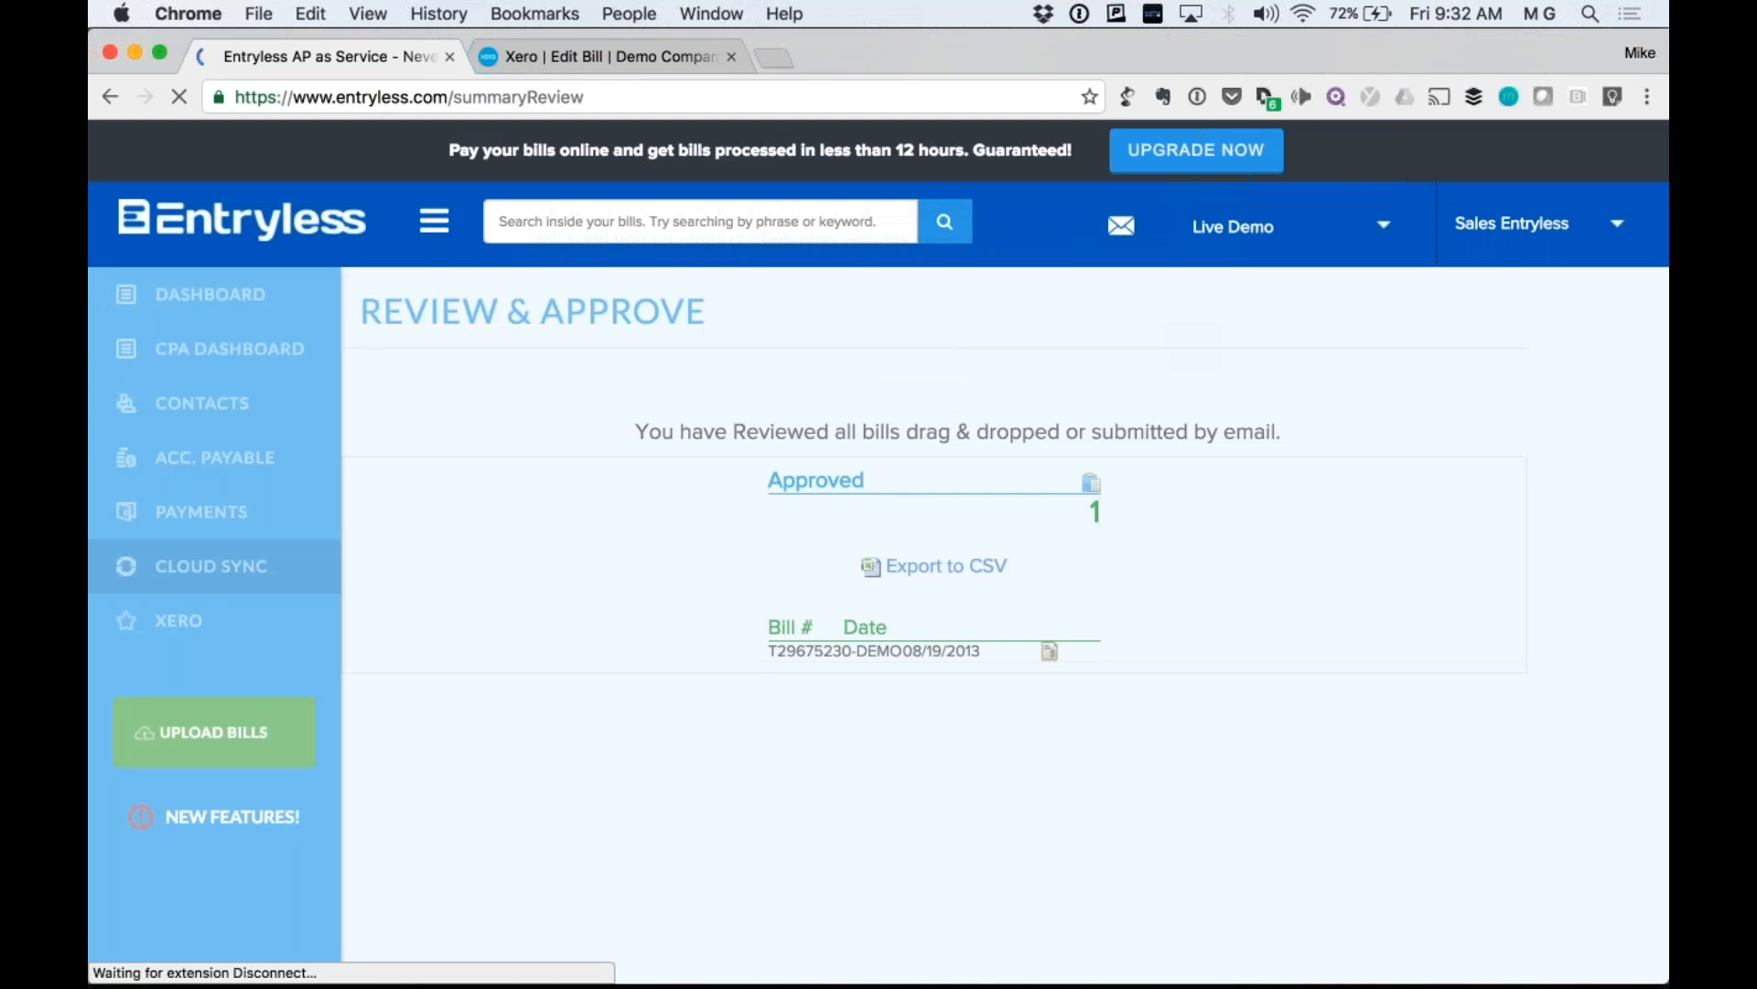
click(1190, 419)
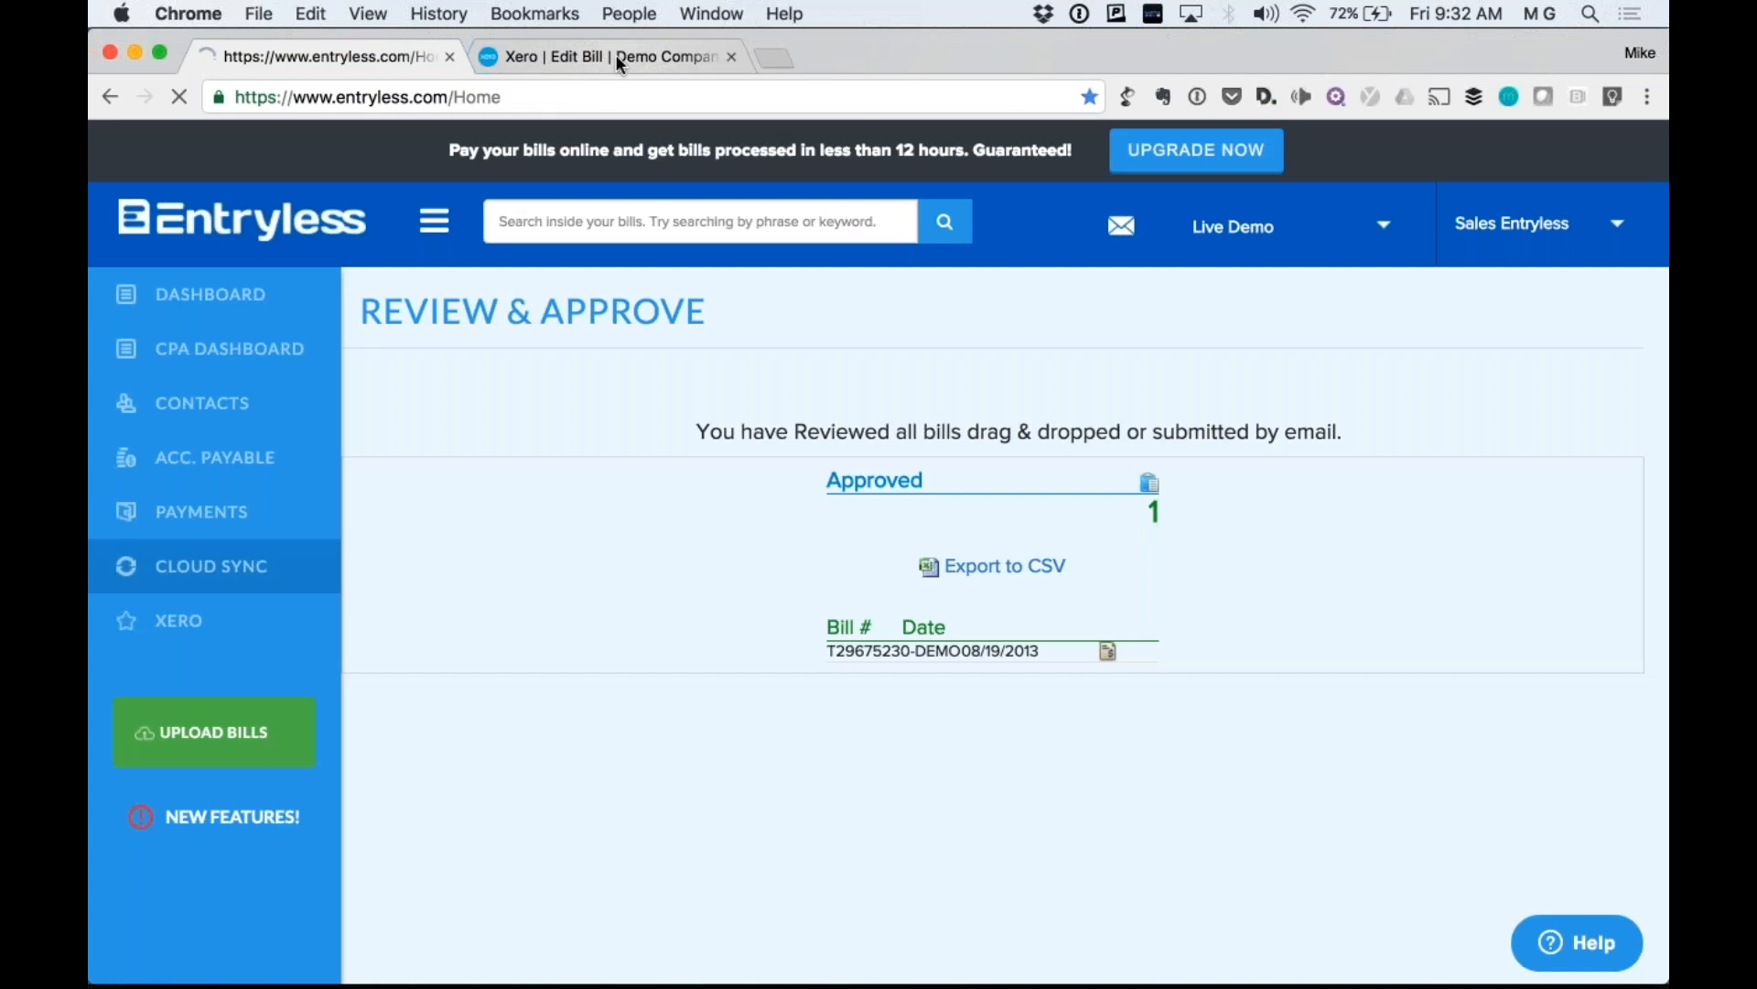
click(615, 53)
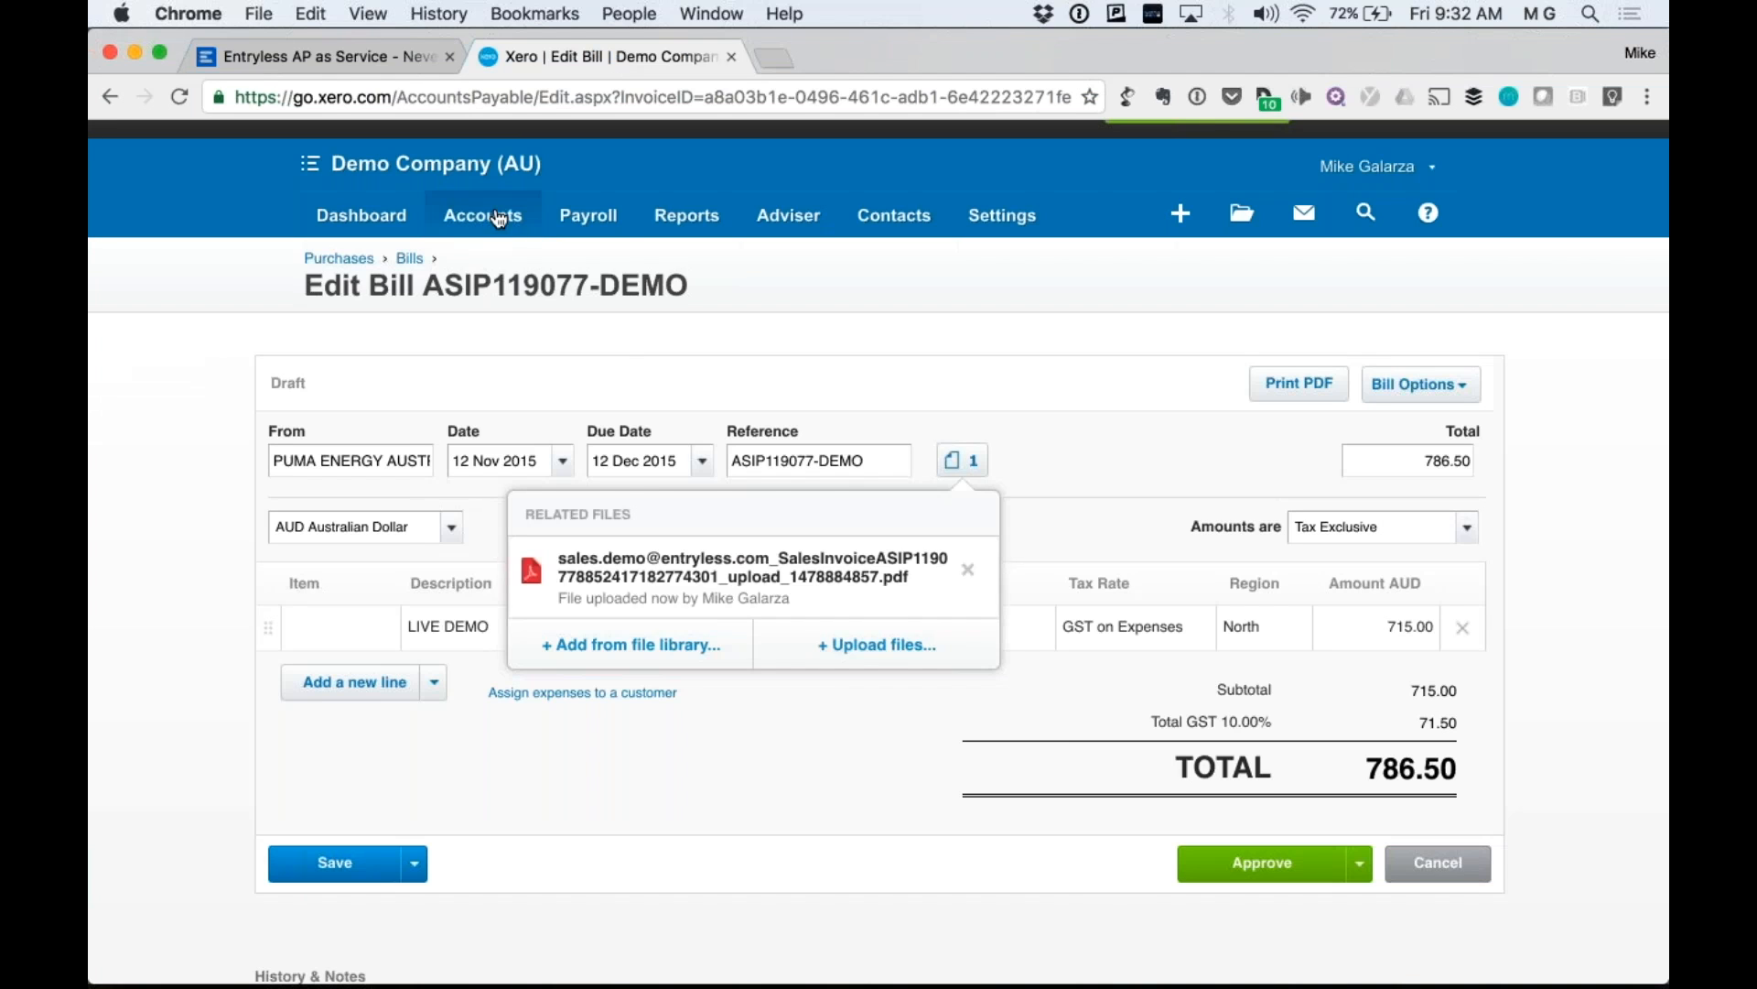
Go to Accounts > Purchases in Xero and show the Draft bills list.
click(491, 223)
click(505, 362)
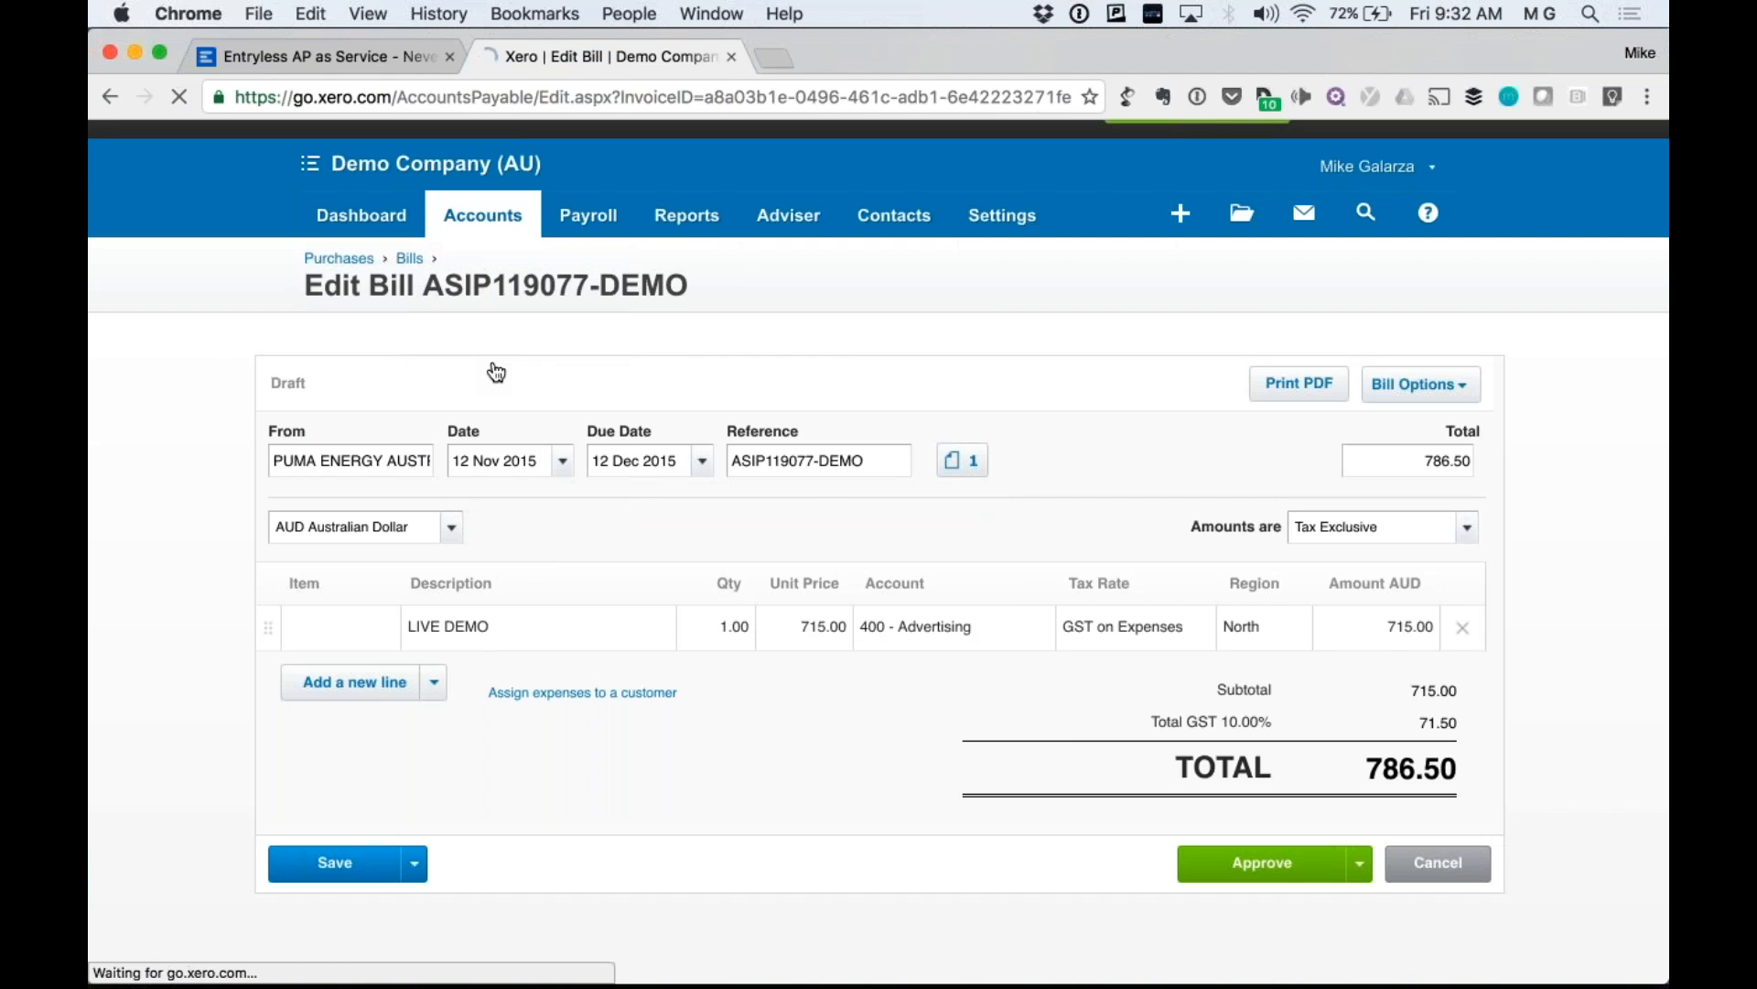
click(355, 814)
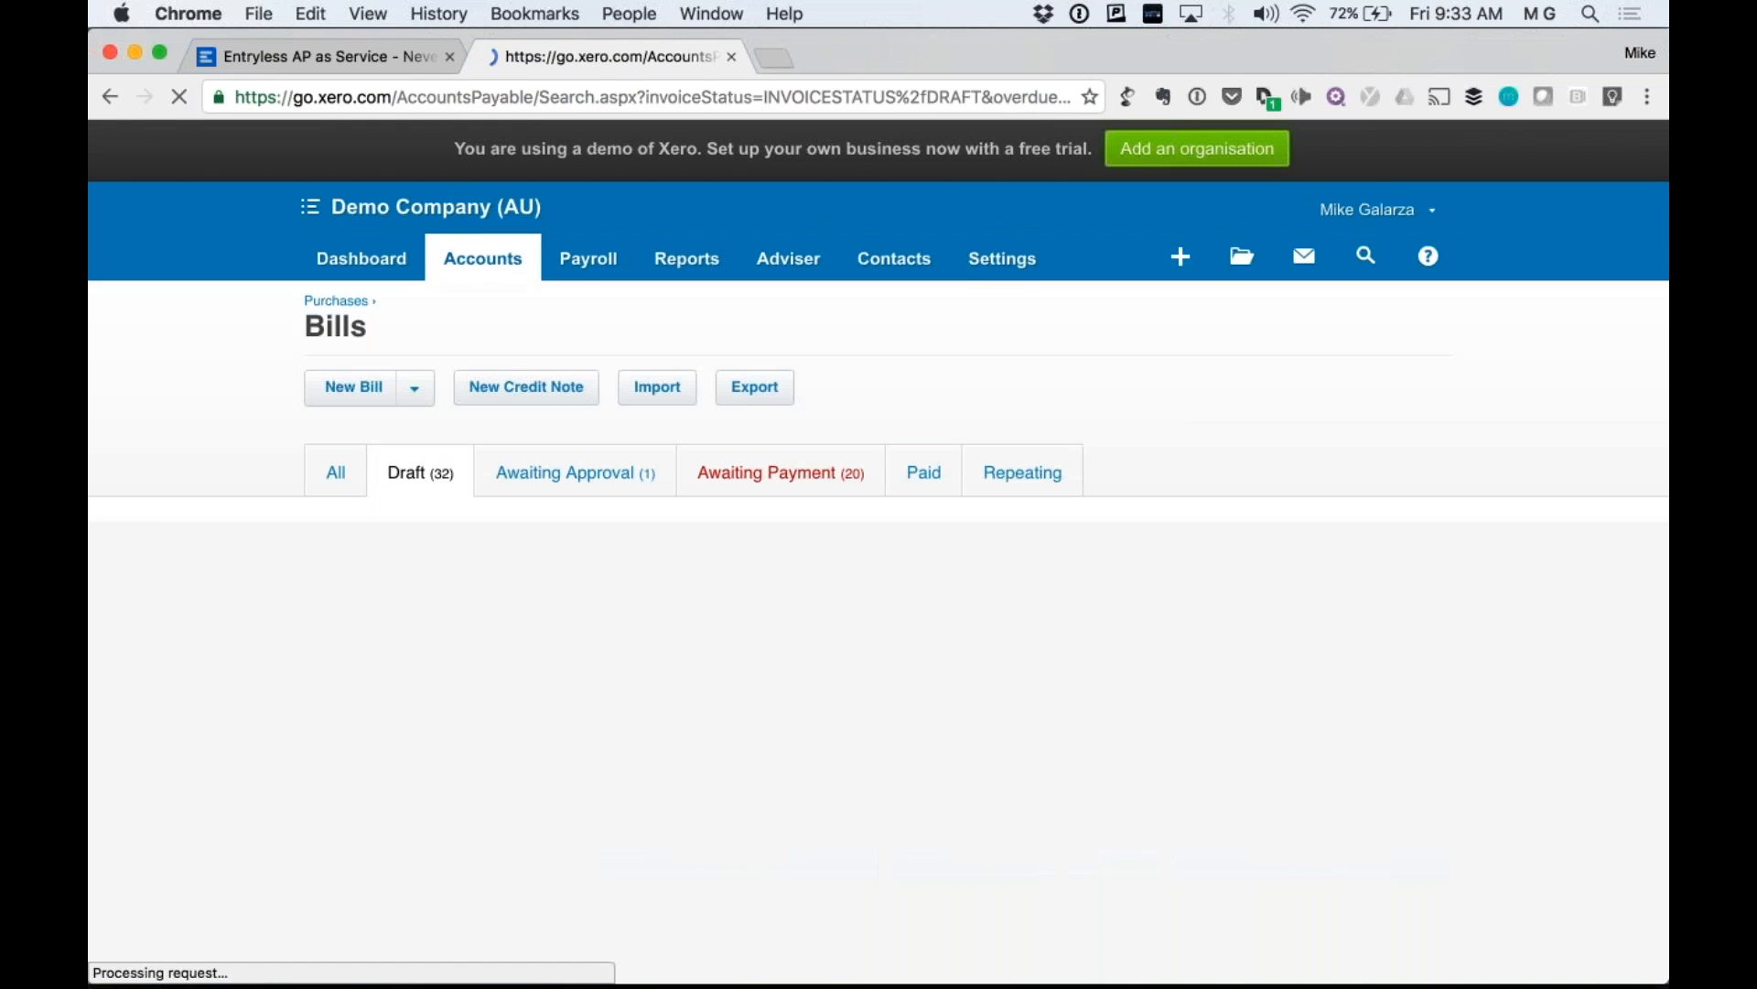
scroll(260, 414, down, 10)
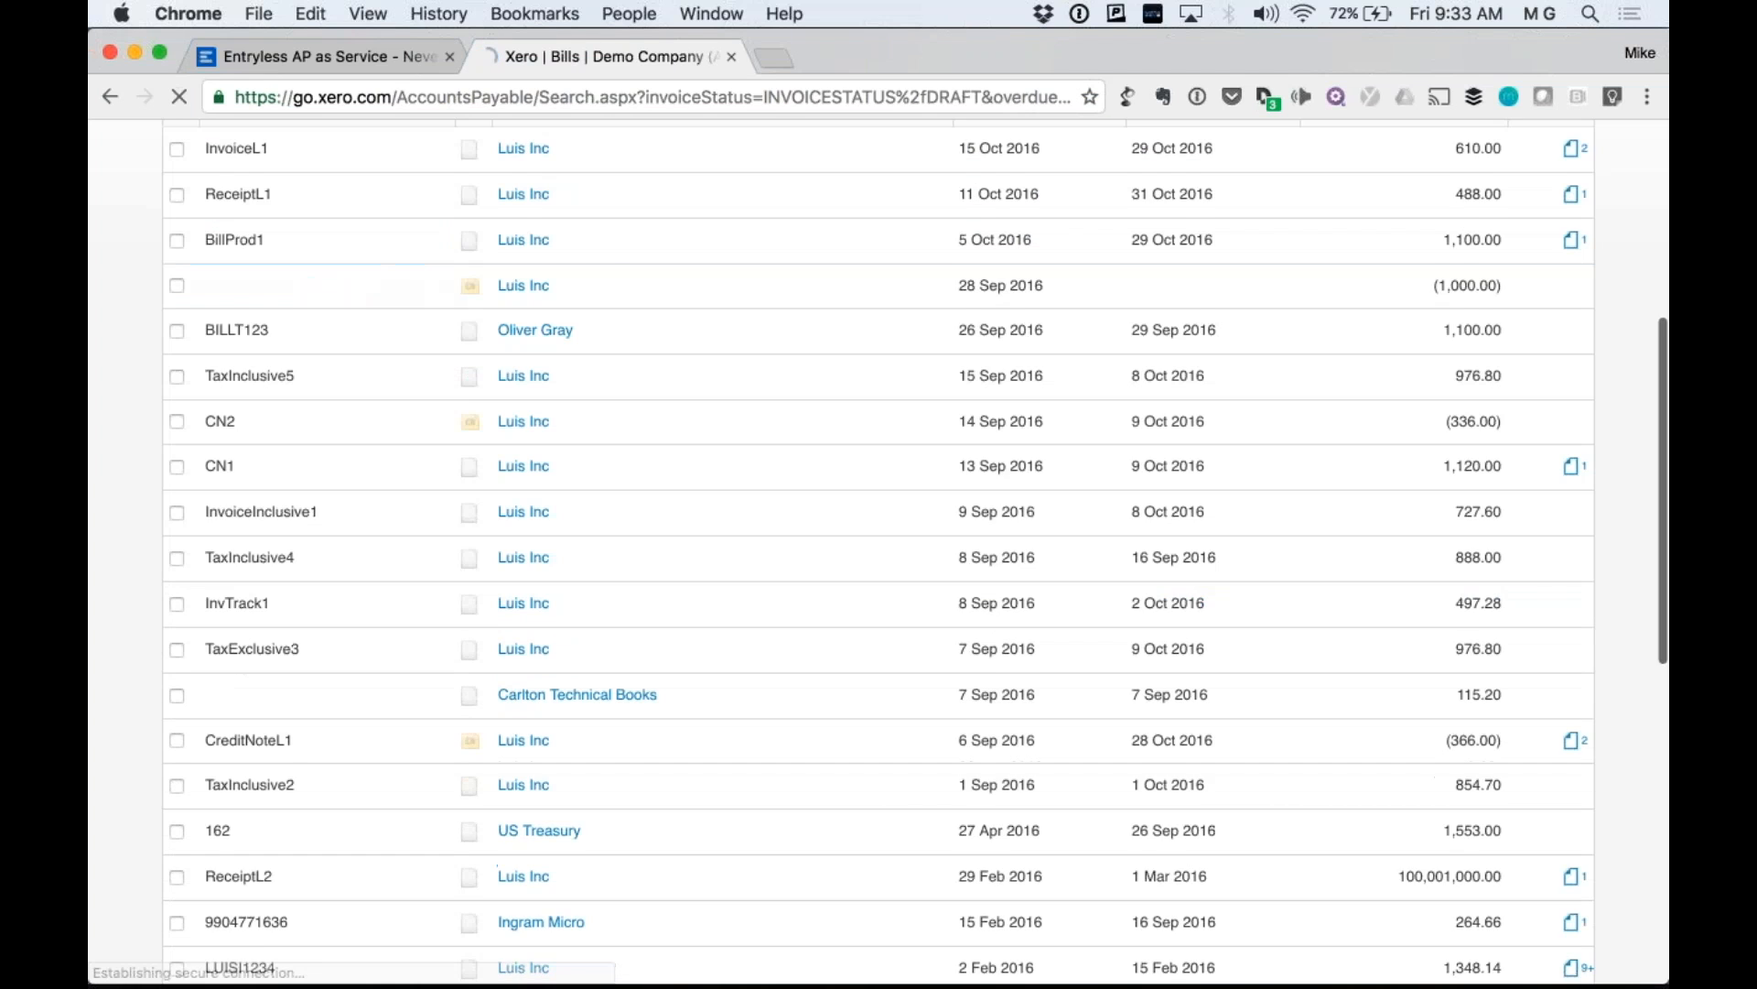
scroll(205, 627, down, 5)
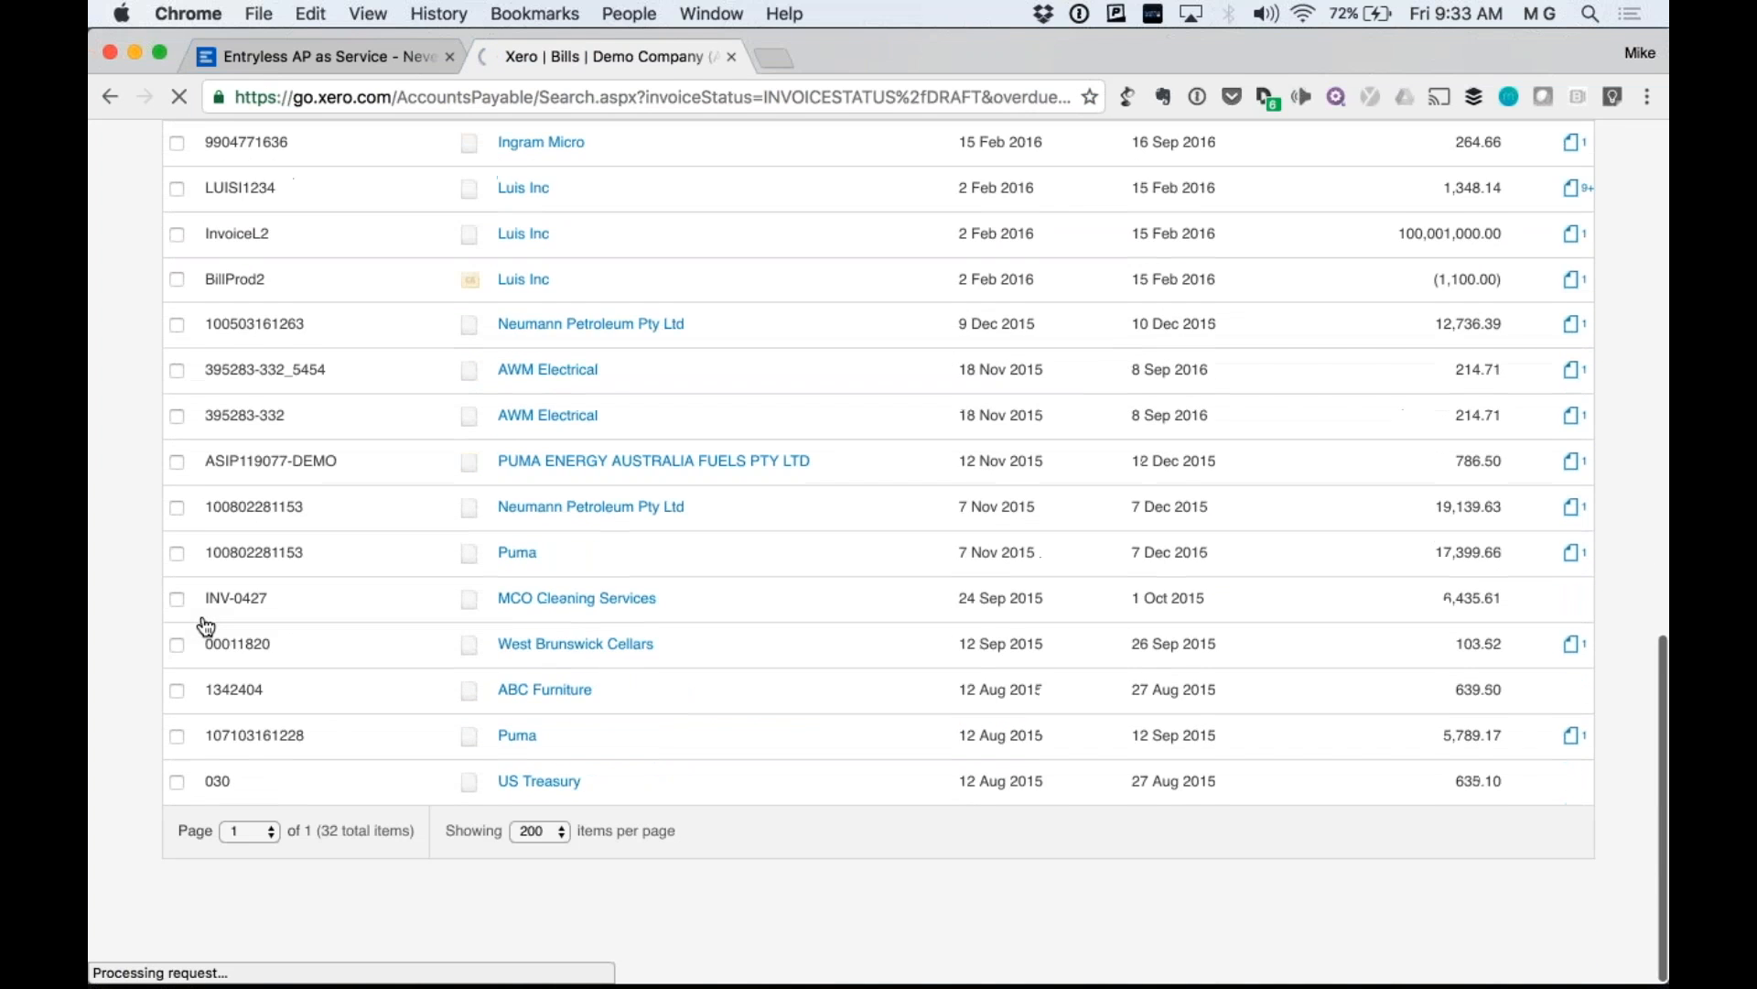
scroll(424, 714, up, 9)
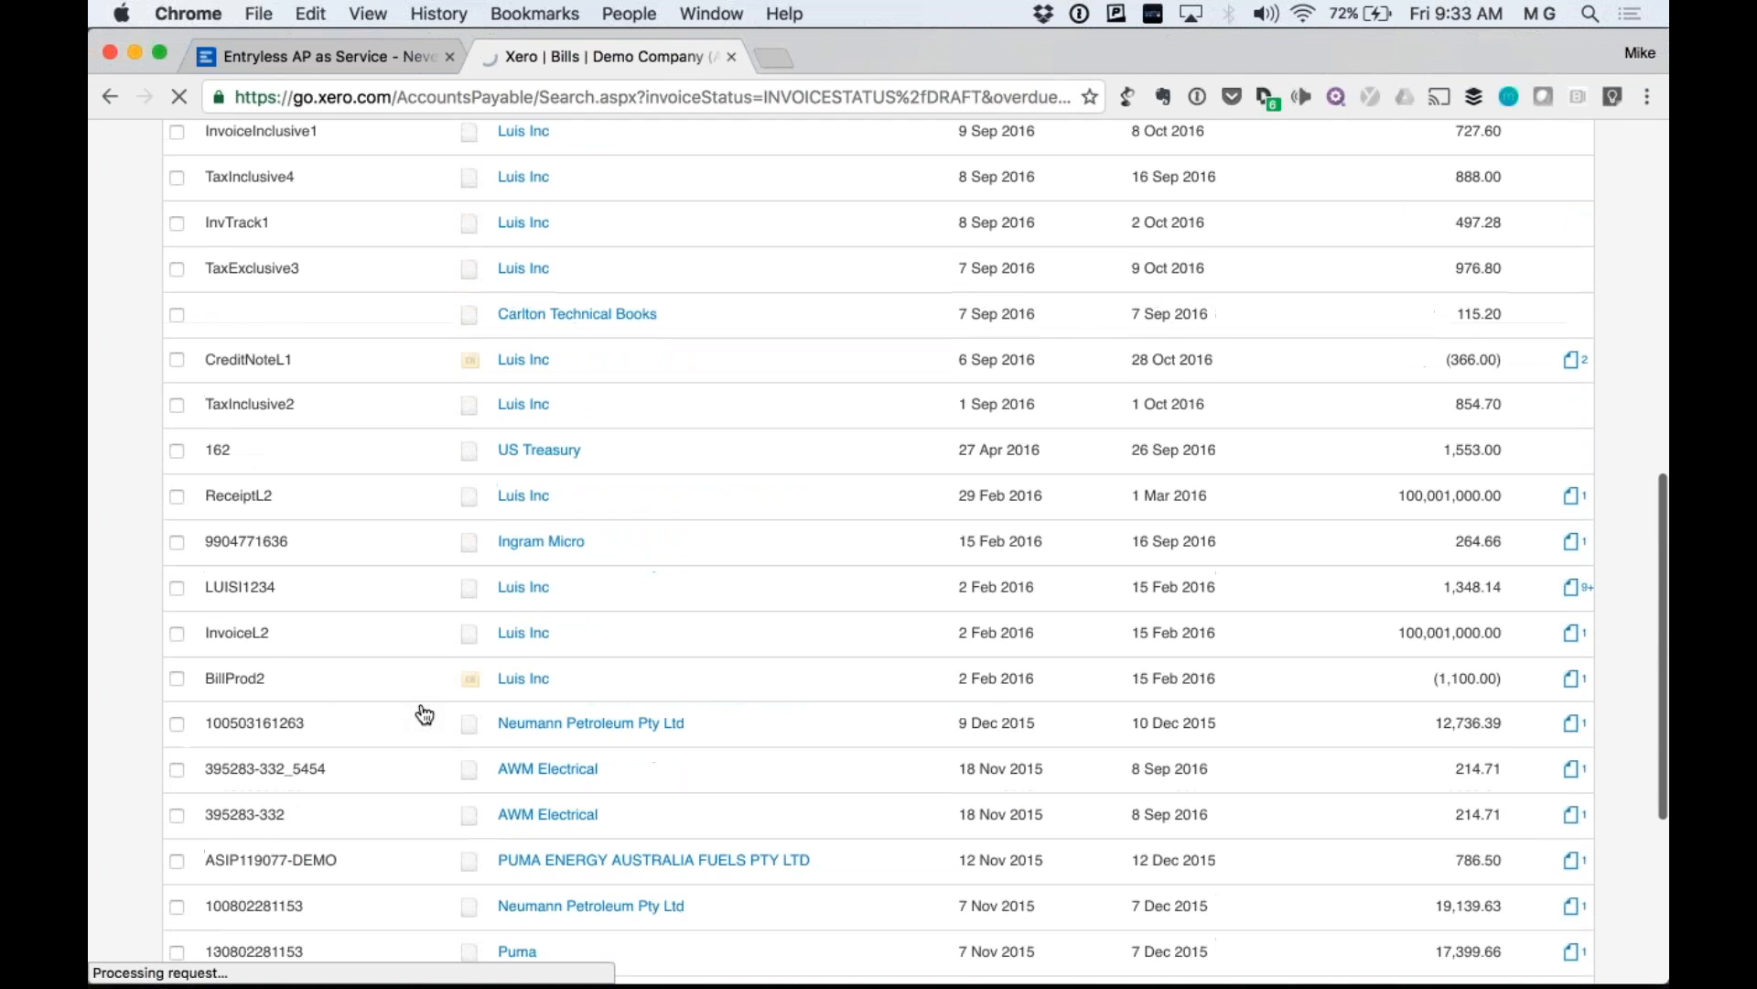
scroll(502, 596, up, 3)
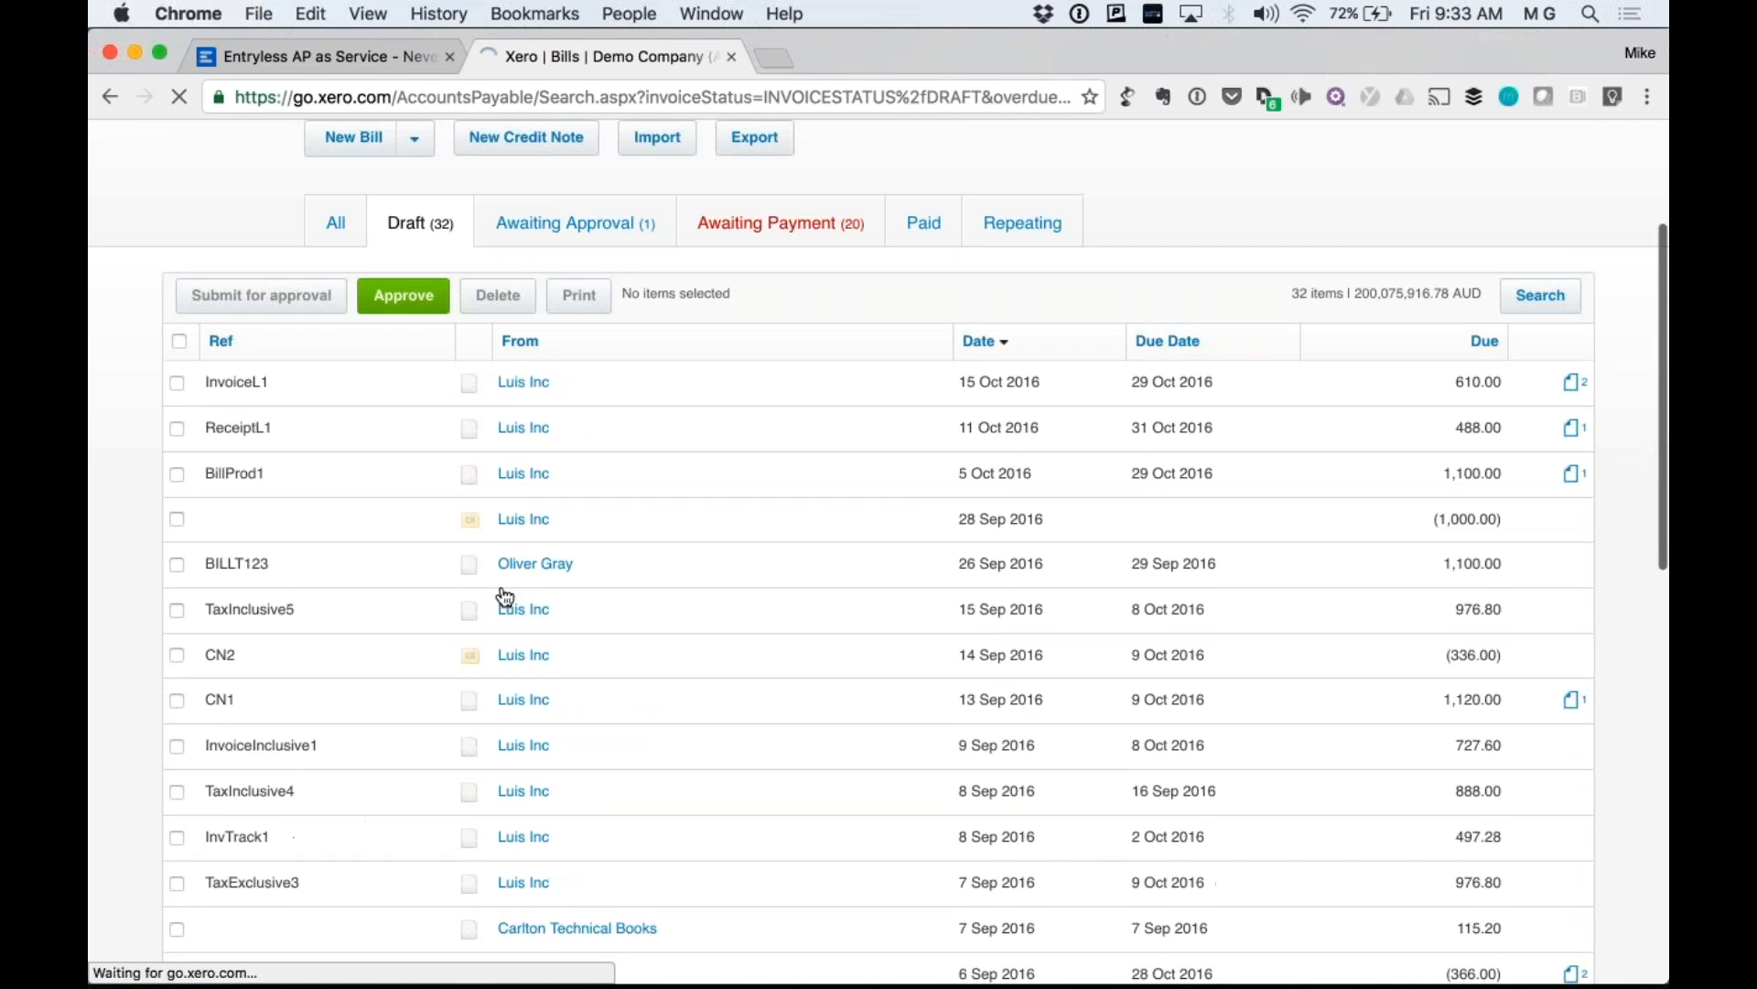
Reload the Draft bills list and scroll down to find the synced T29675230-DEMO credit of (27.50).
click(586, 97)
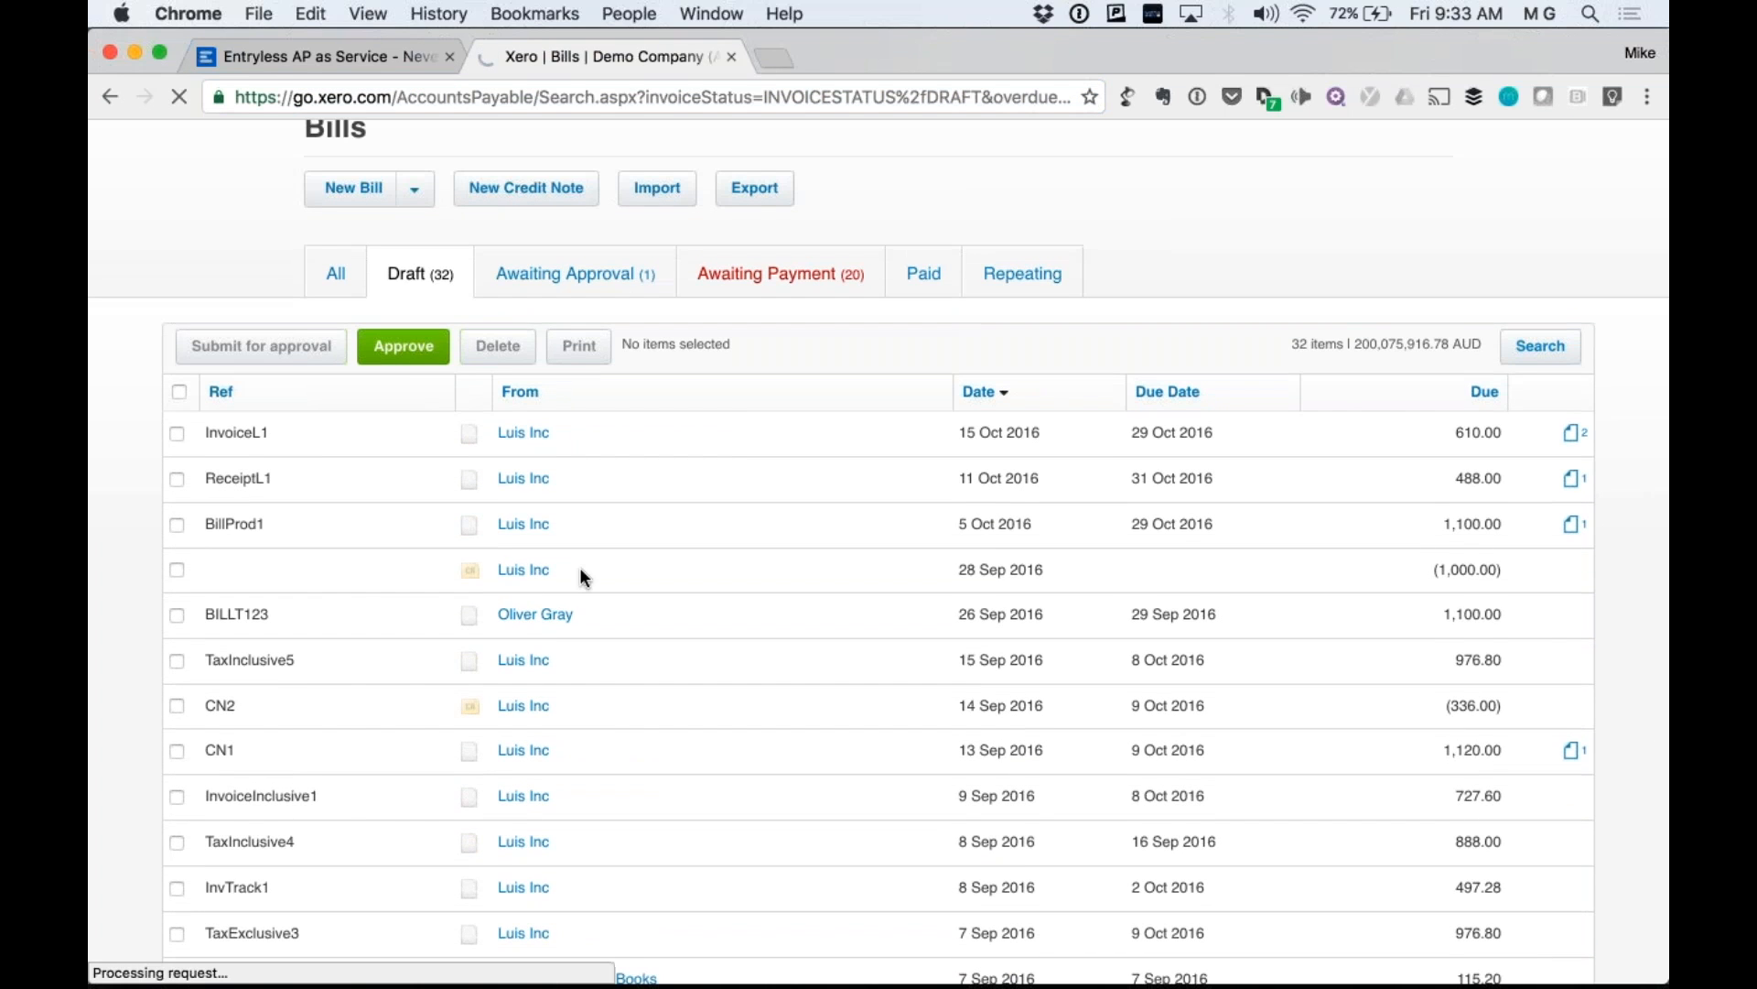
scroll(934, 582, down, 6)
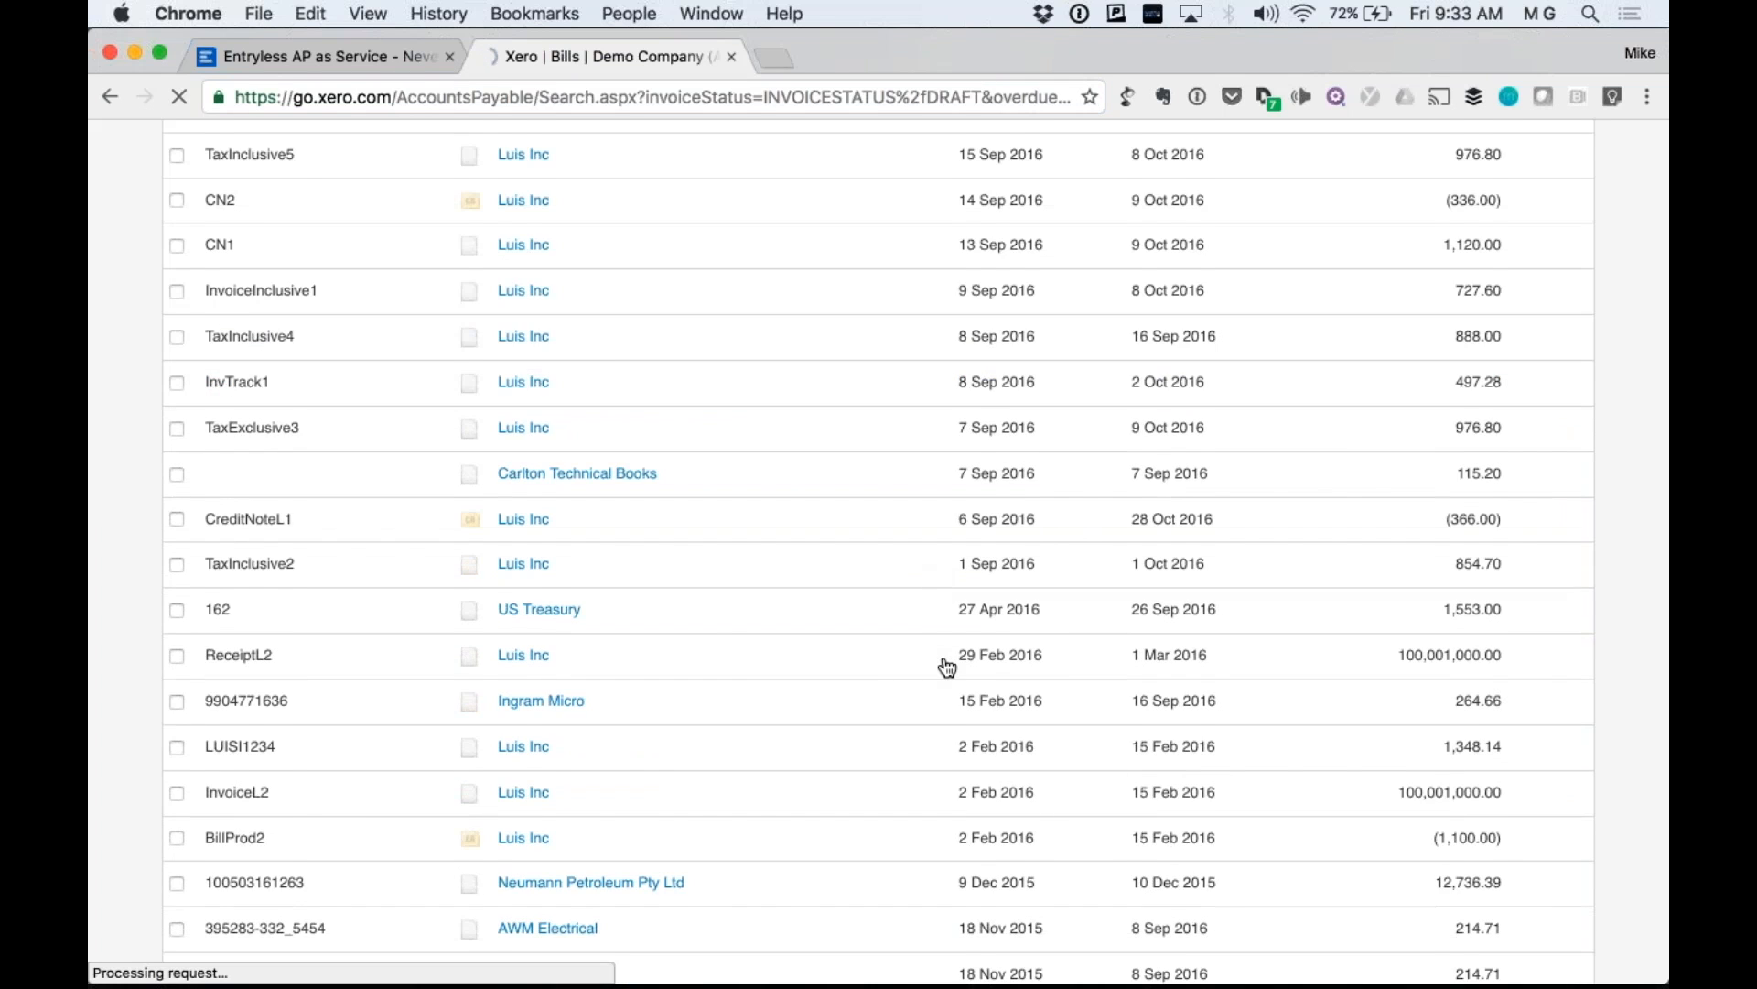
scroll(942, 667, down, 1)
scroll(947, 666, down, 6)
scroll(947, 666, up, 9)
scroll(947, 666, up, 4)
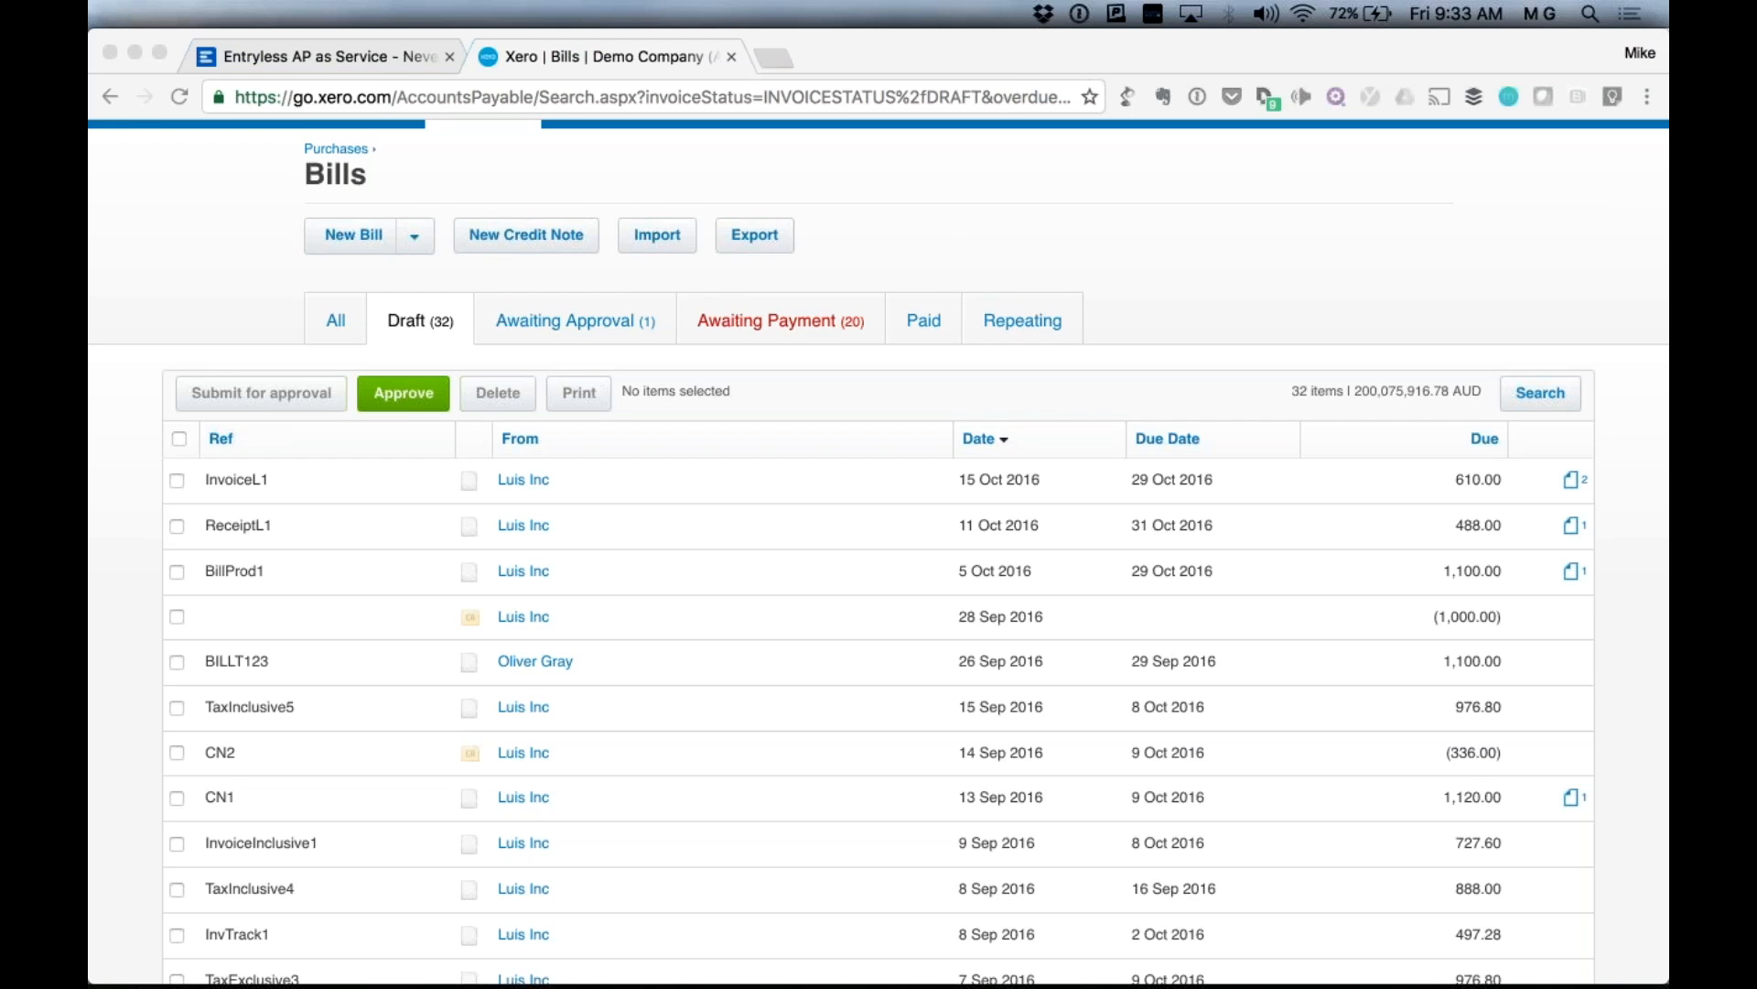
click(599, 81)
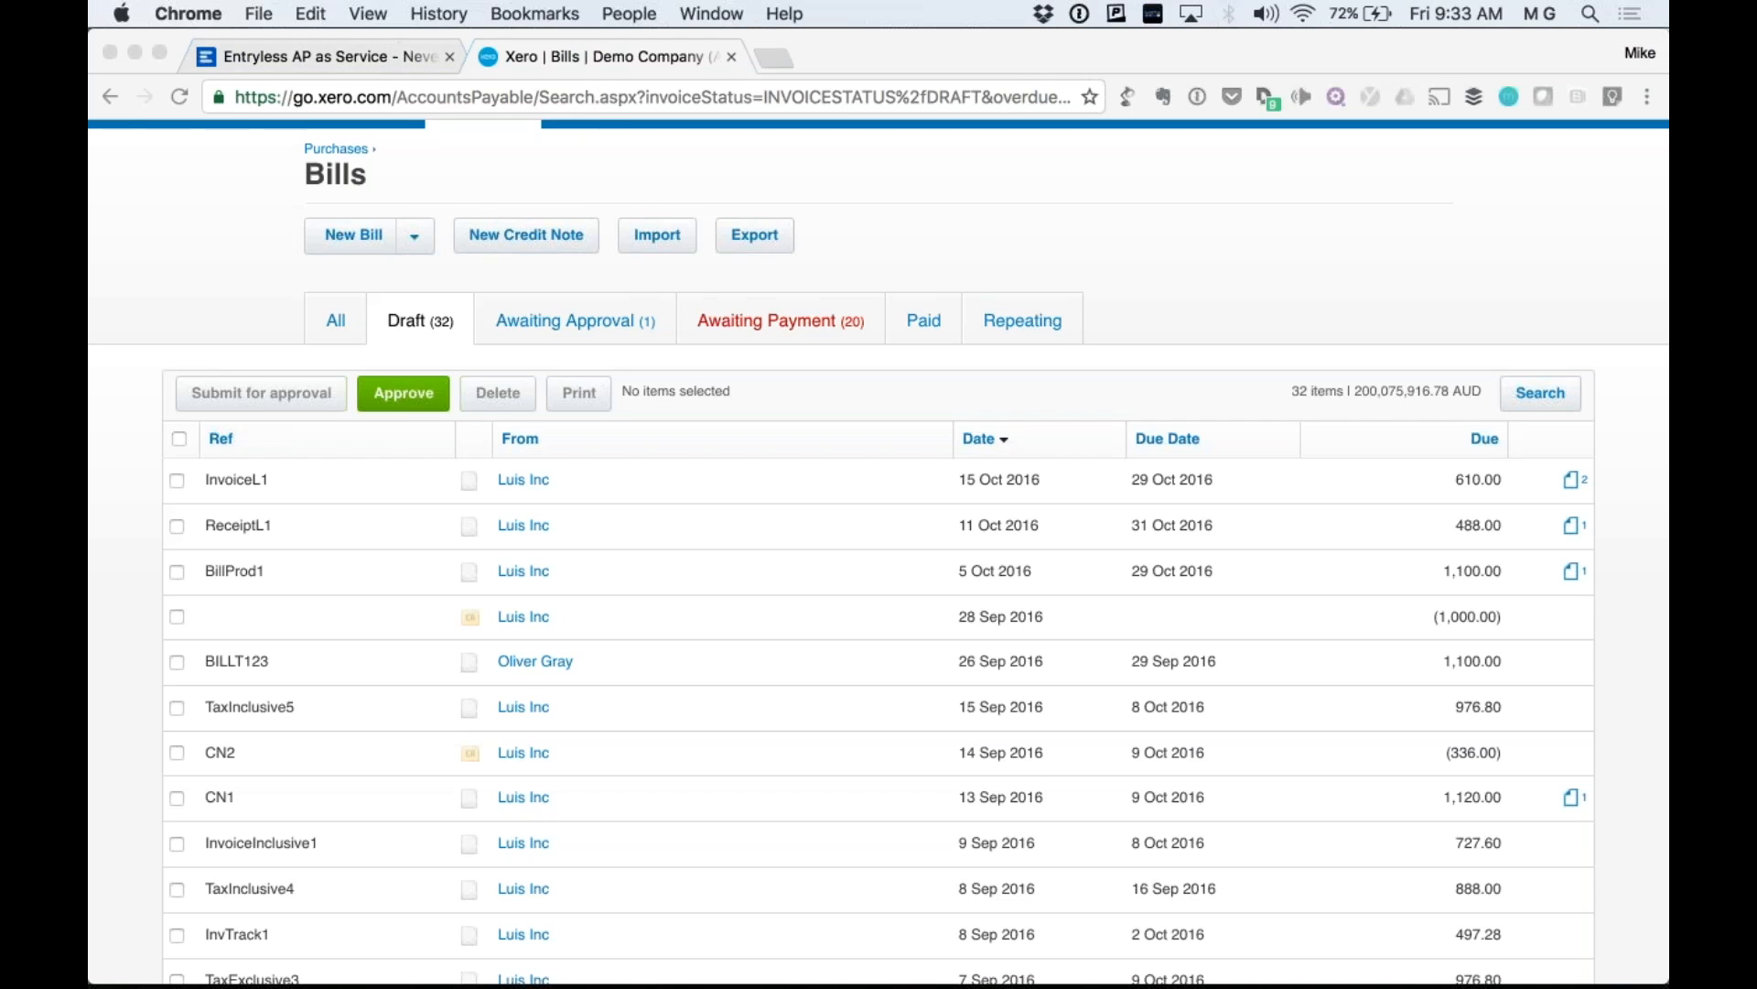
key(super+r)
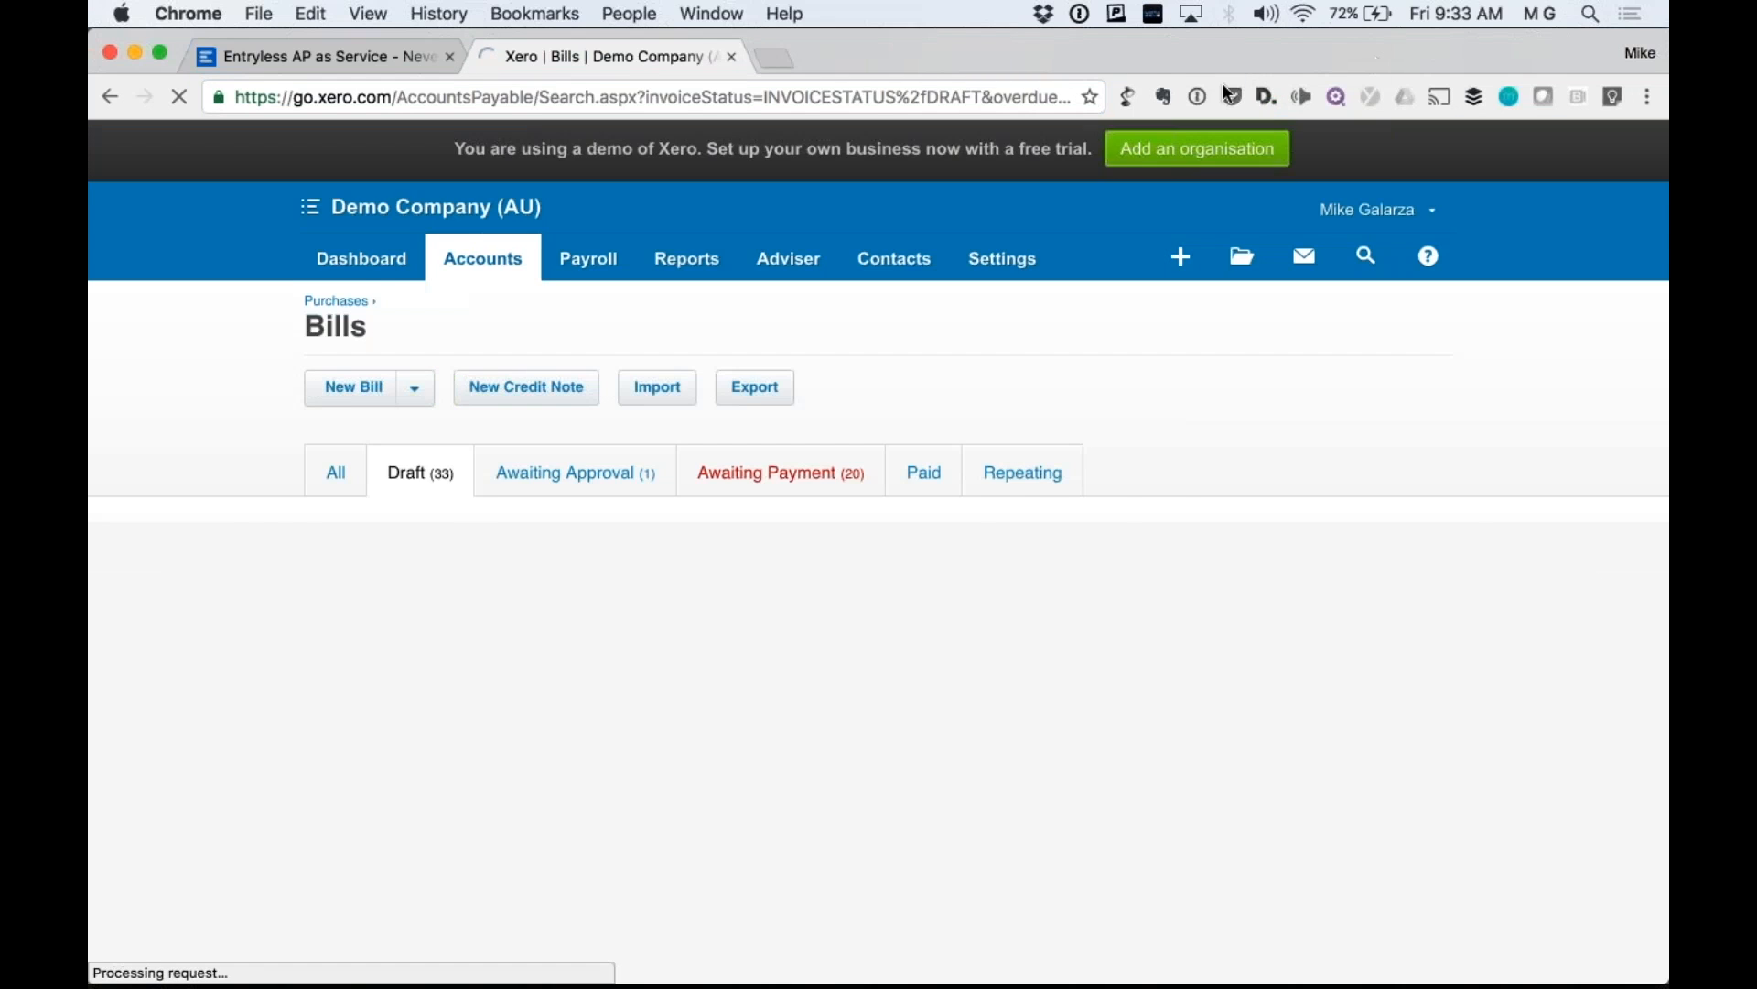
scroll(772, 512, down, 15)
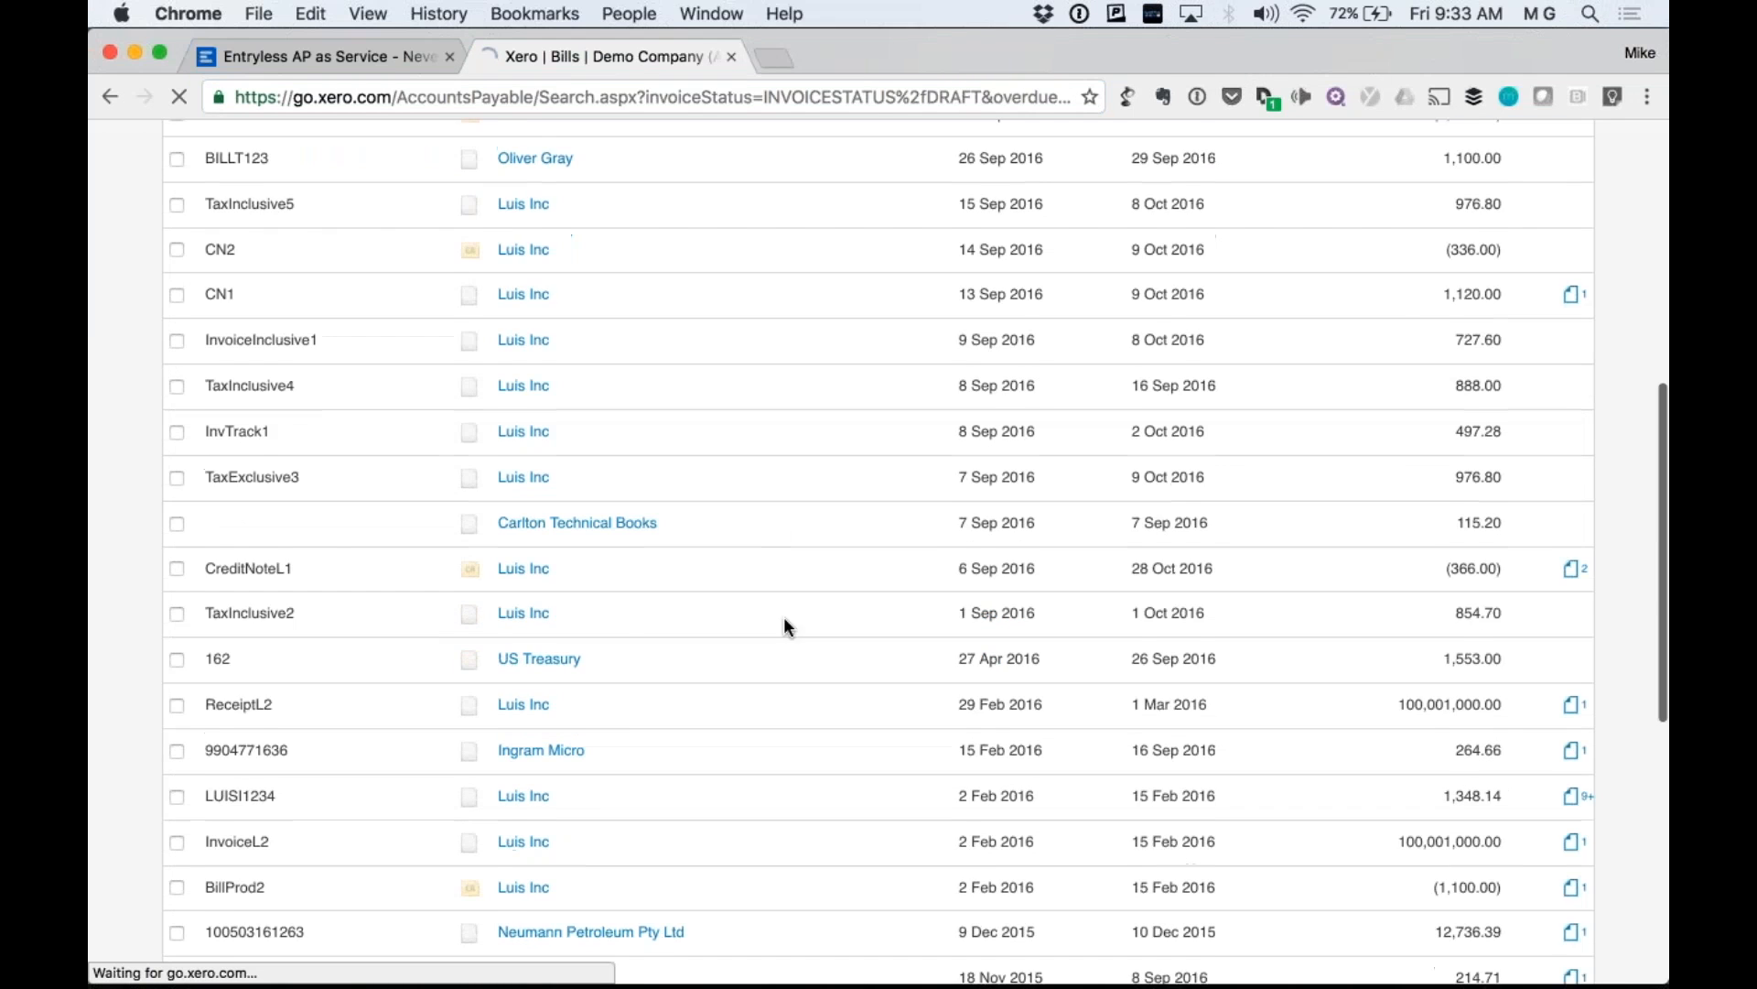
scroll(774, 643, down, 1)
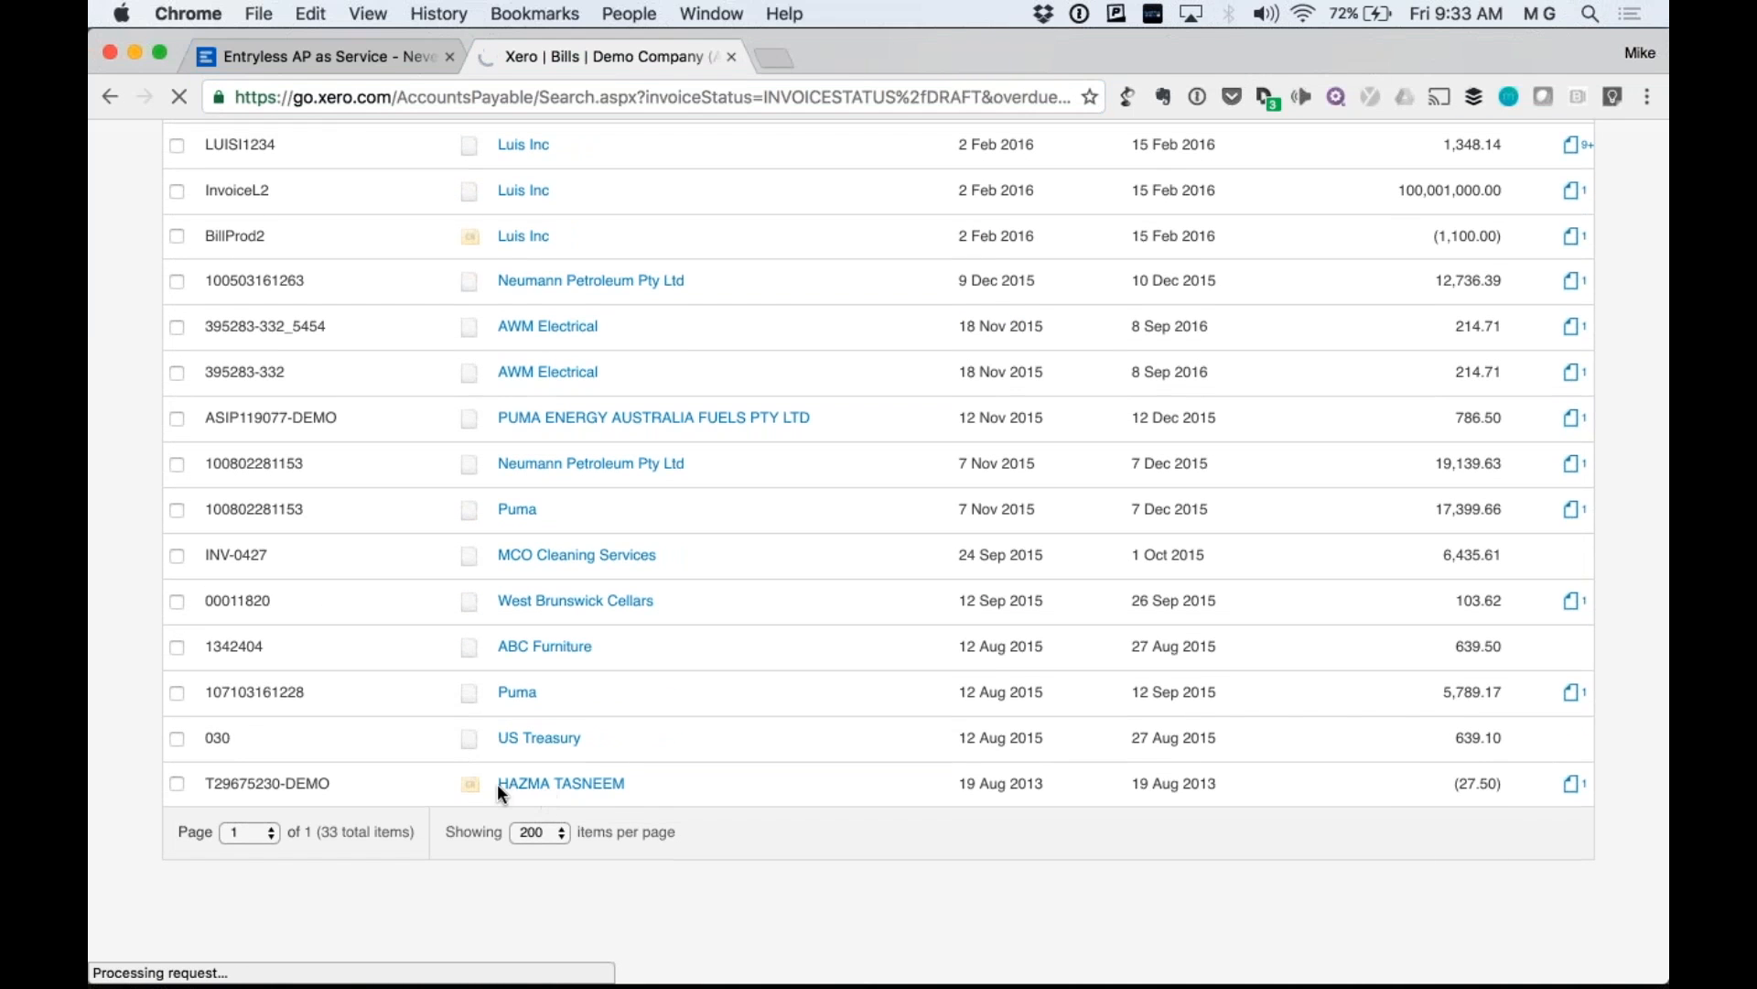
Open the synced supplier entry and check the Edit Credit Note reference ending in DEMO.
click(527, 789)
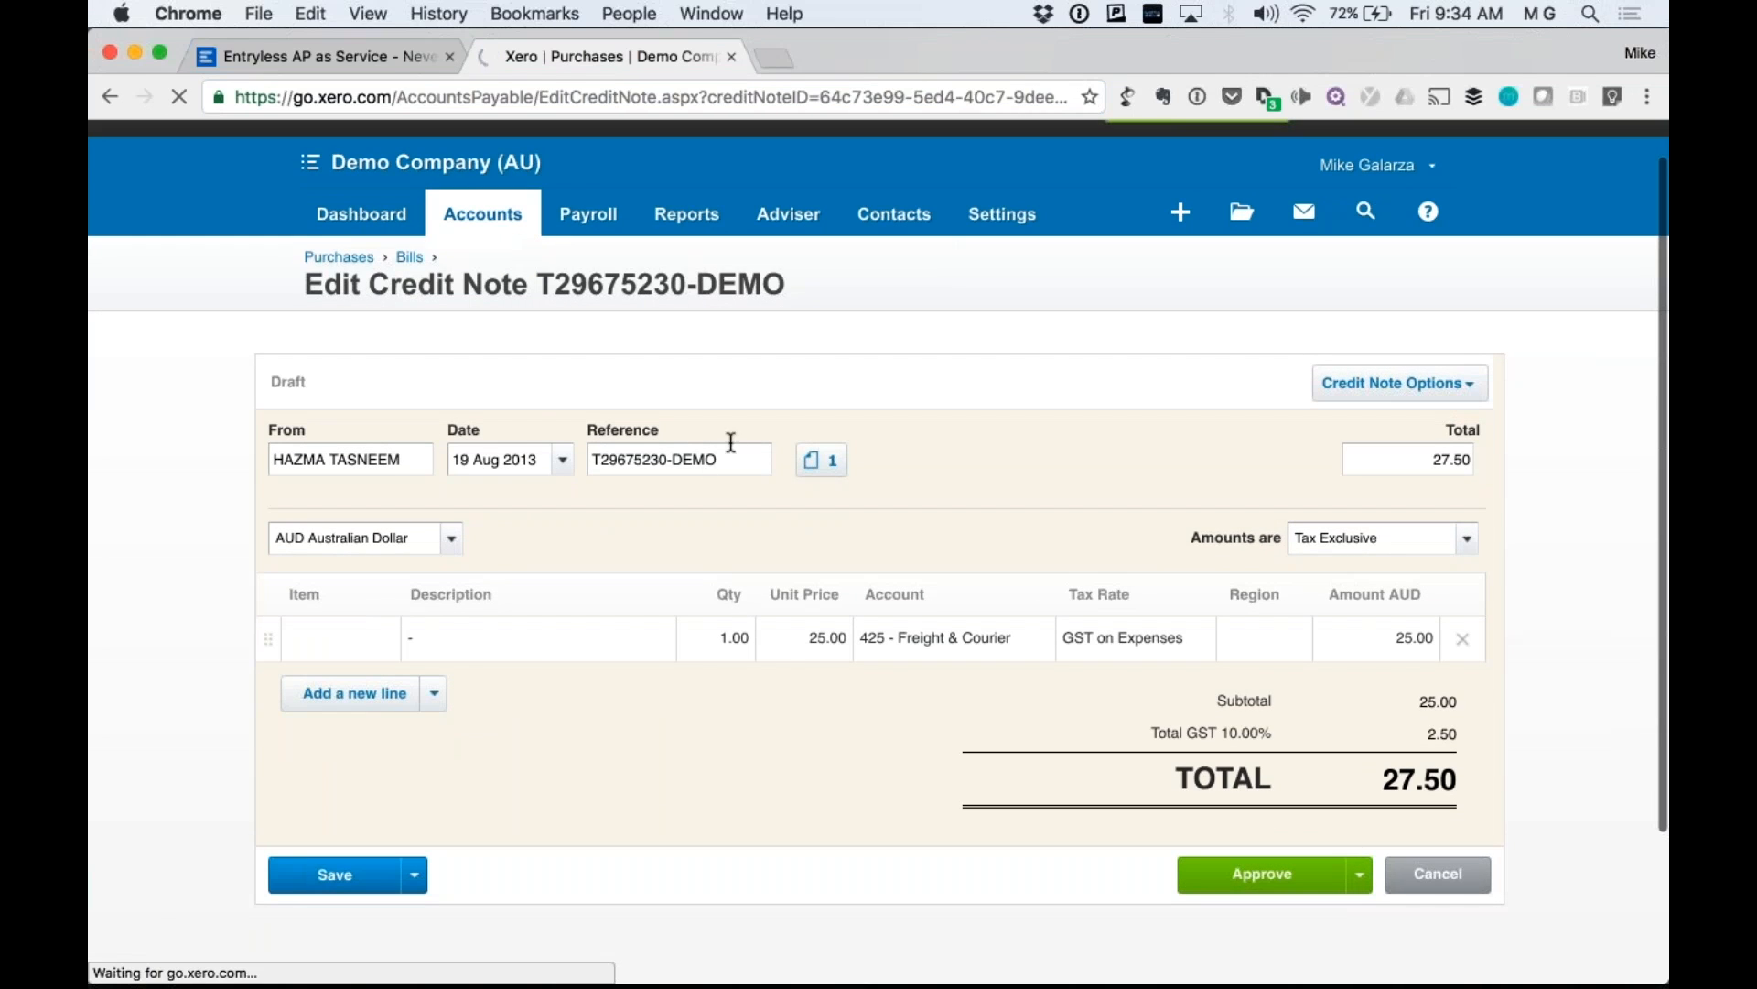
drag(307, 285, 665, 274)
click(732, 278)
double_click(695, 459)
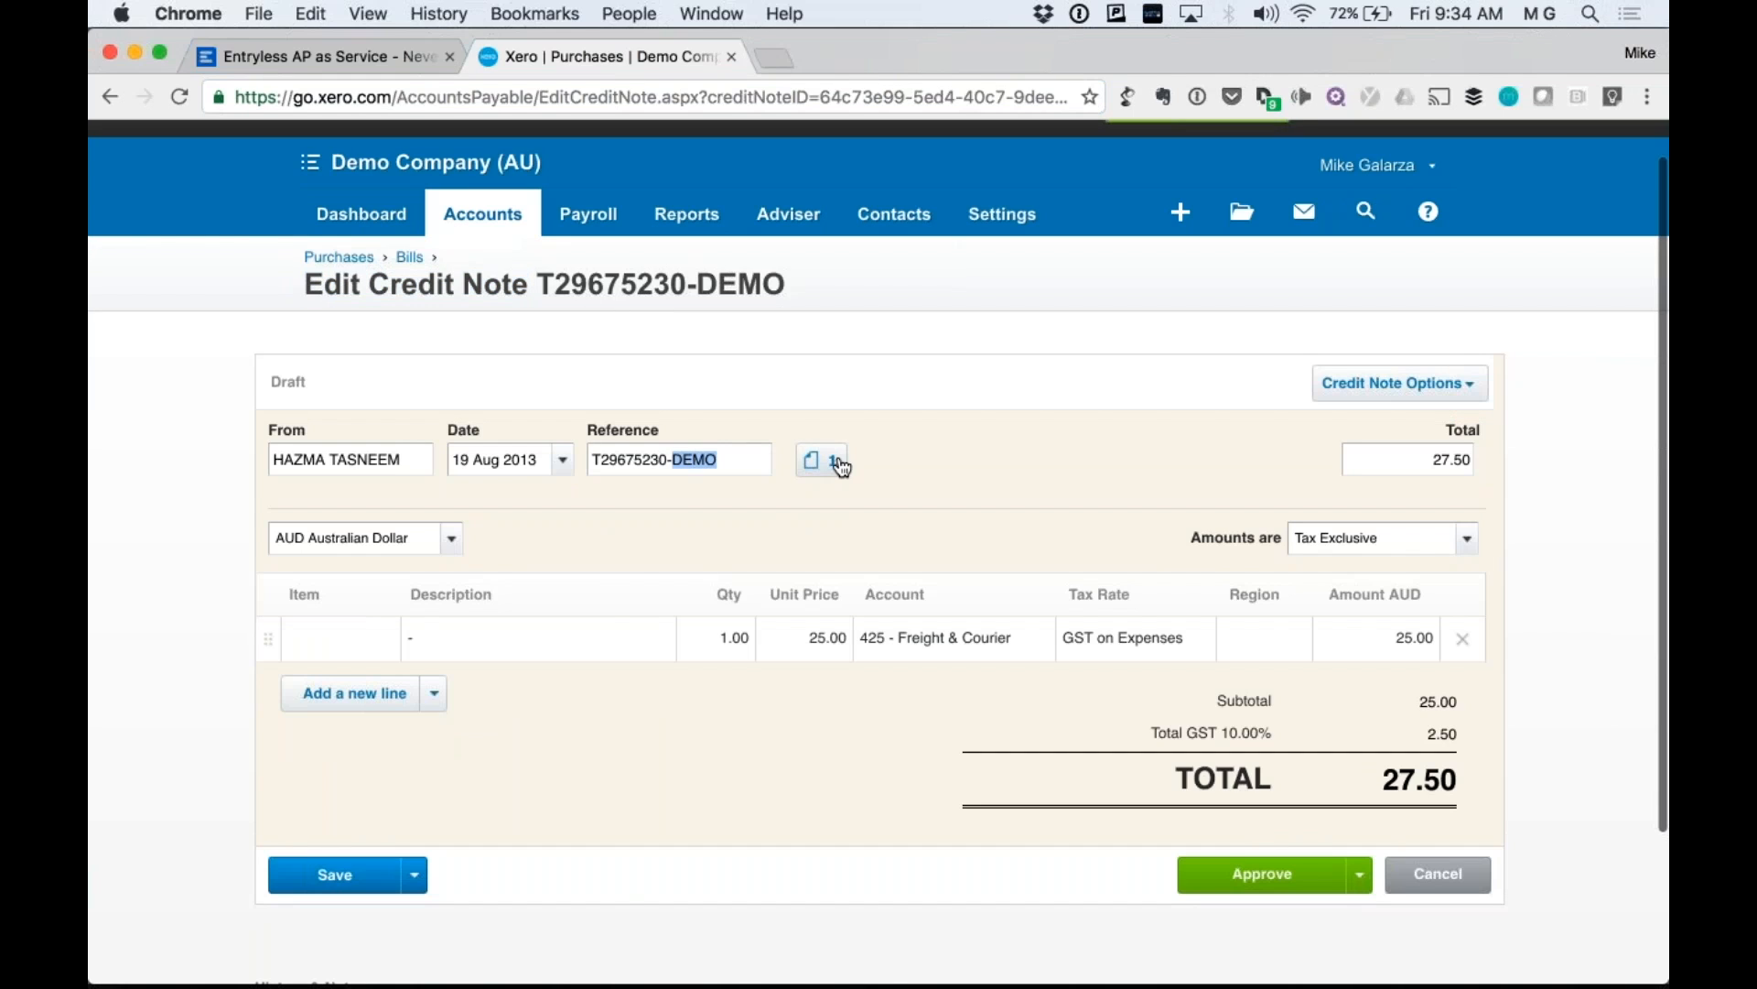
Preview the credit note's attached invoice PDF, close it, and return to Entryless.
click(841, 461)
click(549, 554)
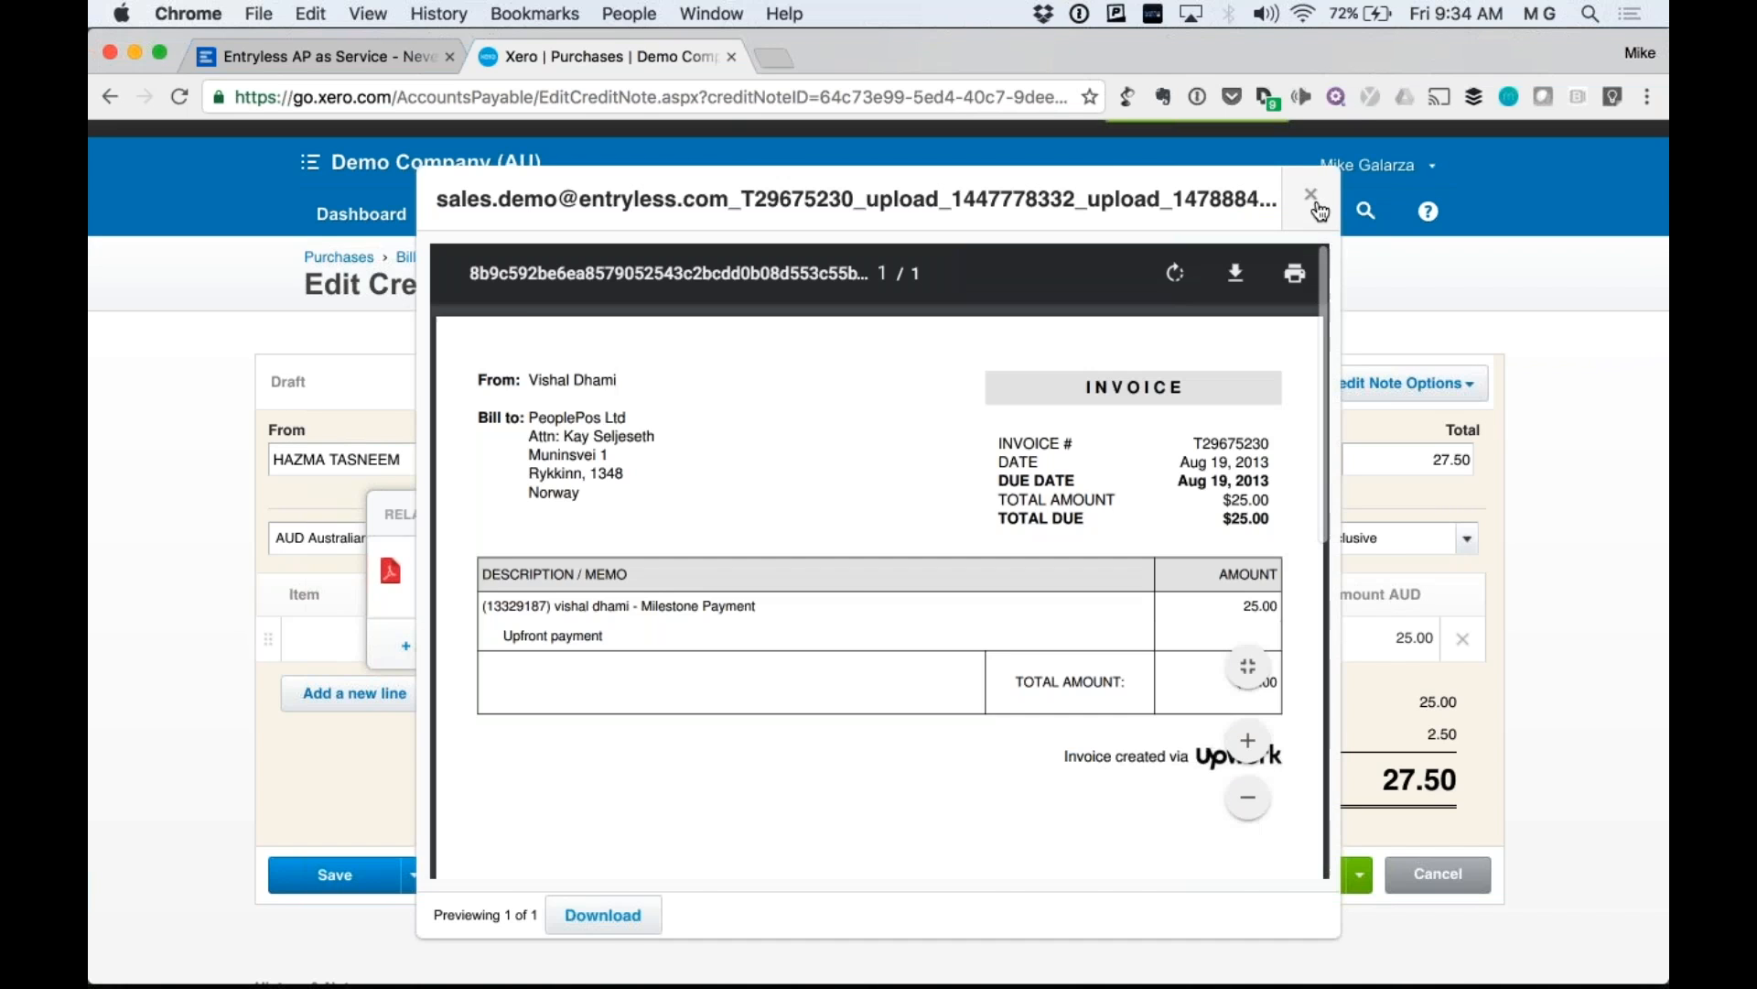
click(1315, 199)
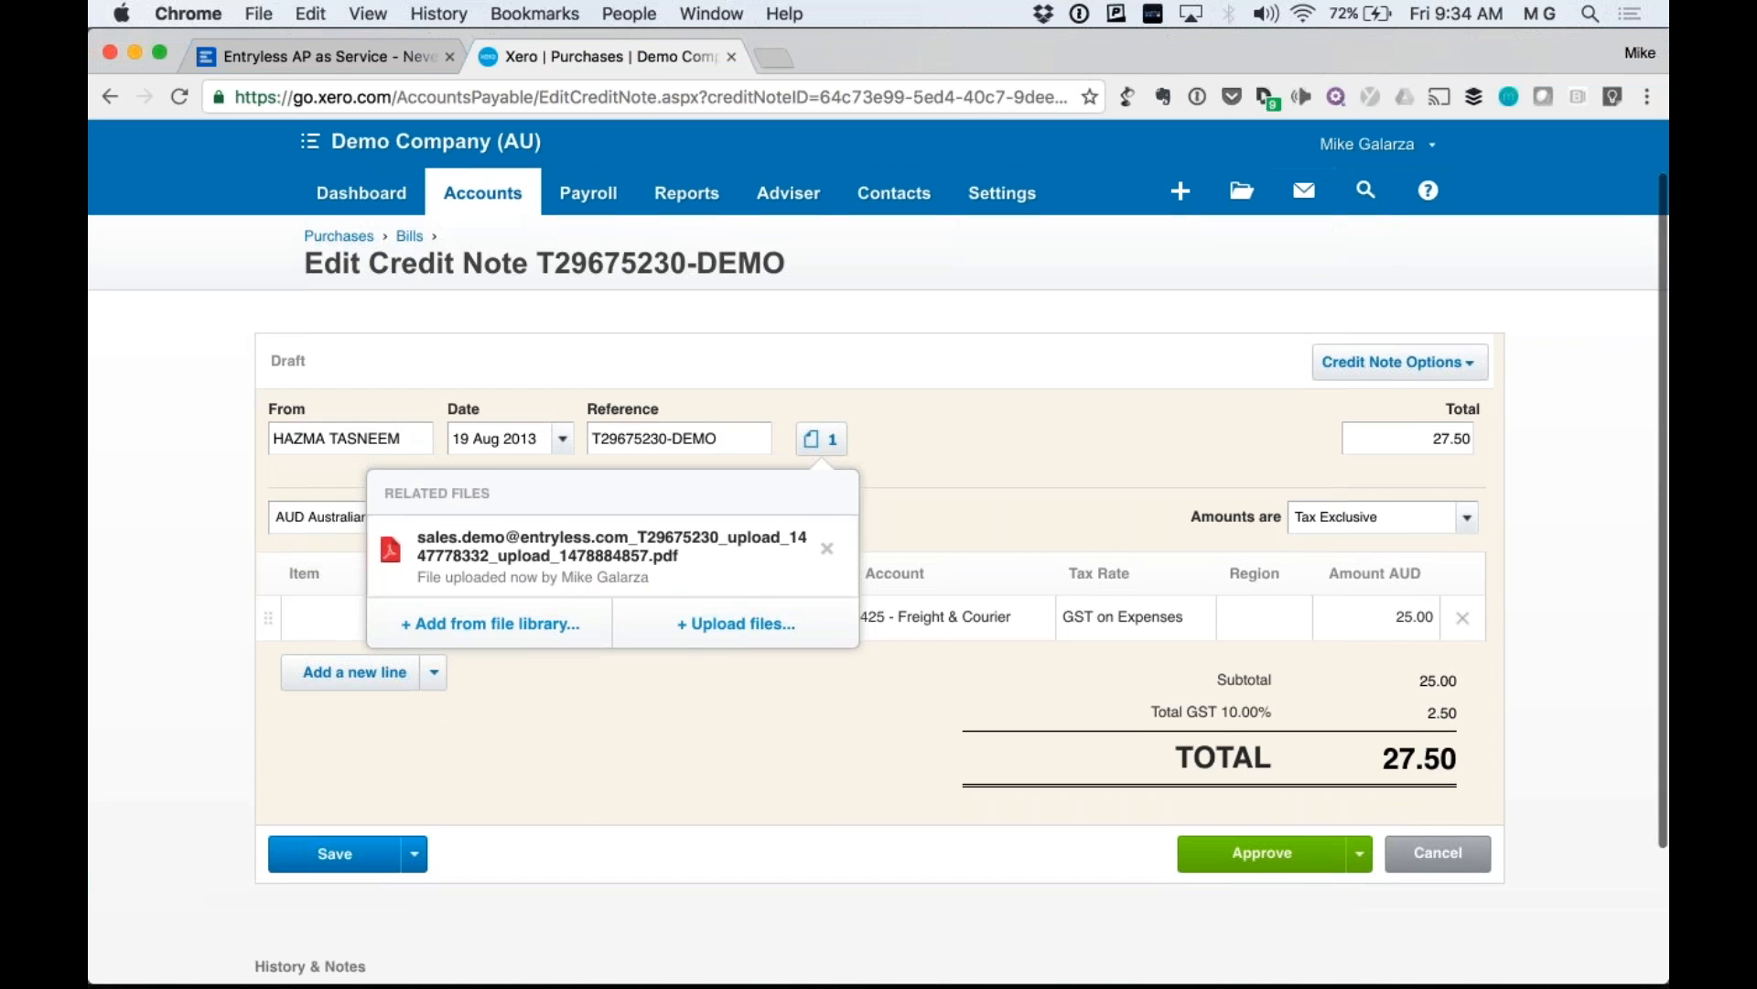
click(383, 53)
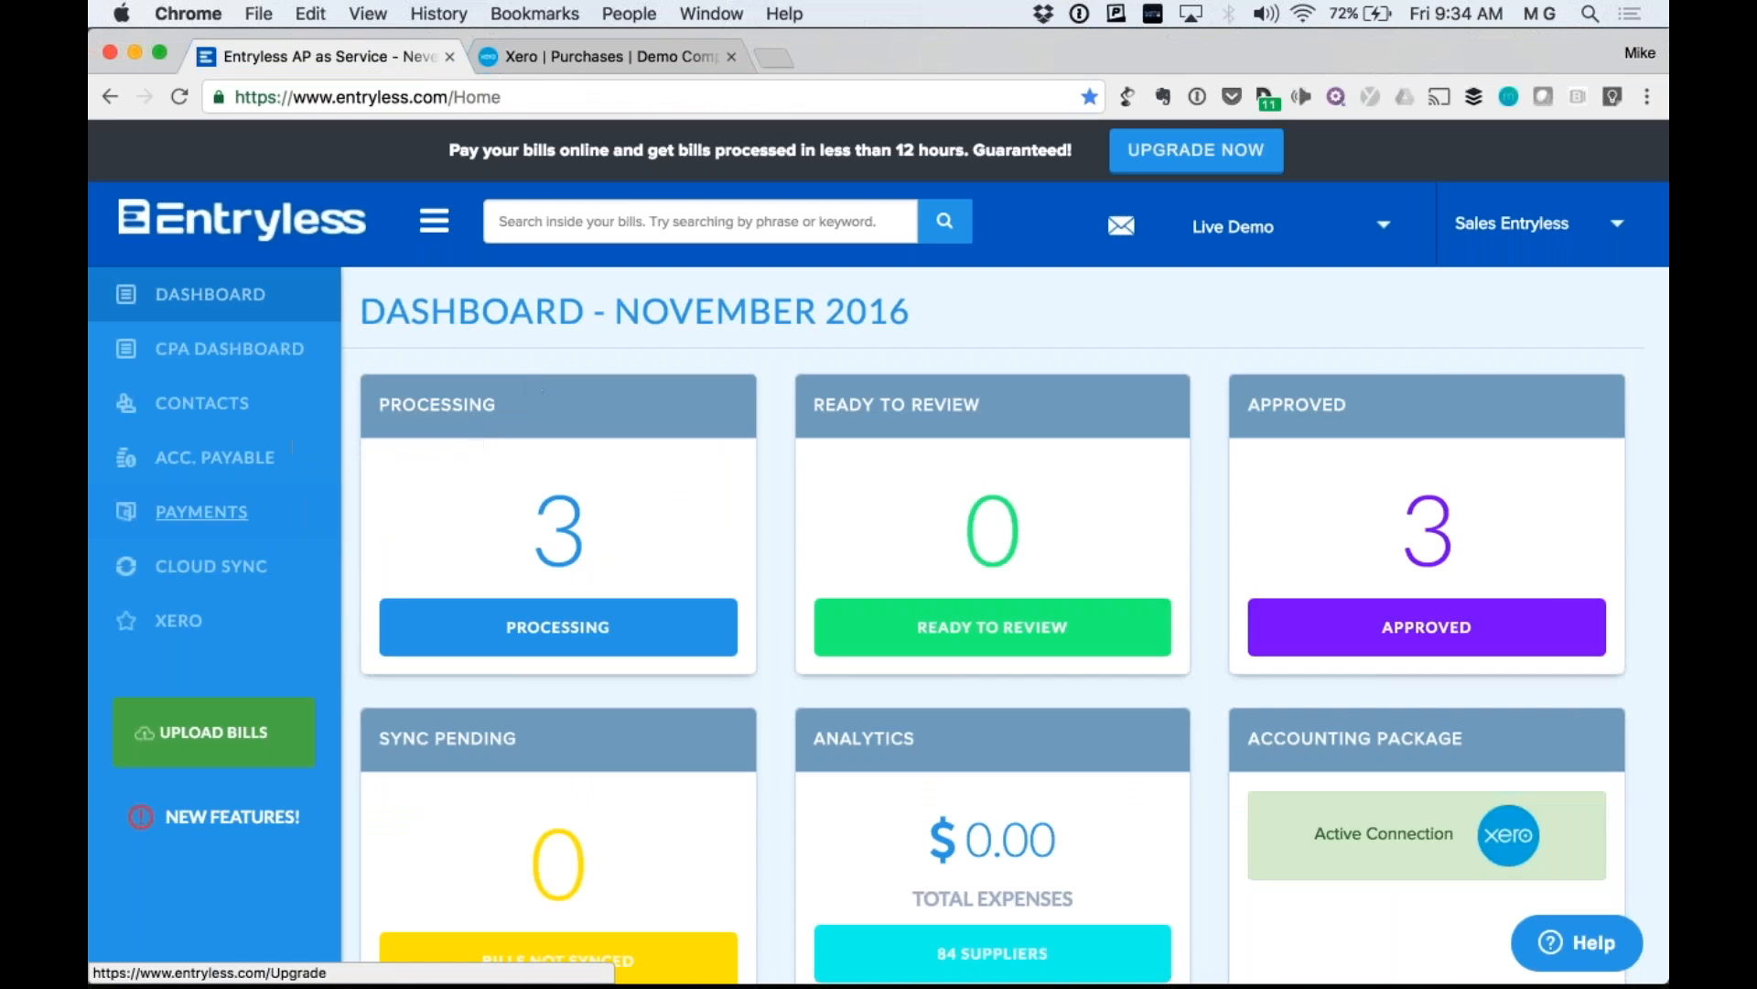
From the company account menu, go to CPA Settings and the Add Users form.
click(1512, 226)
click(1509, 283)
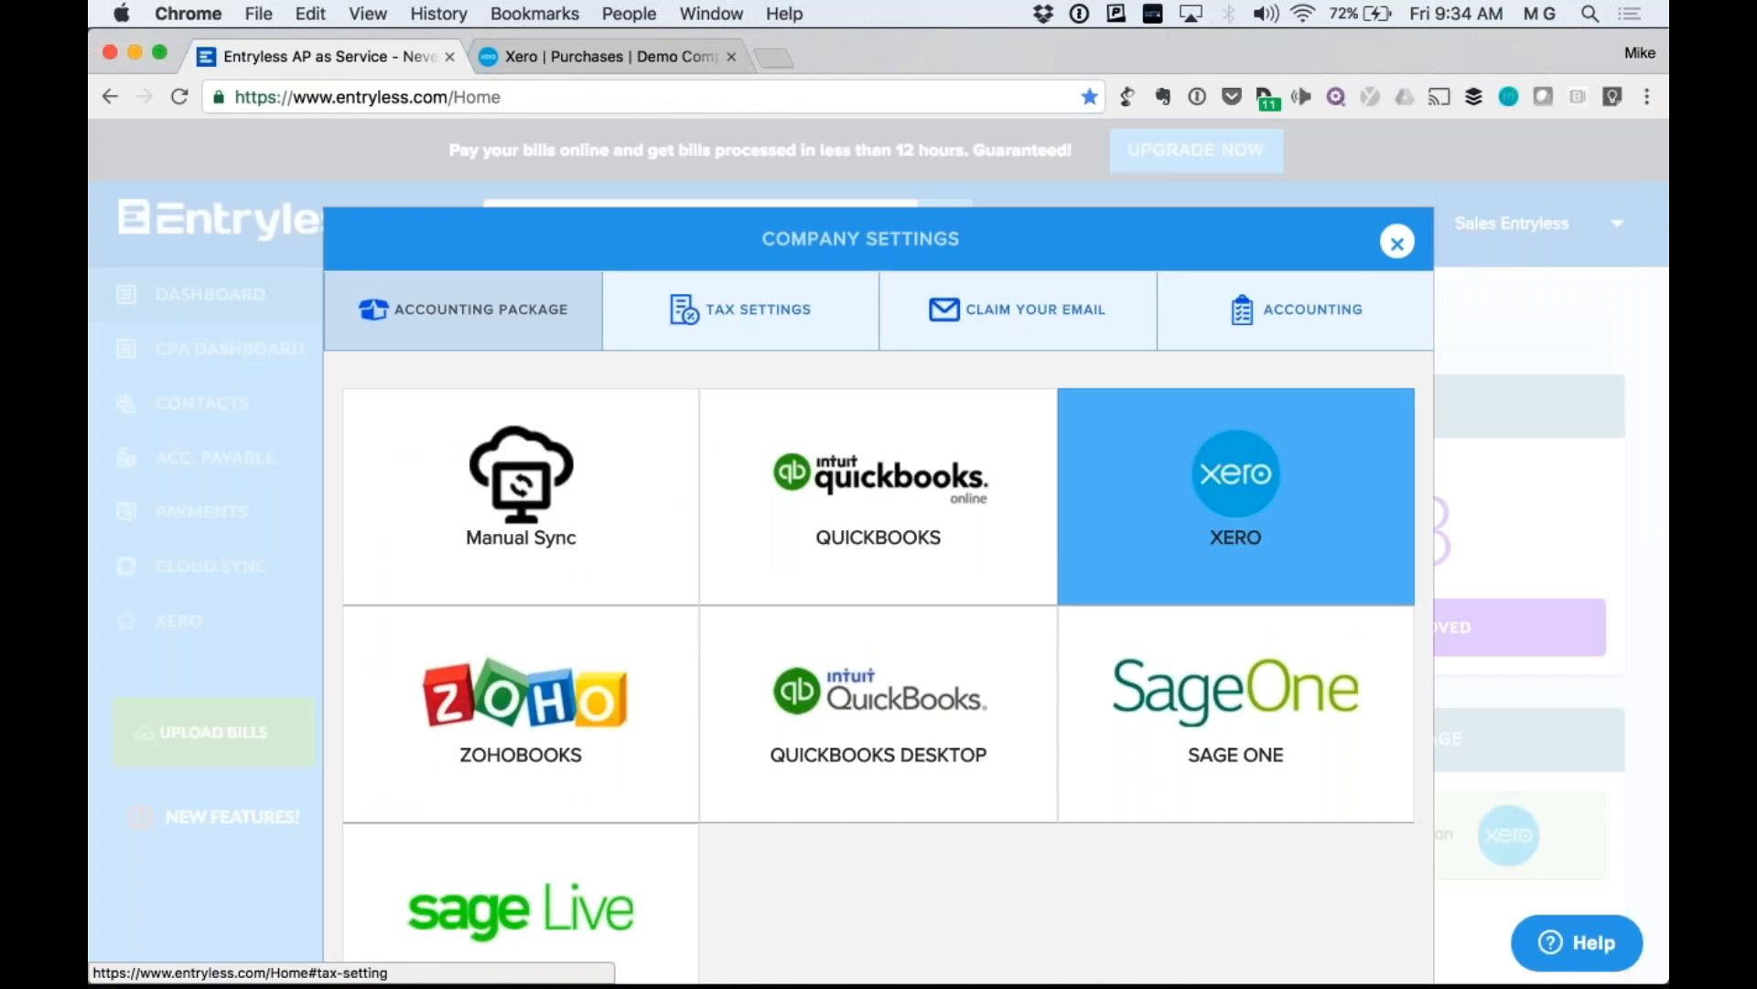
click(1397, 244)
click(1512, 225)
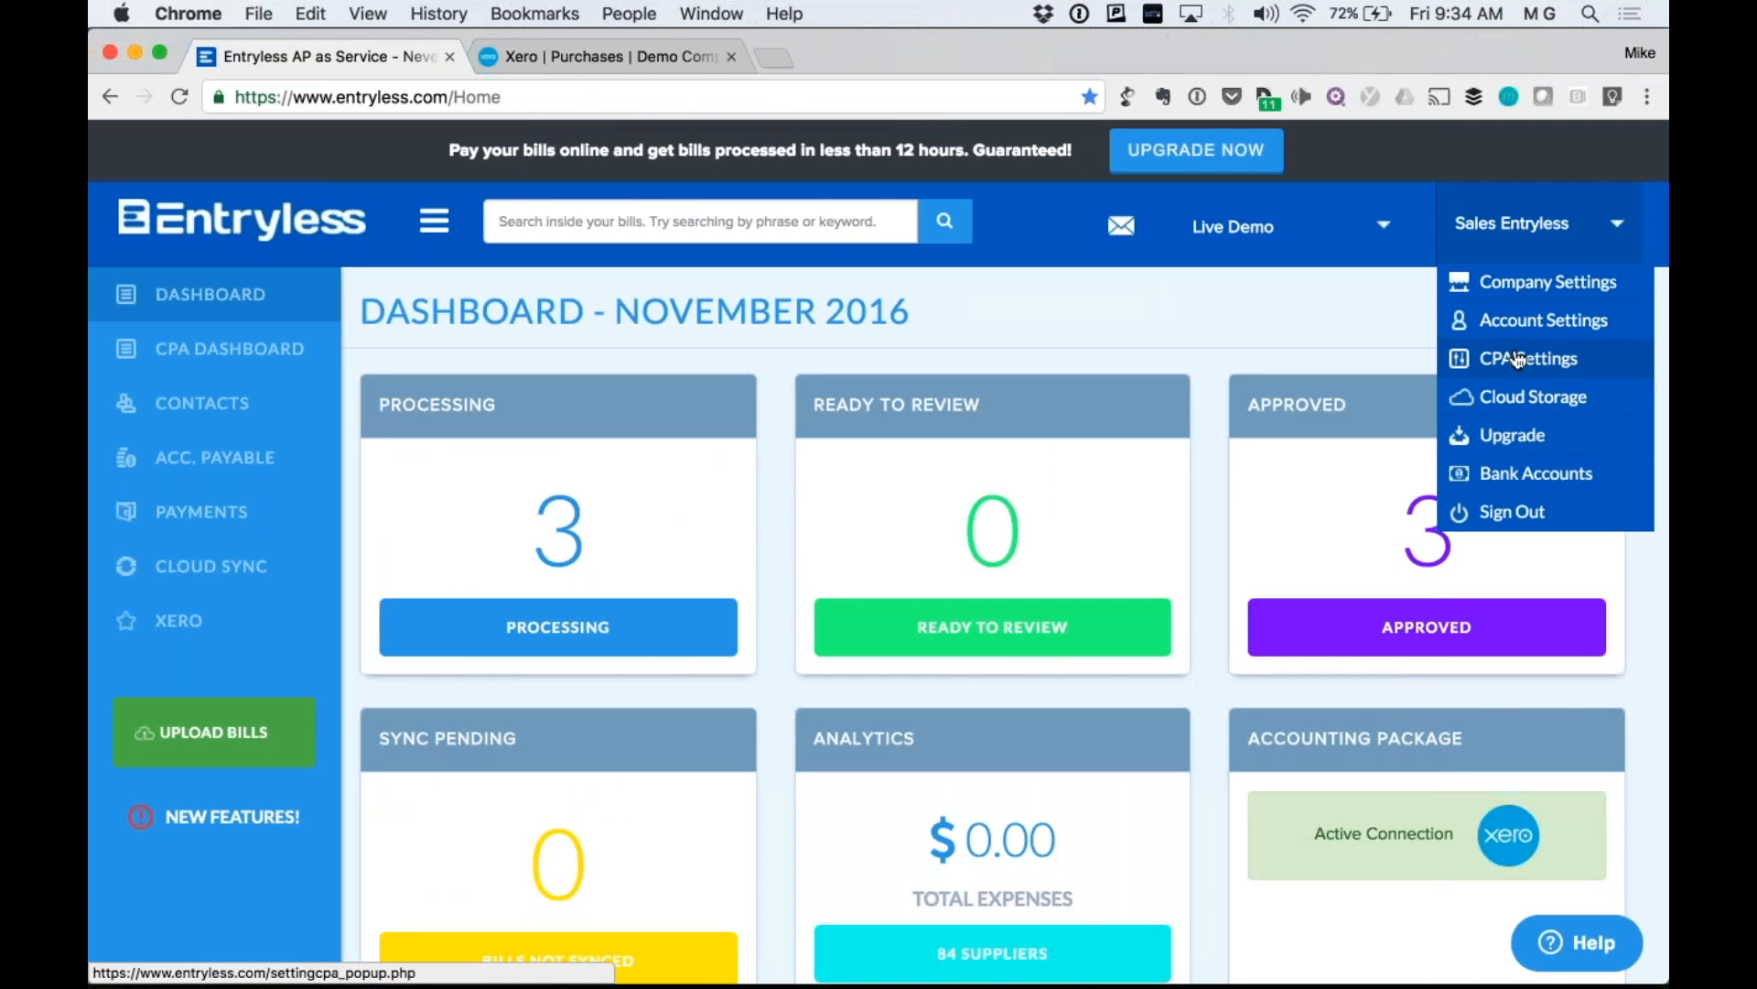
click(1550, 361)
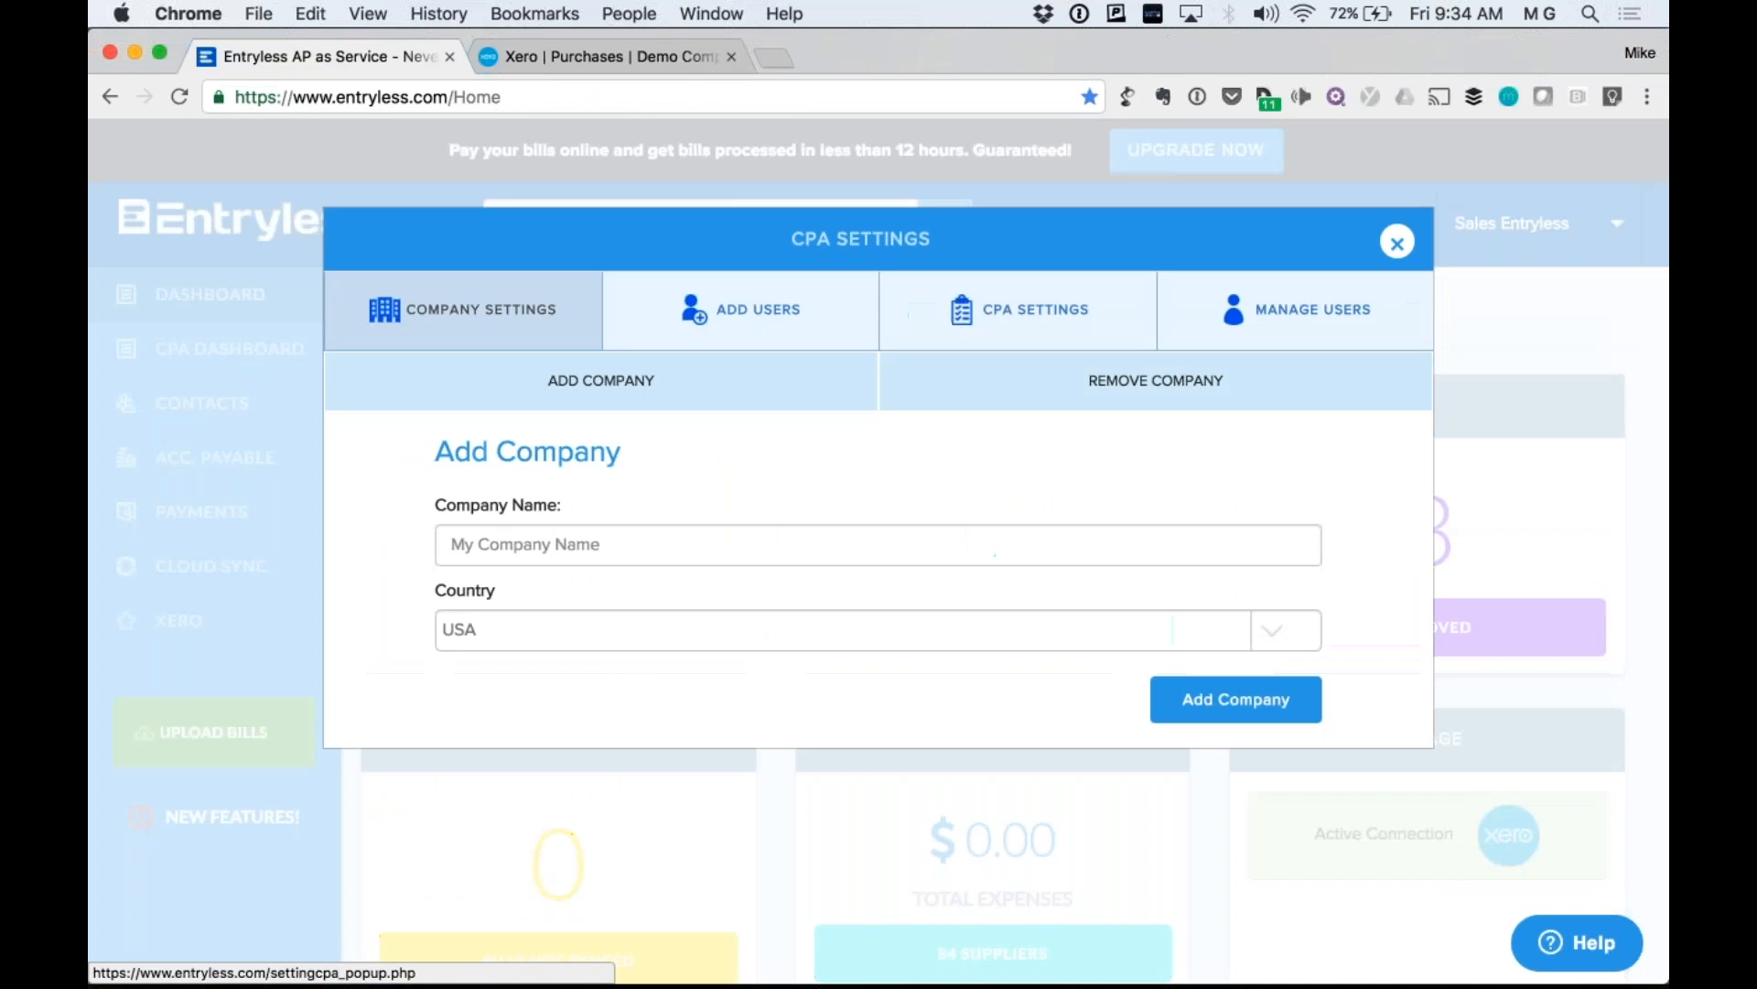
click(723, 321)
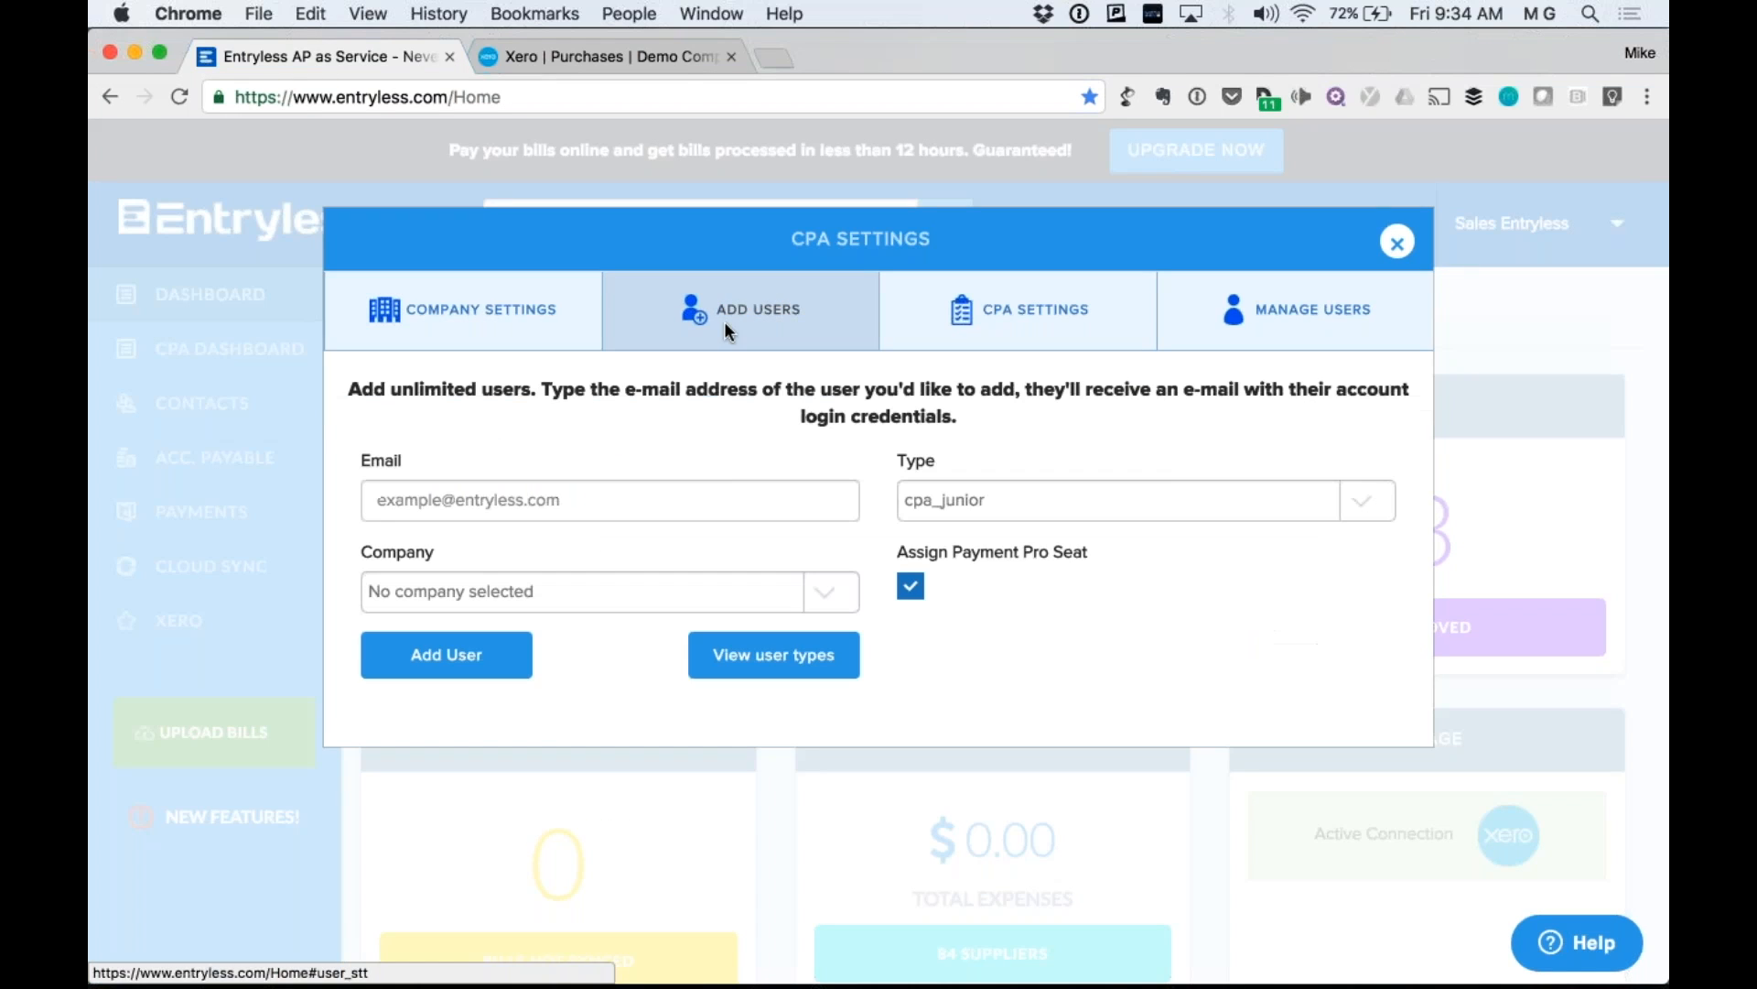
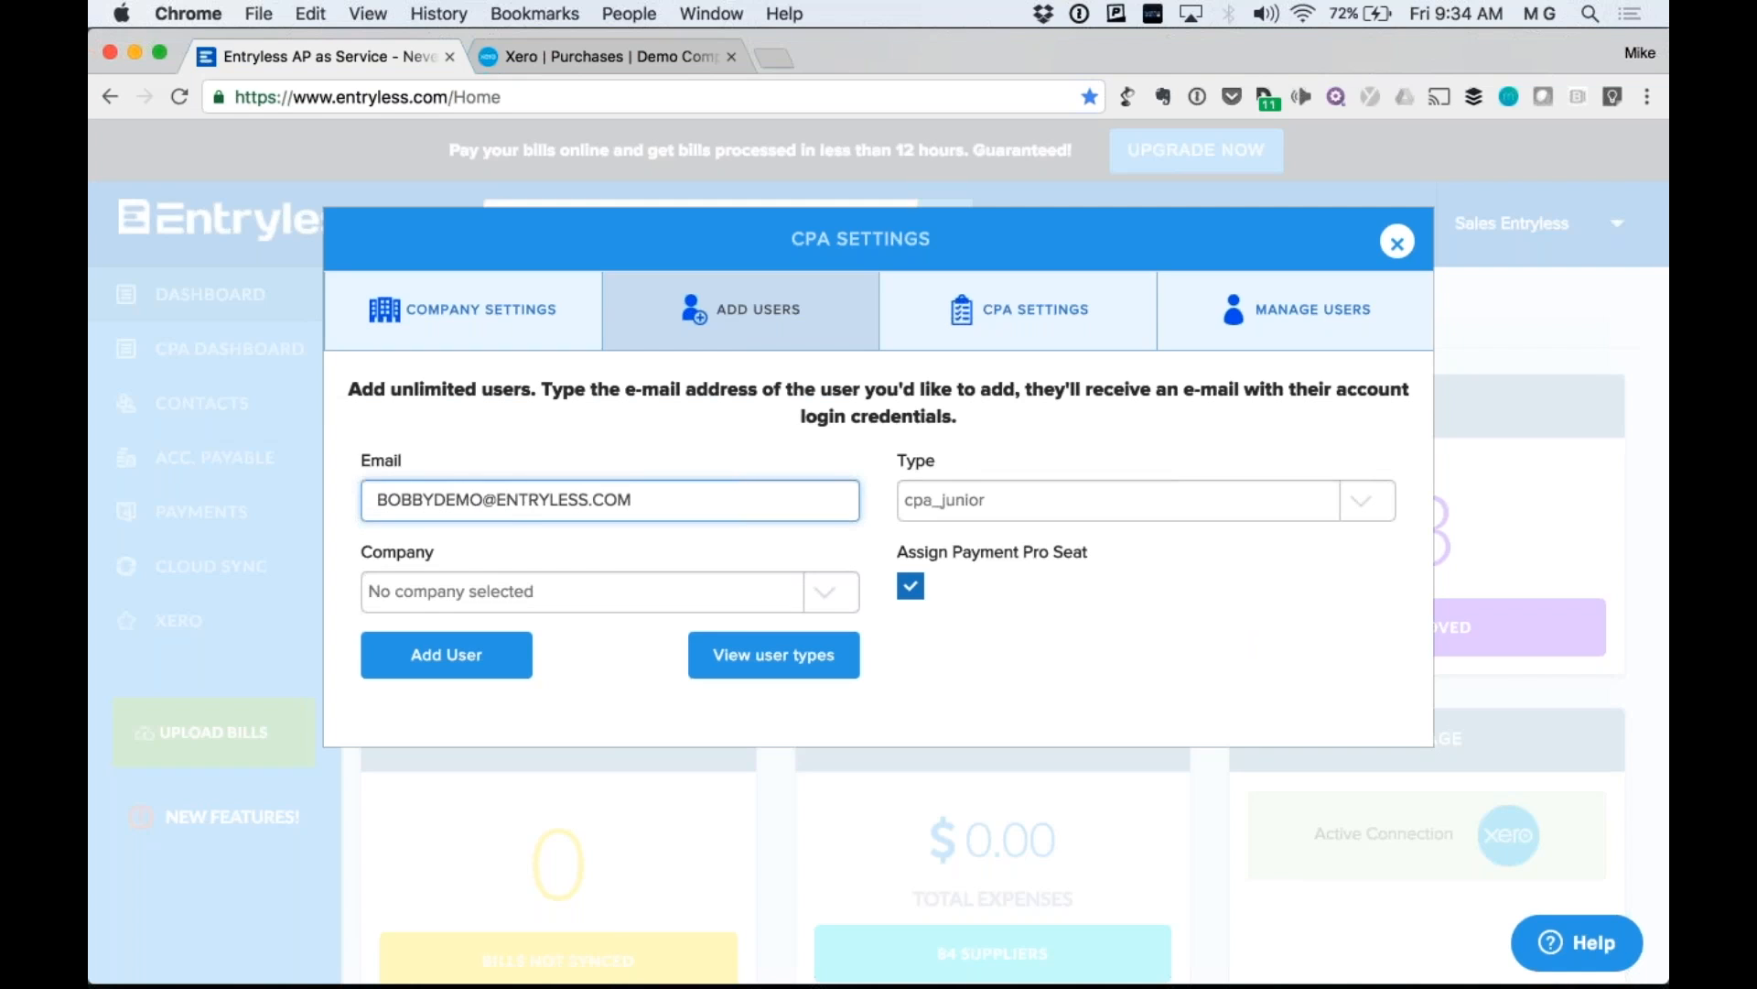
Enter the new user's e-mail address and keep cpa_junior as the user type.
click(1007, 499)
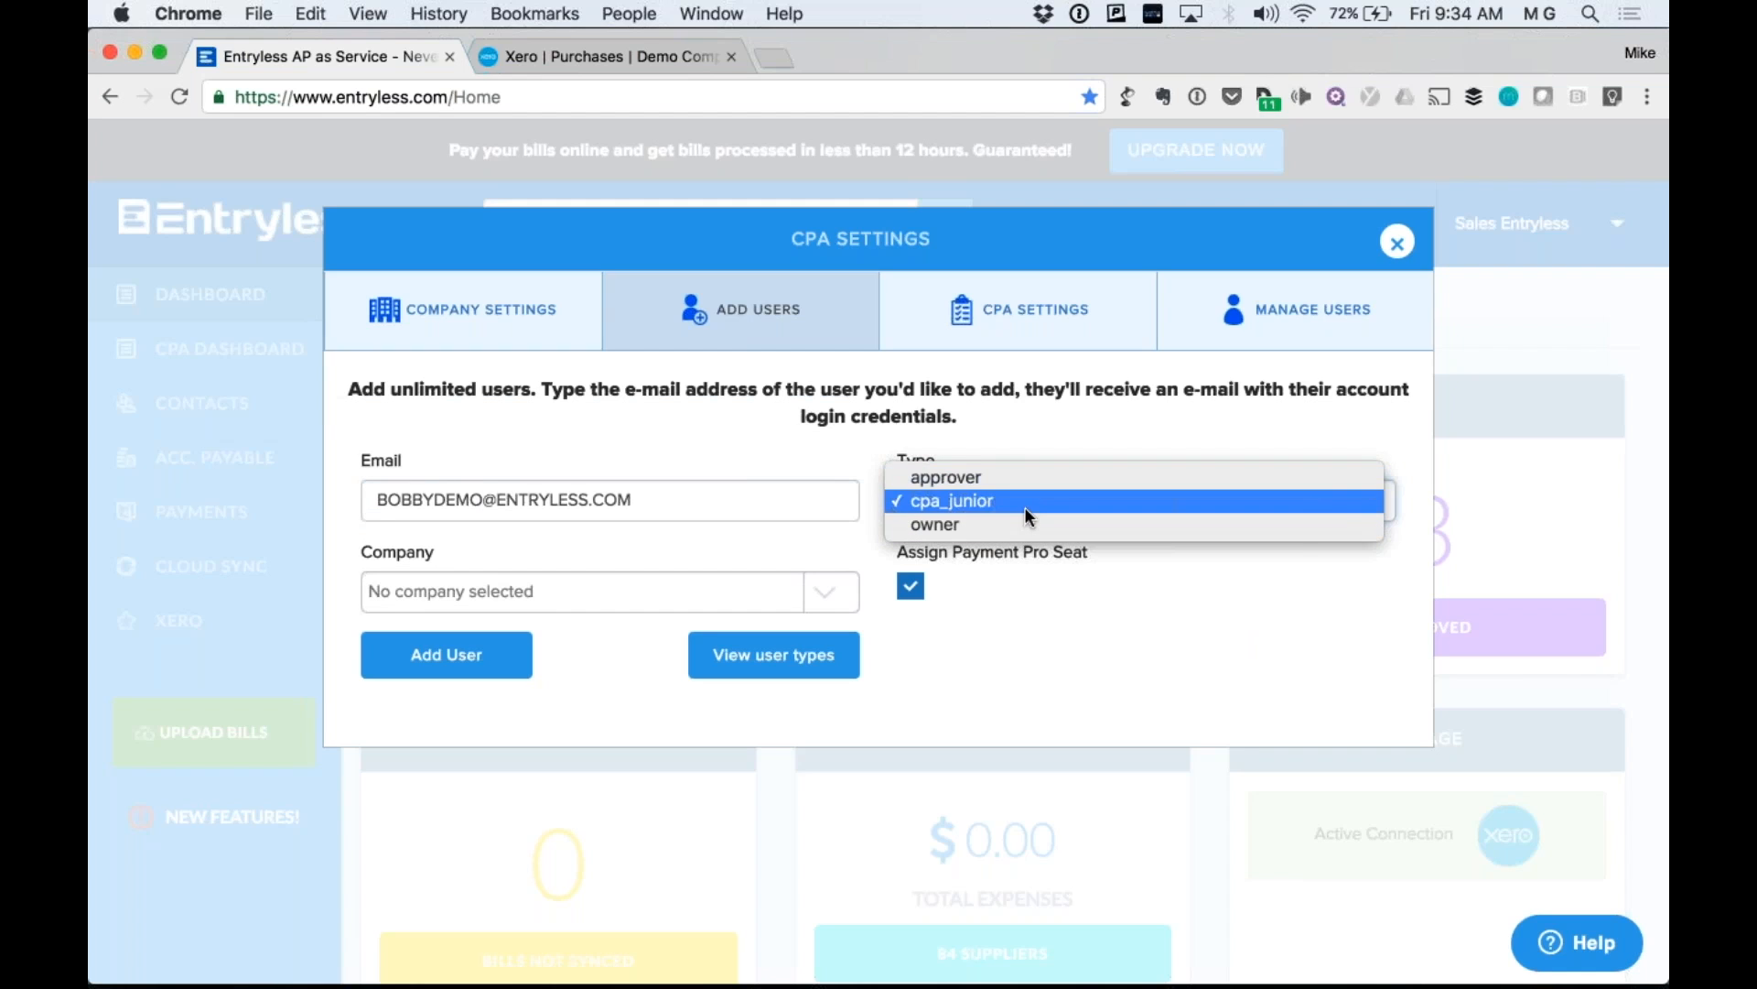
click(733, 500)
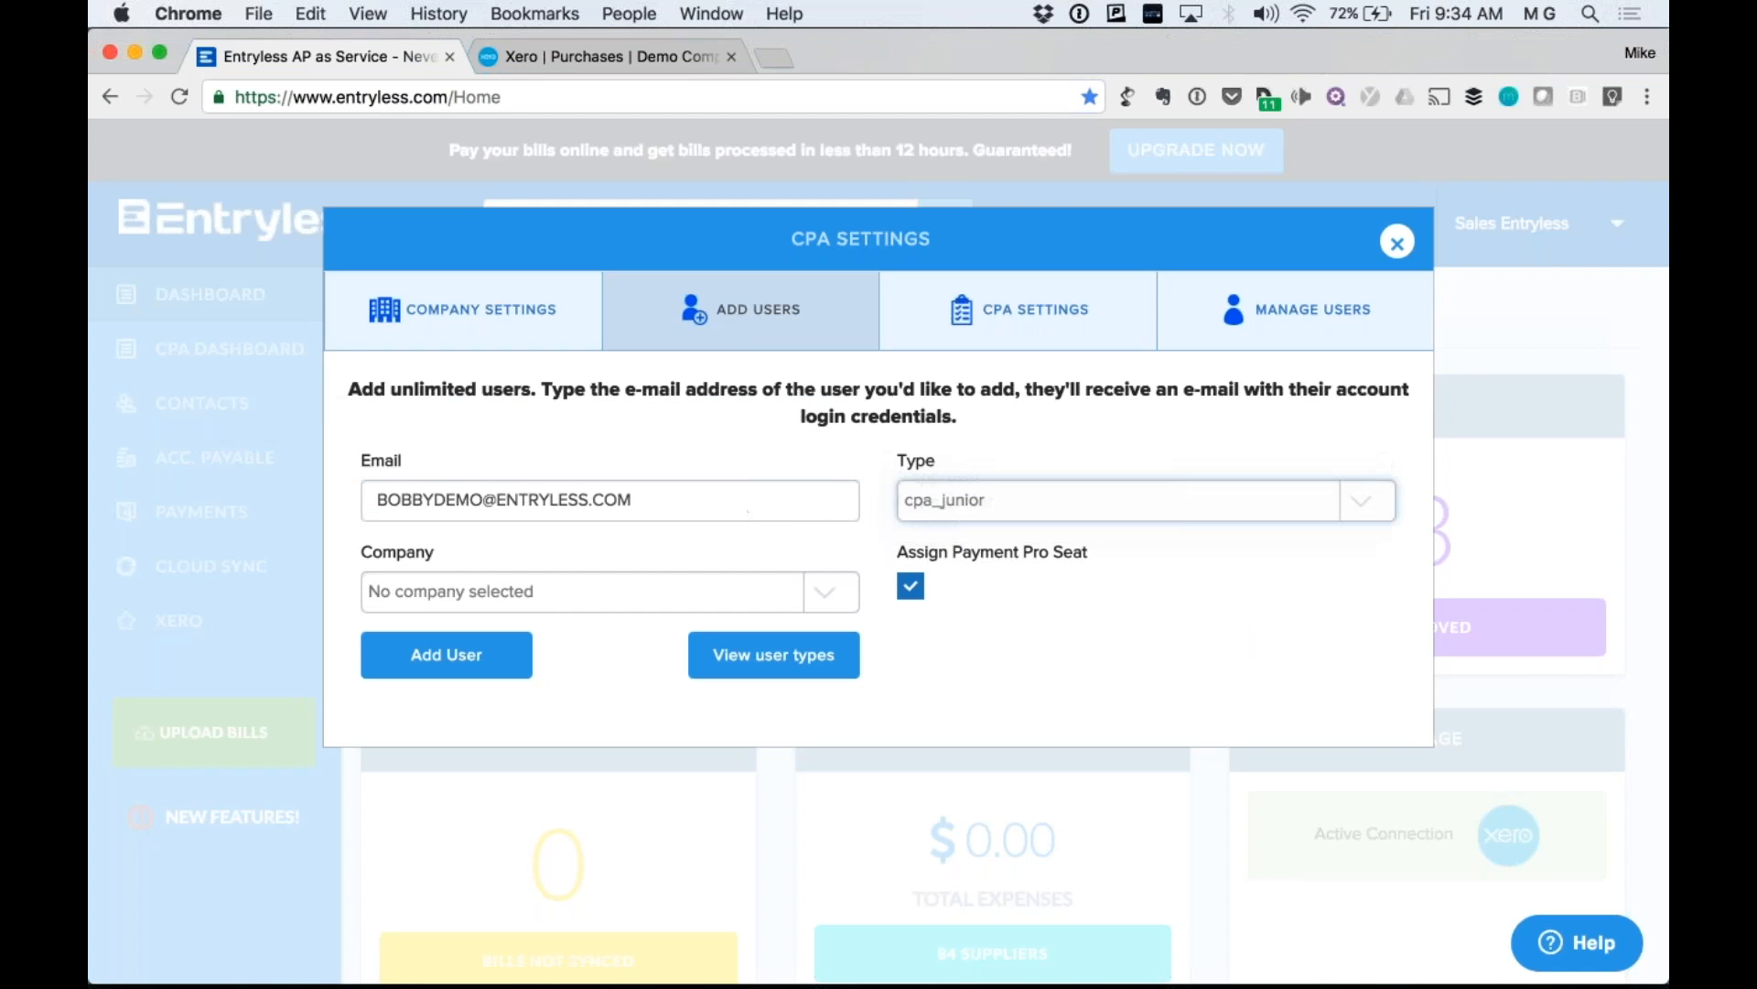
triple_click(733, 499)
Look through the User Types table comparing Approver, Owner, CPA Jr and CPA permissions, then close it.
click(765, 657)
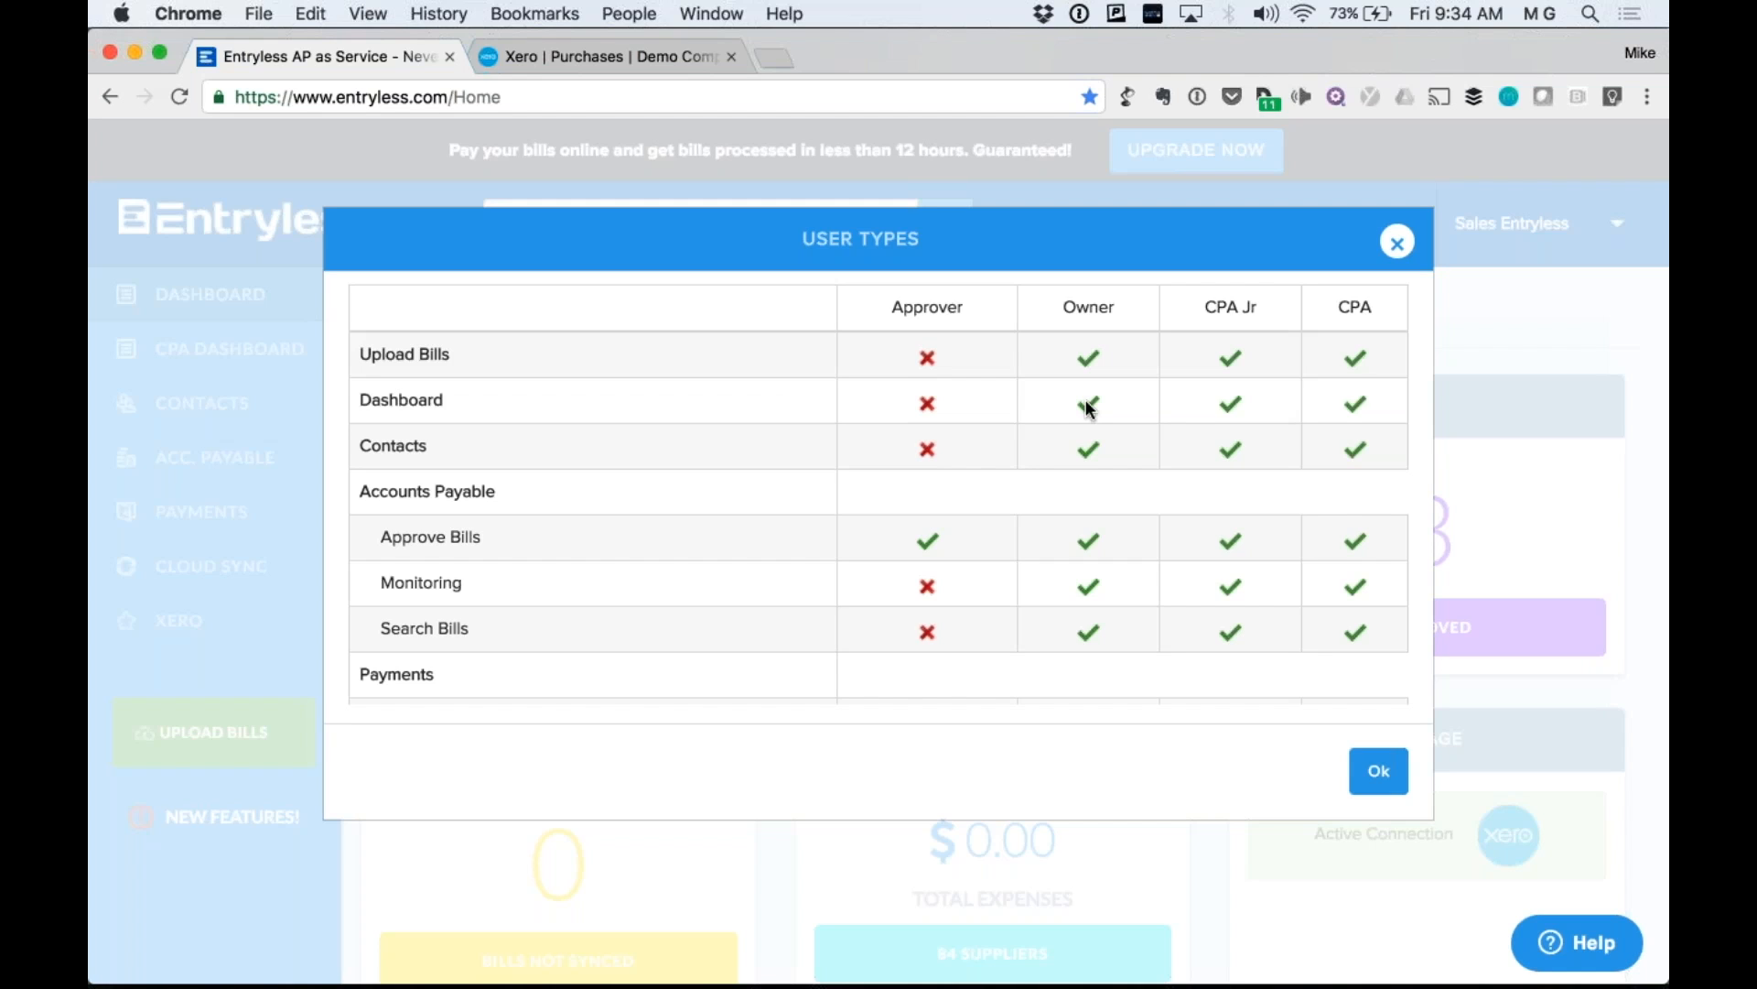
scroll(1124, 447, down, 10)
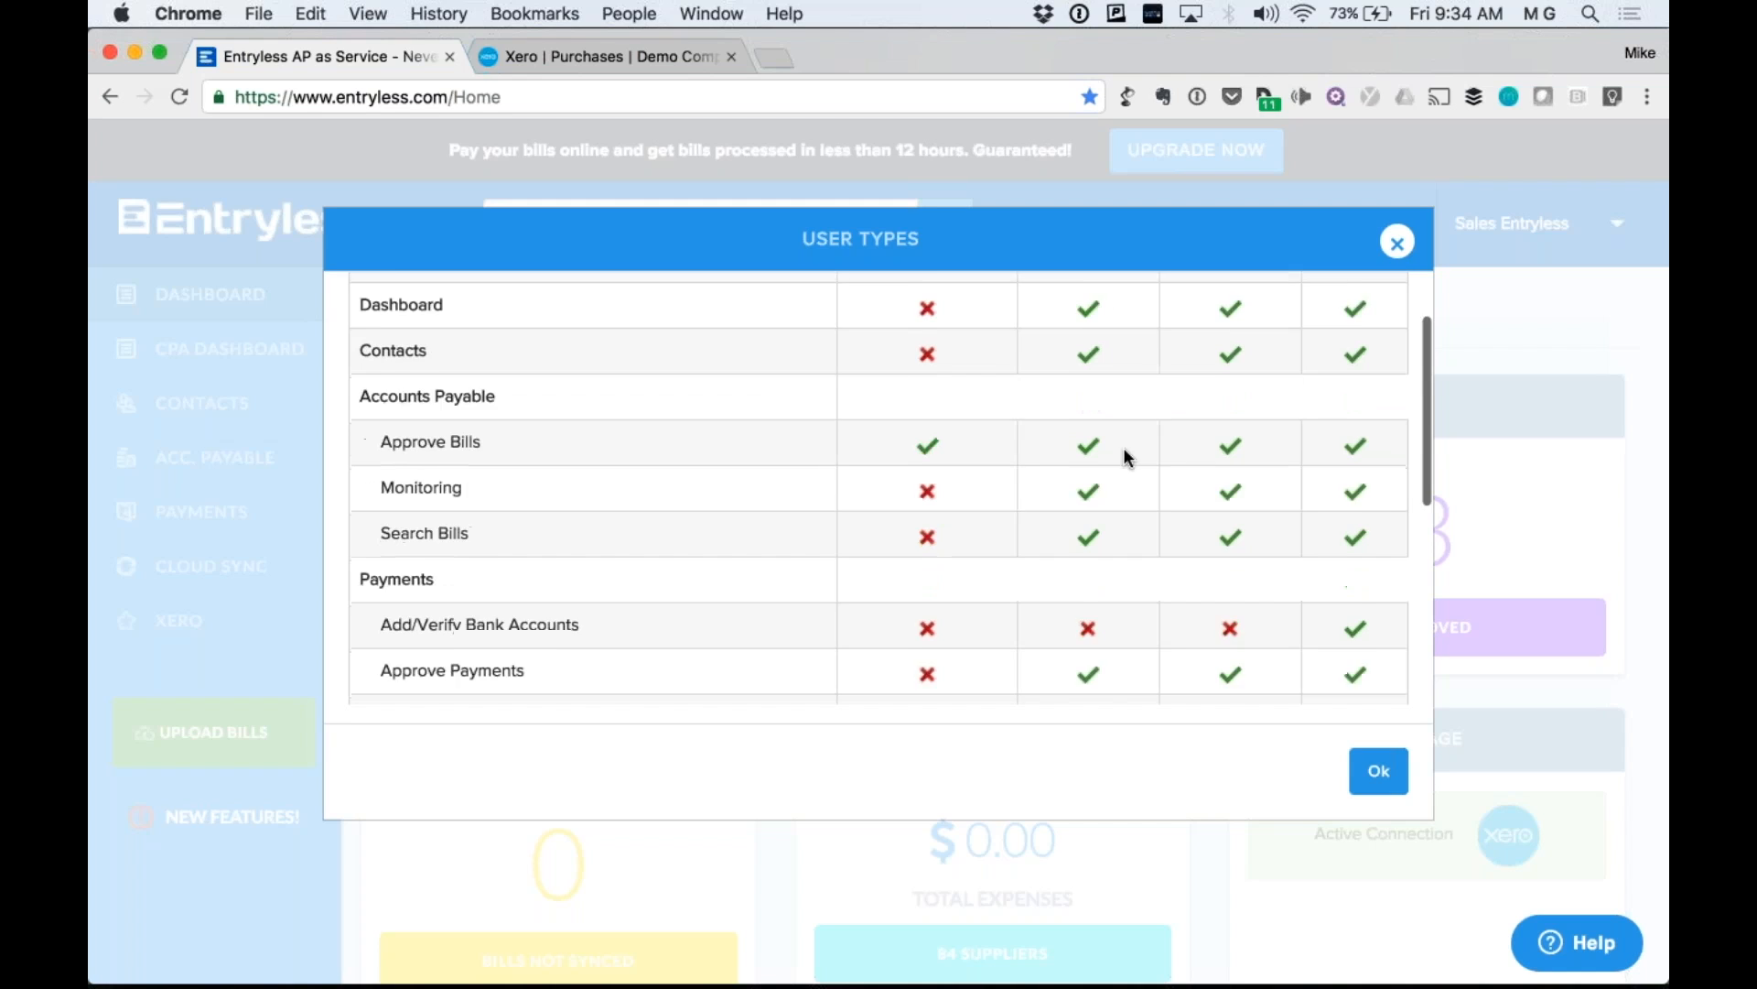
scroll(1123, 446, down, 3)
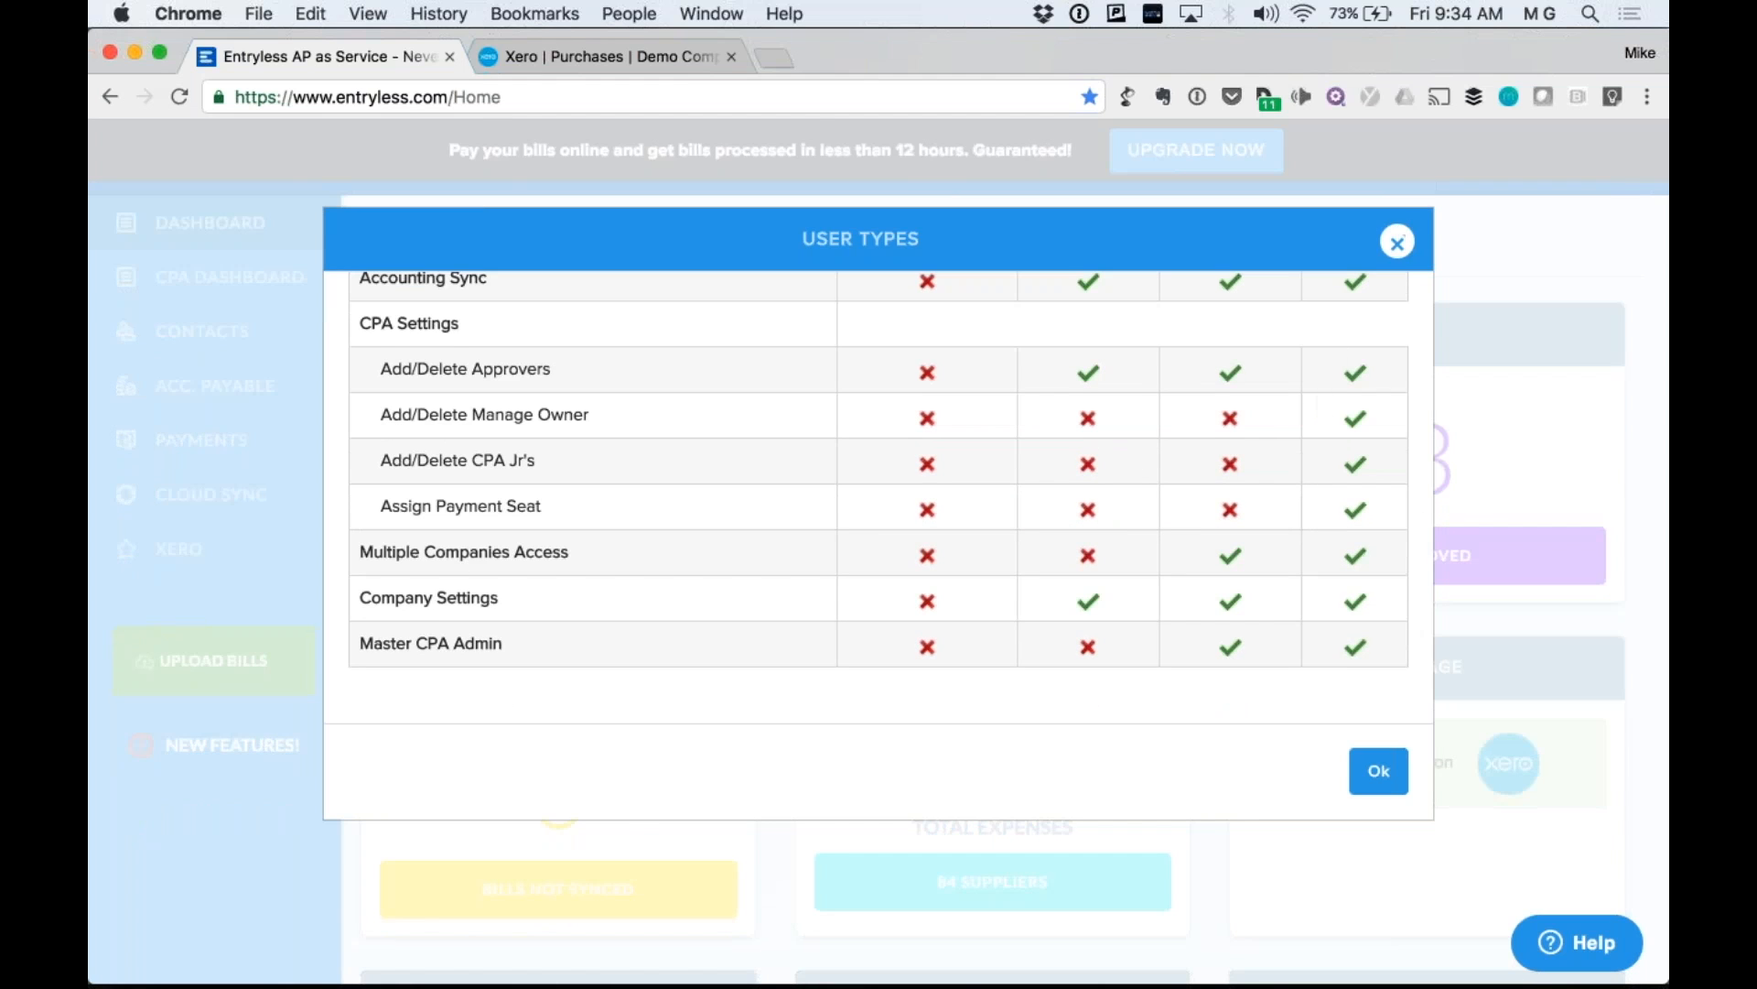
click(1397, 241)
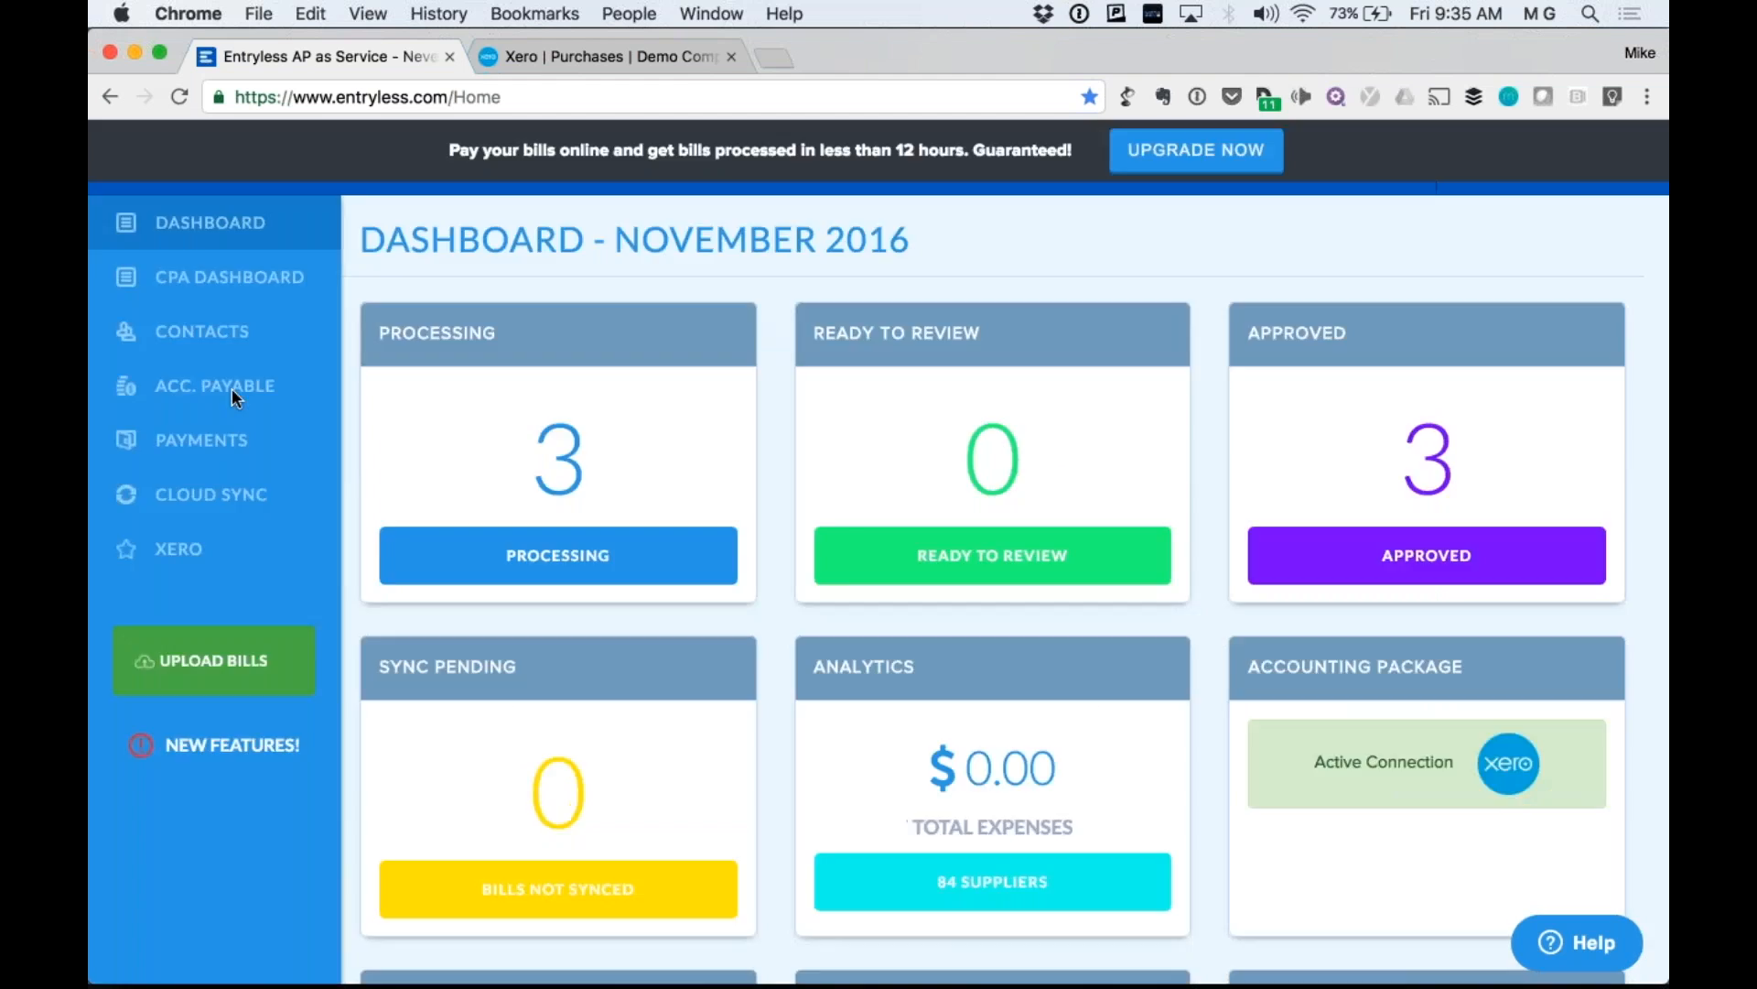
Go via ACC. PAYABLE > Approve Bills to Payments, listing PUMA Energy, Neumann Petroleum and the -27.5 credit.
click(232, 389)
click(437, 406)
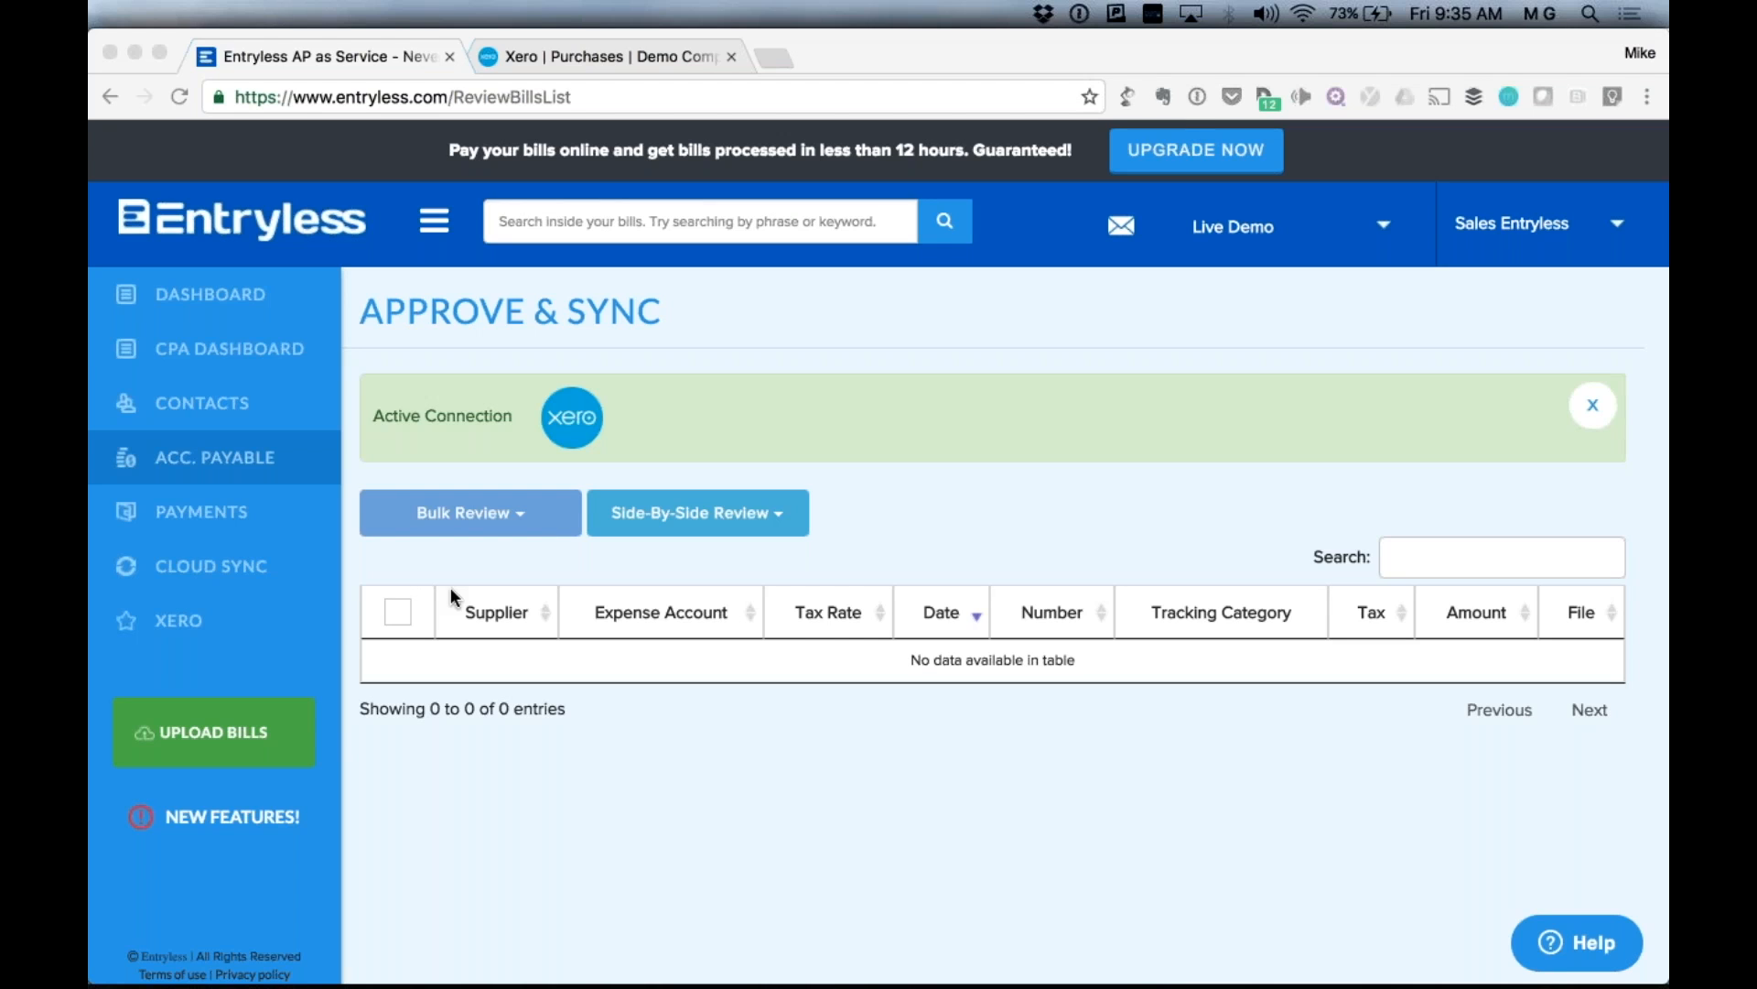
click(255, 524)
click(198, 512)
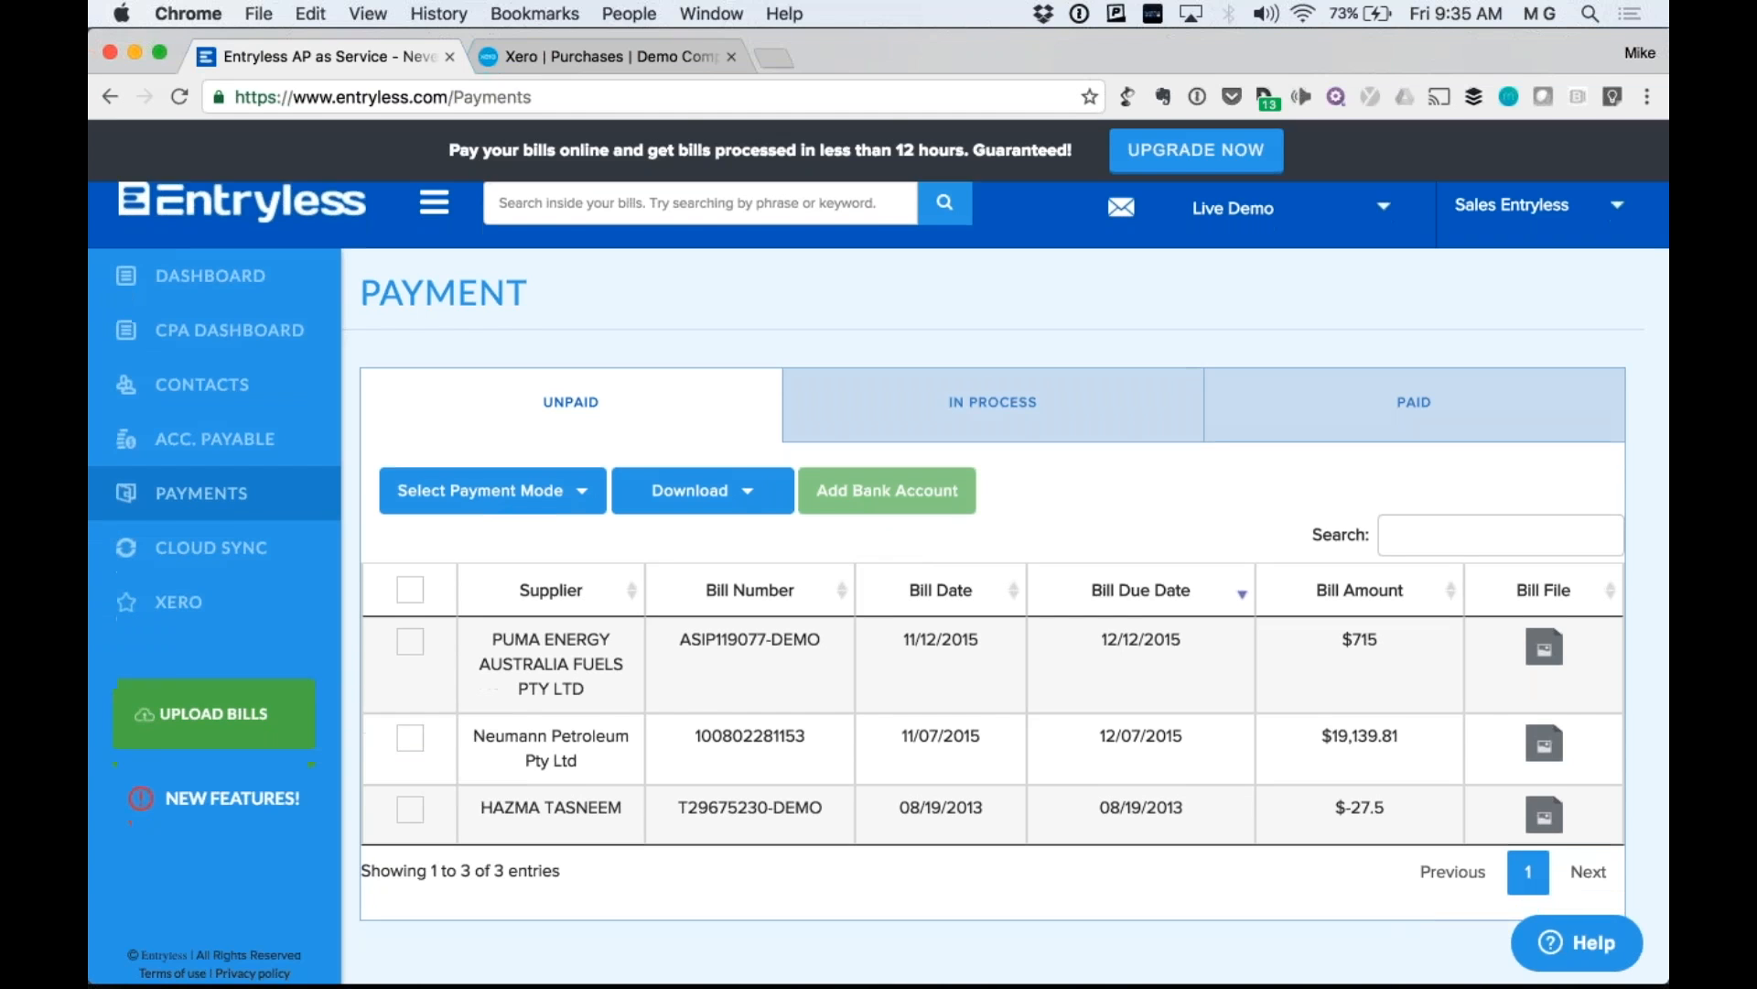
Choose Bank Accounts from the account menu to show the Welcome to Entryless Payments dialog.
scroll(1044, 610, down, 2)
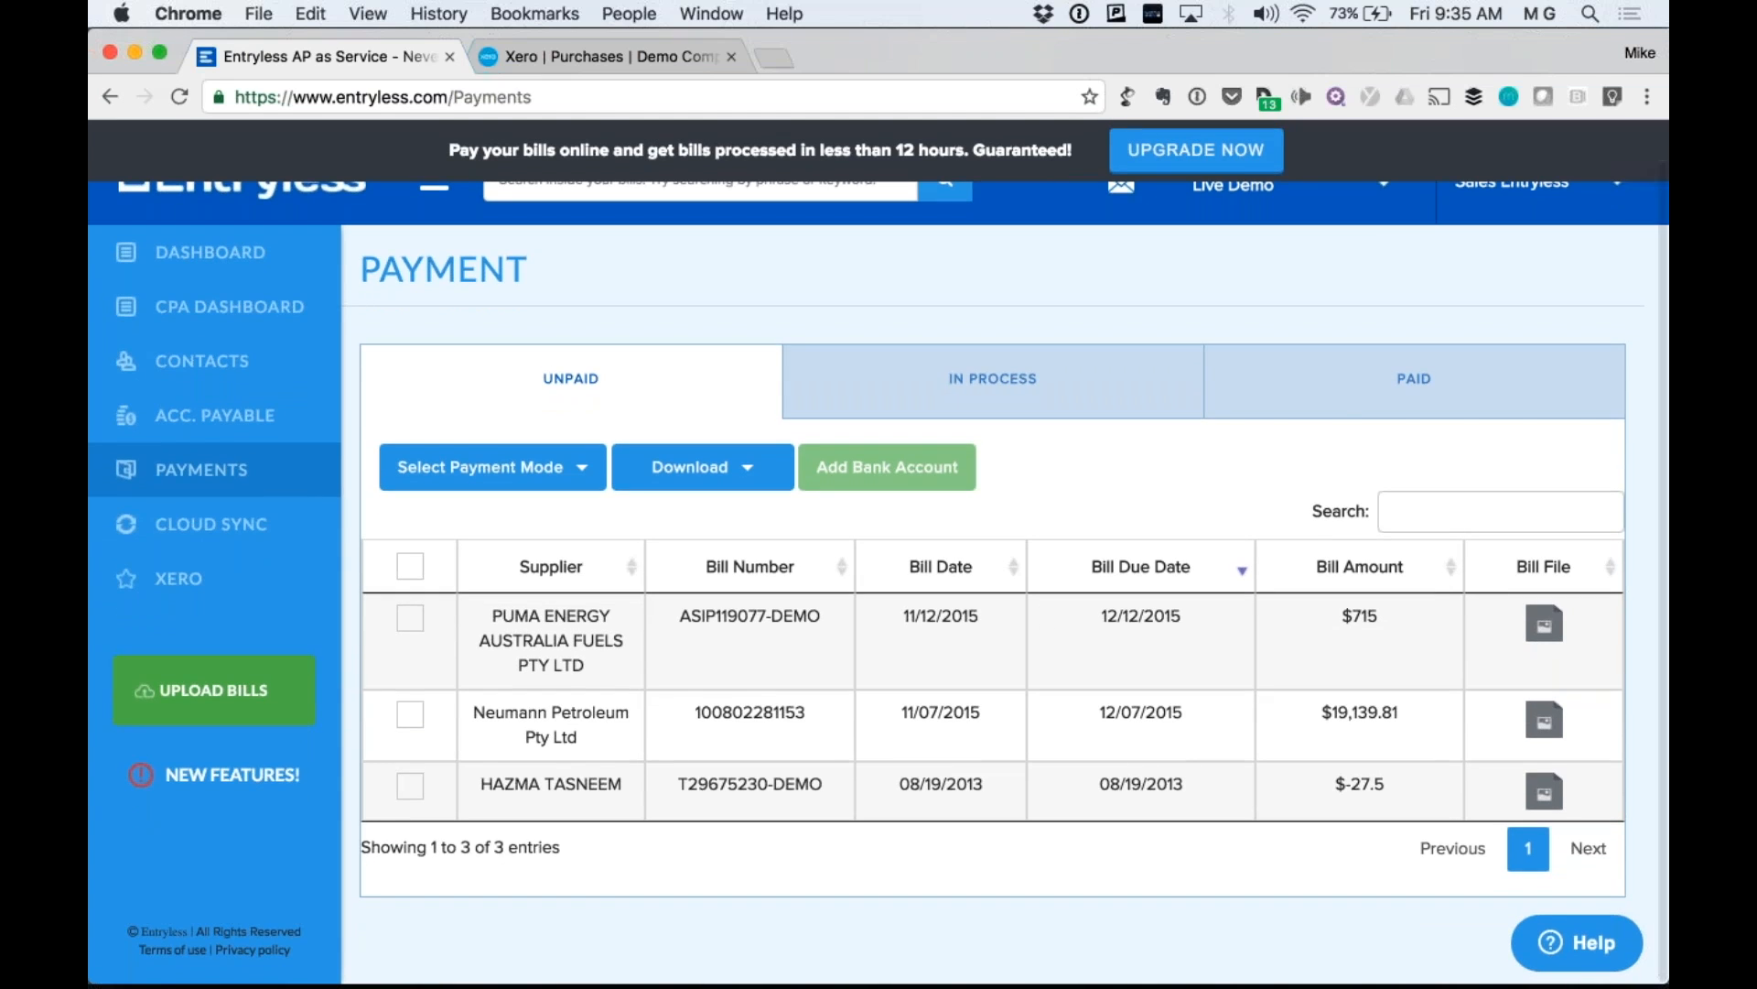
scroll(878, 552, up, 2)
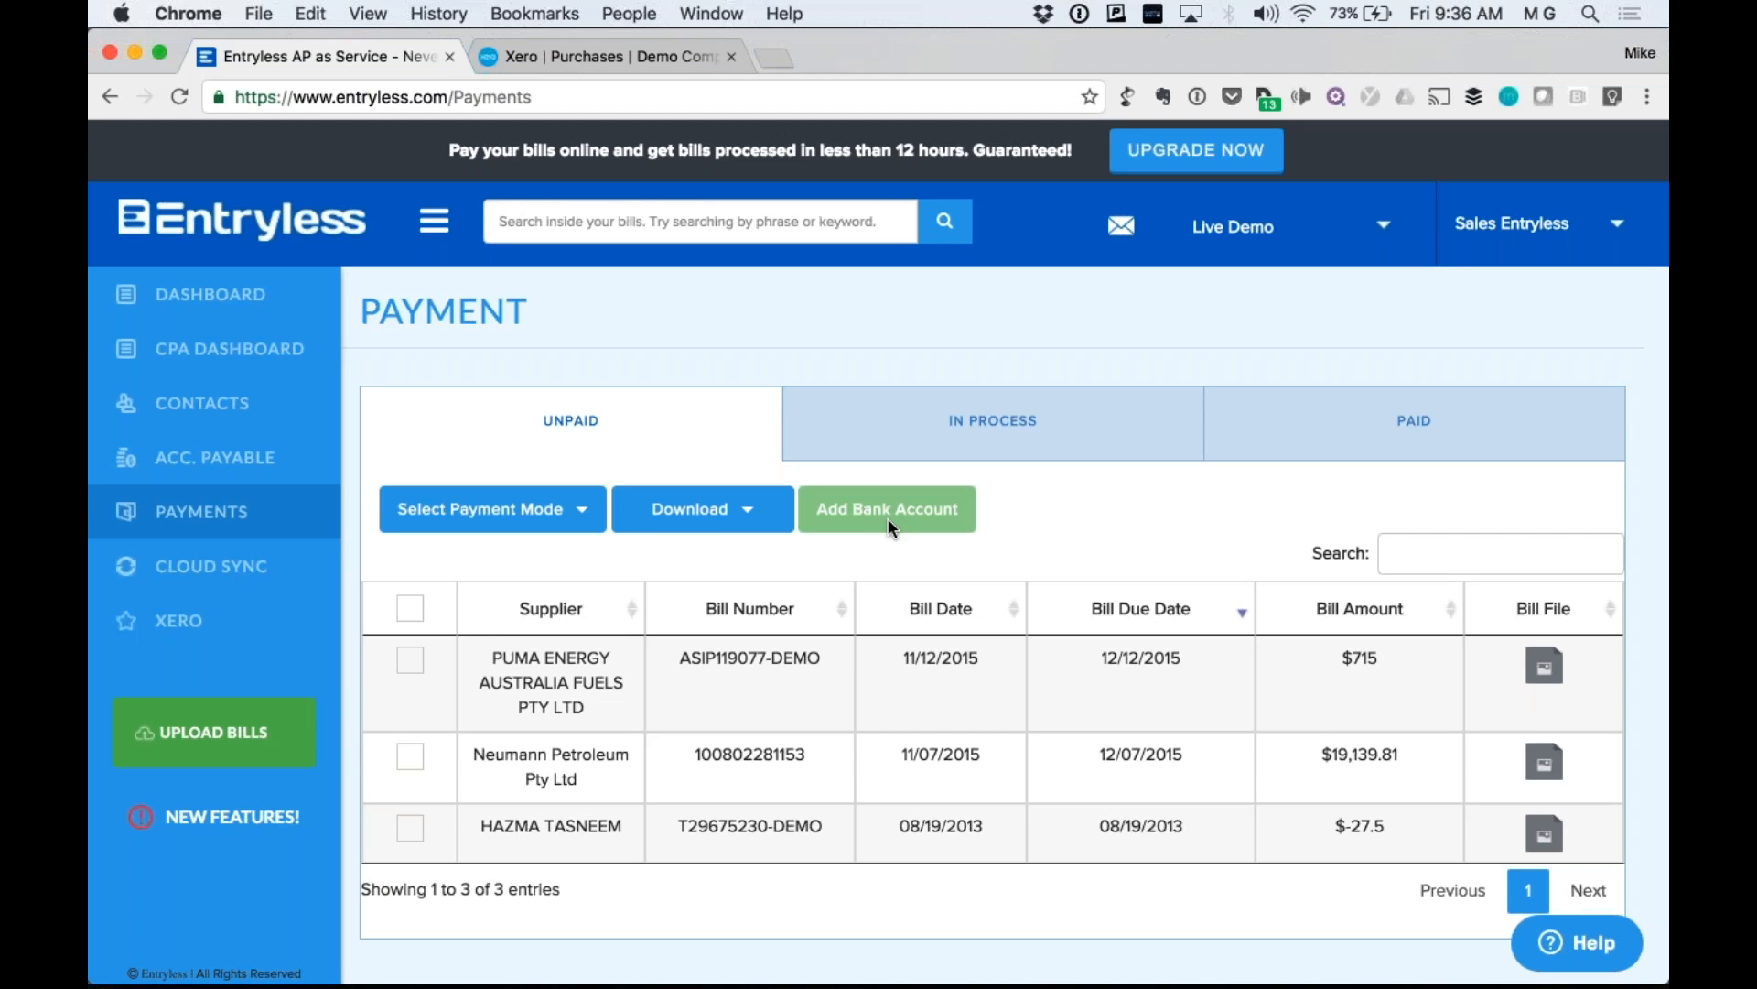
click(1556, 223)
click(1508, 474)
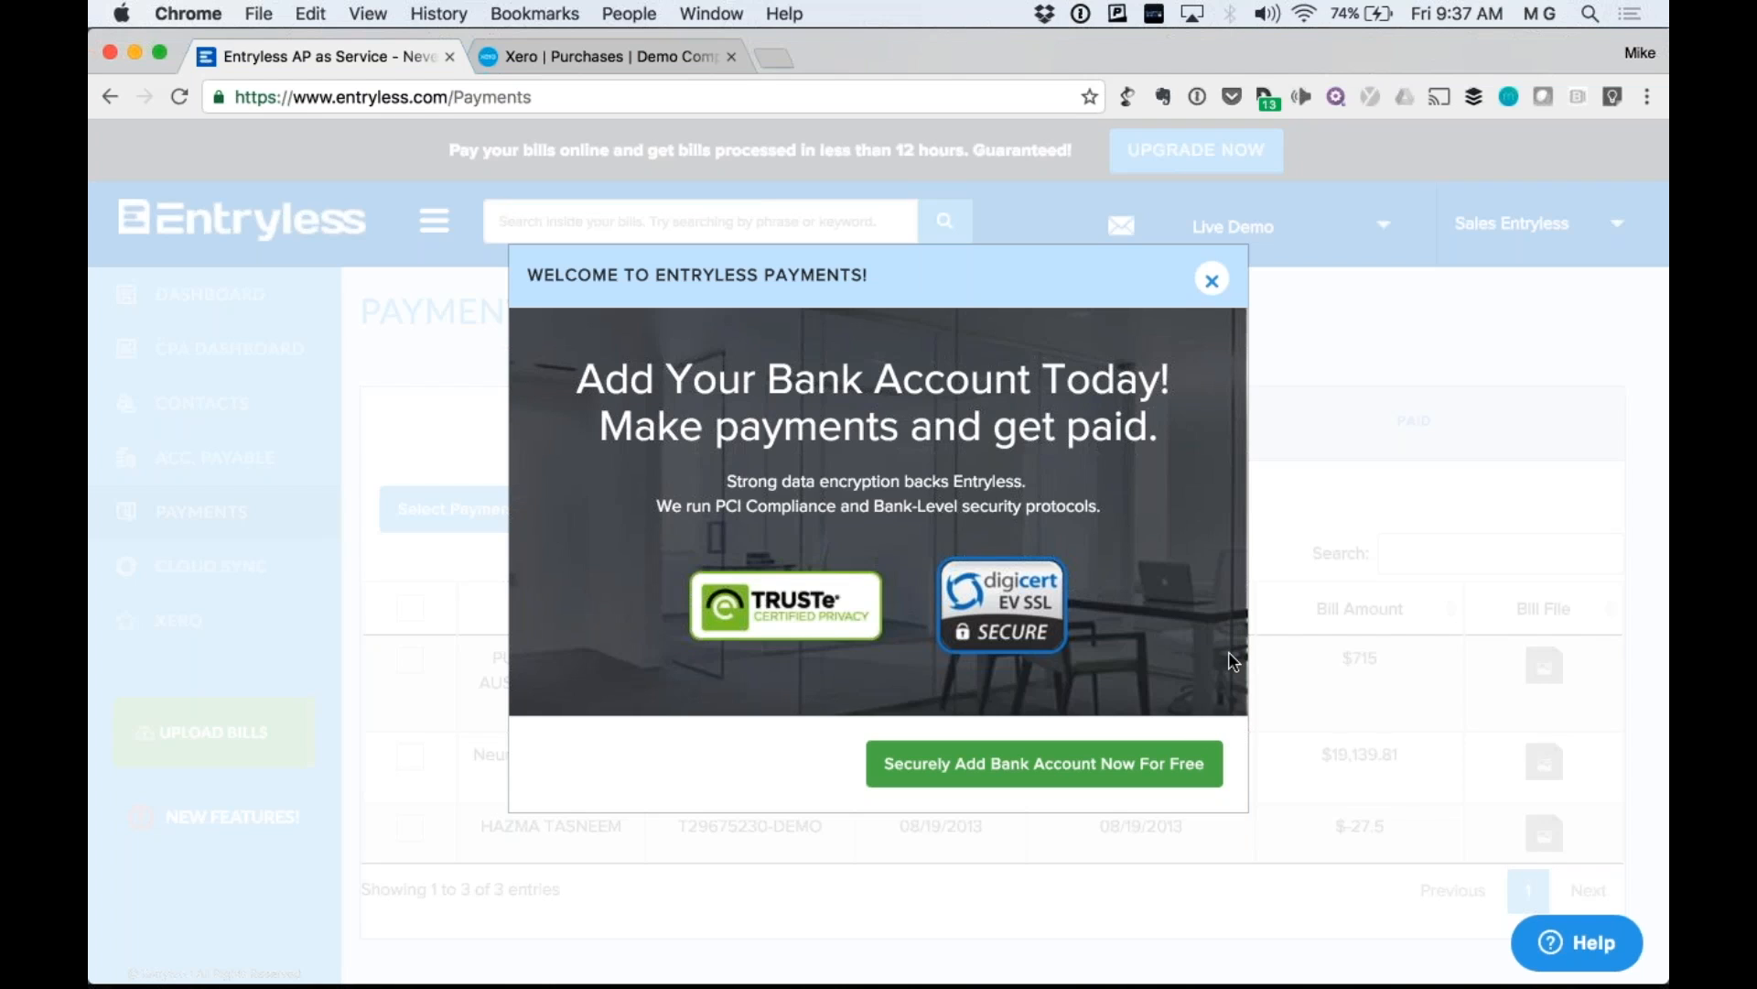
Browse the Create Bank Account fields and dropdowns, try and erase a nickname, then close it unsaved.
click(1137, 775)
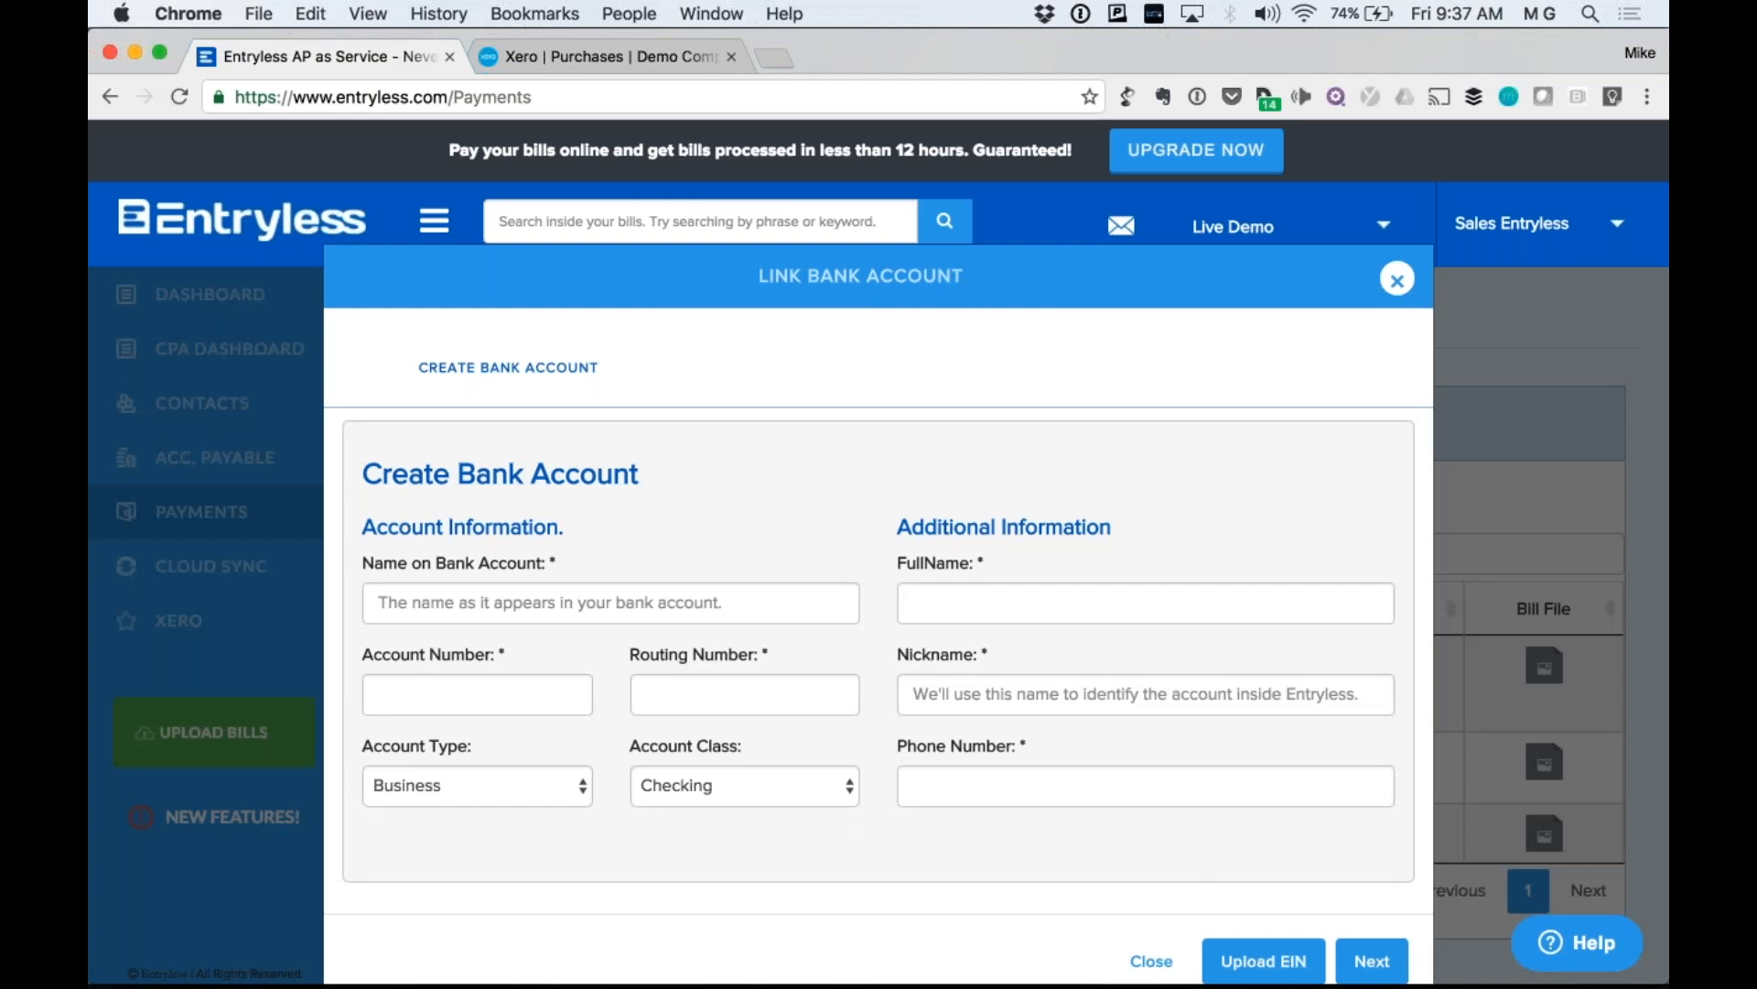
scroll(1109, 224, down, 3)
click(509, 465)
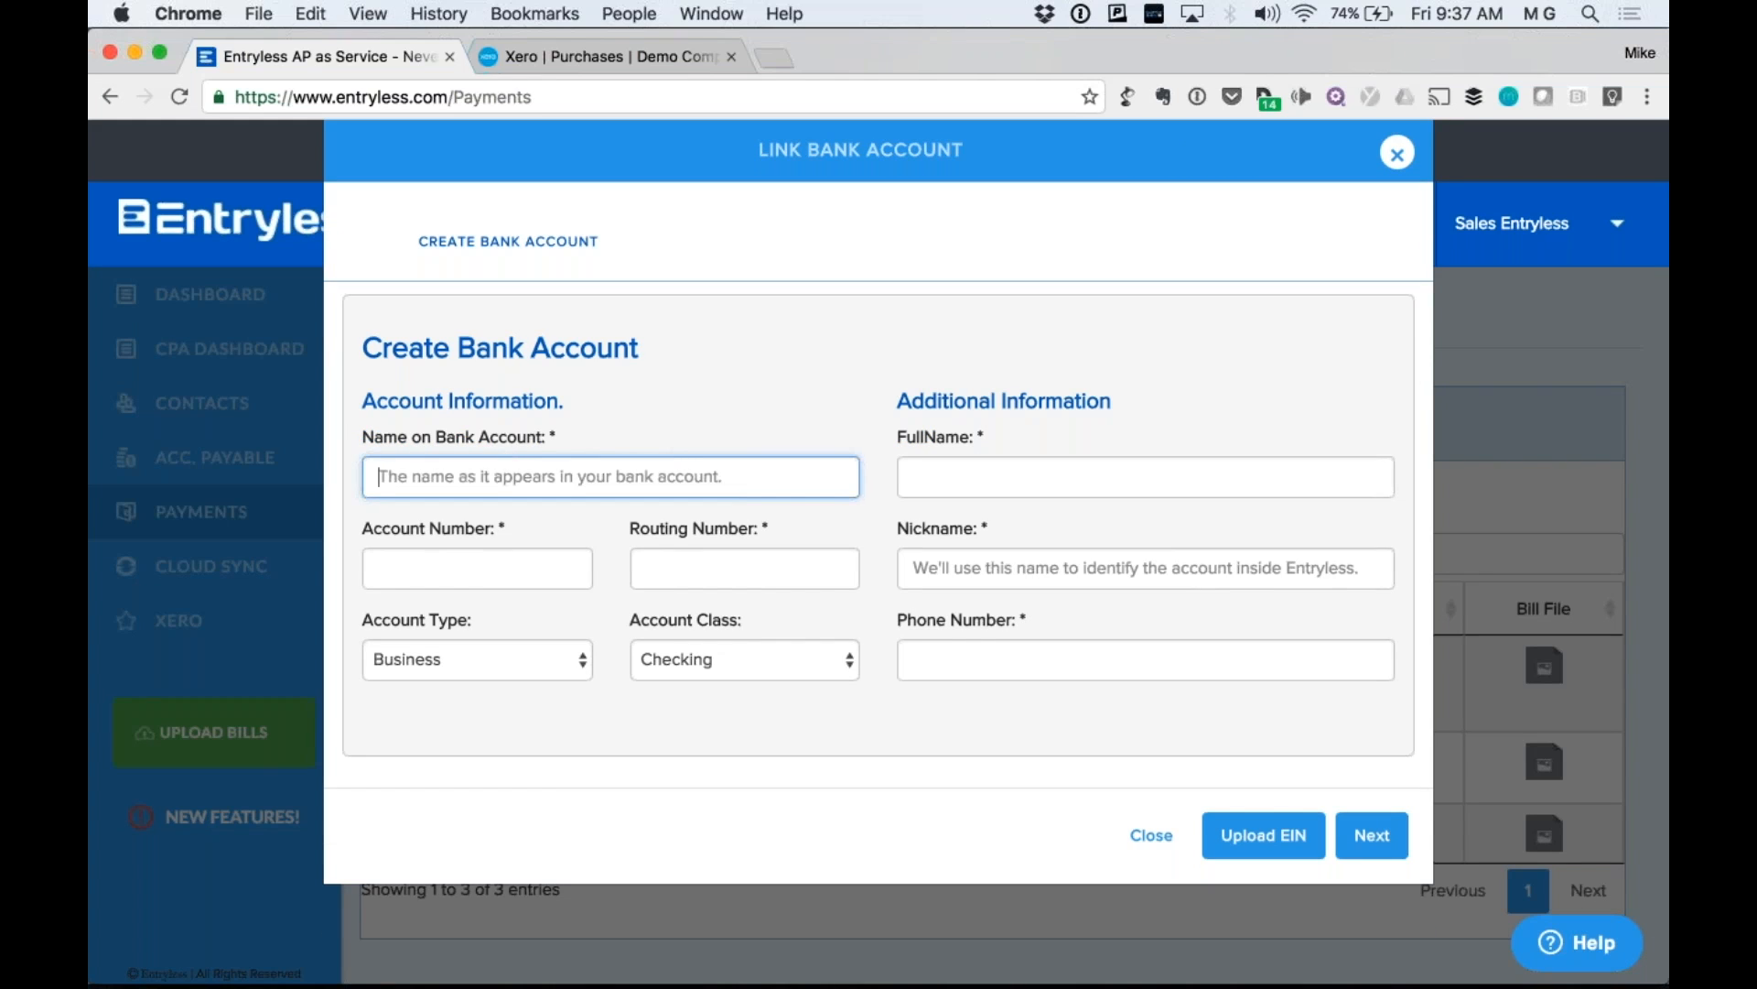
click(476, 557)
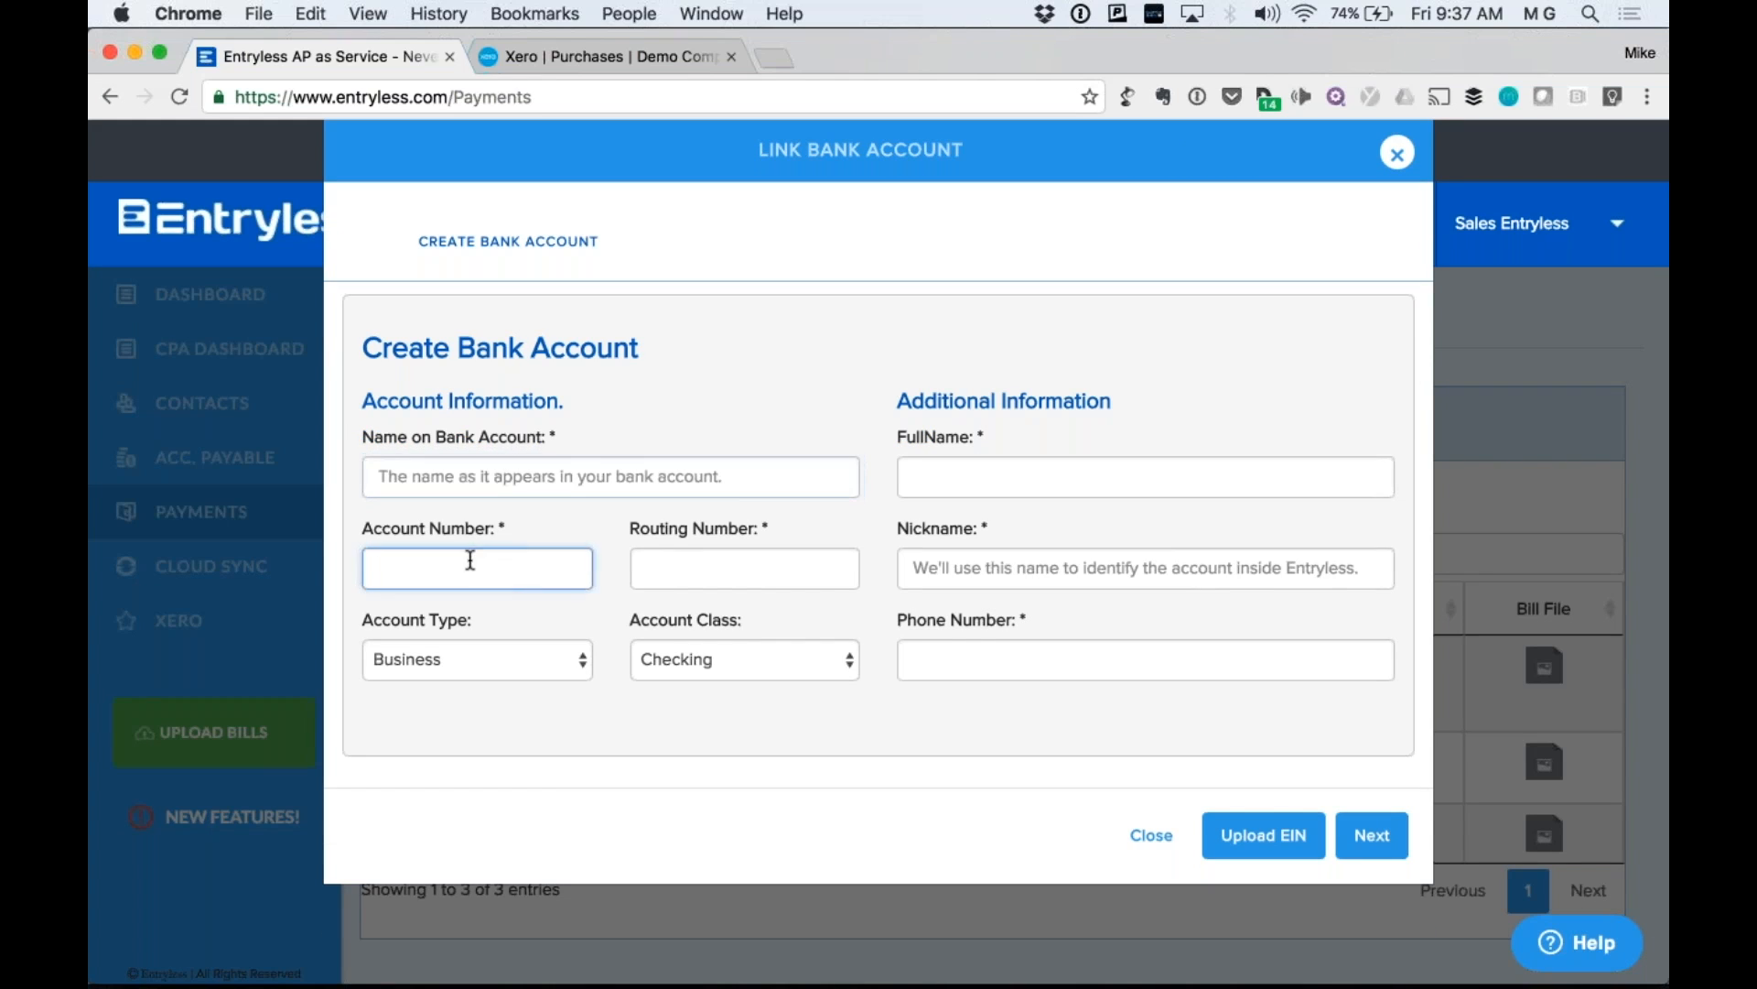
click(692, 661)
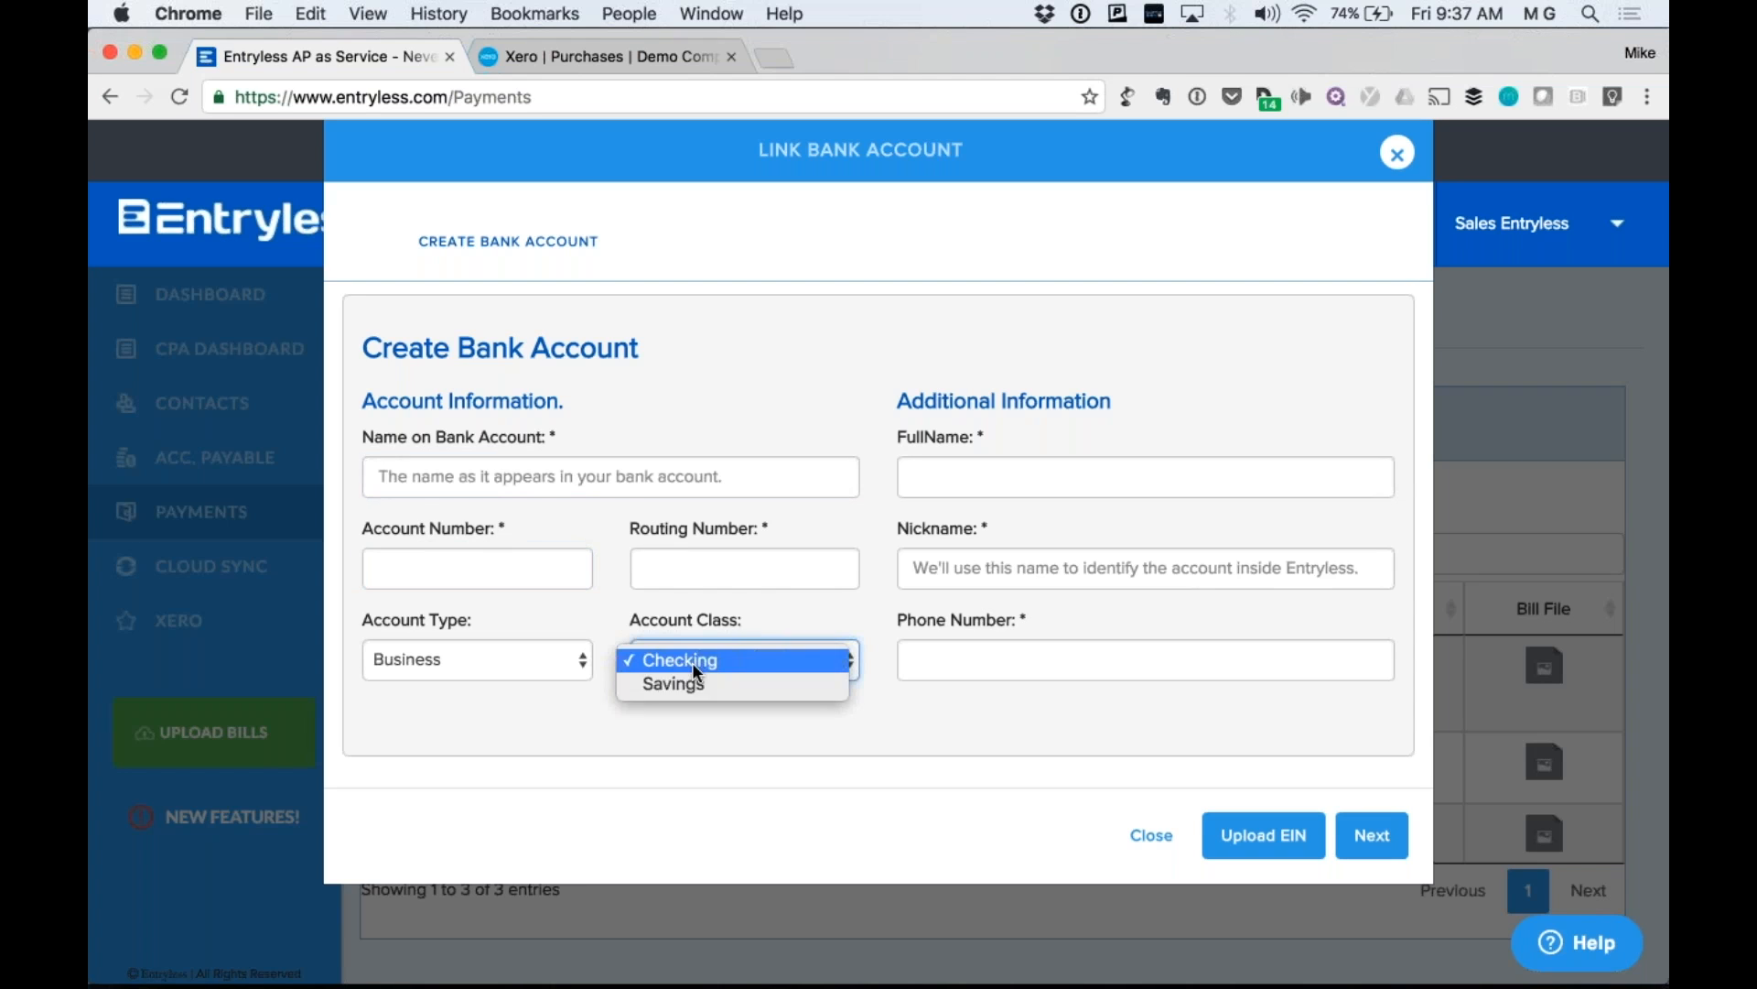
click(531, 659)
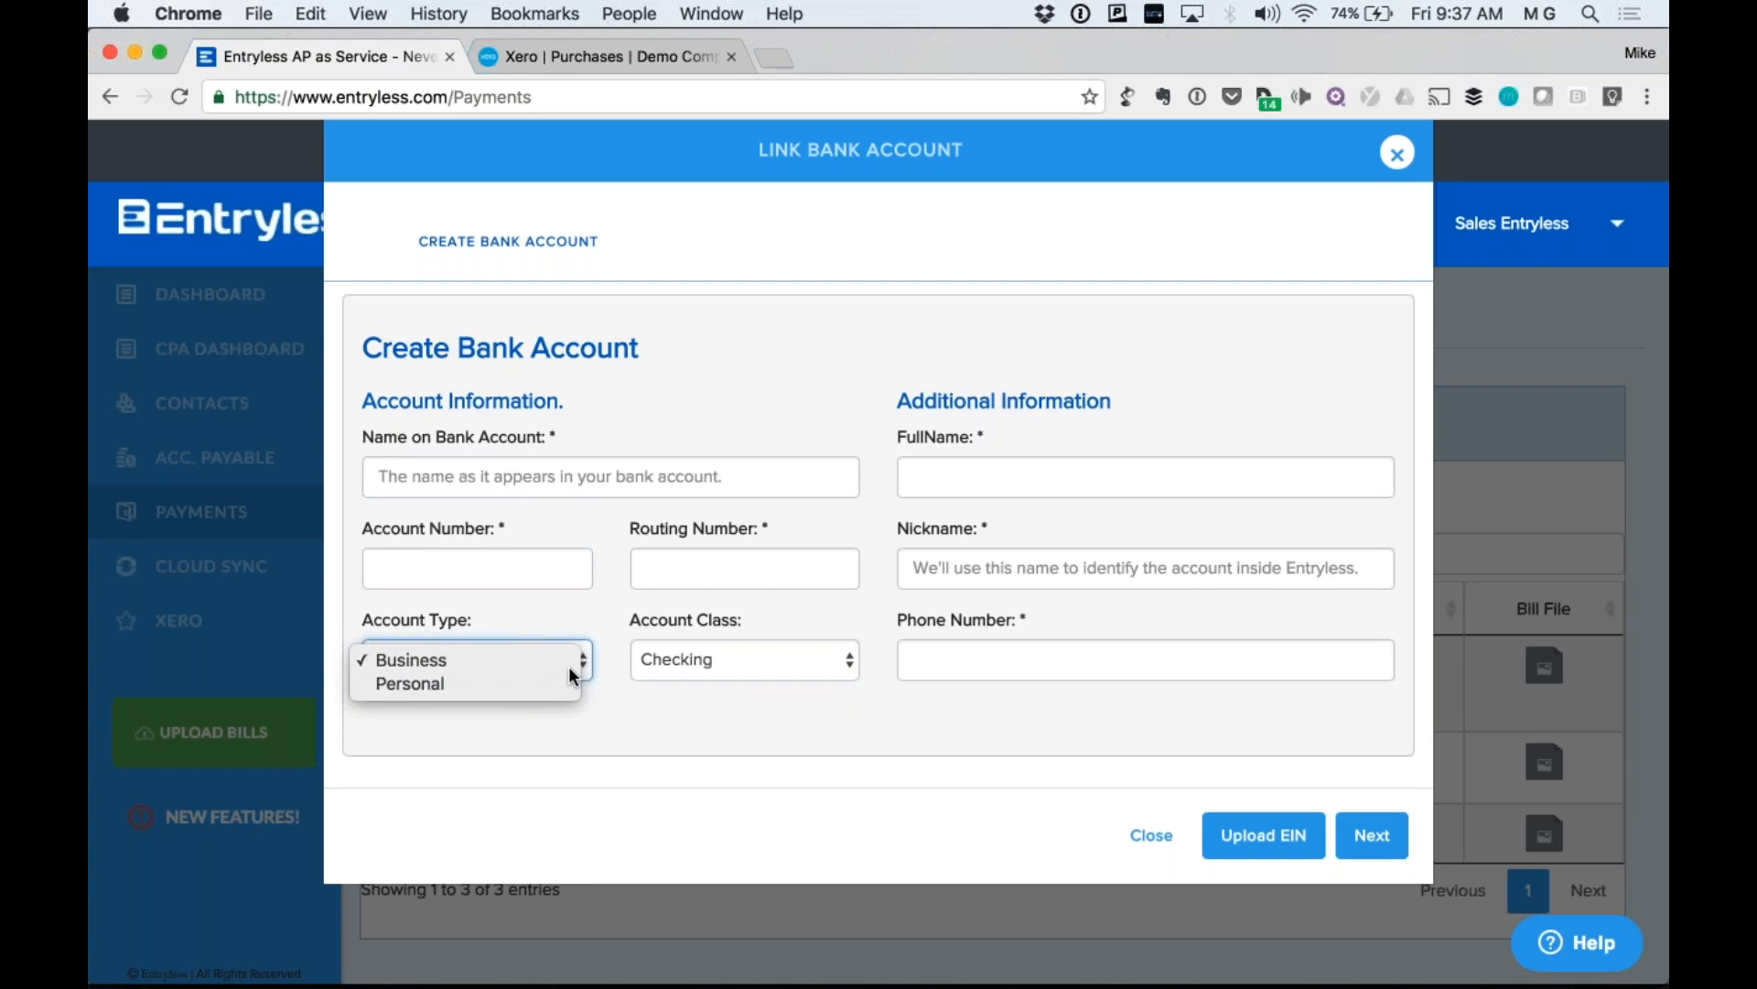
click(982, 537)
click(983, 565)
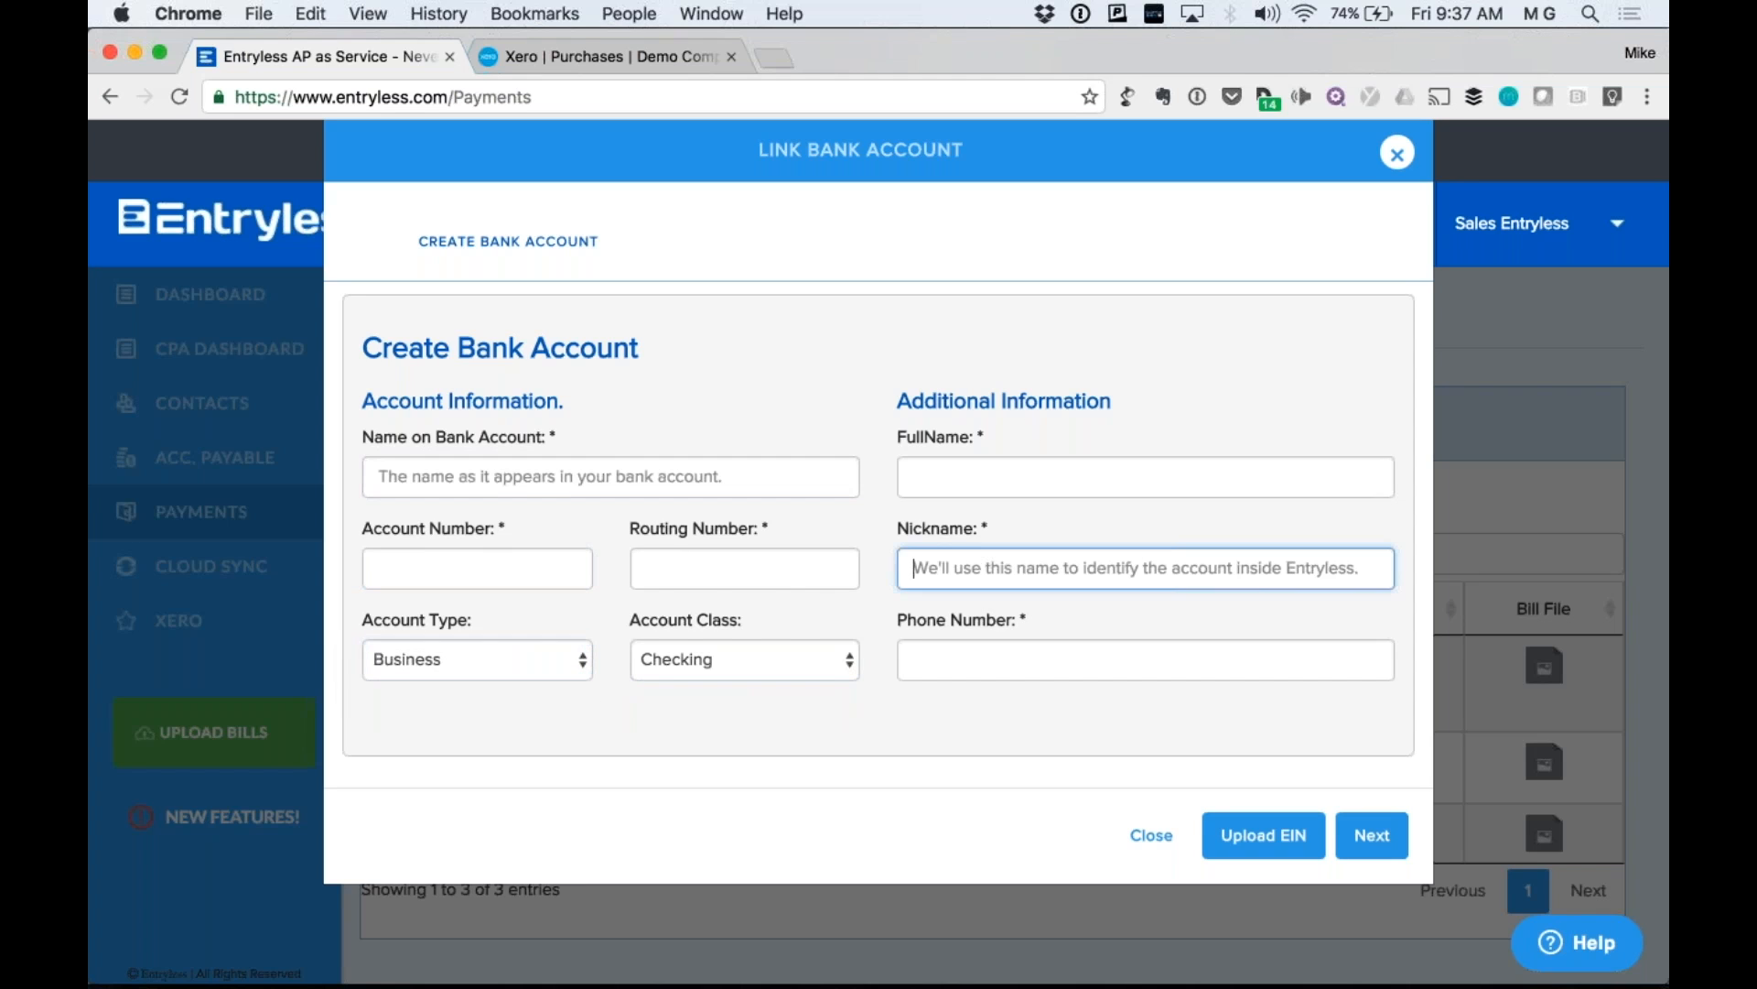
text(wfb)
key(BackSpace)
key(BackSpace)
key(BackSpace)
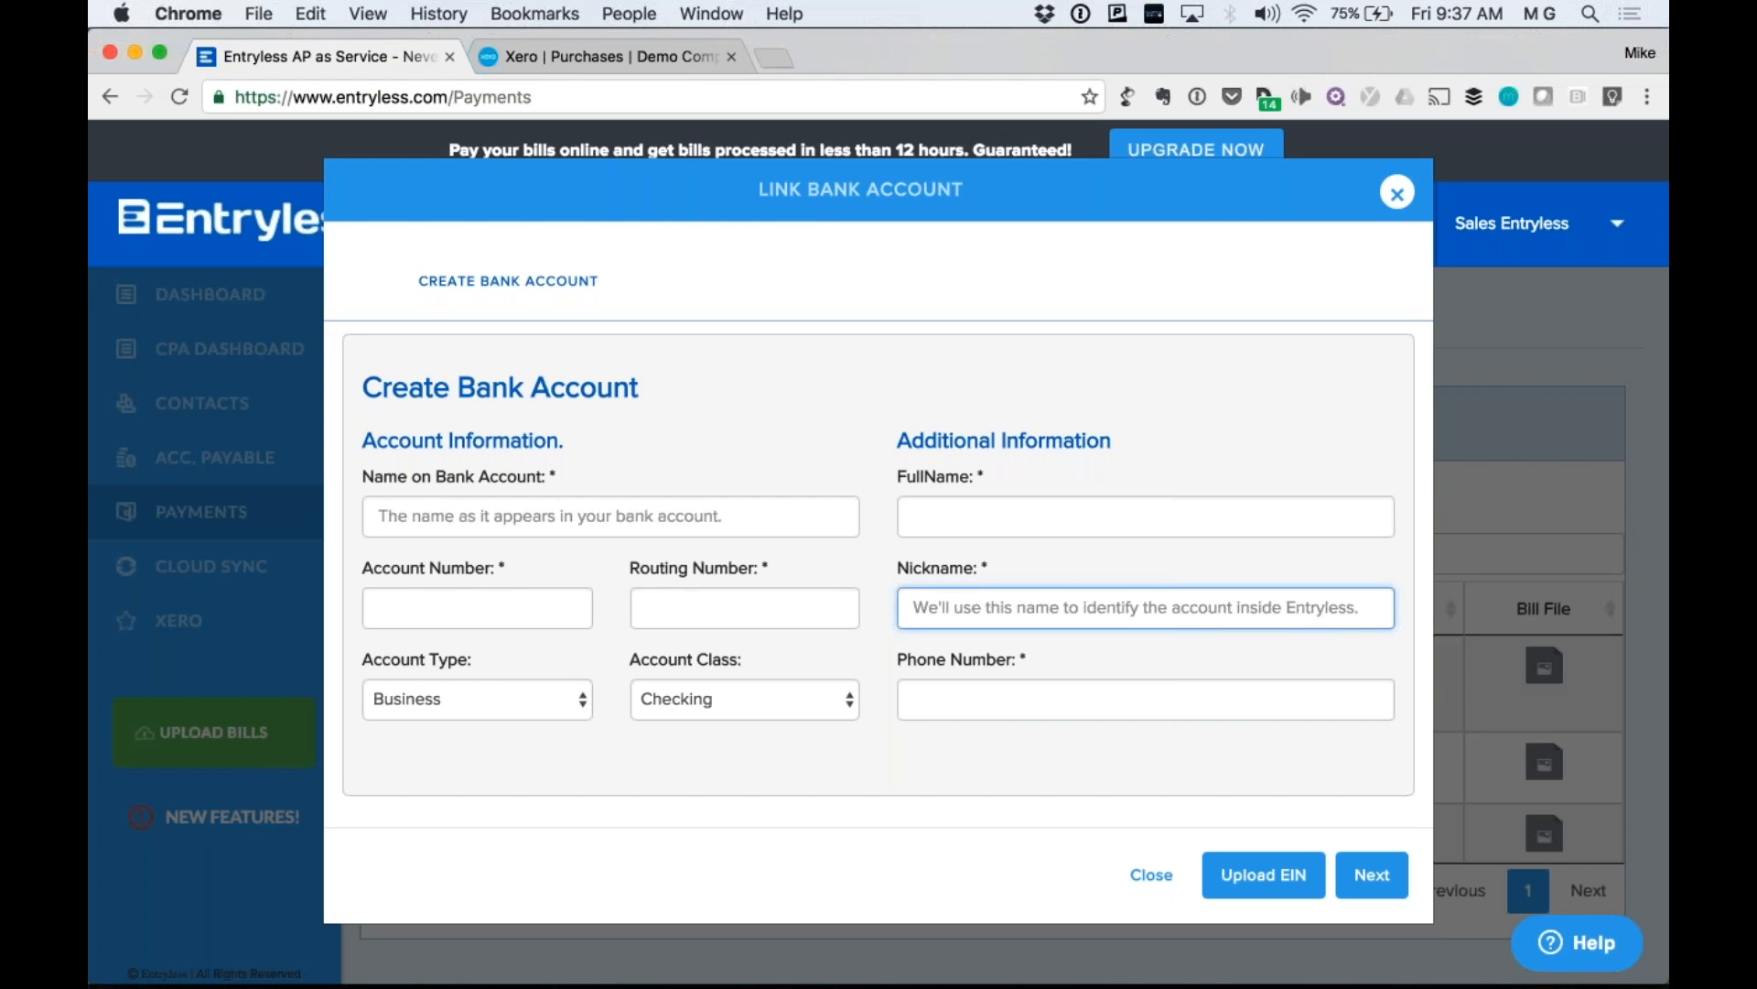
key(Escape)
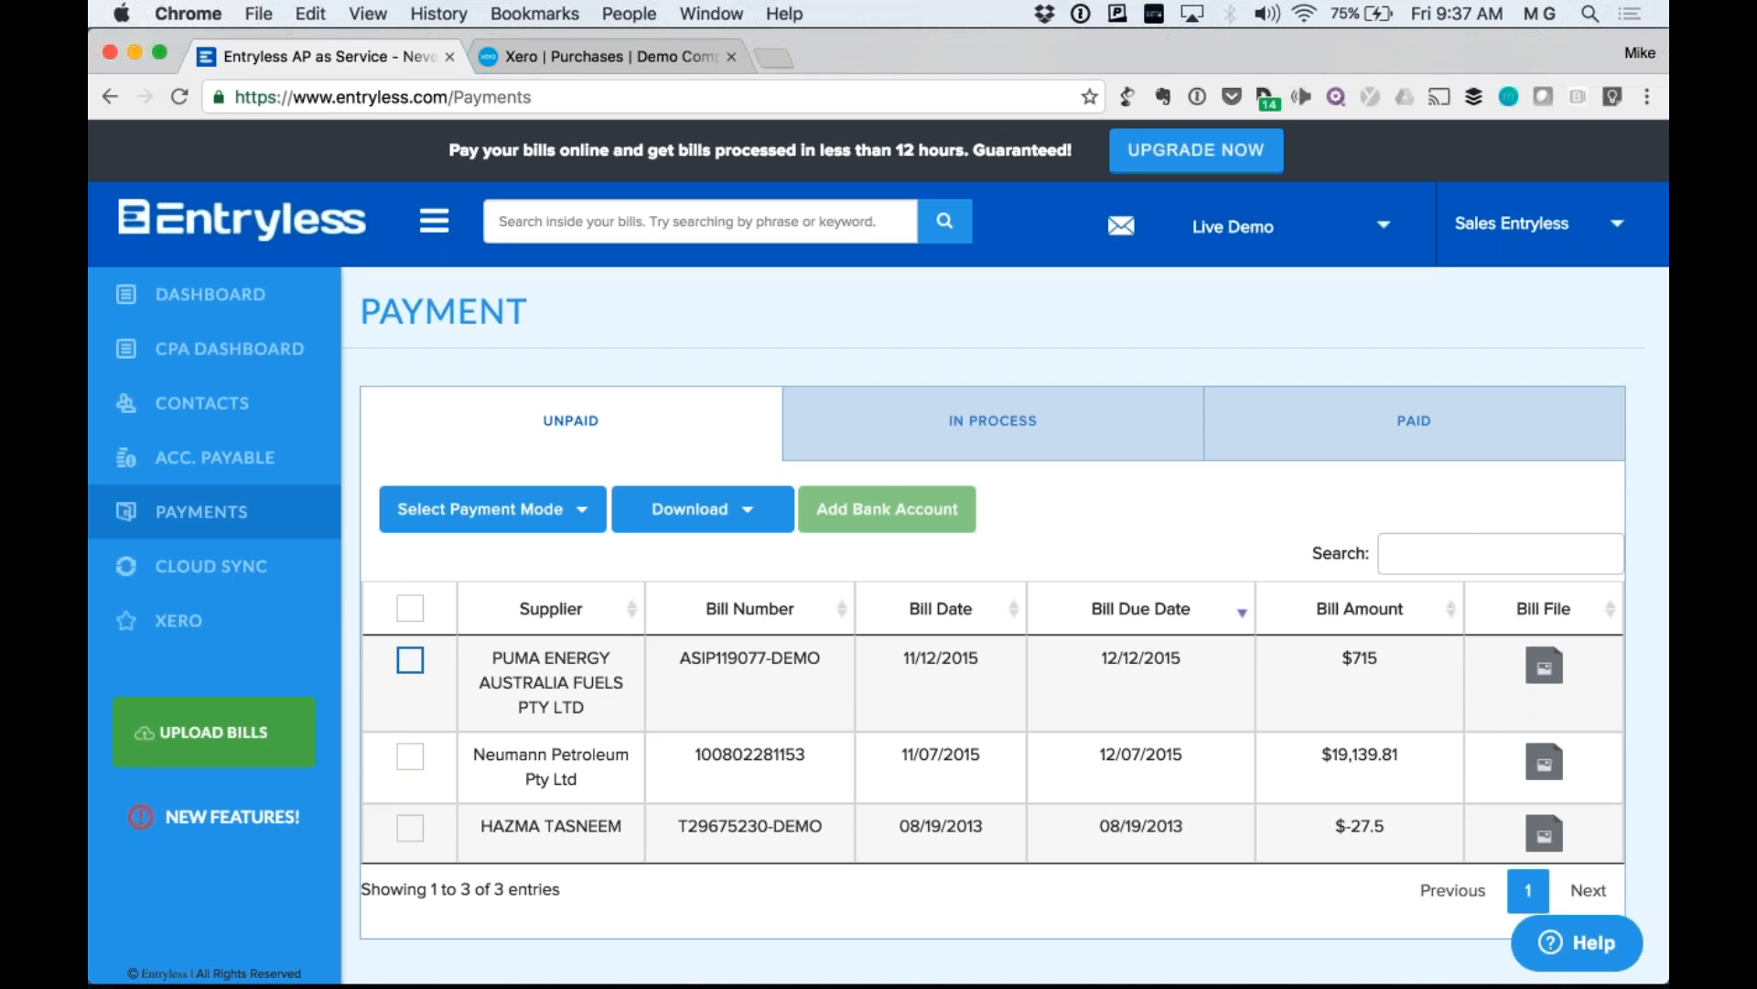
Tick the $715 PUMA ENERGY bill and show its Mail Check Now and Paid Outside of Entryless modes.
click(410, 659)
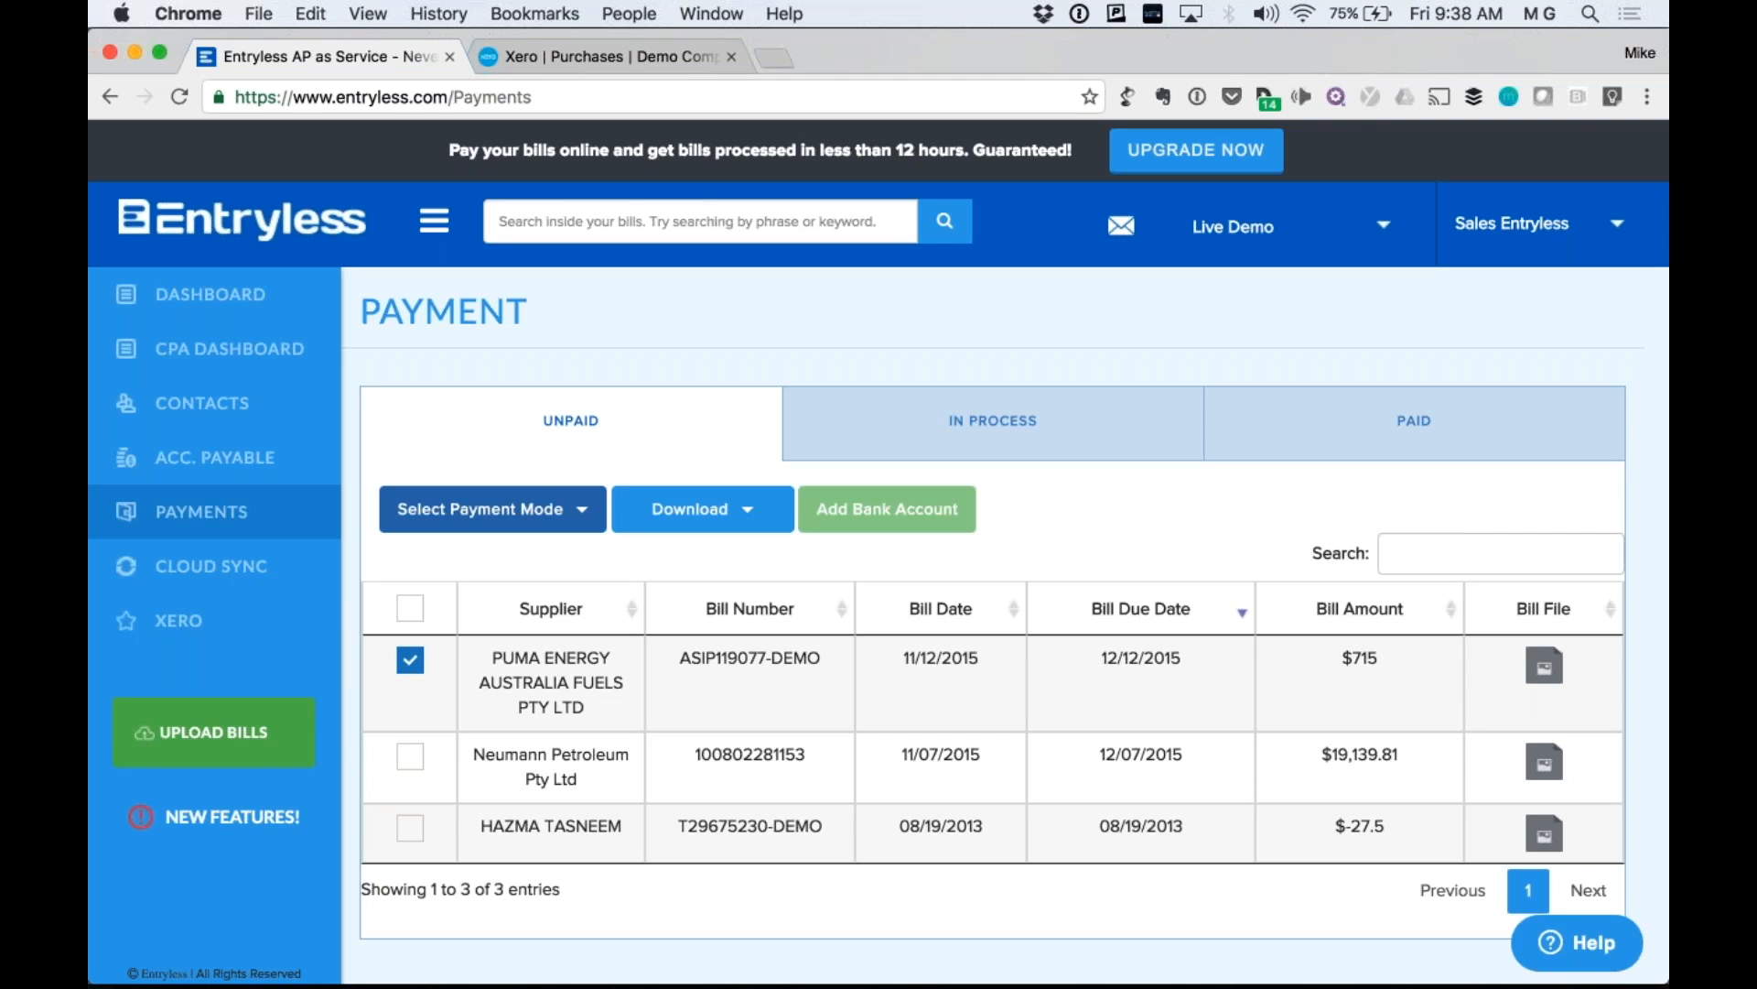
click(493, 509)
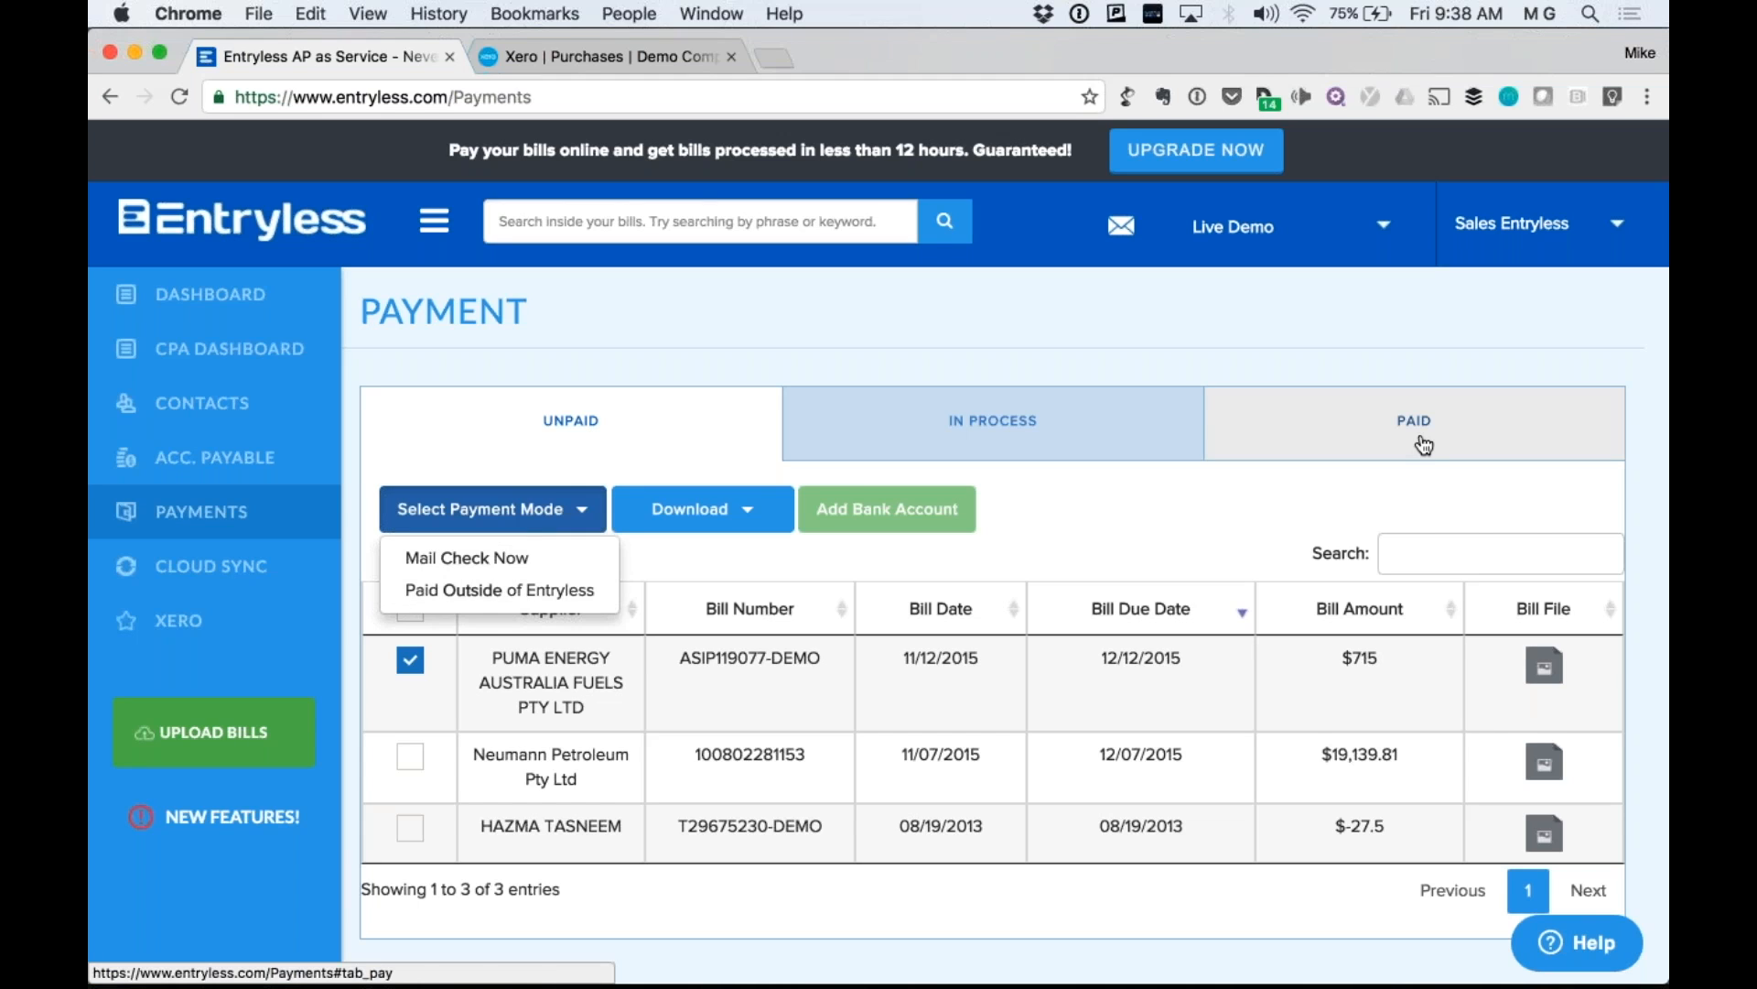
click(920, 274)
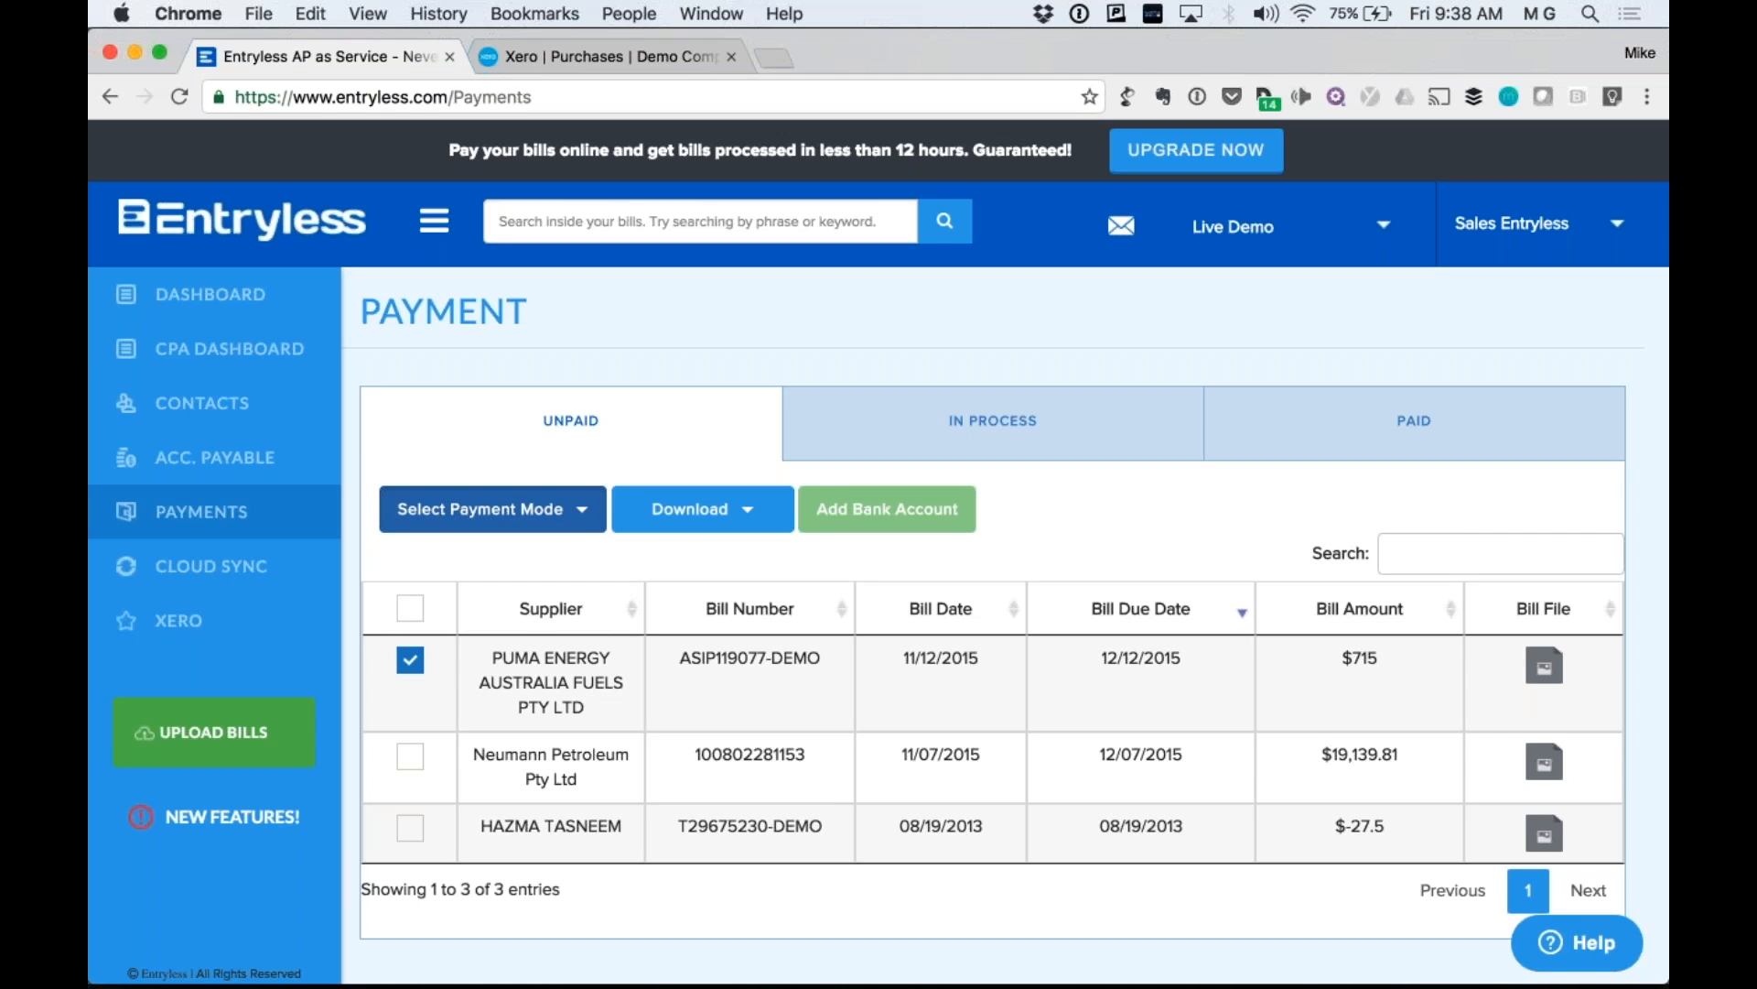
click(529, 525)
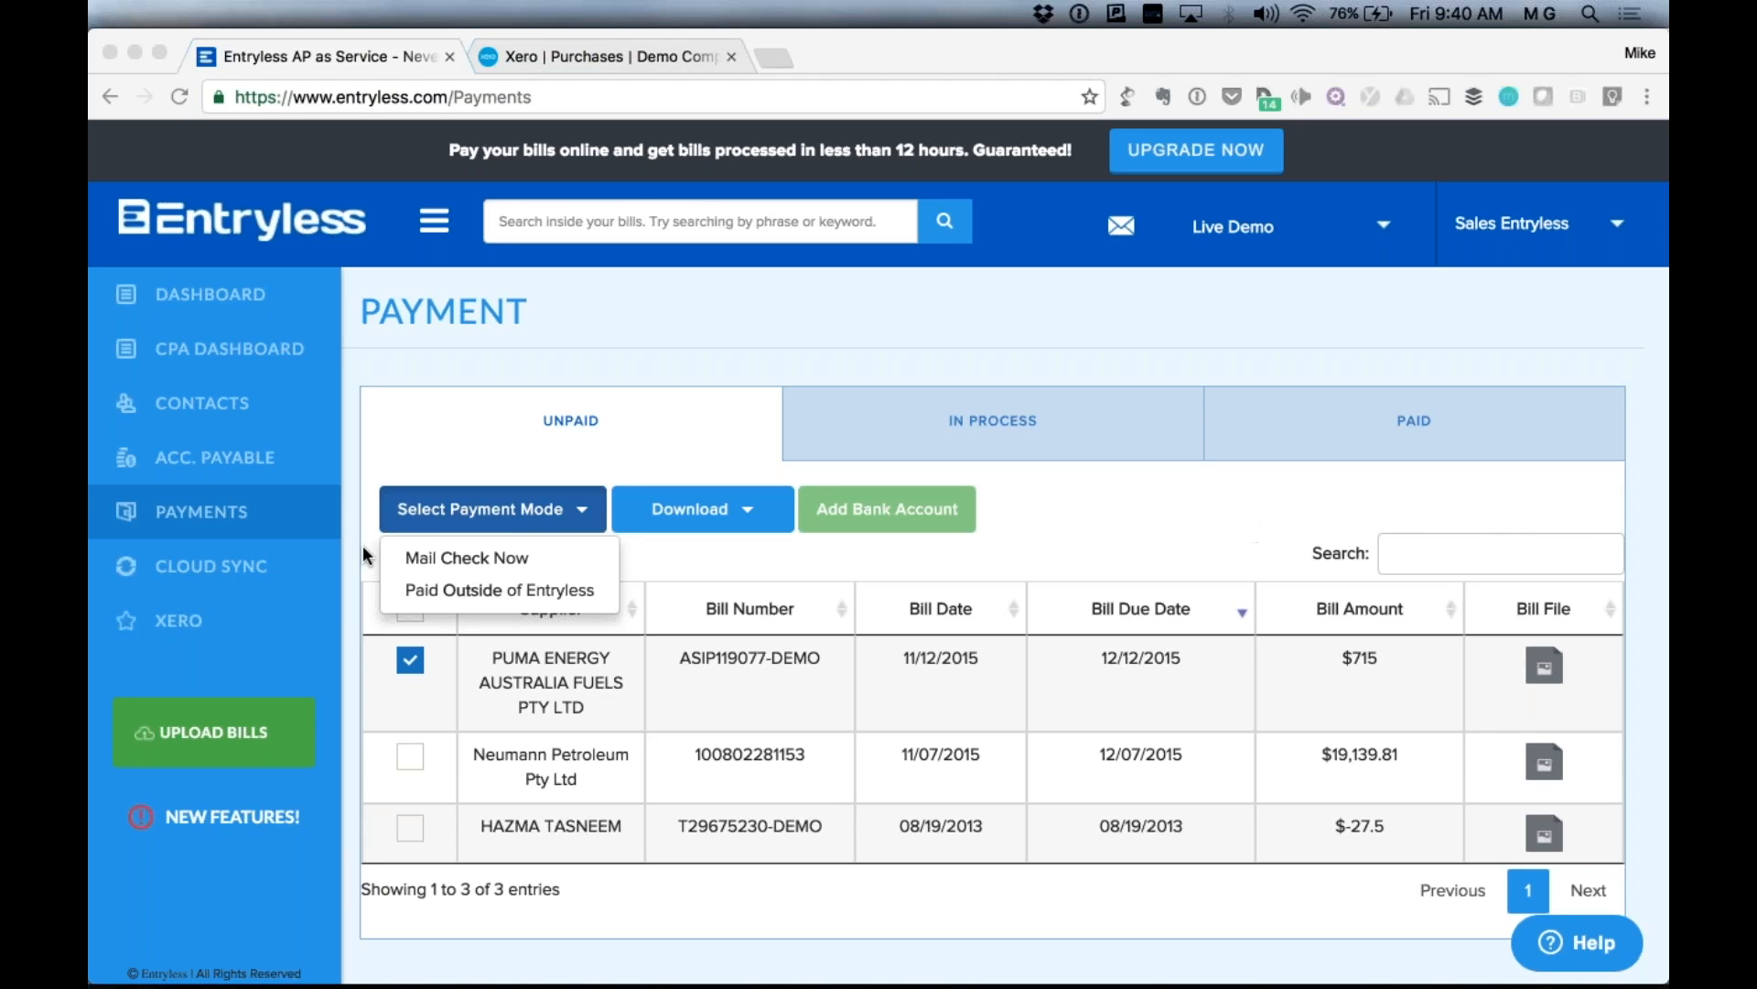
click(853, 364)
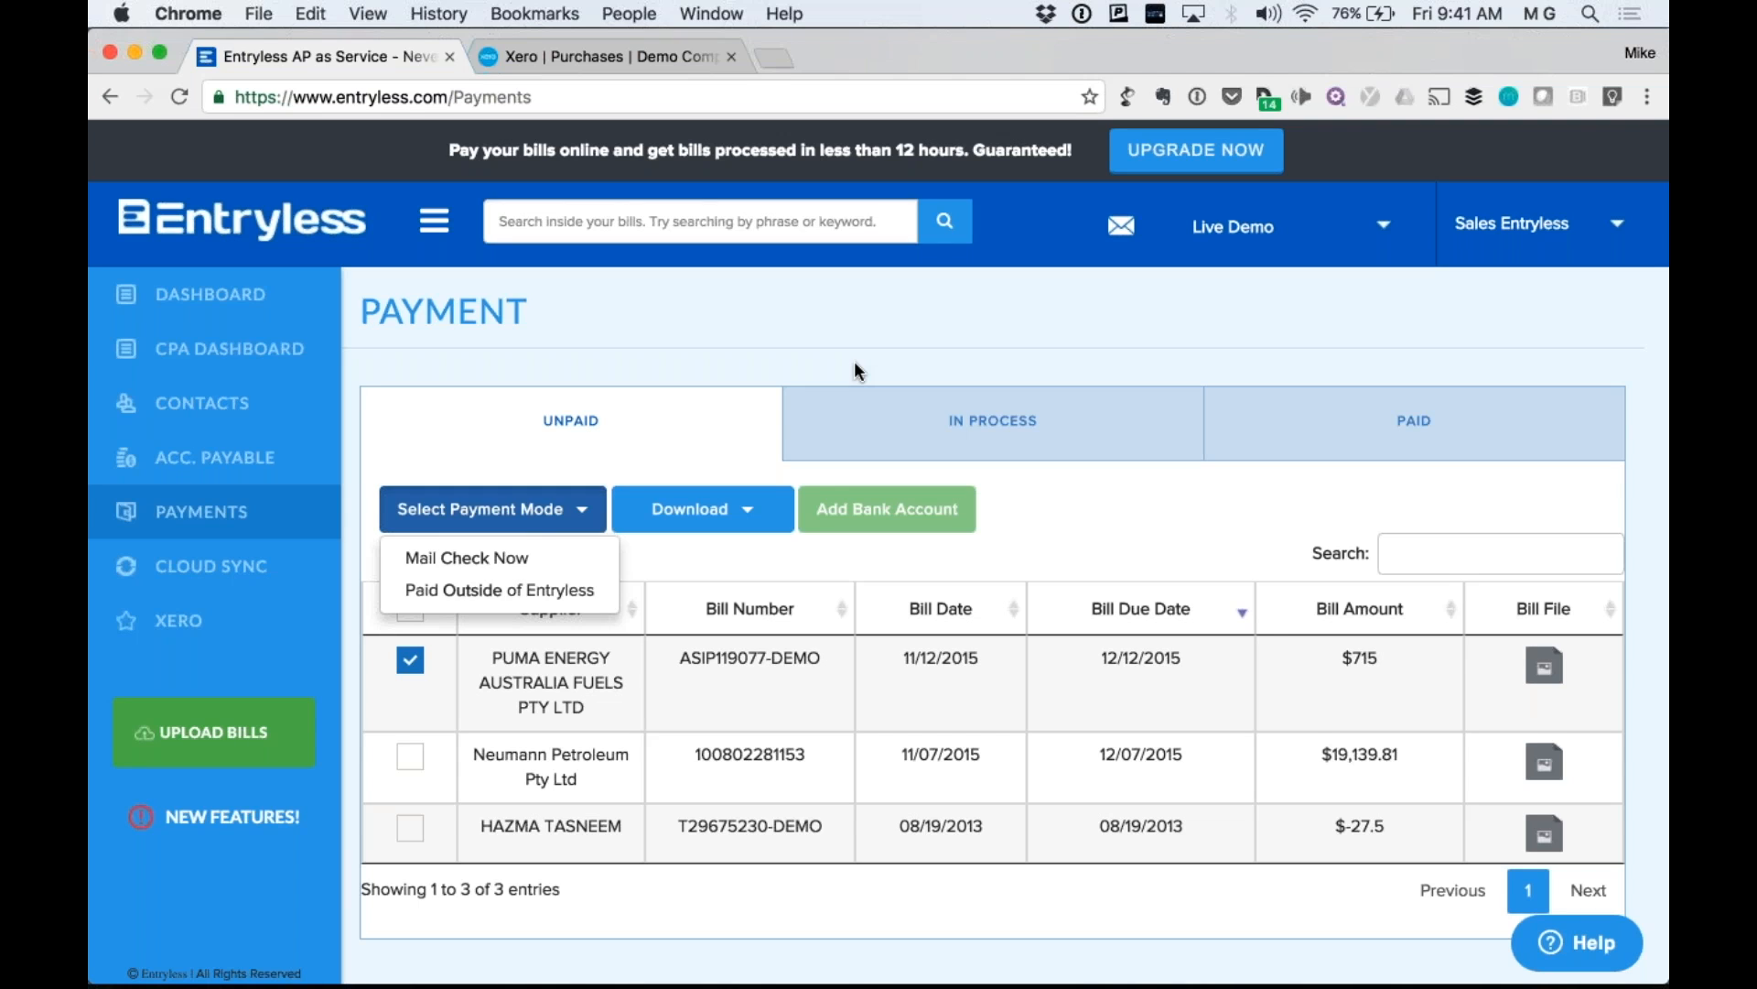
Highlight bill ASIP119077-DEMO's number, dates and $715 amount in the first Unpaid row.
drag(1384, 659, 678, 657)
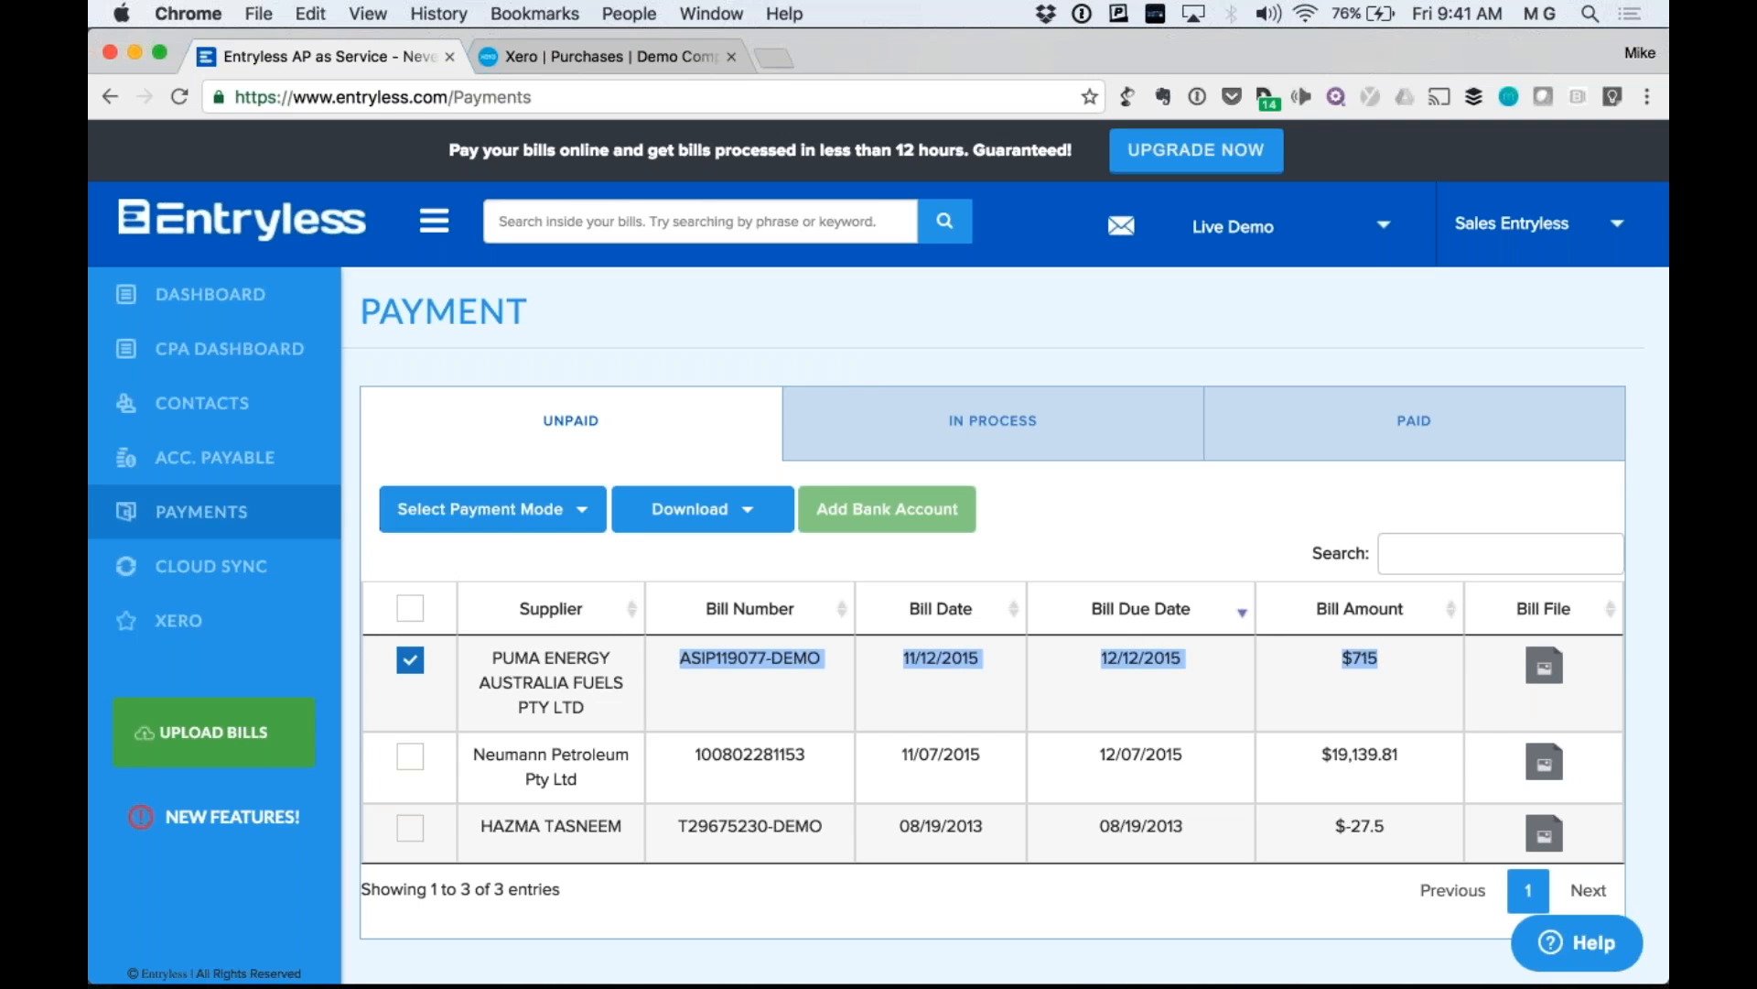
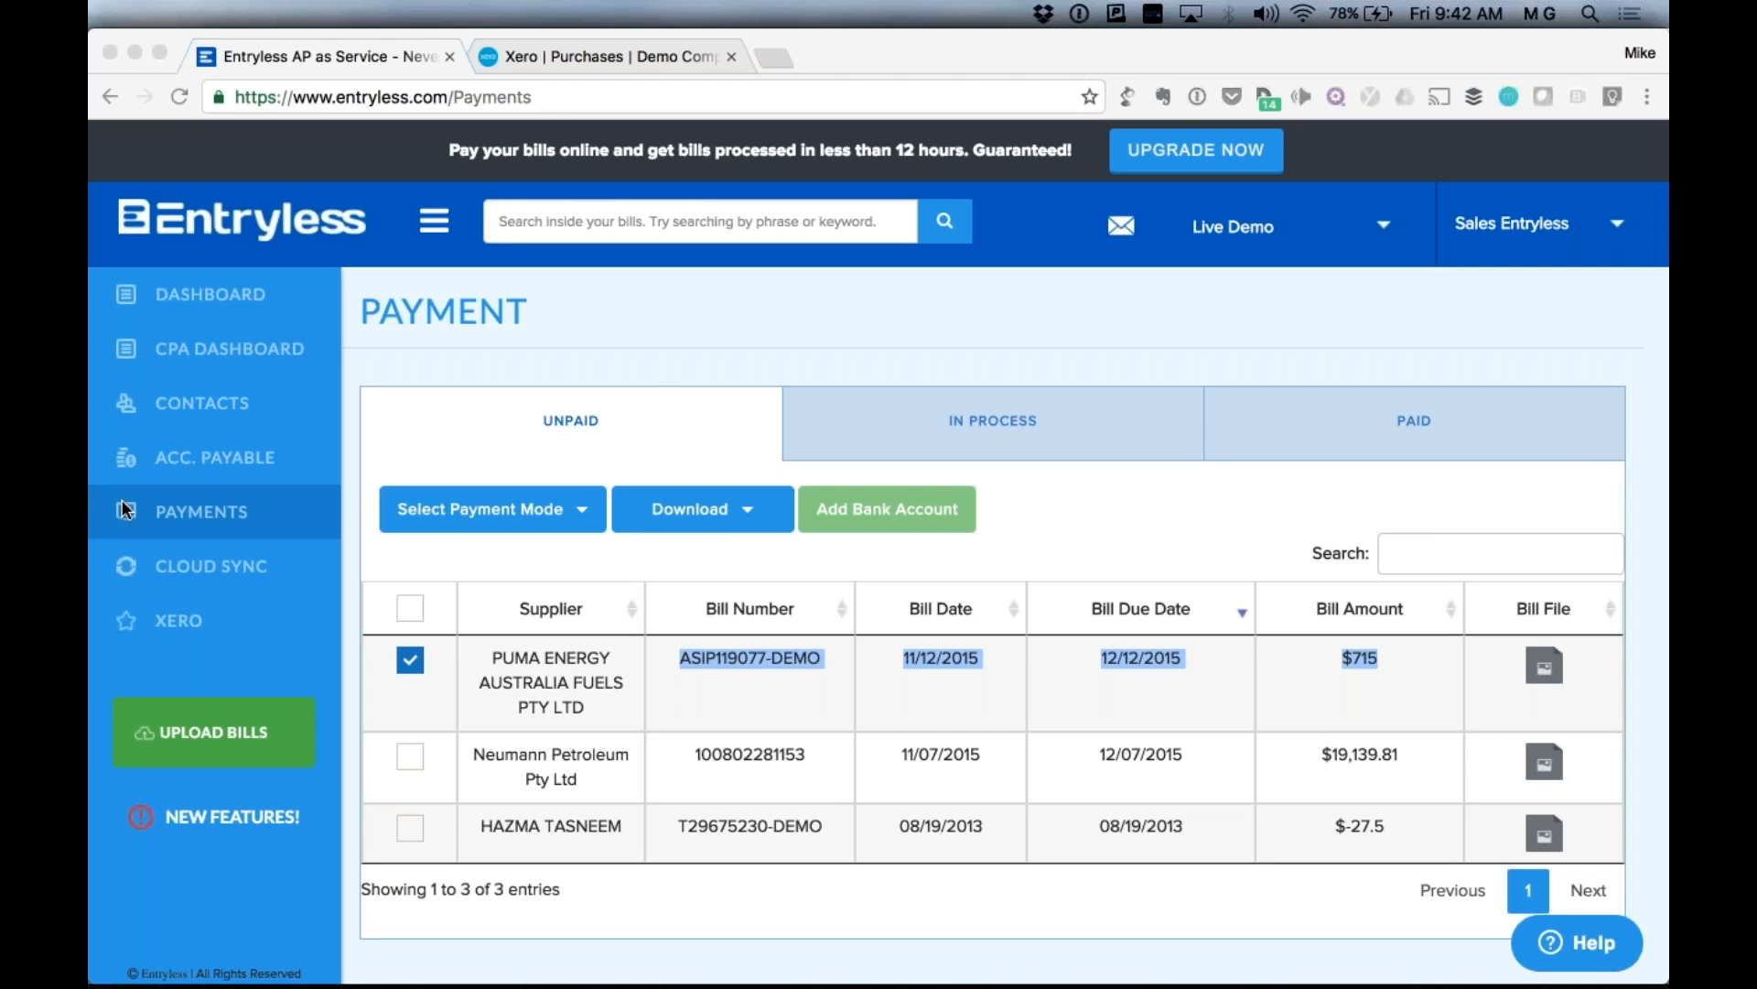
Switch to the browser and go to Cloud Sync, which shows no bills to export.
click(216, 566)
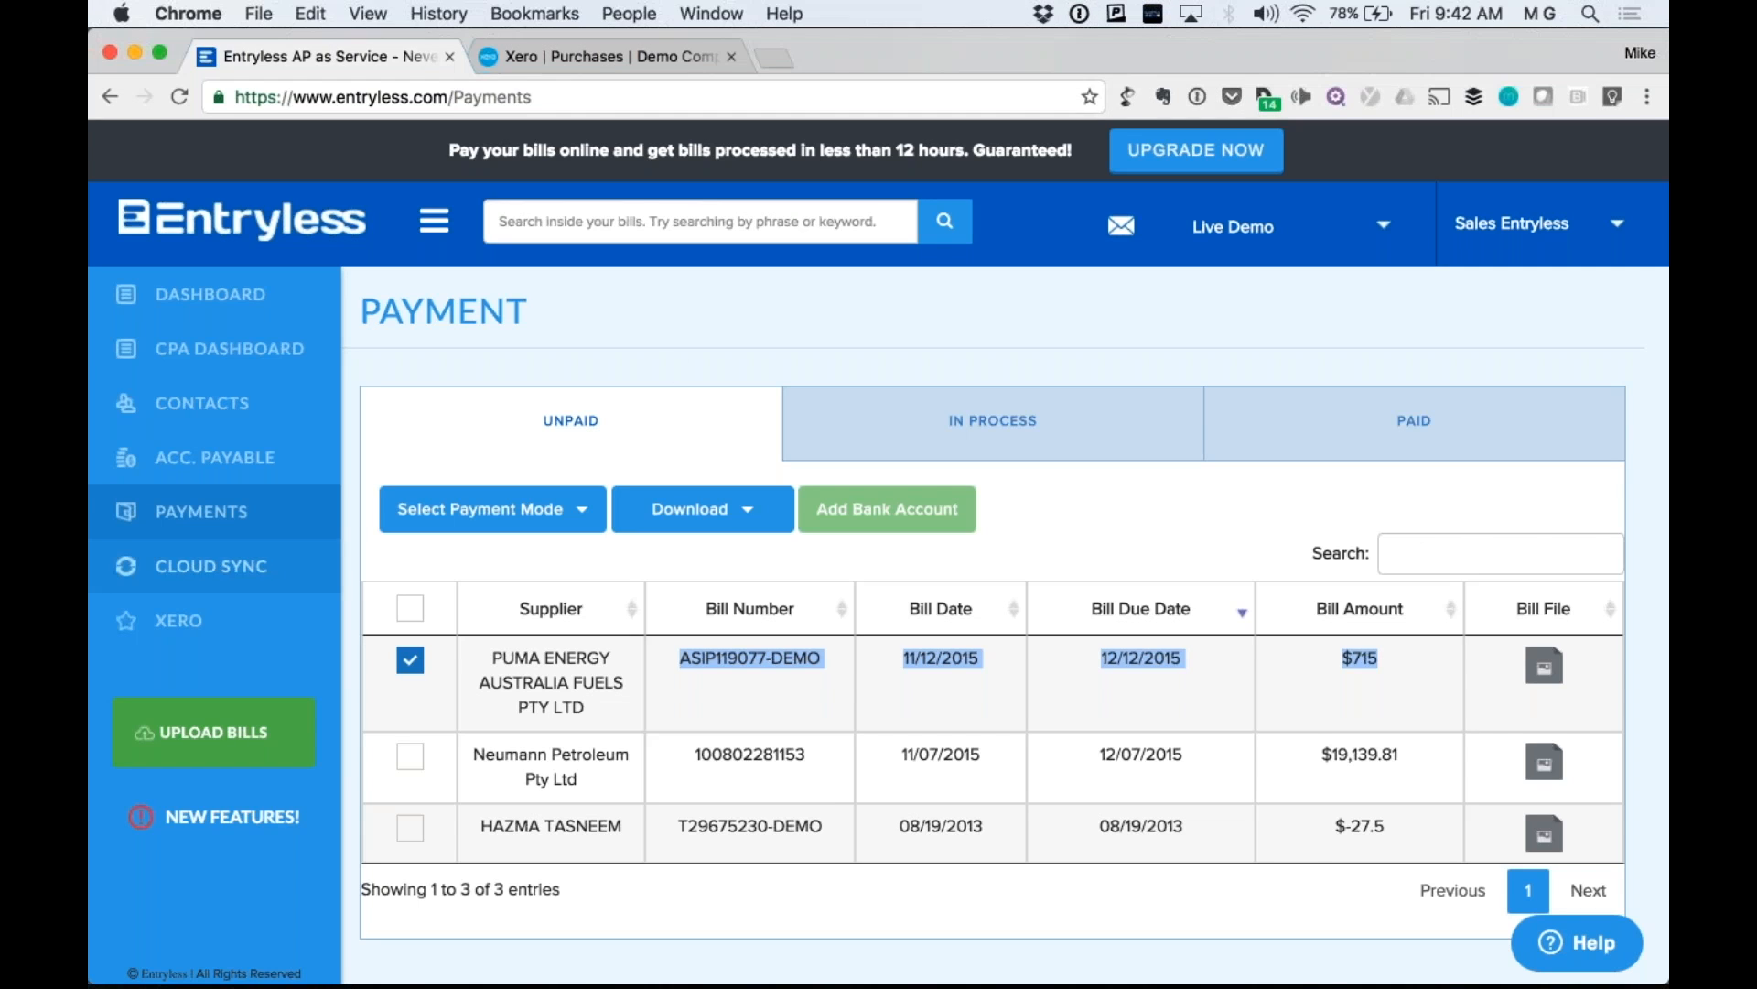
click(262, 573)
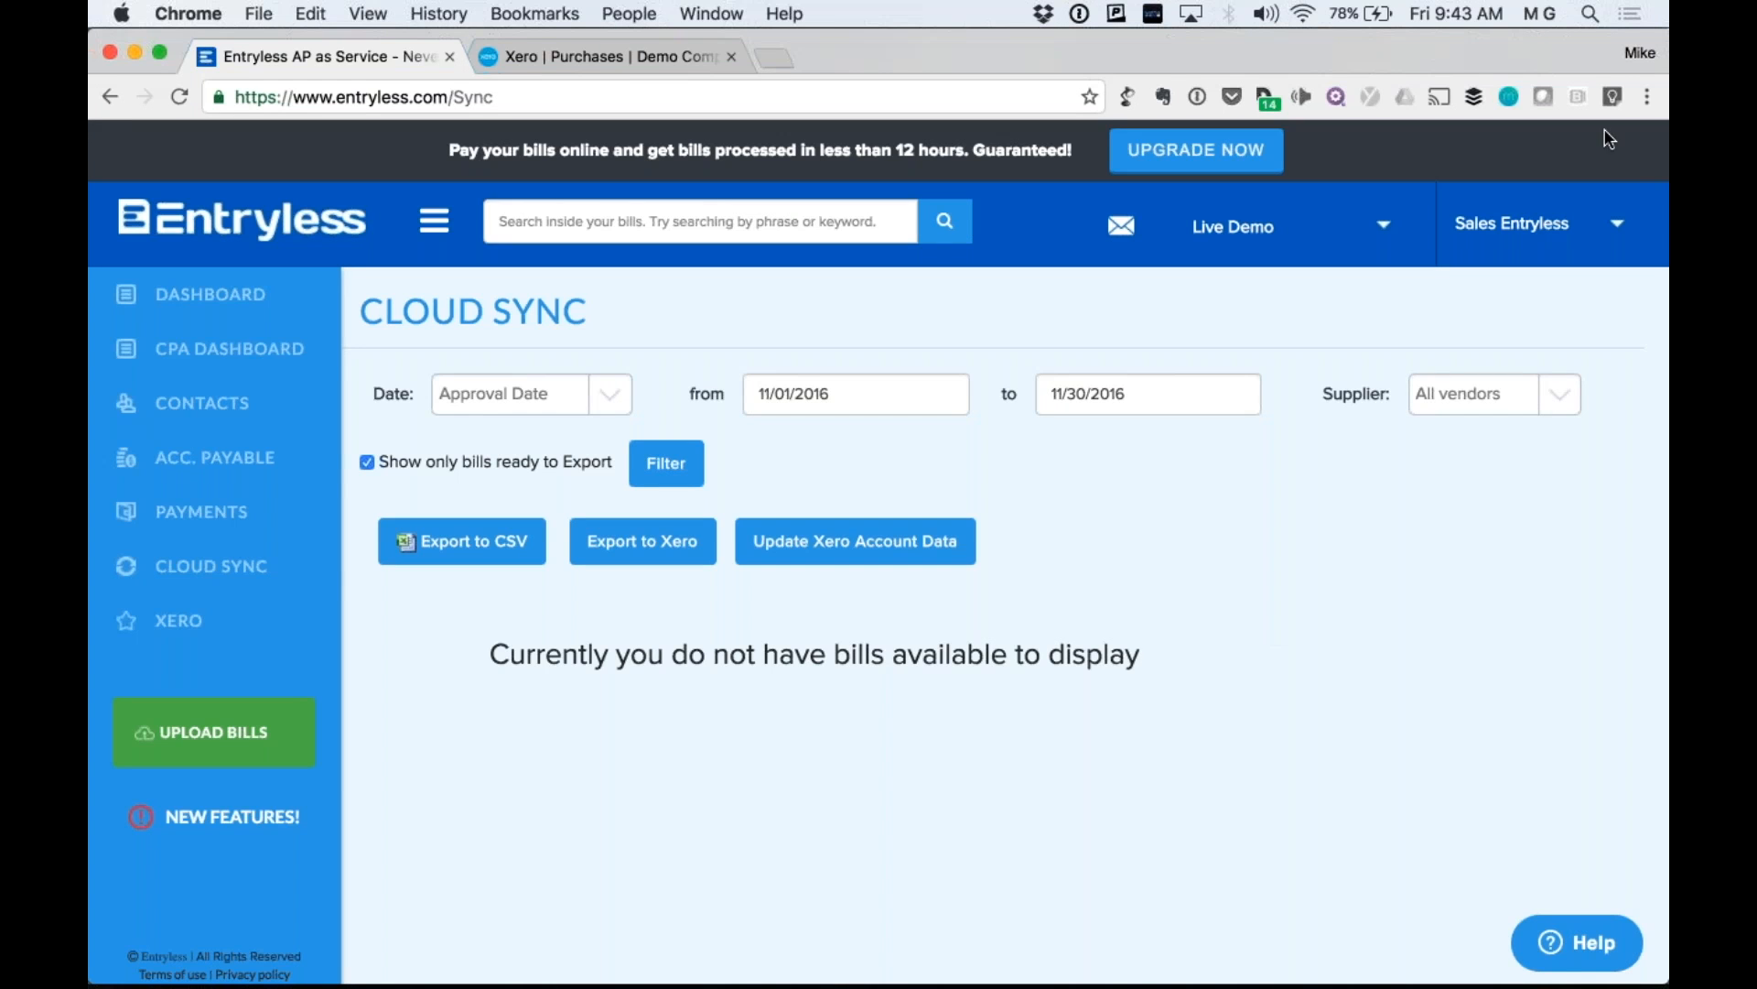
click(1597, 217)
click(1627, 282)
click(1309, 308)
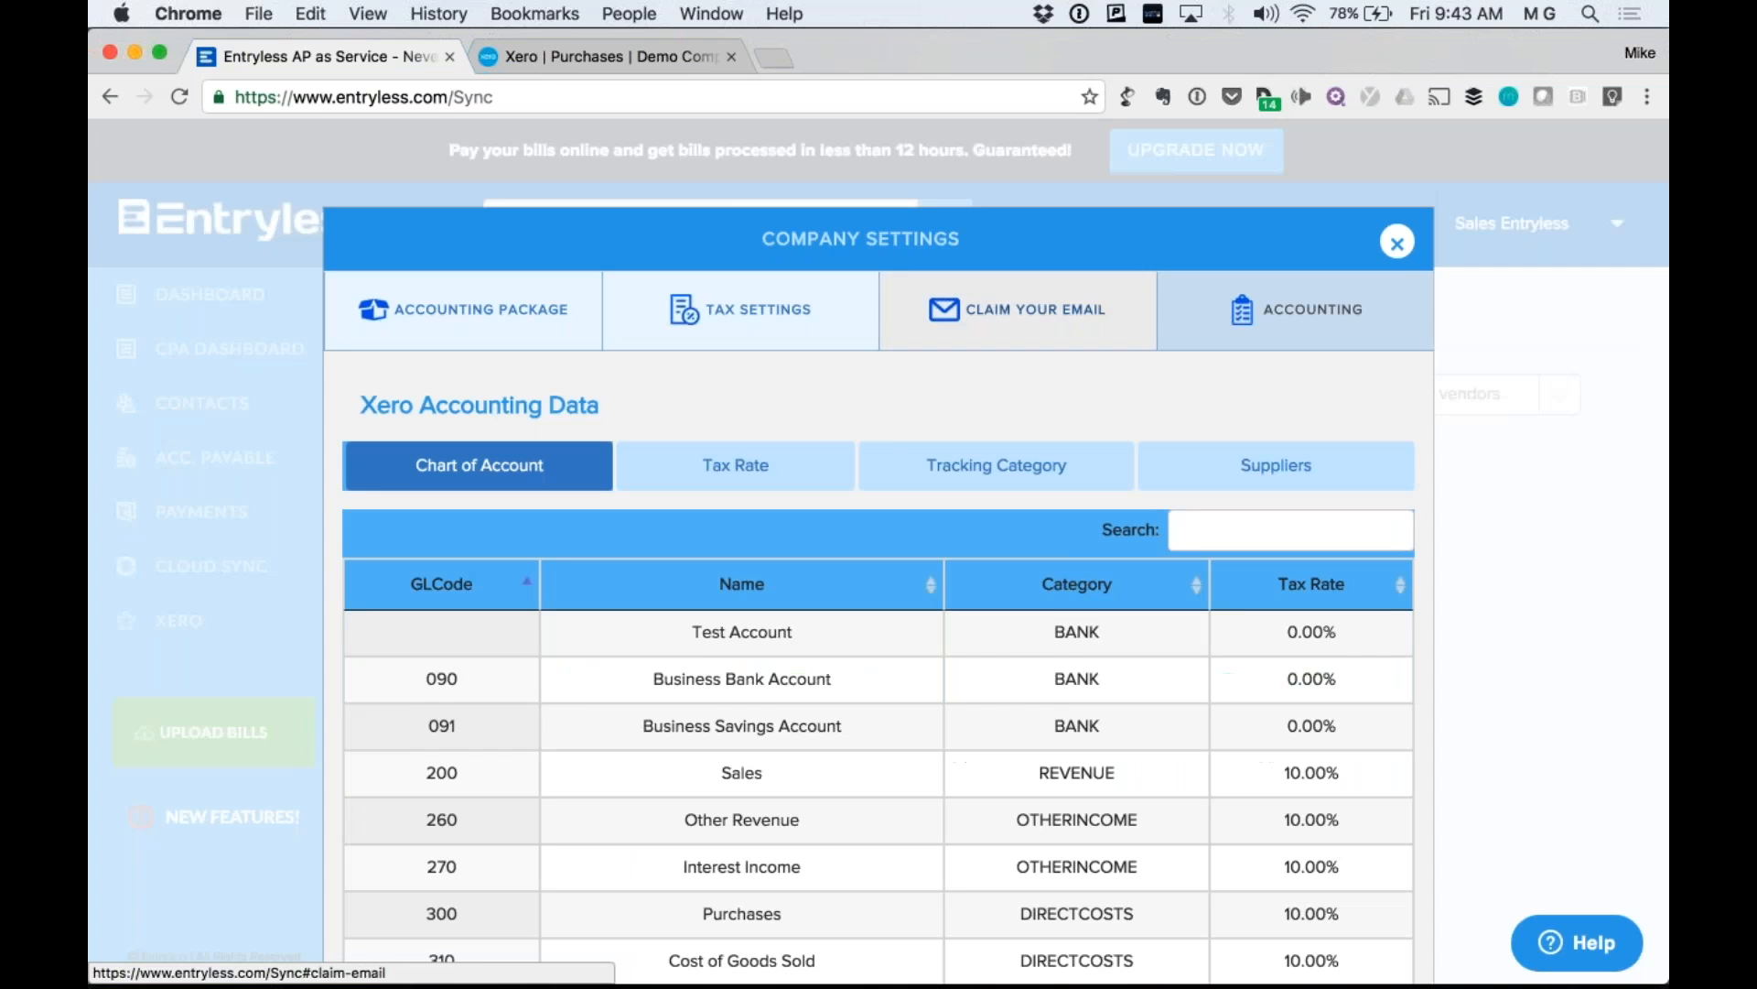
scroll(736, 462, down, 2)
scroll(1493, 496, down, 4)
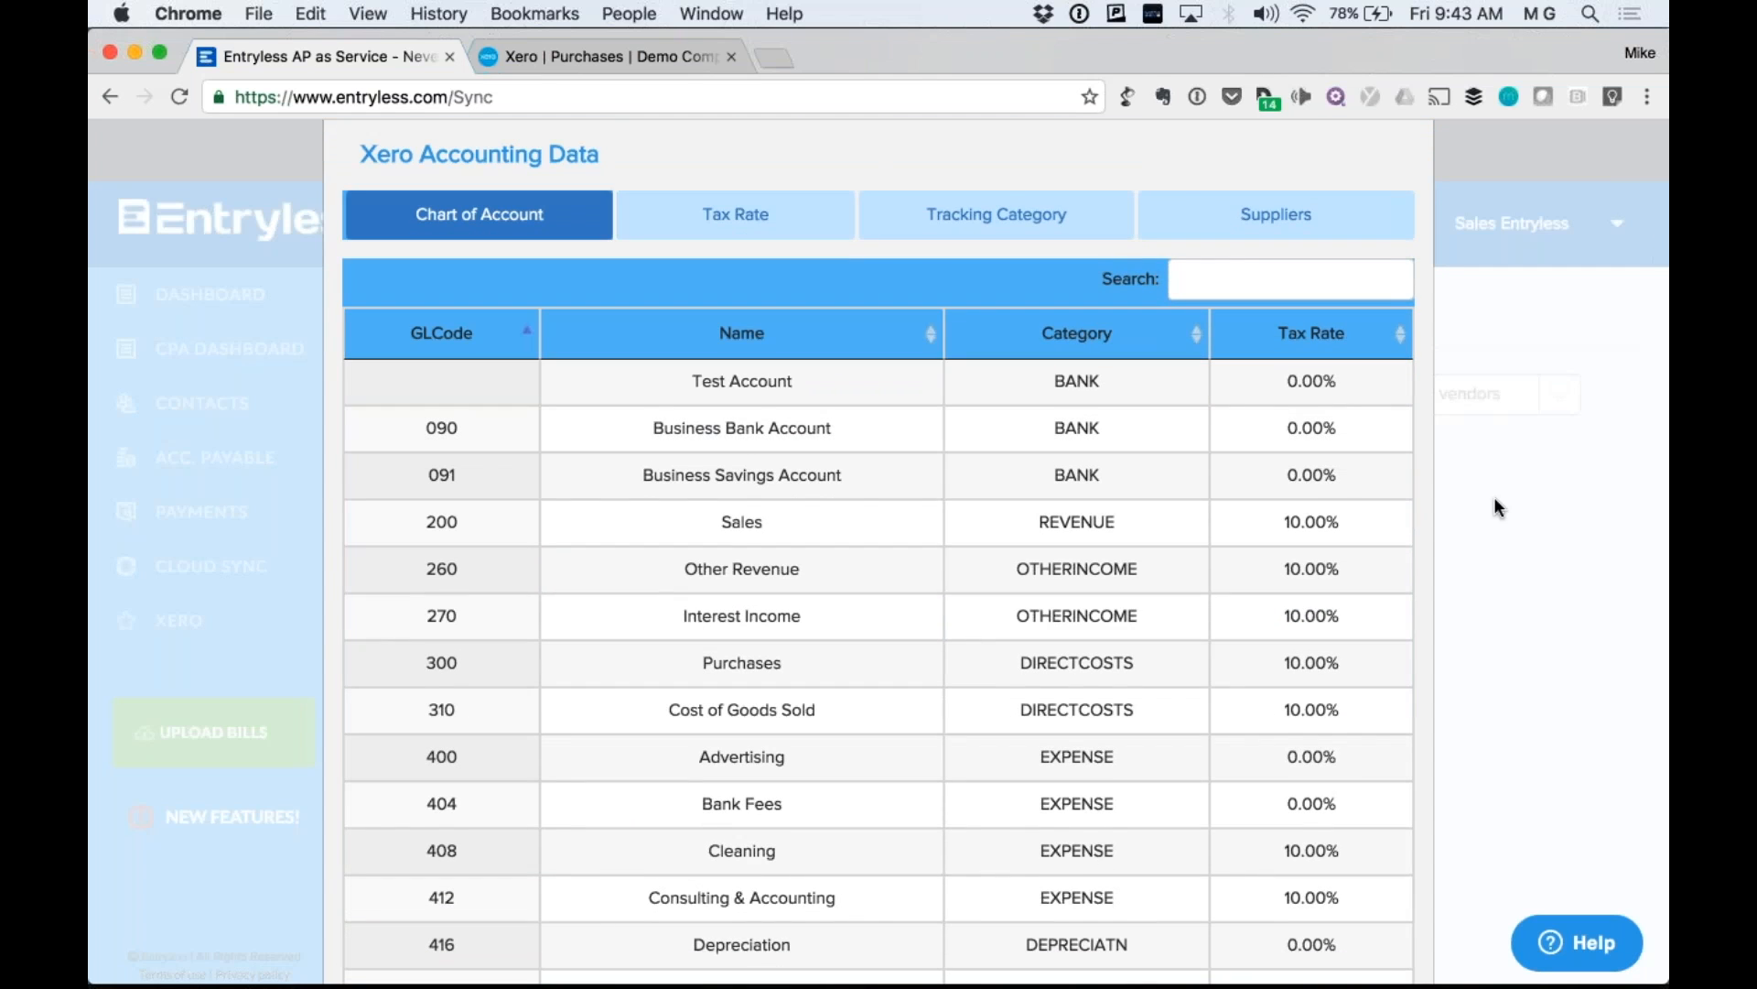
scroll(1494, 496, up, 1)
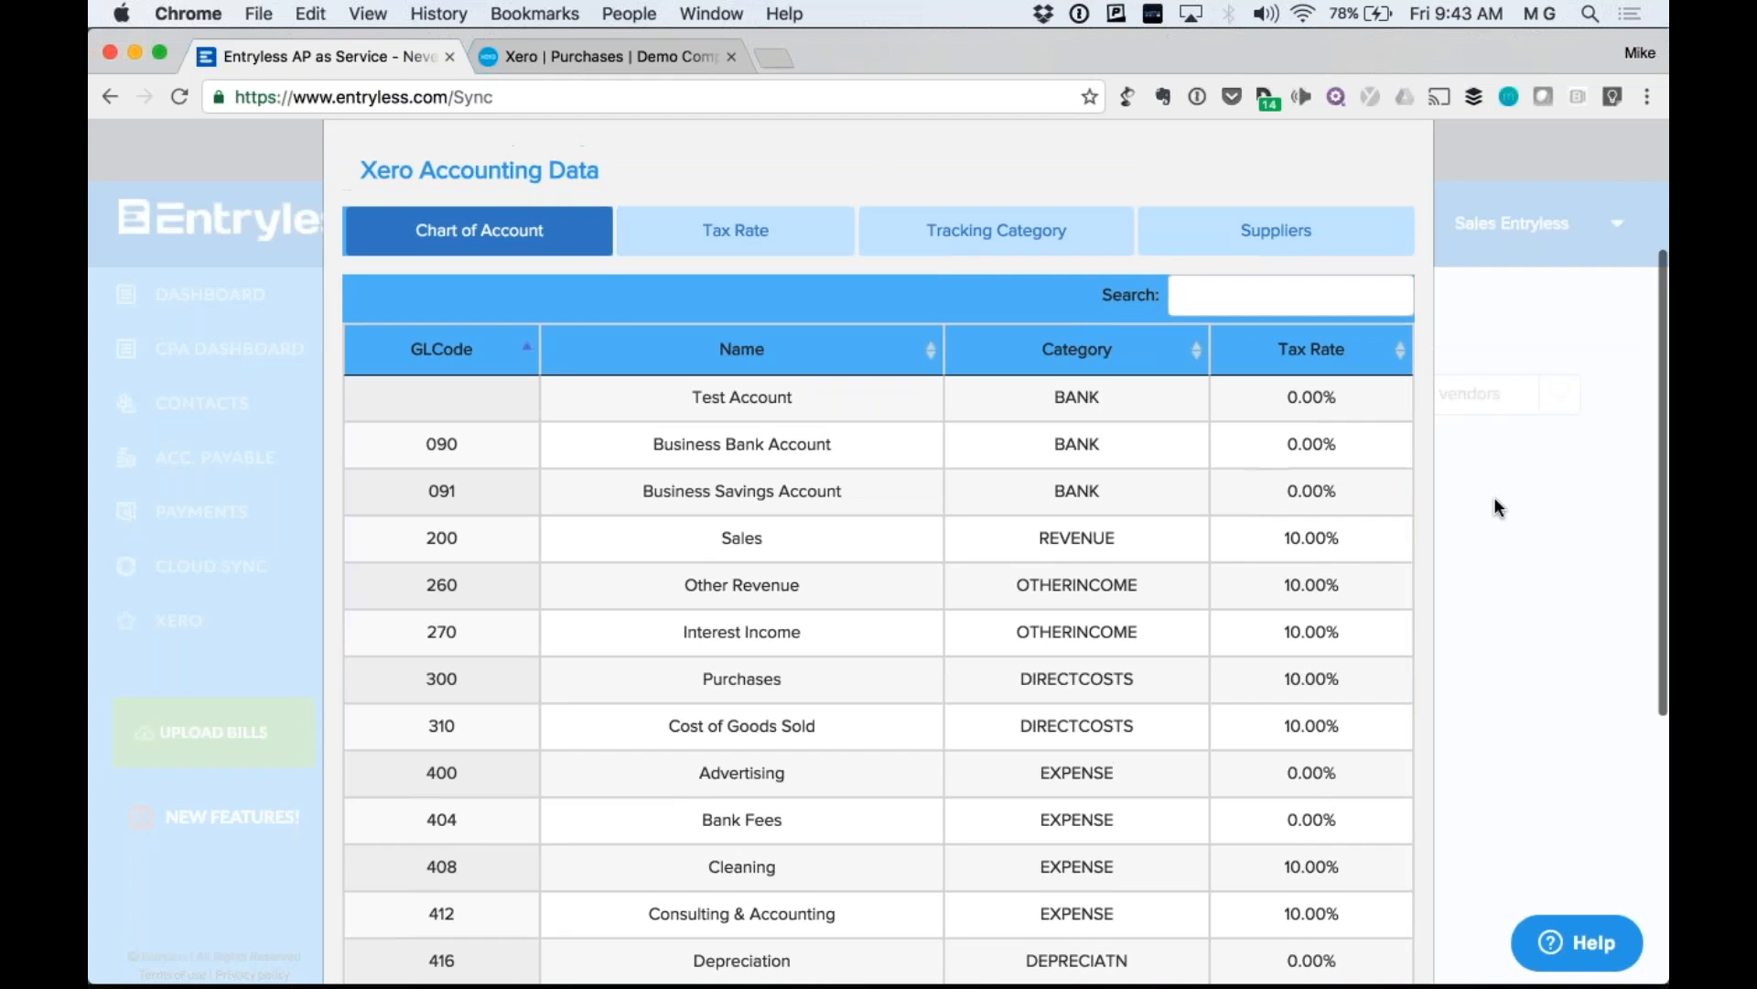
scroll(1495, 501, up, 3)
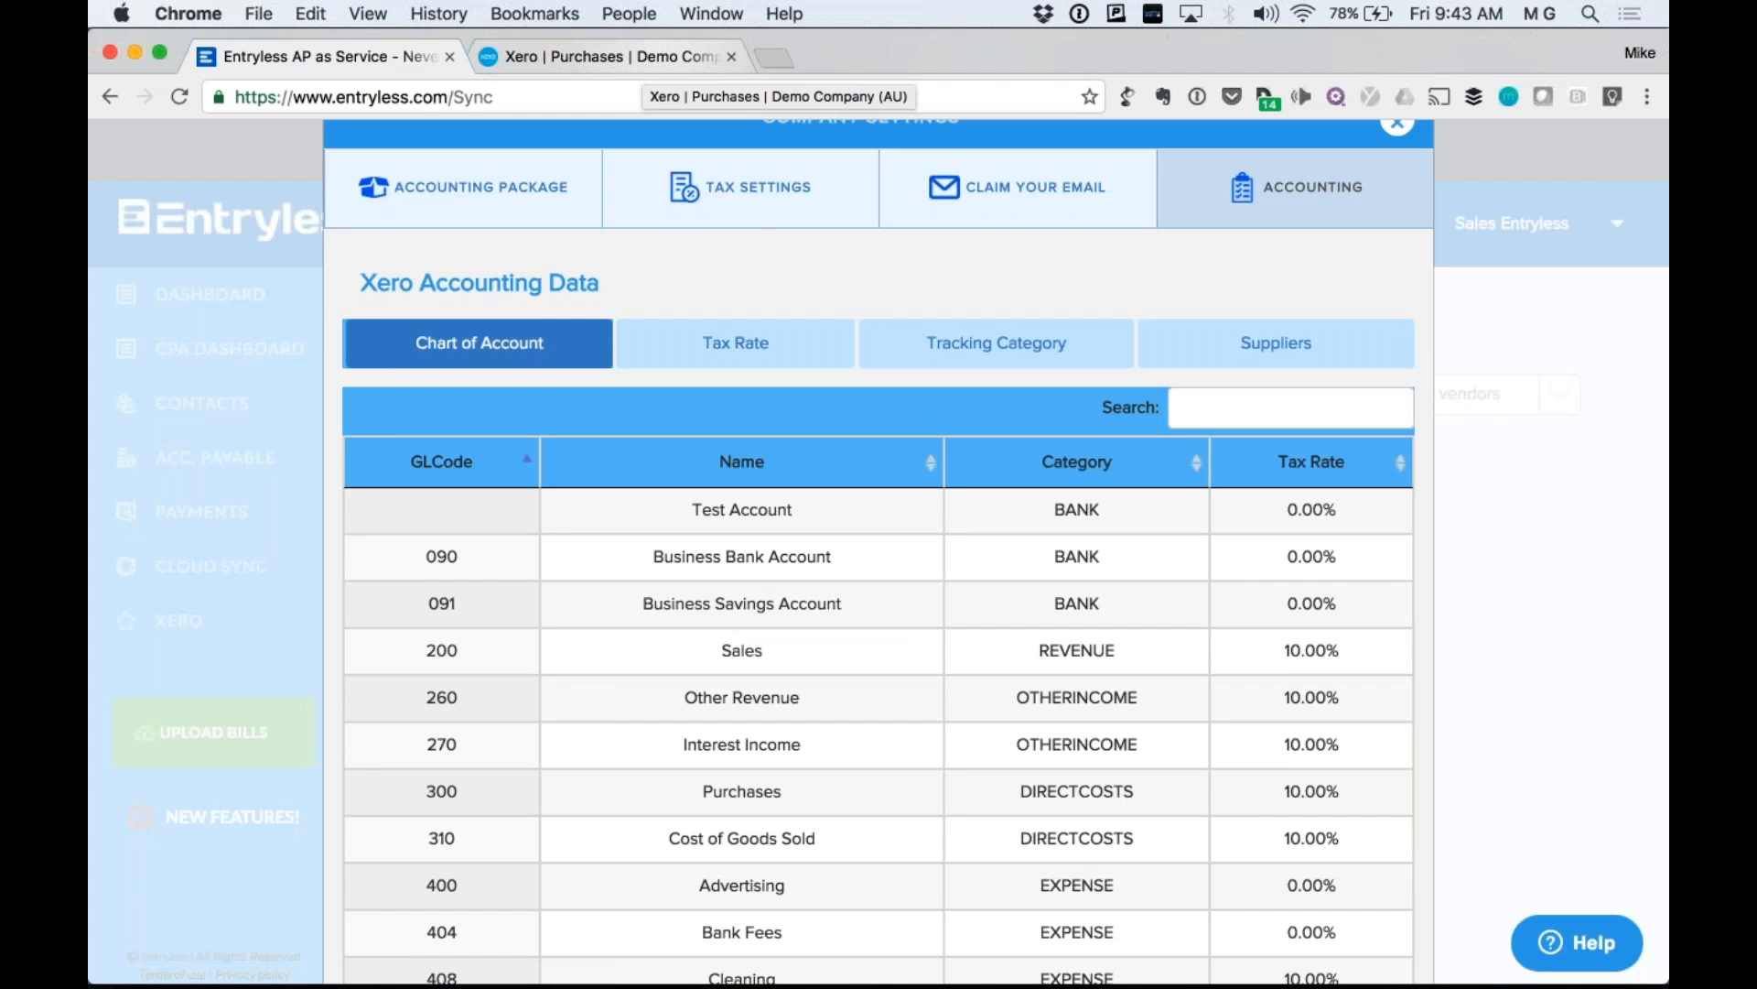
key(Escape)
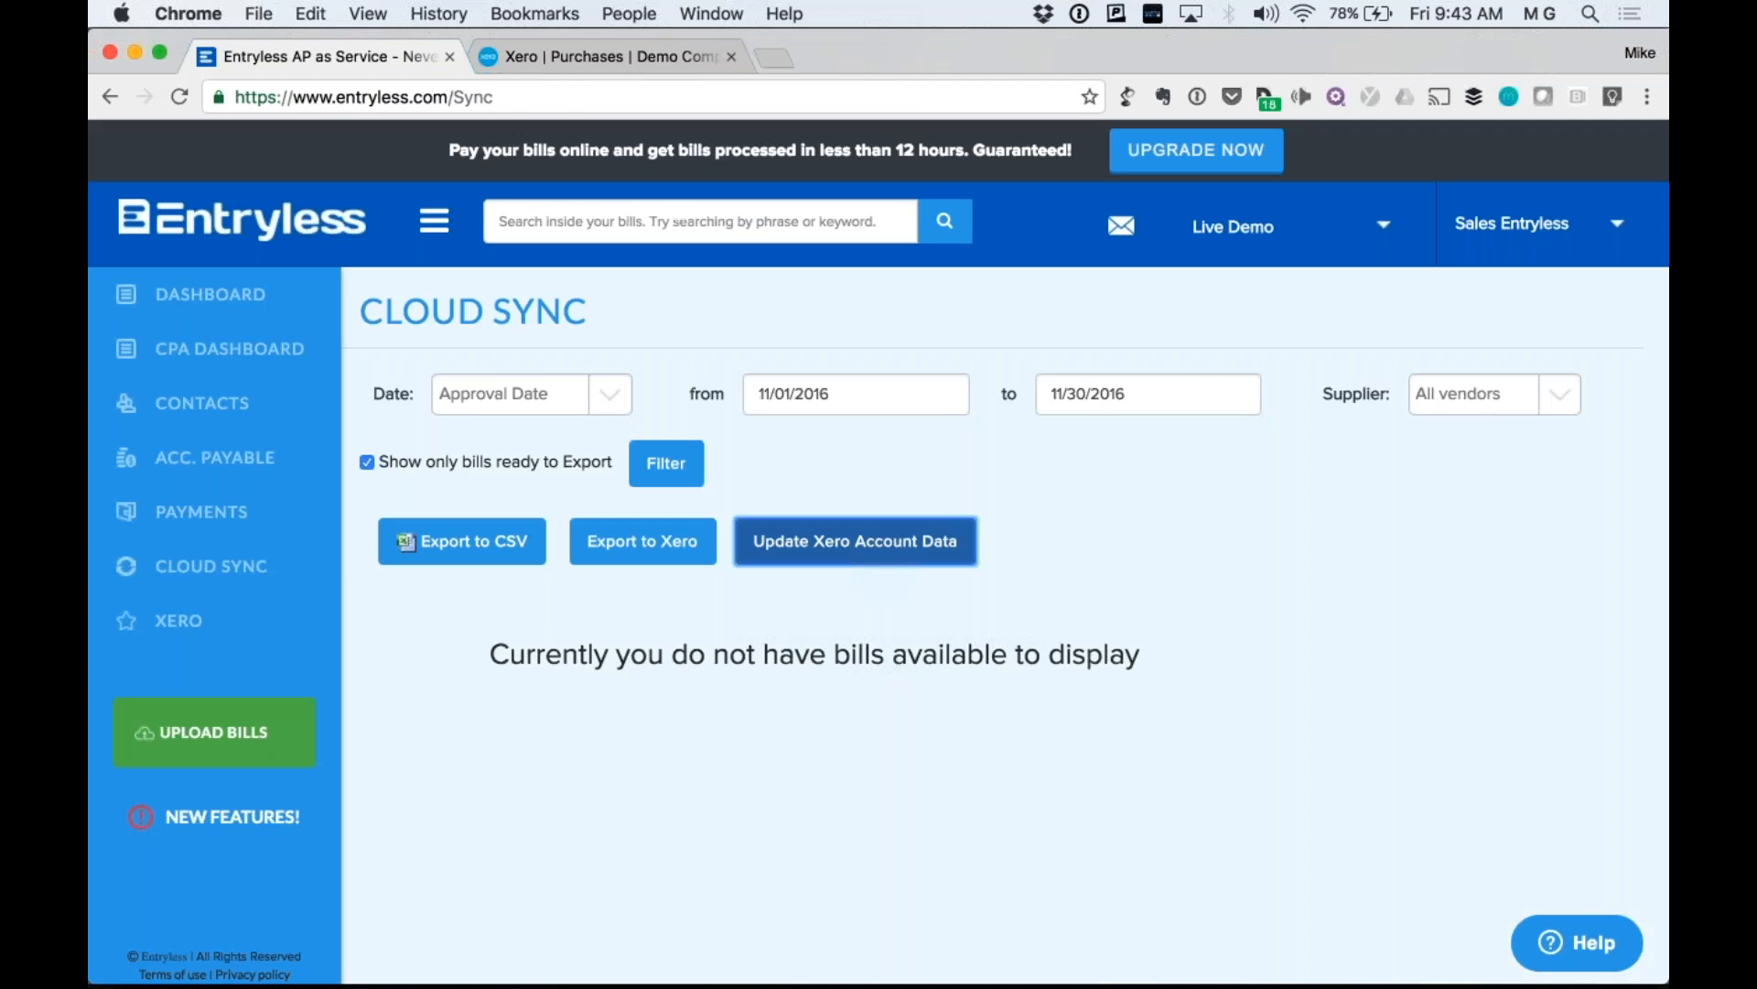
Reopen Company Settings and scroll through the Xero Accounting Data chart of accounts.
click(1535, 238)
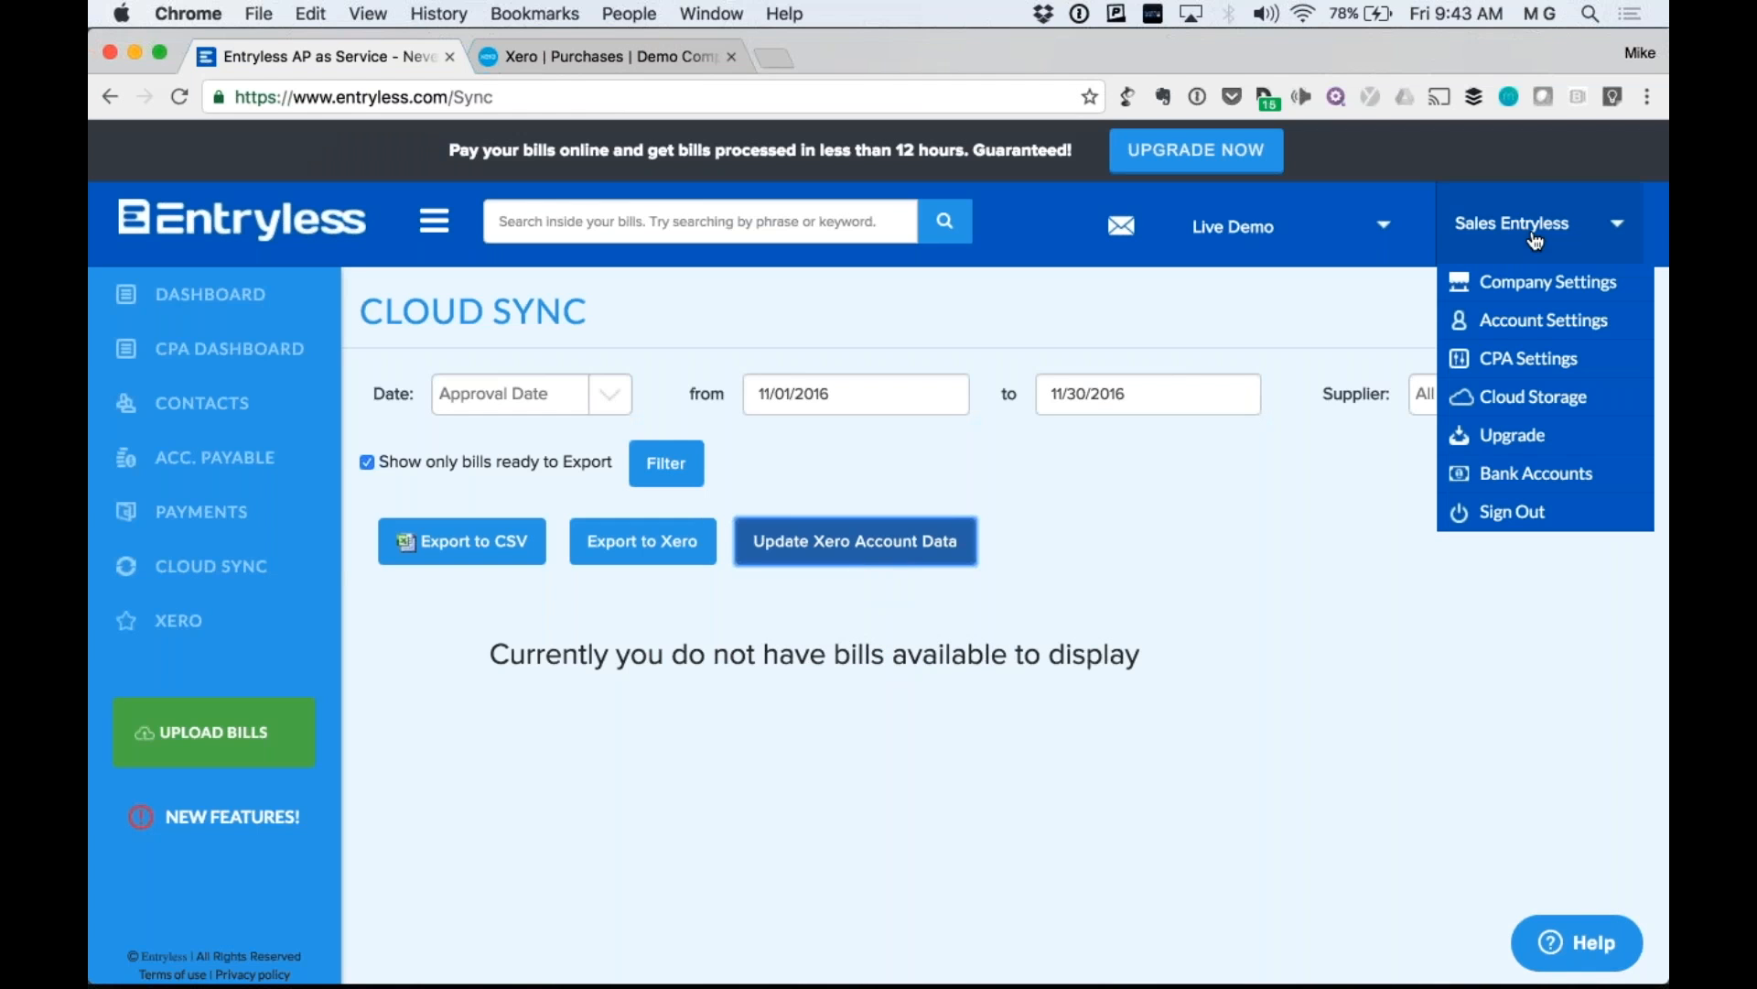
click(1512, 279)
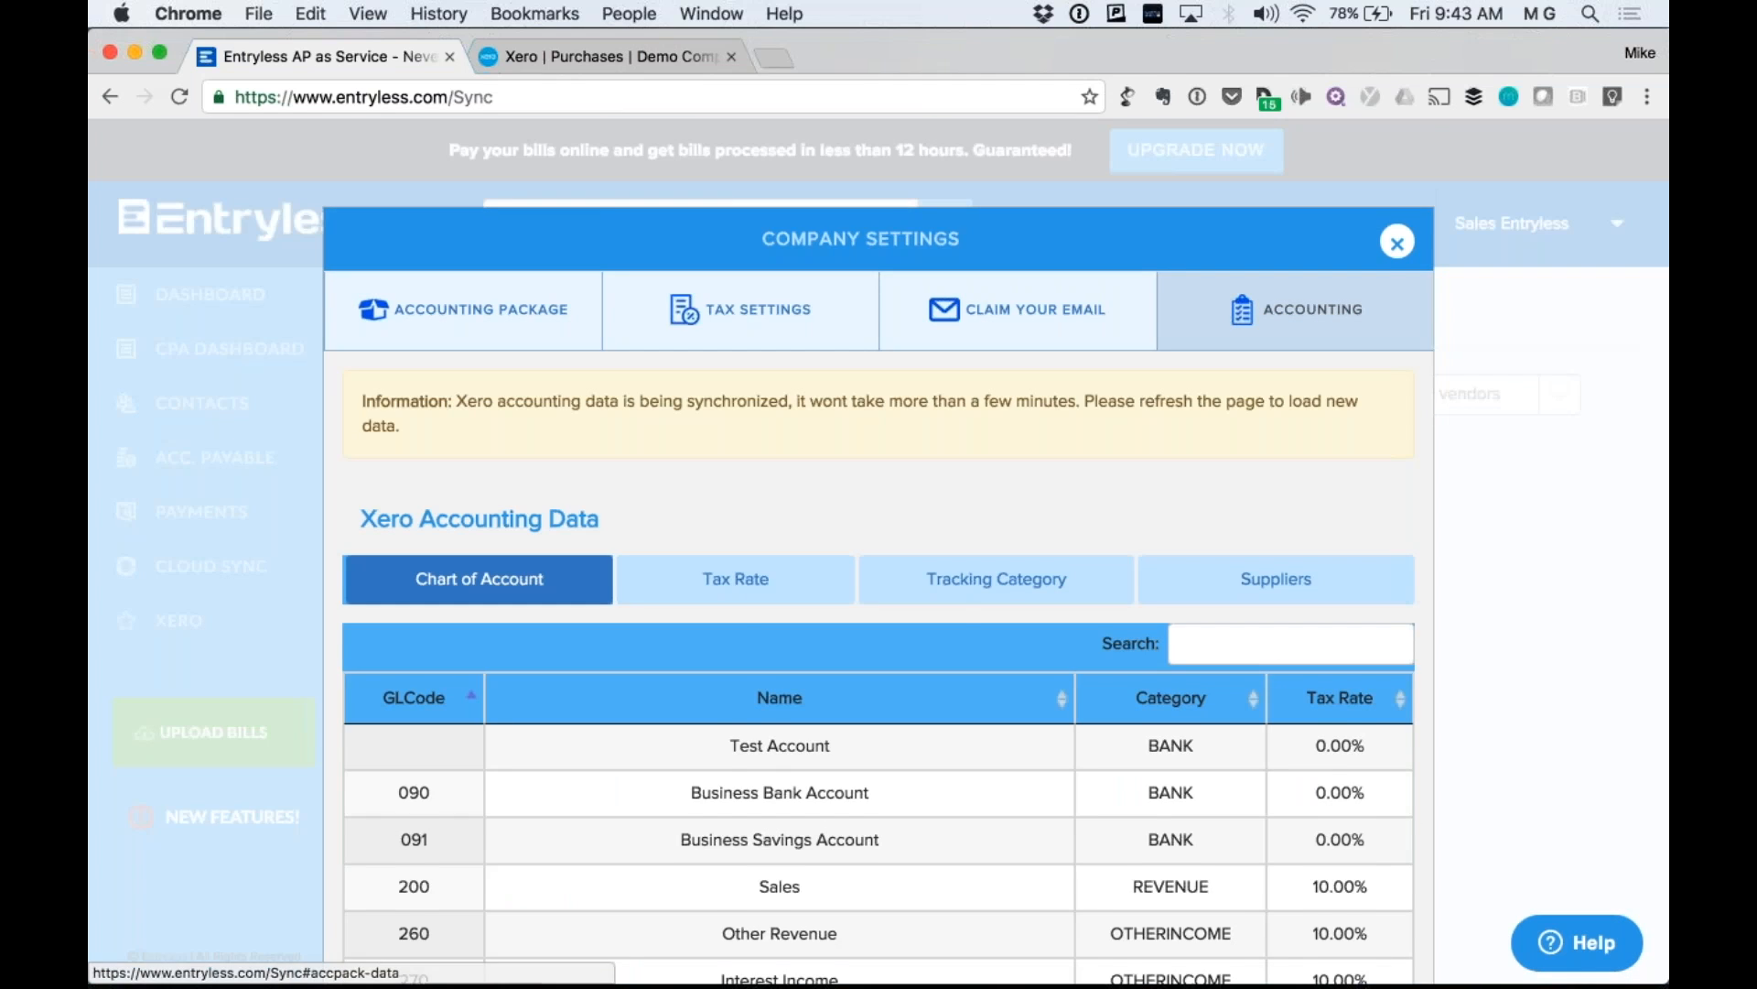
scroll(753, 392, down, 3)
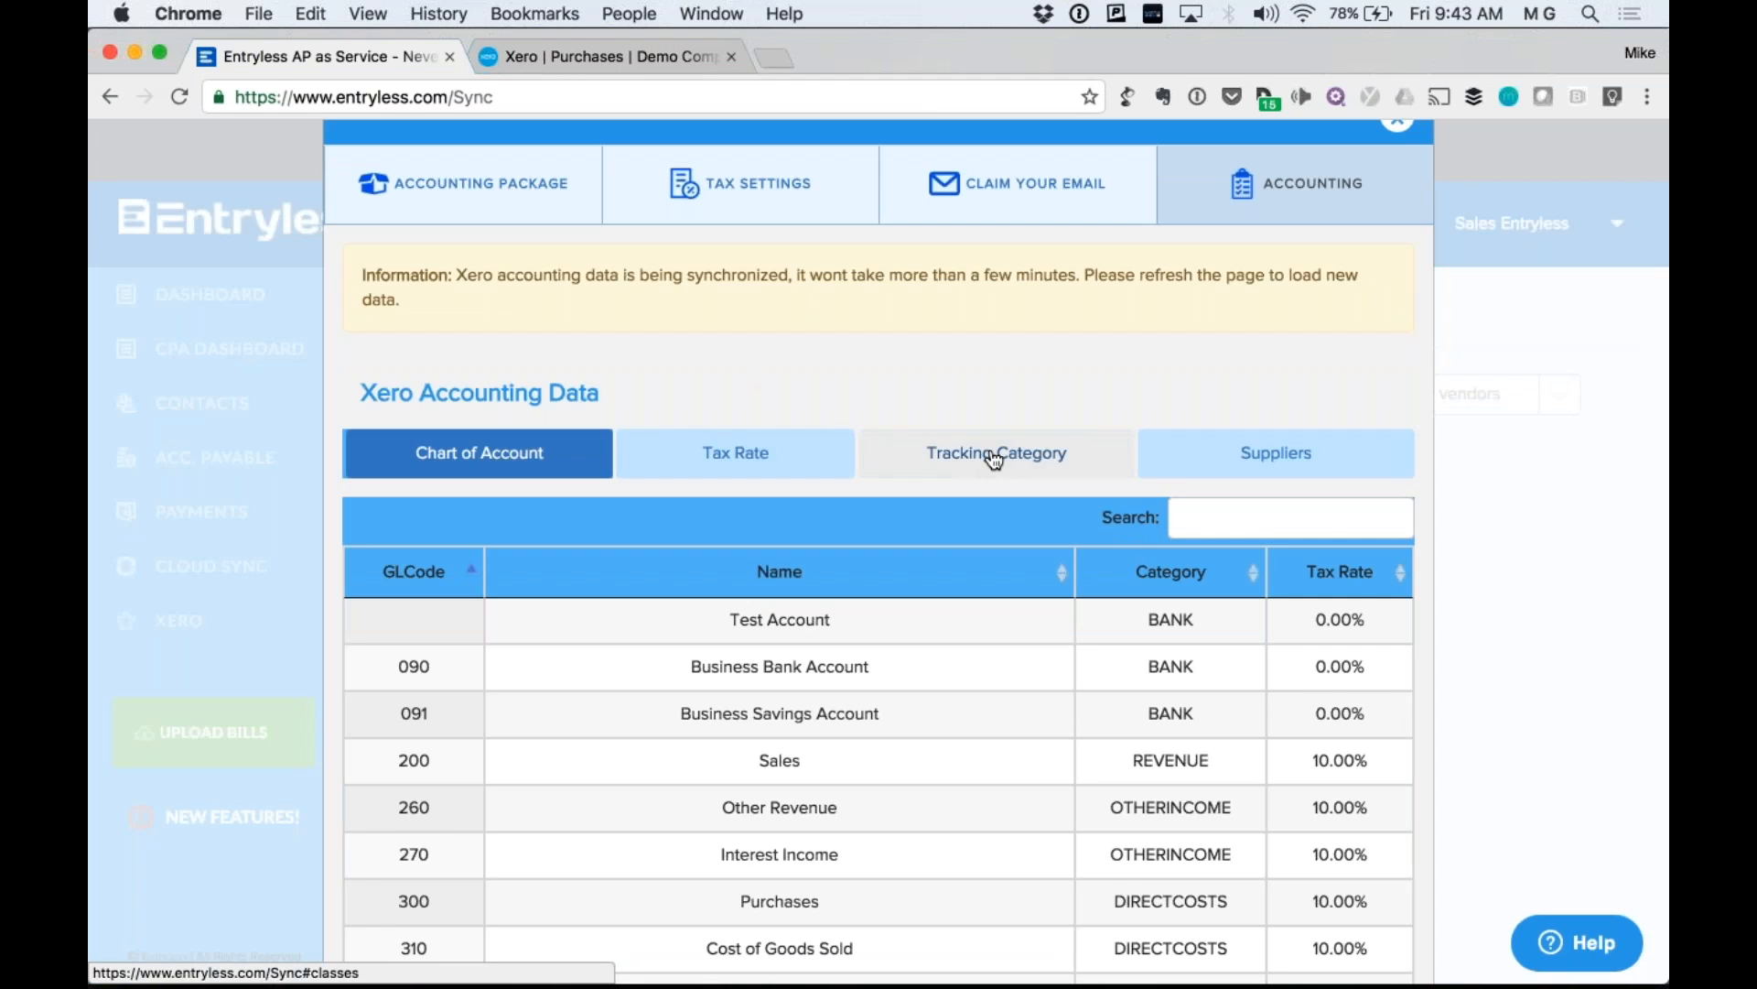
scroll(995, 461, down, 1)
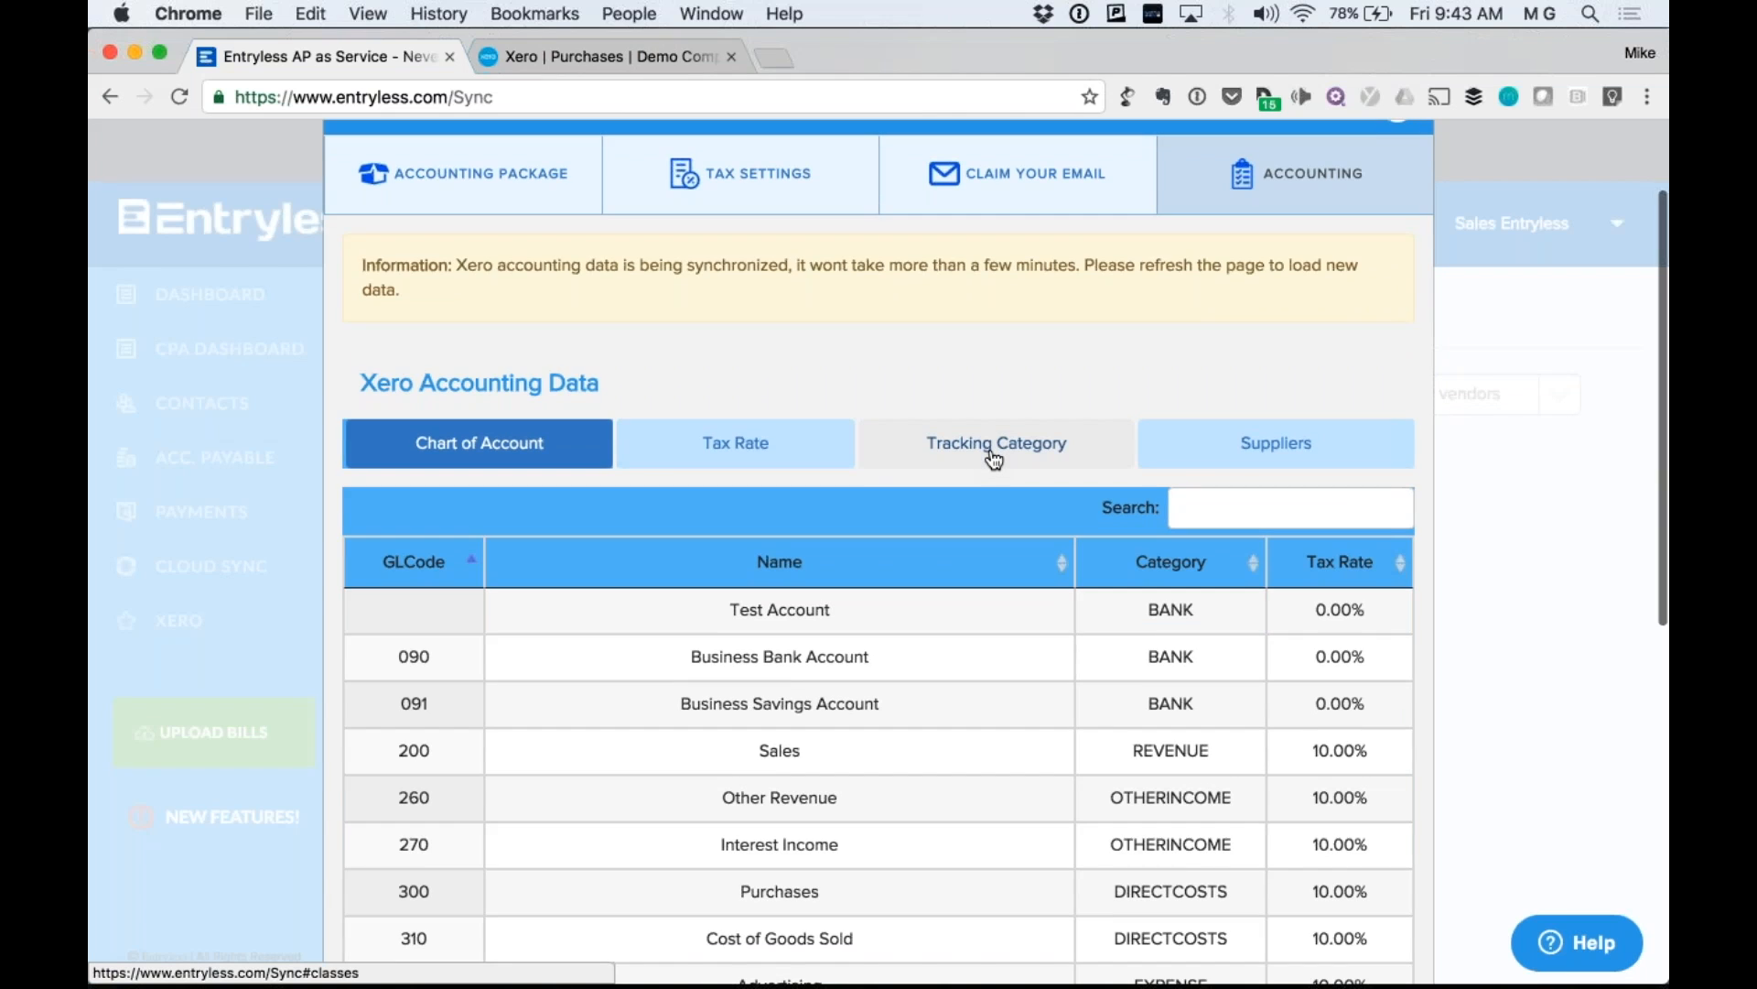
scroll(995, 460, down, 3)
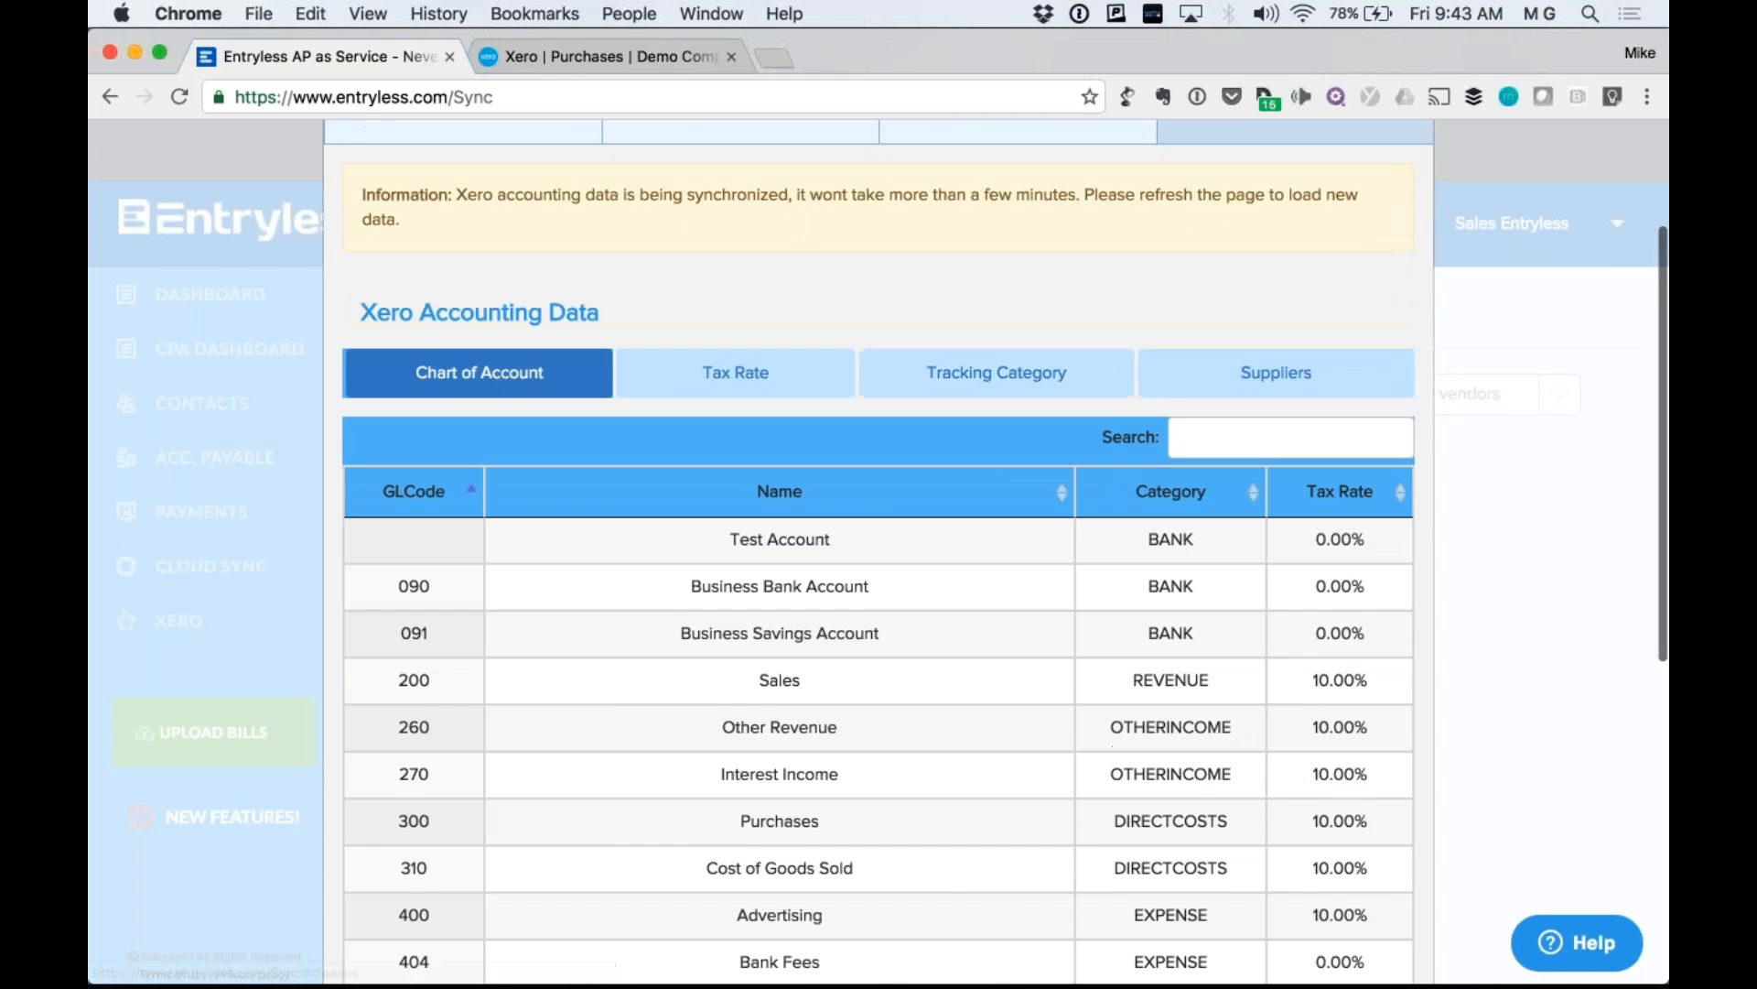
scroll(878, 549, down, 1)
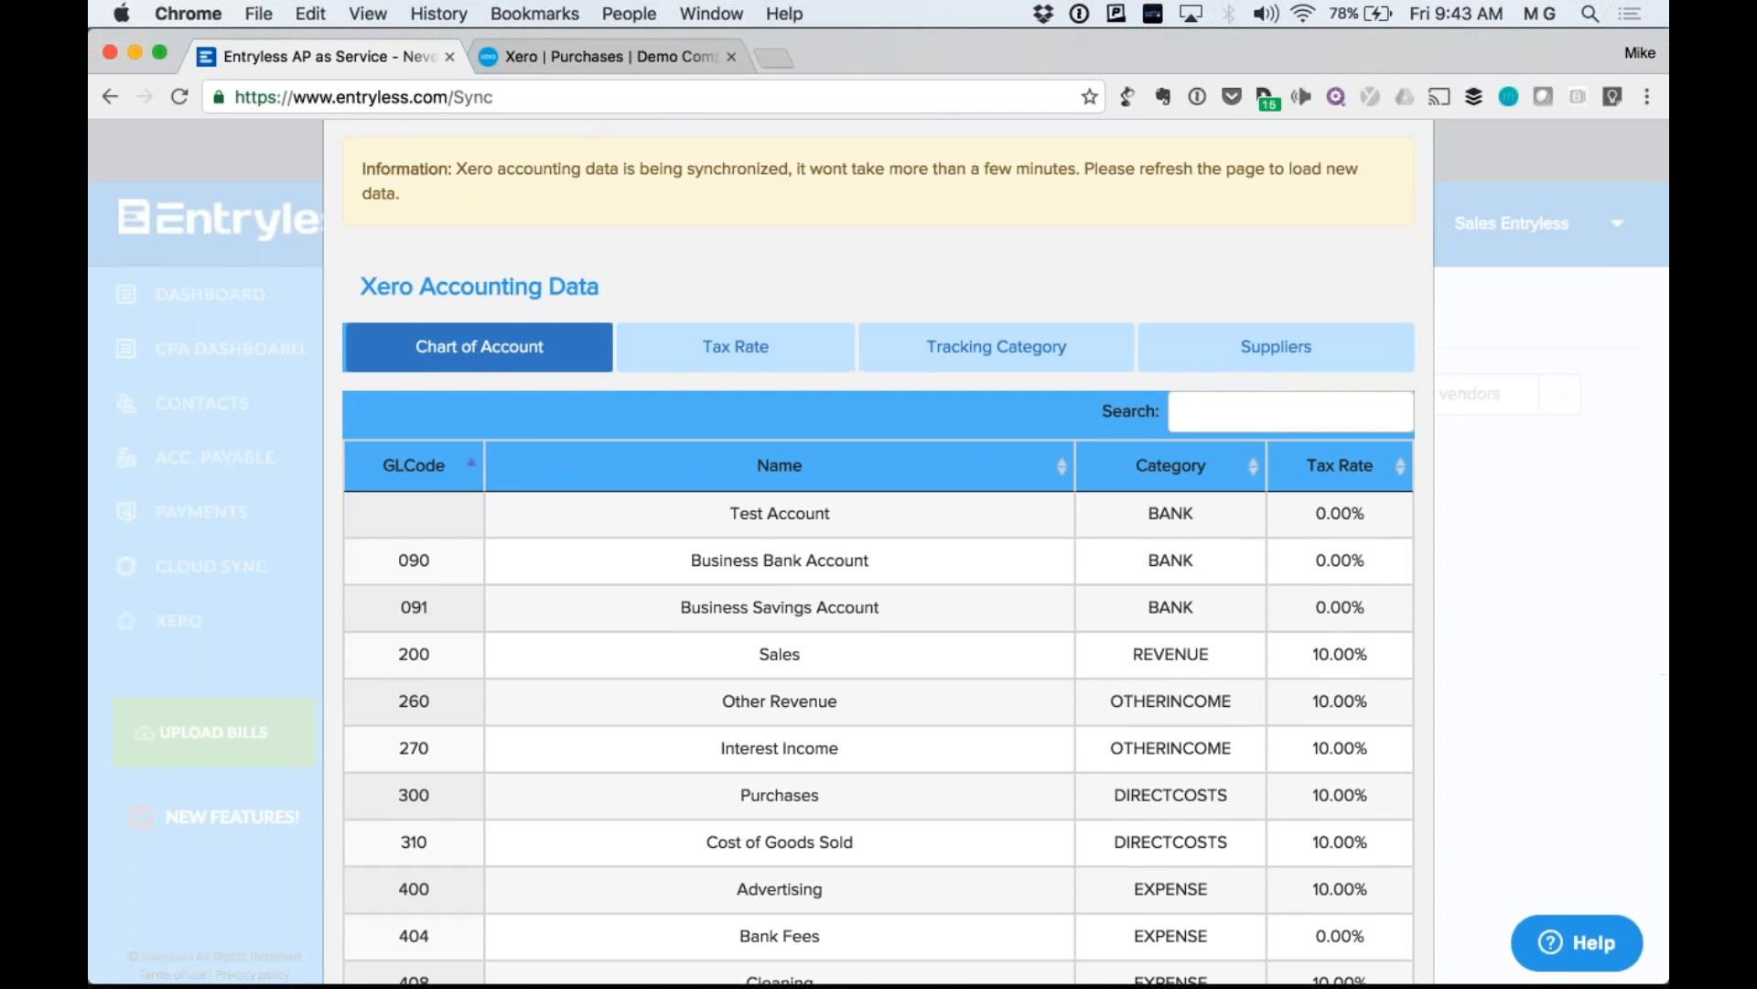
Go to the chart of accounts in Xero's settings.
click(602, 55)
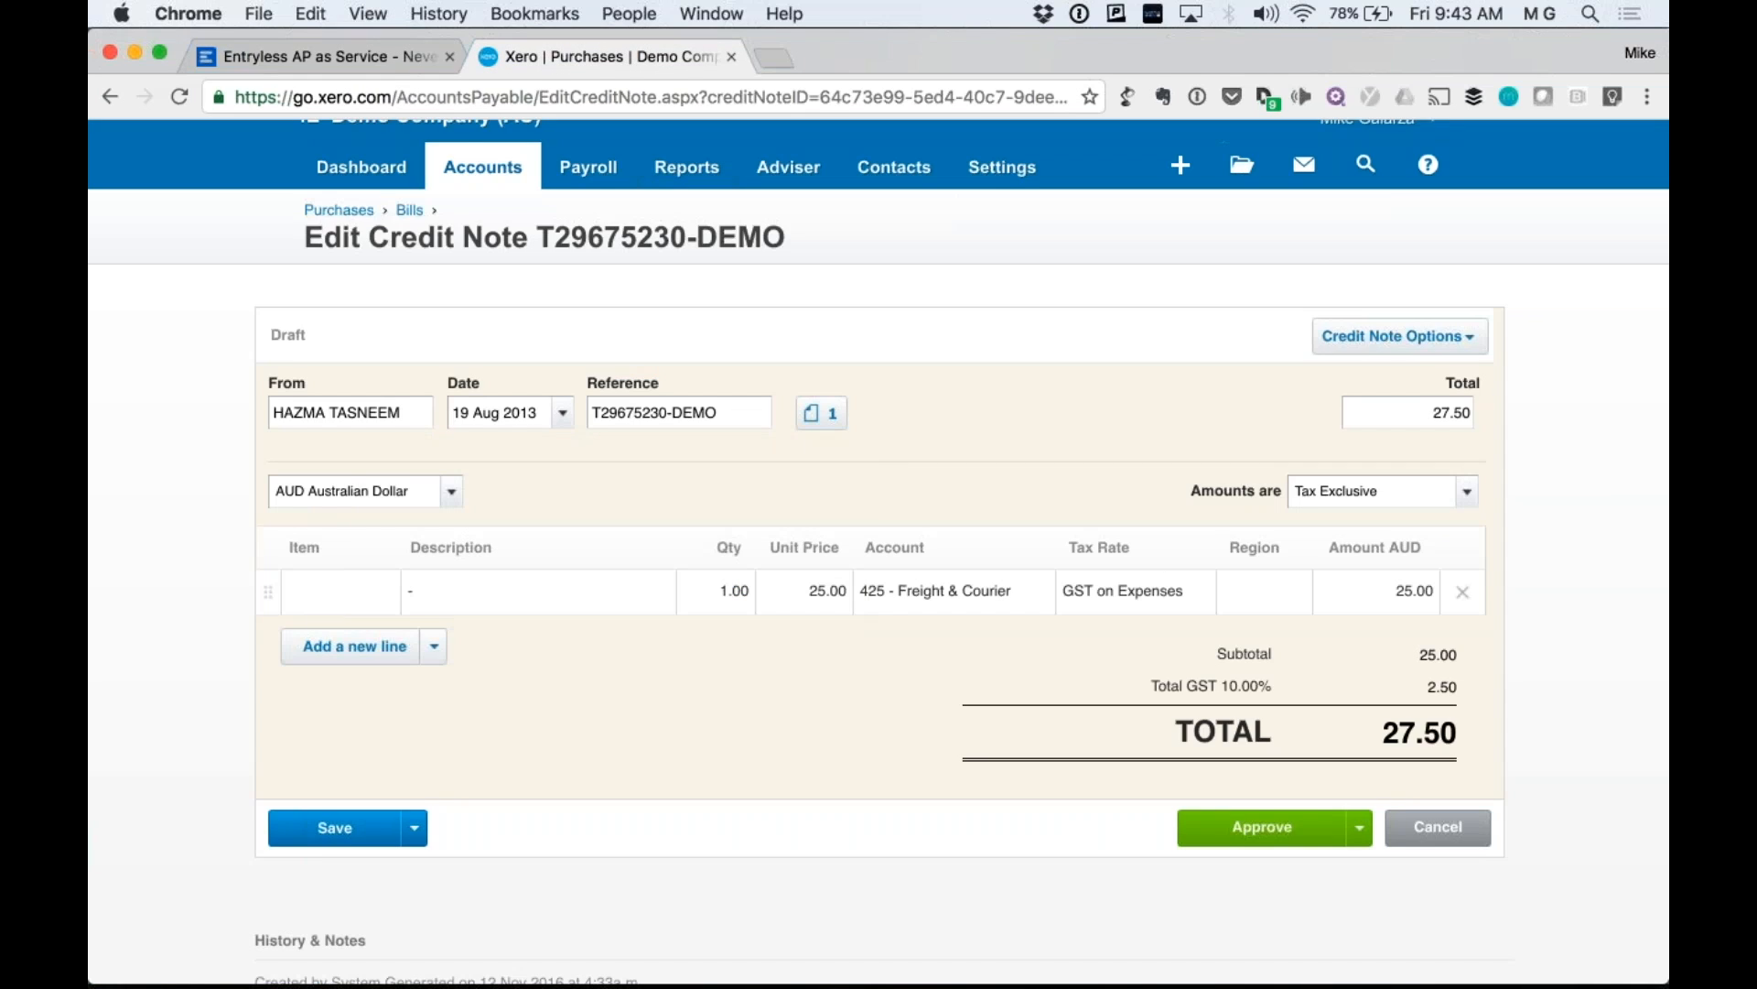
click(994, 174)
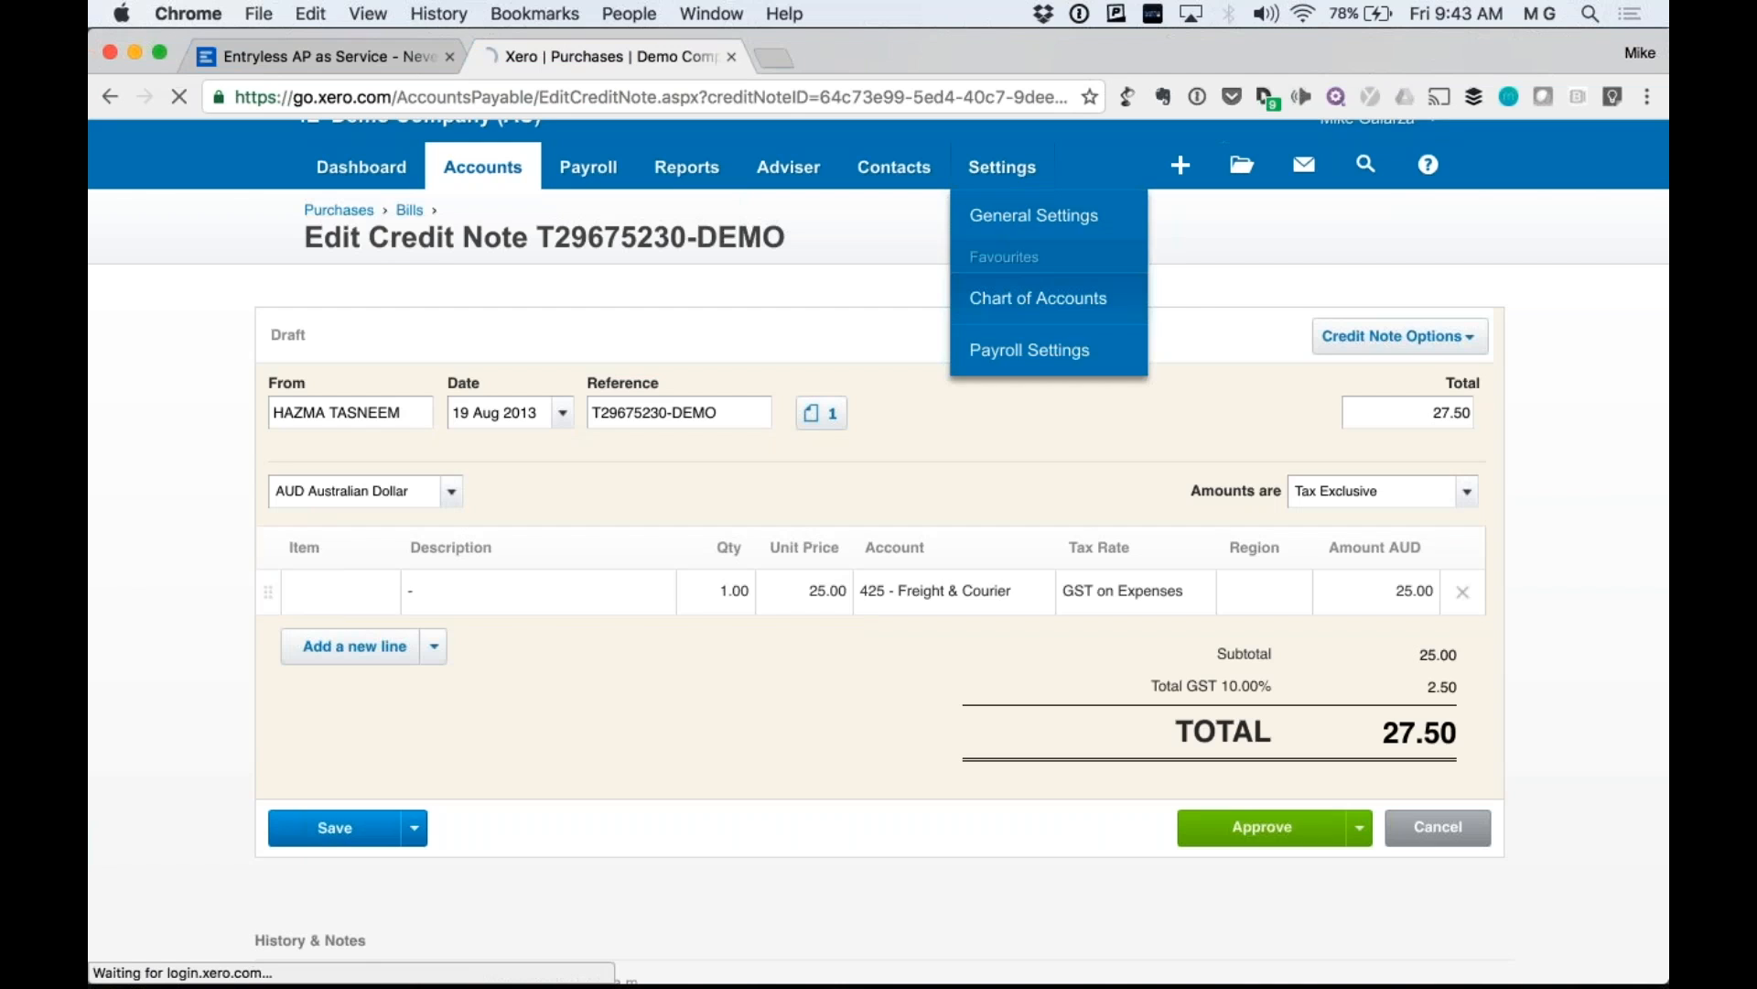
click(1038, 298)
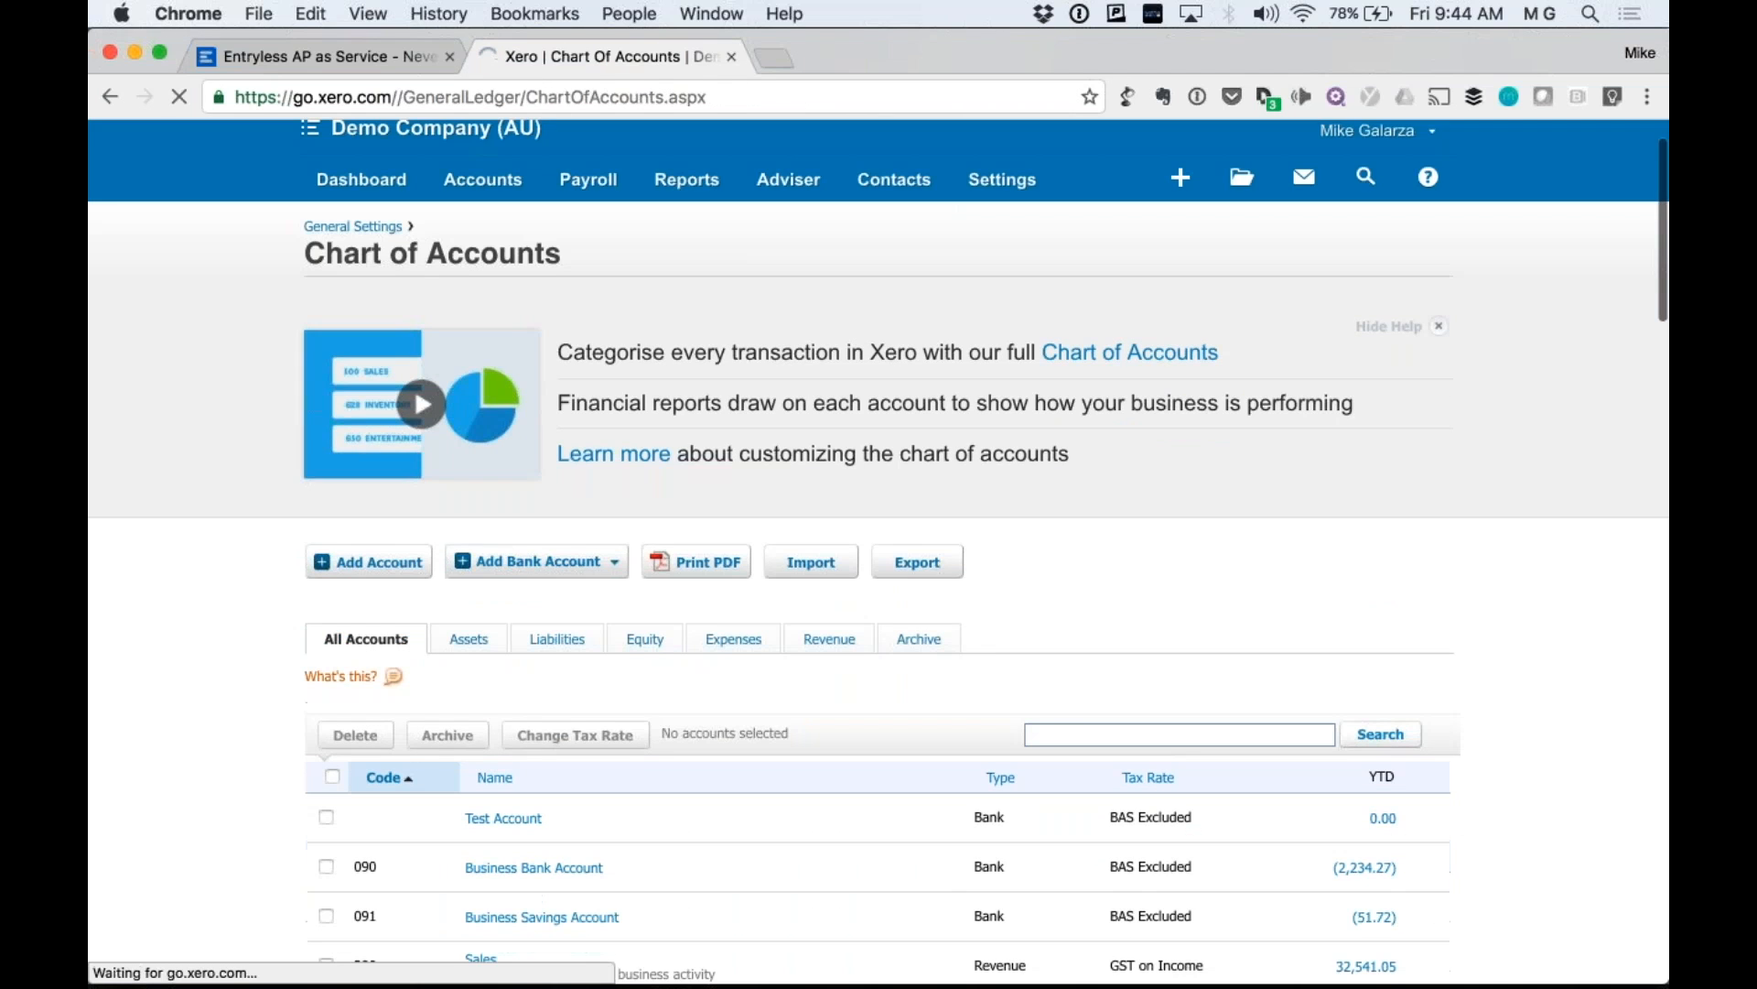
Create Expense account code 5000 named EXPENSES, then return to Entryless.
click(370, 562)
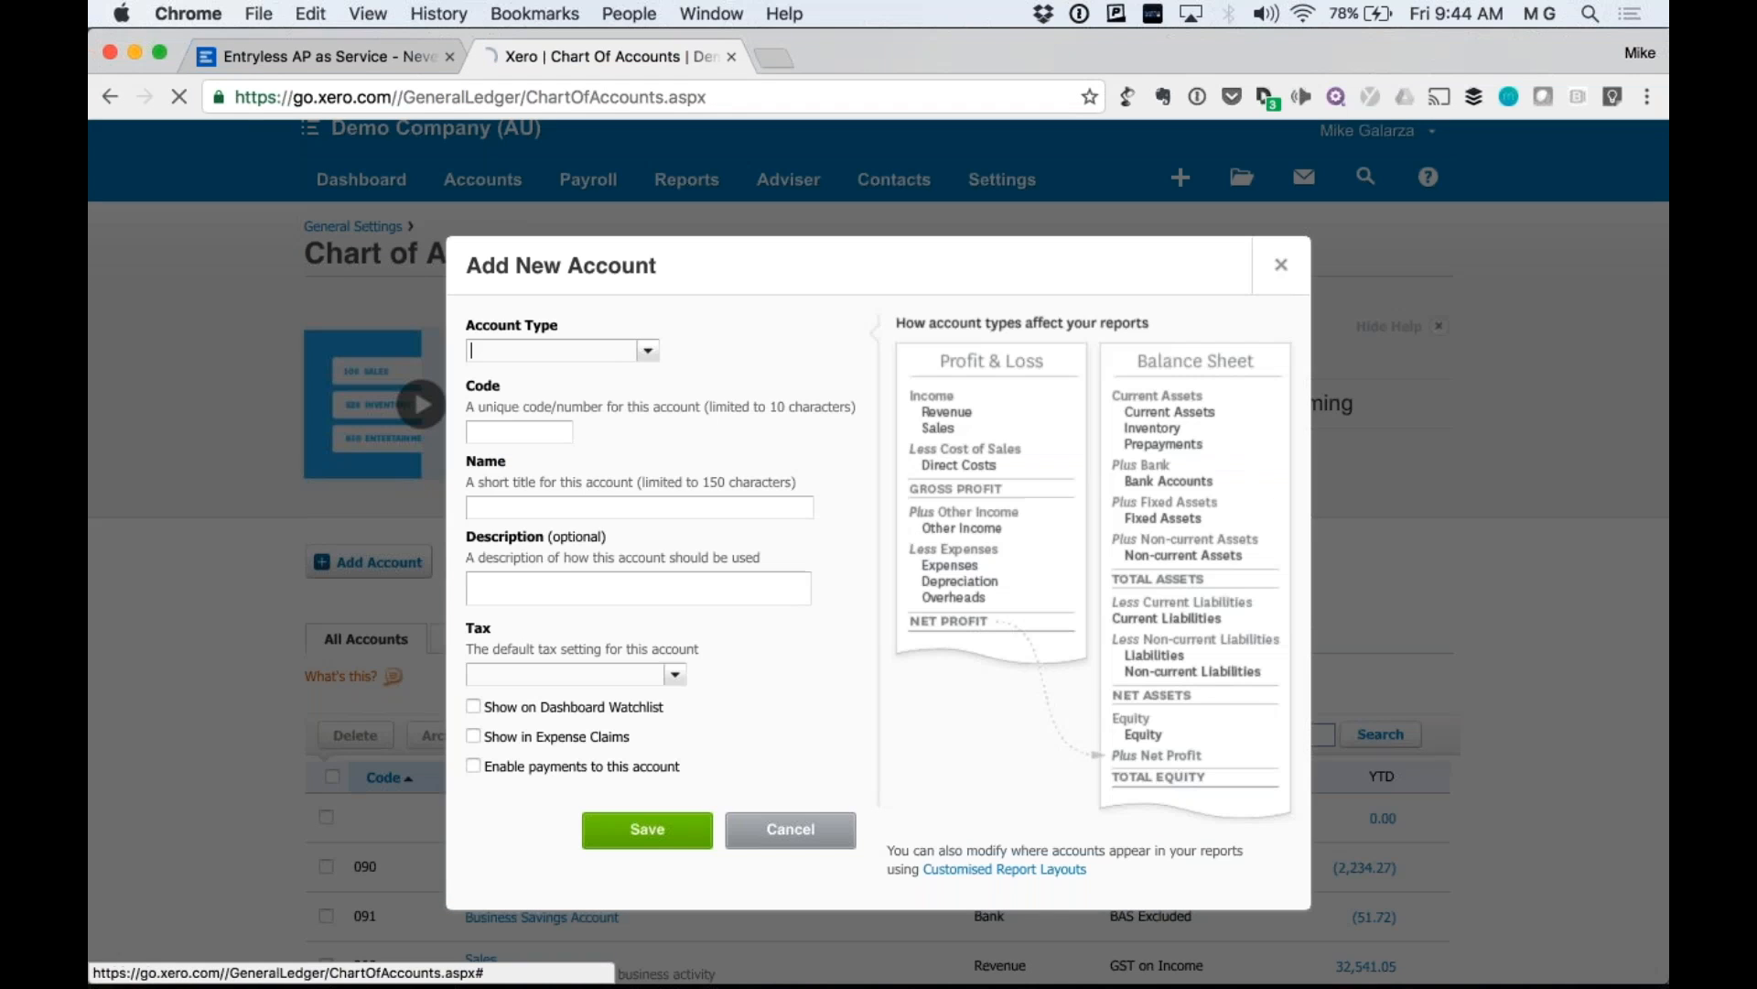
click(648, 350)
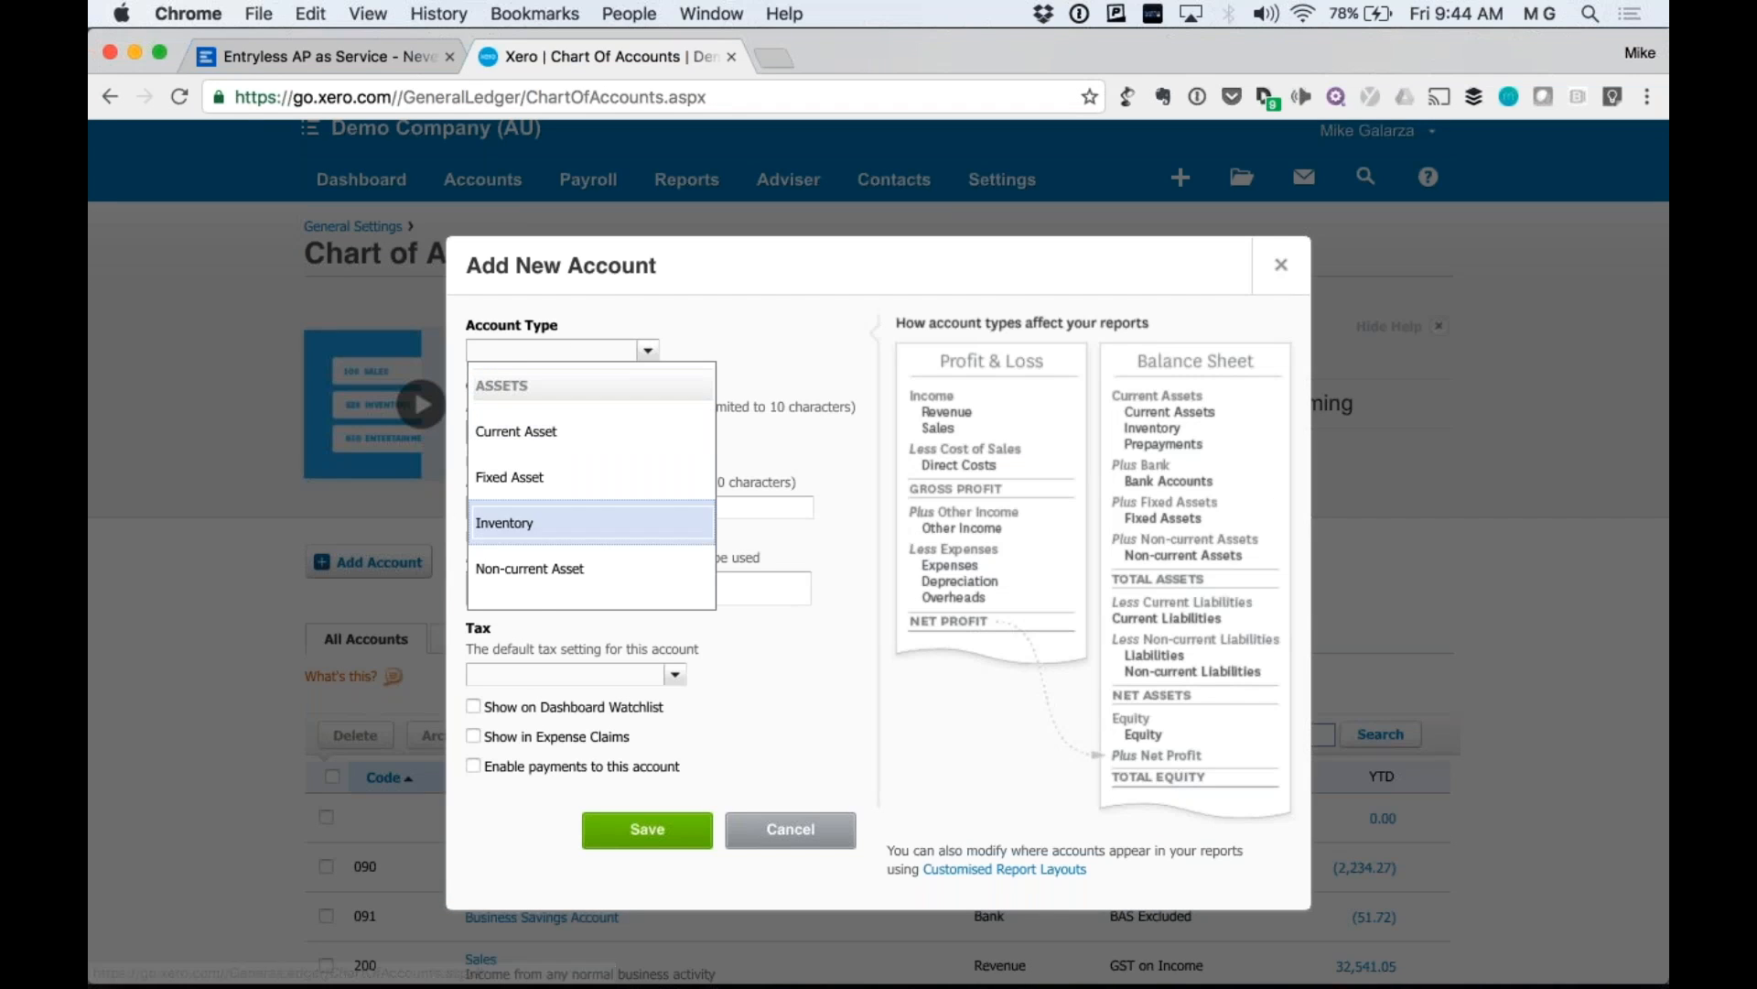
scroll(576, 578, down, 5)
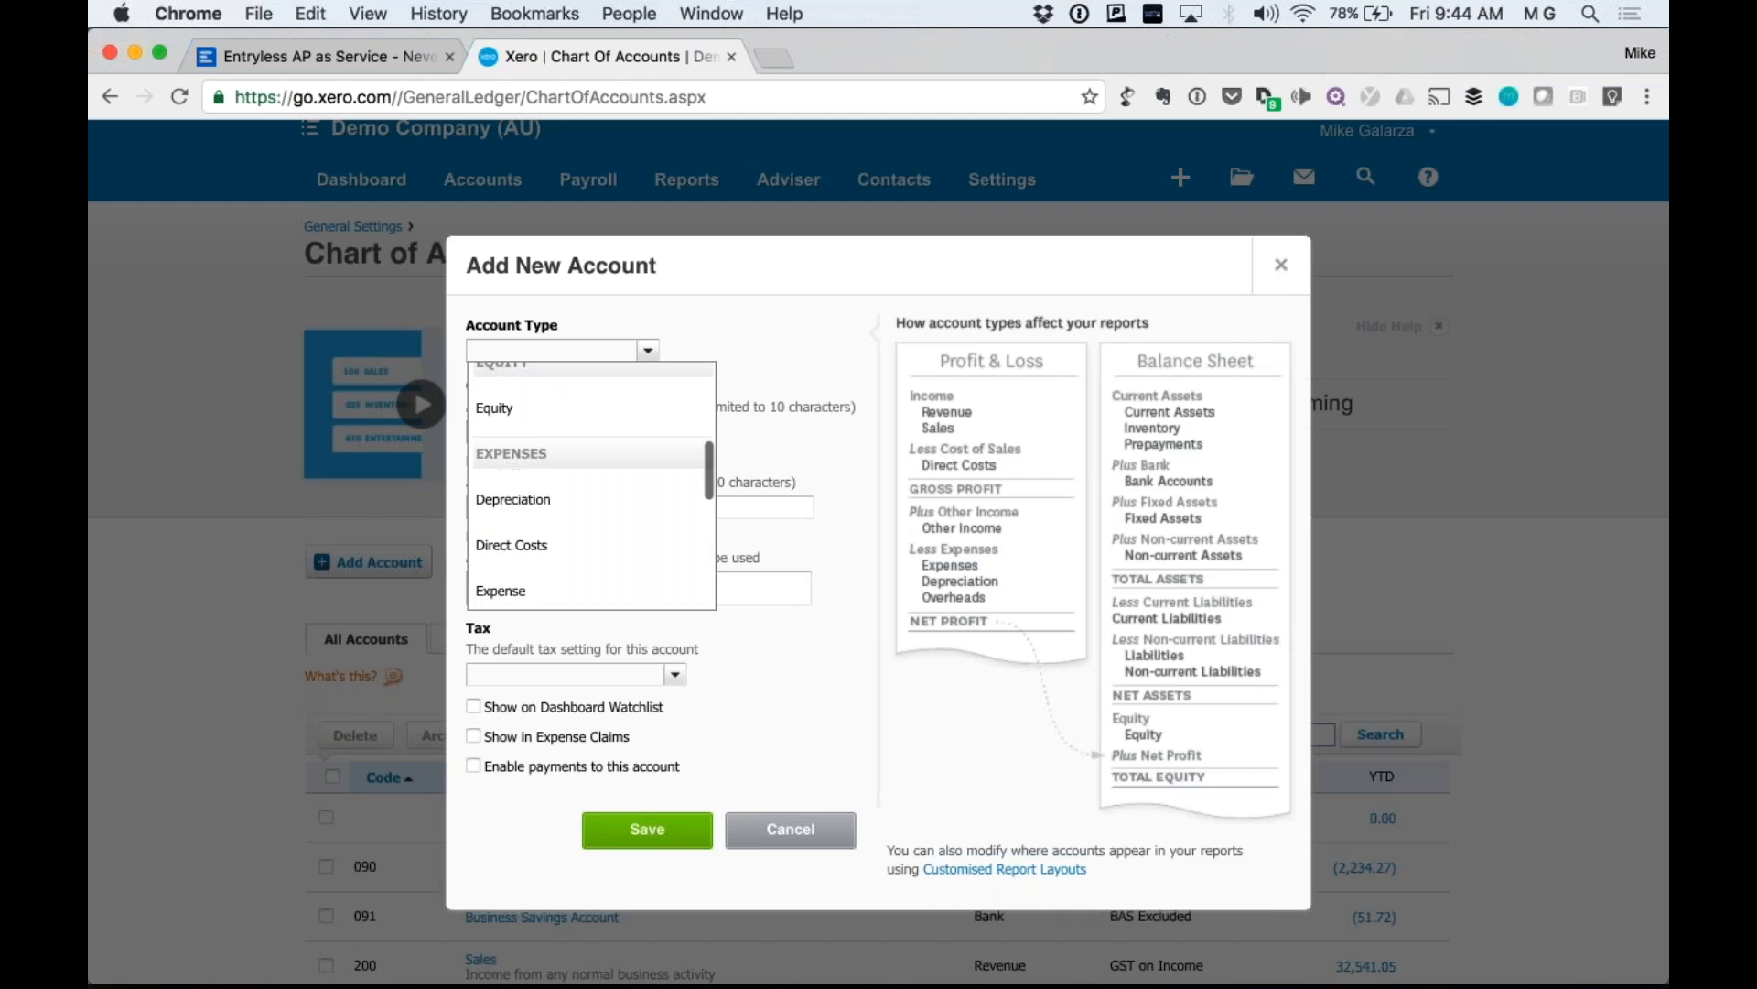
scroll(579, 511, down, 5)
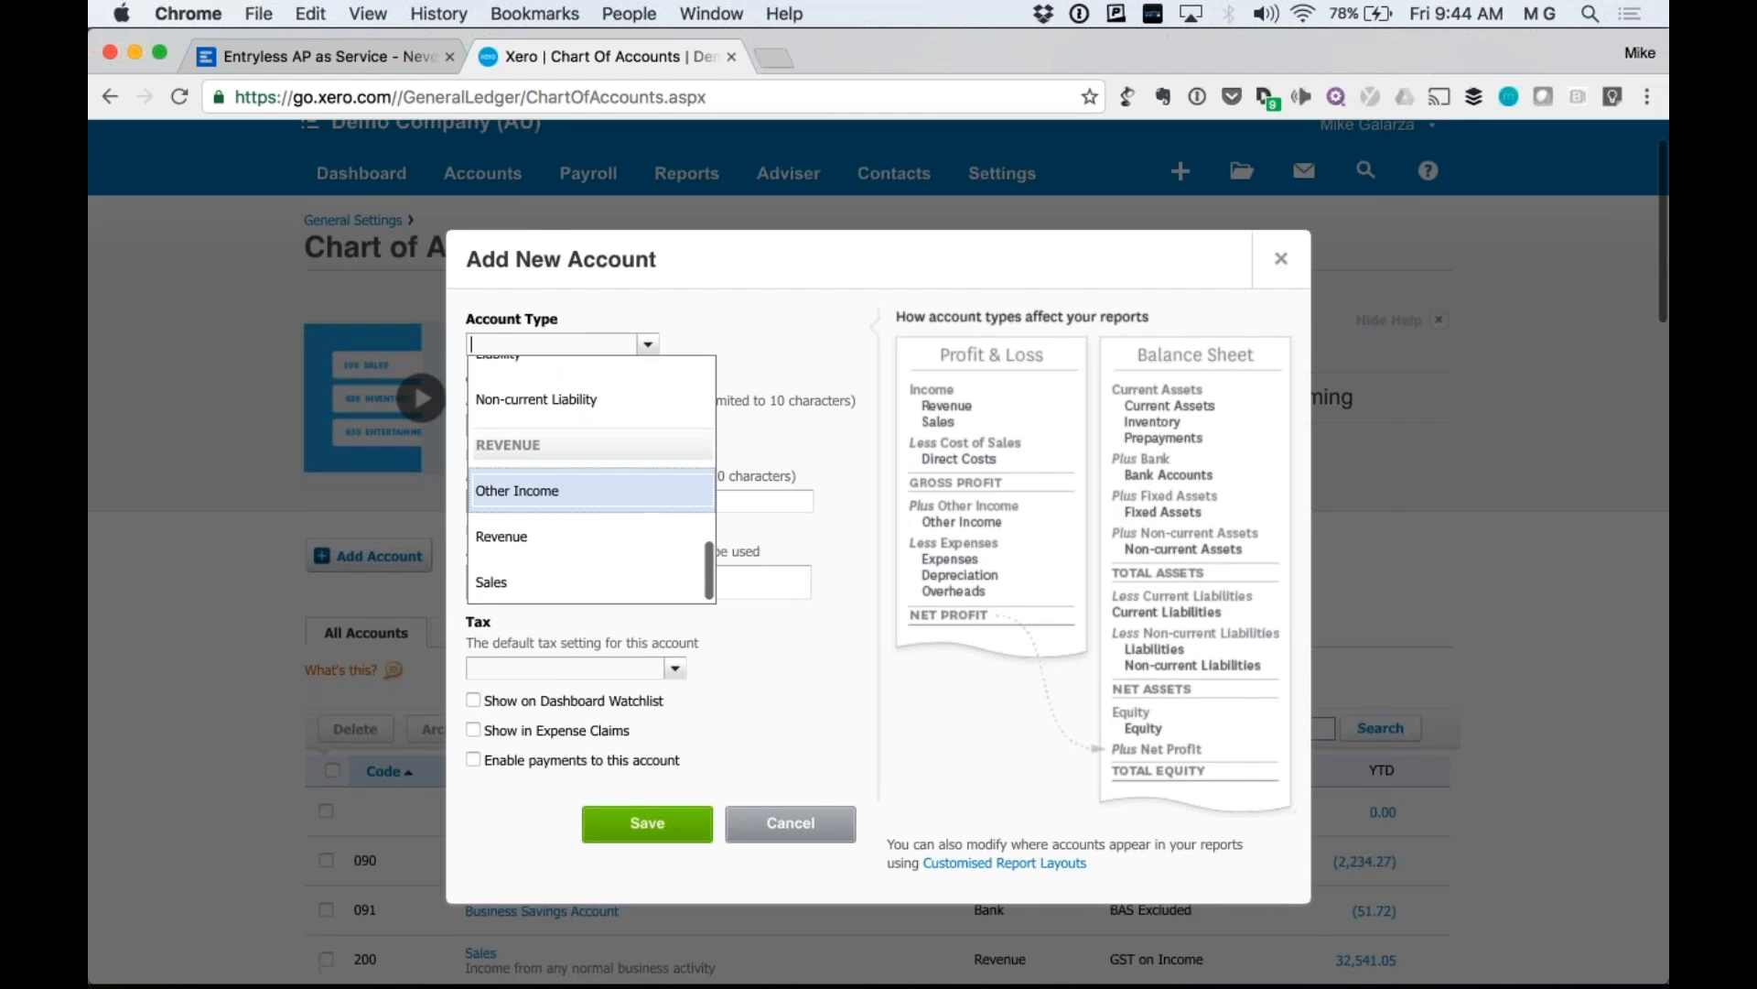
scroll(579, 510, down, 5)
scroll(581, 201, up, 5)
scroll(546, 183, up, 1)
click(546, 155)
text(5000)
click(559, 593)
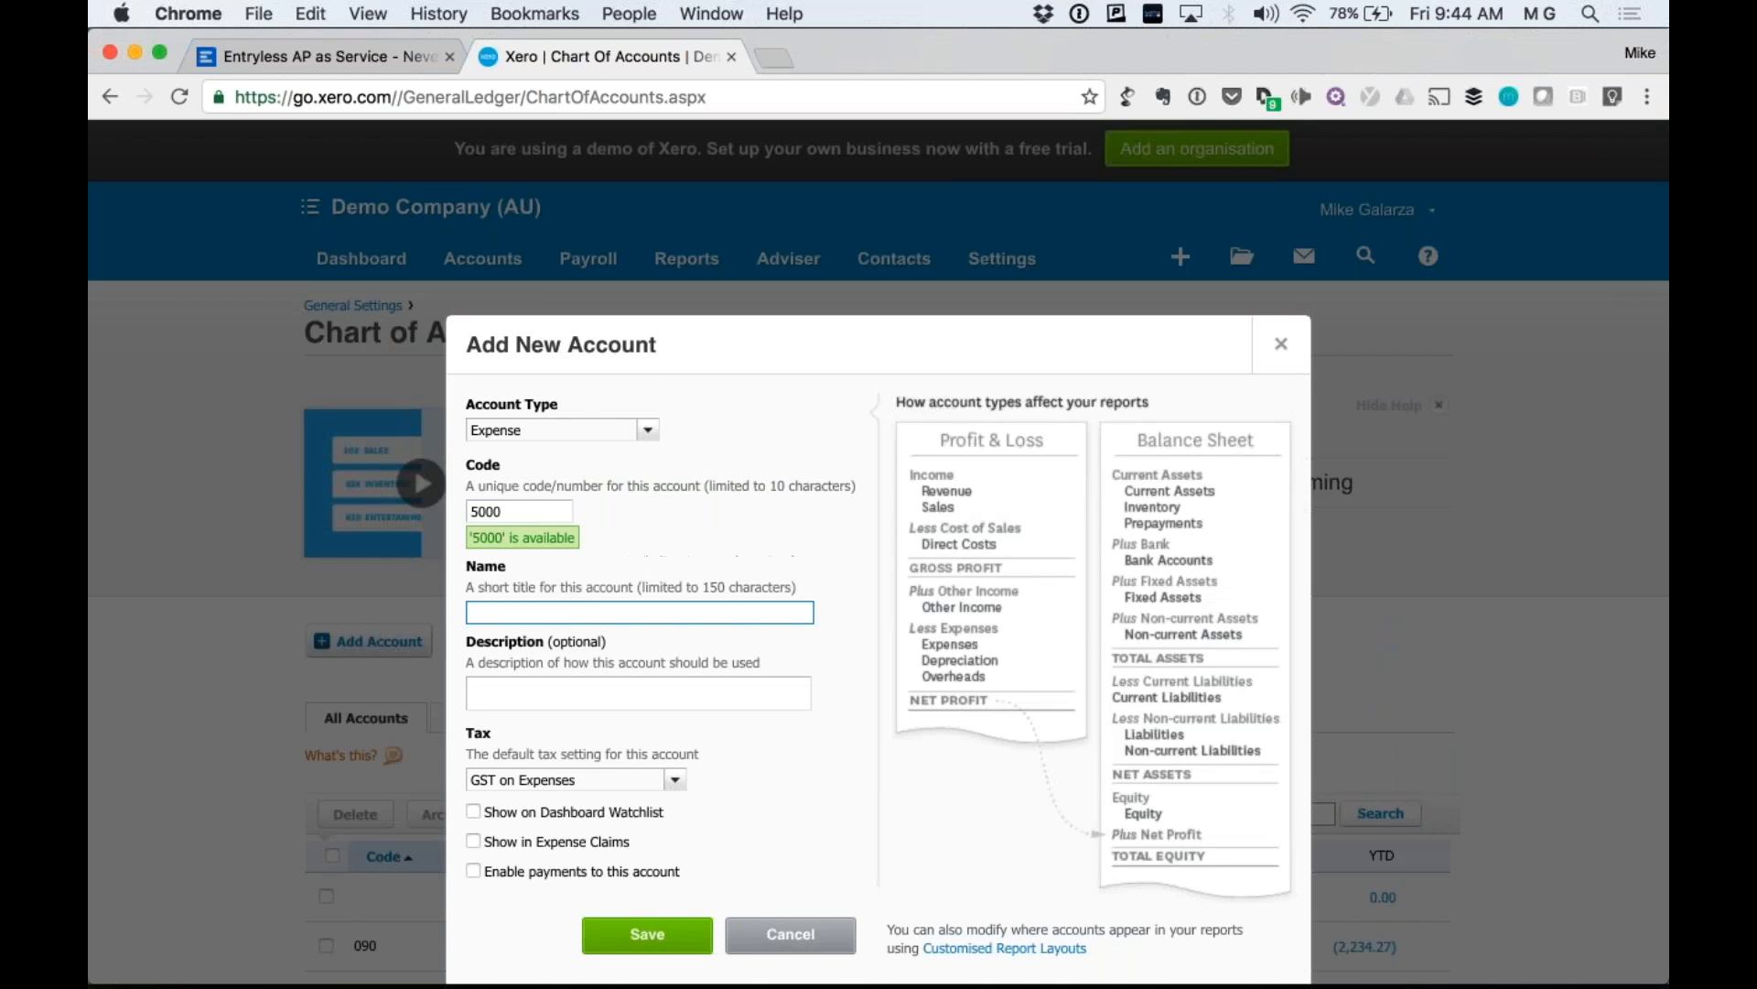
text(EXPENSES)
click(644, 915)
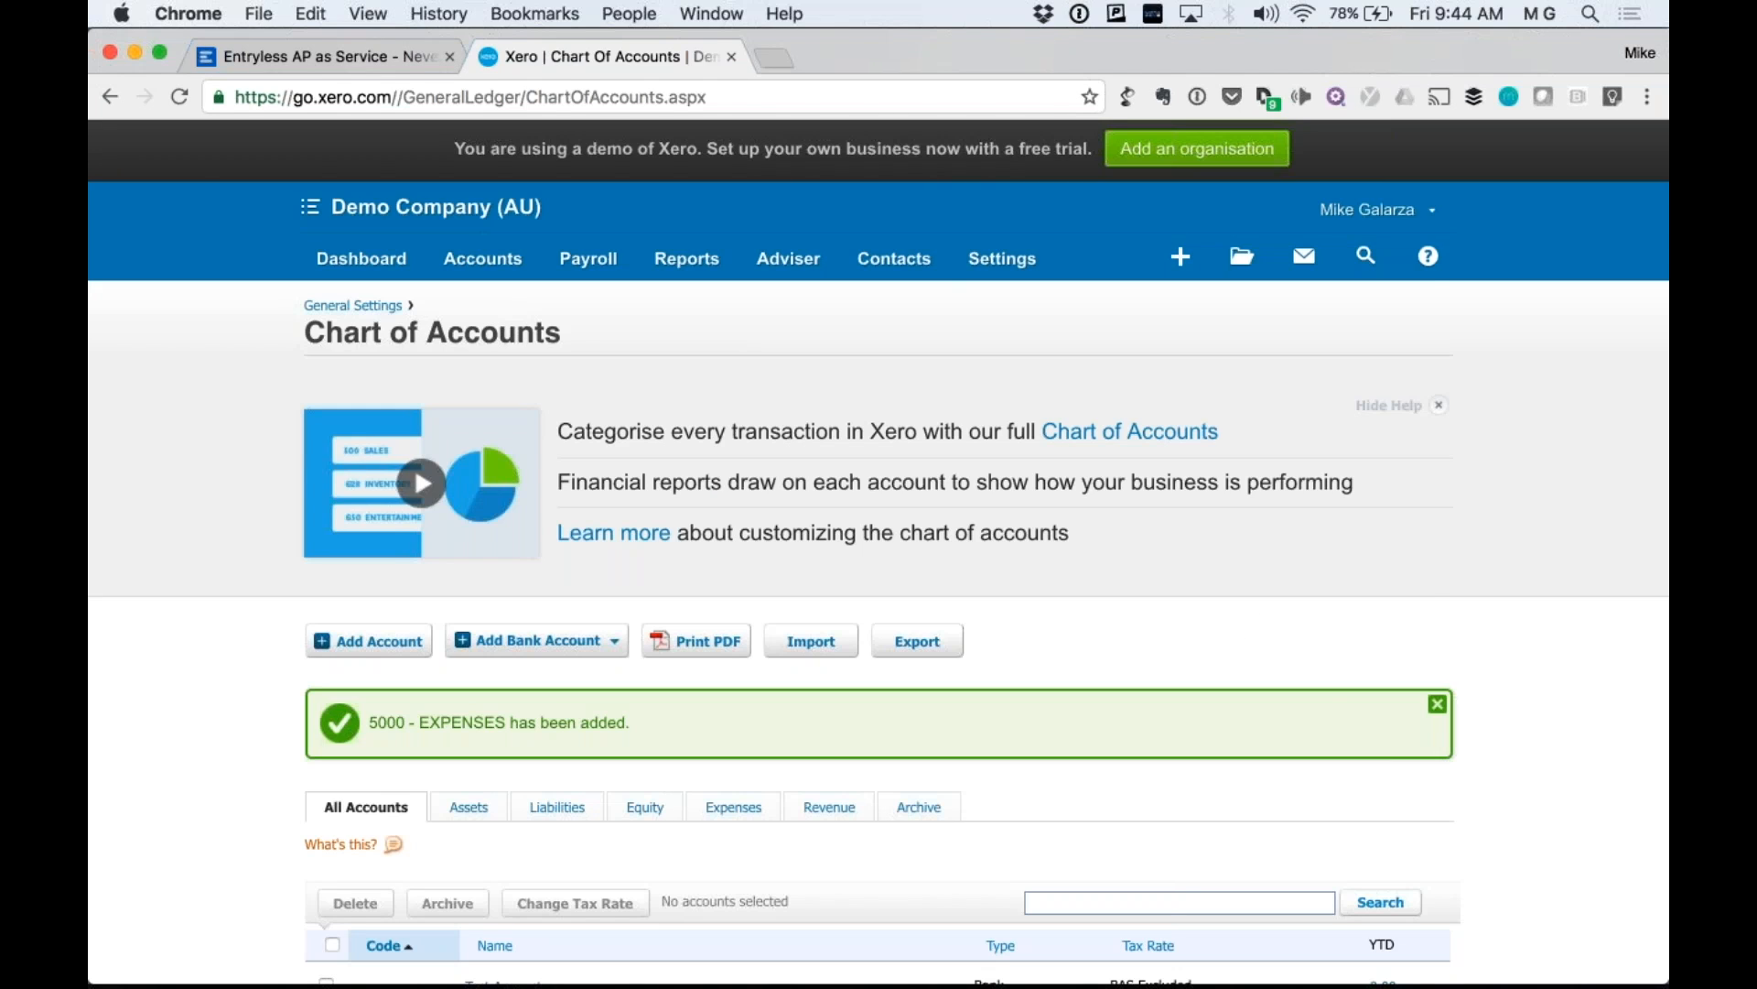
click(373, 55)
Refresh the Xero account data, then search EXPEN in the settings' Chart of Account.
click(1520, 506)
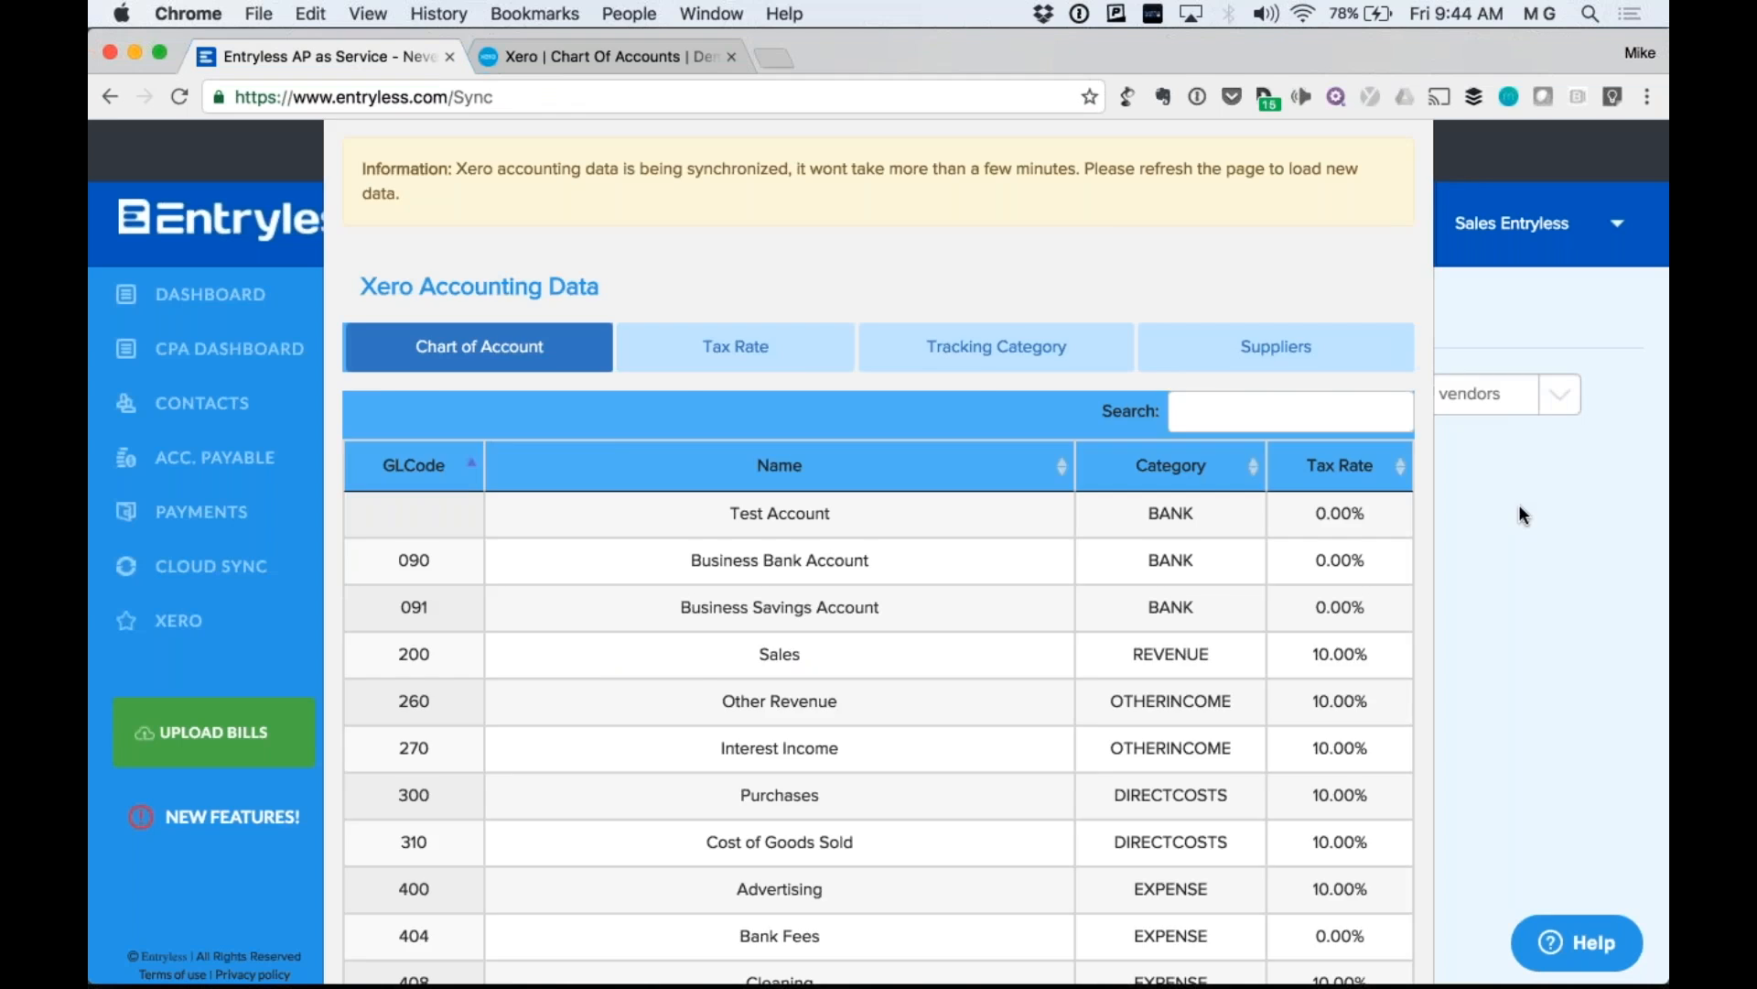
click(892, 560)
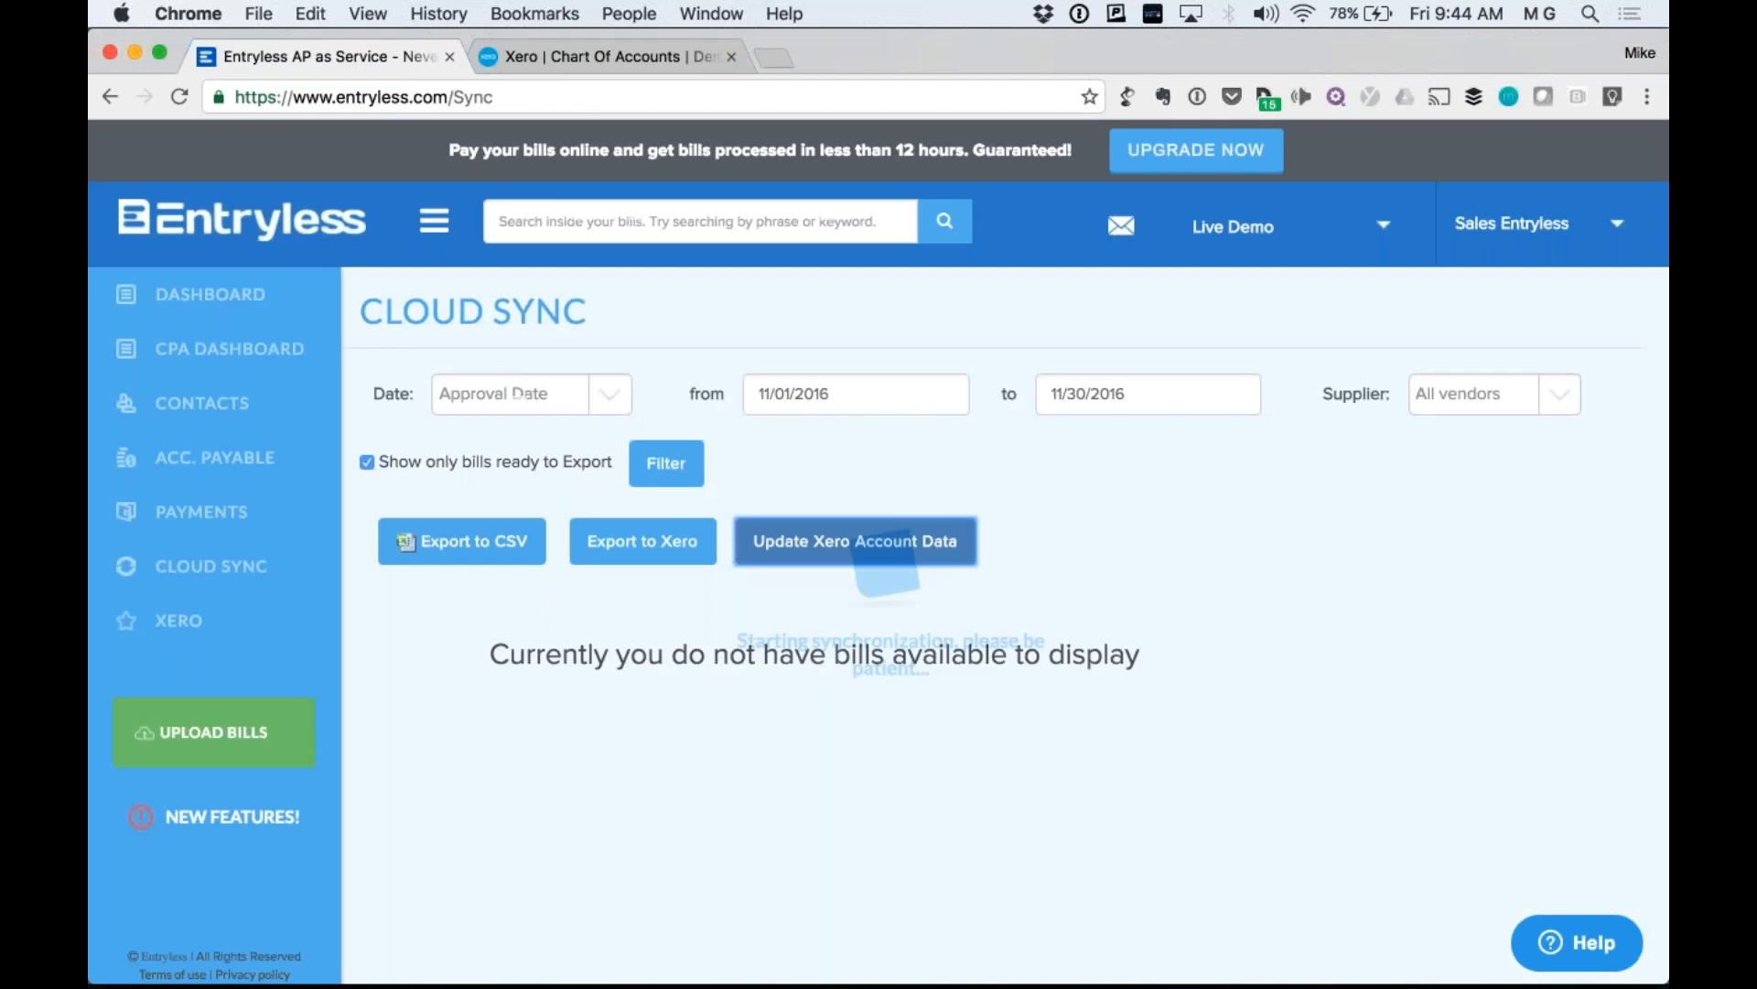
click(1524, 224)
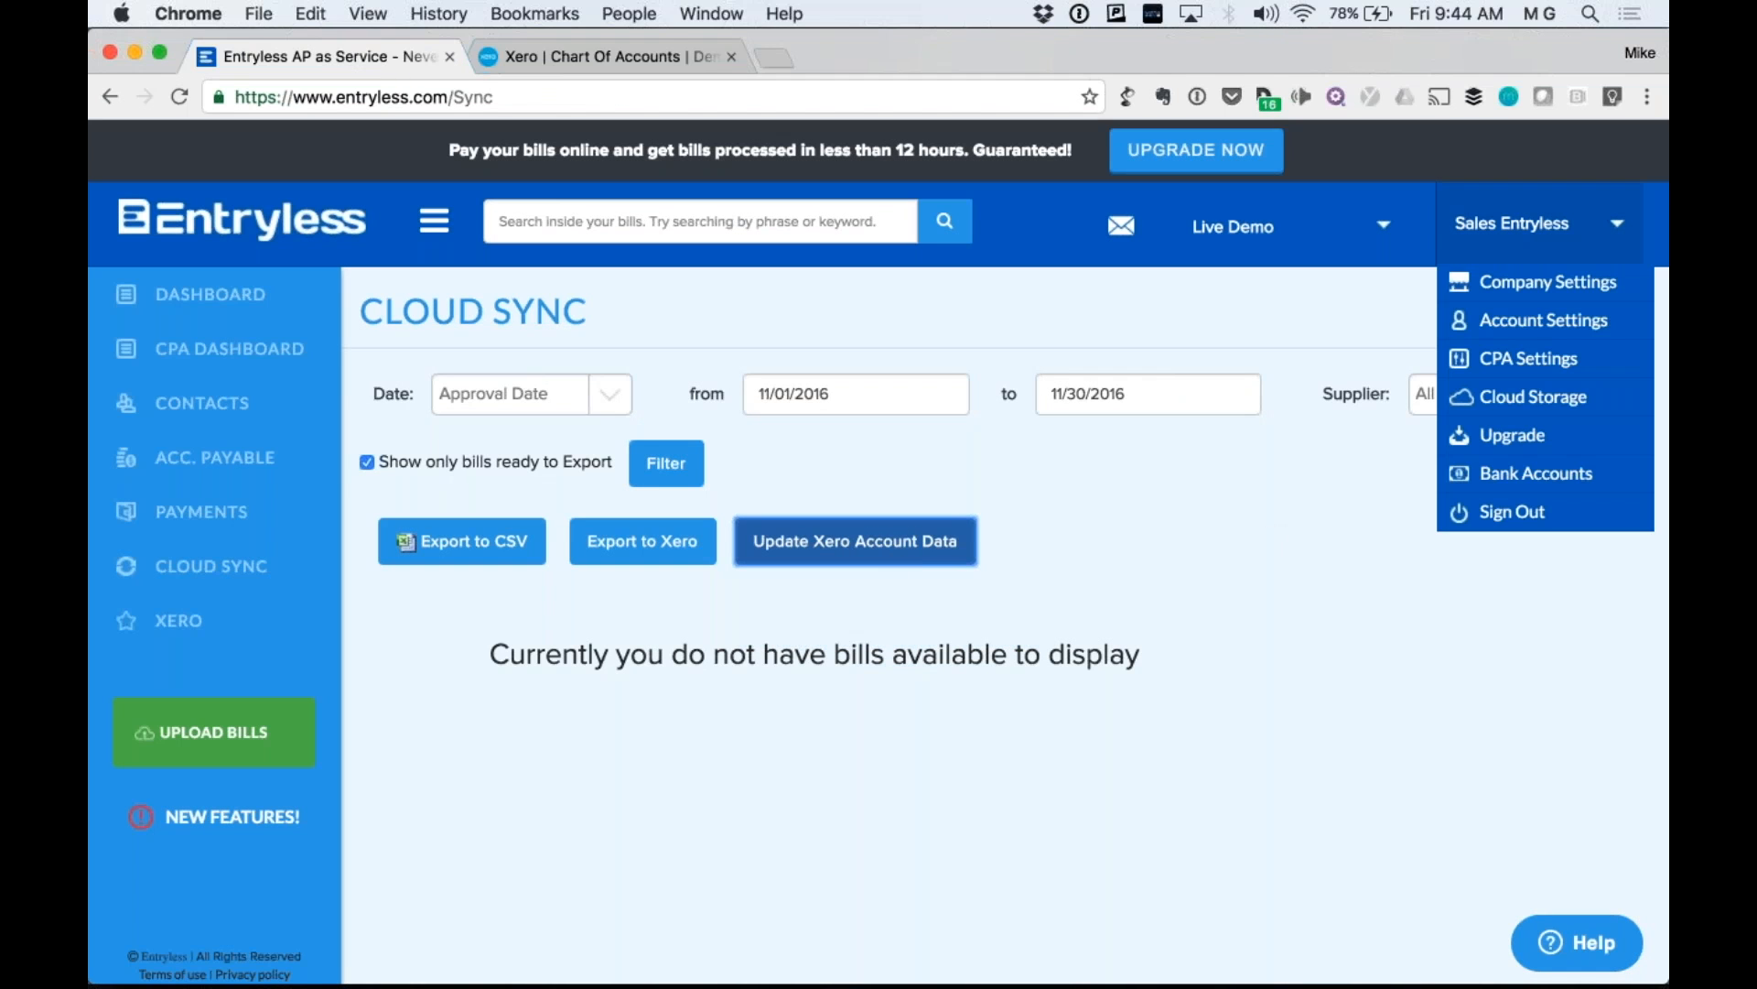
click(1593, 282)
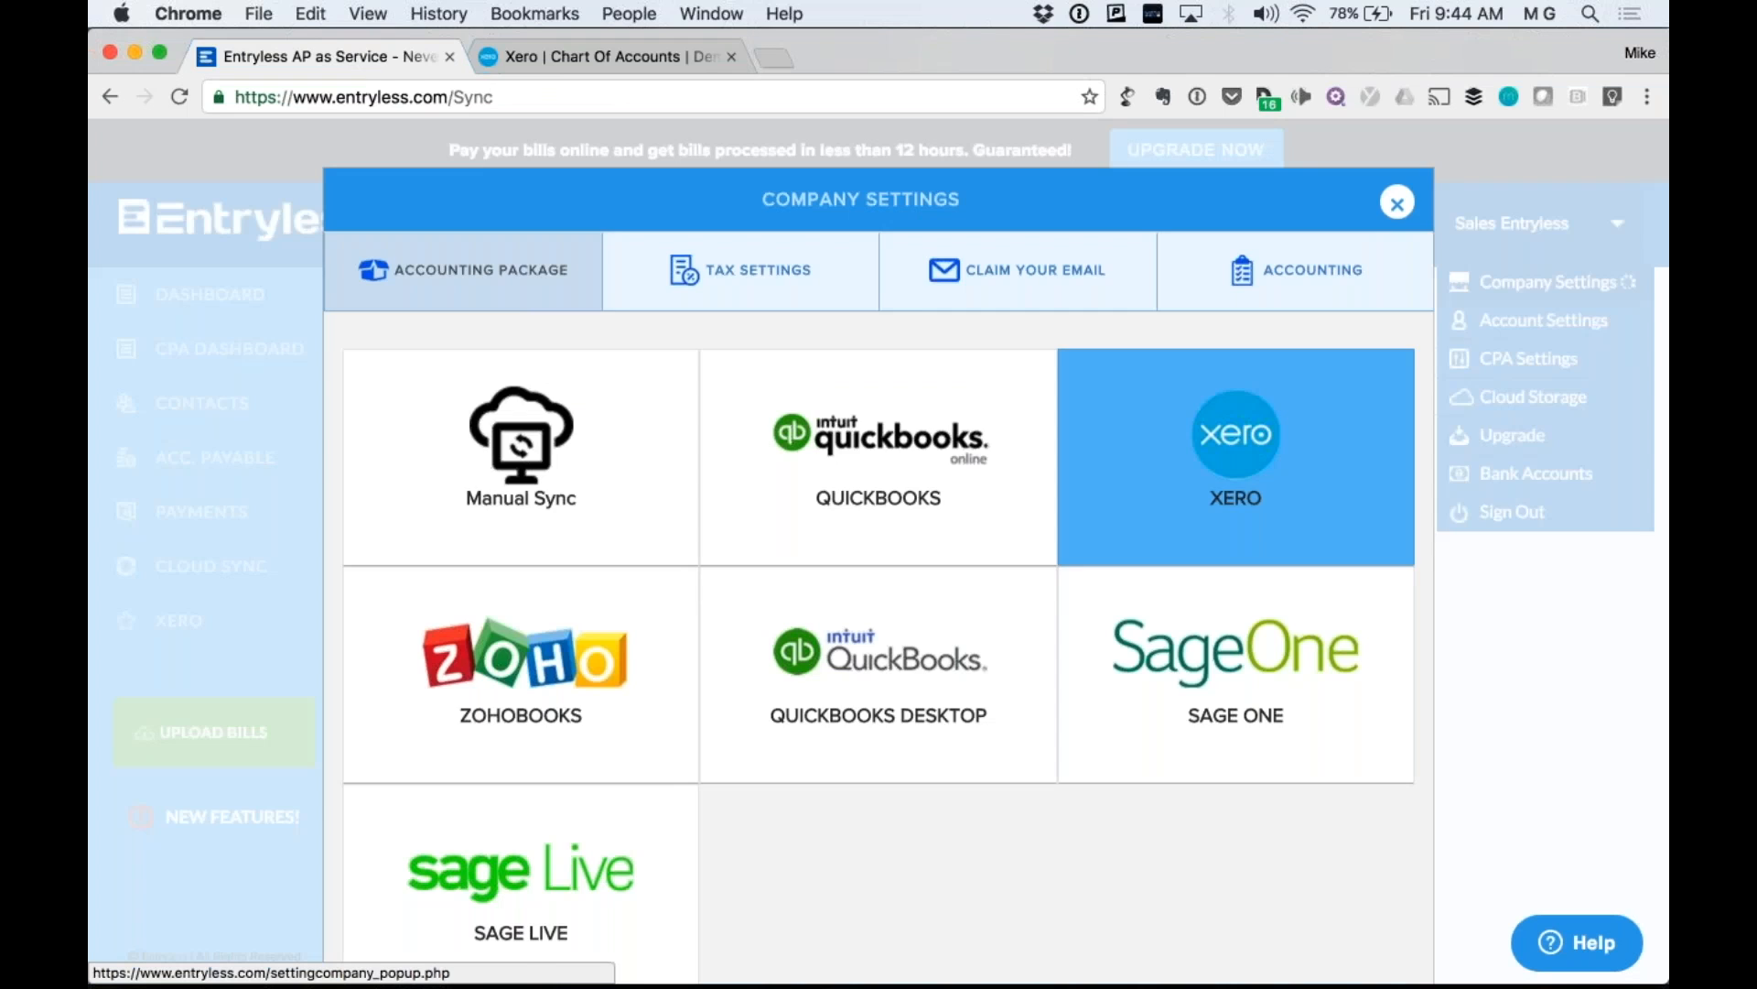
scroll(772, 463, down, 2)
click(1287, 540)
text(EXPEN)
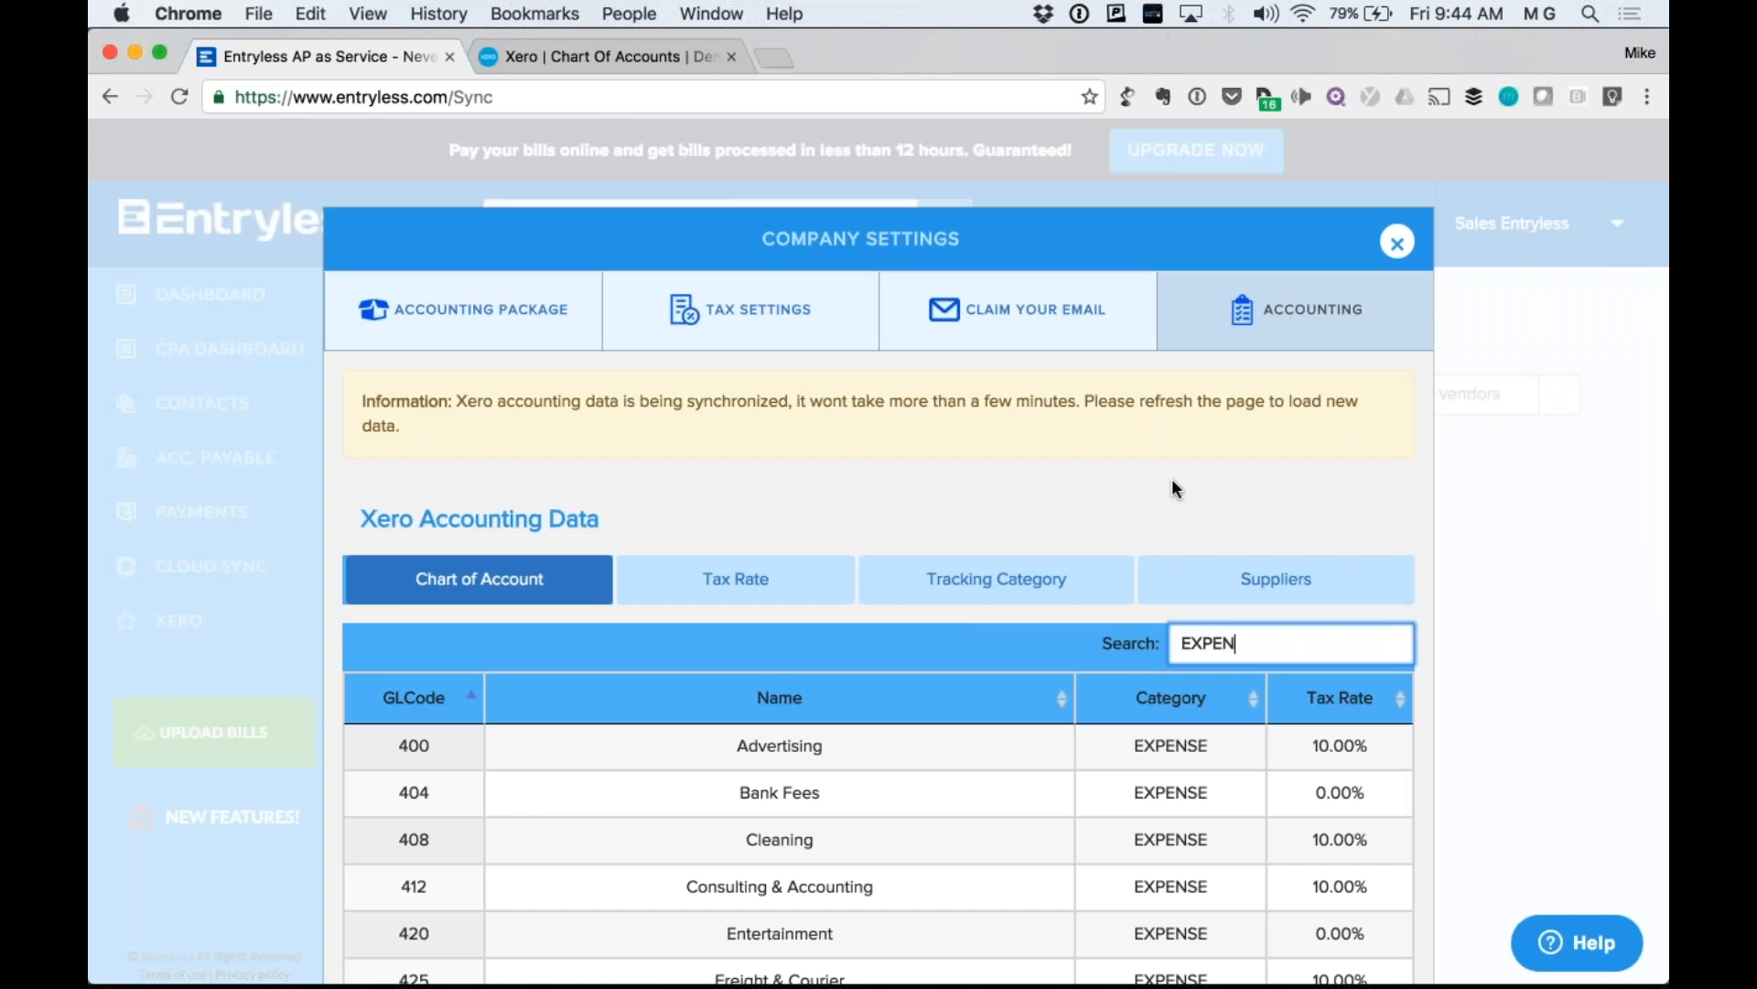
drag(442, 447, 338, 385)
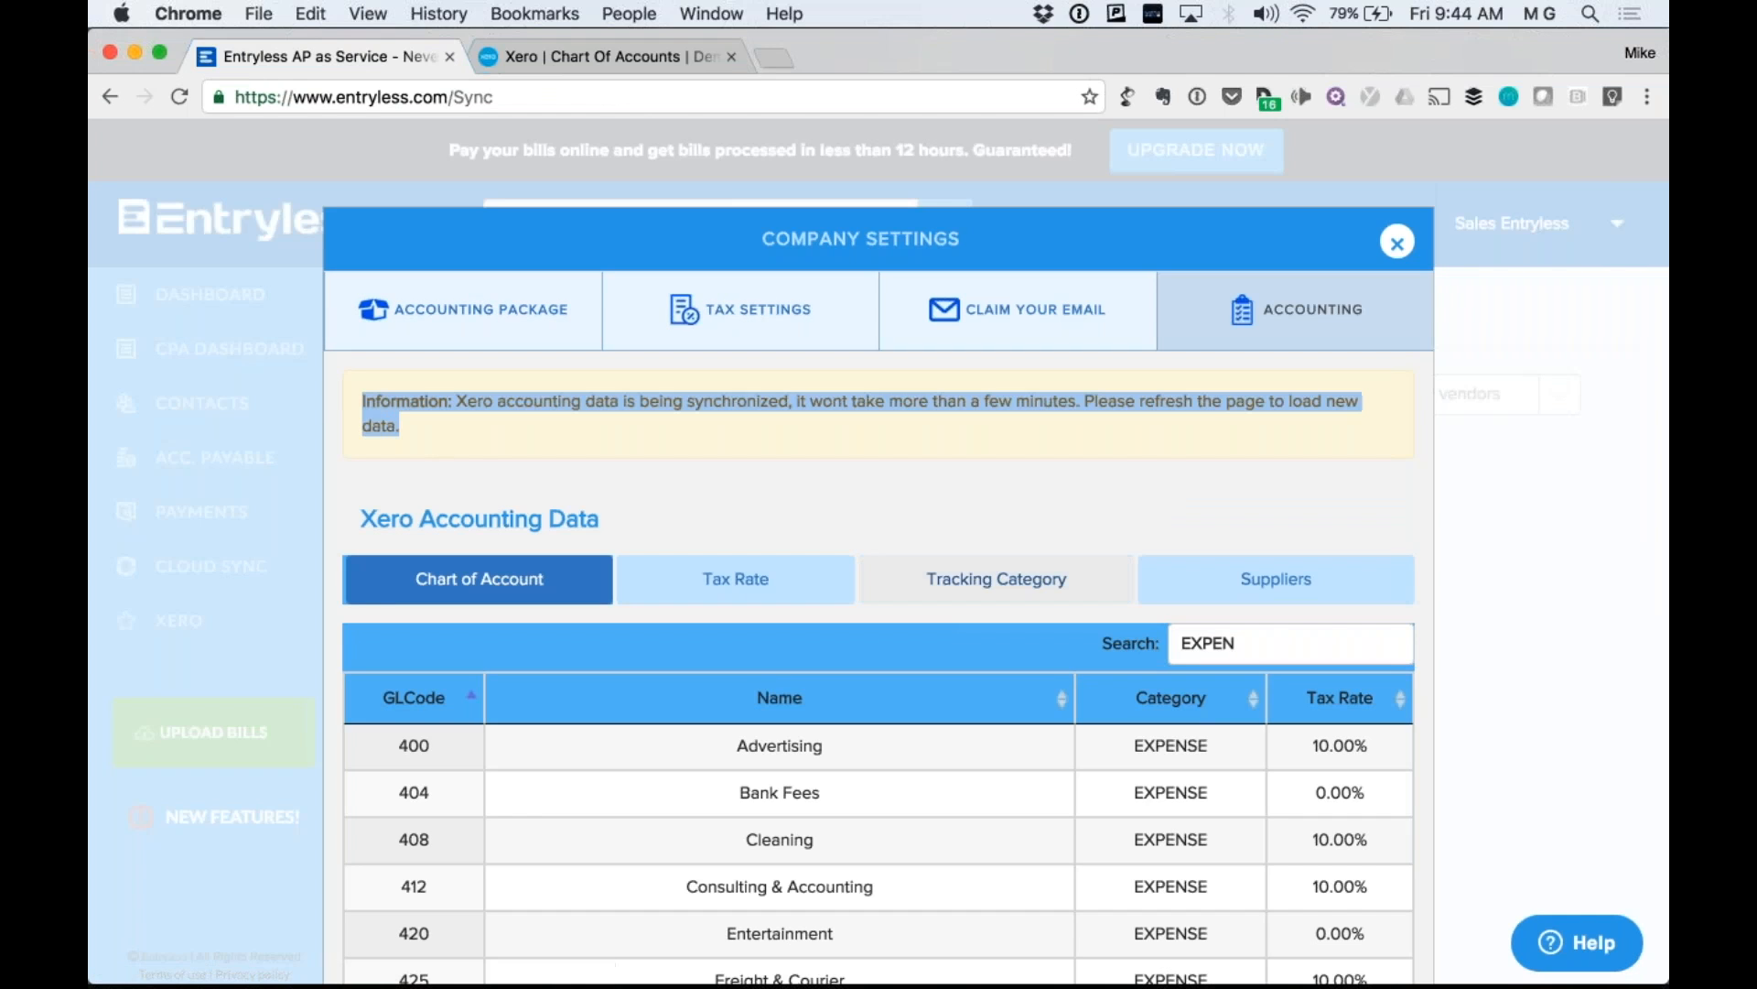
scroll(338, 384, down, 1)
scroll(995, 558, down, 1)
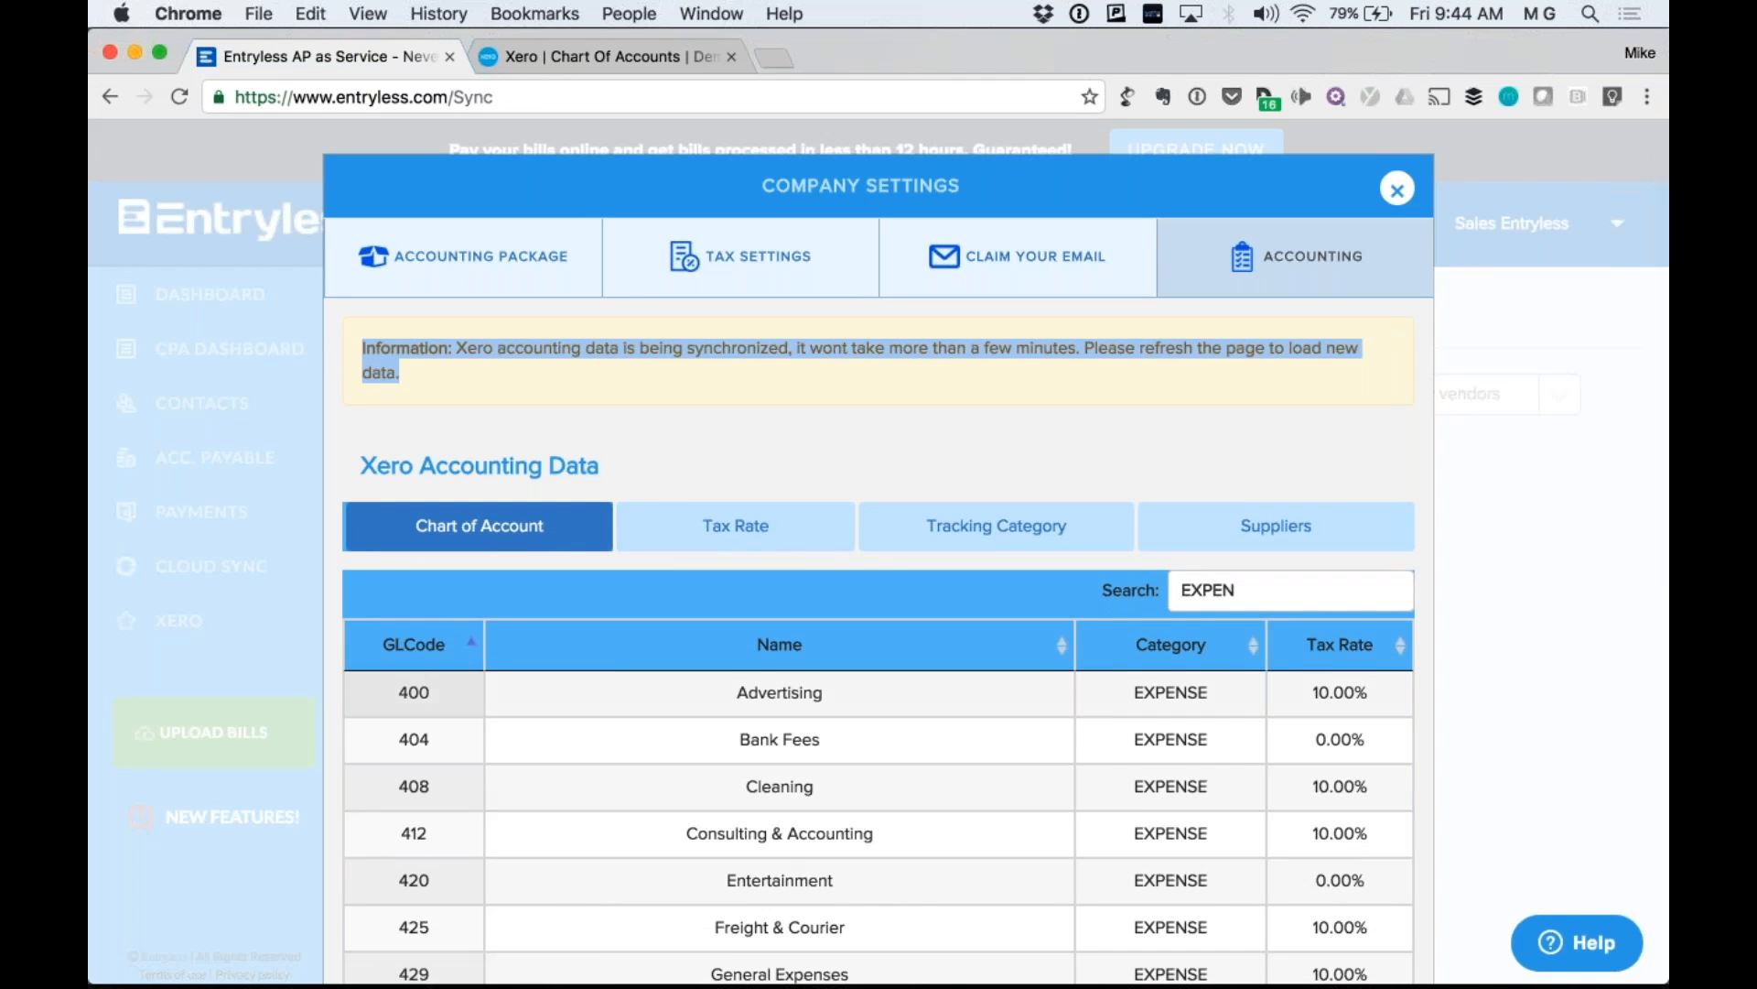
click(1458, 531)
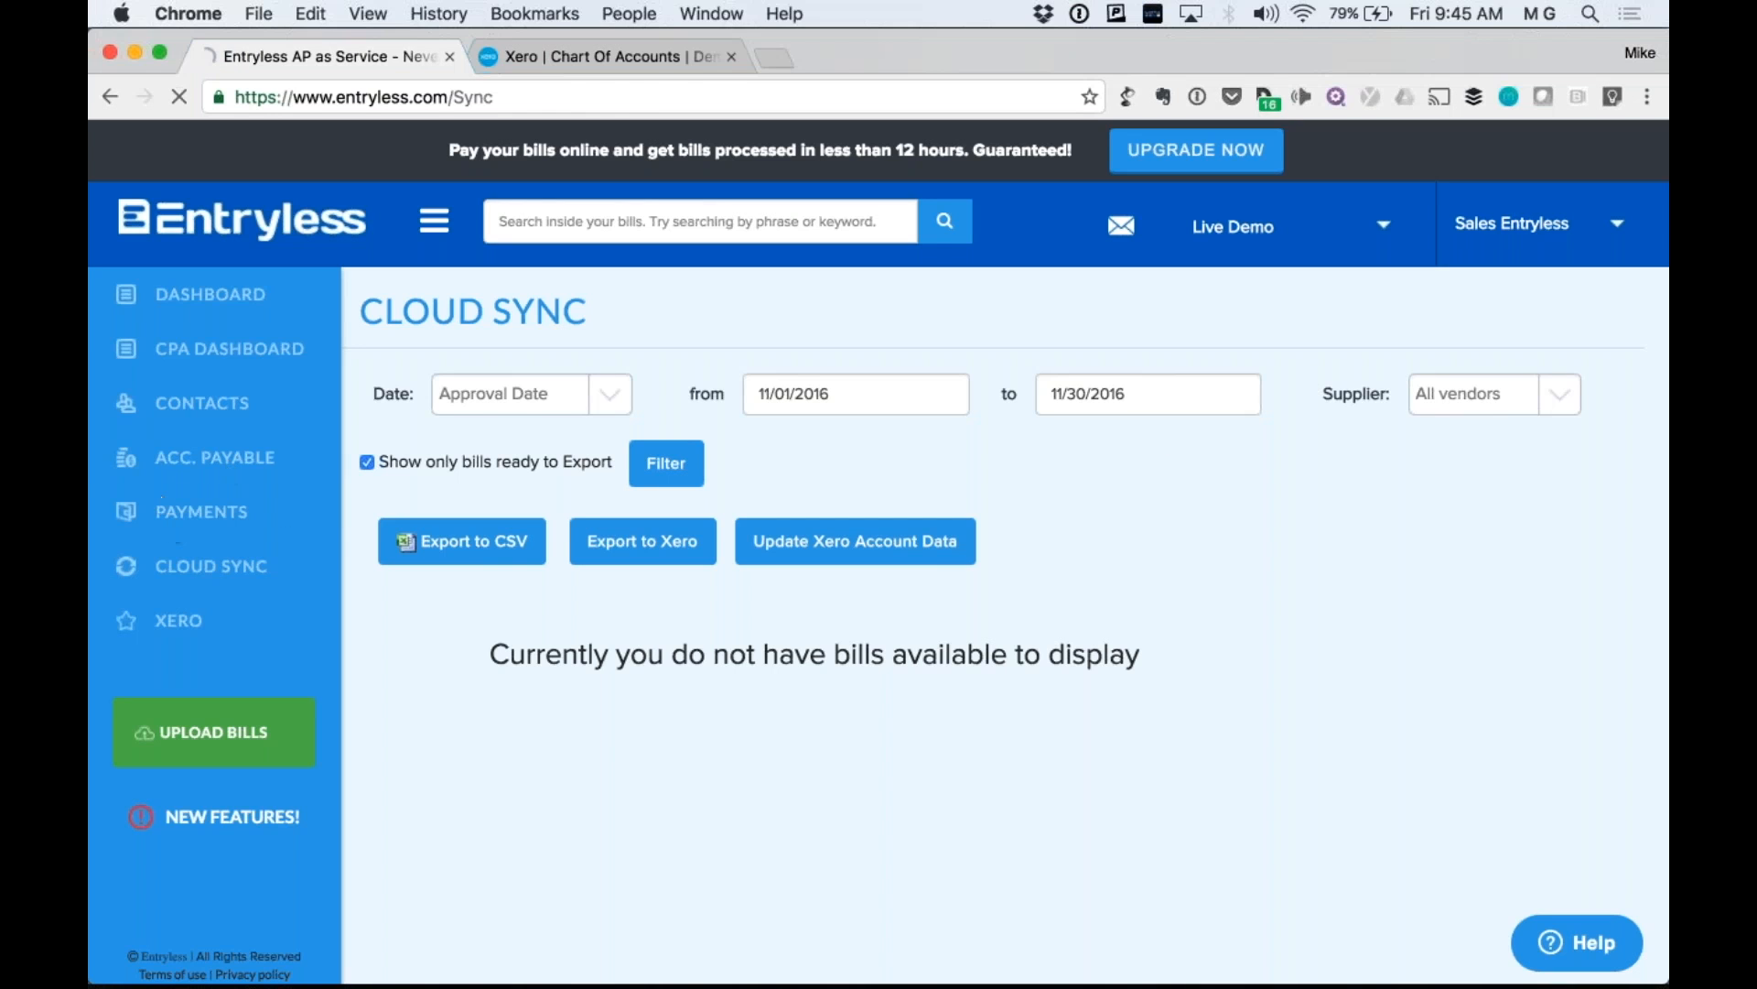
Choose APPROVE BILLS under ACC. PAYABLE in the sidebar.
mouse_move(228, 459)
click(414, 464)
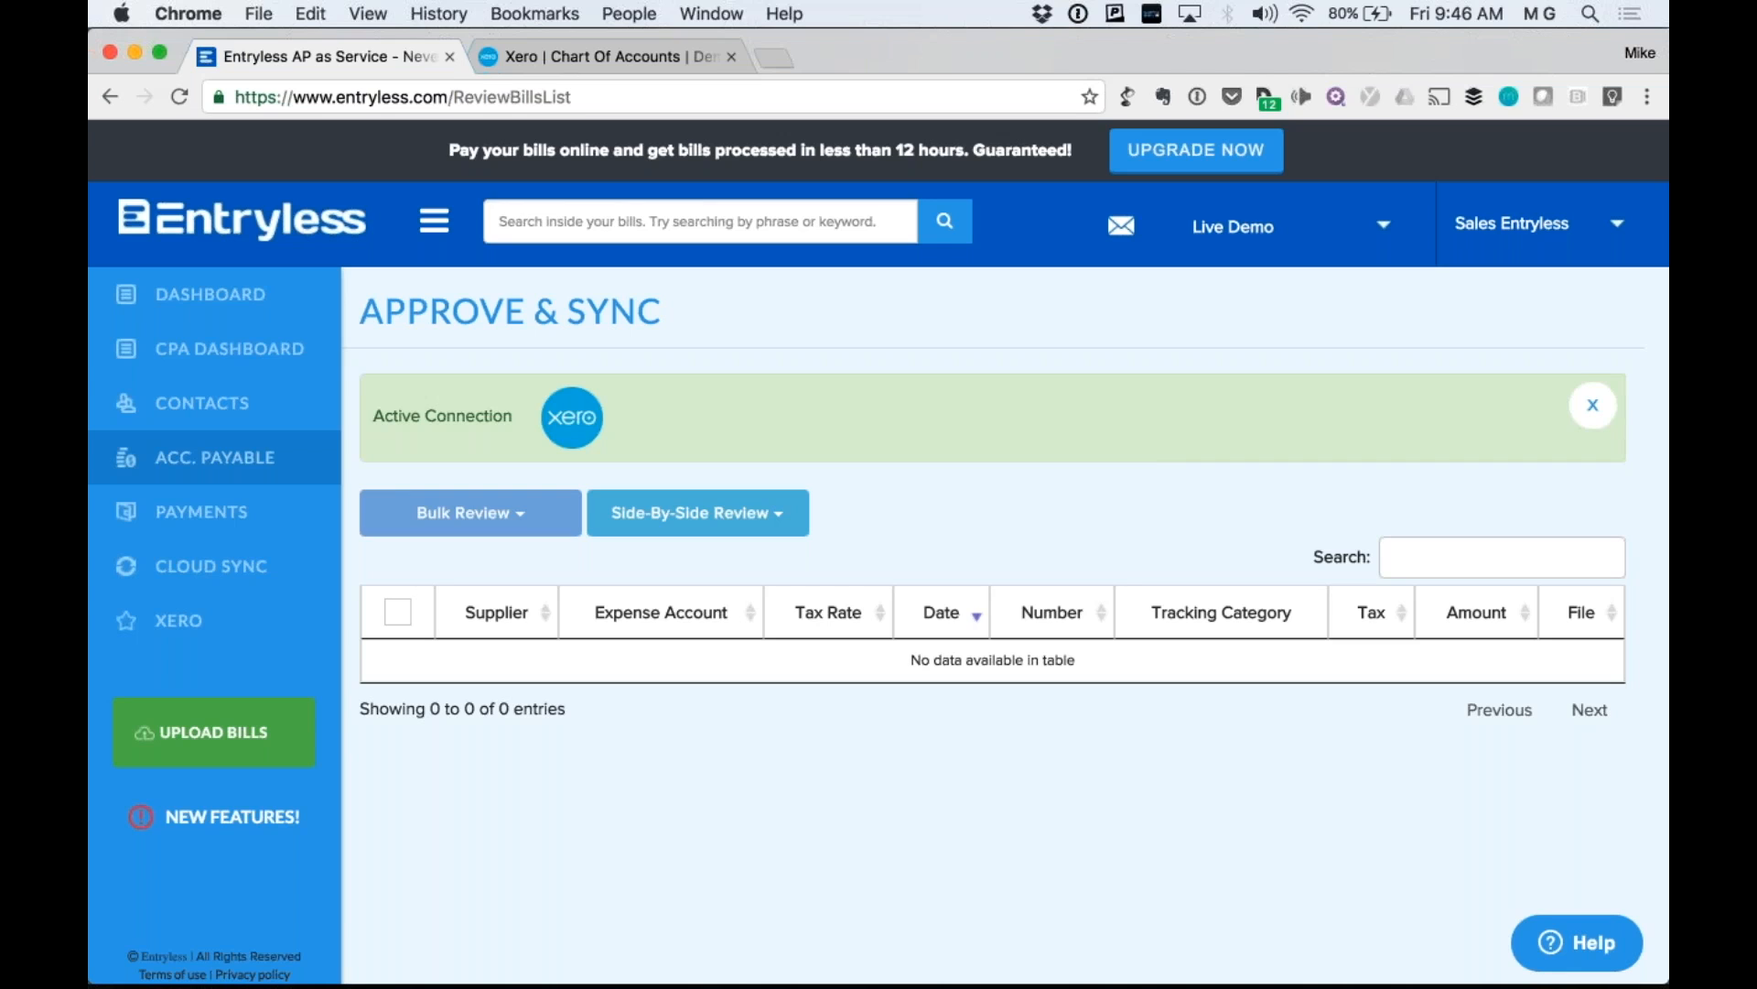
View the Forever Free, Premium $29.99/mo and Payment Pro $49.99/mo/seat upgrade plans.
click(1197, 151)
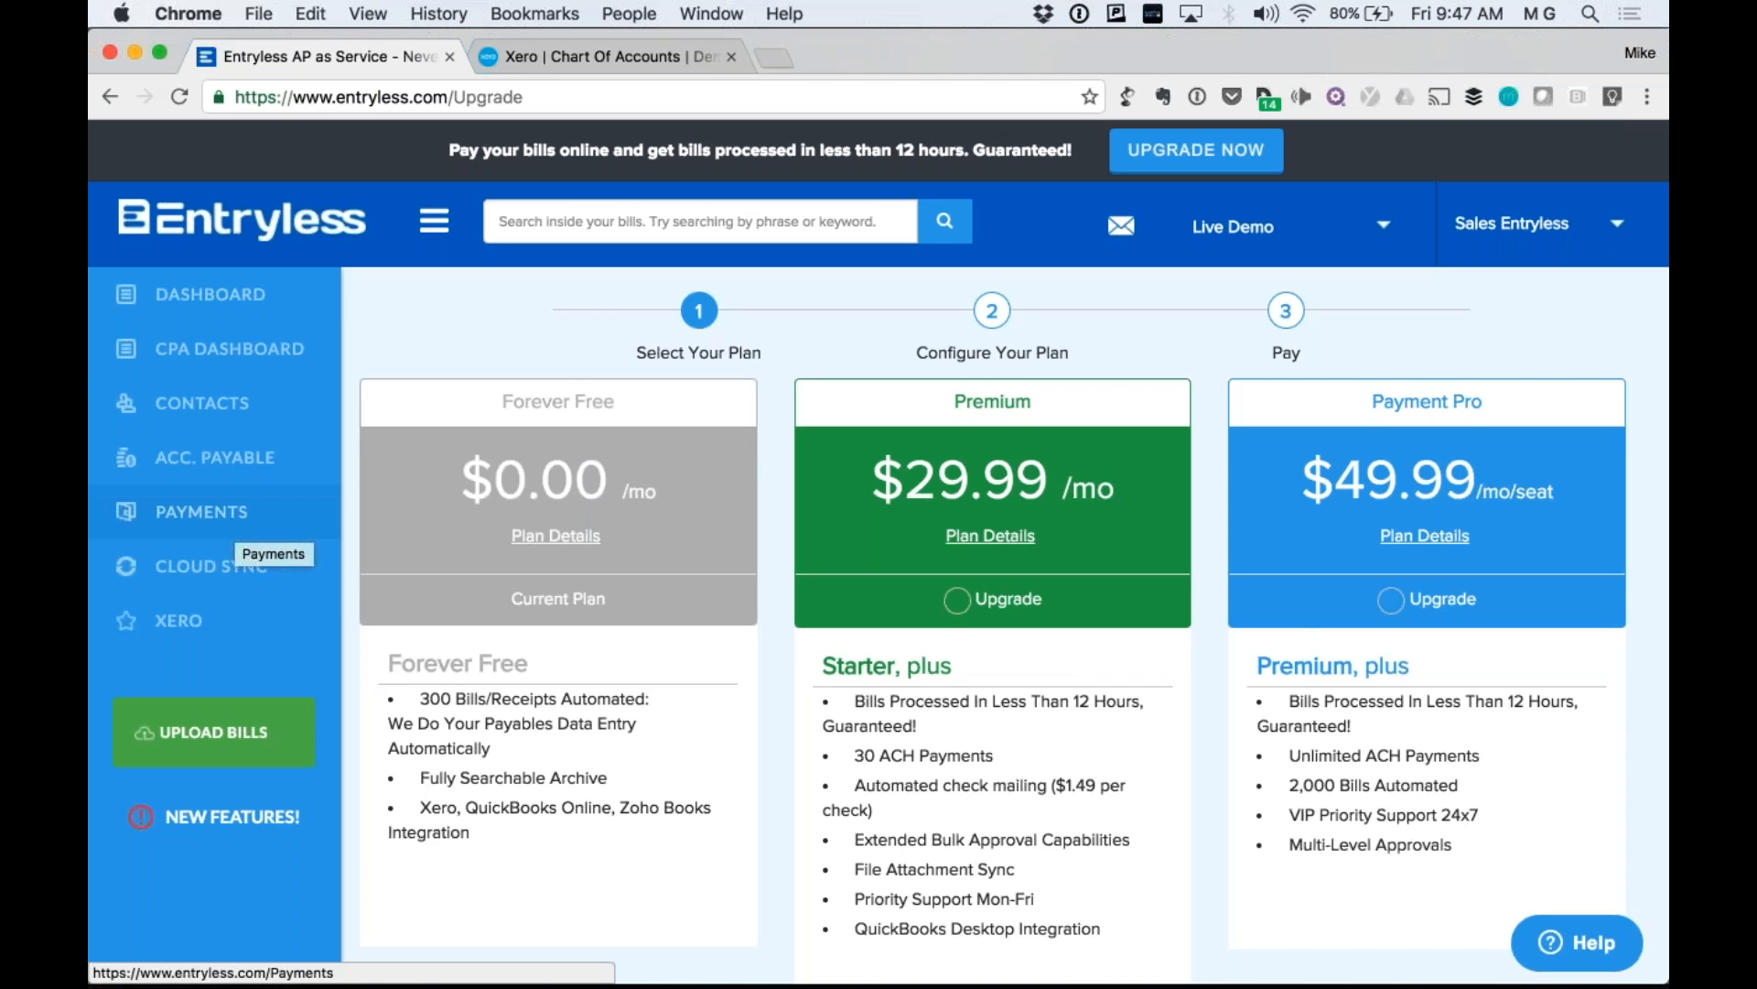
click(1617, 105)
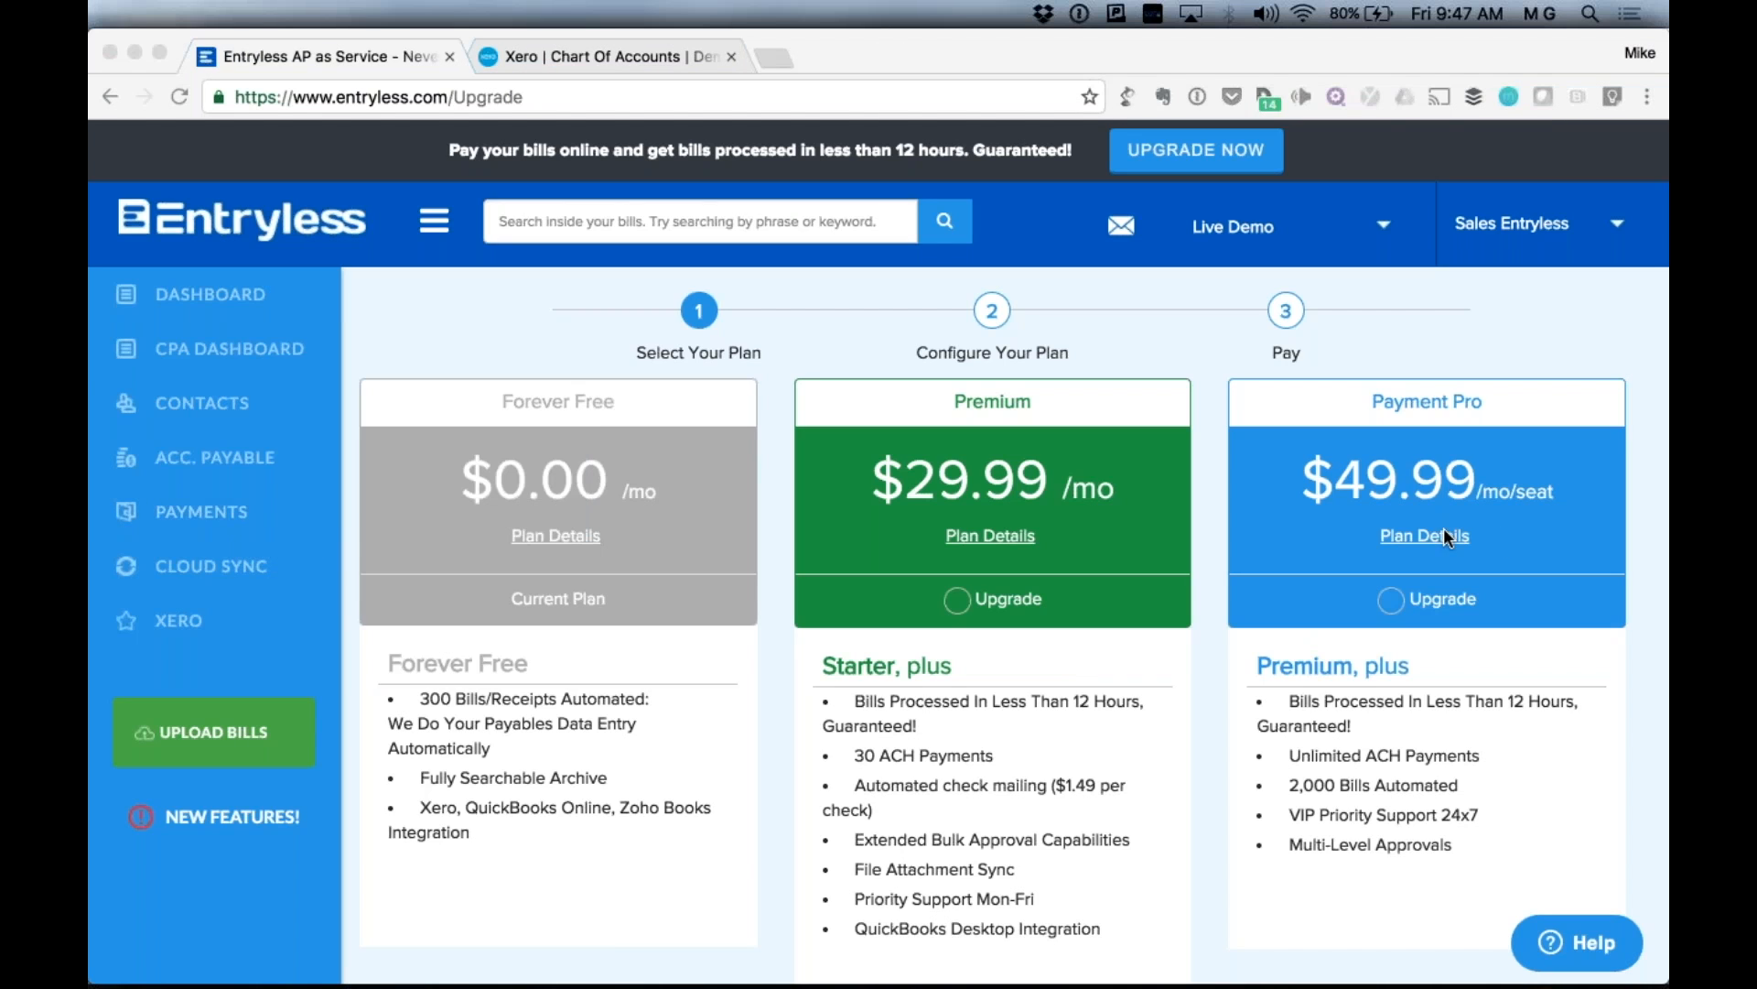